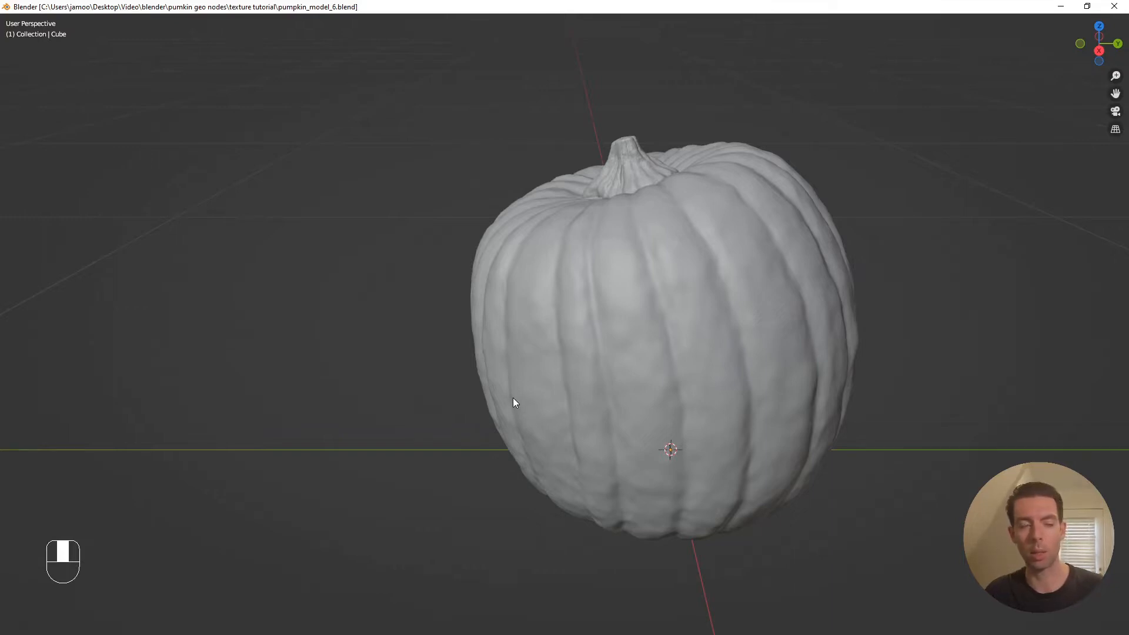
mouse_move(505, 398)
left_mouse_down()
mouse_move(618, 418)
mouse_move(758, 412)
mouse_move(856, 352)
left_mouse_up()
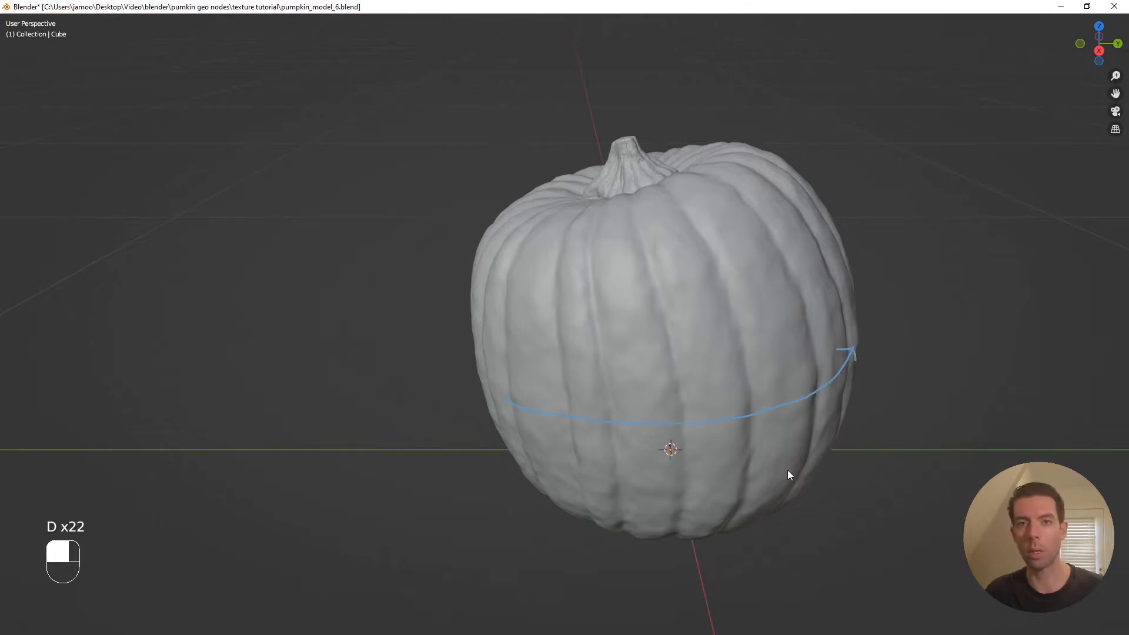
mouse_move(728, 526)
left_mouse_down()
mouse_move(761, 416)
mouse_move(724, 305)
mouse_move(675, 232)
mouse_move(689, 228)
left_mouse_up()
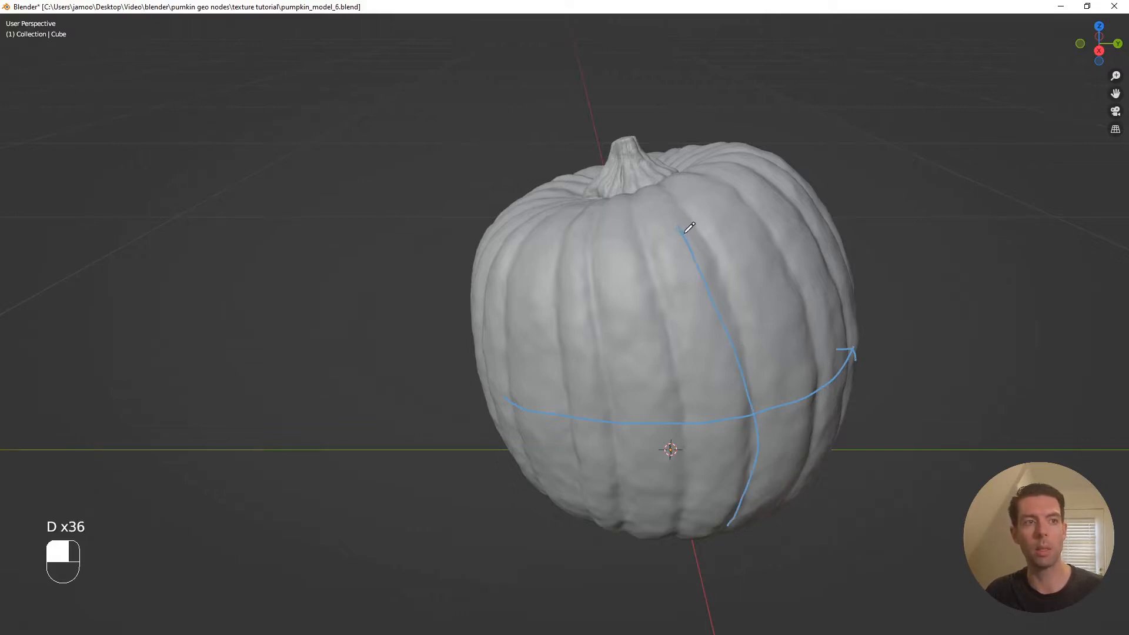
key("F5")
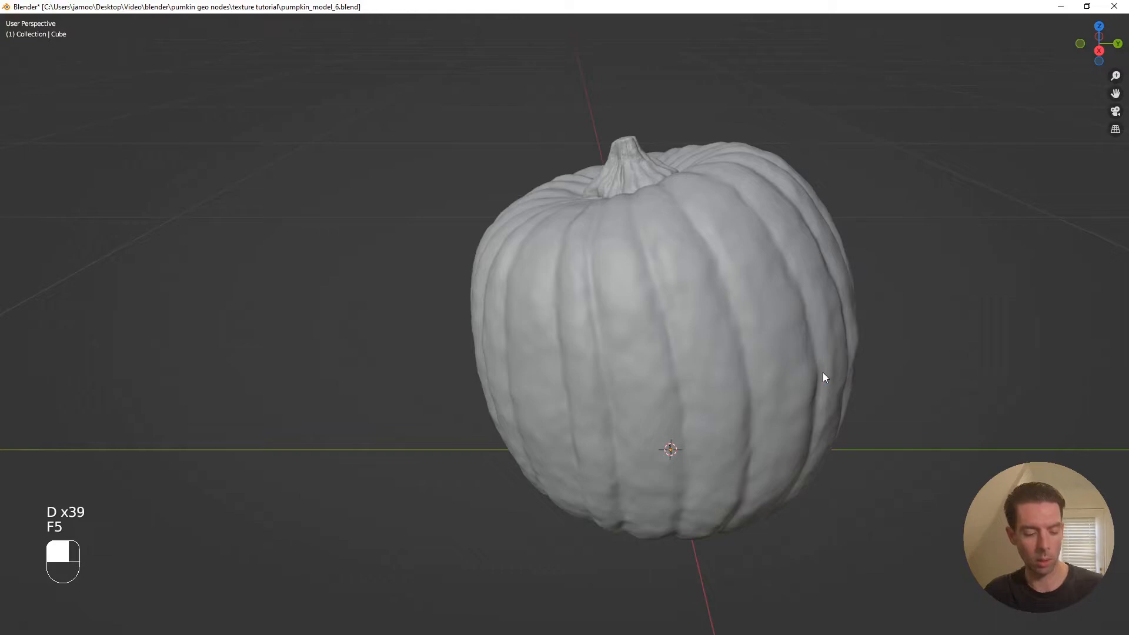
Restore the full window layout from the maximized viewport and switch to the Shading workspace
key("ctrl+alt+space")
scroll(597, 400, "down", 1)
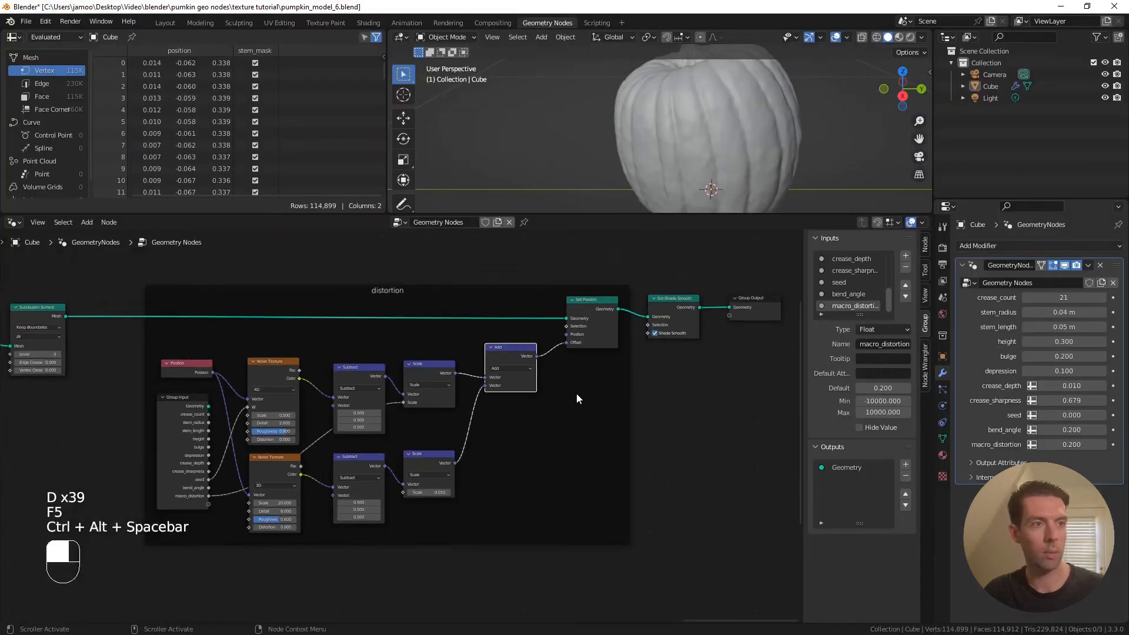
scroll(647, 386, "down", 2)
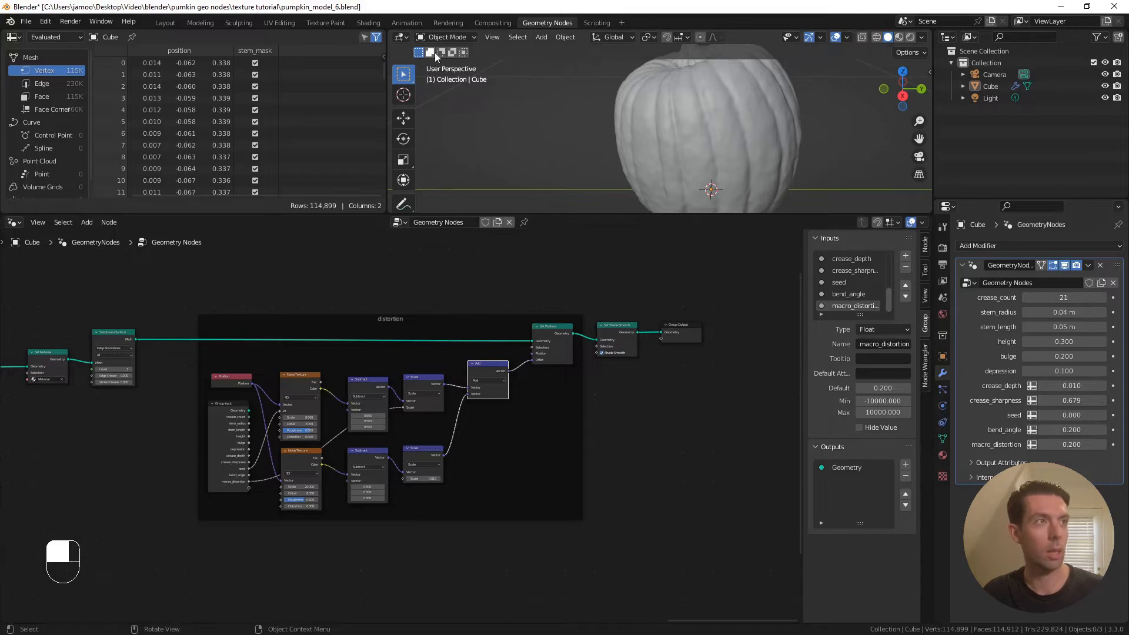
left_click(368, 23)
scroll(621, 263, "down", 1)
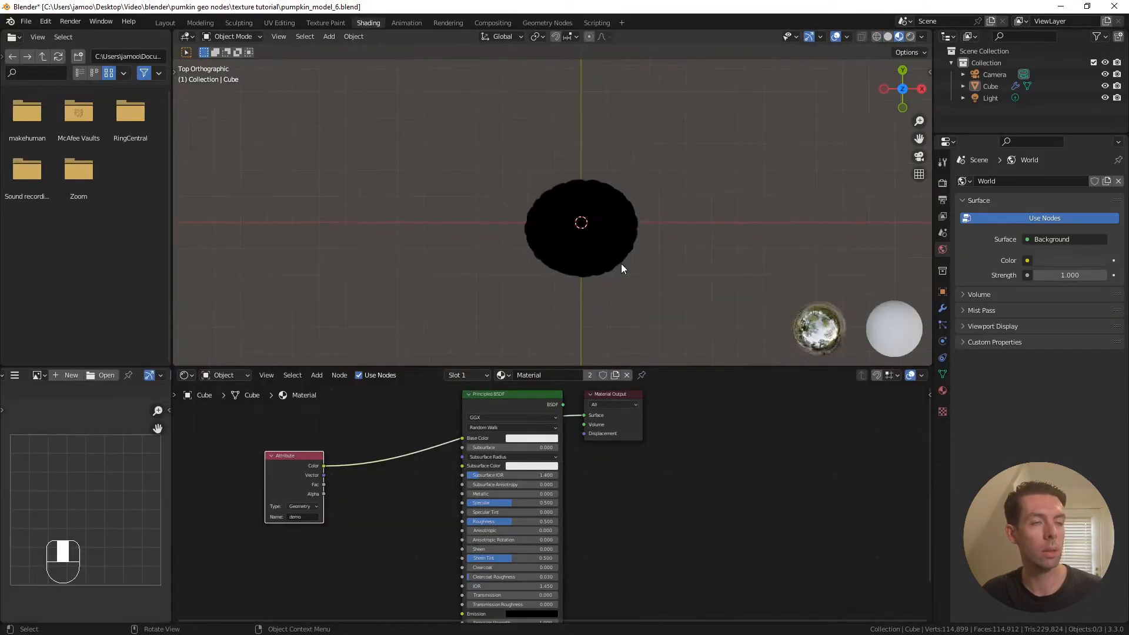
Enlarge the shader node editor area, keeping the pumpkin's top view framed in the smaller viewport
scroll(623, 263, "up", 4)
middle_click_drag(649, 271, 541, 250, "shift")
scroll(541, 250, "down", 1)
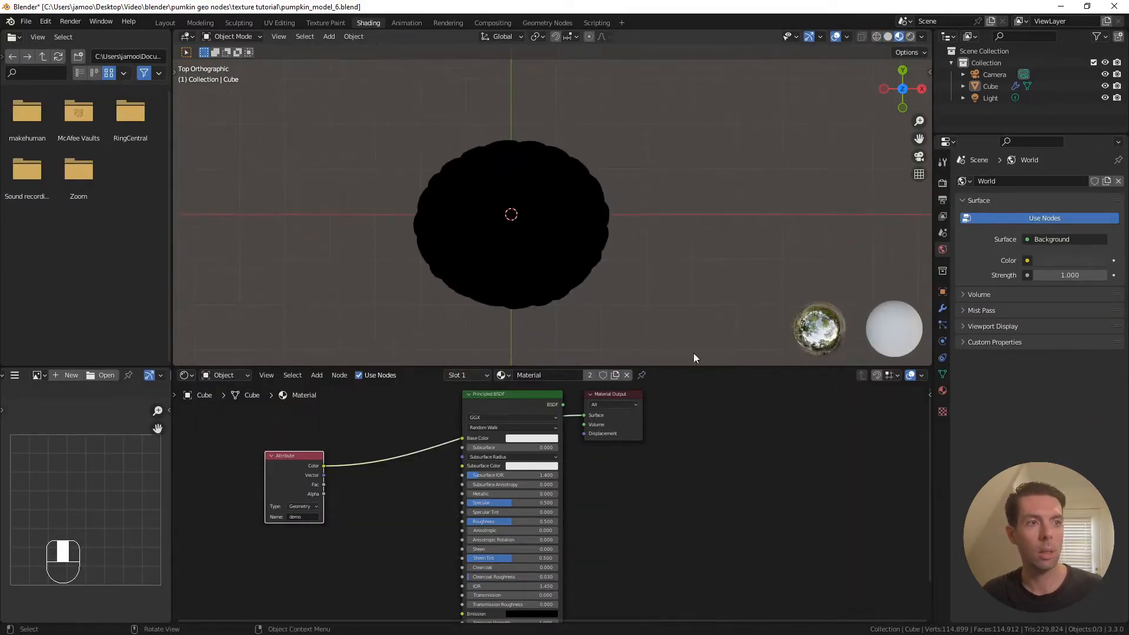
left_click_drag(744, 368, 727, 208)
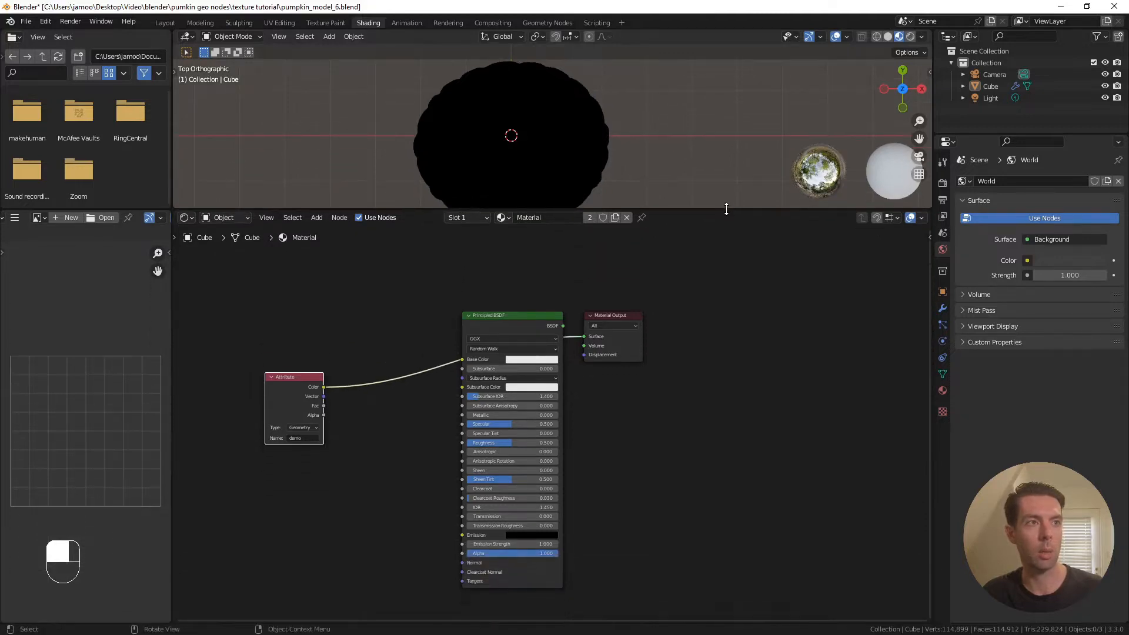
middle_click_drag(668, 168, 672, 150, "shift")
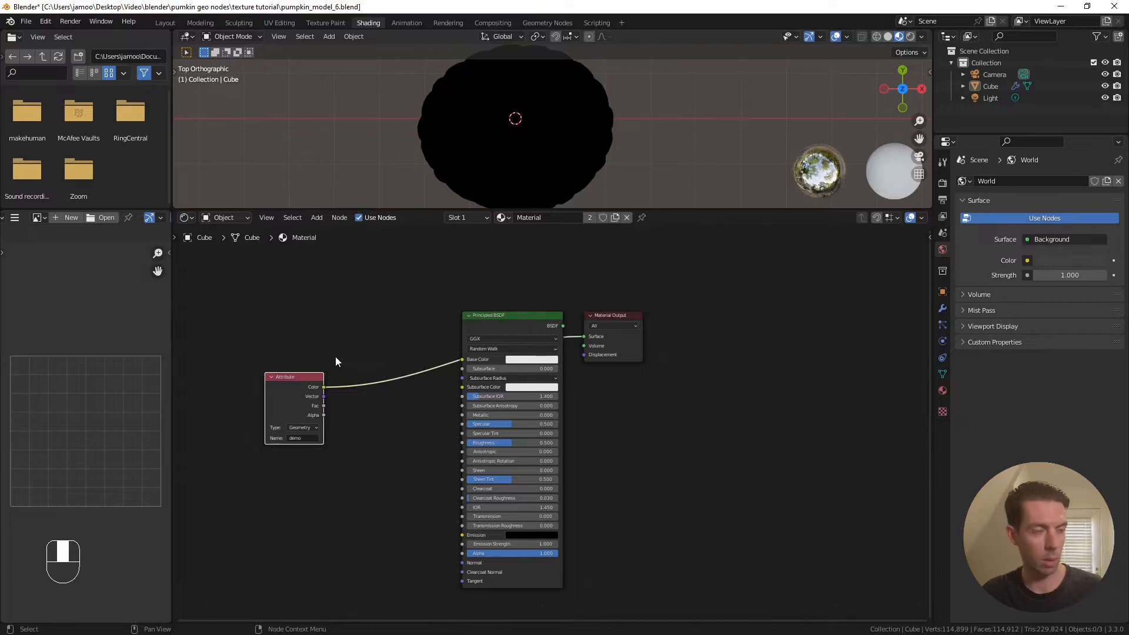
Delete the Attribute node feeding the Principled BSDF's base color
key("x")
scroll(336, 362, "down", 1)
middle_click_drag(336, 362, 445, 352, "shift")
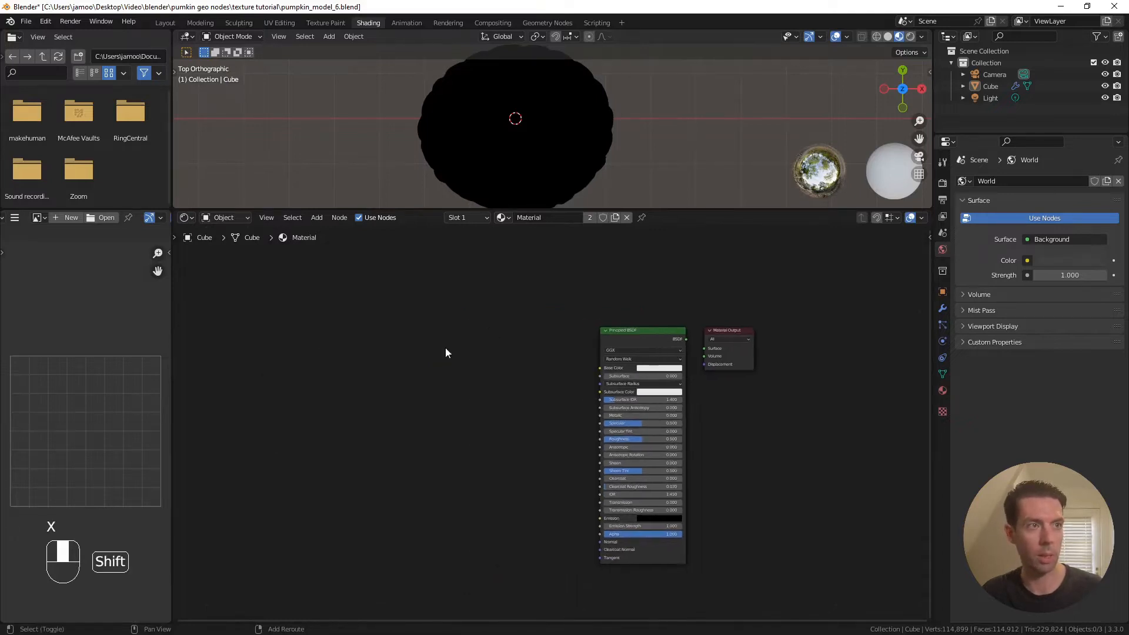
Show the viewport in rendered shading and set the render engine to Cycles with GPU Compute as the device
left_click(909, 37)
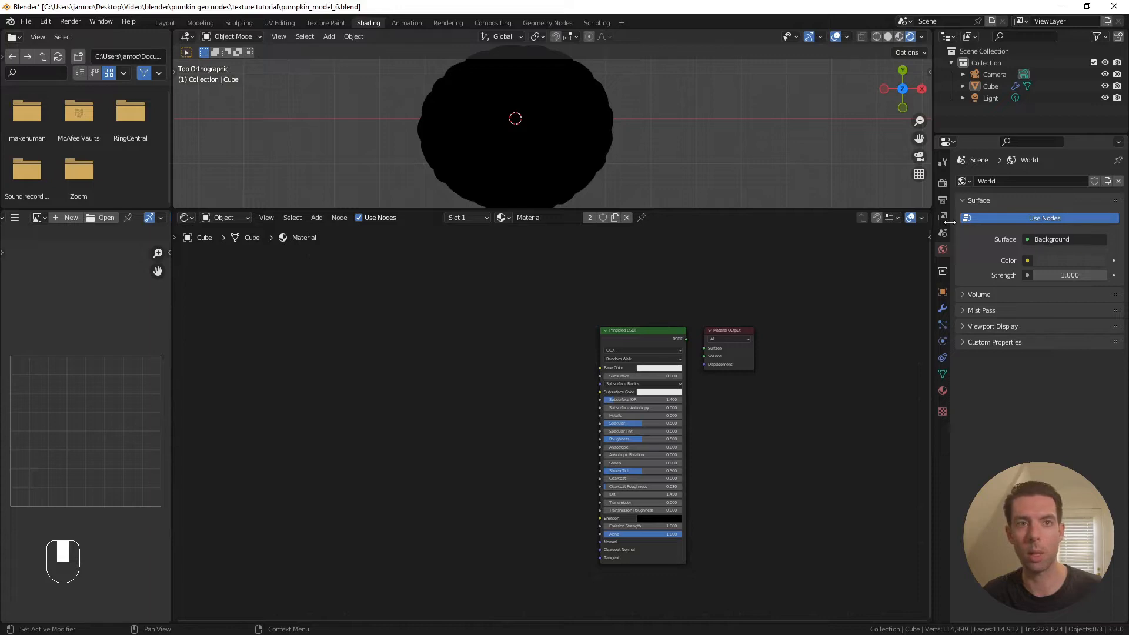
left_click(942, 183)
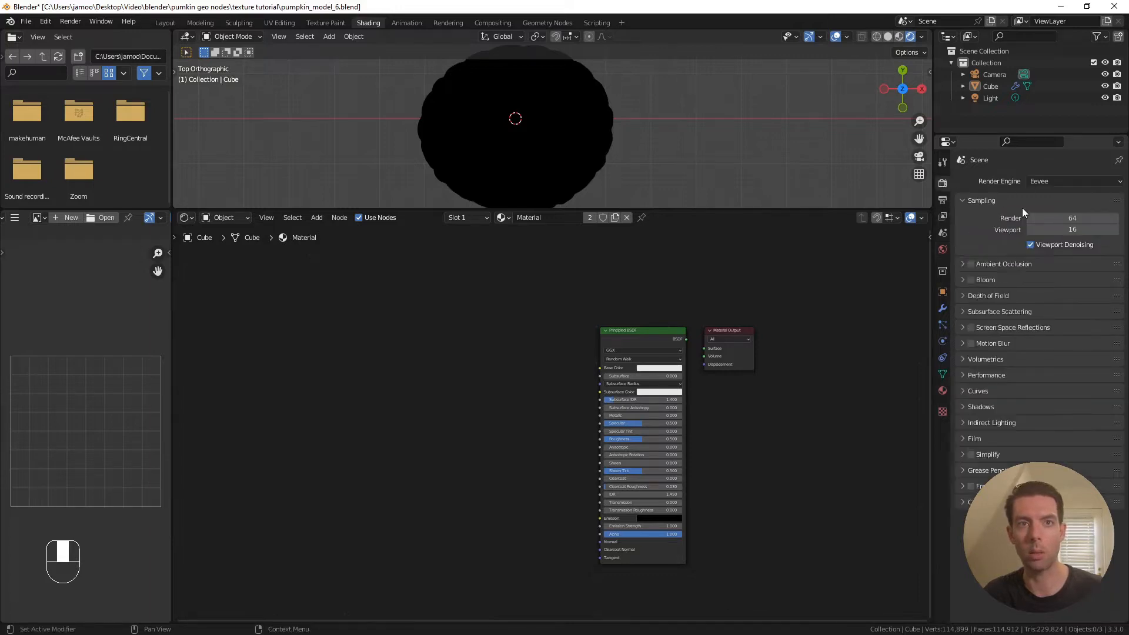
left_click(1050, 183)
left_click(1056, 220)
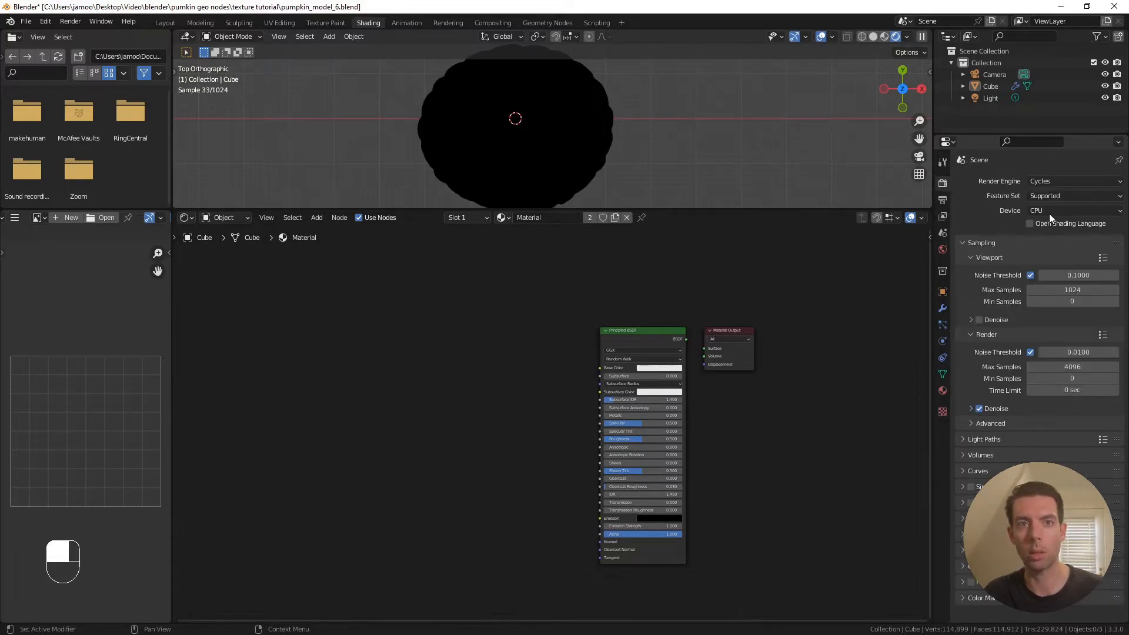
left_click(1049, 213)
left_click(1057, 239)
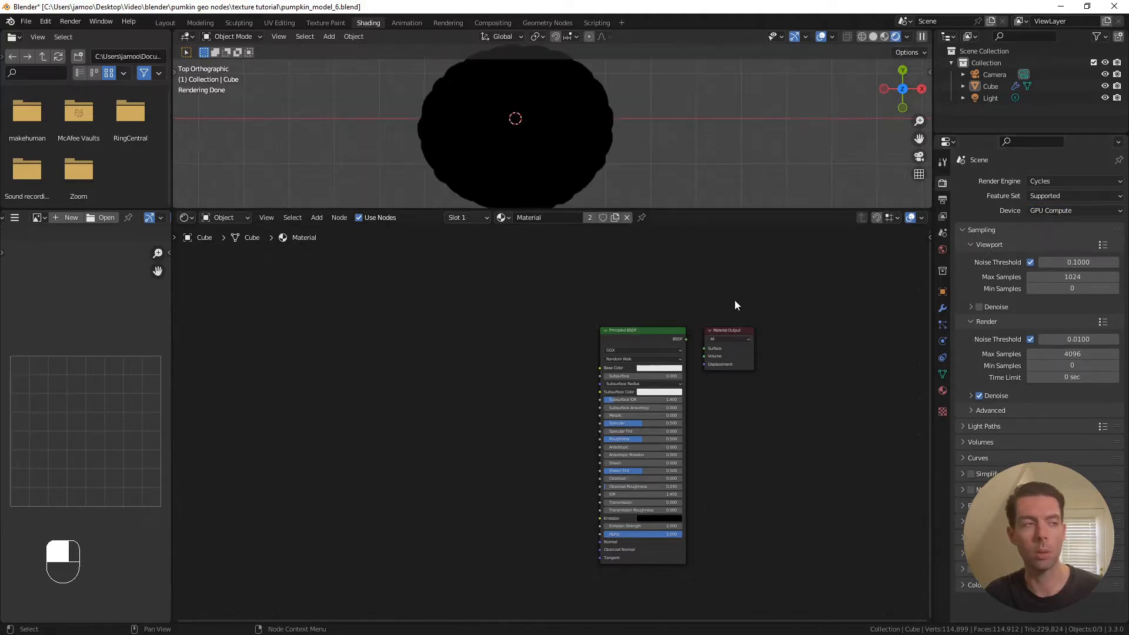
Add a Texture Coordinate node in the empty space well before the Principled BSDF
scroll(455, 335, "down", 1)
middle_click_drag(358, 398, 586, 379, "shift")
key("shift+a")
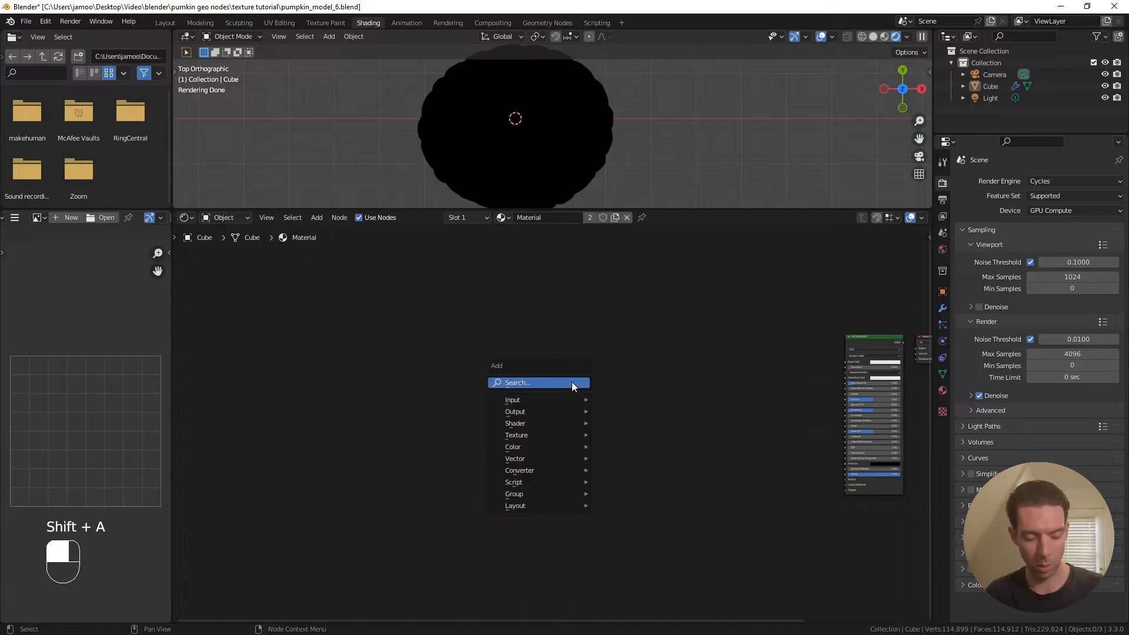
left_click(572, 383)
type("texture co")
key("Return")
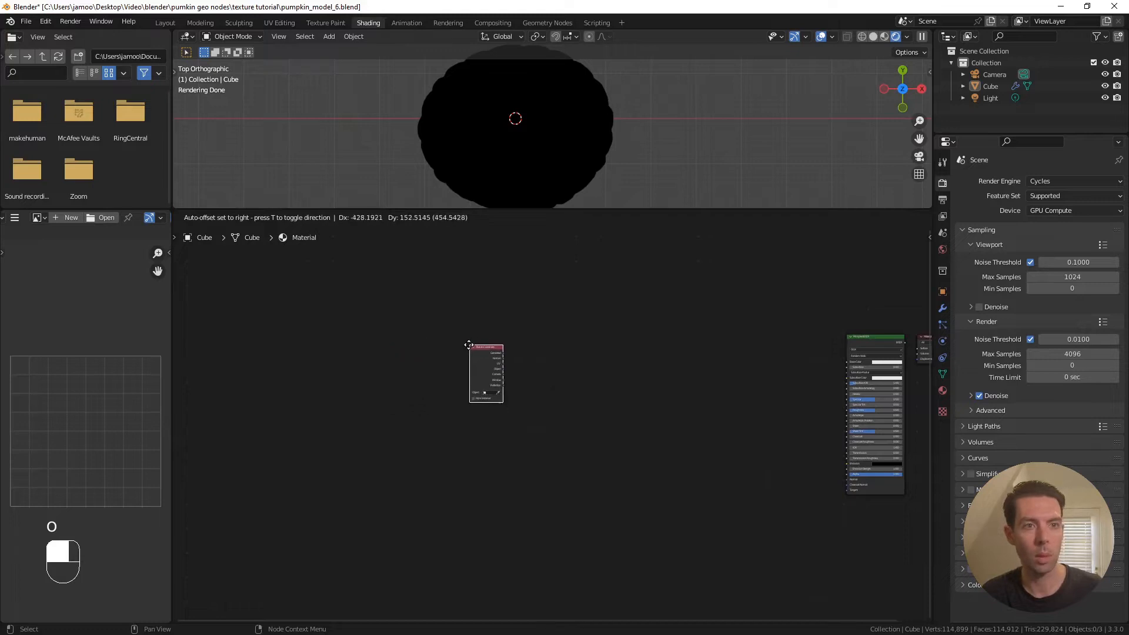
left_click(497, 343)
Add a Separate XYZ node fed by the Object output of the Texture Coordinate node
scroll(555, 351, "up", 2)
scroll(555, 347, "up", 5)
scroll(538, 361, "up", 1, "shift")
scroll(538, 361, "down", 1, "shift")
middle_click_drag(548, 332, 534, 389, "shift")
scroll(516, 380, "up", 1)
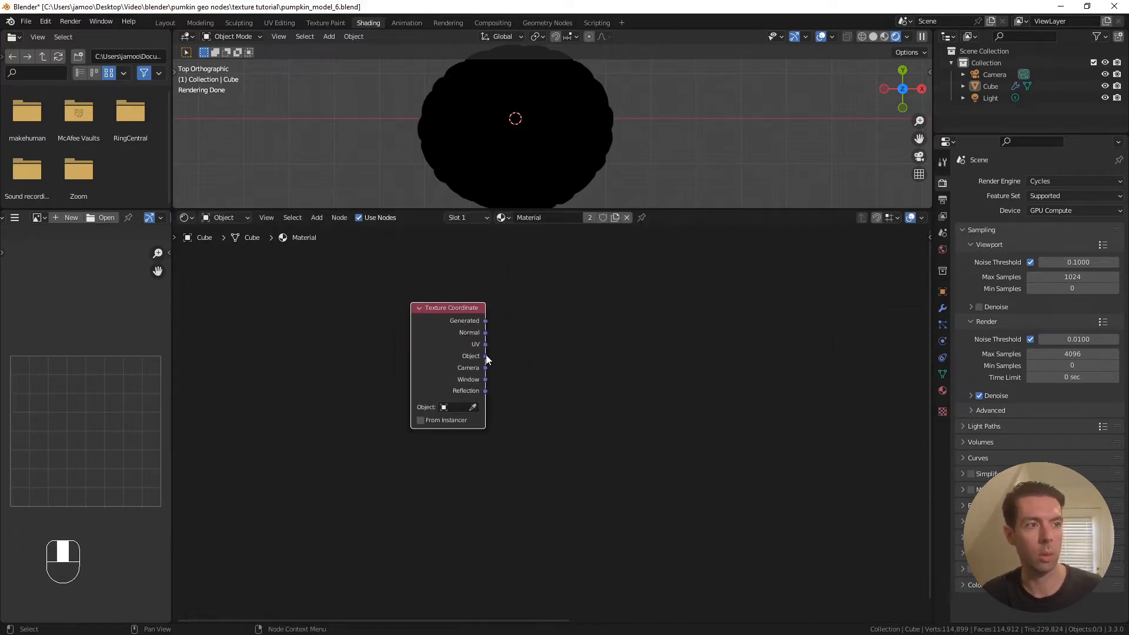
middle_click_drag(549, 345, 487, 378, "shift")
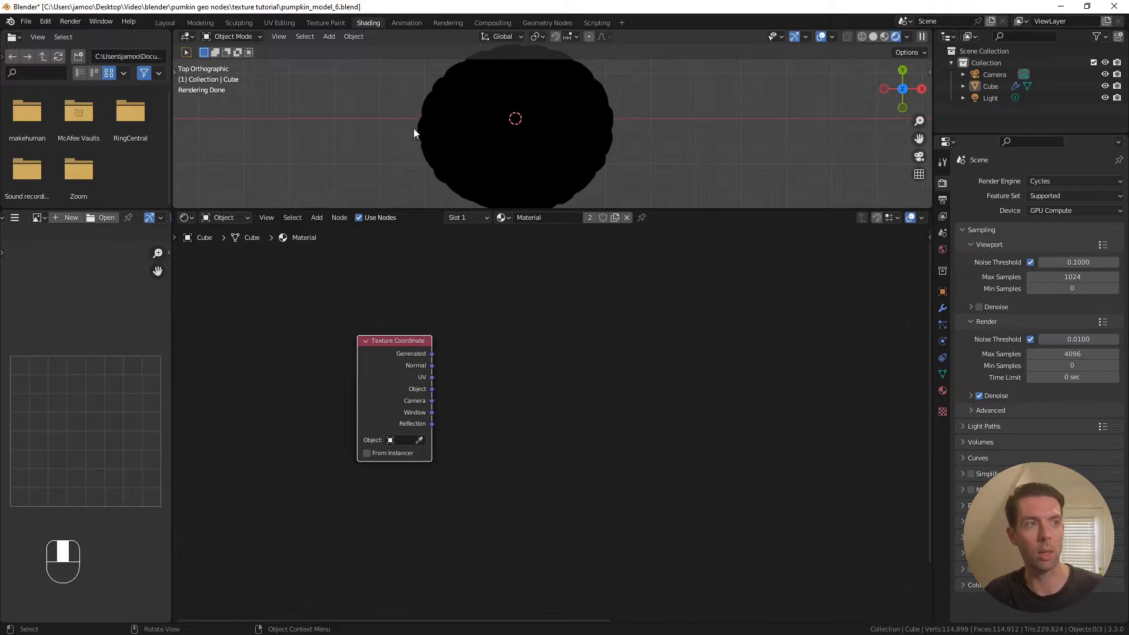
left_click_drag(424, 412, 480, 397)
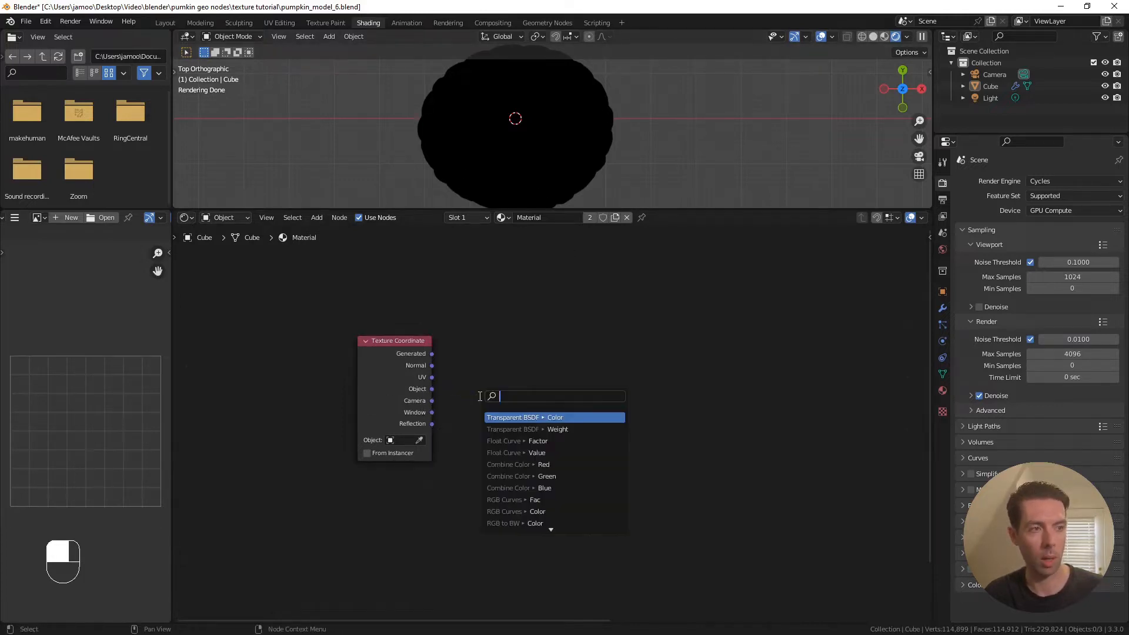
type("separ")
key("Return")
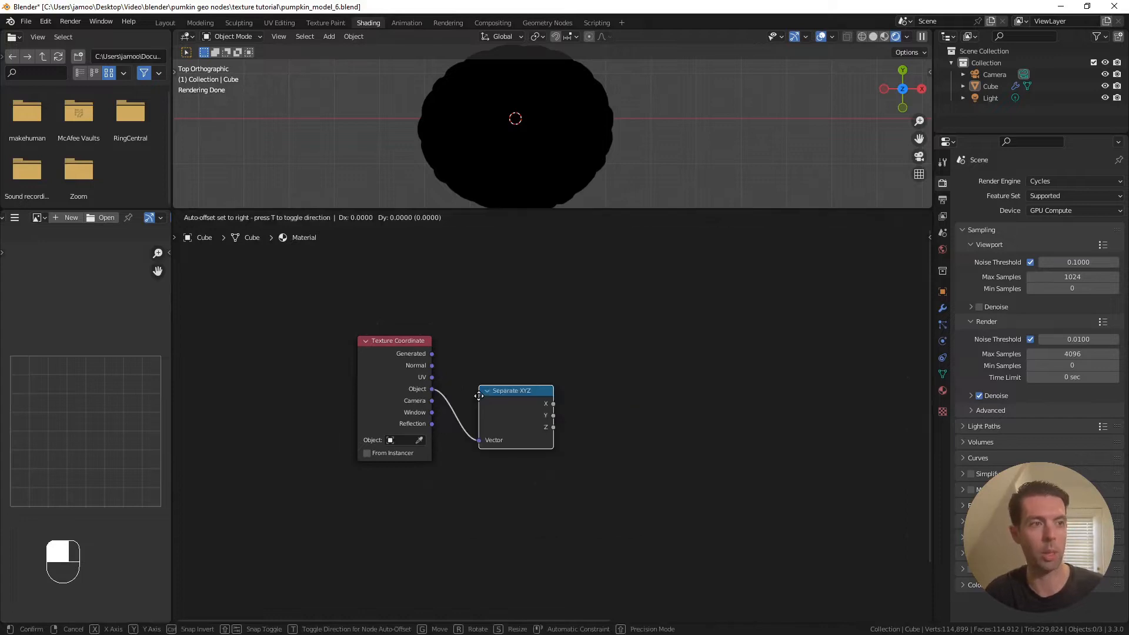
left_click(475, 364)
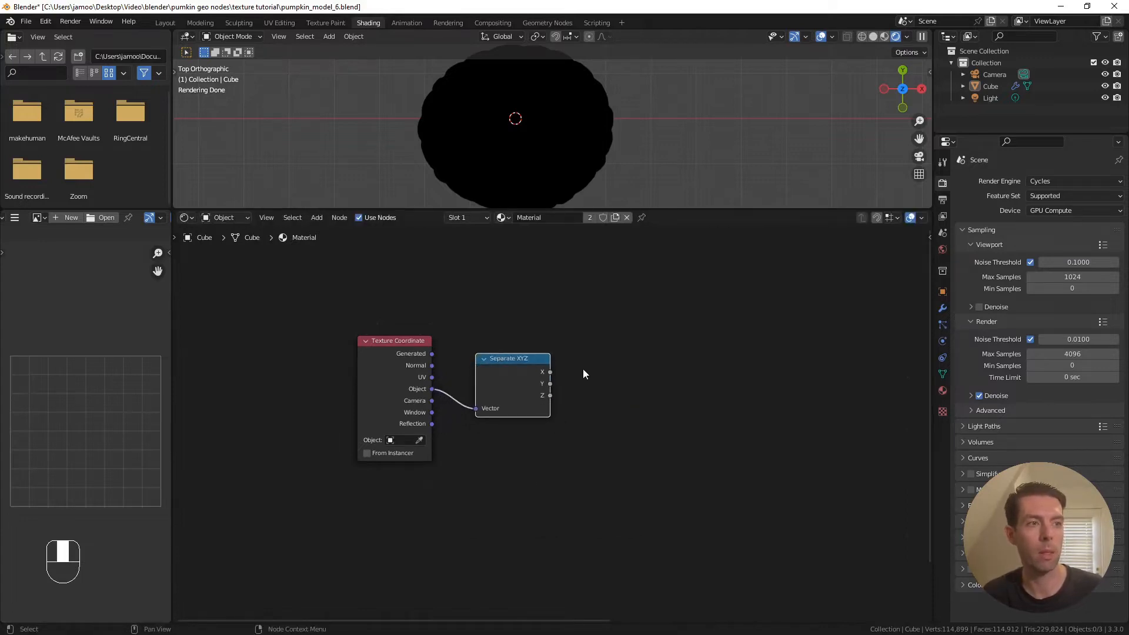
Add an Arctan2 math node and connect the X and Y outputs of Separate XYZ to its two values
left_click_drag(550, 373, 588, 345)
type("arc")
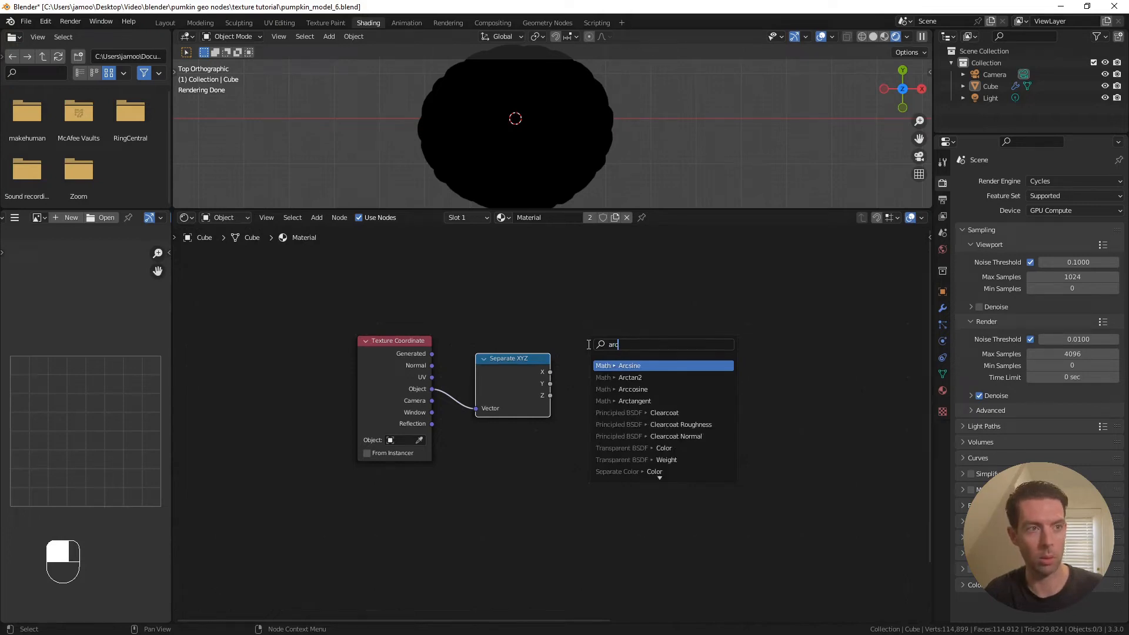
key("Down")
key("Return")
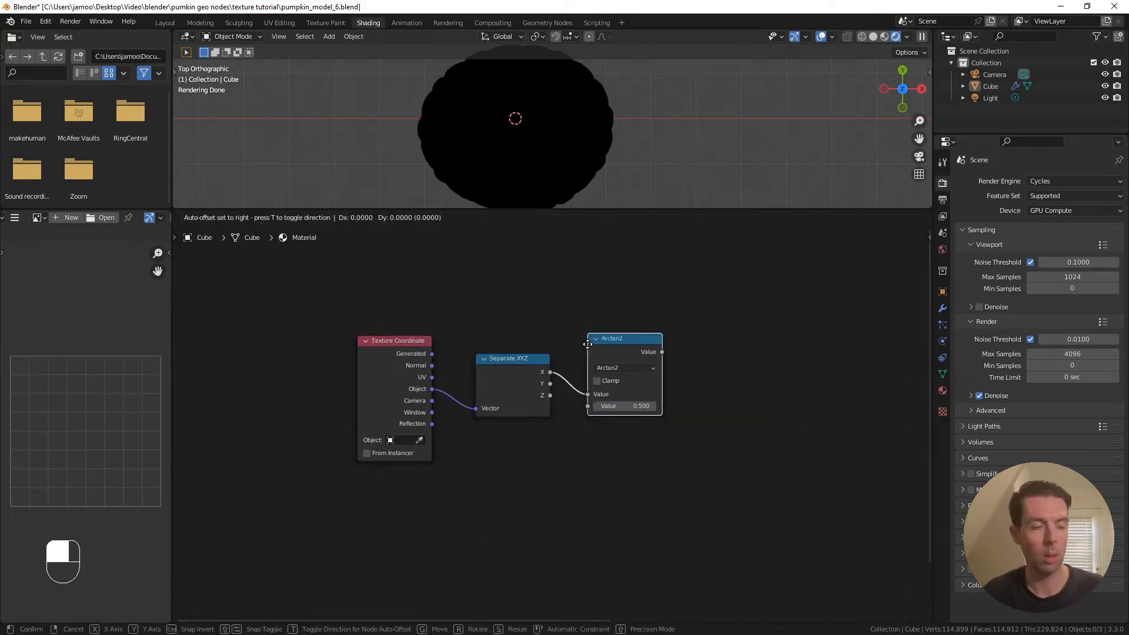
left_click(581, 309)
left_click_drag(549, 383, 581, 371)
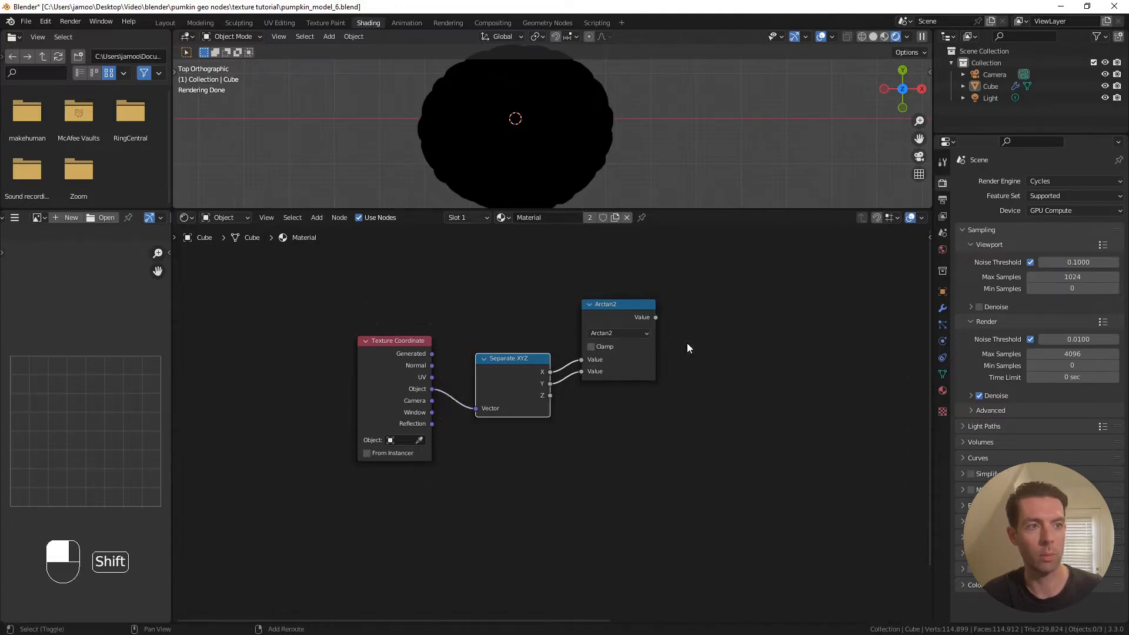
Preview the Arctan2 node's output directly on the pumpkin
middle_click_drag(670, 343, 513, 343, "shift")
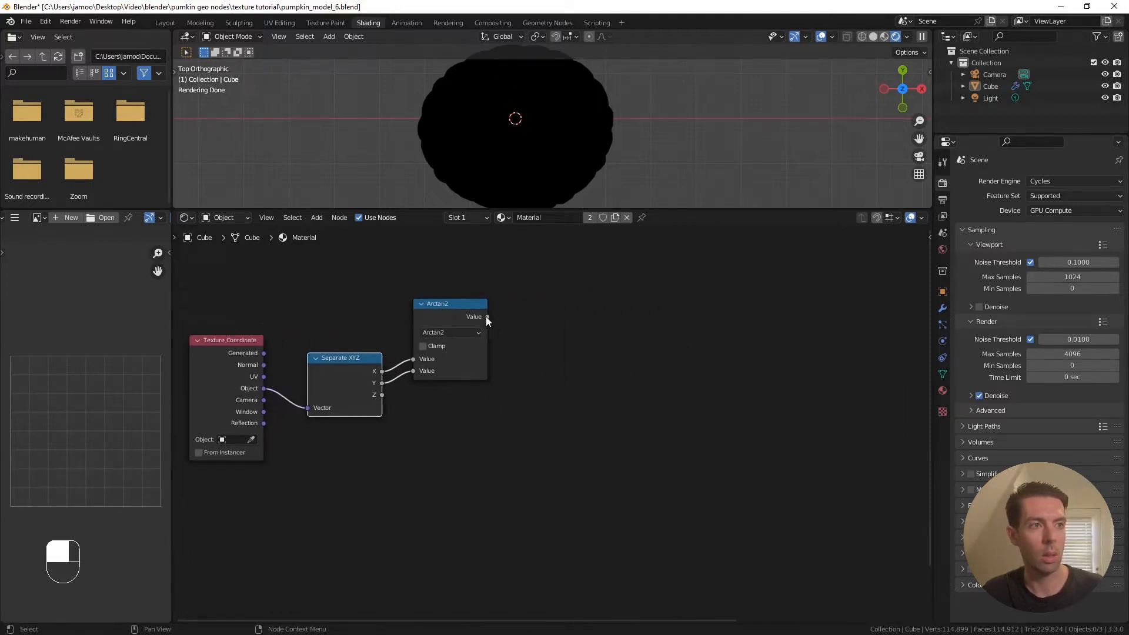
left_click_drag(487, 317, 527, 323)
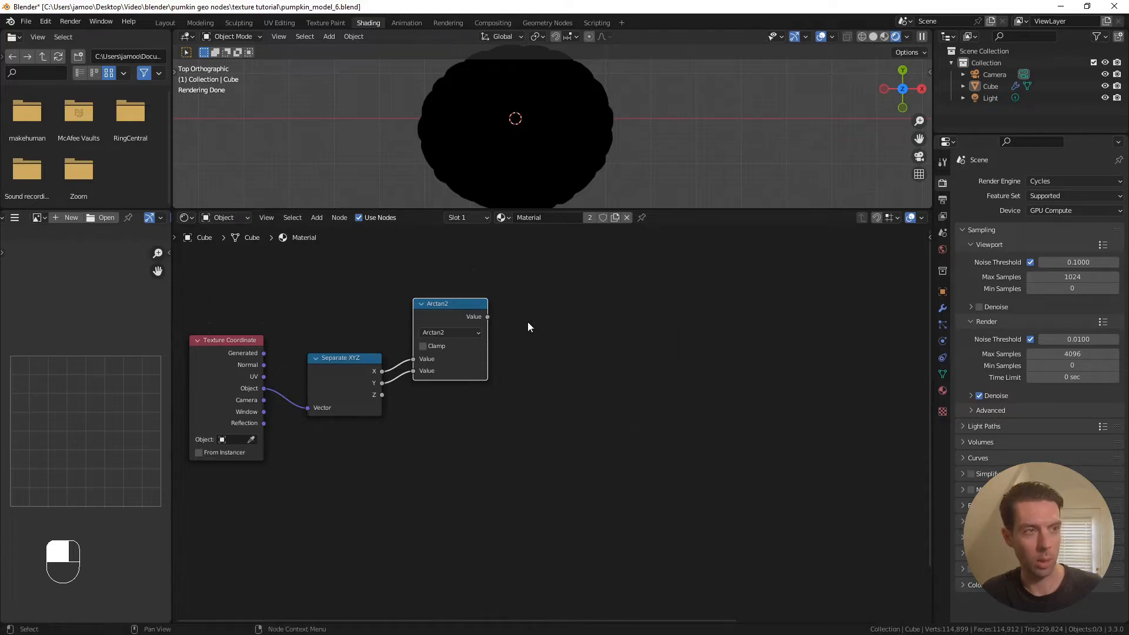
left_click(474, 306, "ctrl+shift")
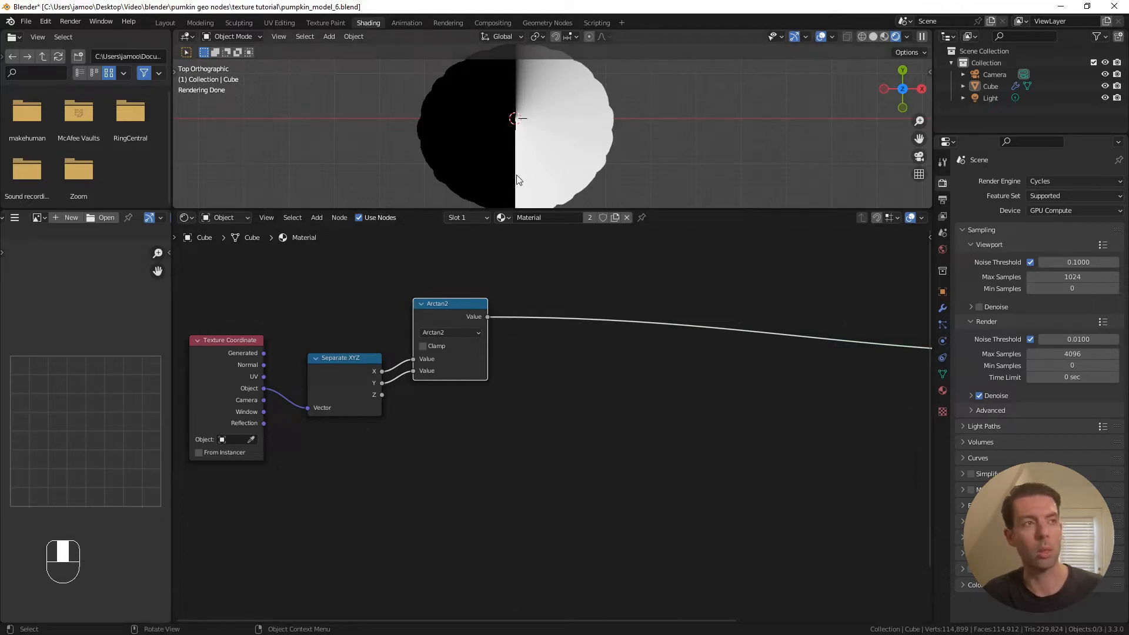
left_click(524, 334)
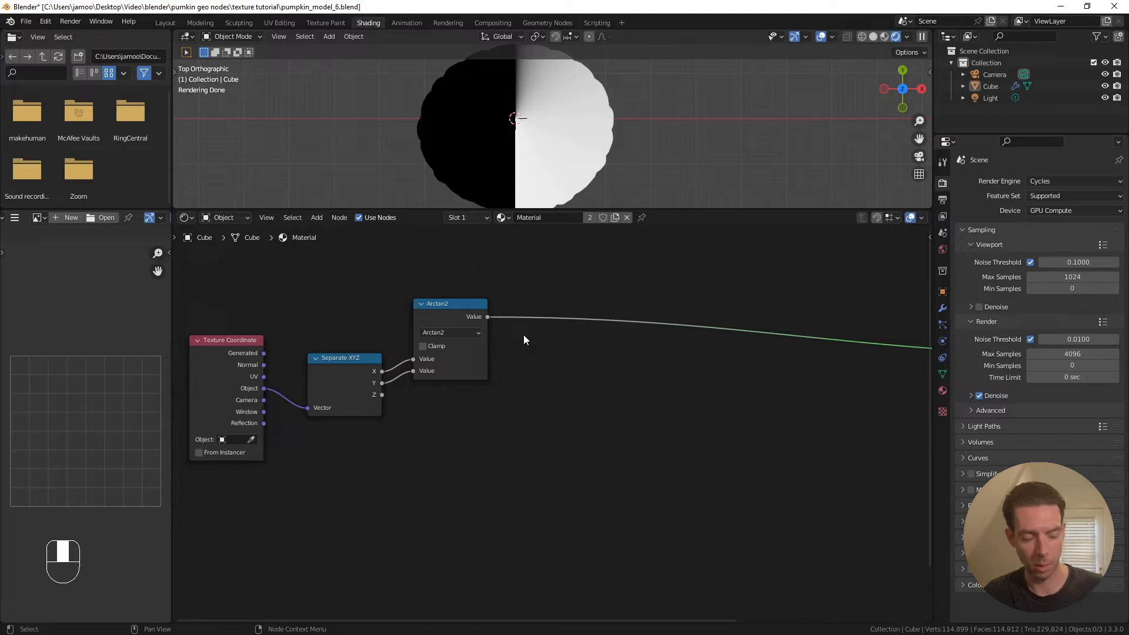
Insert a Map Range node on the link after the Arctan2 node
key("shift+a")
type("map ra")
key("Return")
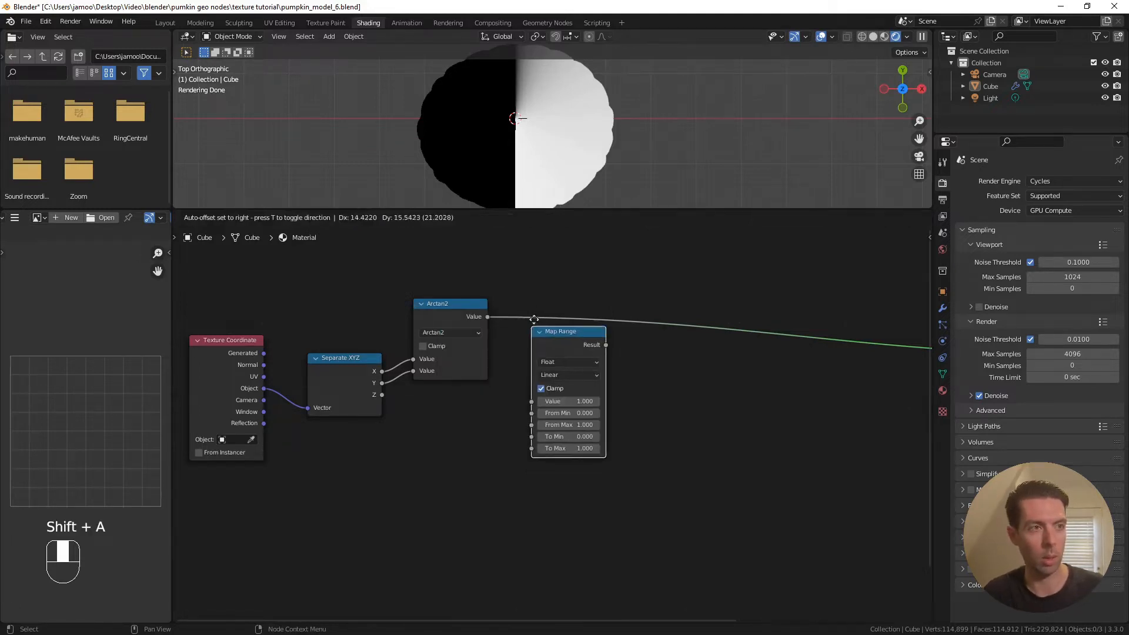
left_click(534, 288)
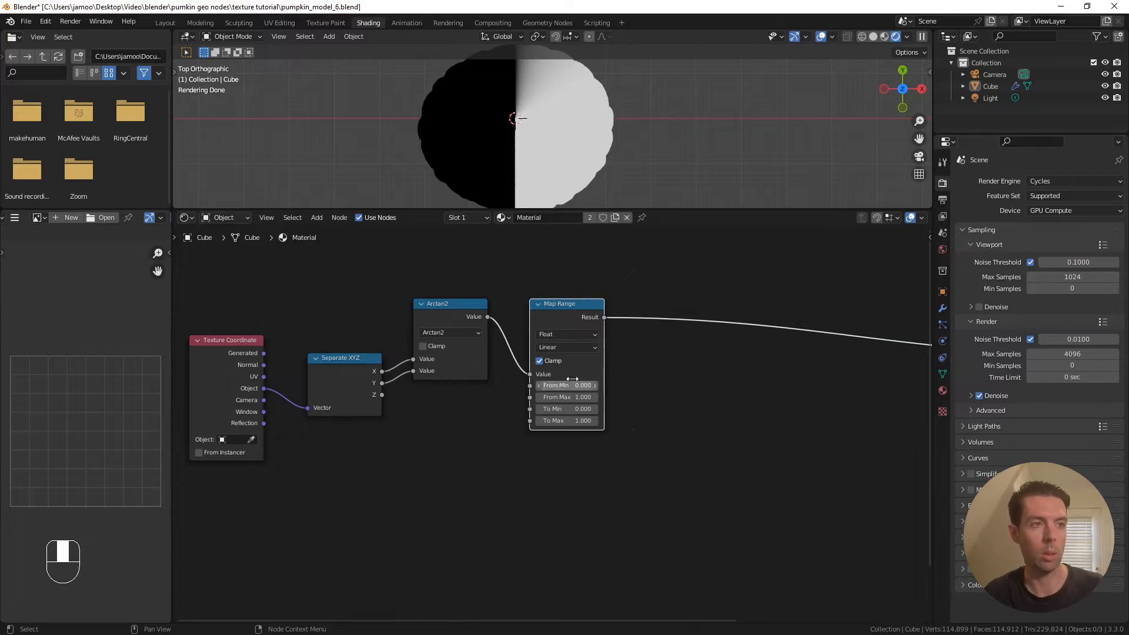
left_click_drag(566, 305, 555, 264)
Set the Map Range node's From Min to -pi and From Max to pi, and move it closer to Arctan2
left_click(563, 344)
type("-")
type("pi")
key("Tab")
type("pi")
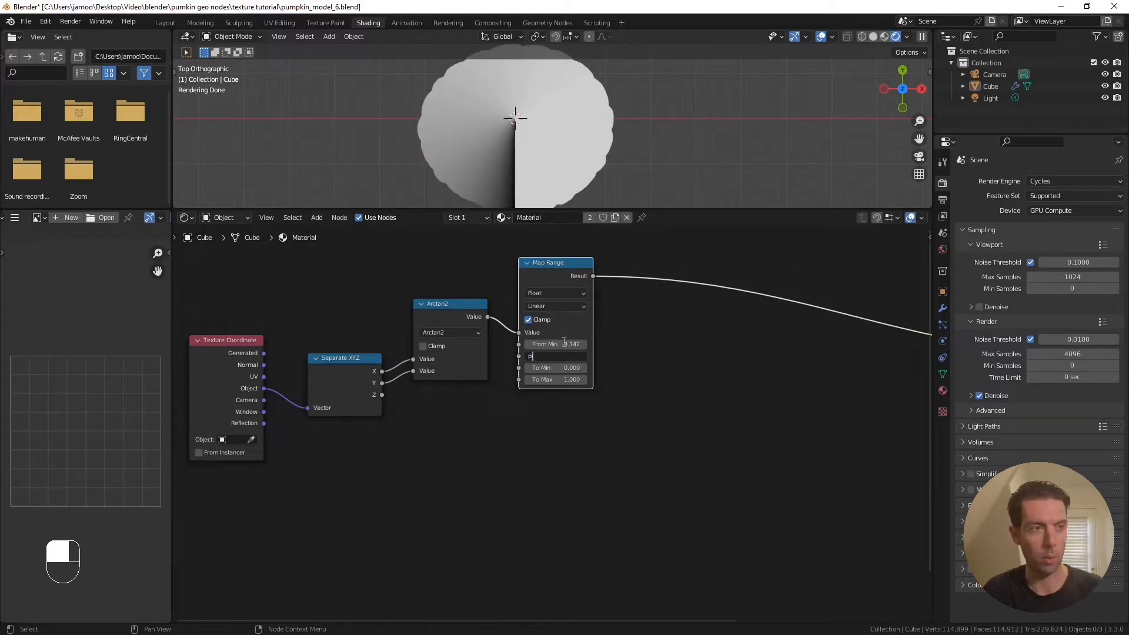
key("Return")
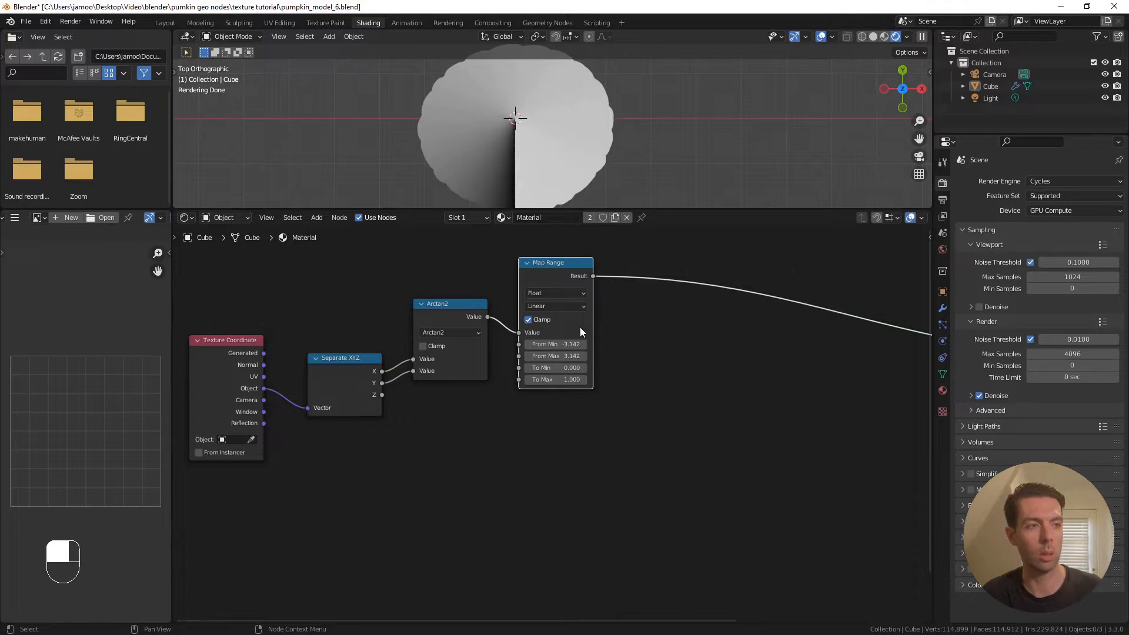
left_click_drag(557, 271, 562, 265)
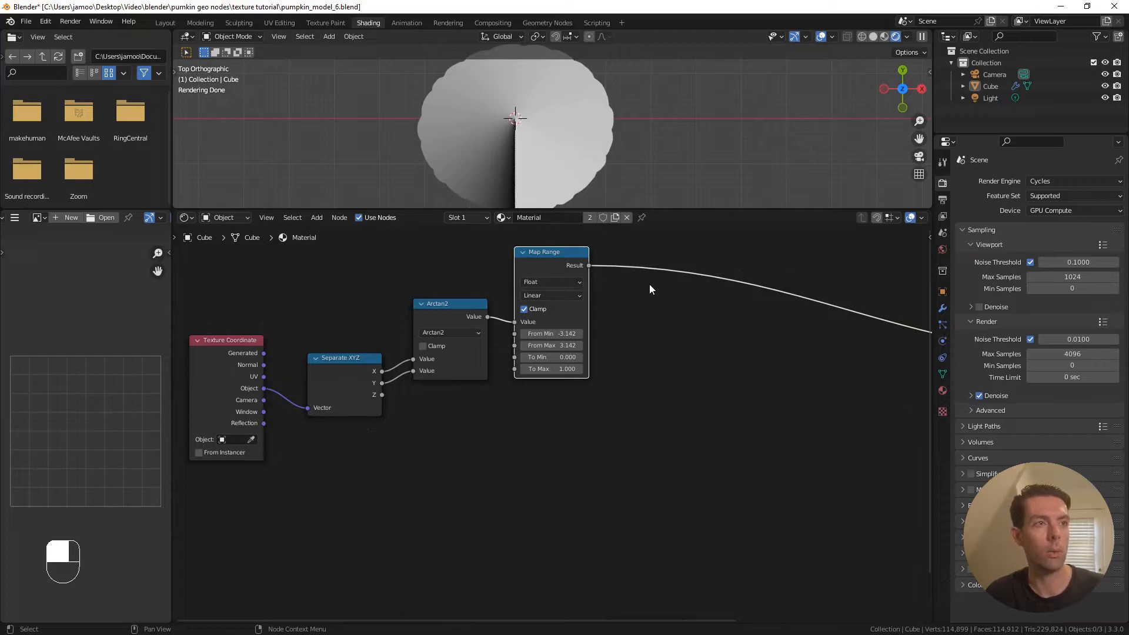
Insert a Combine XYZ node on the link after Map Range, and connect Separate XYZ's Z output to its Y input
key("shift+a")
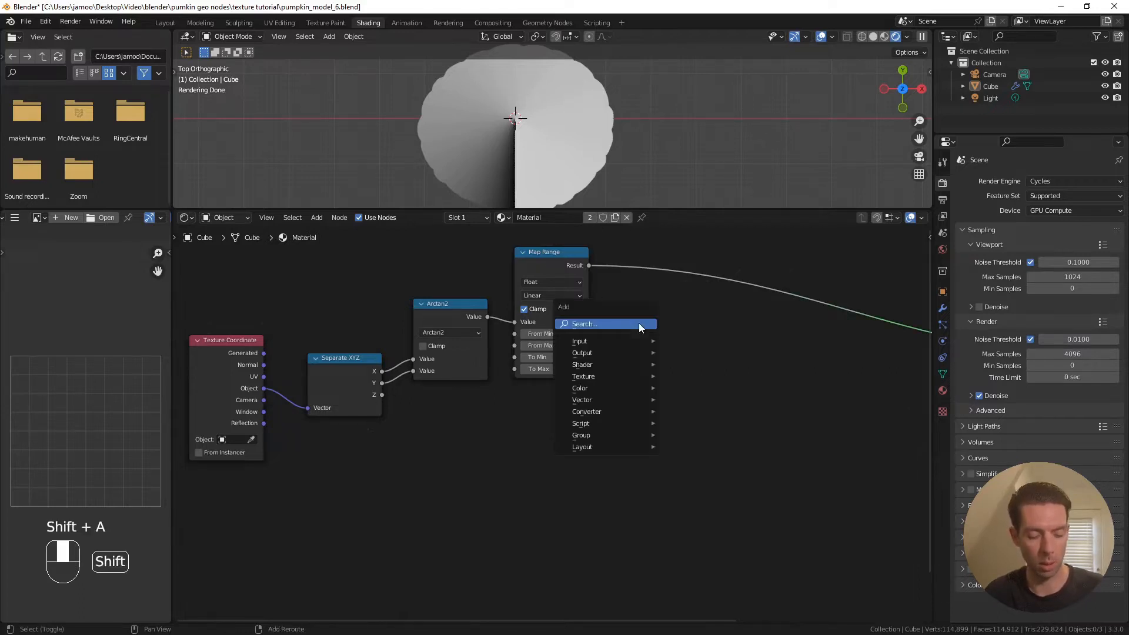
left_click(639, 323)
type("combine")
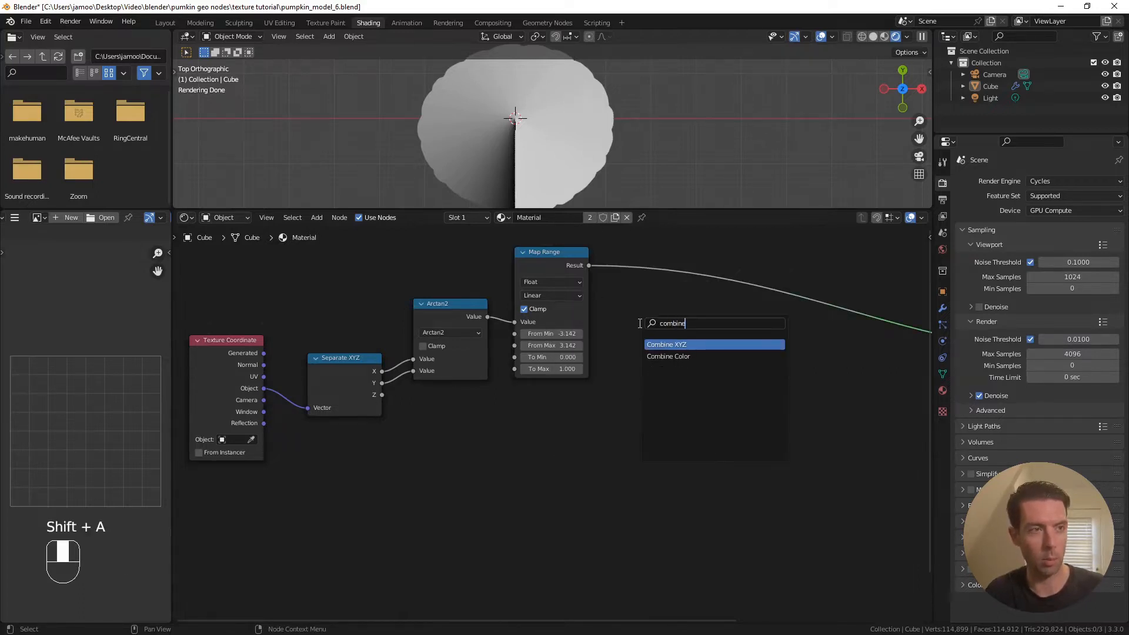
key("Return")
left_click(631, 258)
left_click_drag(659, 264, 645, 361)
left_click(383, 397)
left_click_drag(382, 395, 618, 391)
Insert an Image Texture node on the link between Combine XYZ and the material output
scroll(714, 394, "down", 1)
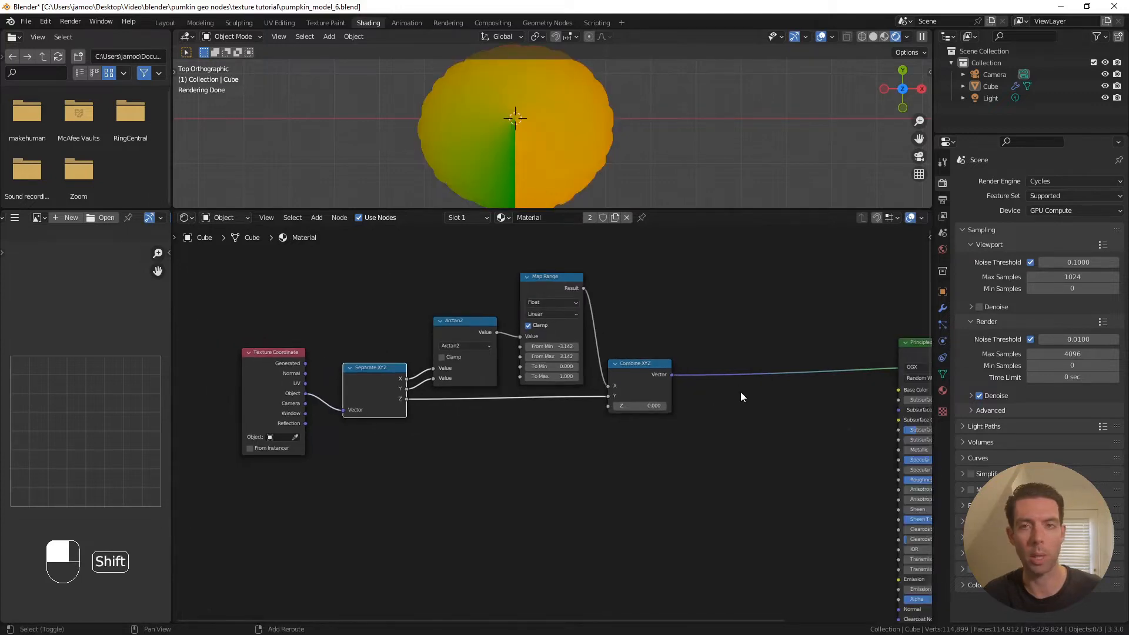
scroll(729, 393, "right", 2, "shift")
key("shift+a")
left_click(660, 368)
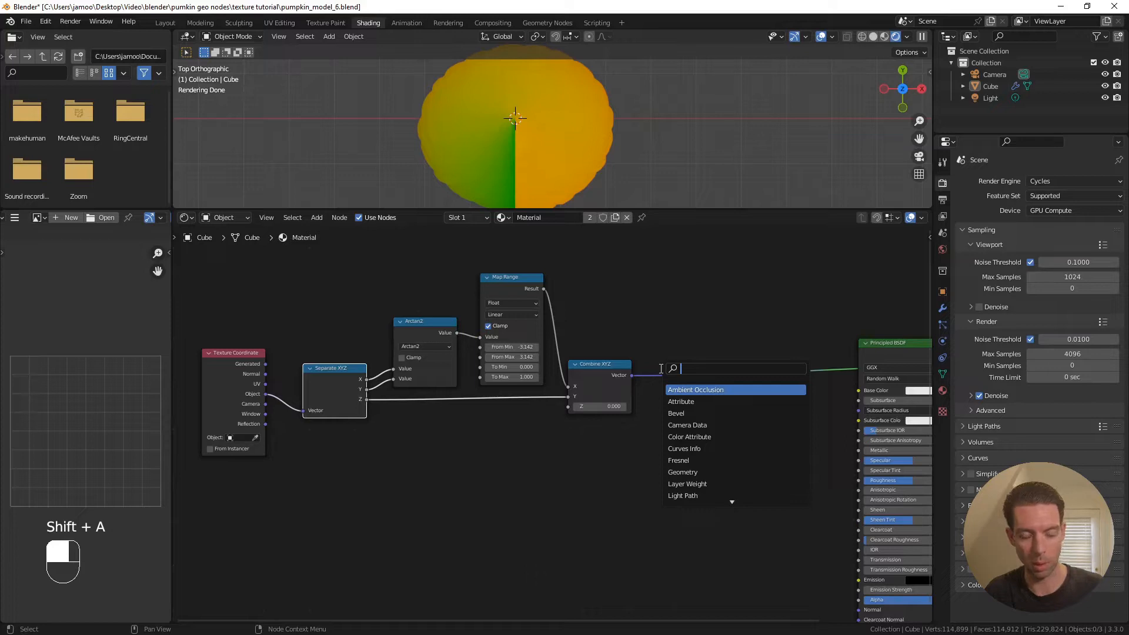
type("image")
key("Return")
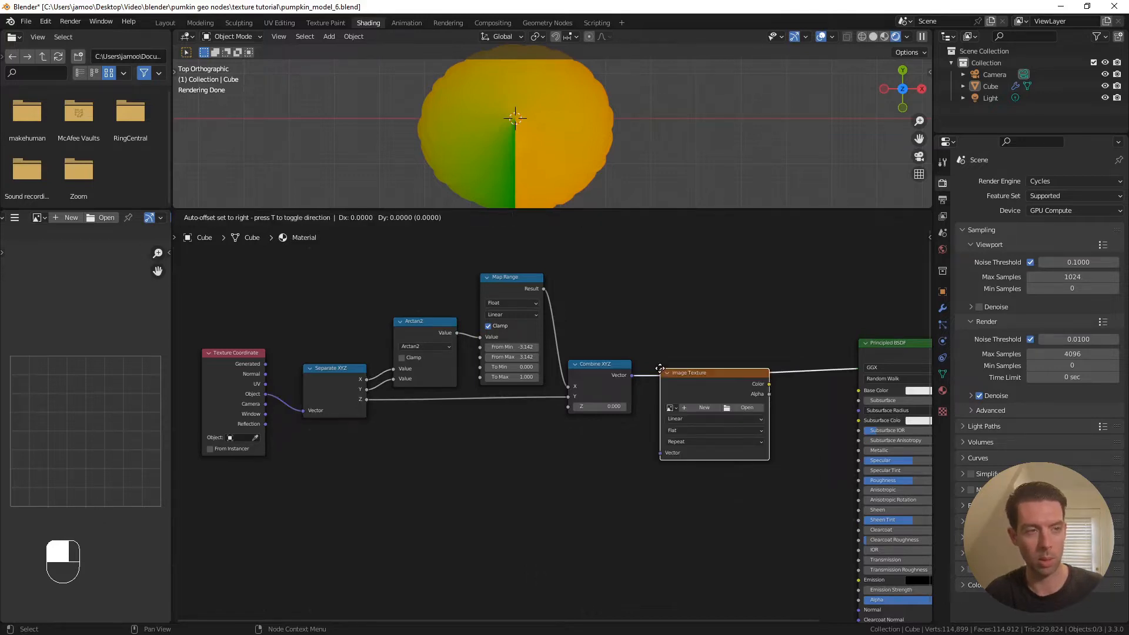
left_click(671, 341)
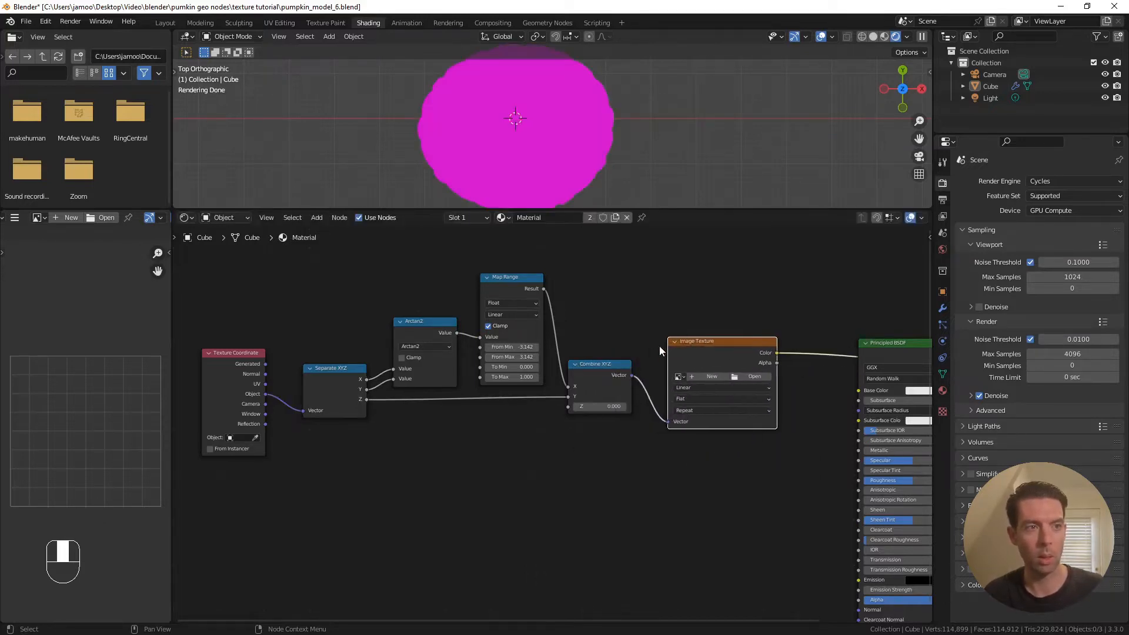
Create a new image named grid in the Image Texture node, with the generated type UV Grid
middle_click_drag(666, 339, 609, 333, "shift")
scroll(740, 387, "up", 3)
middle_click_drag(772, 401, 676, 404, "shift")
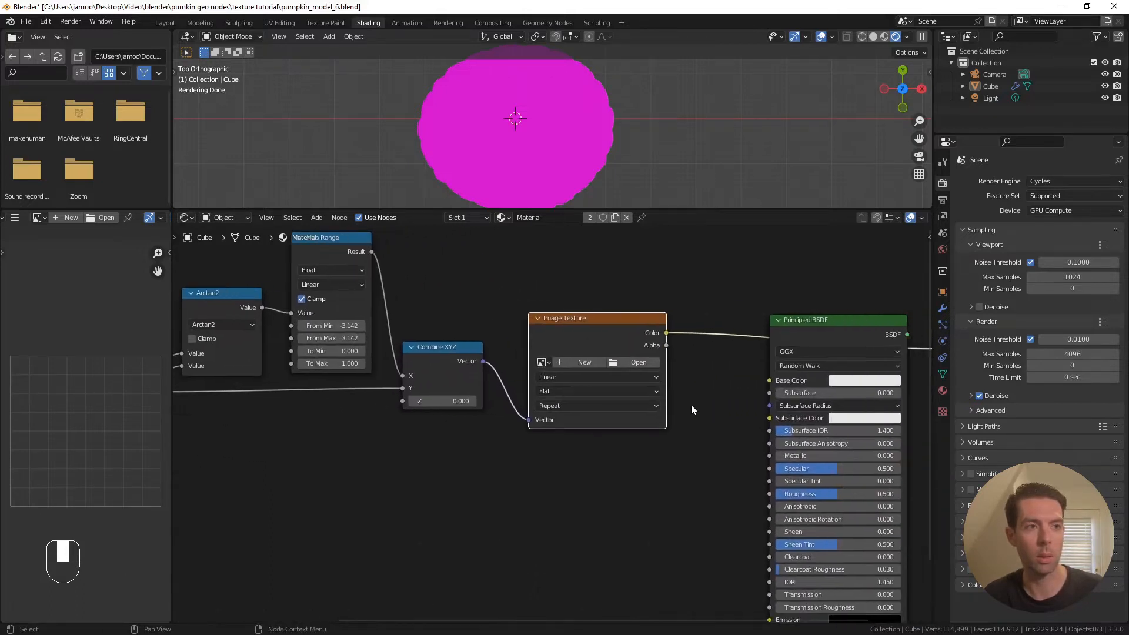
left_click(573, 361)
left_click(613, 381)
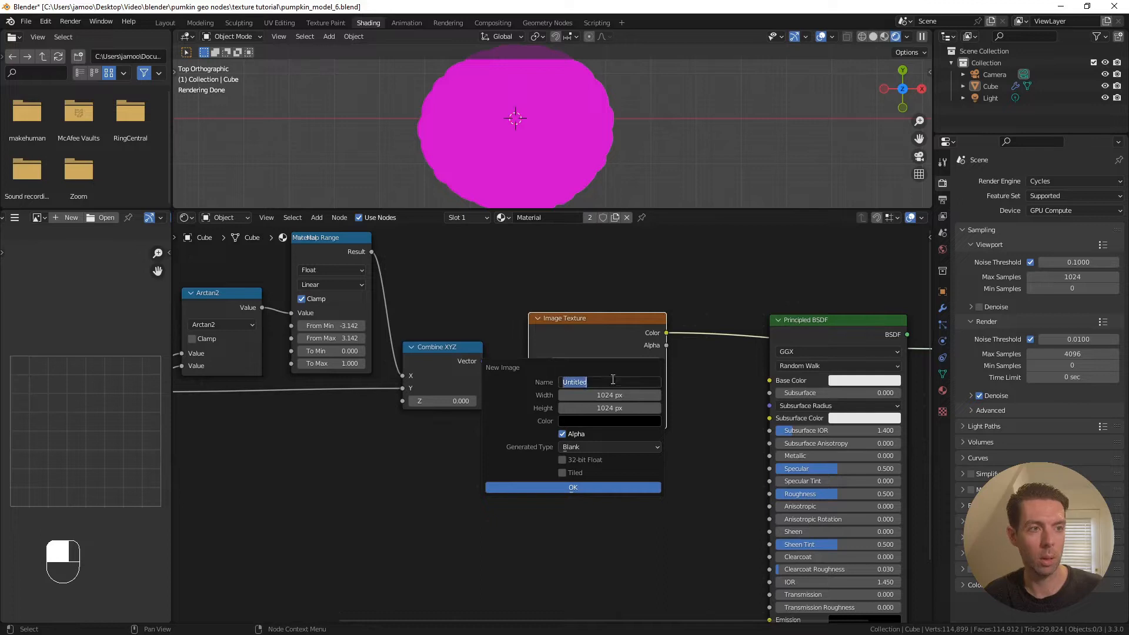
type("grid")
key("Return")
left_click(615, 445)
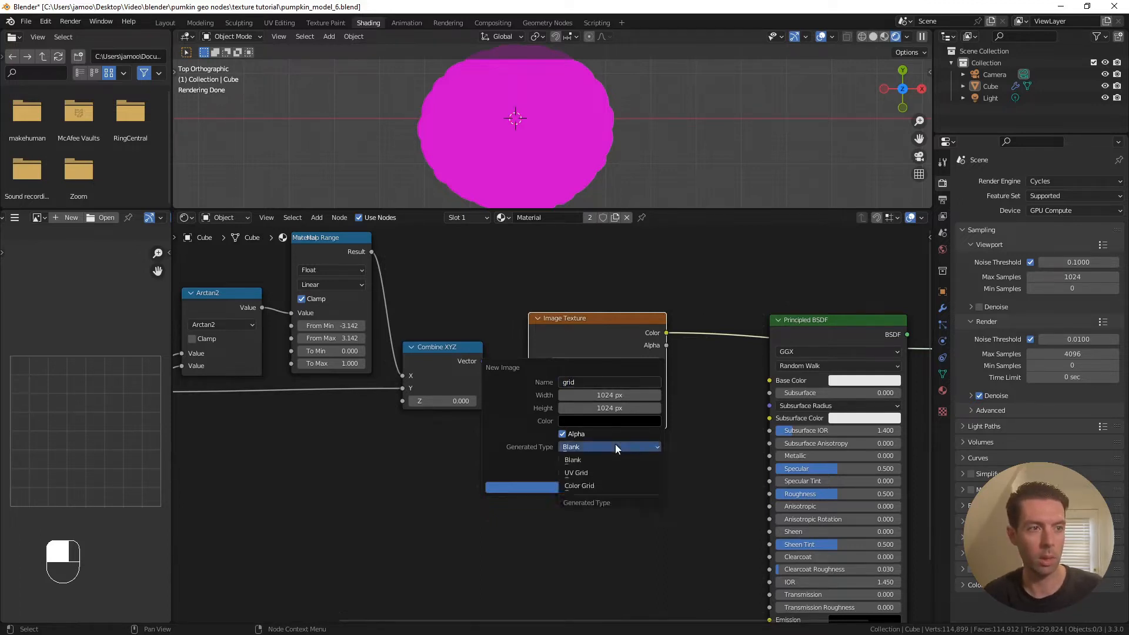
left_click(610, 474)
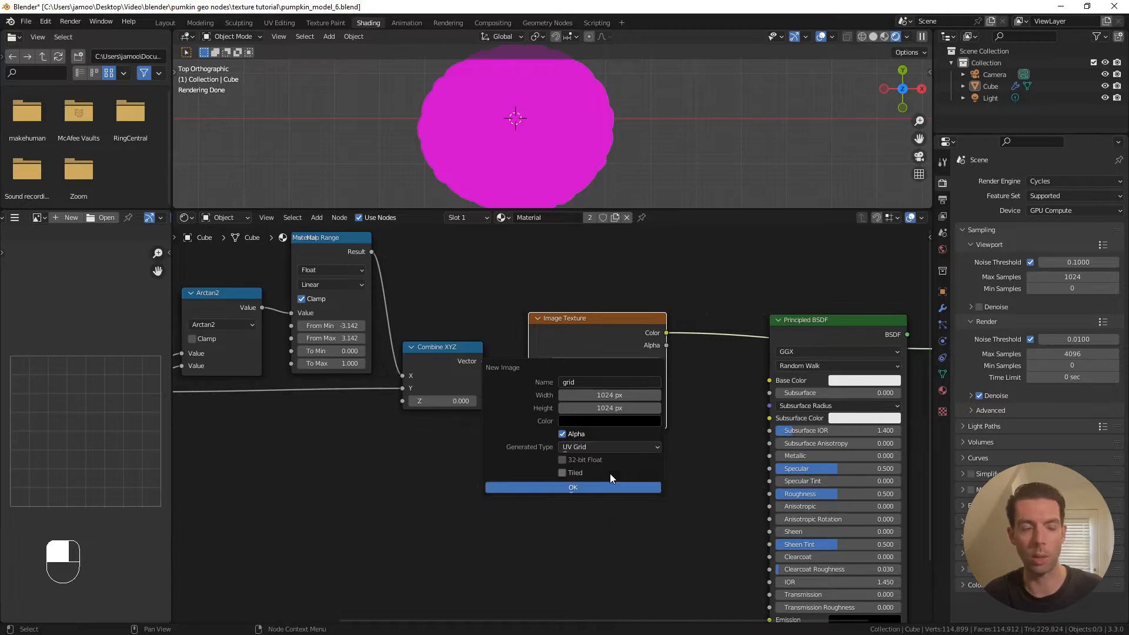
left_click(622, 488)
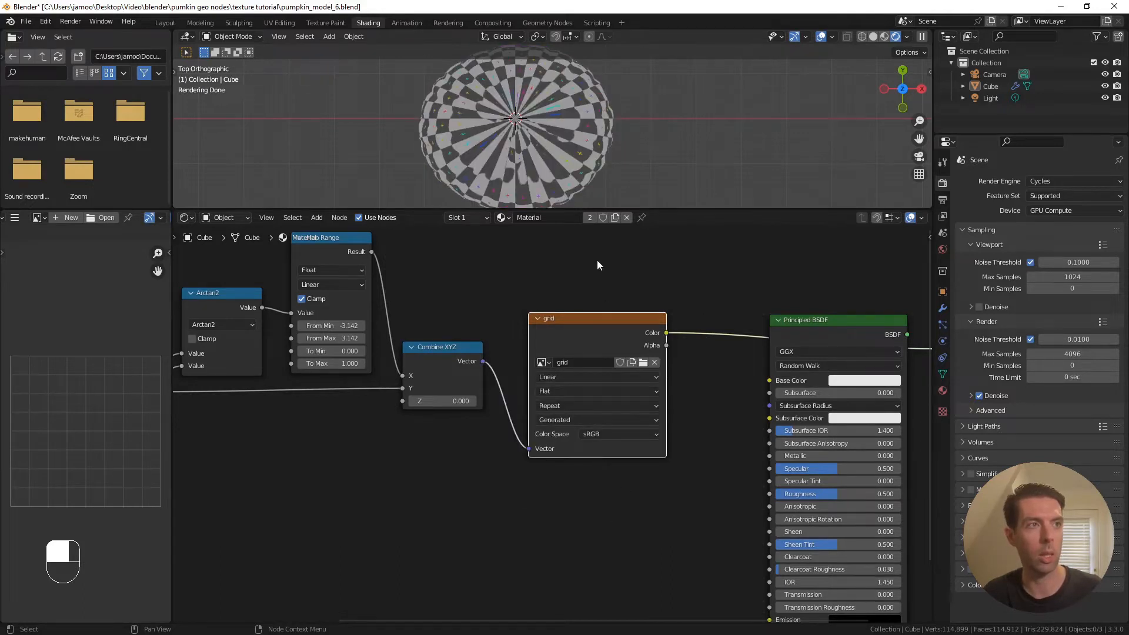
Select the pumpkin, frame it in the 3D viewport and expand that viewport to full screen
scroll(574, 146, "down", 2)
middle_click_drag(520, 146, 553, 164)
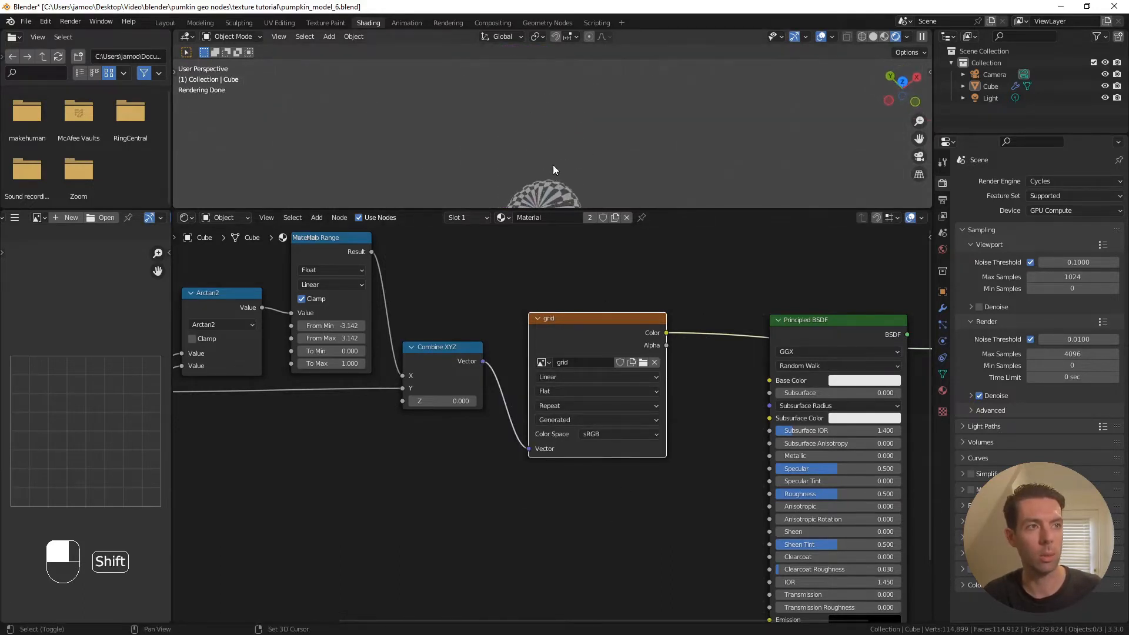
left_click(548, 187)
key("KP_Decimal")
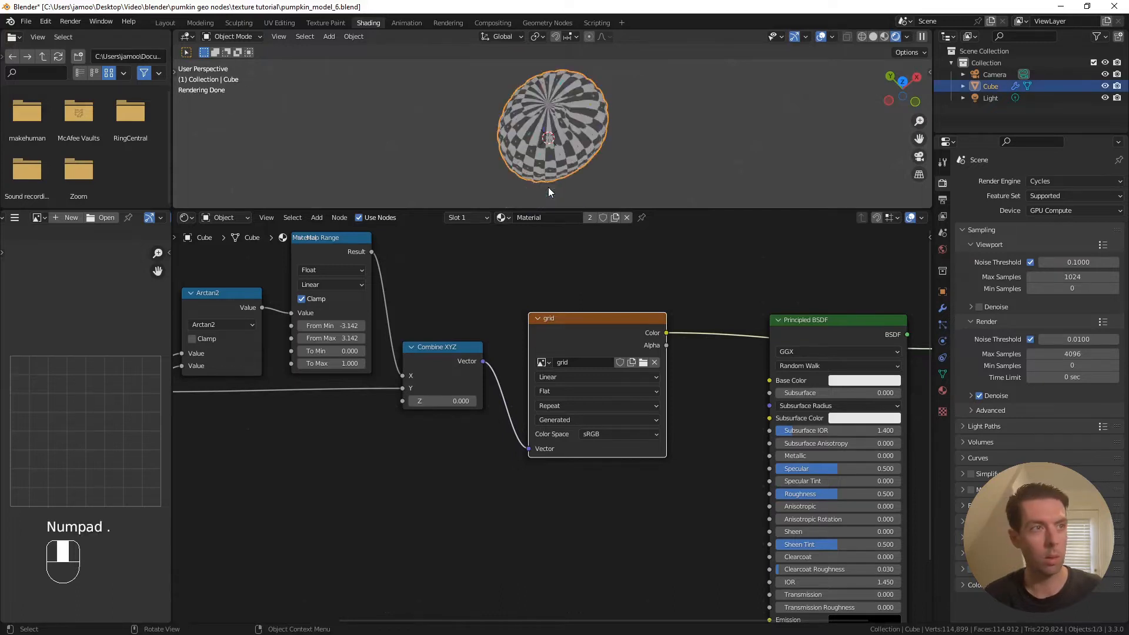
key("ctrl+alt+space")
Examine how the grid texture wraps around the pumpkin's sides and converges at the top, and restore the editor layout
scroll(563, 216, "down", 2)
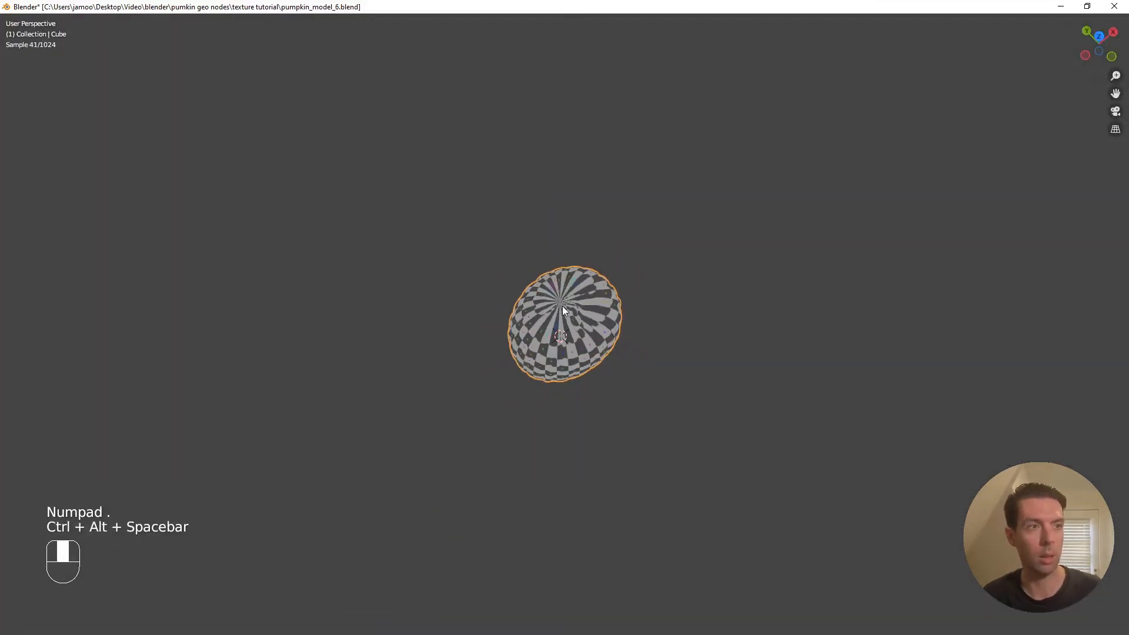
middle_click_drag(563, 306, 622, 264)
scroll(547, 323, "up", 4)
middle_click_drag(548, 322, 604, 299)
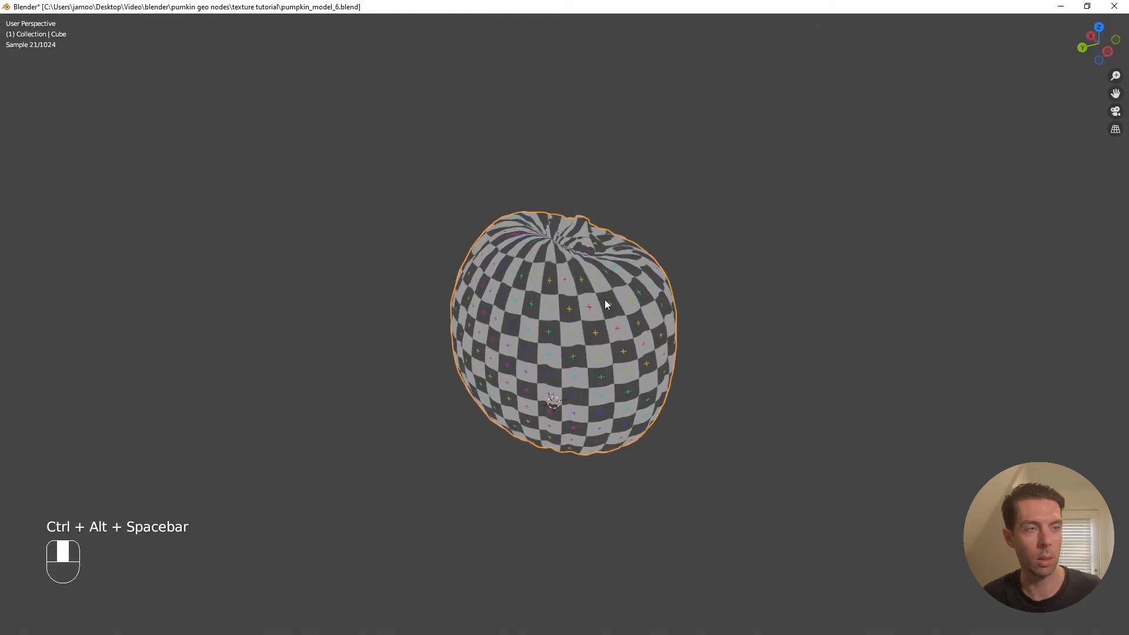
scroll(626, 316, "down", 1)
middle_click_drag(583, 292, 587, 315)
scroll(587, 315, "up", 2)
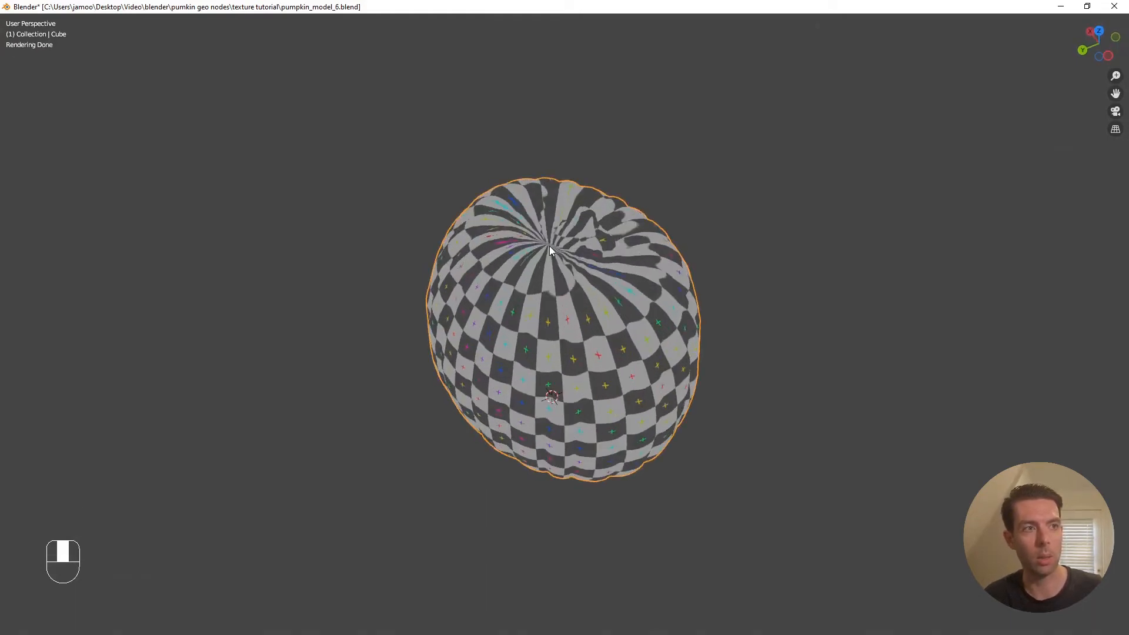
middle_click_drag(550, 246, 599, 255)
scroll(586, 299, "up", 2)
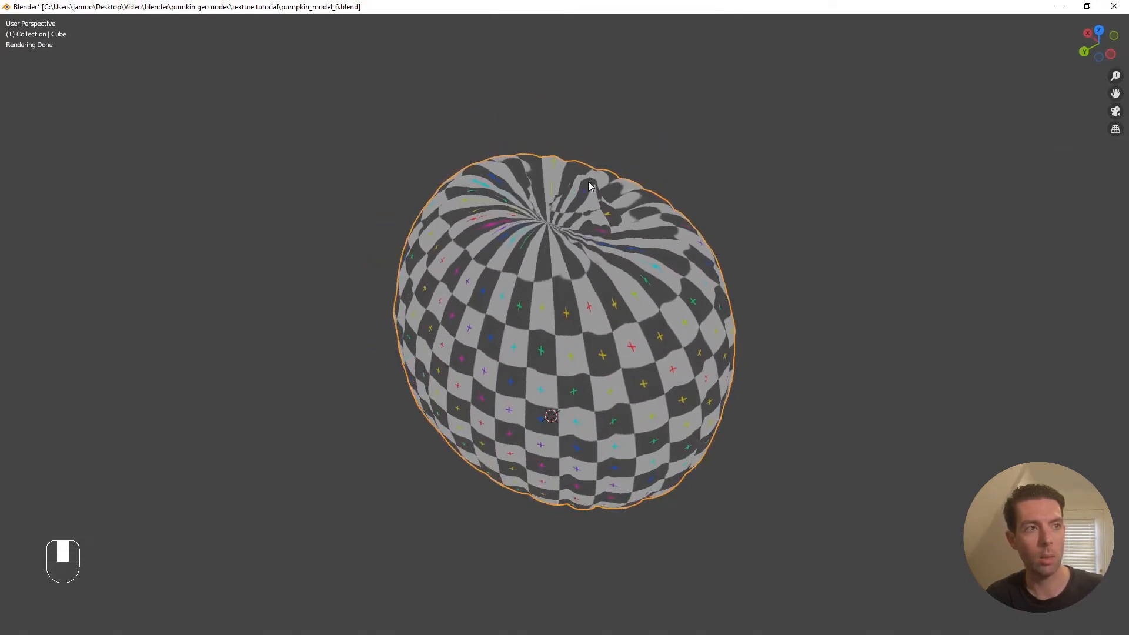
middle_click_drag(584, 183, 563, 263)
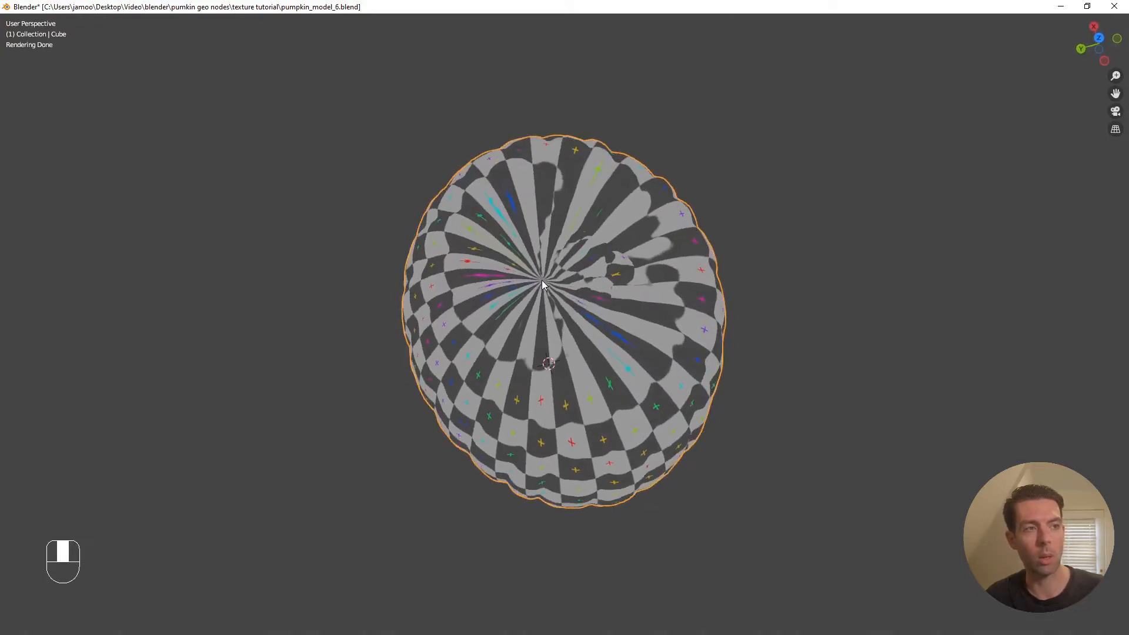
scroll(604, 258, "down", 1)
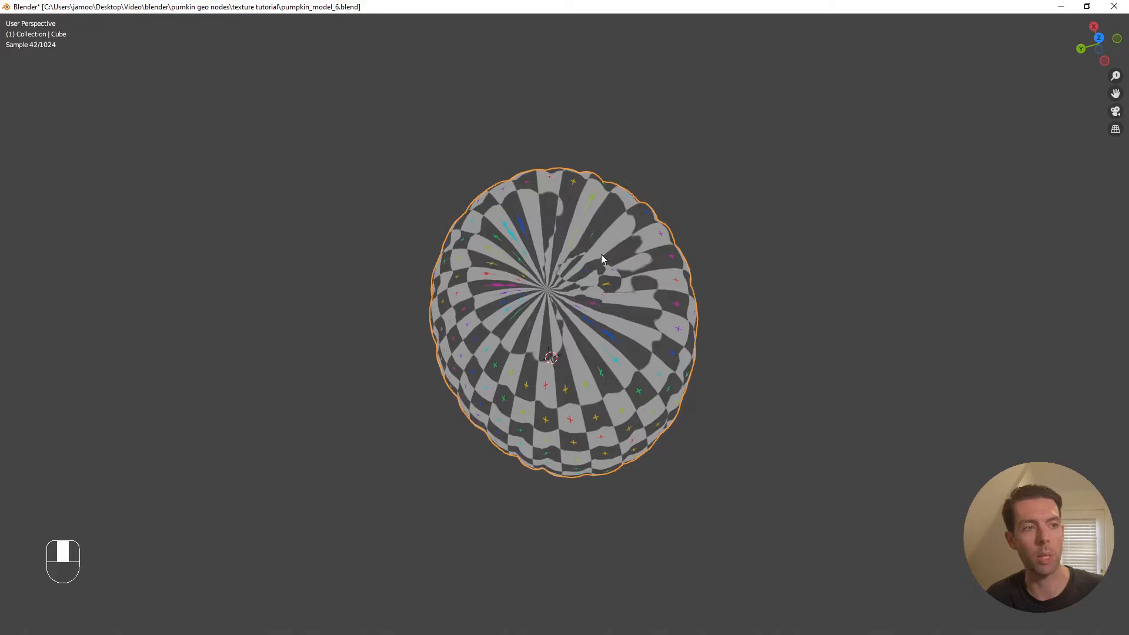
middle_click_drag(583, 340, 580, 264)
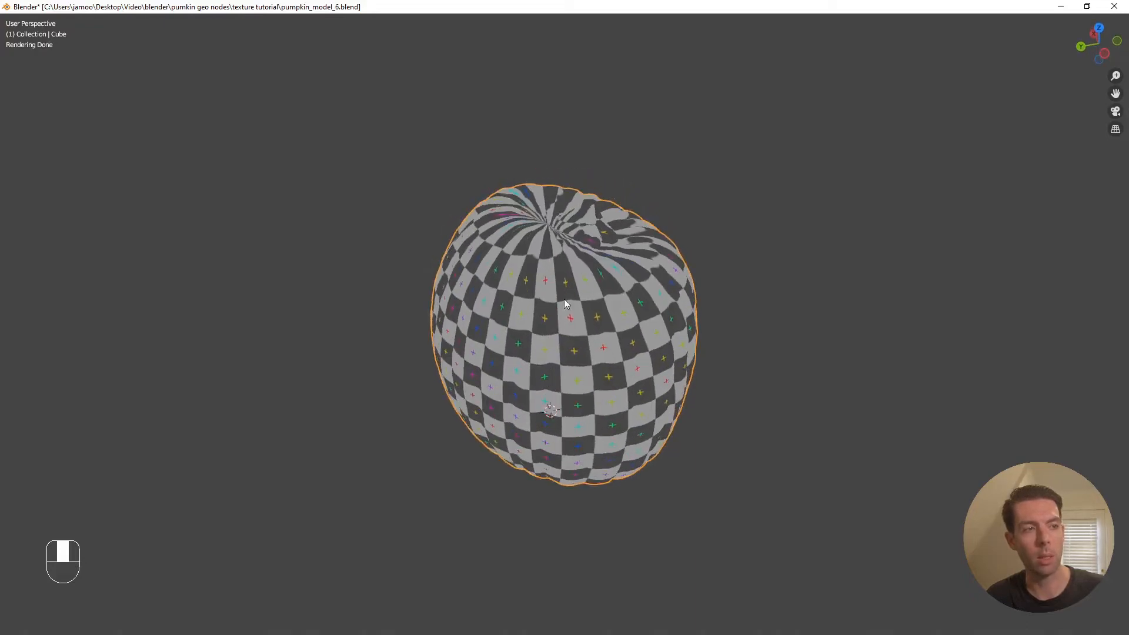
key("ctrl+alt+space")
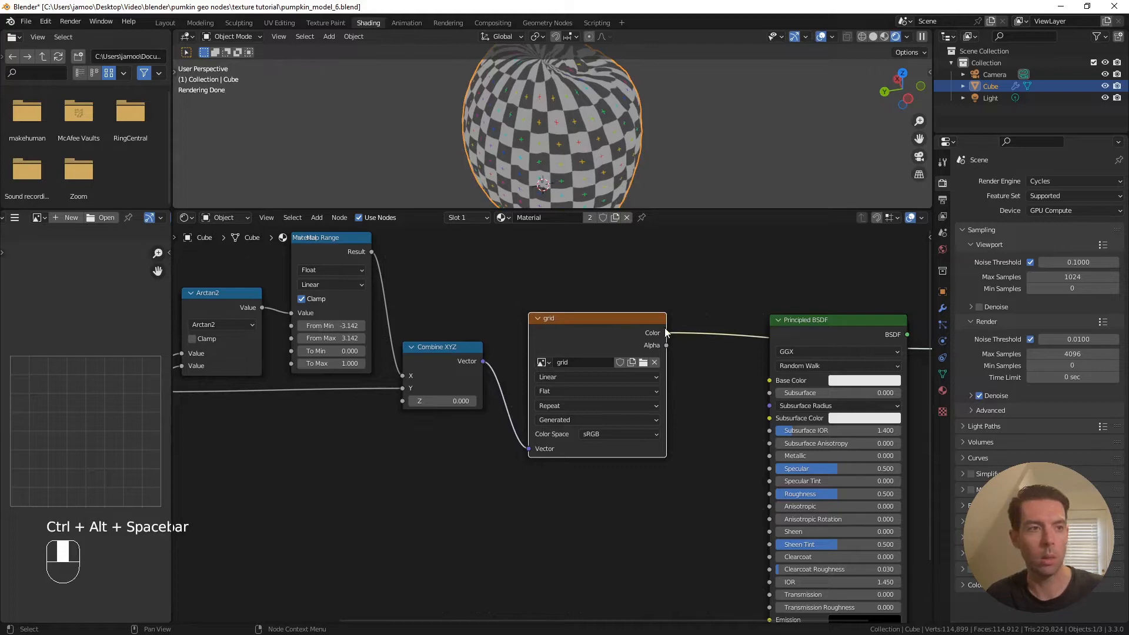
Connect the grid texture's Color output to the Principled BSDF's Base Color, and preview the Principled BSDF on the pumpkin
left_click_drag(667, 333, 776, 380)
key("ctrl+alt+space")
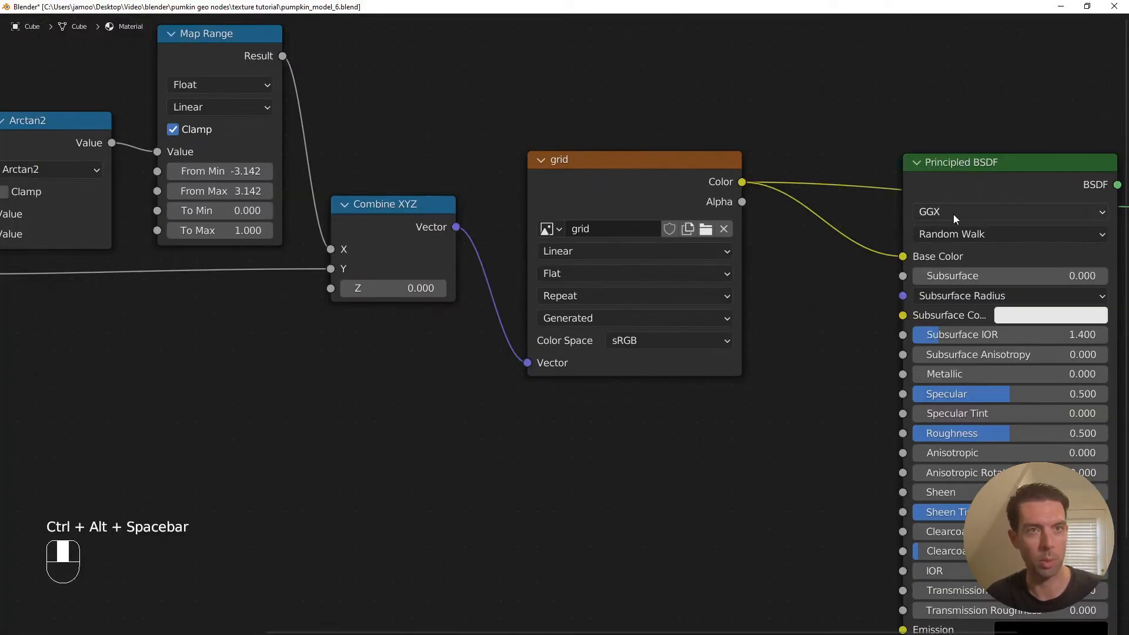
key("ctrl+alt+space")
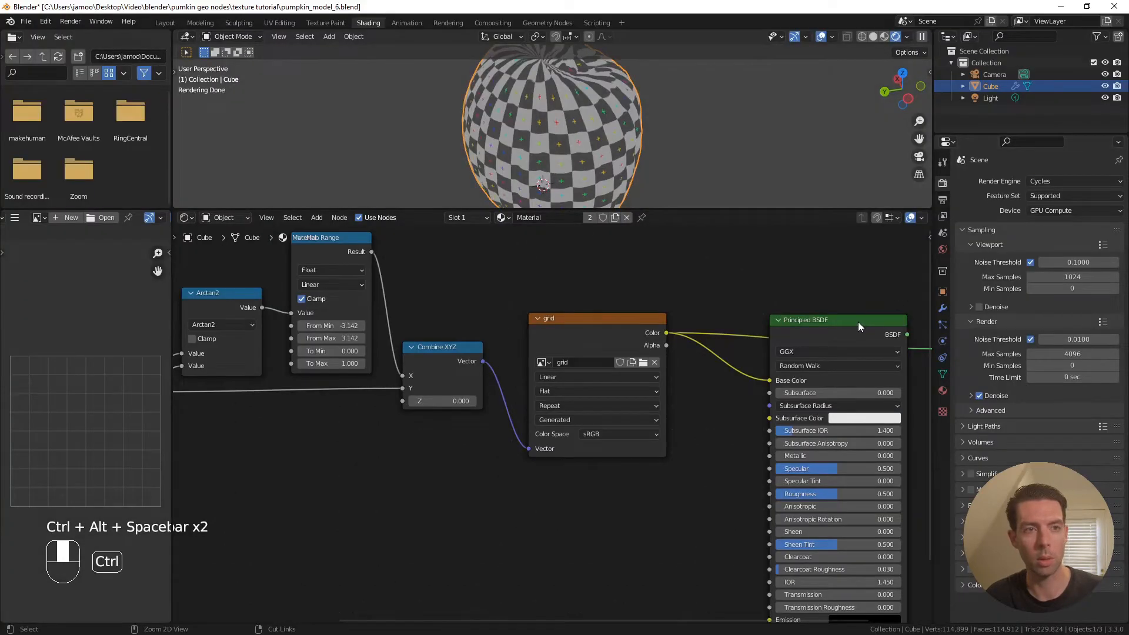
middle_click_drag(616, 114, 630, 125, "shift")
middle_click_drag(552, 102, 539, 136)
scroll(566, 108, "up", 3)
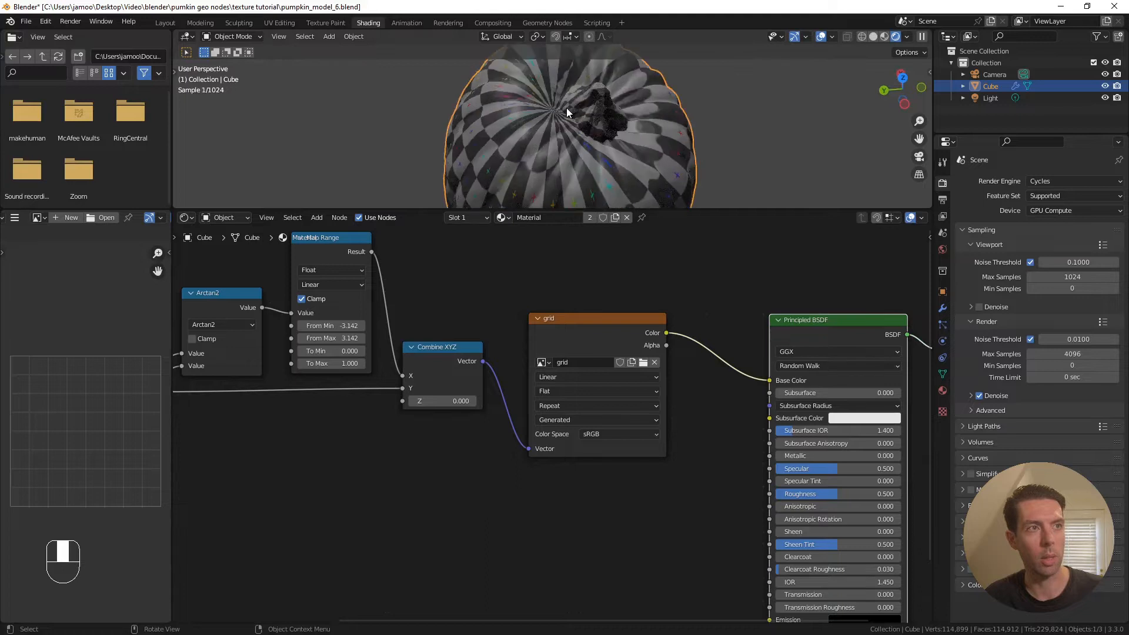
scroll(567, 108, "up", 2)
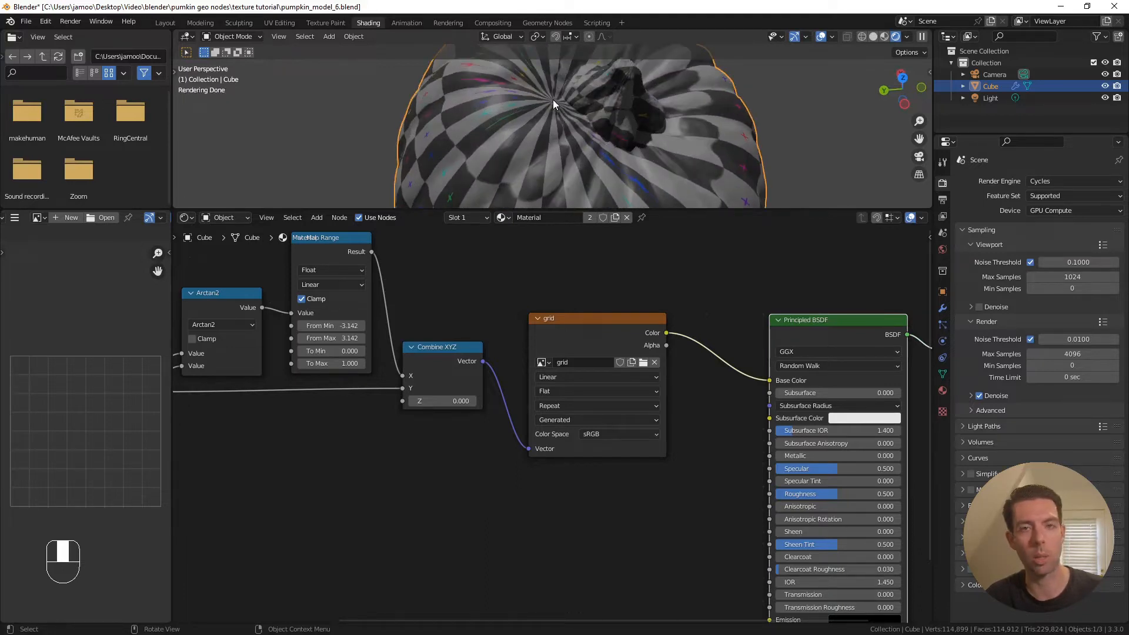
scroll(602, 114, "down", 5)
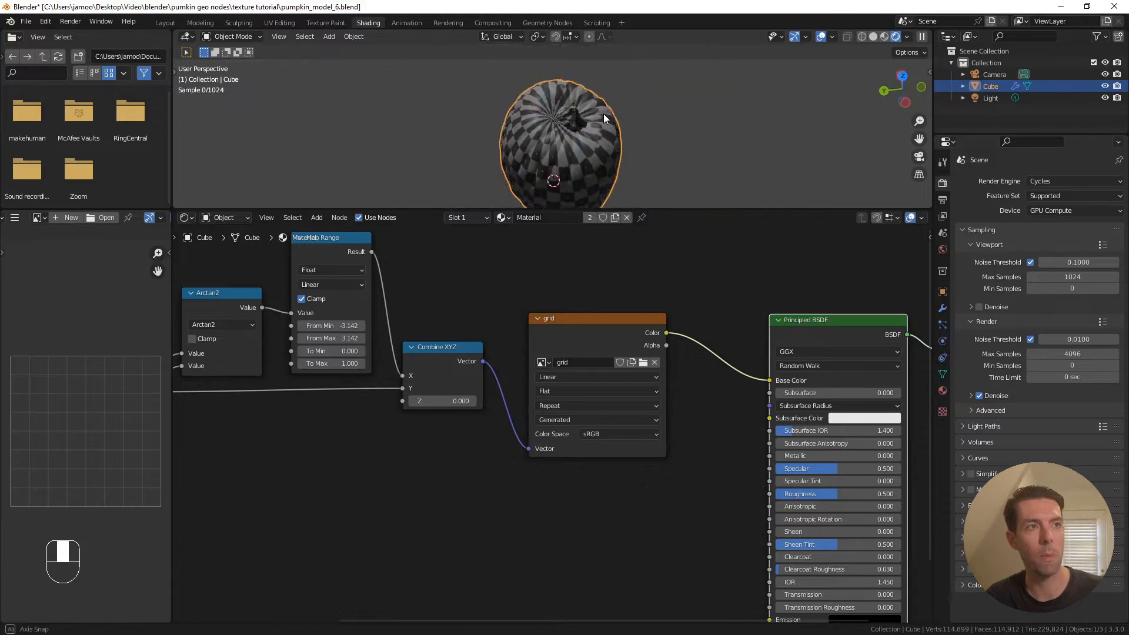
middle_click_drag(594, 103, 585, 123)
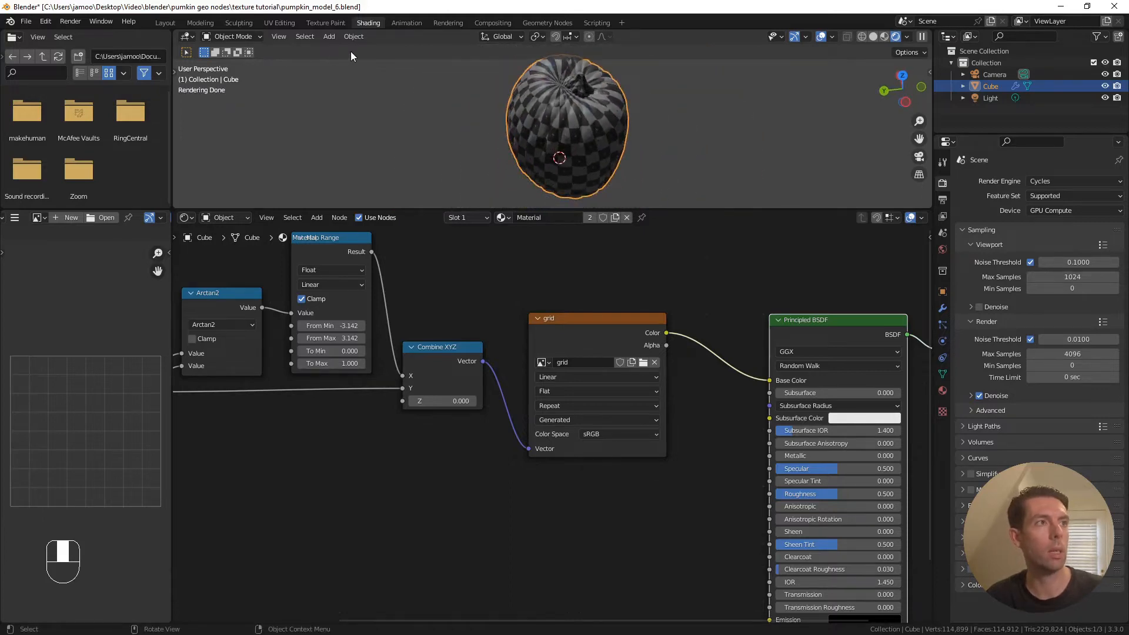
Switch to the Geometry Nodes workspace and show the pumpkin with rendered viewport shading
left_click(537, 23)
scroll(517, 309, "up", 2)
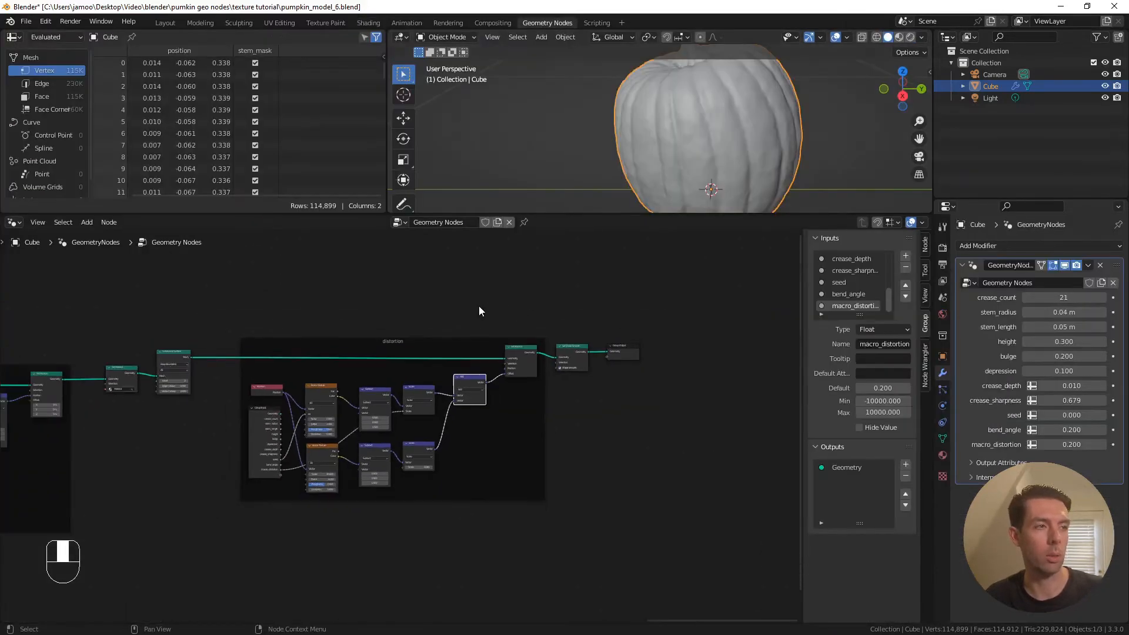
scroll(432, 343, "up", 1)
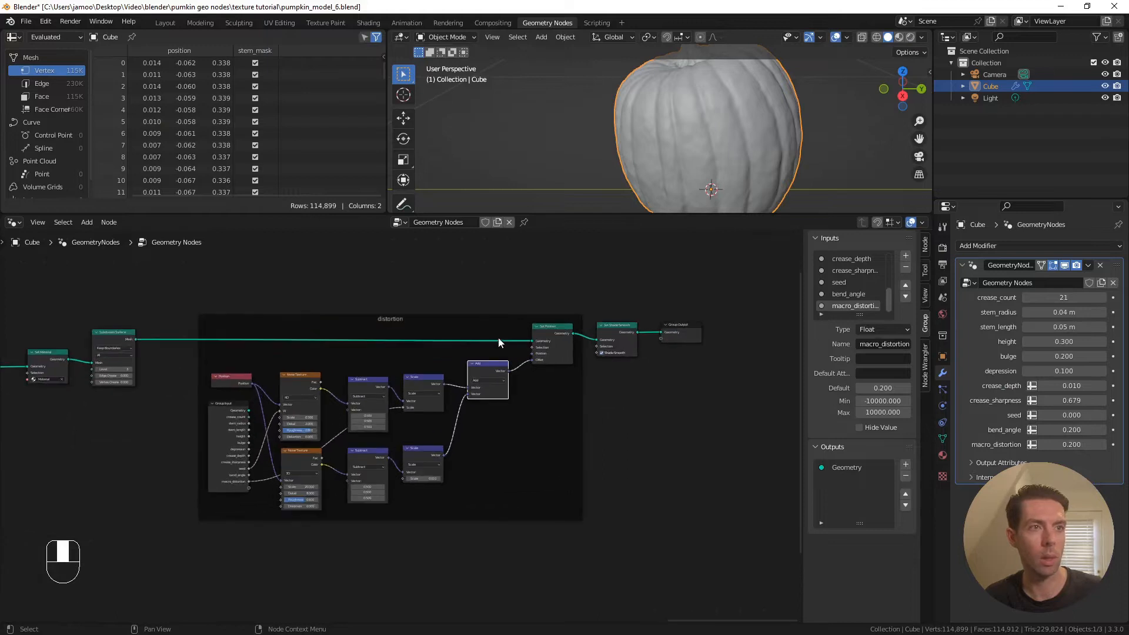
left_click(910, 37)
middle_click_drag(750, 85, 746, 112, "shift")
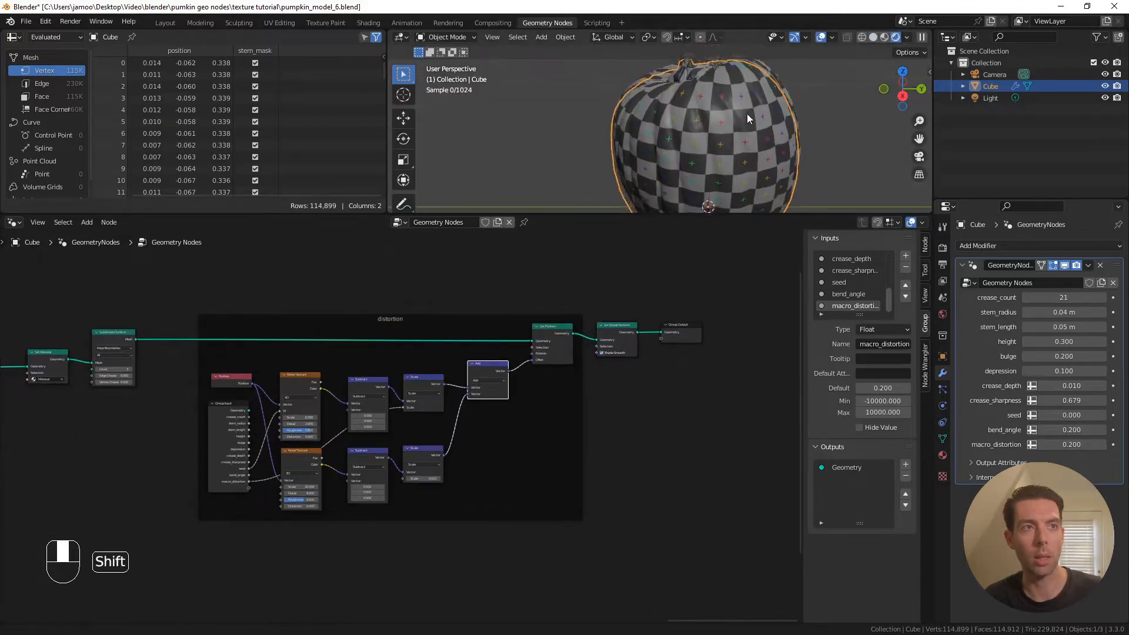
middle_click_drag(669, 95, 722, 110)
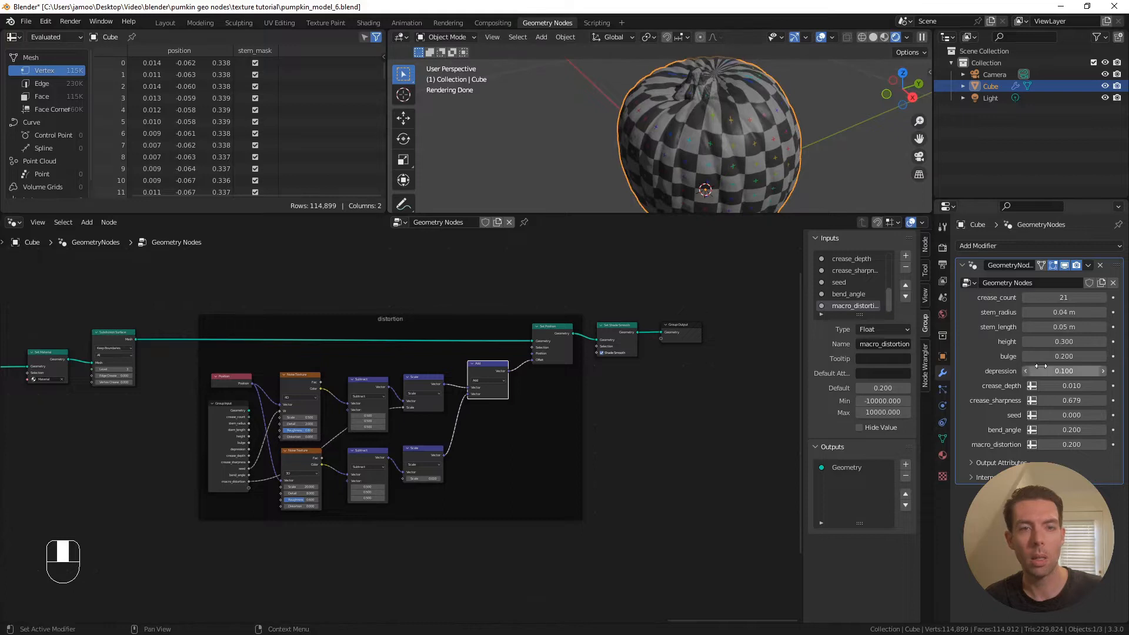
Set the Geometry Nodes modifier's macro_distortion and bend_angle to 0
double_click(1078, 445)
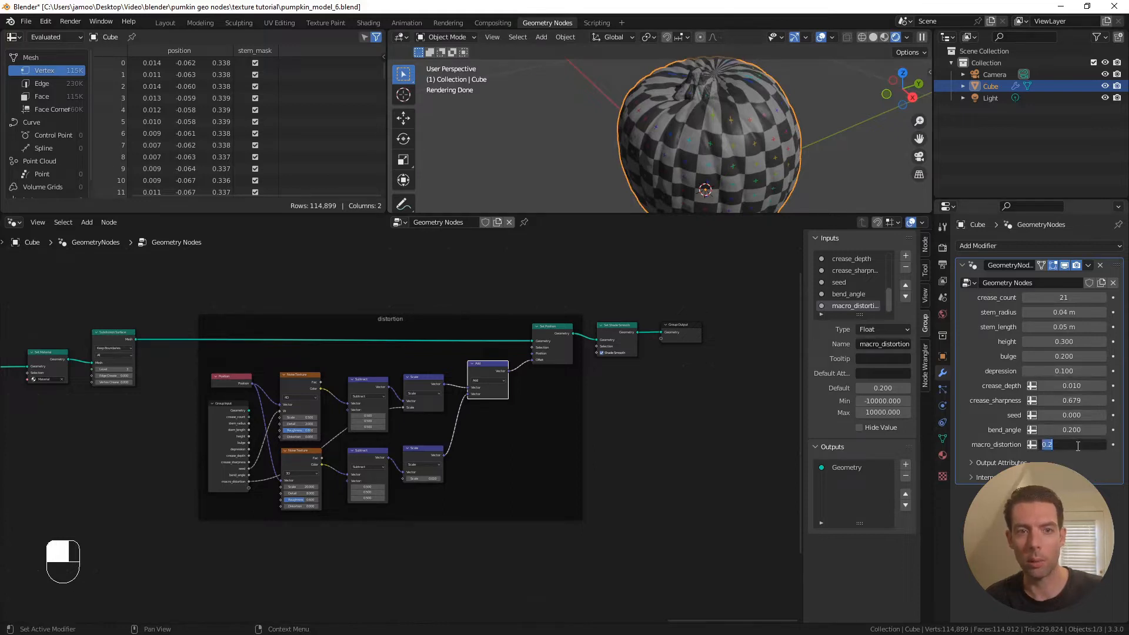
type("0")
key("Return")
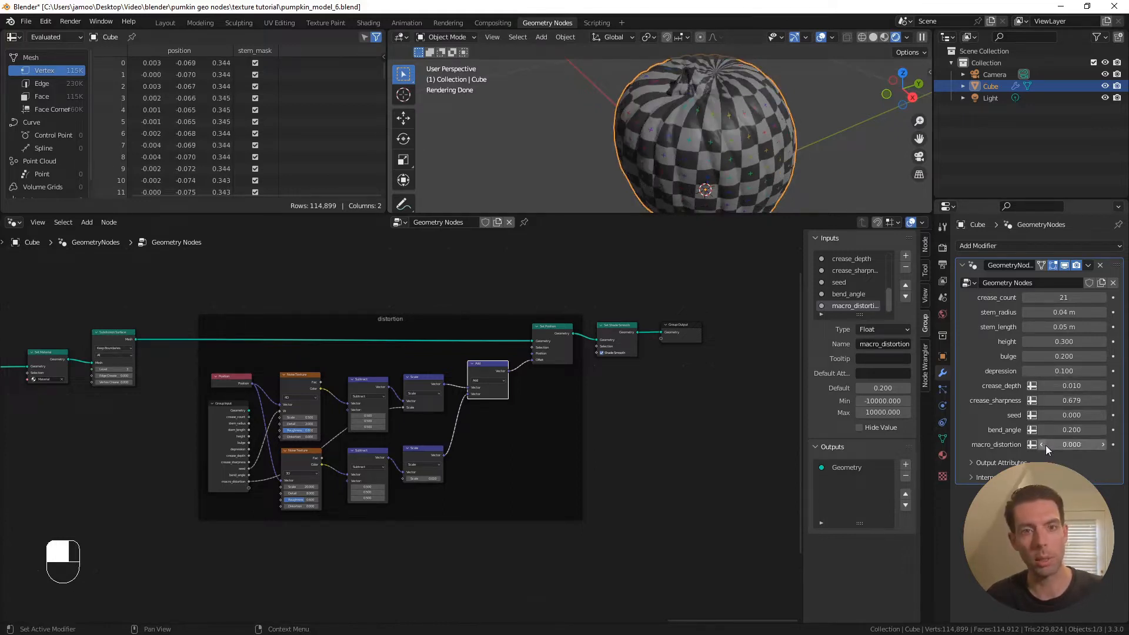
left_click(1077, 430)
type("0")
key("Return")
Examine the grid texture around the top of the straightened pumpkin, and go to the bend frame in the geometry node tree
scroll(797, 109, "up", 2)
middle_click_drag(797, 109, 696, 133, "shift")
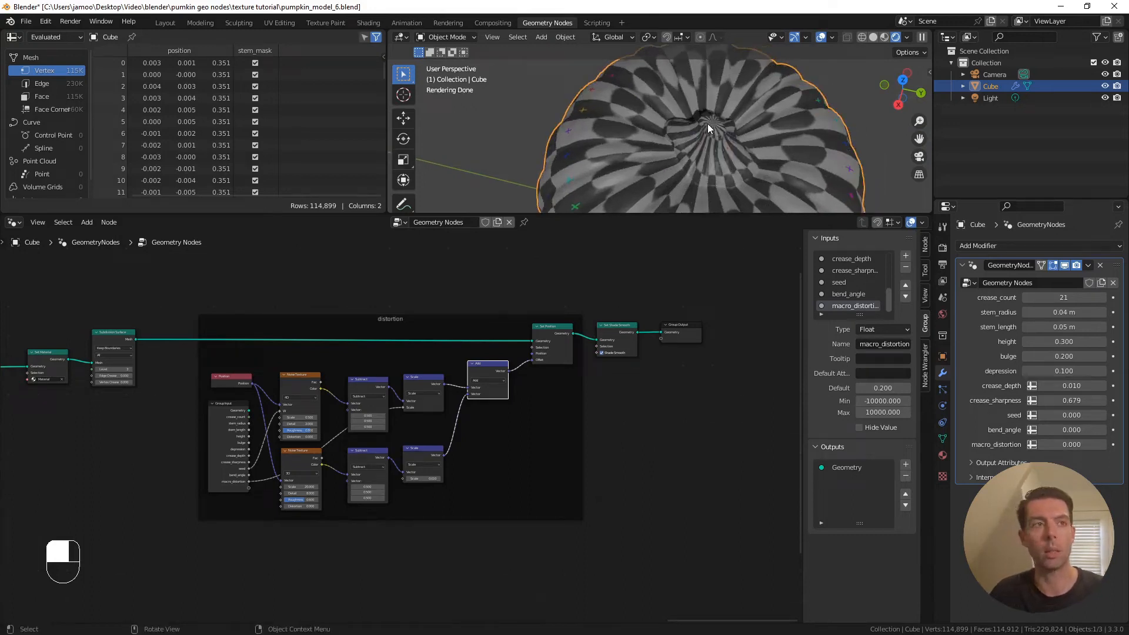
middle_click_drag(710, 126, 688, 104)
scroll(382, 281, "down", 3)
scroll(556, 298, "up", 4)
middle_click_drag(398, 315, 213, 324, "shift")
scroll(318, 308, "down", 5)
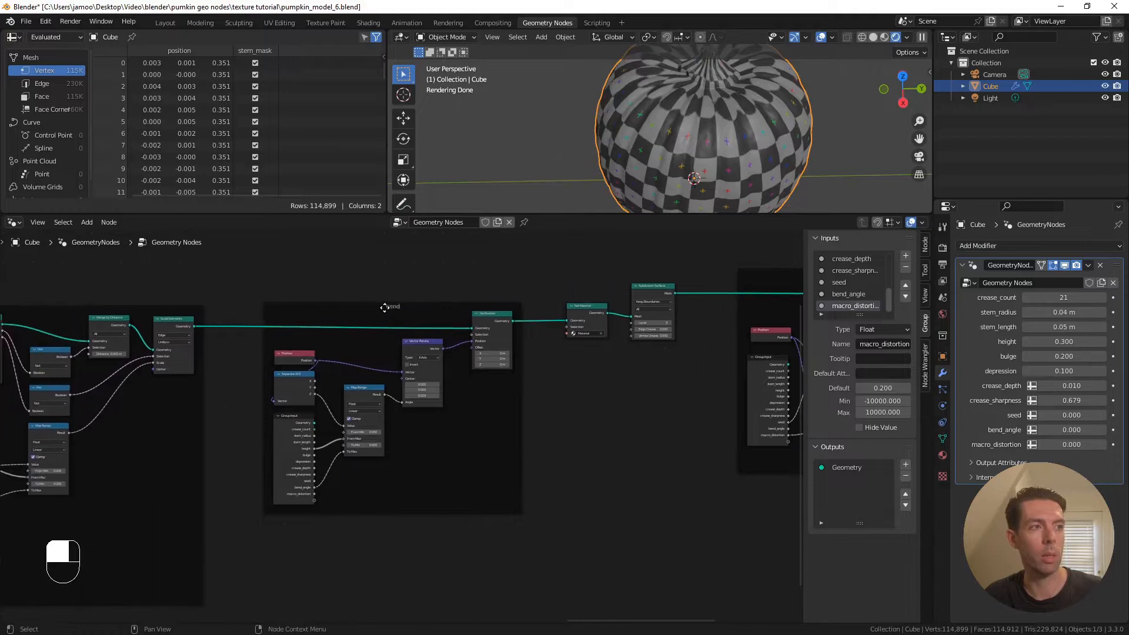
Move the bend frame and all nodes after it away from the ridge extrusions frame to open a gap between them
left_click_drag(288, 324, 760, 479)
key("g")
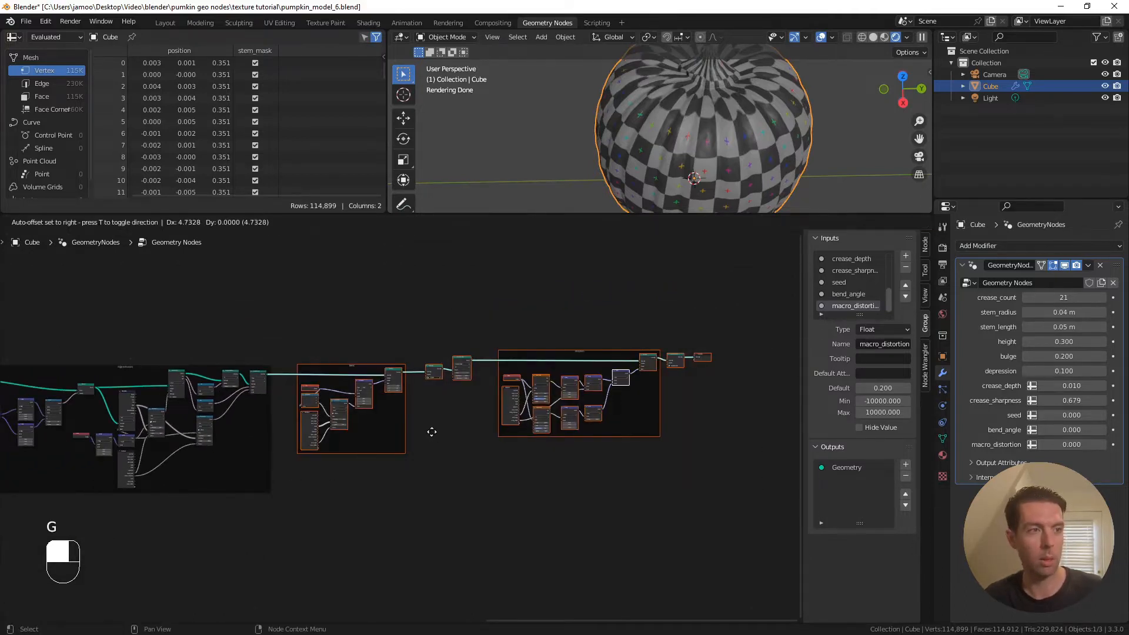
left_click(676, 431)
scroll(442, 404, "up", 3)
scroll(555, 381, "up", 4)
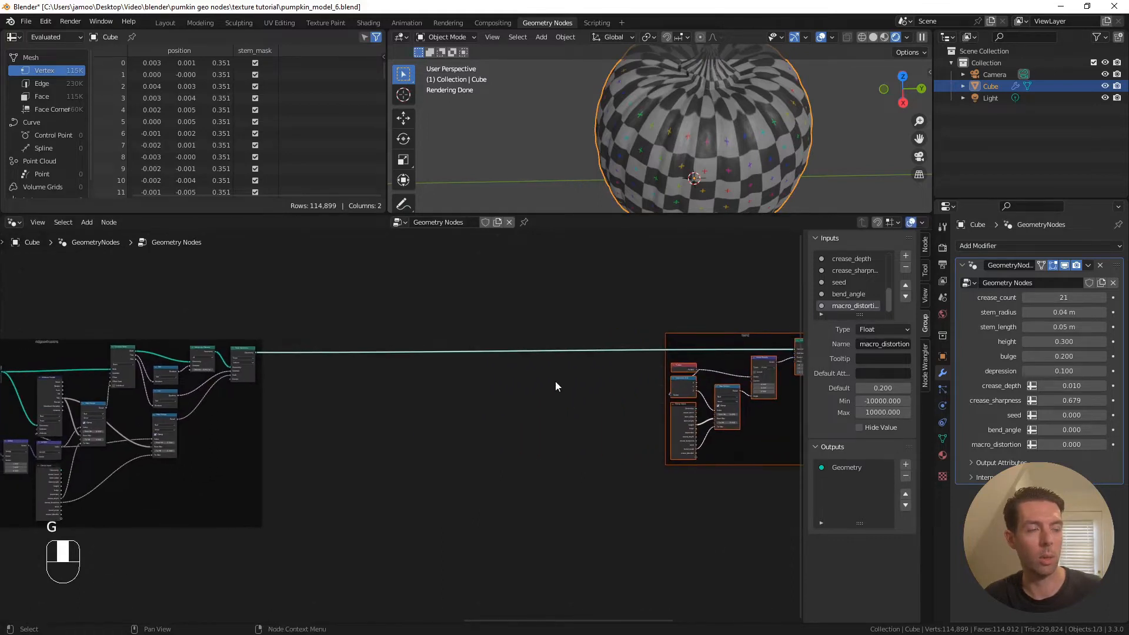
middle_click_drag(584, 381, 556, 396)
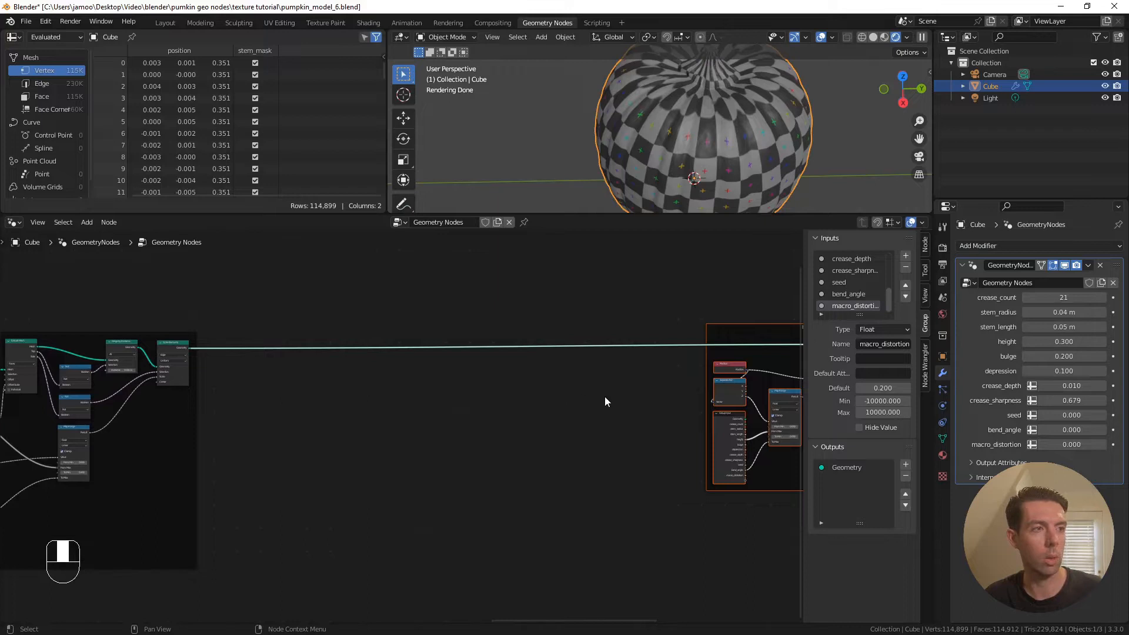
Preview the output of the last ridge extrusions node and examine the undistorted pumpkin from the front, side and top
scroll(235, 364, "up", 1)
middle_click_drag(211, 317, 516, 323, "shift")
scroll(196, 338, "up", 2)
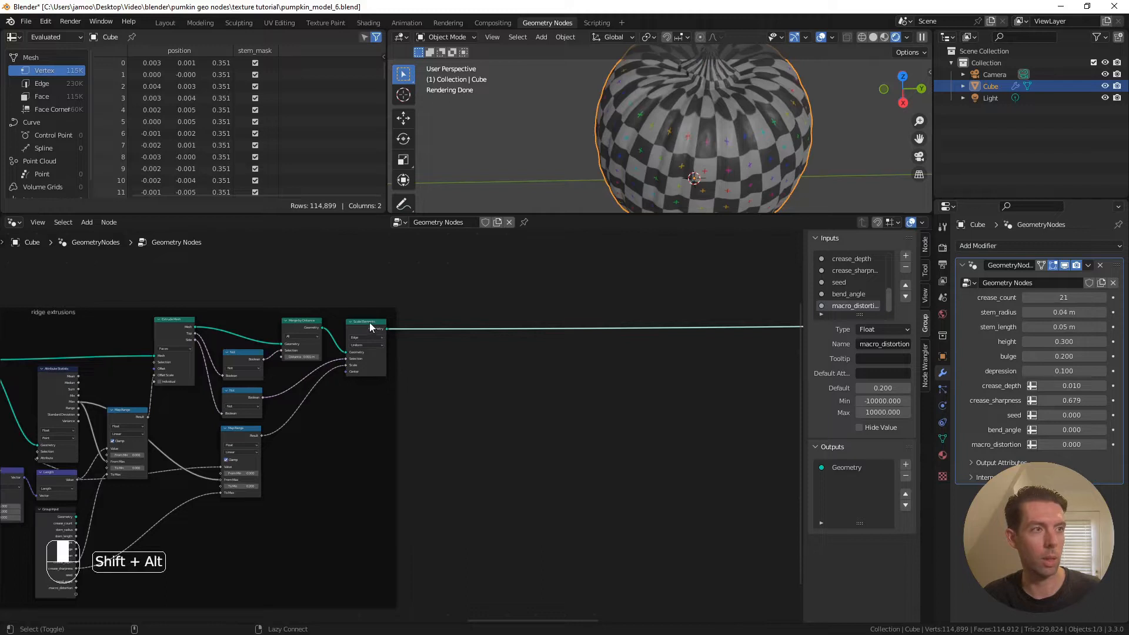
left_click(369, 323, "alt+shift")
scroll(719, 160, "down", 3)
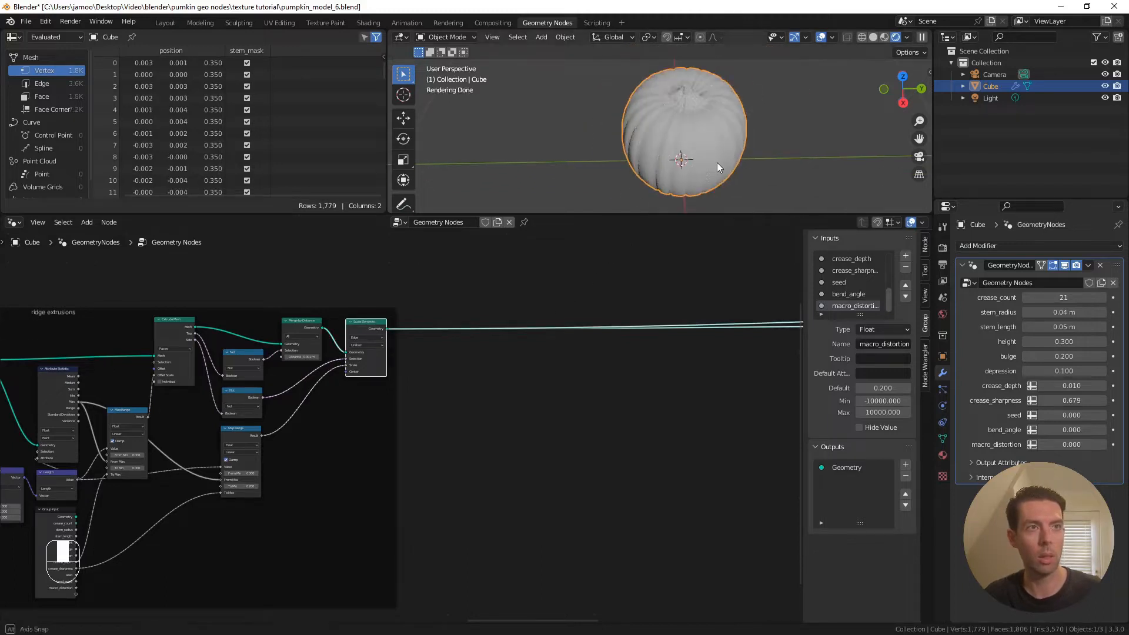
key("KP_1")
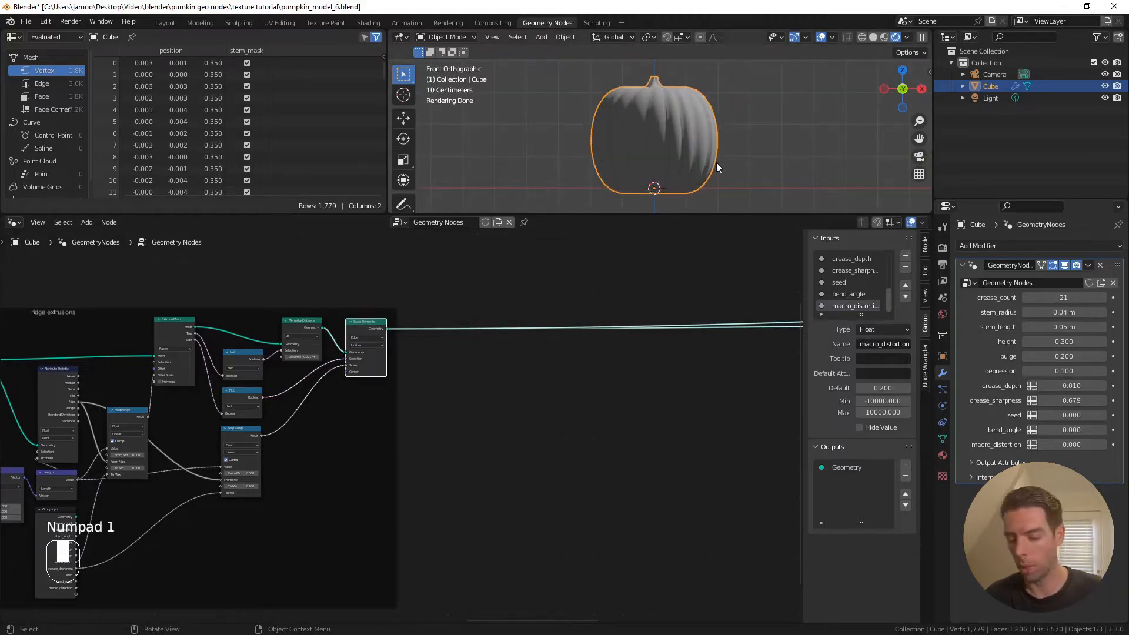
key("KP_3")
key("KP_7")
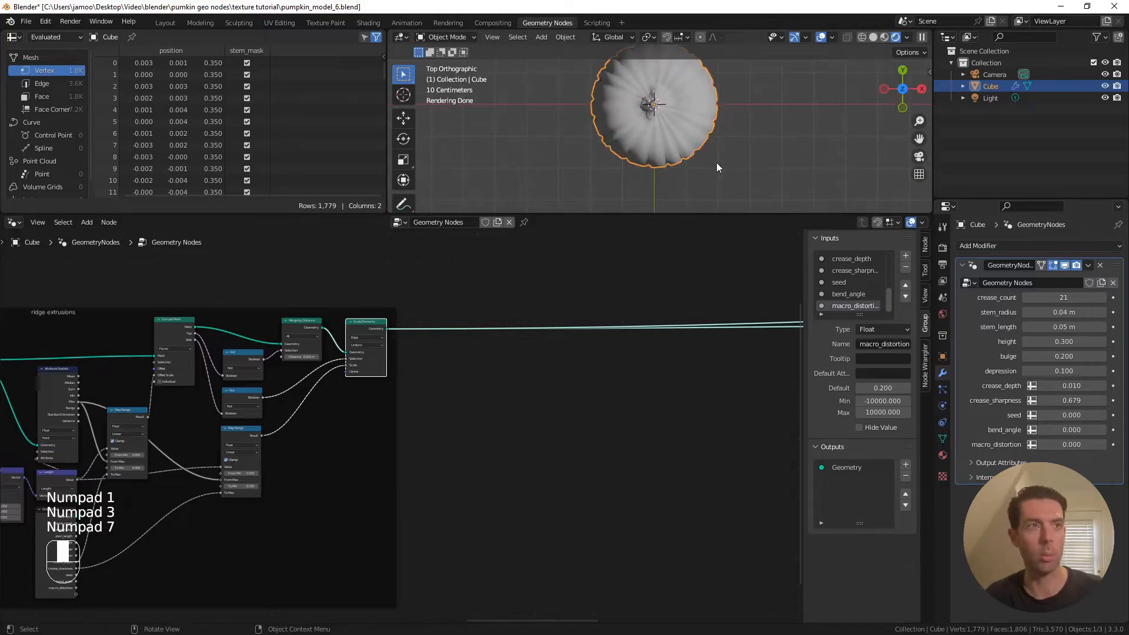
middle_click_drag(726, 104, 715, 125, "shift")
Preview the output of the last node before the Group Output
scroll(613, 329, "down", 5)
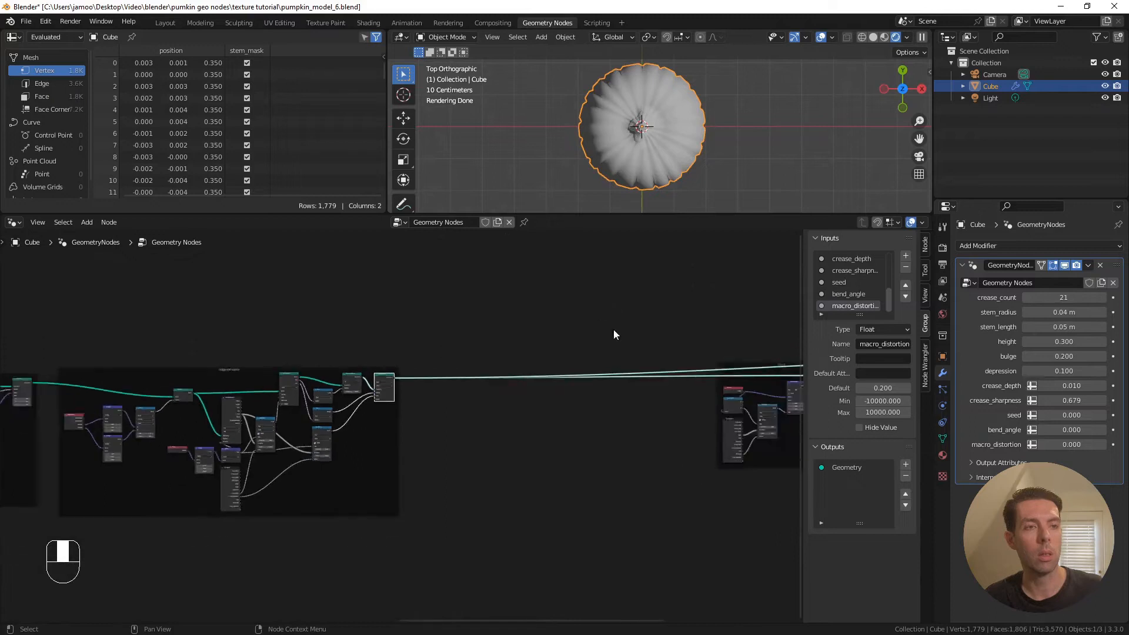
middle_click_drag(769, 402, 481, 384)
scroll(543, 356, "up", 1)
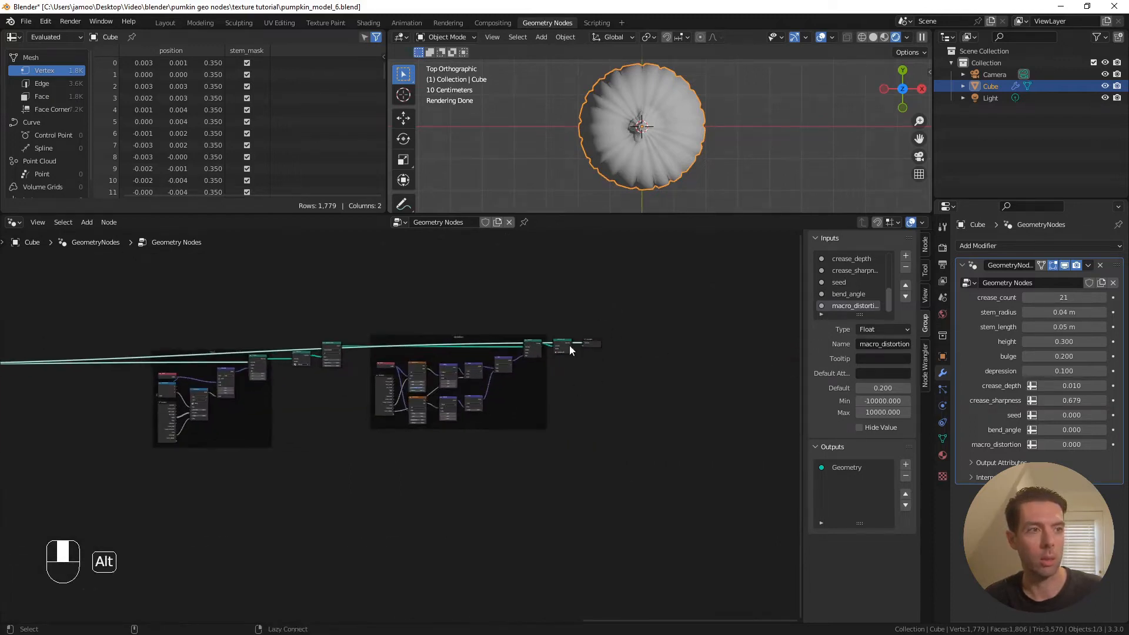
left_click(563, 345, "alt+shift")
Insert a Store Named Attribute node into the geometry link between the ridge extrusions and bend frames
middle_click_drag(242, 296, 544, 291, "shift")
scroll(429, 326, "up", 4)
middle_click_drag(334, 340, 470, 317, "shift")
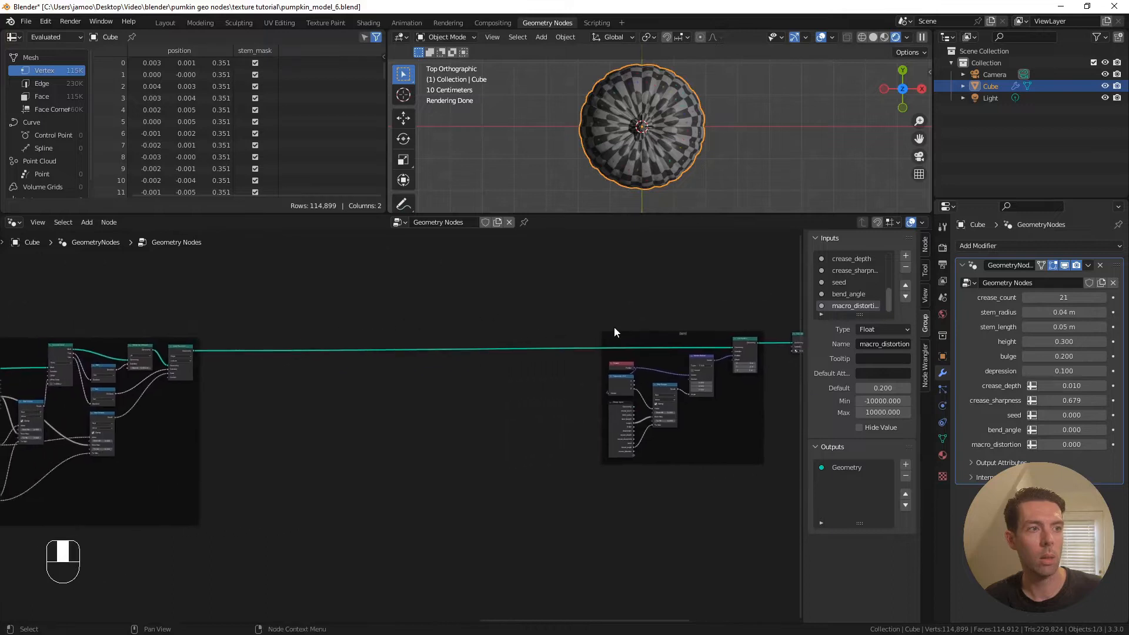
scroll(566, 330, "up", 5)
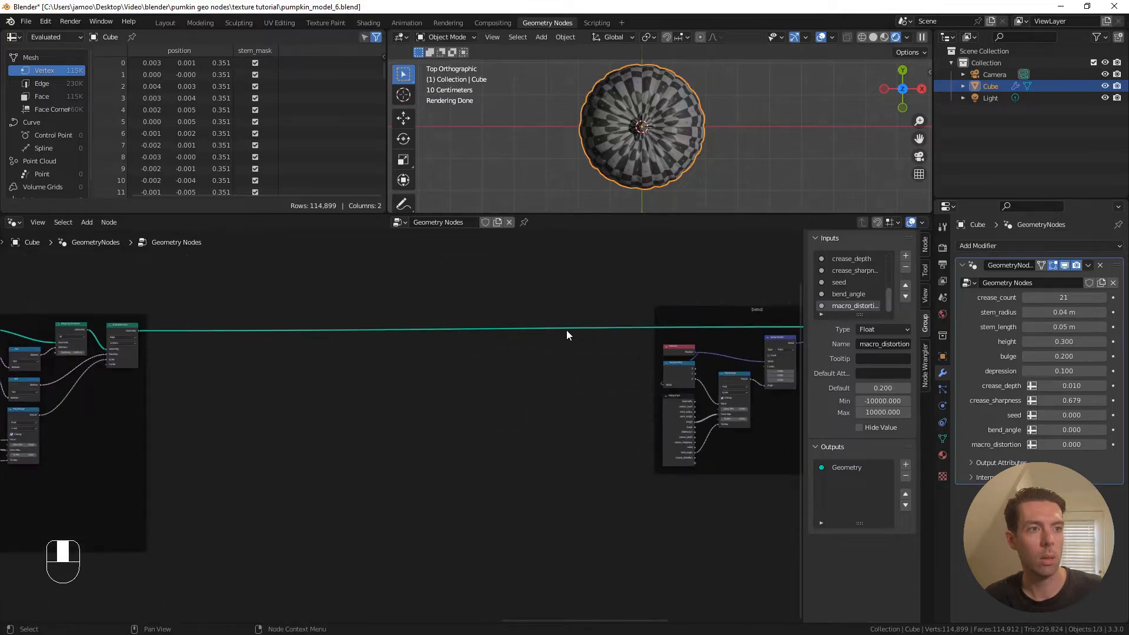
key("shift+a")
left_click(635, 333)
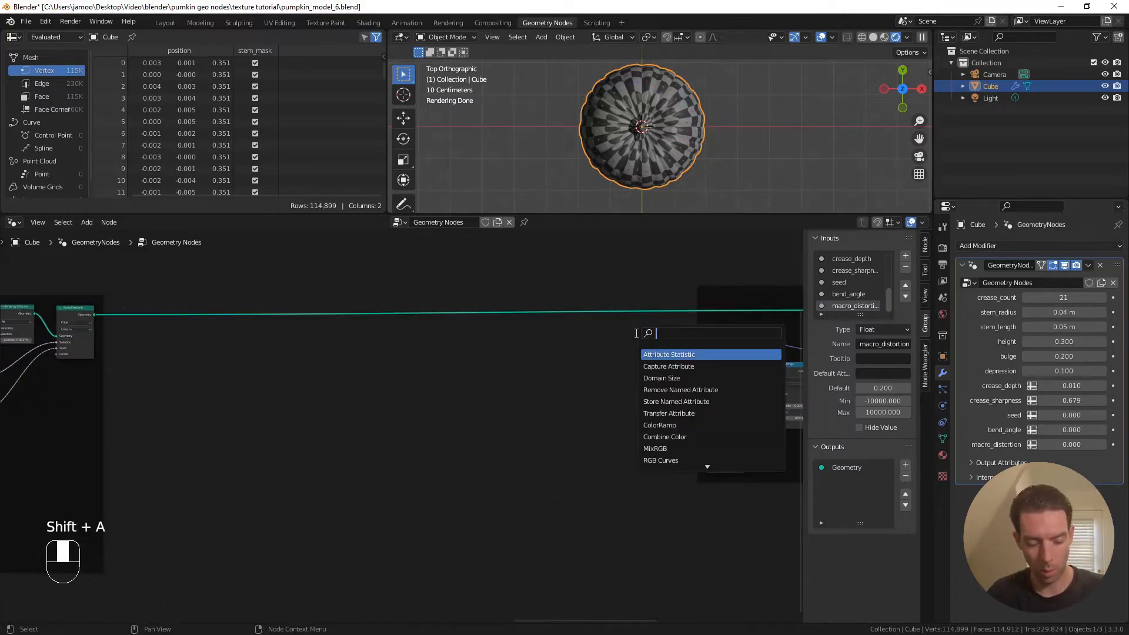
type("store")
key("Return")
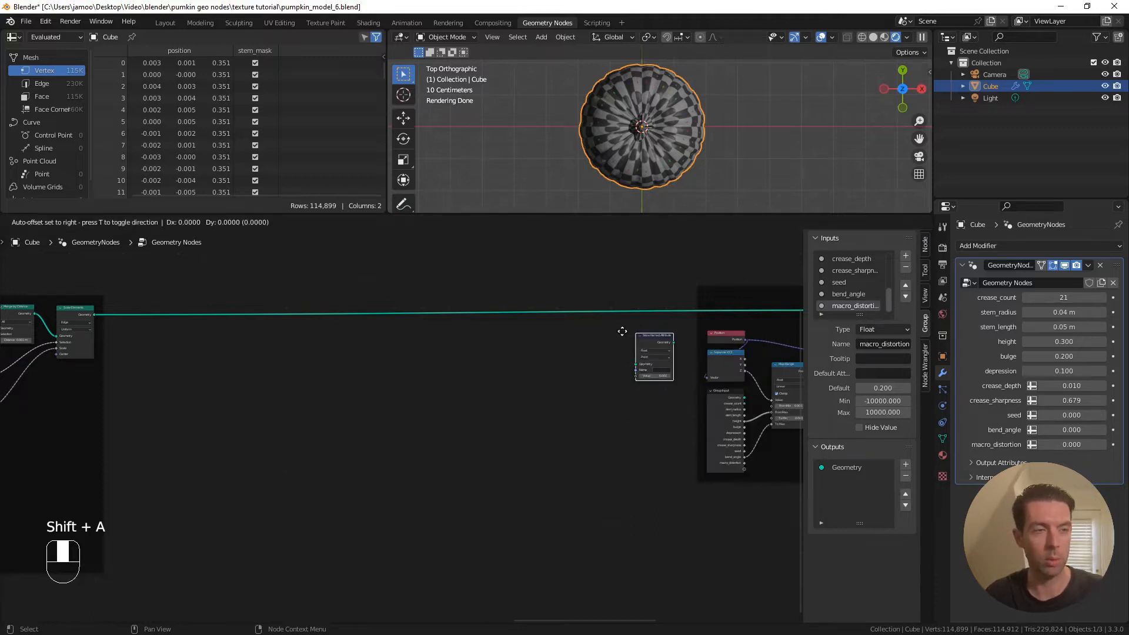
left_click(638, 310)
scroll(639, 310, "up", 3)
middle_click_drag(639, 310, 501, 399, "shift")
scroll(578, 327, "up", 1)
scroll(578, 327, "up", 2)
middle_click_drag(616, 354, 532, 370, "shift")
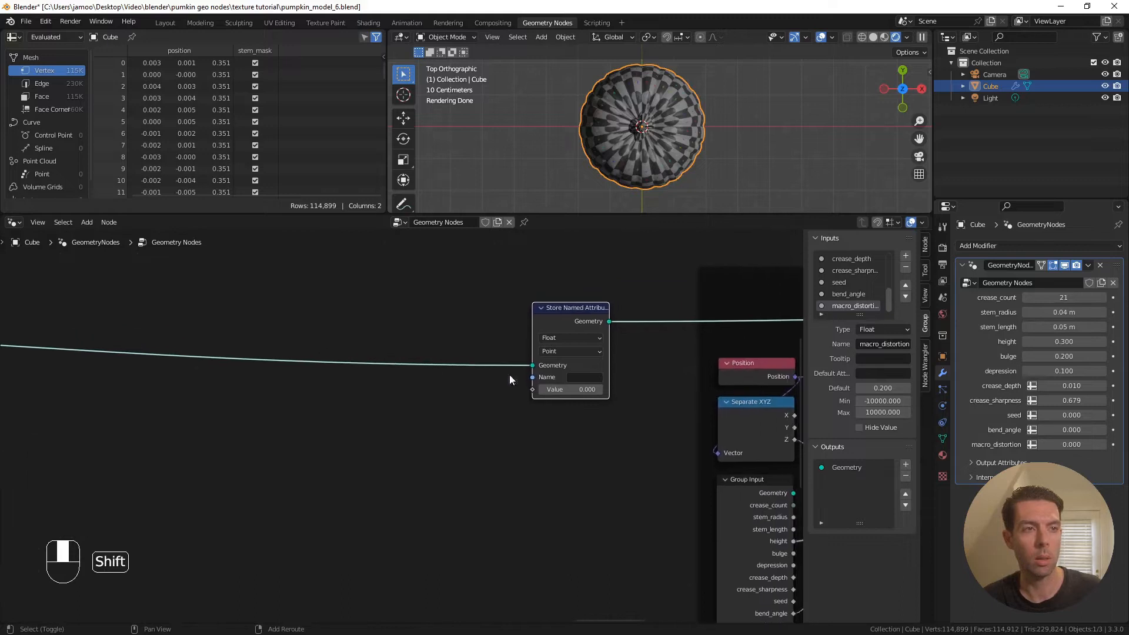
Set the Store Named Attribute node's data type to Vector and its attribute name to xyz
left_click(586, 336)
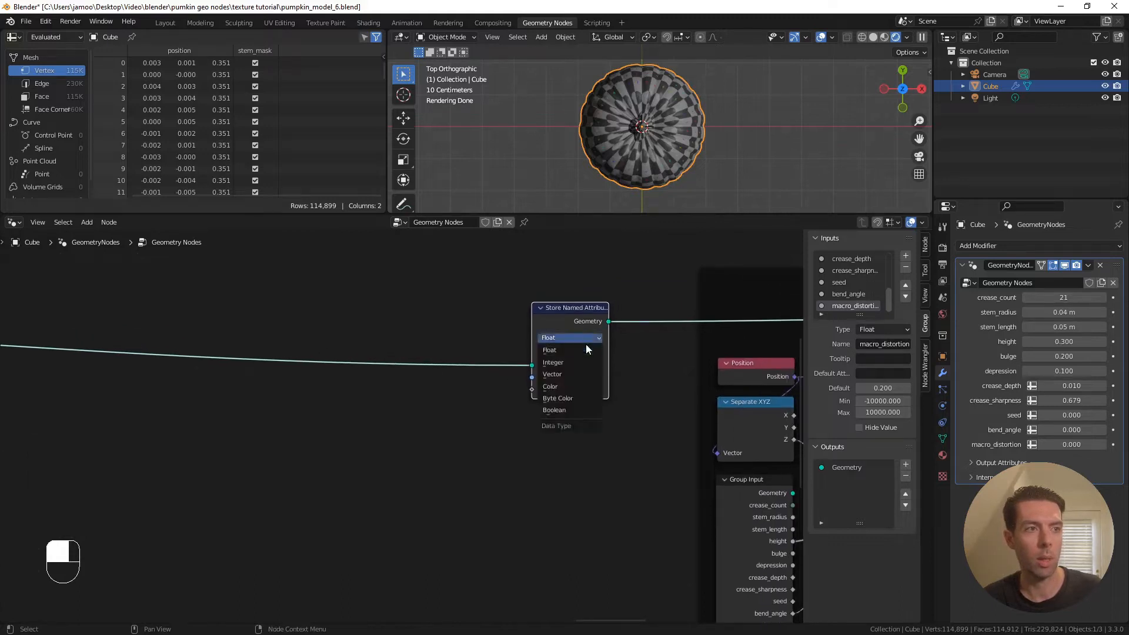
left_click(564, 375)
left_click(587, 377)
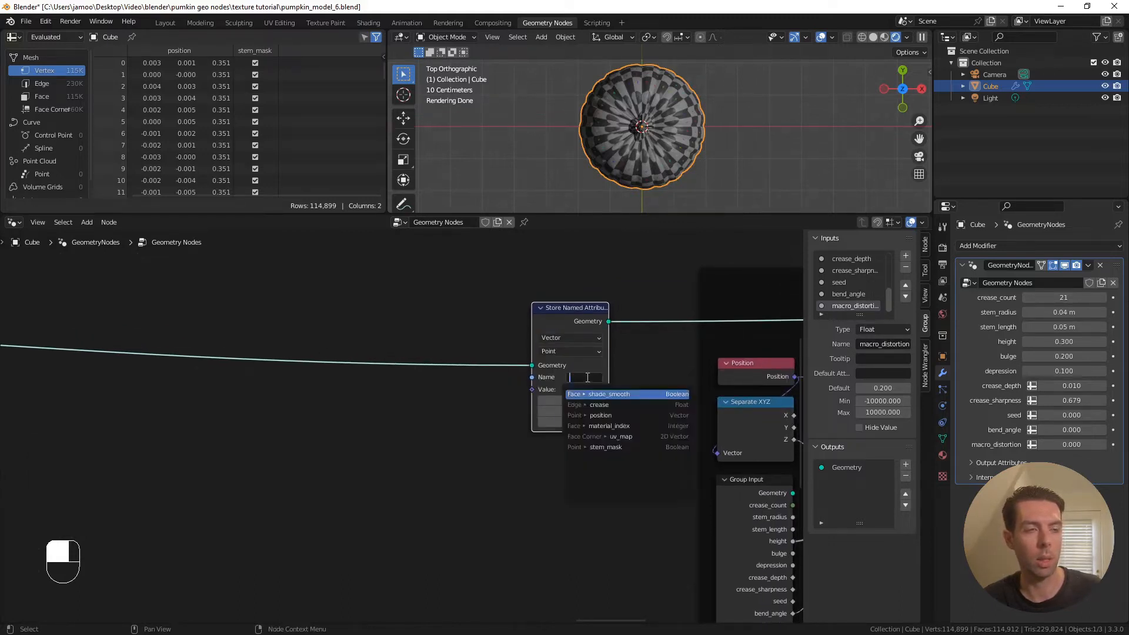
type("xyz")
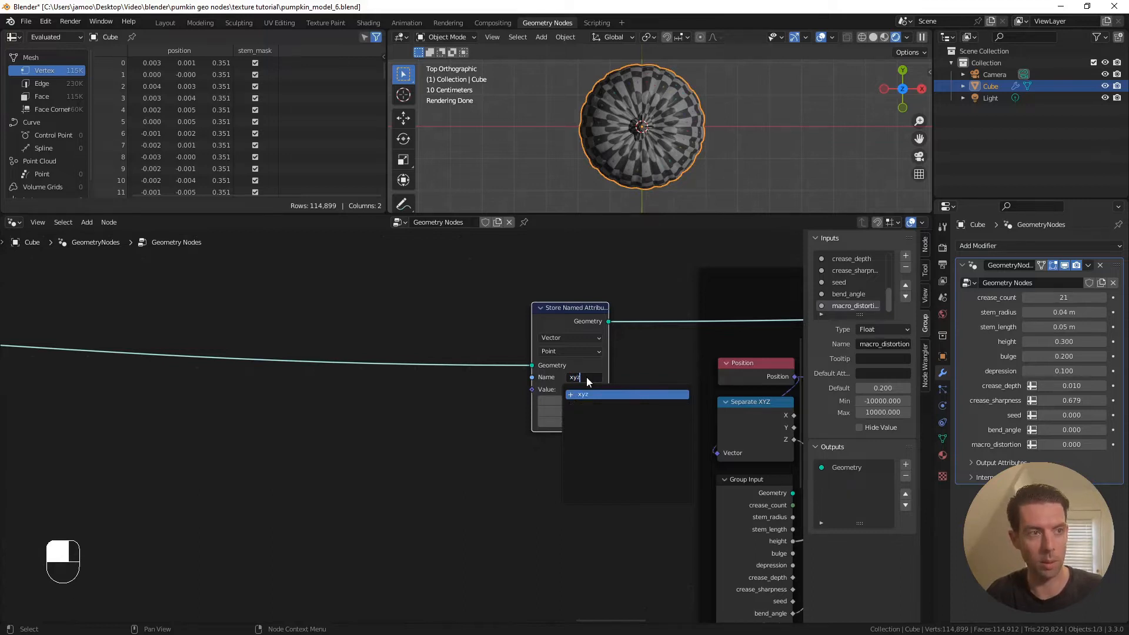
key("Return")
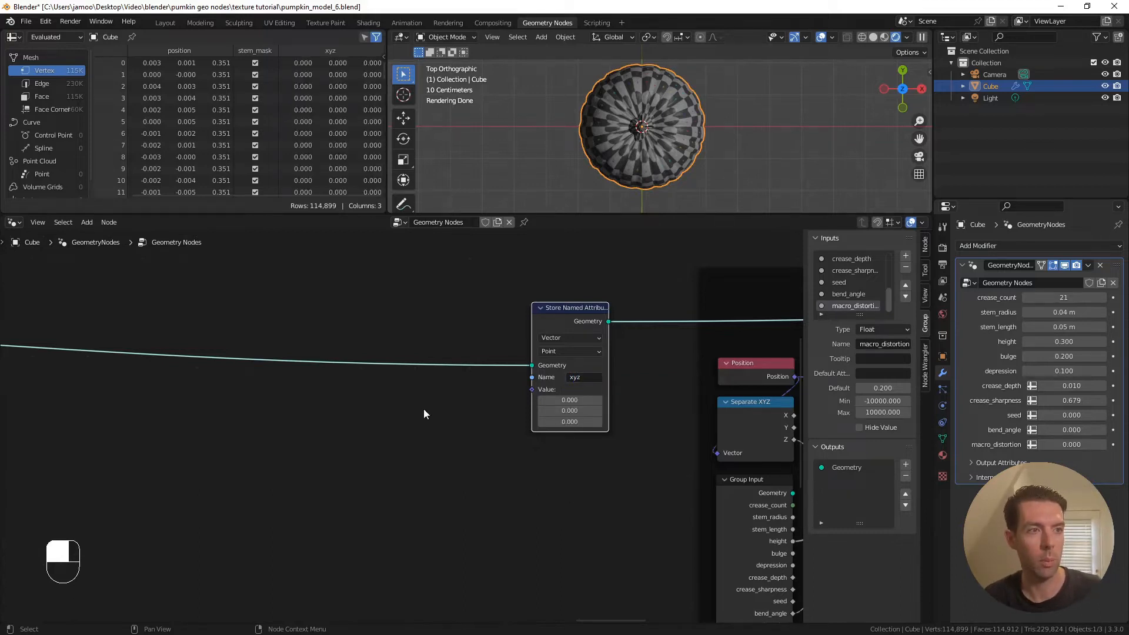
Add a Position node and connect its Position output to the Store Named Attribute node's Value
key("shift+a")
type("s")
type("posit")
key("Return")
left_click_drag(417, 408, 404, 386)
left_click_drag(479, 406, 539, 388)
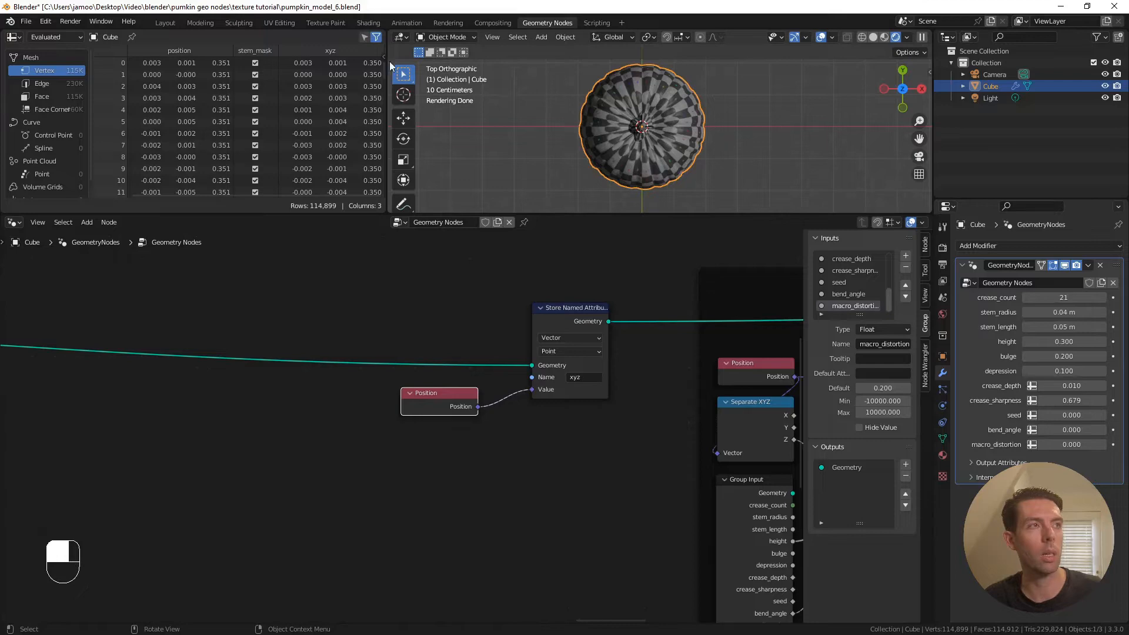
Switch to the Shading workspace and delete the Texture Coordinate node feeding Separate XYZ
left_click(368, 22)
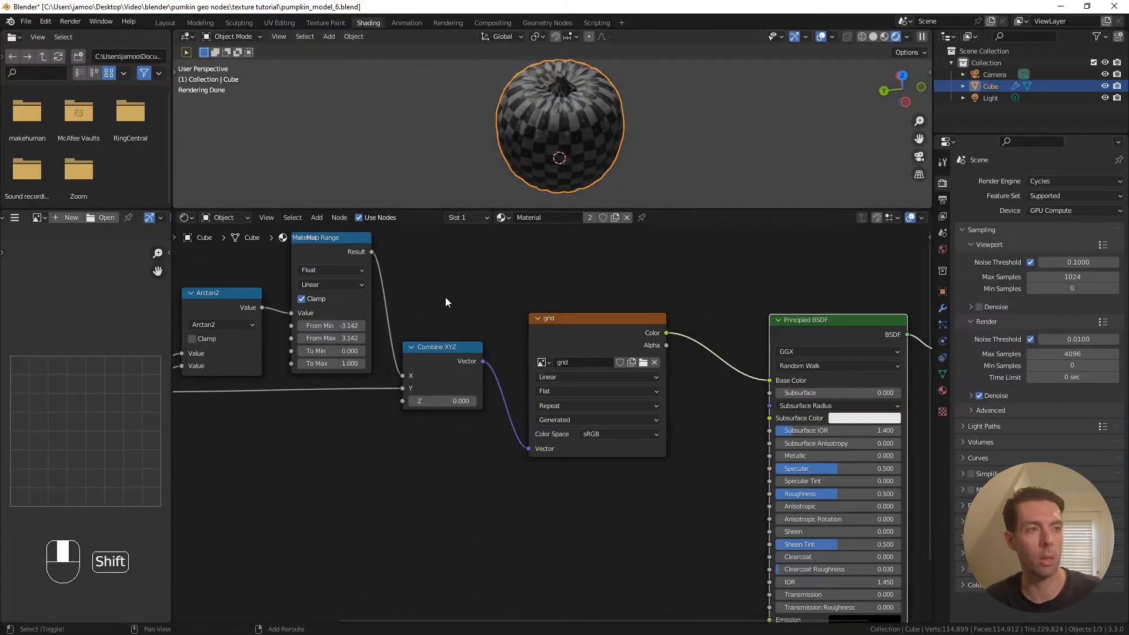
middle_click_drag(446, 298, 507, 293, "shift")
scroll(404, 321, "down", 3)
middle_click_drag(328, 309, 596, 304, "shift")
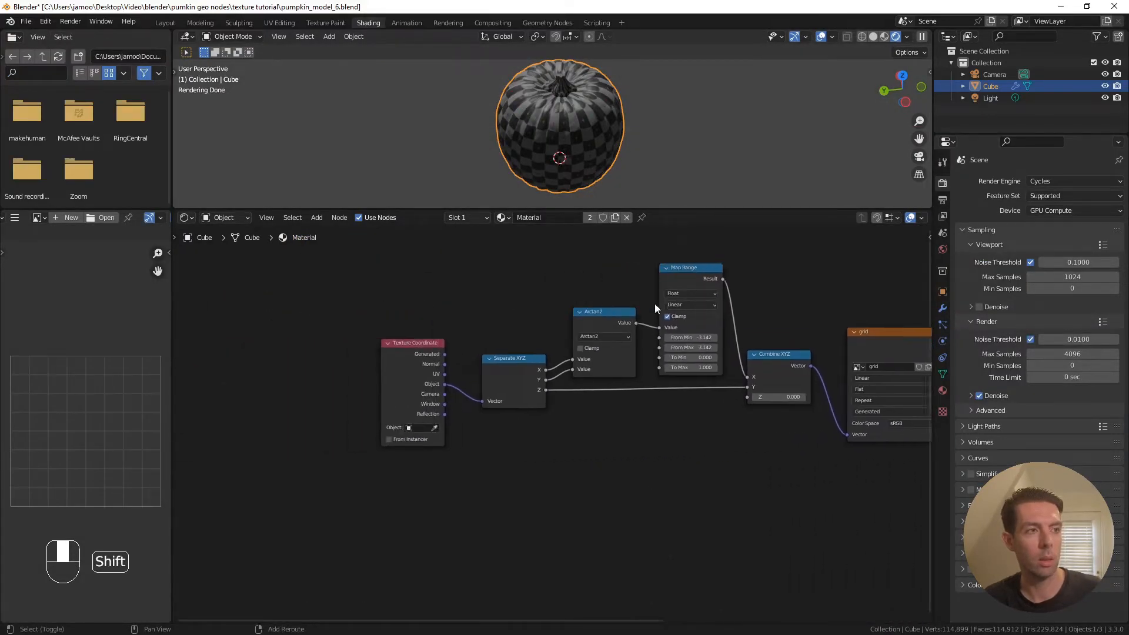
scroll(655, 308, "up", 3)
middle_click_drag(411, 290, 557, 297, "shift")
left_click(524, 327)
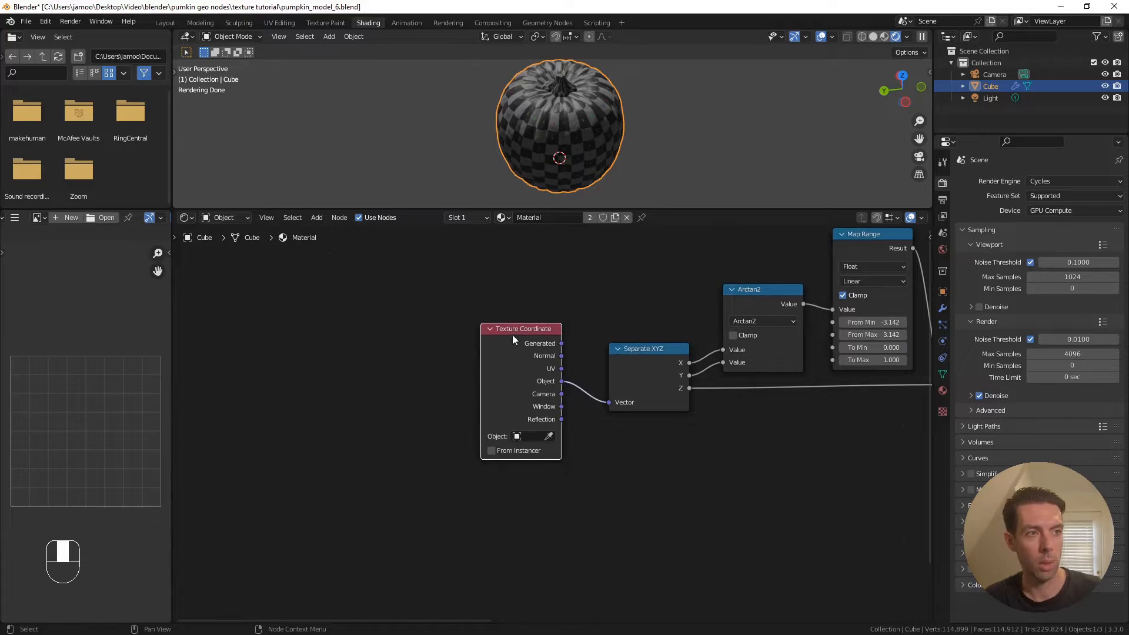
key("x")
Add an Attribute node with the name xyz and connect its Vector output to the Separate XYZ node's Vector input
key("shift+a")
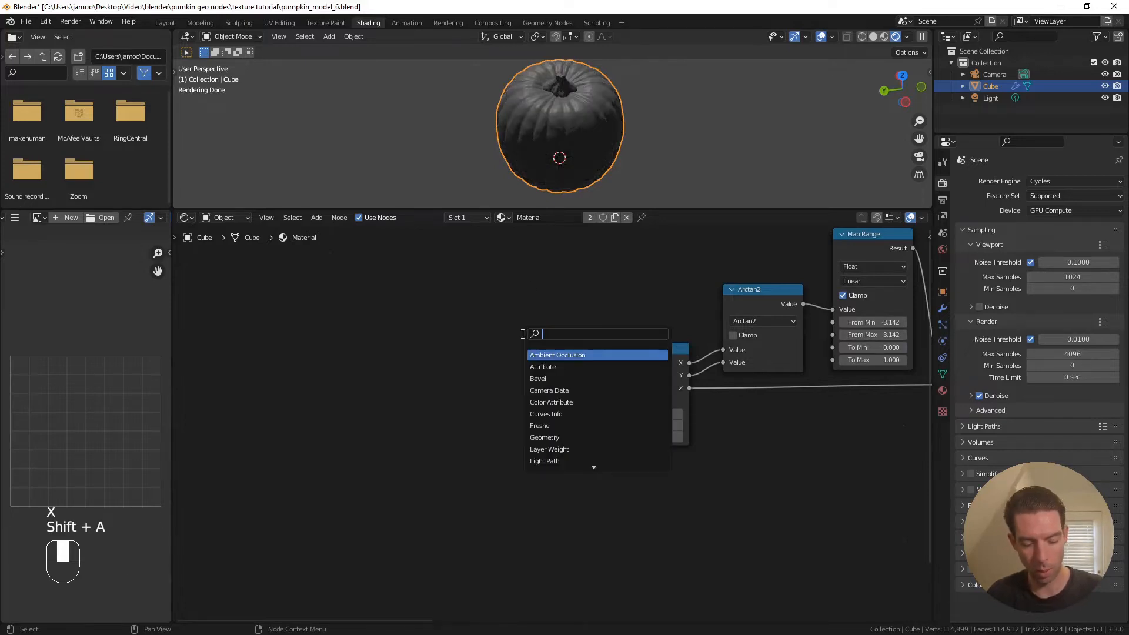
type("attri")
key("Return")
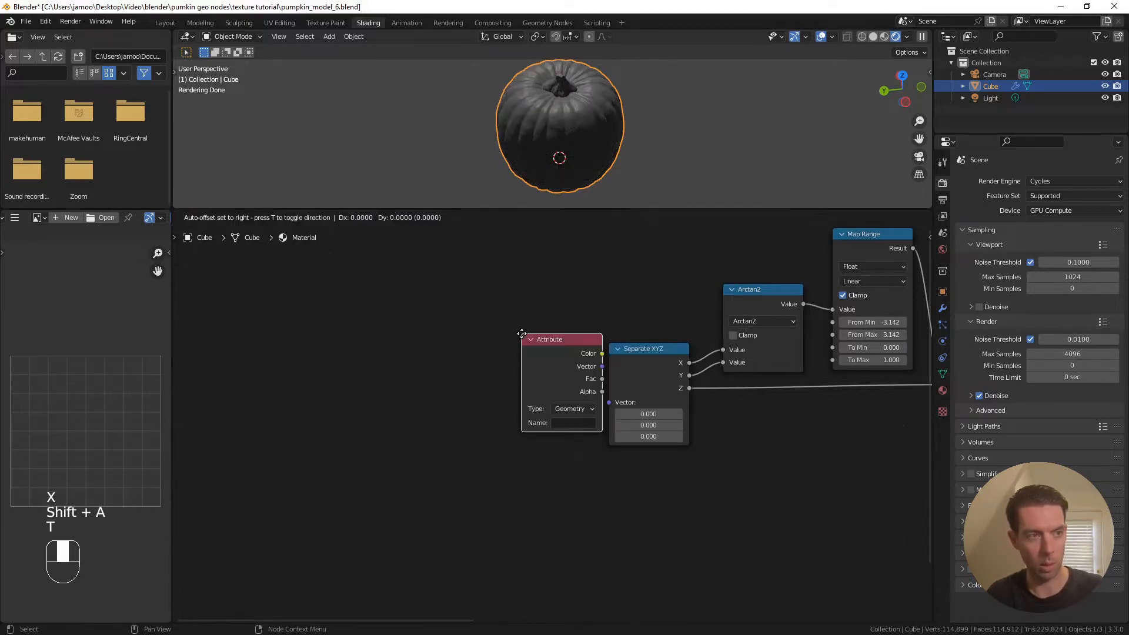
left_click(453, 369)
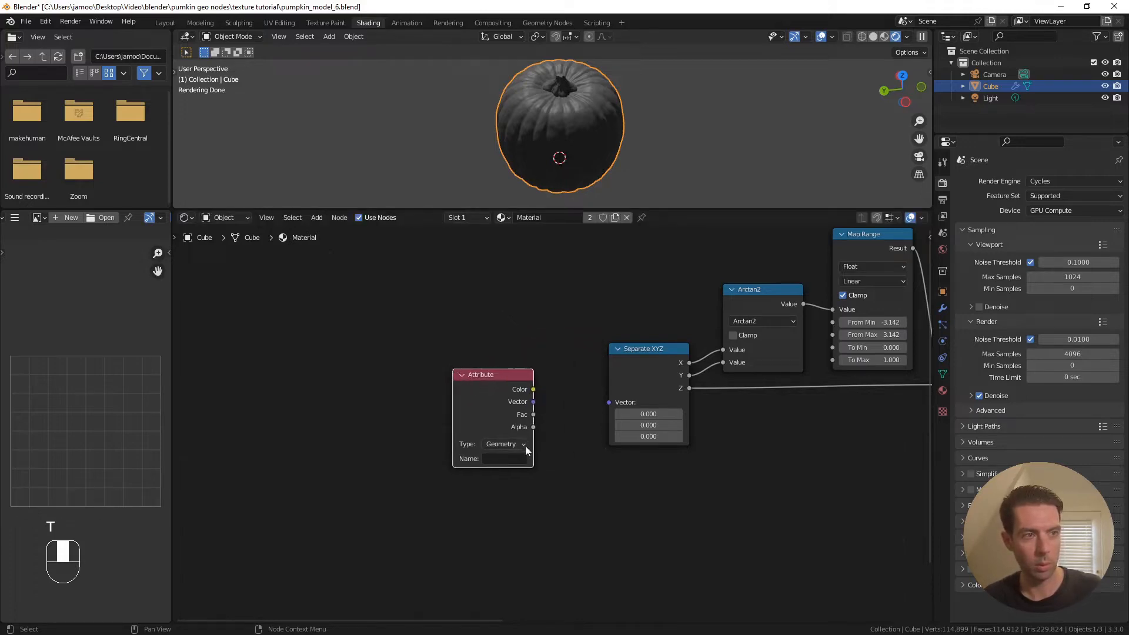
left_click(499, 460)
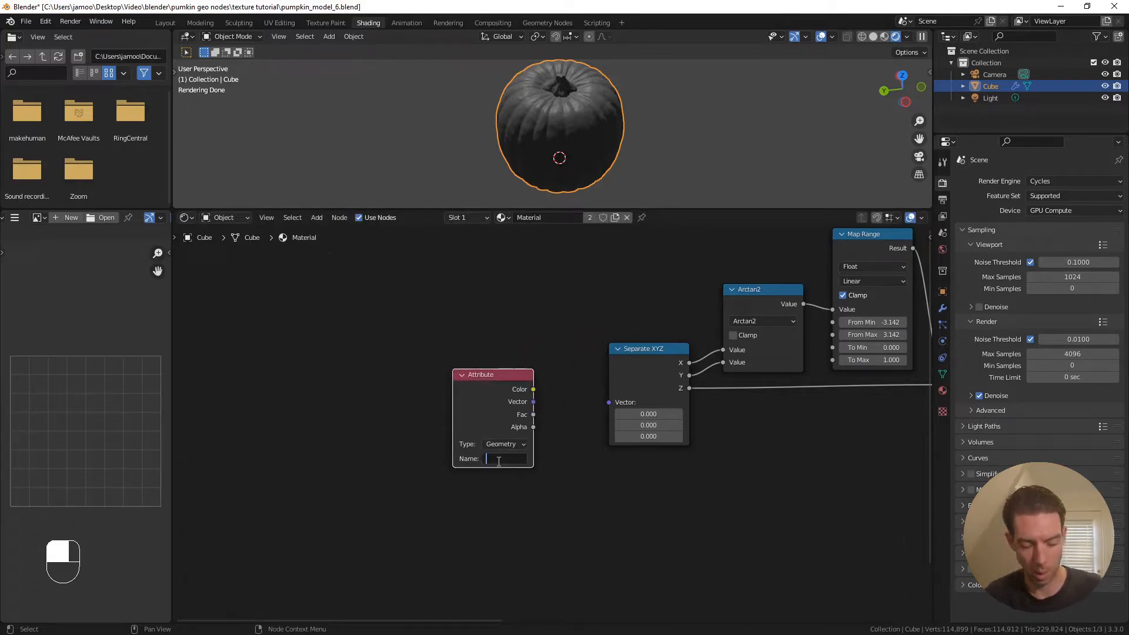
key("Return")
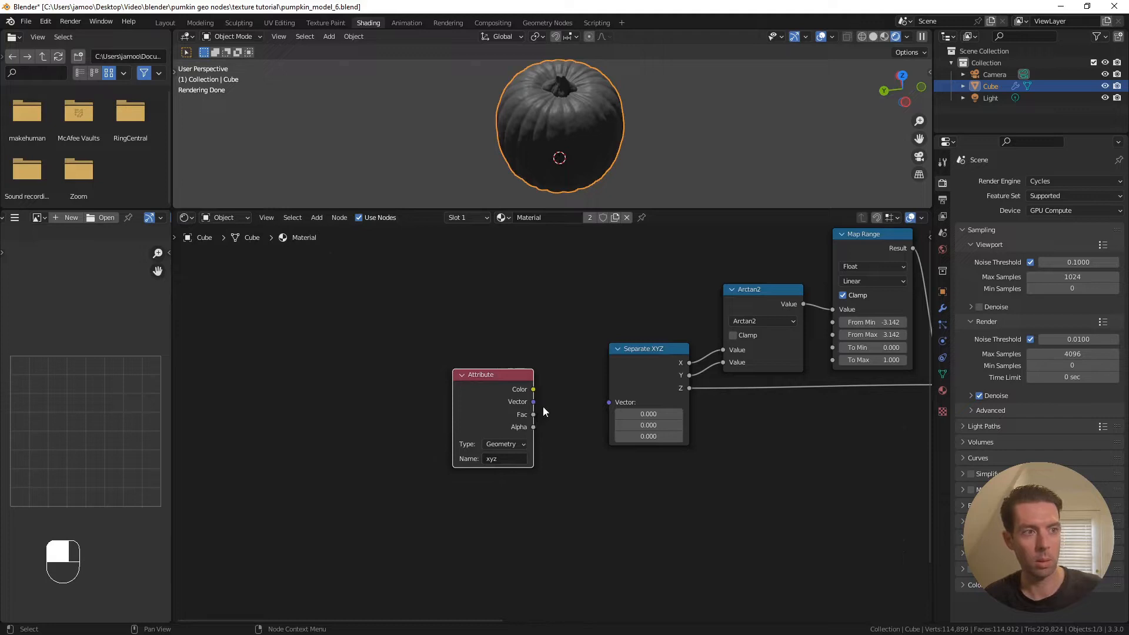
left_click_drag(533, 401, 608, 402)
left_click_drag(490, 385, 530, 384)
middle_click_drag(627, 139, 592, 133)
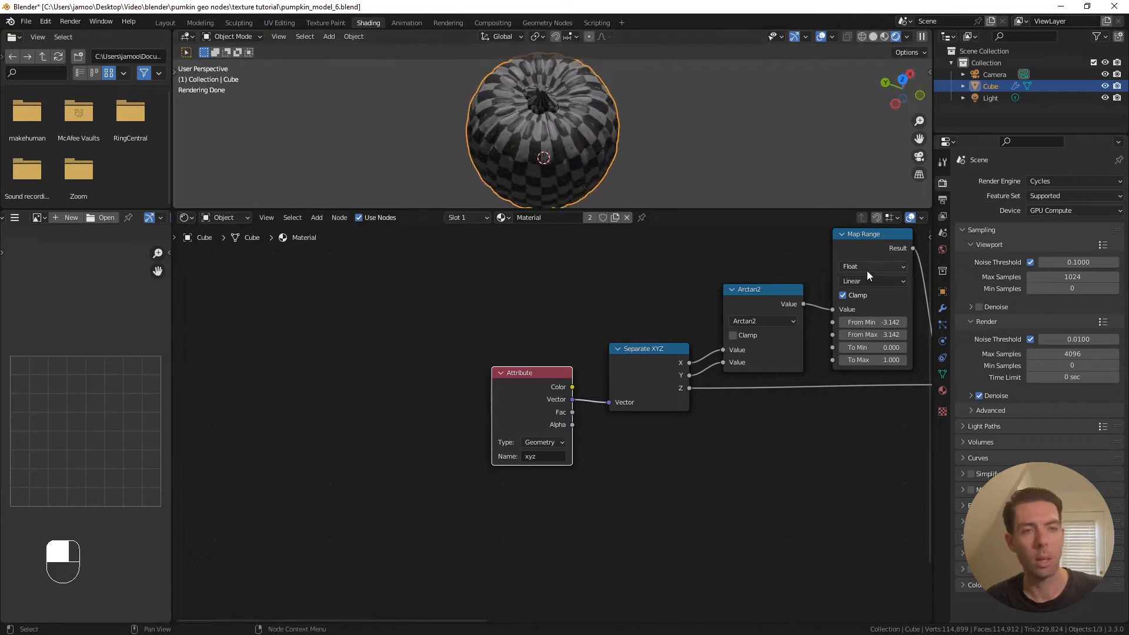
Set the Geometry Nodes modifier's macro_distortion to 0.1 and bend_angle to 0.2
left_click(944, 309)
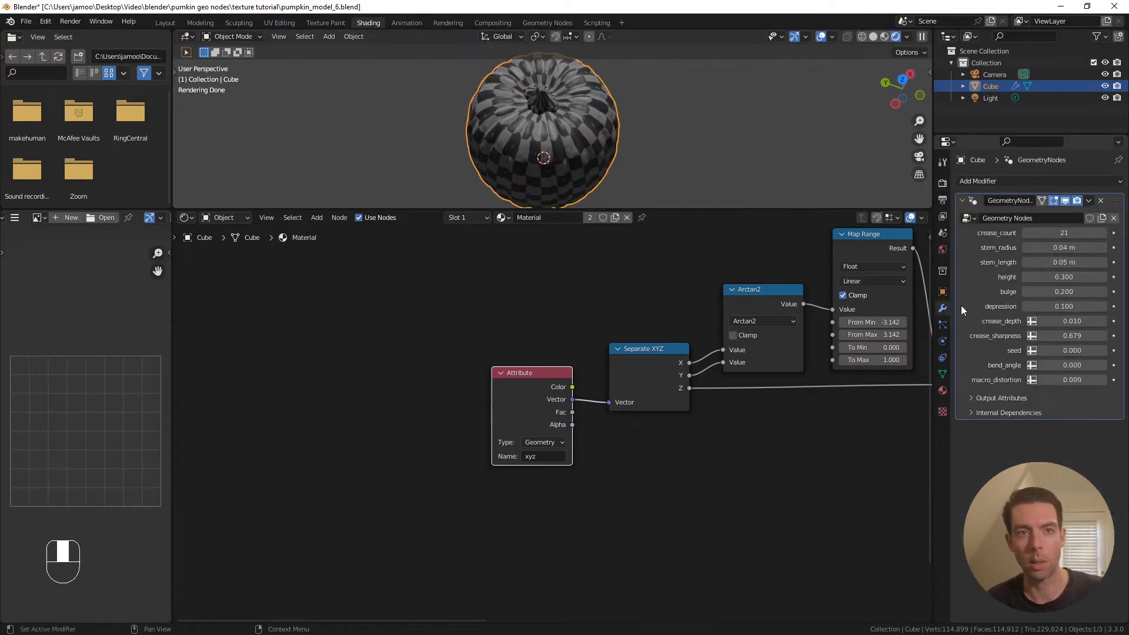
left_click(1065, 379)
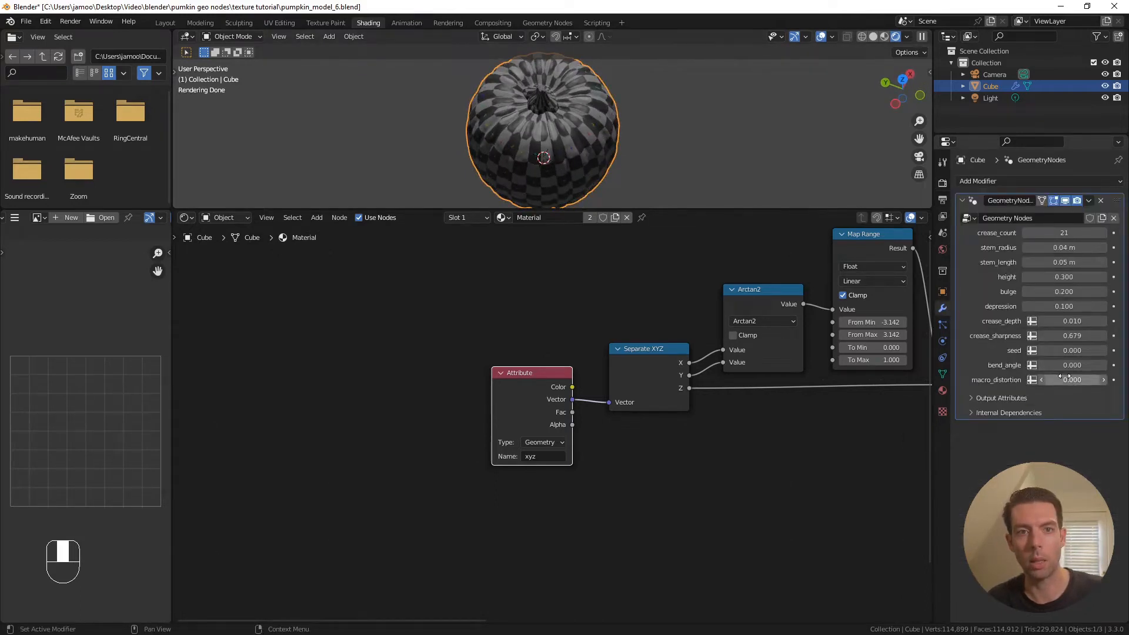
type(".1")
key("Return")
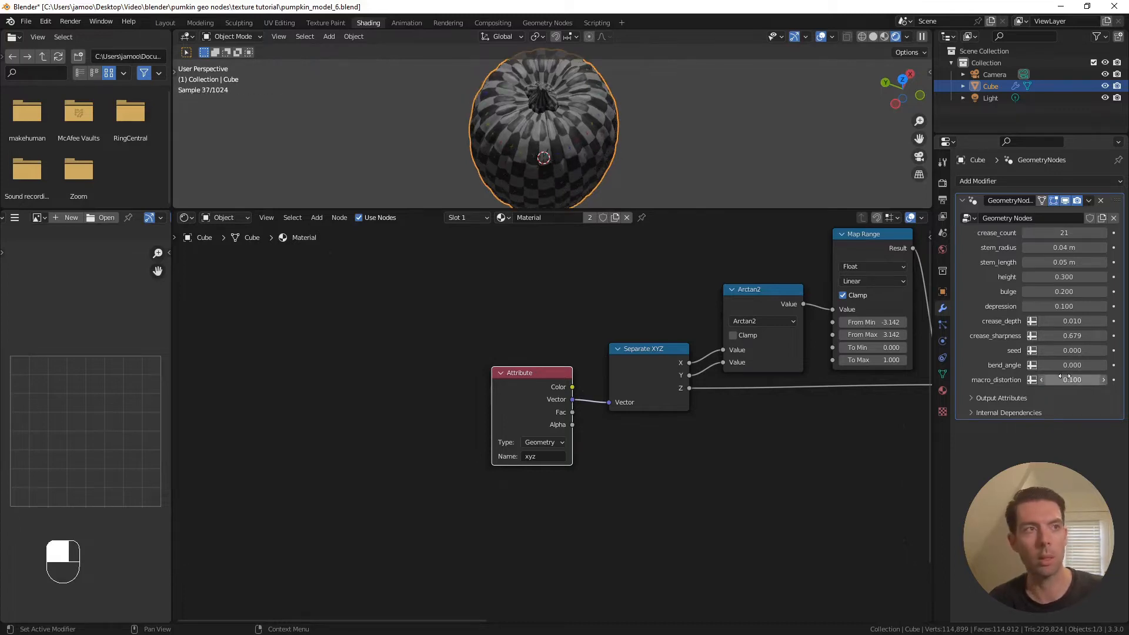
left_click(1071, 366)
type(".2")
key("Return")
Examine how the grid texture follows the bent and distorted pumpkin around its stem and underside
scroll(608, 93, "up", 1)
middle_click_drag(654, 120, 605, 138, "shift")
scroll(585, 125, "up", 2)
scroll(592, 124, "up", 1)
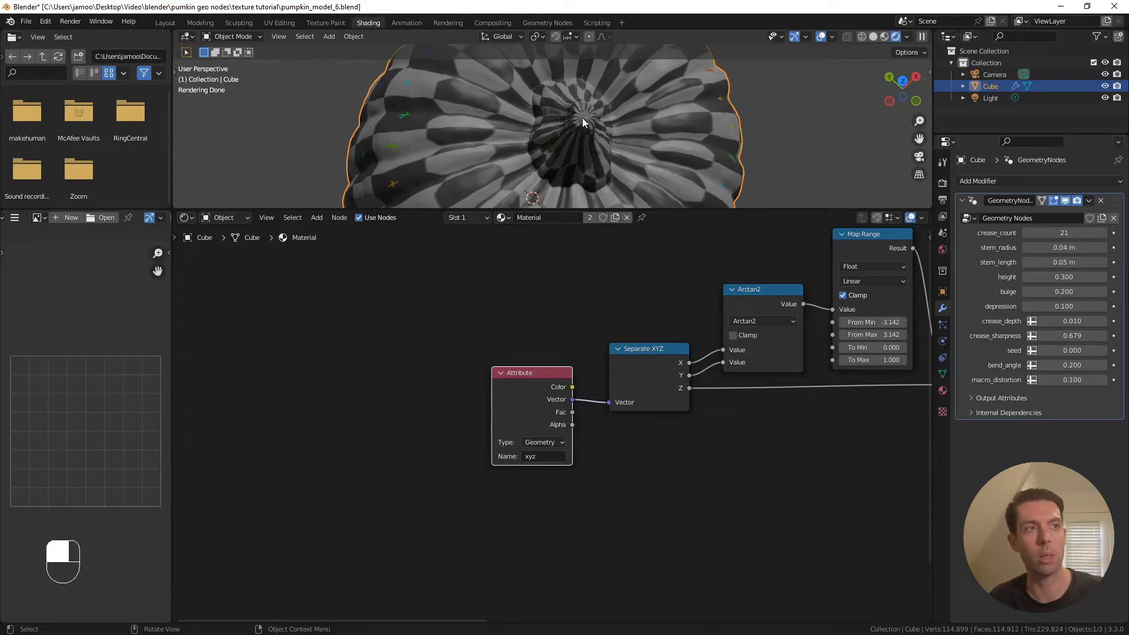
scroll(585, 117, "down", 1)
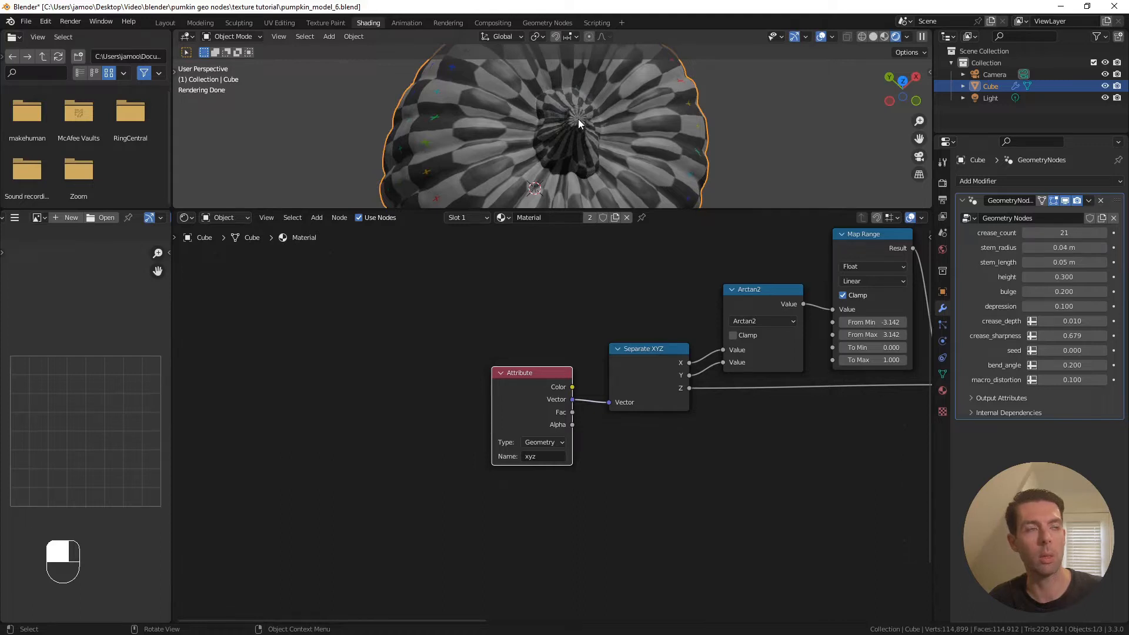
scroll(557, 130, "down", 5)
middle_click_drag(575, 119, 578, 156)
scroll(545, 128, "up", 3)
scroll(546, 128, "up", 1)
scroll(574, 133, "up", 1)
scroll(579, 110, "down", 1)
middle_click_drag(594, 109, 590, 107, "shift")
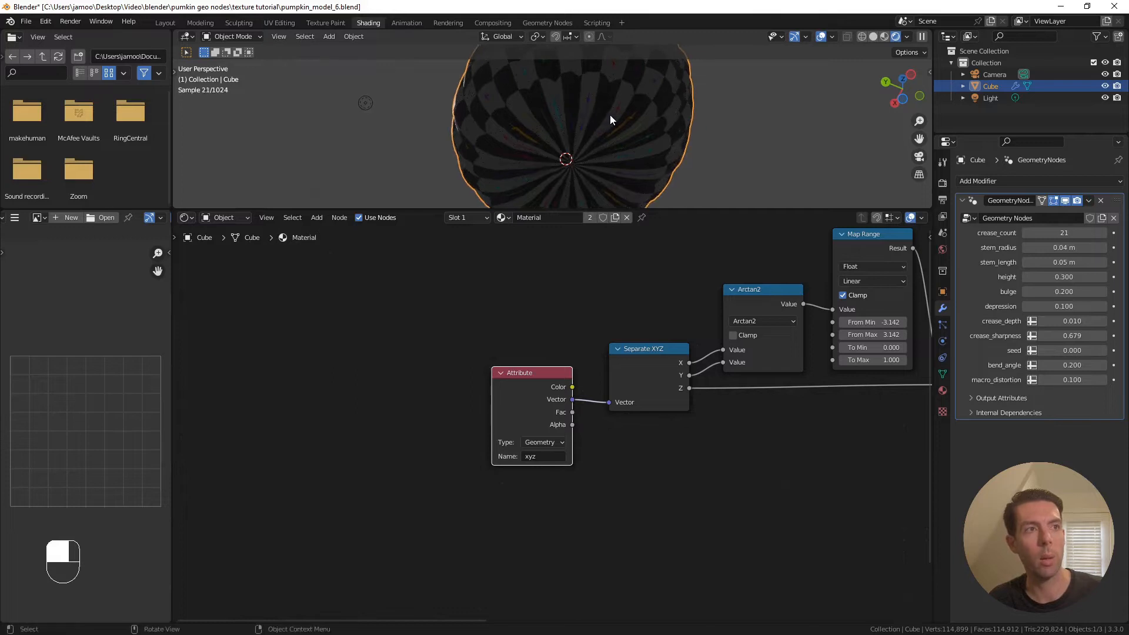
scroll(611, 117, "up", 1)
middle_click_drag(657, 120, 570, 131, "shift")
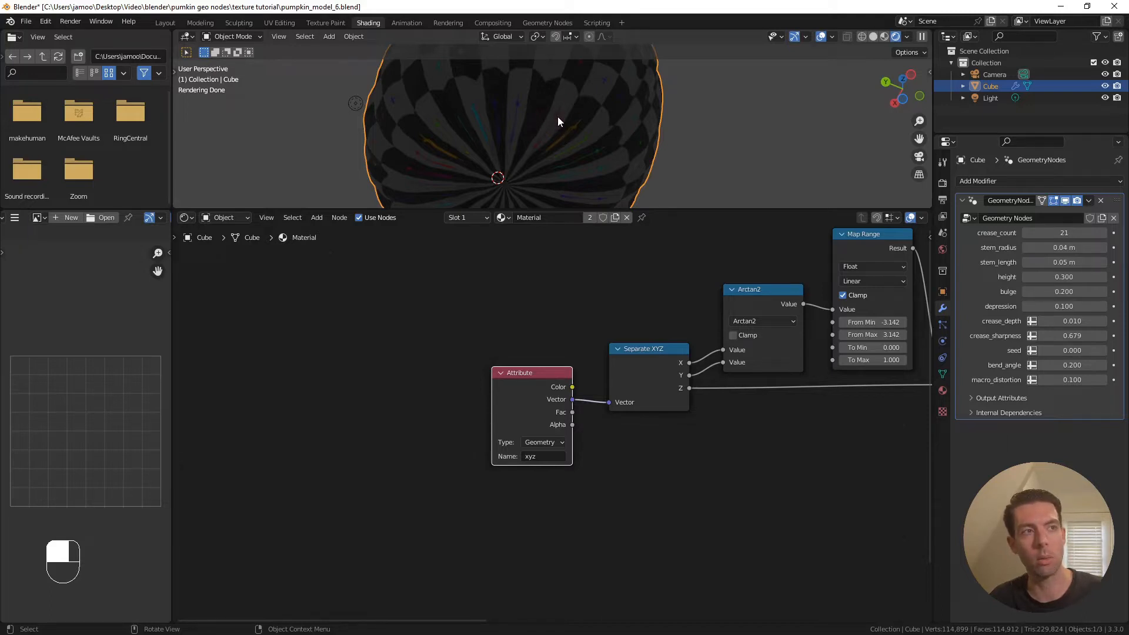
Check the grid texture on the pumpkin's underside and front, and switch to the Geometry Nodes workspace
scroll(541, 148, "up", 3)
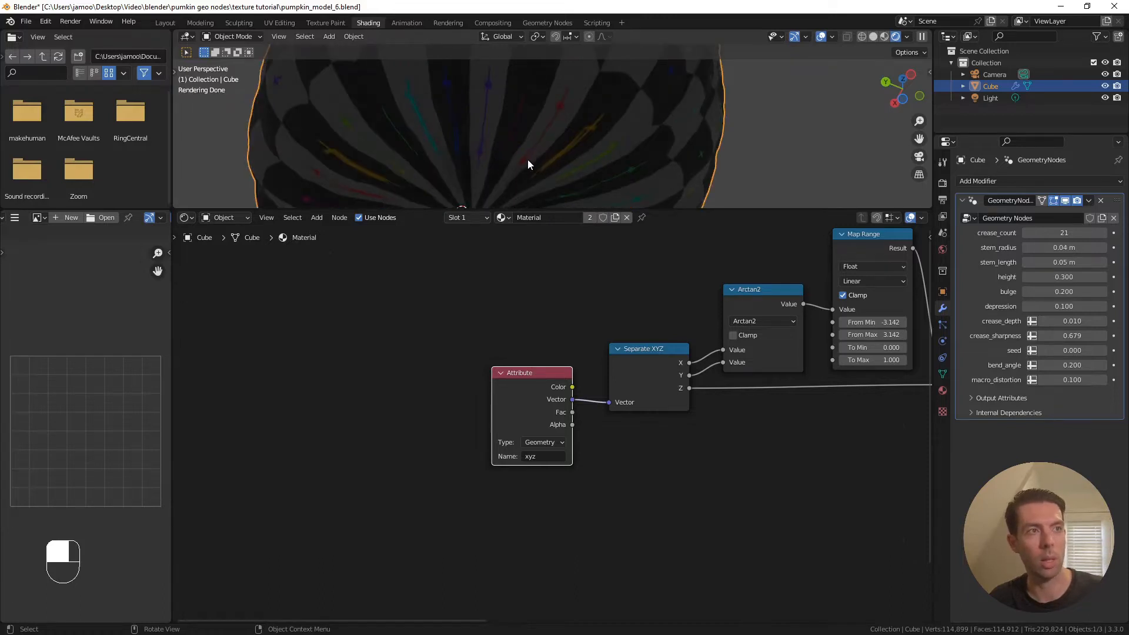
scroll(531, 160, "down", 4)
key("KP_1")
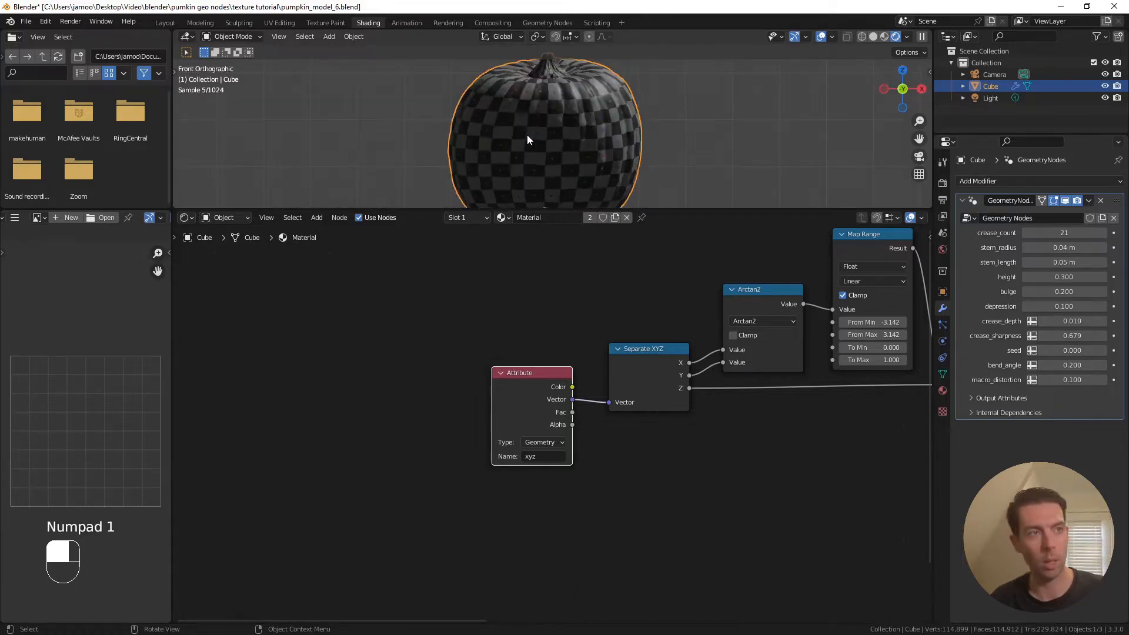
mouse_move(506, 131)
middle_mouse_down("shift")
mouse_move(513, 116)
mouse_move(513, 127)
middle_mouse_up("shift")
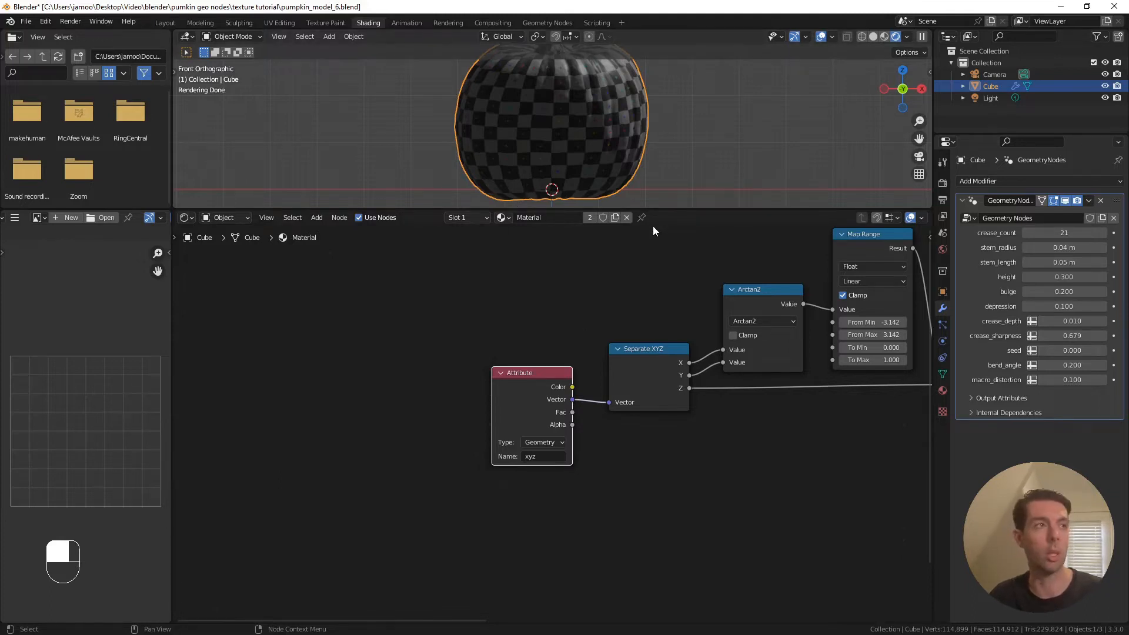
left_click(542, 23)
middle_click_drag(653, 161, 726, 129)
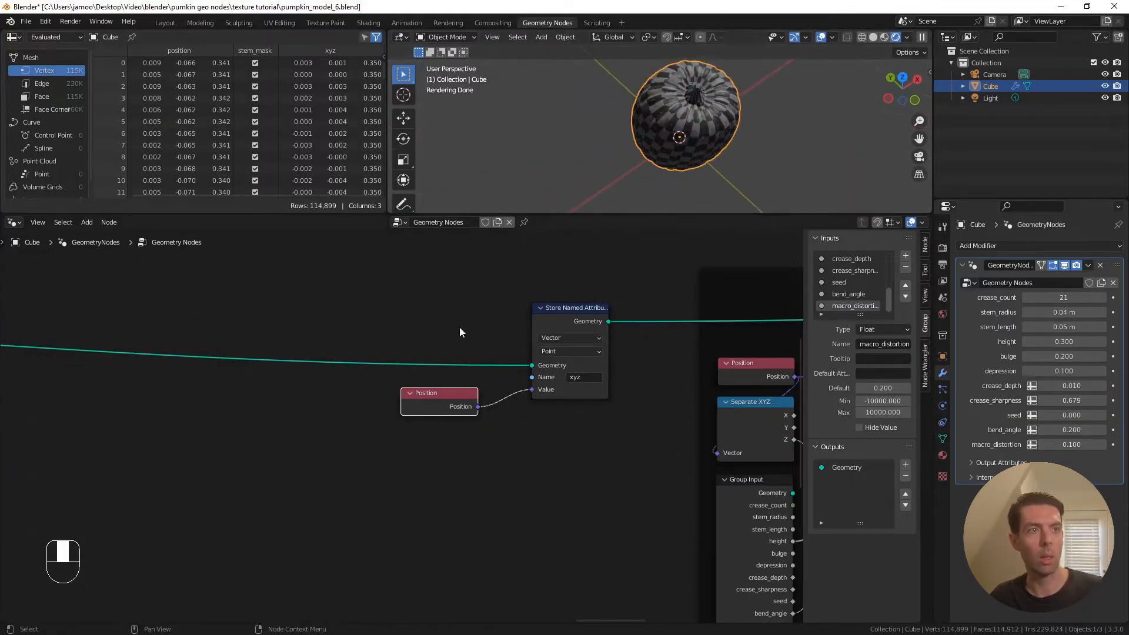
Insert a Separate XYZ node between the Position node and the xyz Store Named Attribute node
scroll(316, 358, "down", 3)
middle_click_drag(320, 356, 570, 347, "shift")
left_click_drag(660, 393, 534, 391)
key("shift+a")
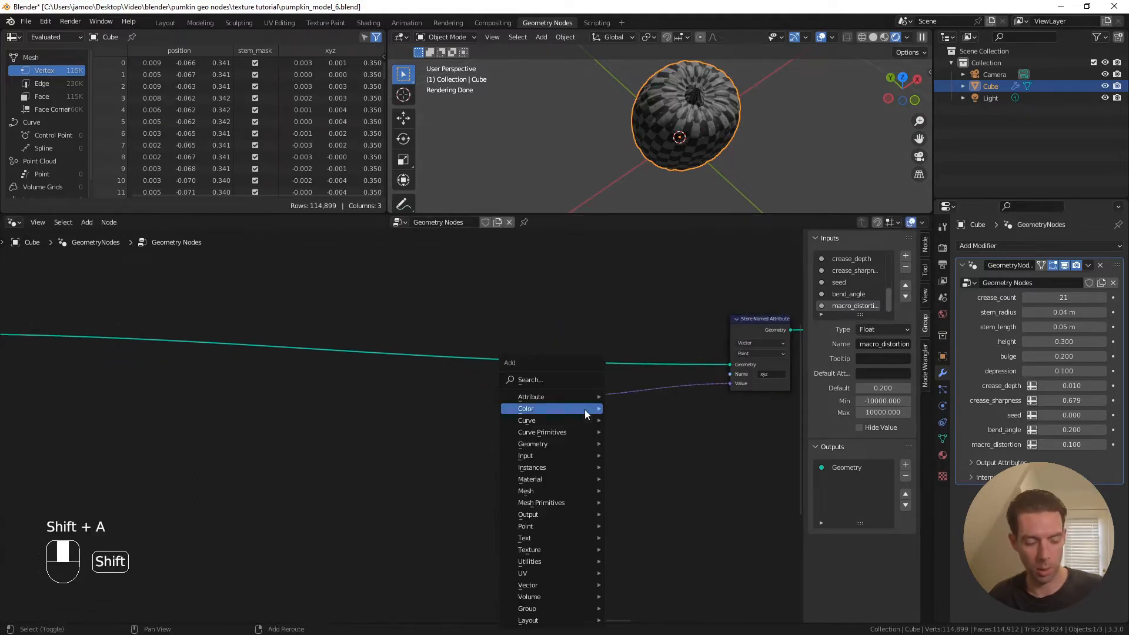
key("s")
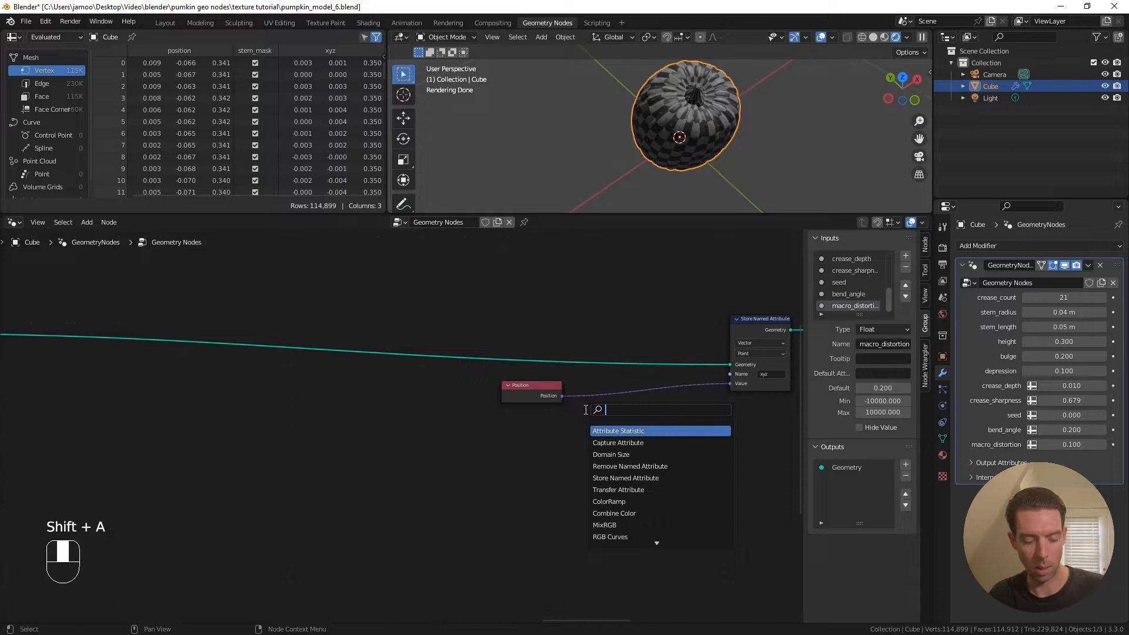
type("sep xyz")
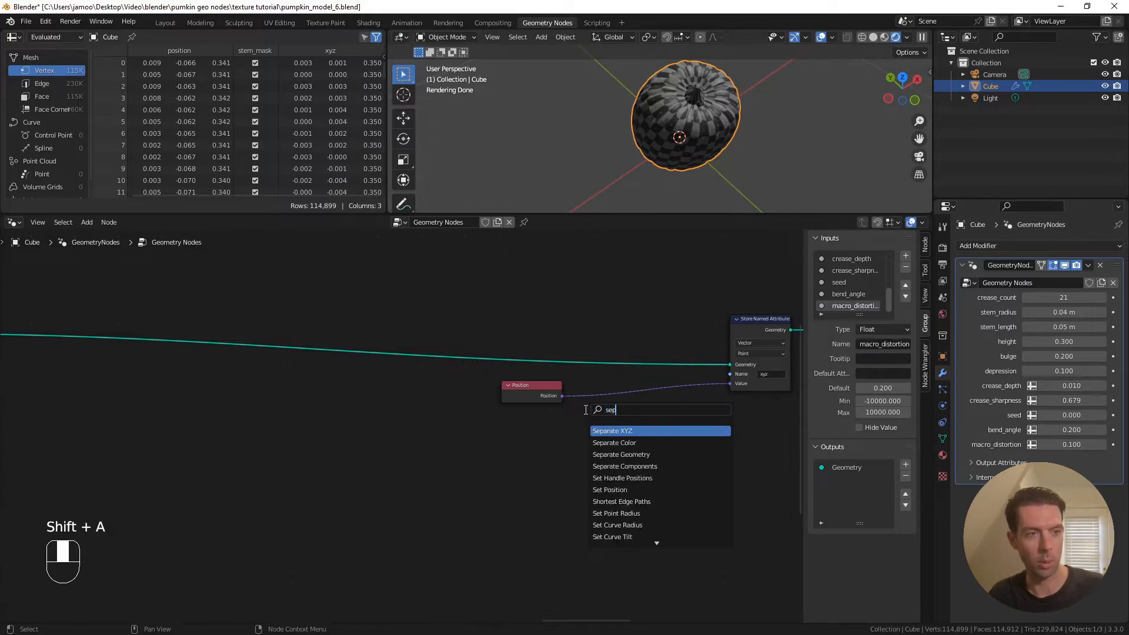
key("Return")
left_click(598, 383)
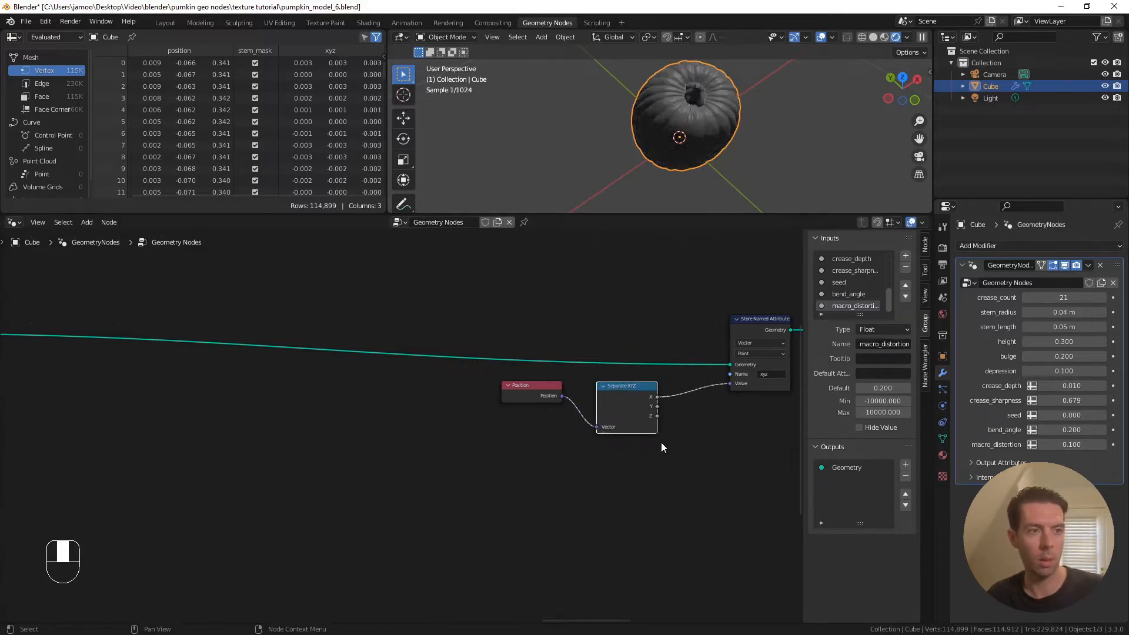
Insert a Combine XYZ node between Separate XYZ and Store Named Attribute, linking X to X and Y to Y
key("shift+a")
type("scom")
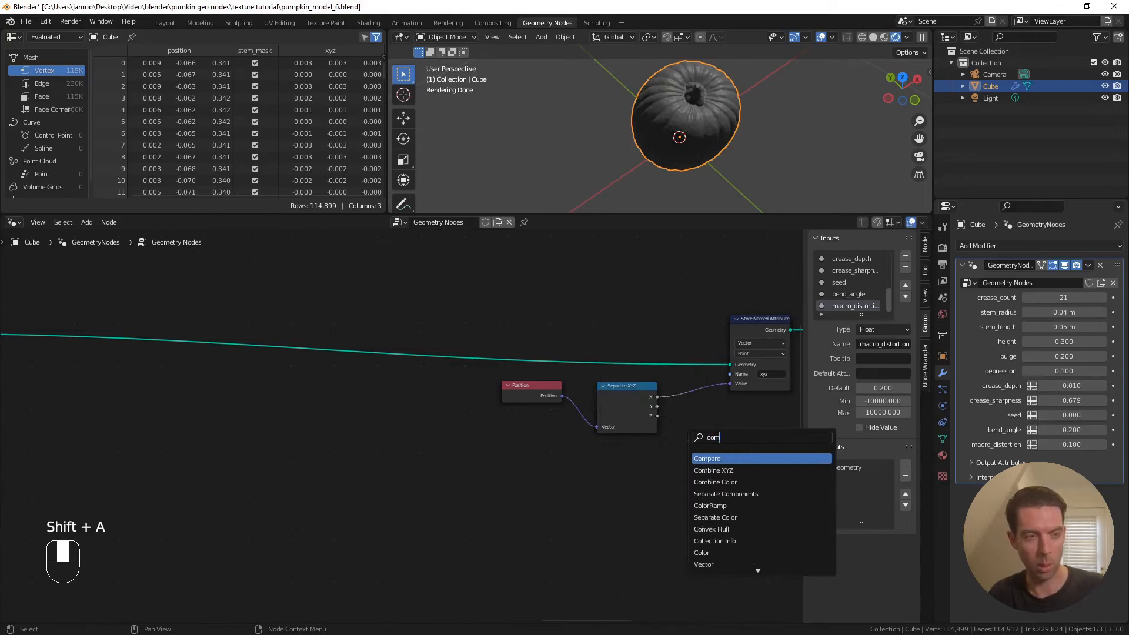
type(" xyz")
key("Return")
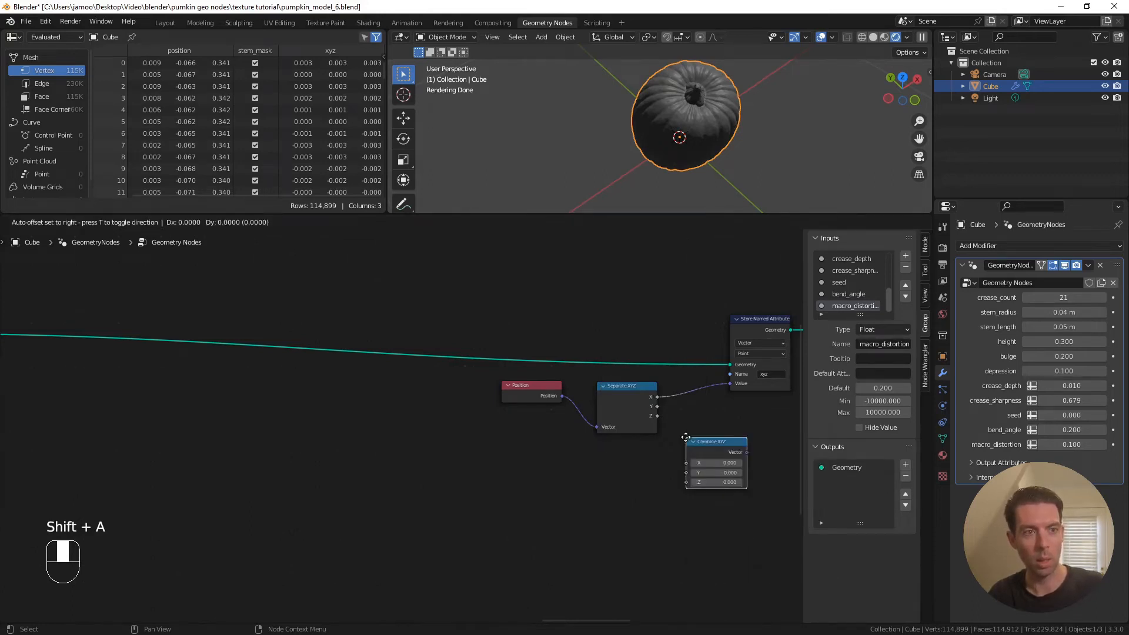
left_click(653, 373)
scroll(744, 438, "down", 1)
scroll(487, 428, "down", 1)
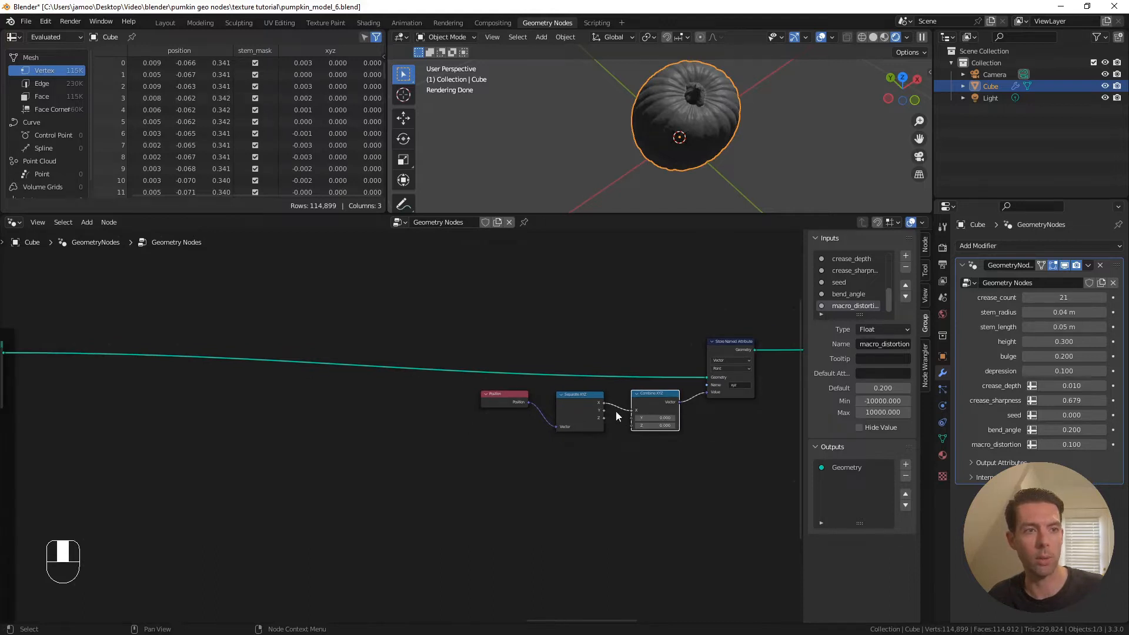
scroll(626, 413, "up", 2)
middle_click_drag(632, 414, 492, 403)
left_click_drag(493, 377, 544, 390)
Move the Position and Separate XYZ nodes away from Combine XYZ to make room for nodes between them
scroll(394, 416, "up", 1)
middle_click_drag(366, 414, 533, 414)
left_click_drag(630, 436, 510, 382)
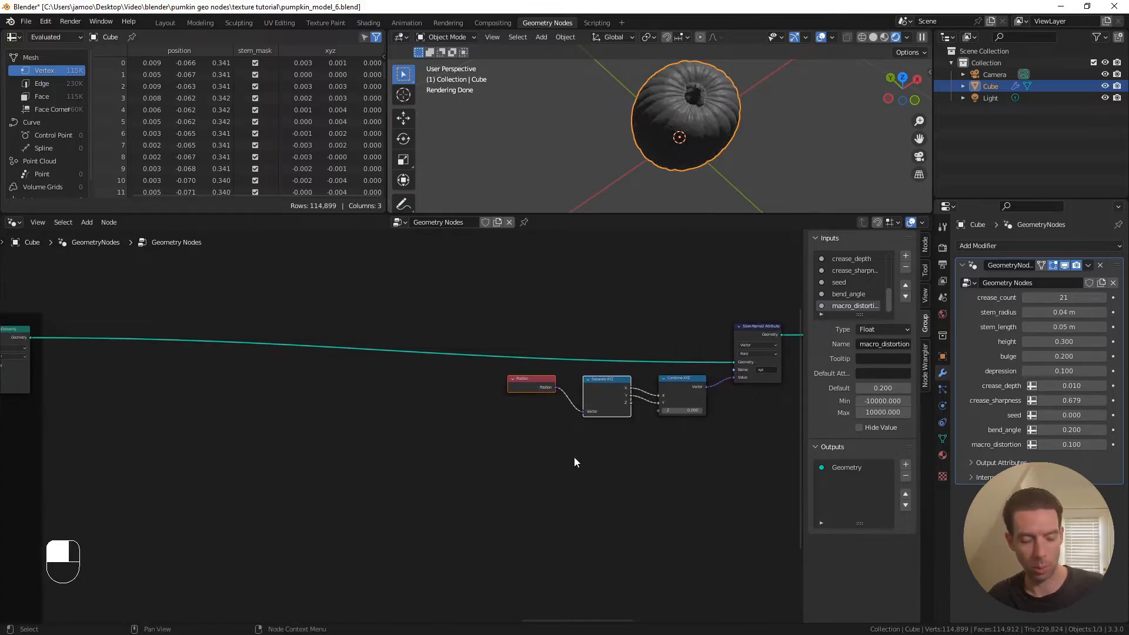
key("g")
left_click(273, 457)
Annotate the pumpkin's outline in the right orthographic view with an arrowed curve from the base centre around to the stem
middle_click_drag(653, 200, 693, 122)
key("KP_1")
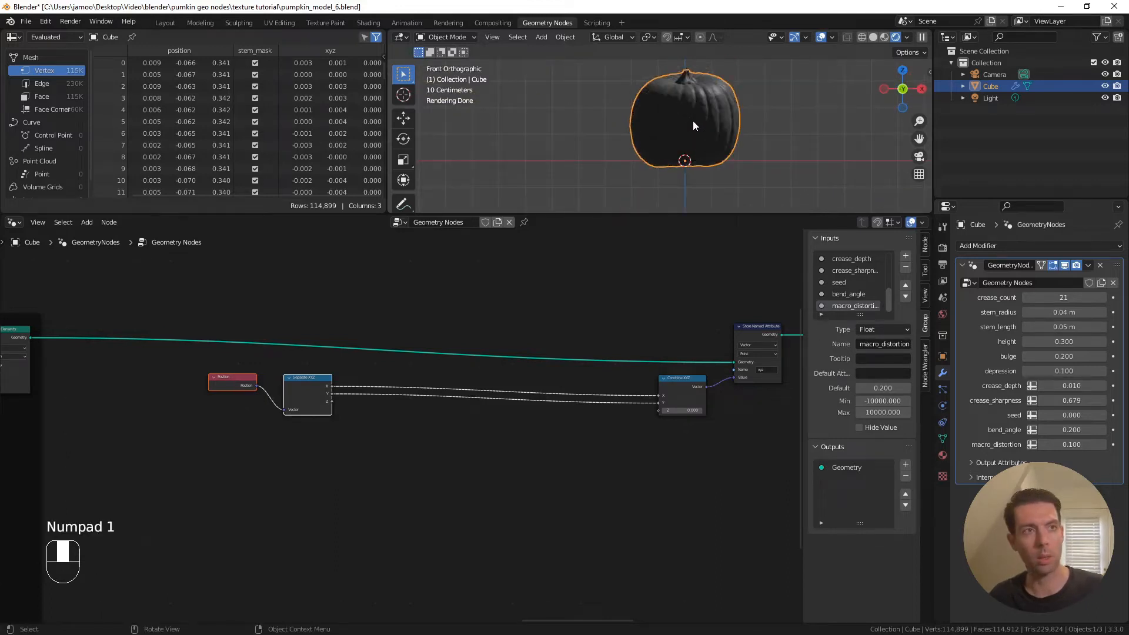
scroll(714, 115, "up", 1)
middle_click_drag(714, 115, 704, 117, "shift")
key("KP_3")
middle_click_drag(717, 100, 709, 111, "shift")
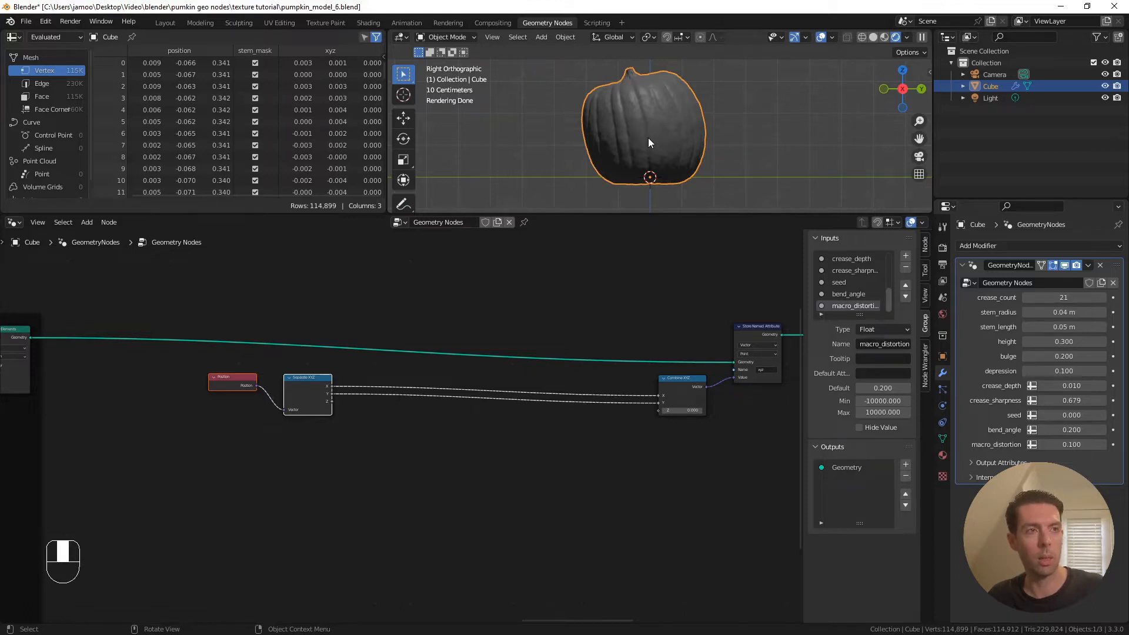
left_click(647, 122)
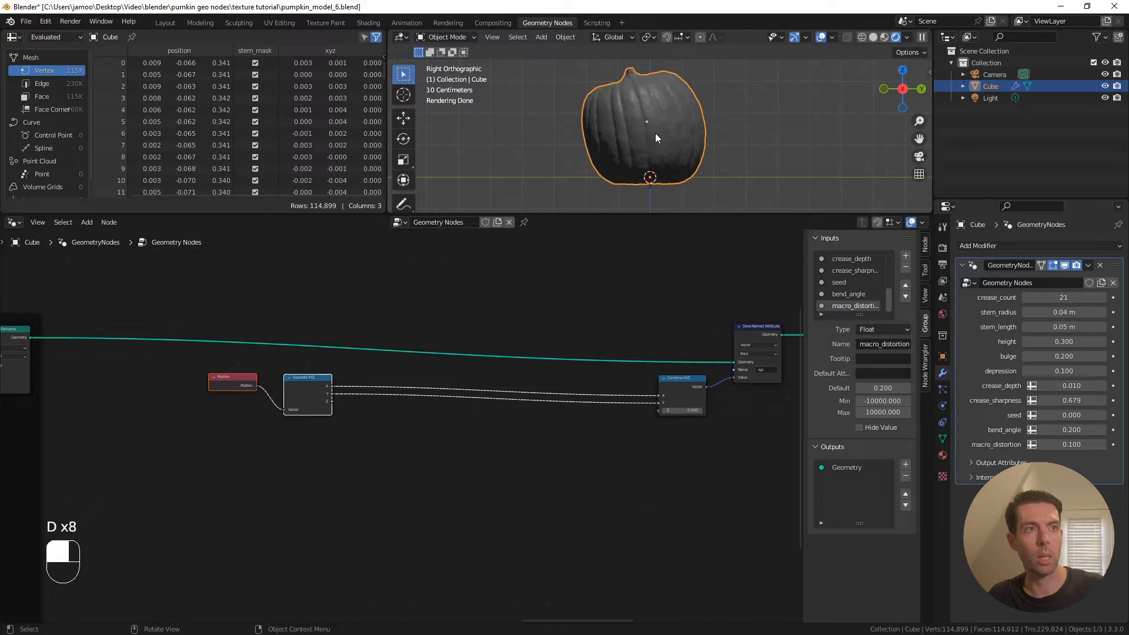
mouse_move(650, 187)
left_mouse_down()
mouse_move(582, 154)
mouse_move(596, 147)
mouse_move(587, 112)
mouse_move(627, 81)
left_mouse_up()
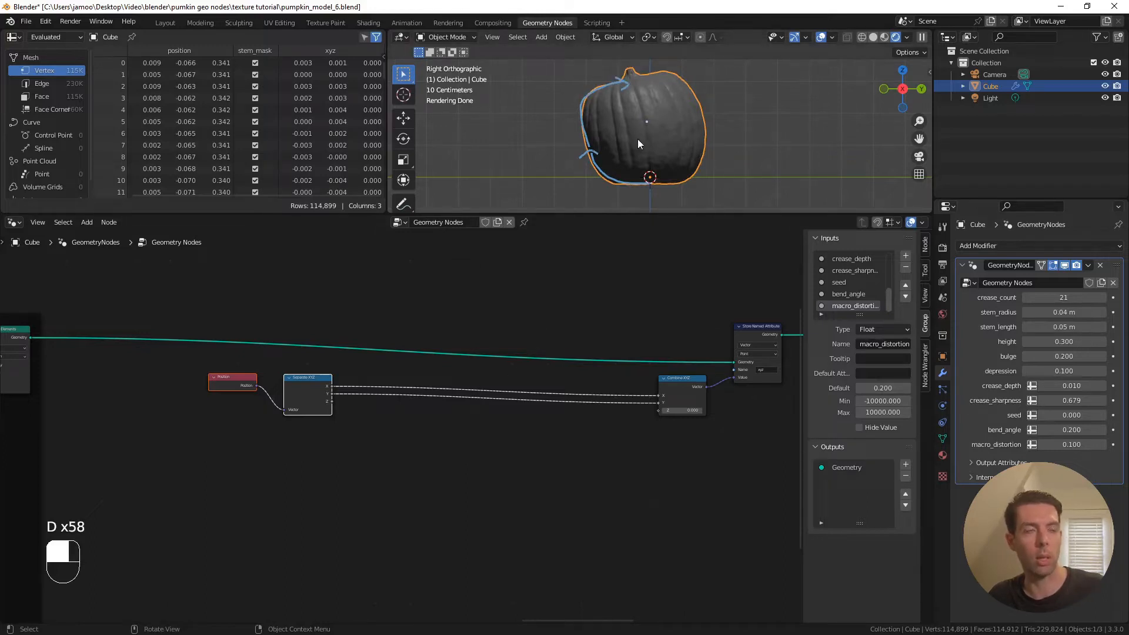
Reposition the Position and Separate XYZ nodes and add a Group Input node below them
middle_click_drag(327, 405, 380, 390, "shift")
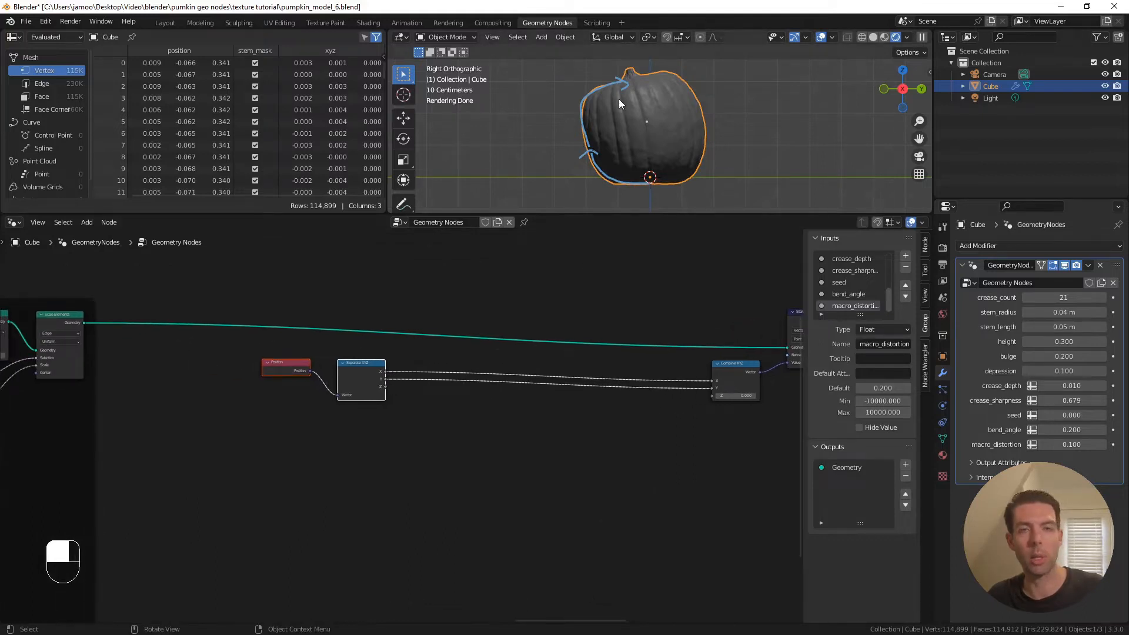
left_click_drag(257, 363, 363, 412)
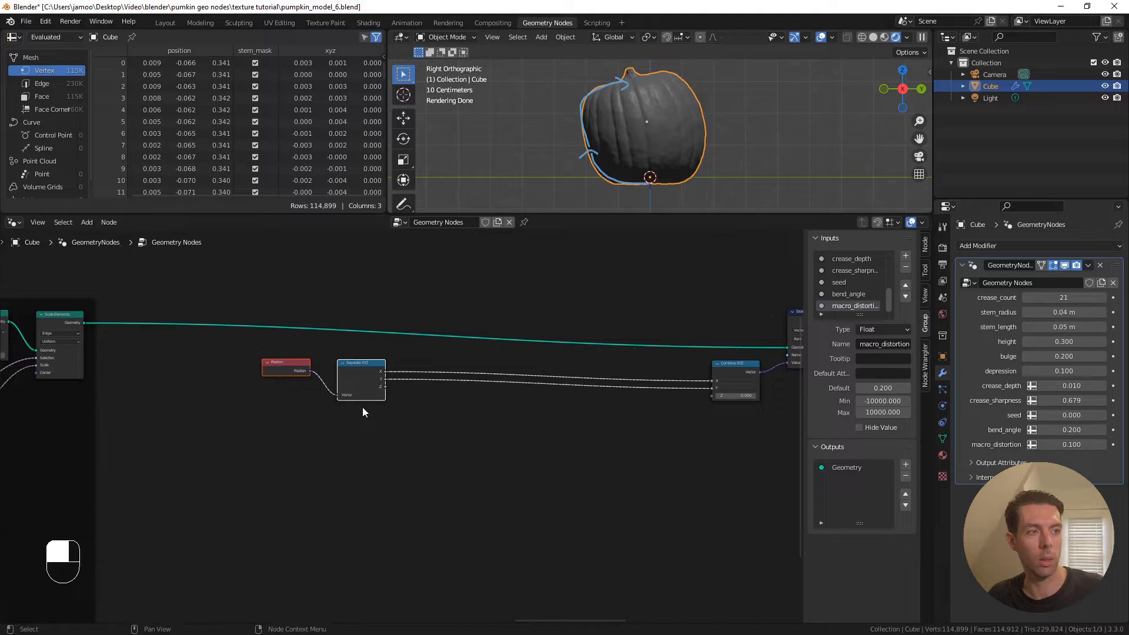
key("g")
left_click(388, 410)
scroll(229, 408, "up", 4)
middle_click_drag(229, 407, 393, 373, "shift")
scroll(392, 373, "up", 3)
key("shift+a")
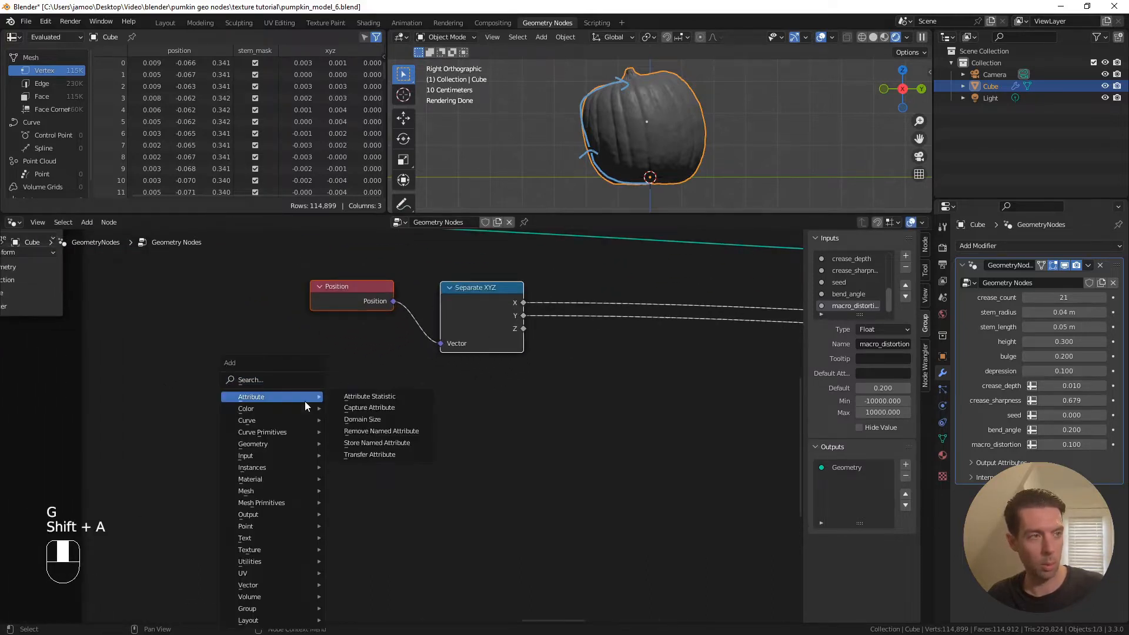
type("s")
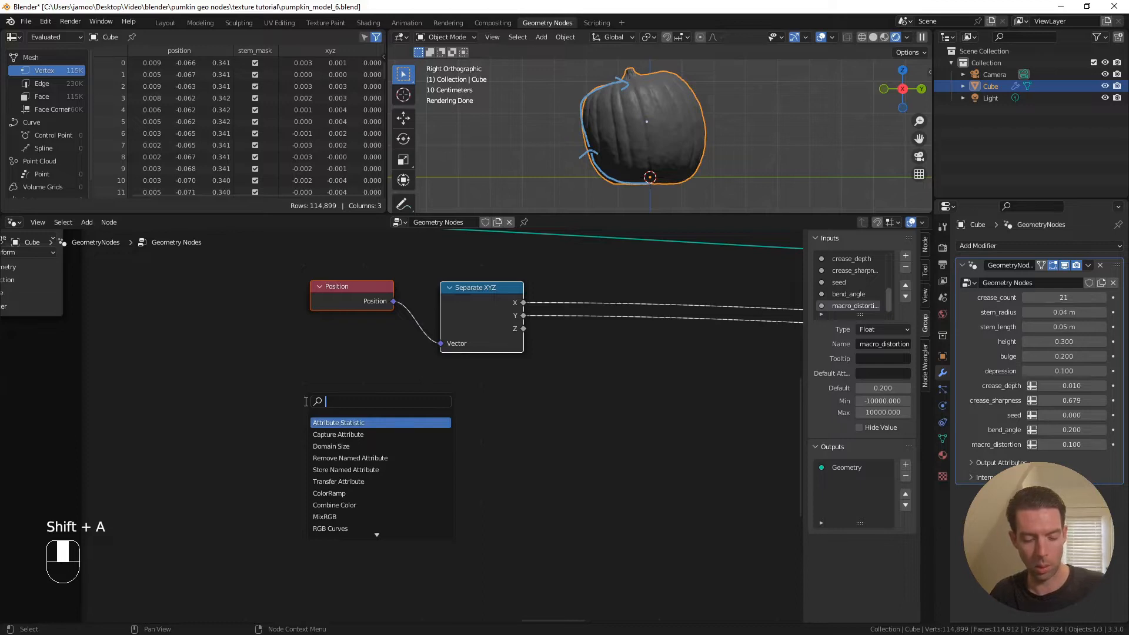
type("group input")
key("Return")
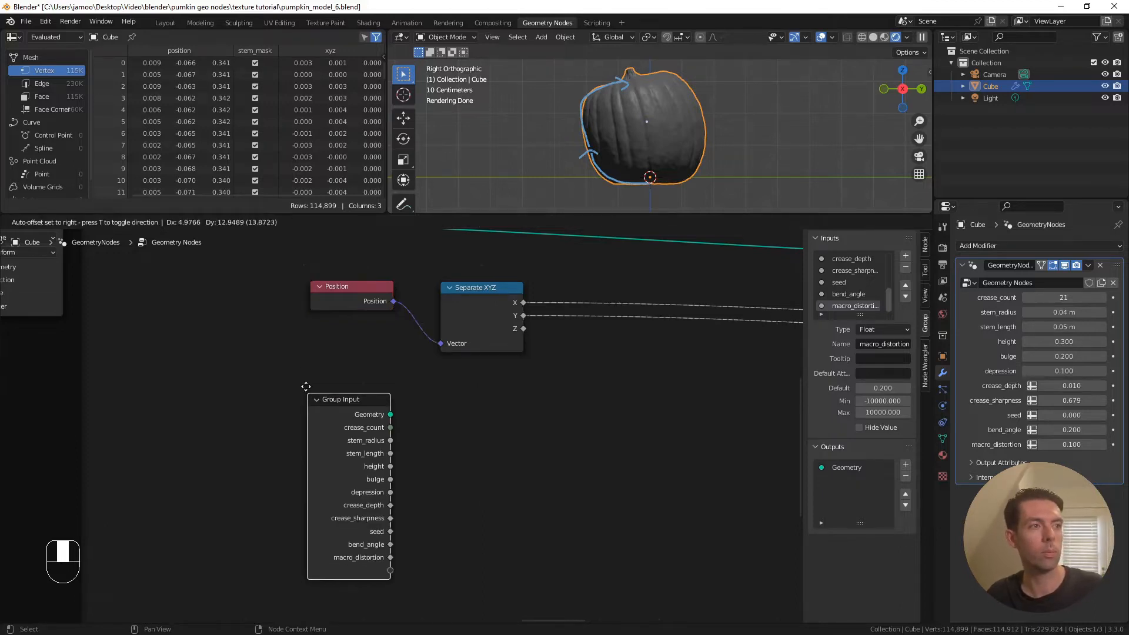
left_click(303, 344)
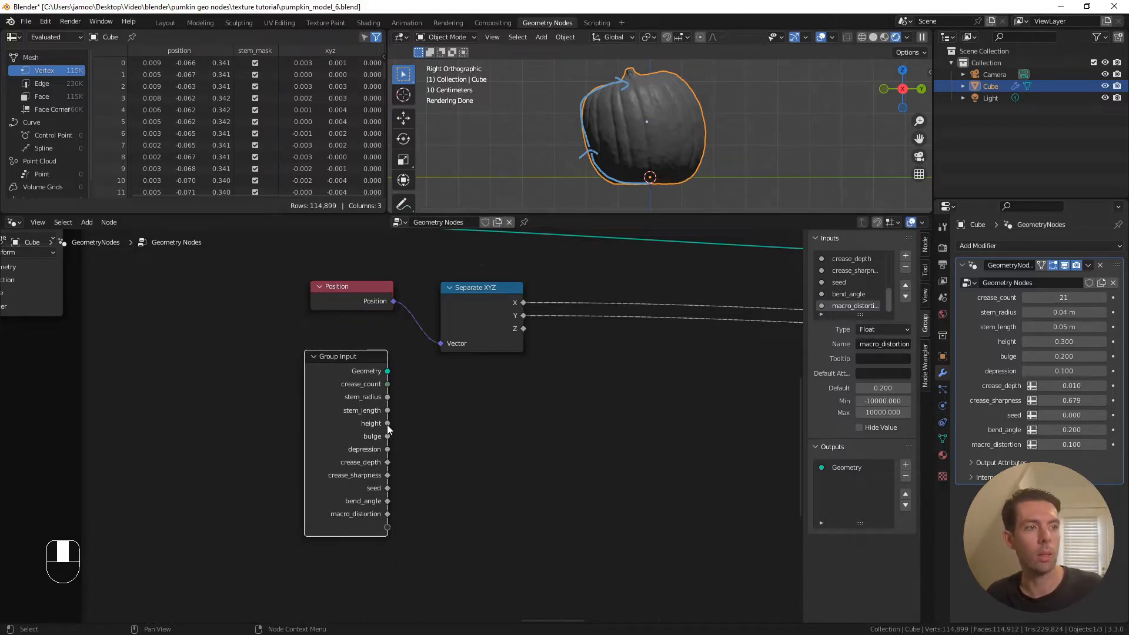
Add a Divide math node fed by the Group Input's height and set its divisor to 2
key("shift+a")
type("sdivi")
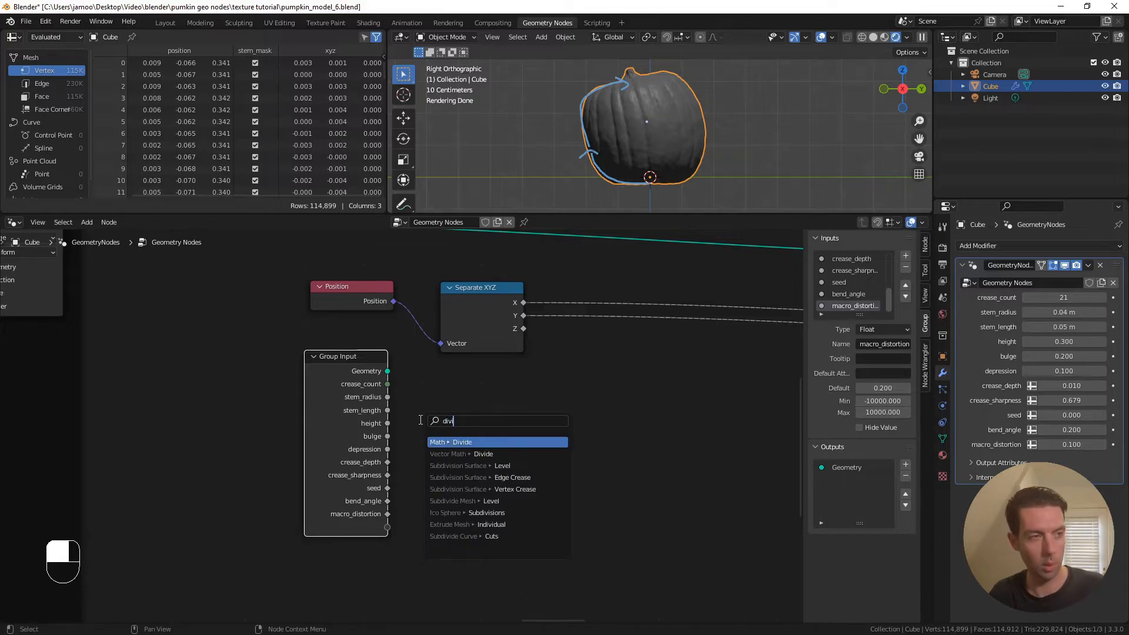
key("Return")
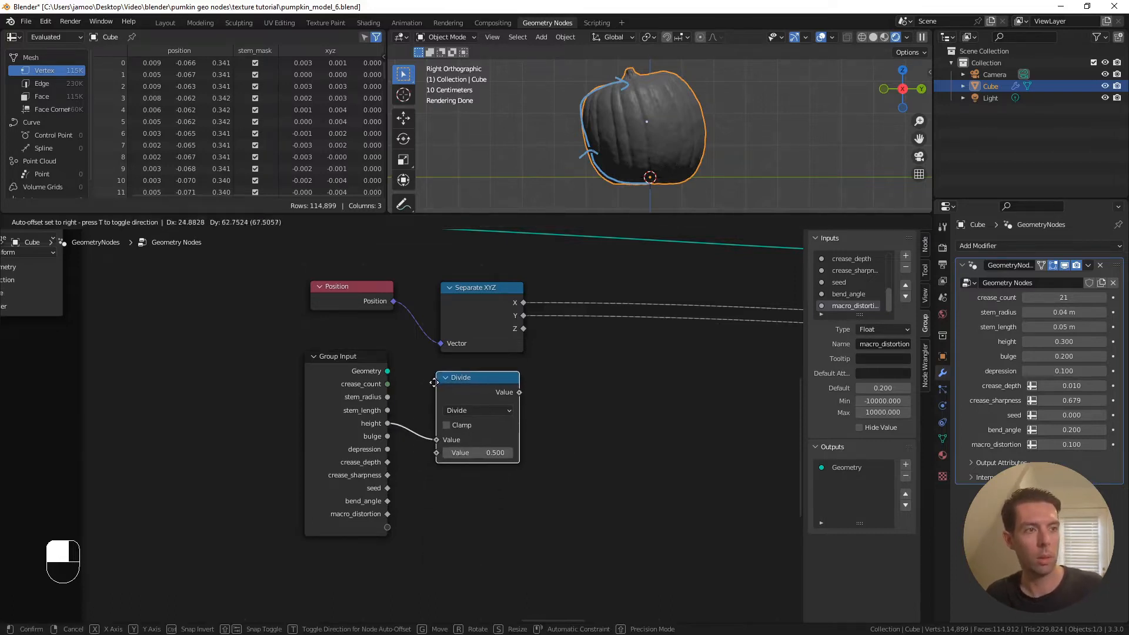
left_click(434, 382)
double_click(479, 453)
type("2")
key("Return")
Add a Subtract math node that subtracts the Divide result from Separate XYZ's Z output
middle_click_drag(708, 418, 464, 379, "shift")
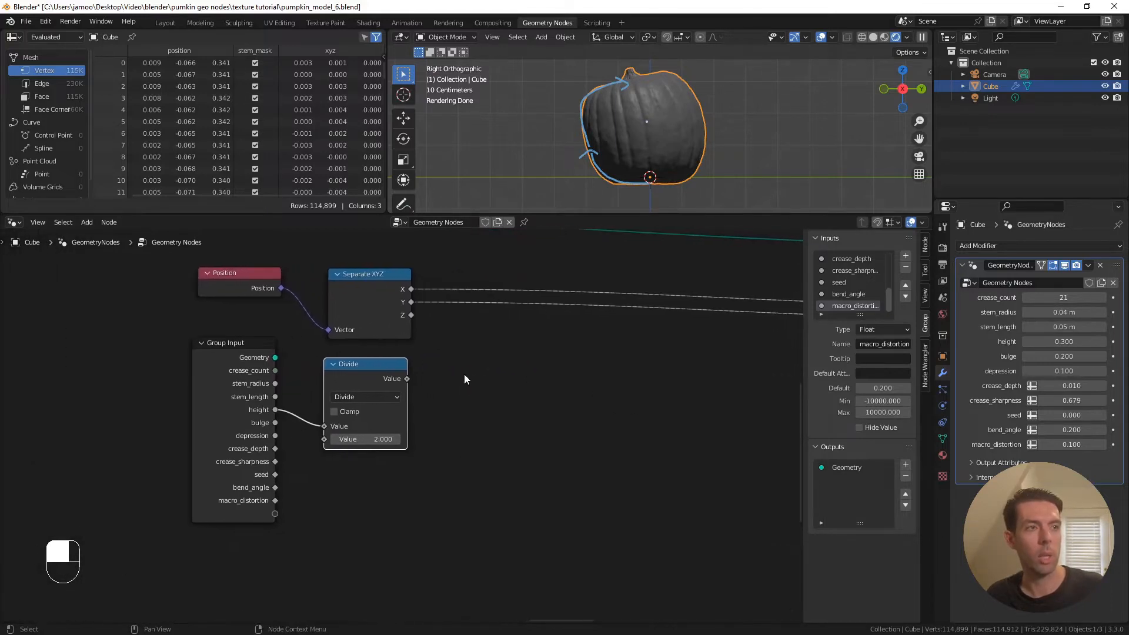
left_click(413, 318)
left_click_drag(413, 318, 464, 339)
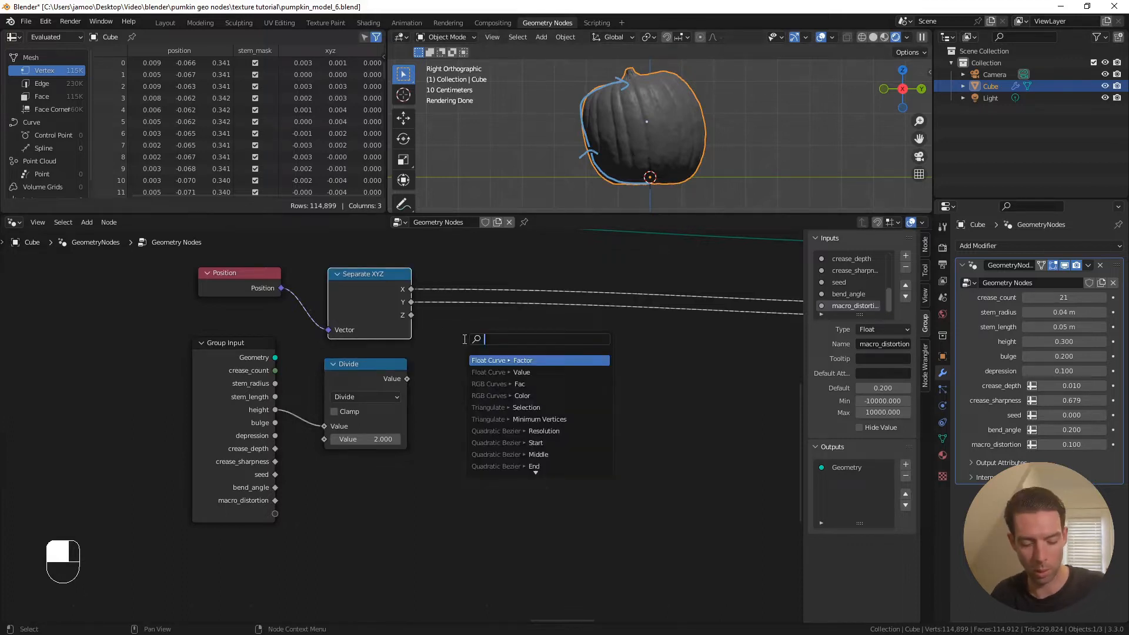
type("sub")
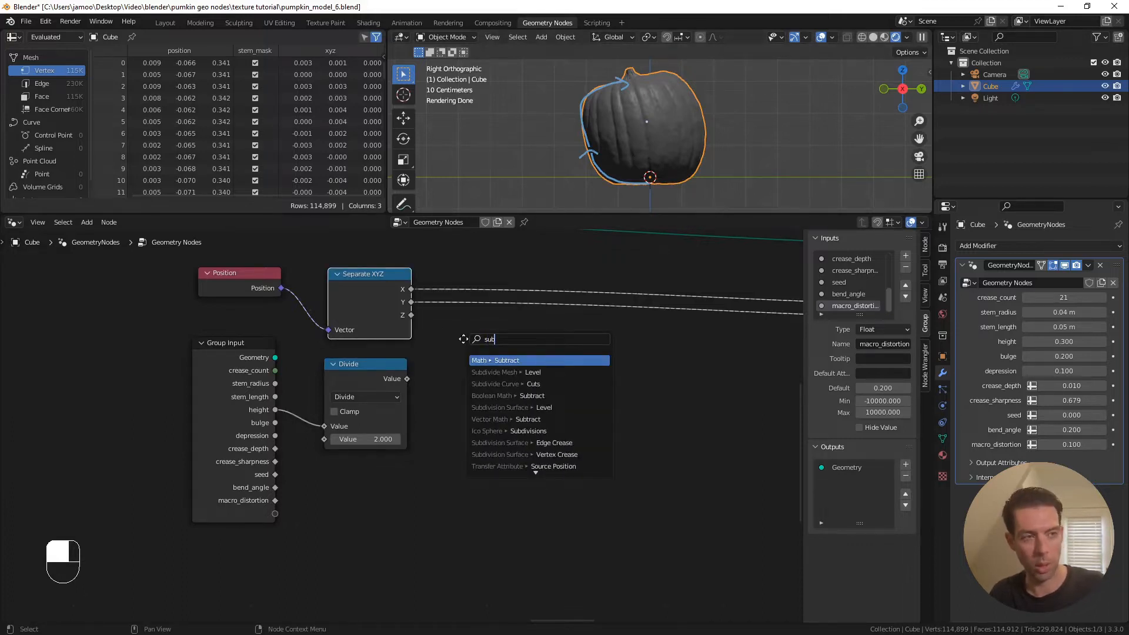
key("Return")
left_click_drag(408, 379, 464, 408)
Add an Arctan2 math node with the Subtract result linked to its first value
left_click_drag(547, 348, 601, 375)
type("arctn")
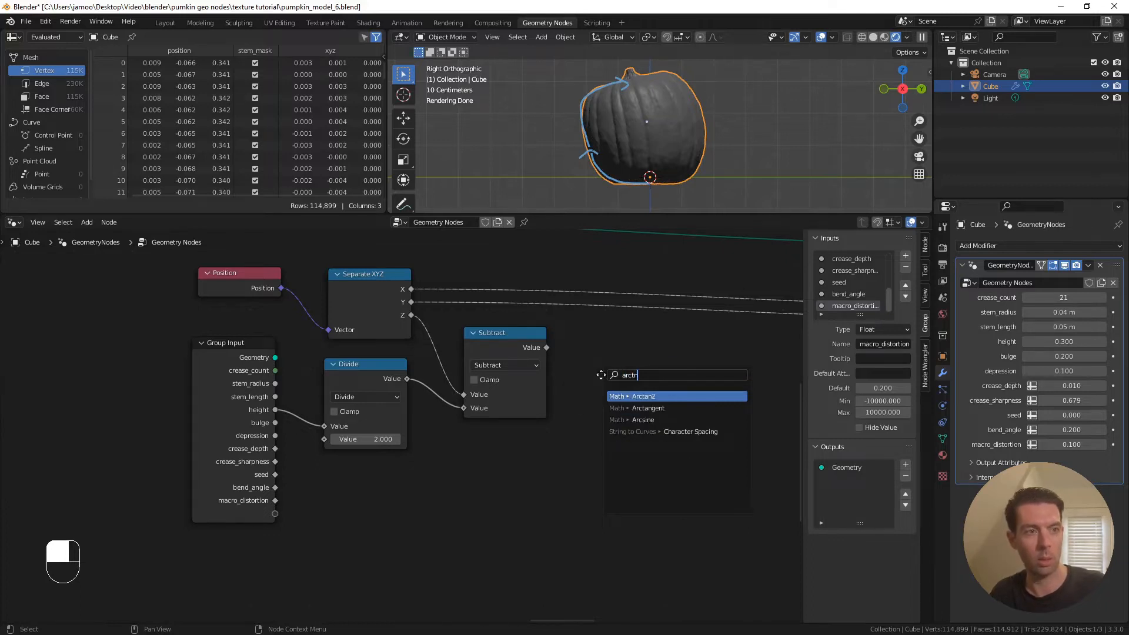
key("Return")
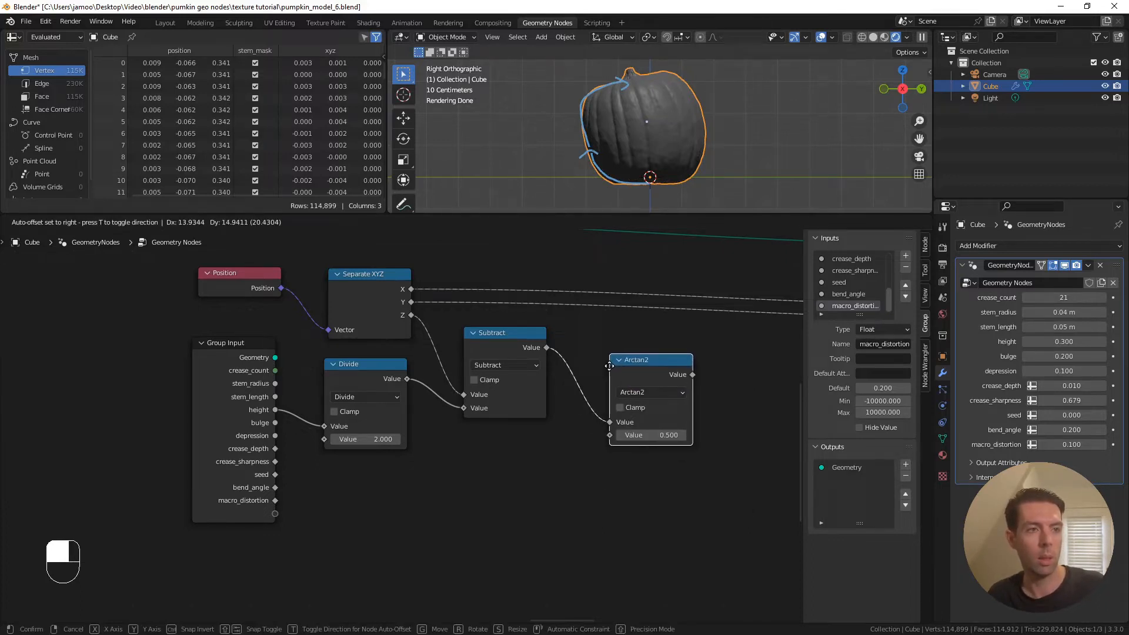
left_click(609, 366)
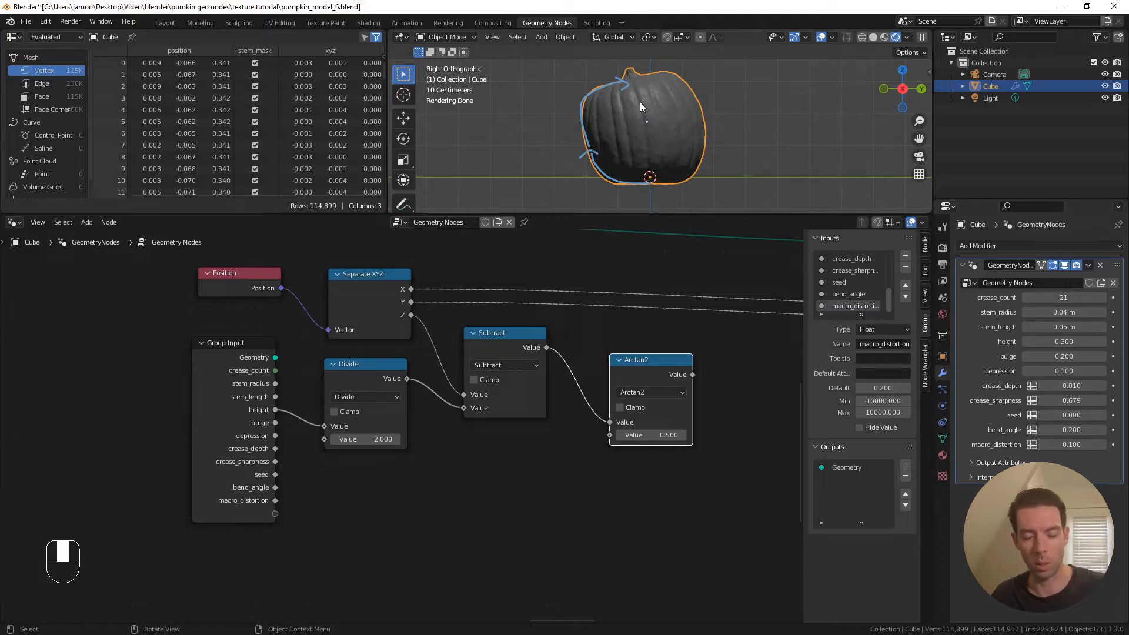
Annotate the radial distance from the pumpkin's rim to its centre in the top view, and clear the annotations
key("KP_7")
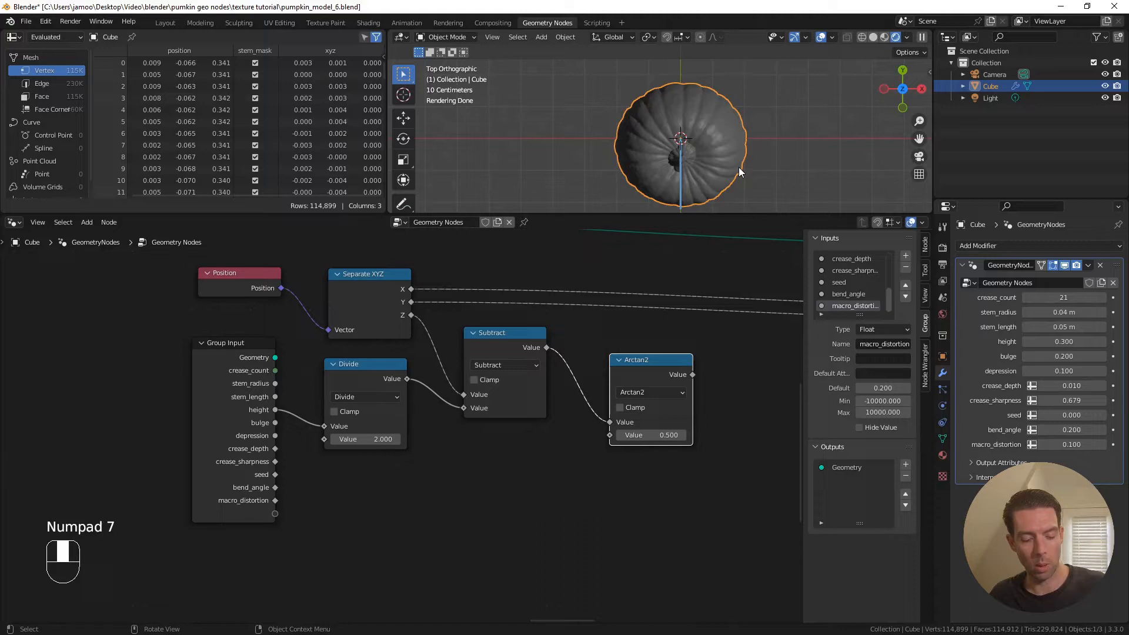
key("d")
mouse_move(741, 117)
left_mouse_down()
mouse_move(684, 150)
mouse_move(694, 150)
left_mouse_up()
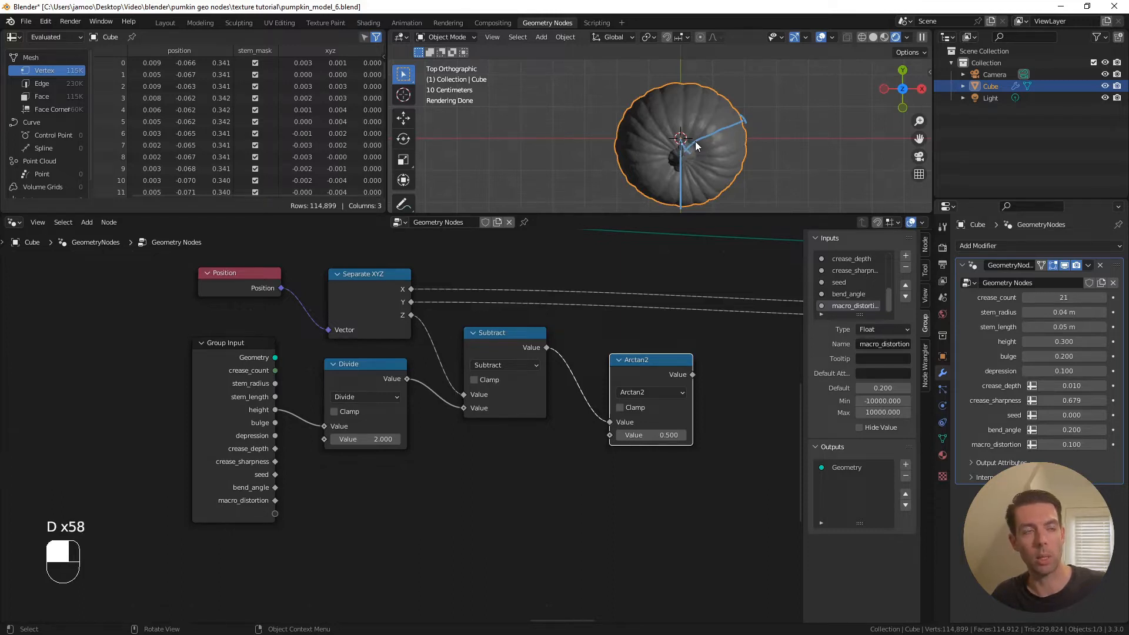
key("F5")
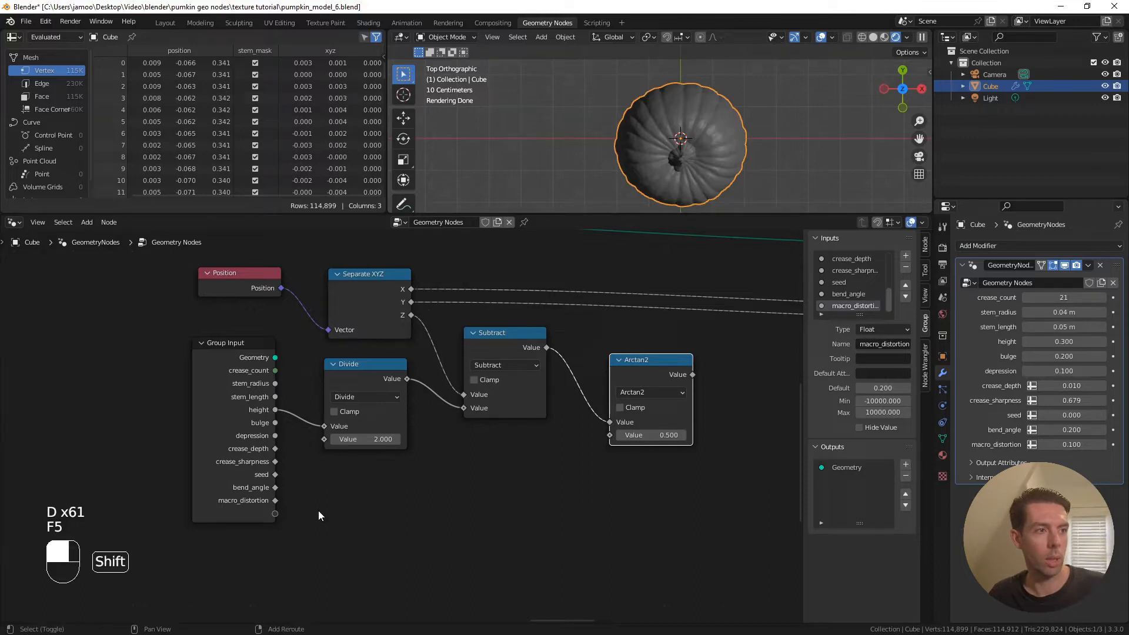
Add a Vector Math node fed by the Position output and set its operation to Multiply
middle_click_drag(318, 510, 323, 461, "shift")
left_click_drag(286, 241, 323, 465)
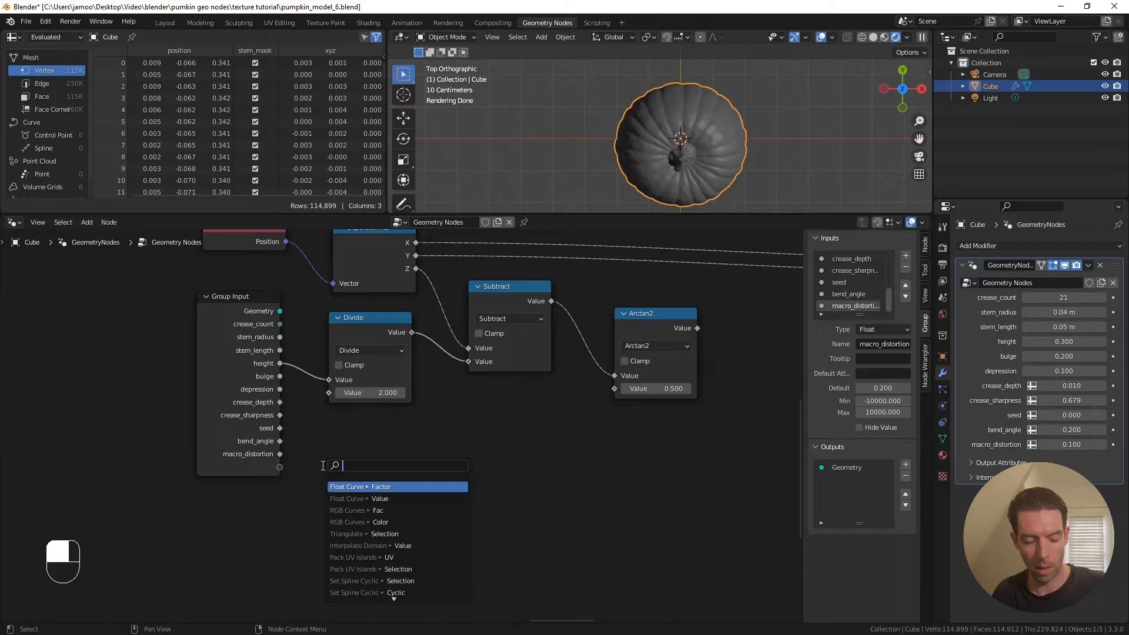
type("vec")
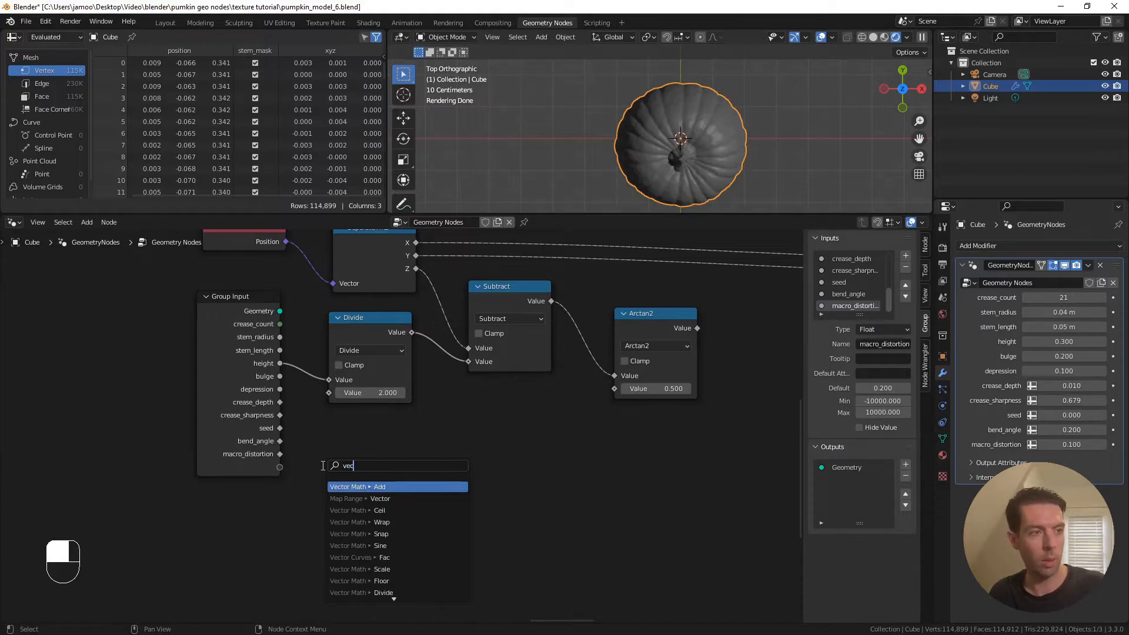
key("Return")
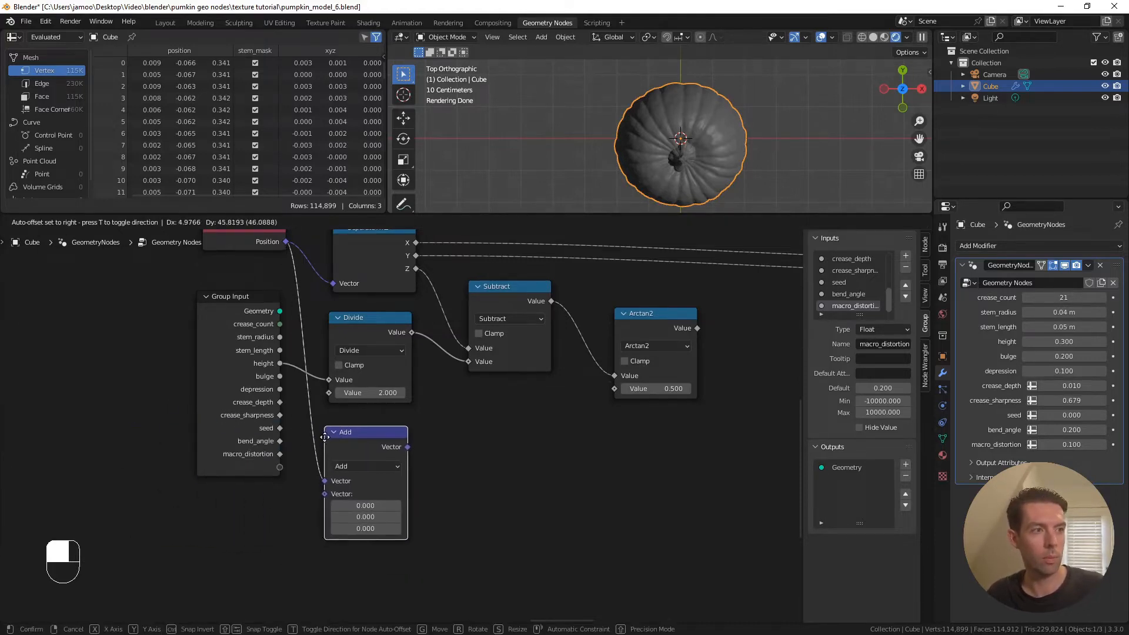
left_click(323, 434)
left_click(353, 463)
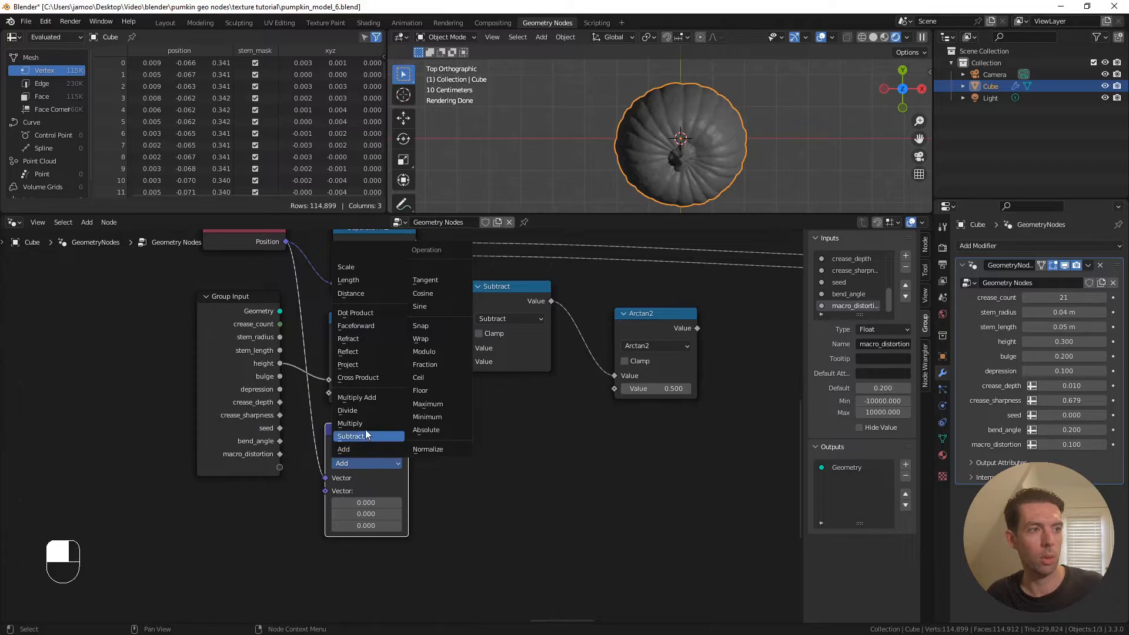
left_click(365, 426)
Set the vector Multiply node's X and Y multipliers to 1, leaving Z at 0
scroll(433, 471, "down", 1, "shift")
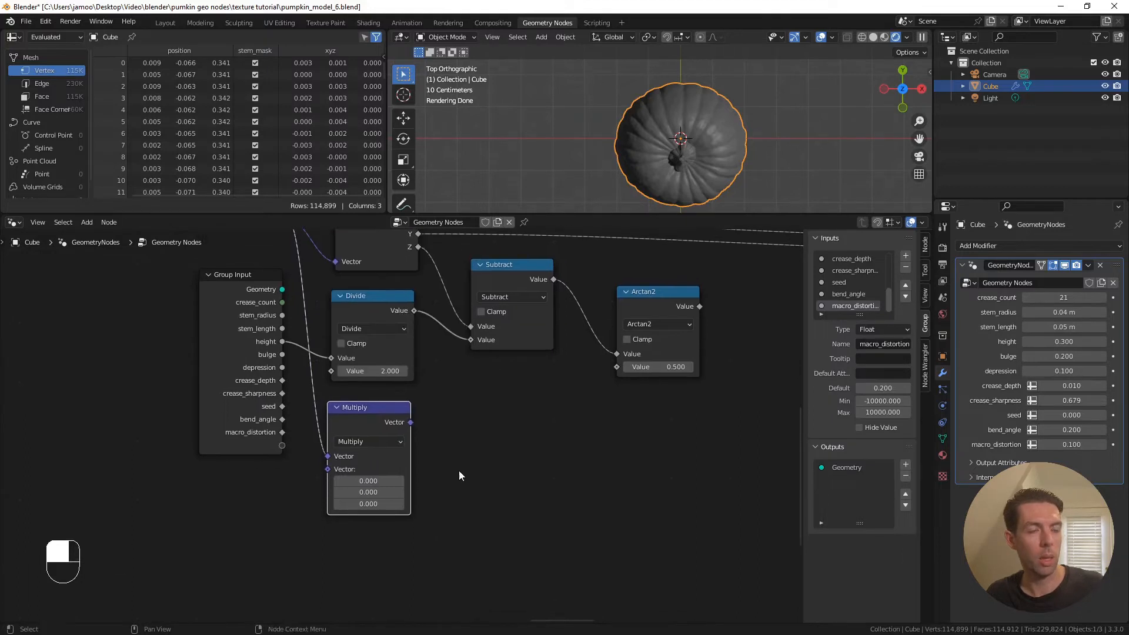
left_click(363, 481)
type("1")
key("Tab")
type("1")
key("Return")
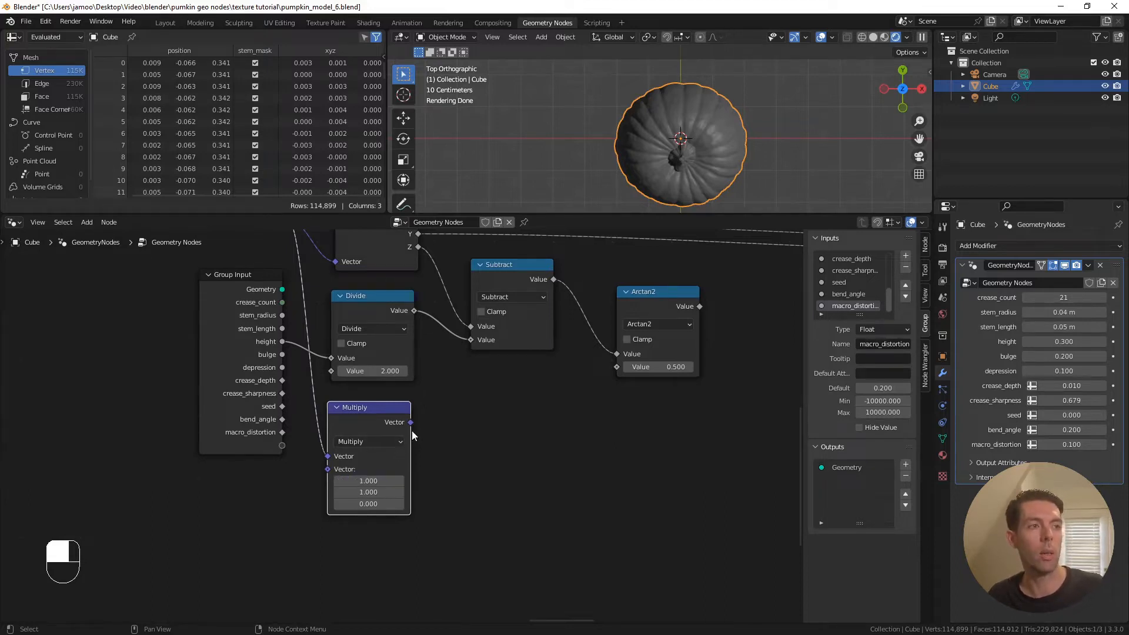
Add a Length vector math node fed by the Multiply result and link its value to Arctan2's second value
left_click_drag(410, 422, 446, 423)
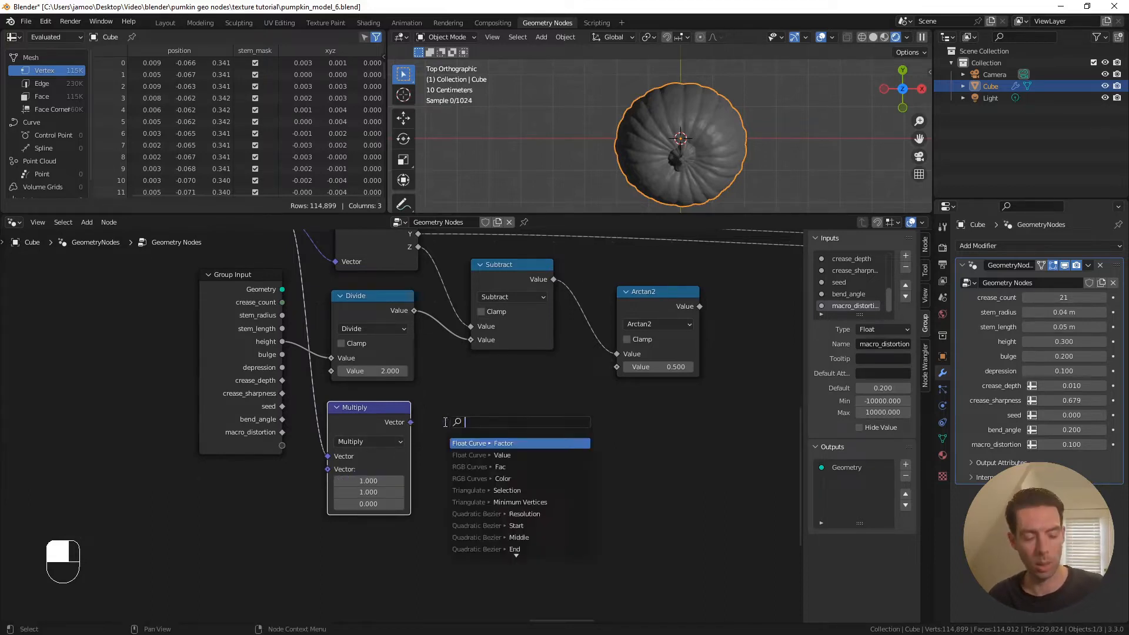
type("leng")
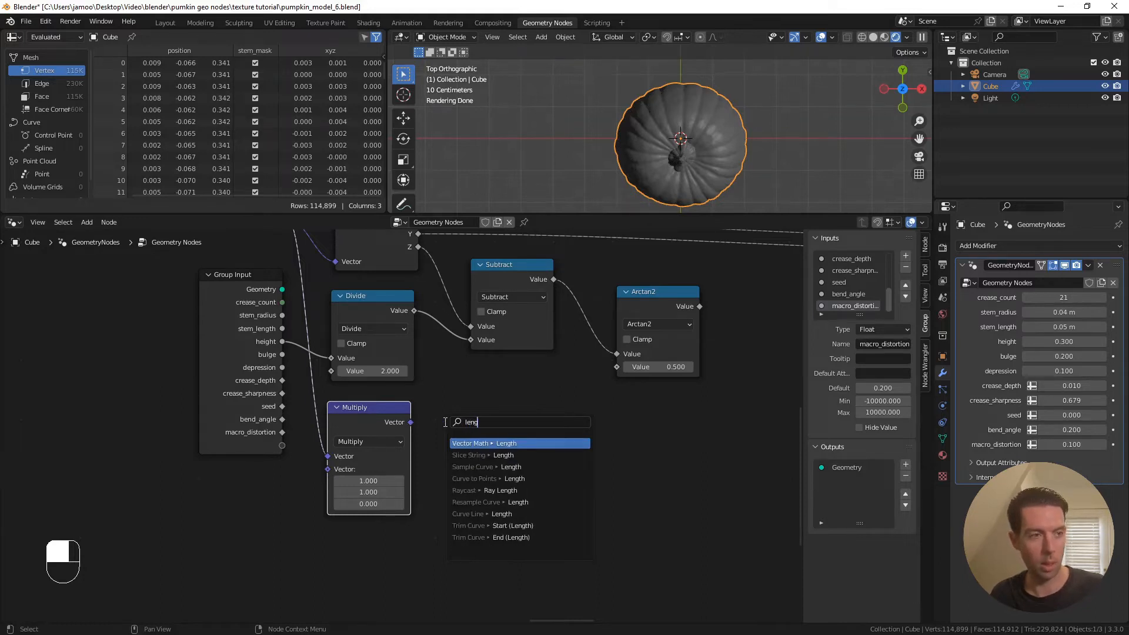
type("th")
key("Return")
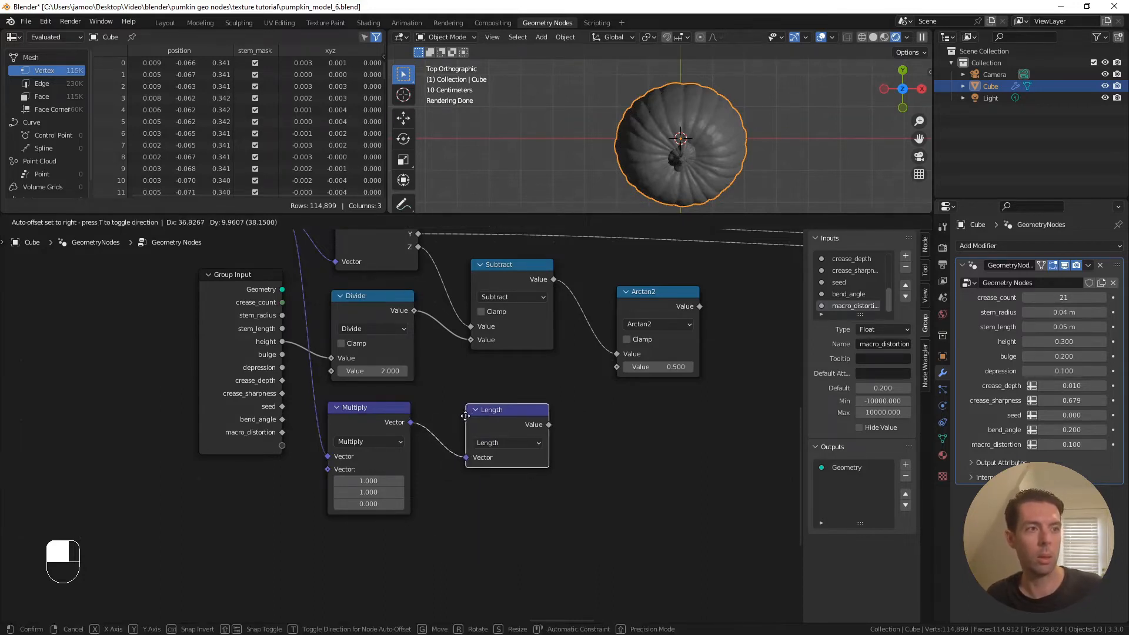
left_click(524, 399)
left_click_drag(548, 422, 620, 368)
Add a Map Range node with the Arctan2 result linked to its value
middle_click_drag(652, 408, 457, 429, "shift")
middle_click_drag(555, 380, 436, 373, "shift")
left_click_drag(396, 331, 438, 332)
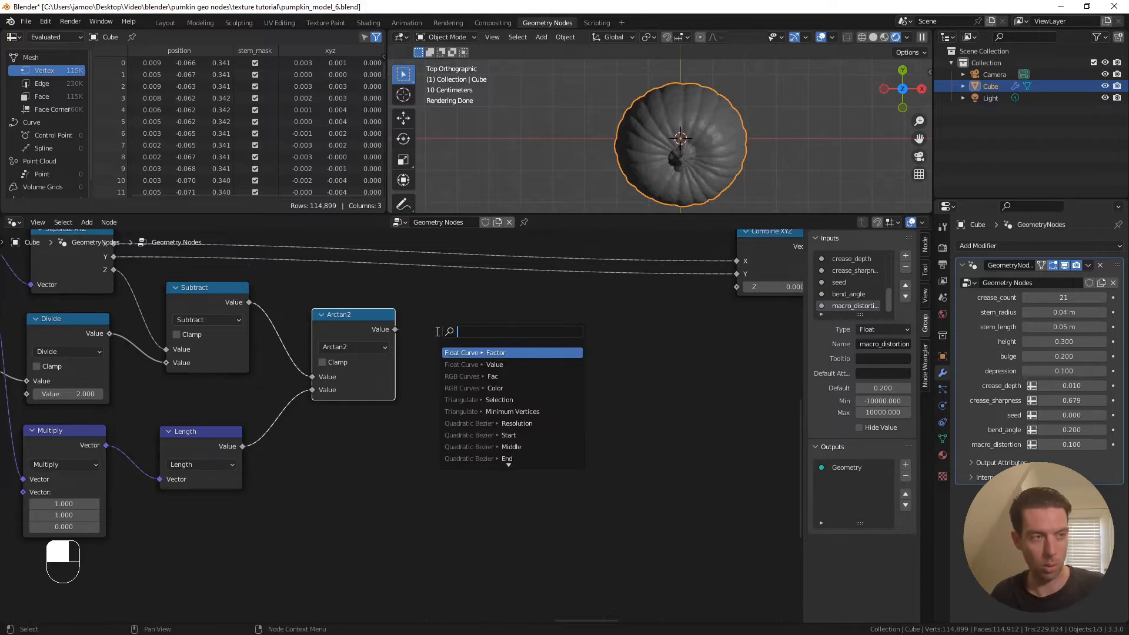
type("map ra")
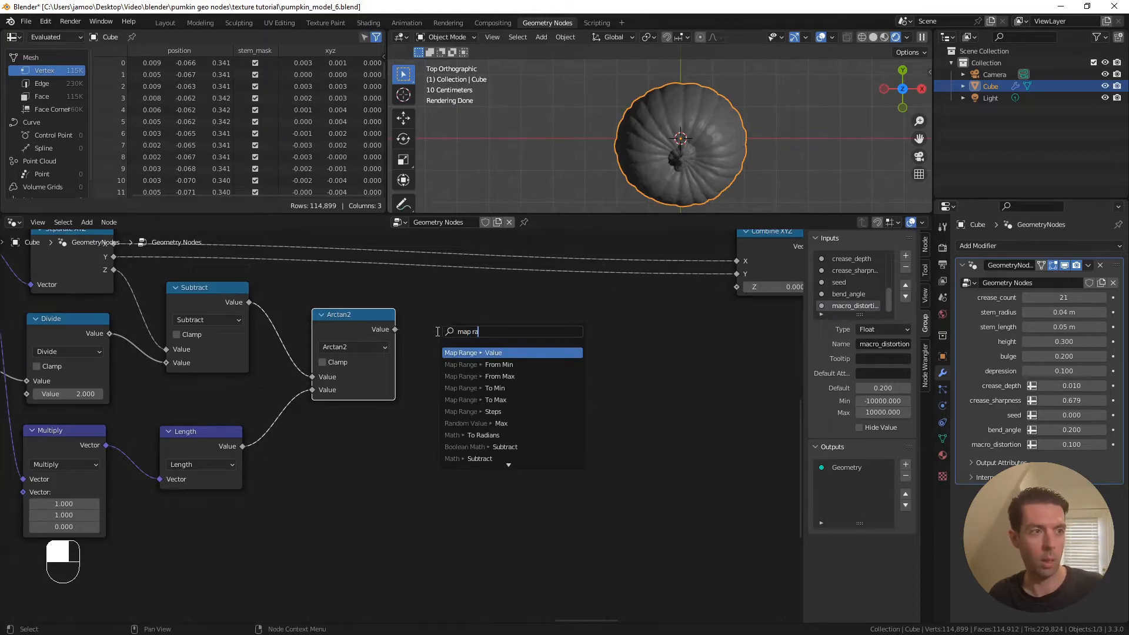
key("Return")
left_click(439, 326)
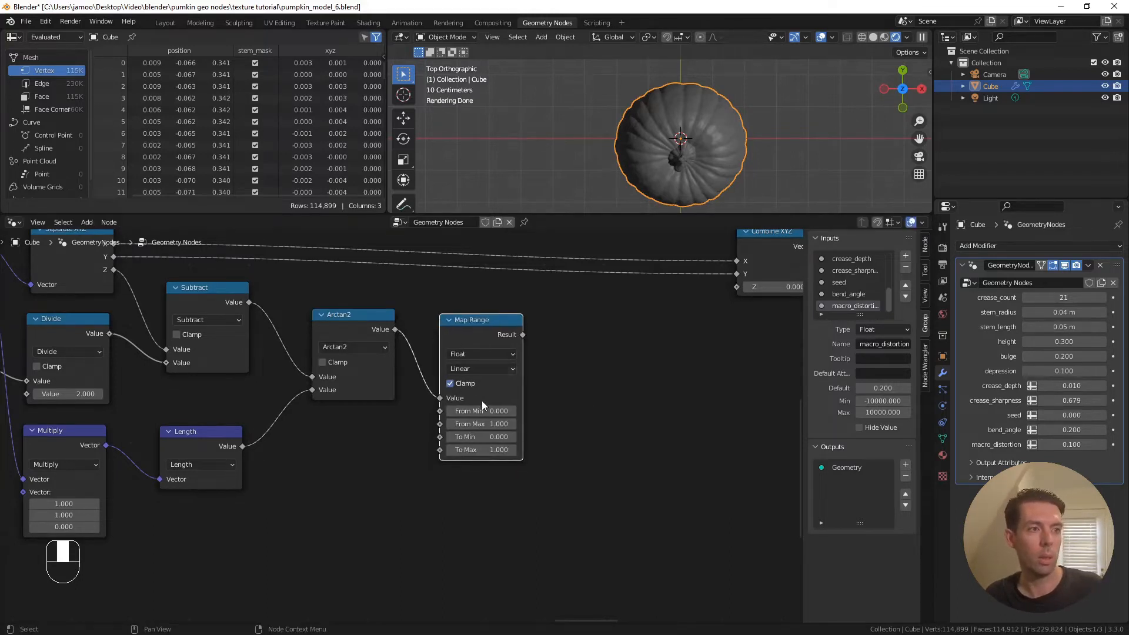
Set Map Range's From Min to -pi and From Max to pi, and link its result to Combine XYZ's Z
left_click(483, 410)
key("BackSpace")
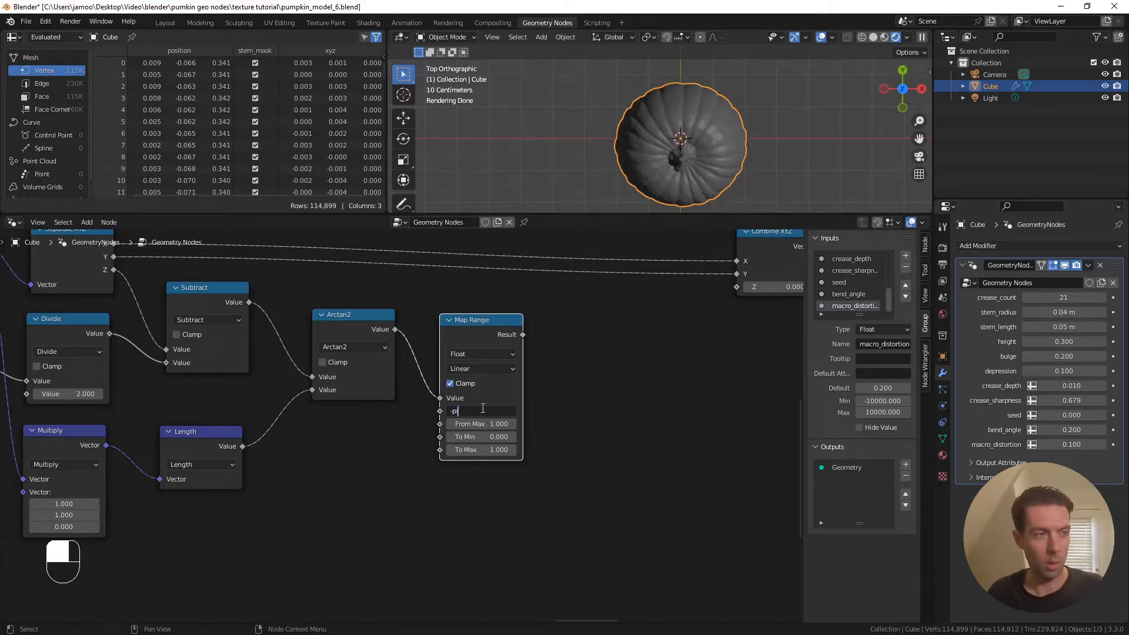
type("-pi")
key("Tab")
type("pi")
key("Return")
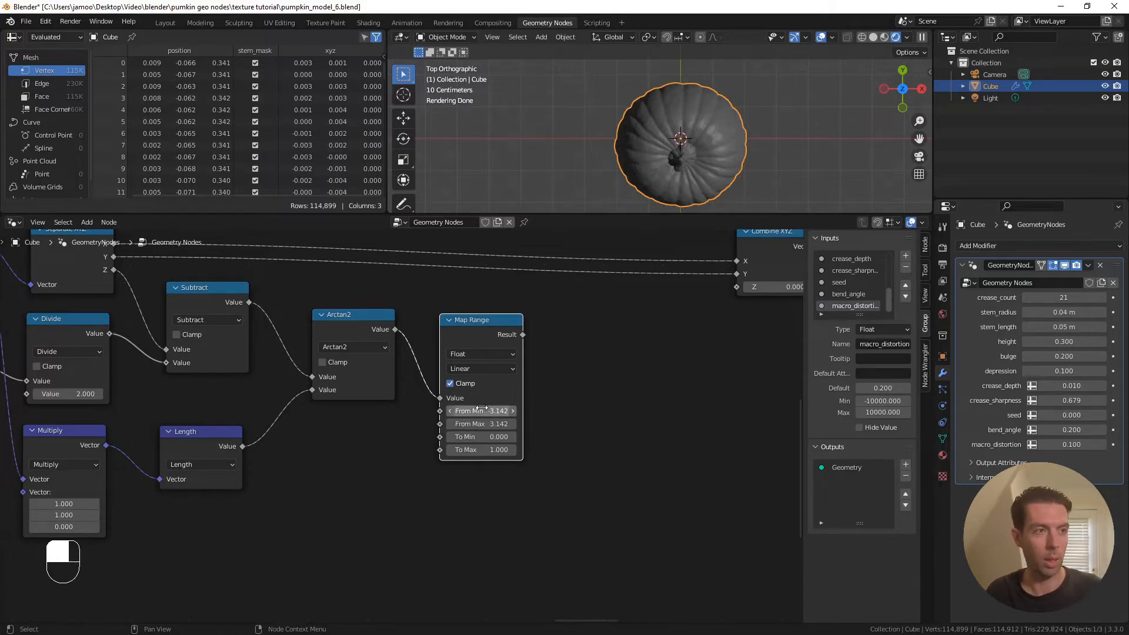
left_click(609, 374)
left_click_drag(523, 335, 739, 292)
Examine how the checker texture follows the pumpkin's surface and stem from above and from the sides
middle_click_drag(722, 175, 664, 127, "shift")
scroll(723, 146, "up", 1)
scroll(665, 137, "up", 1)
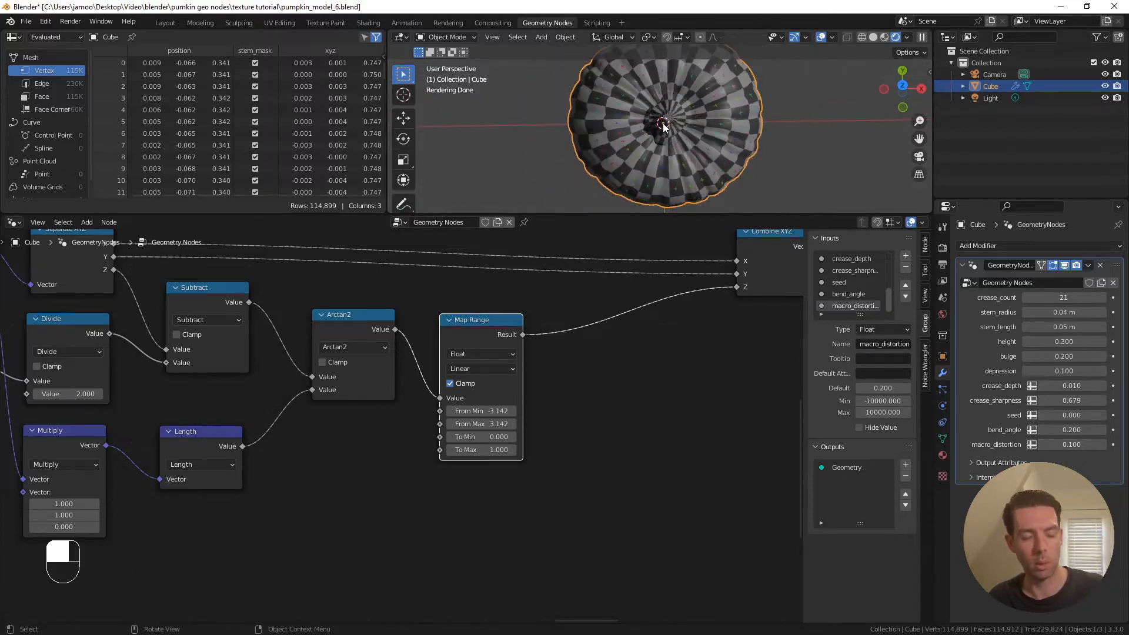
key("ctrl+alt+space")
scroll(575, 336, "up", 3)
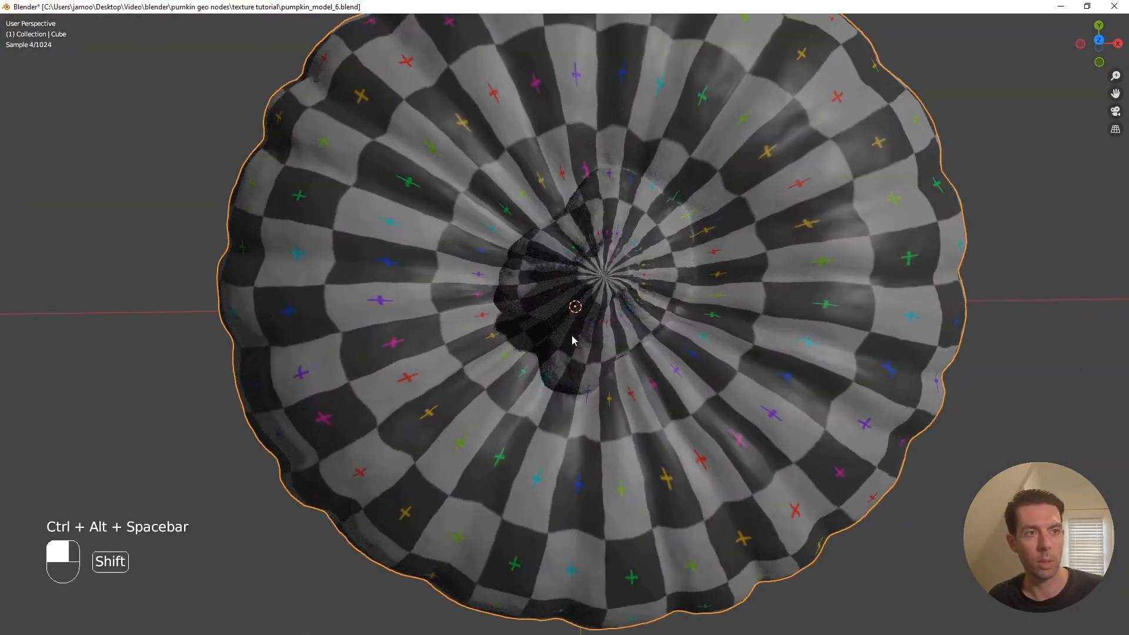
scroll(574, 340, "down", 2)
middle_click_drag(589, 280, 673, 239)
scroll(579, 168, "up", 2)
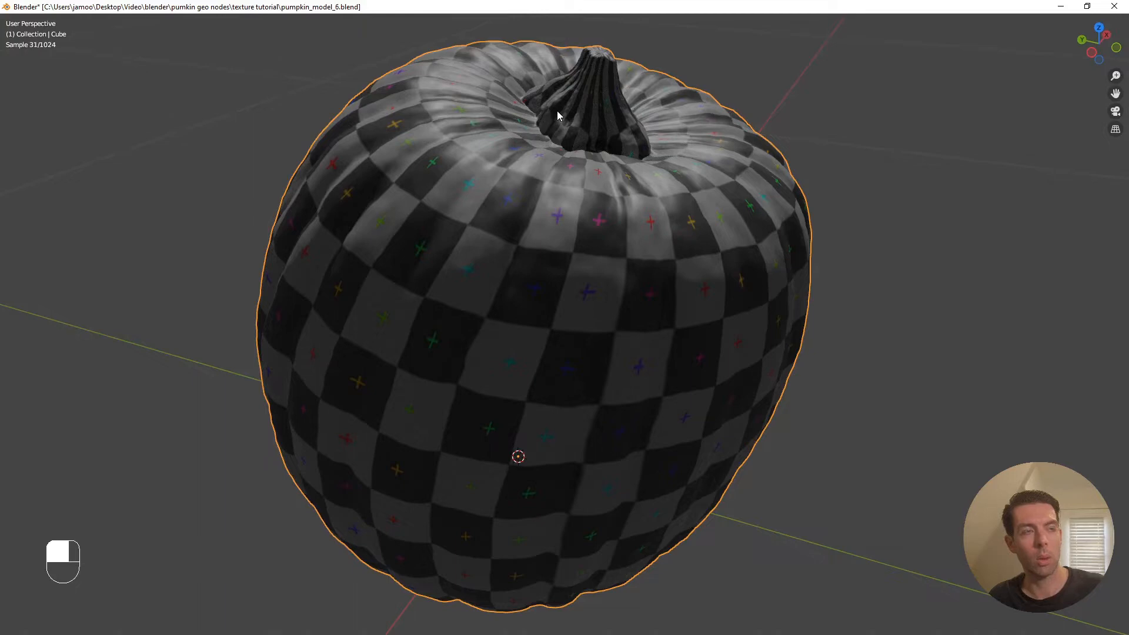
scroll(588, 121, "down", 3)
middle_click_drag(592, 118, 585, 159)
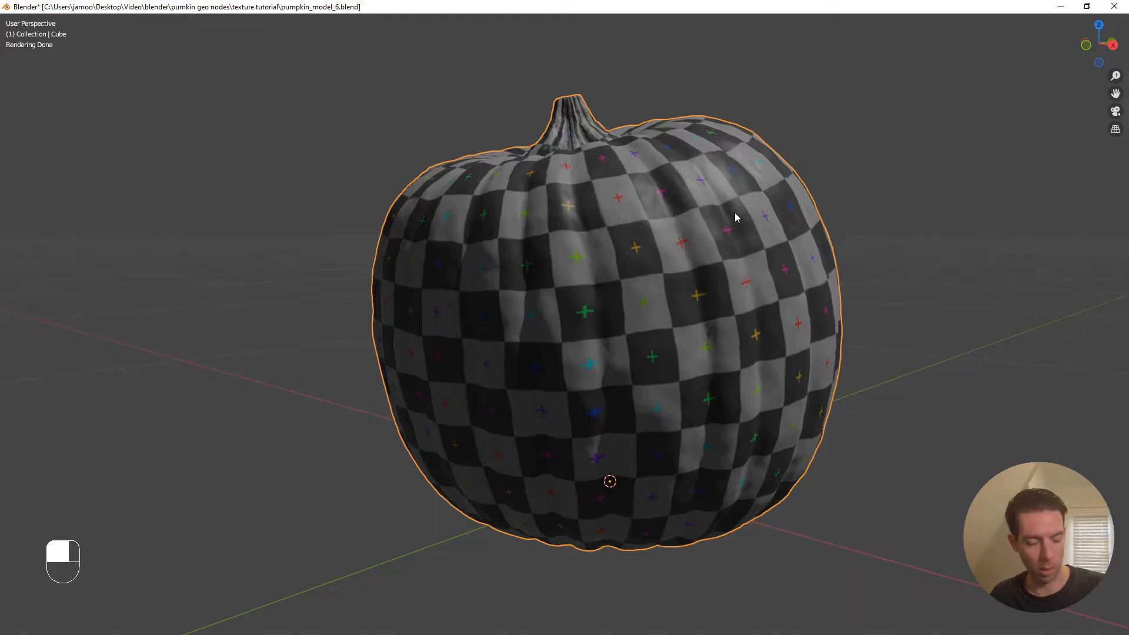
key("ctrl+alt+space")
Move the Position, Group Input and profile-angle math nodes closer to the Combine XYZ node
left_click_drag(100, 303, 451, 463)
key("g")
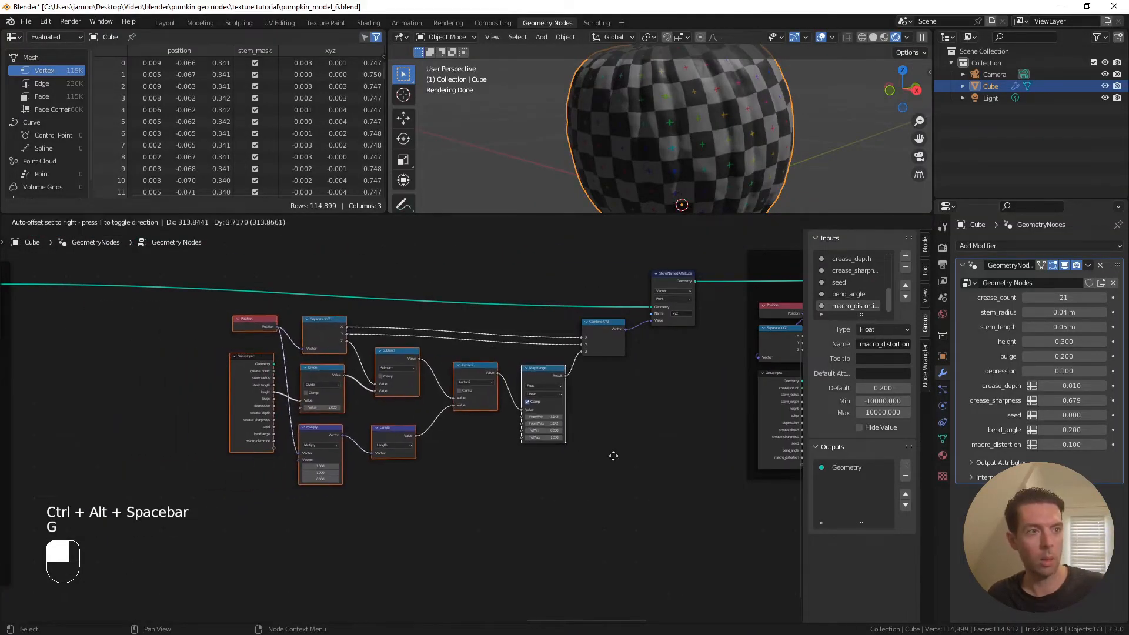
left_click(609, 449)
scroll(363, 364, "down", 1)
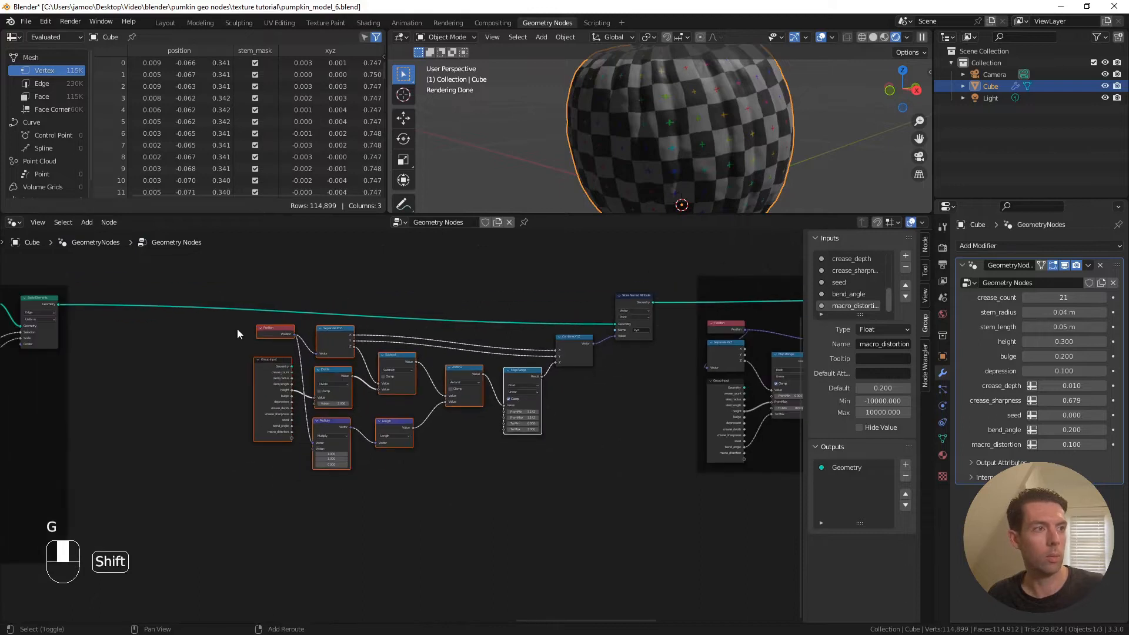
Frame the coordinate nodes together with Combine XYZ and Store Named Attribute, and label the frame xyz
left_click_drag(246, 276, 661, 492)
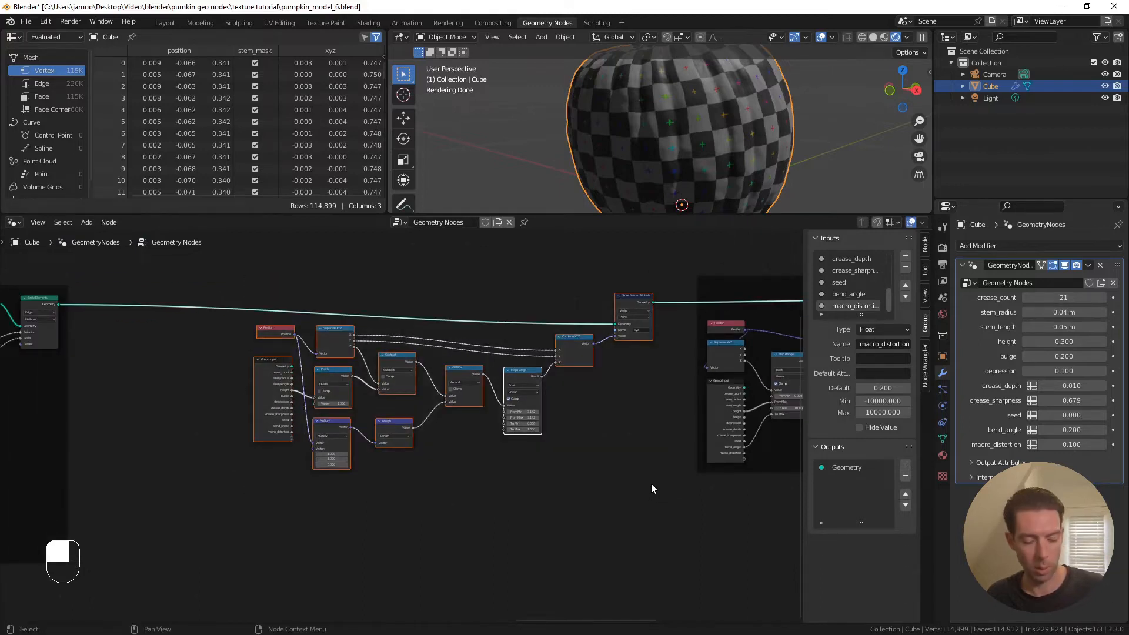
key("ctrl+j")
key("F2")
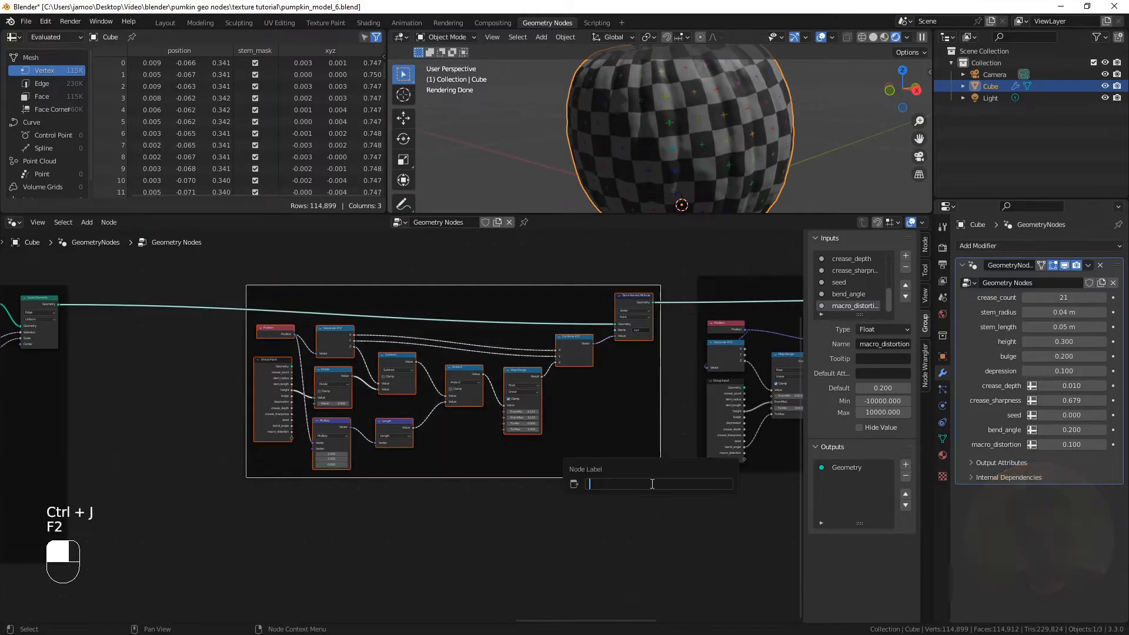
type("xyz")
key("Return")
key("ctrl+alt+space")
middle_click_drag(739, 400, 725, 428, "shift")
scroll(676, 376, "up", 5)
scroll(726, 435, "up", 1)
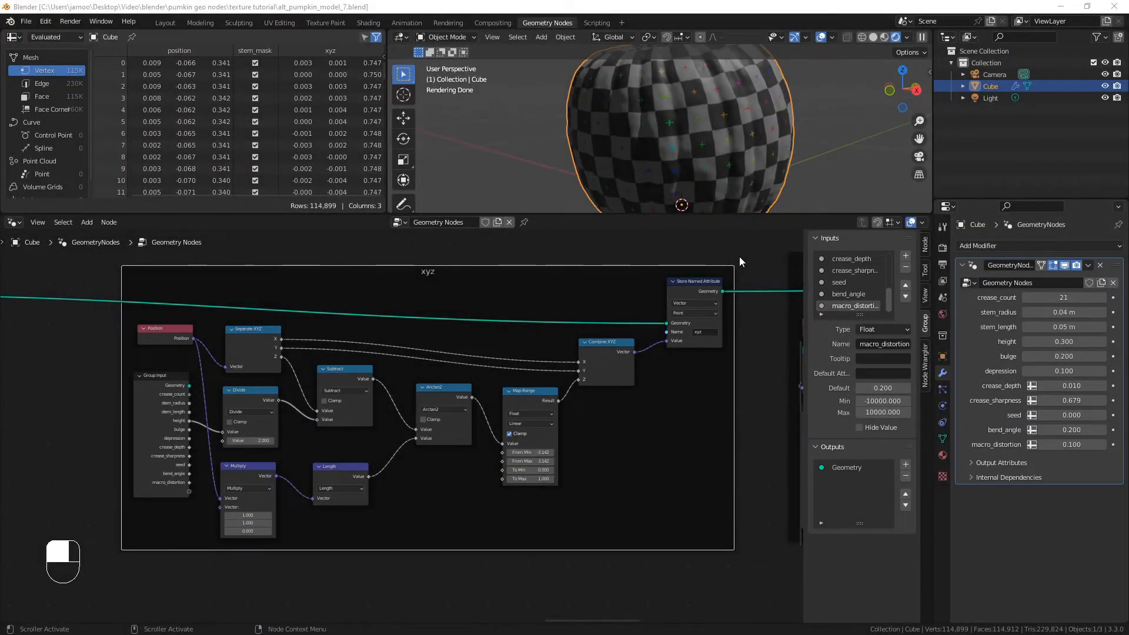
scroll(714, 131, "down", 1)
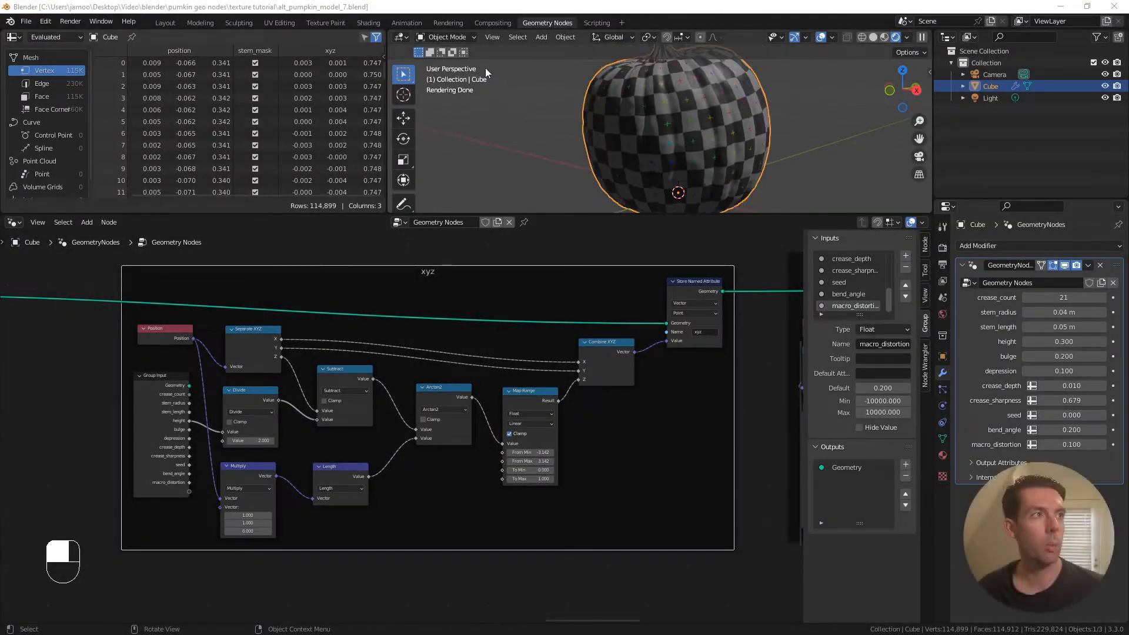
Switch to the Shading workspace and delete the texture node between Combine XYZ and the Principled BSDF
left_click(369, 23)
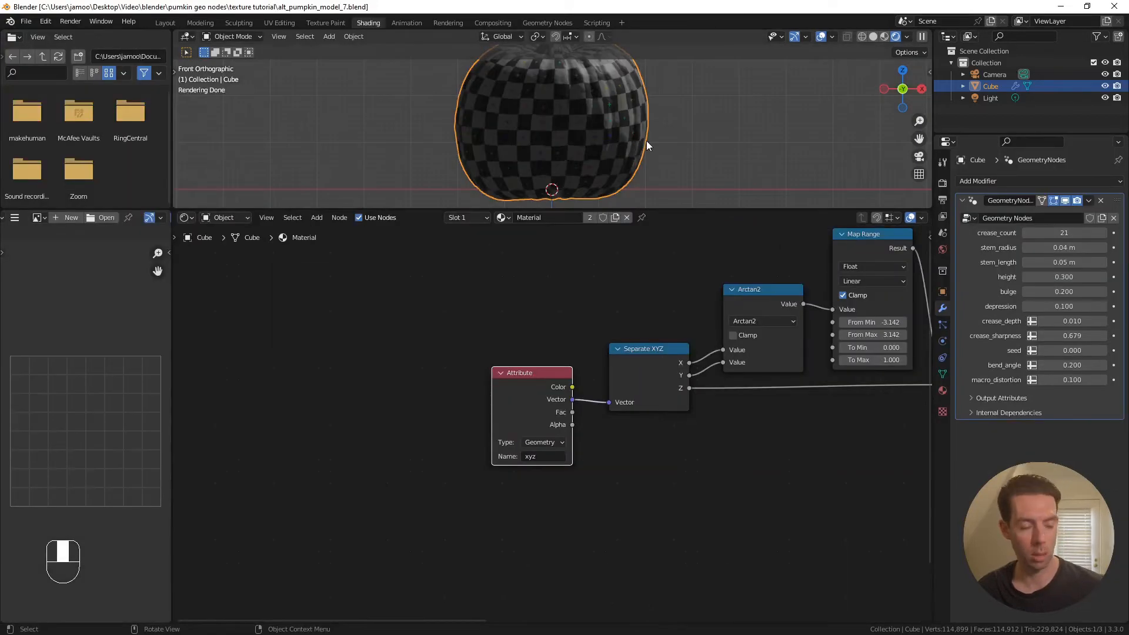
scroll(650, 140, "down", 1)
middle_click_drag(677, 123, 672, 127, "shift")
scroll(673, 132, "down", 1)
scroll(699, 281, "down", 4)
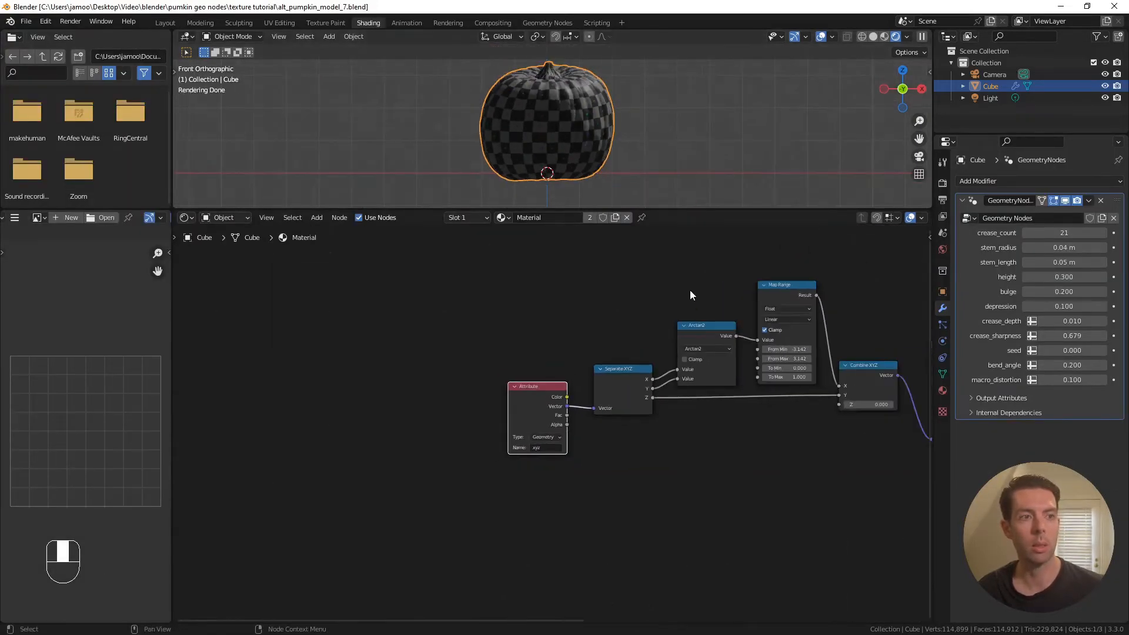
middle_click_drag(699, 282, 516, 283, "shift")
scroll(516, 282, "down", 1)
scroll(459, 316, "down", 1)
left_click(779, 358)
key("x")
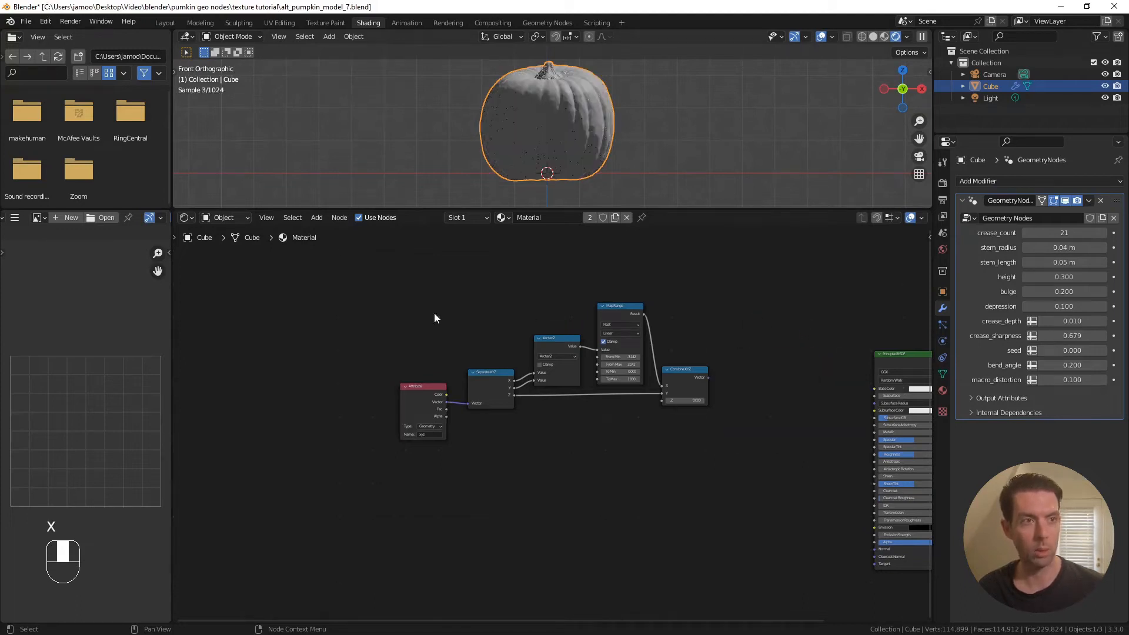
Move the Attribute-to-Combine XYZ node chain farther away from the Principled BSDF
left_click_drag(349, 300, 725, 466)
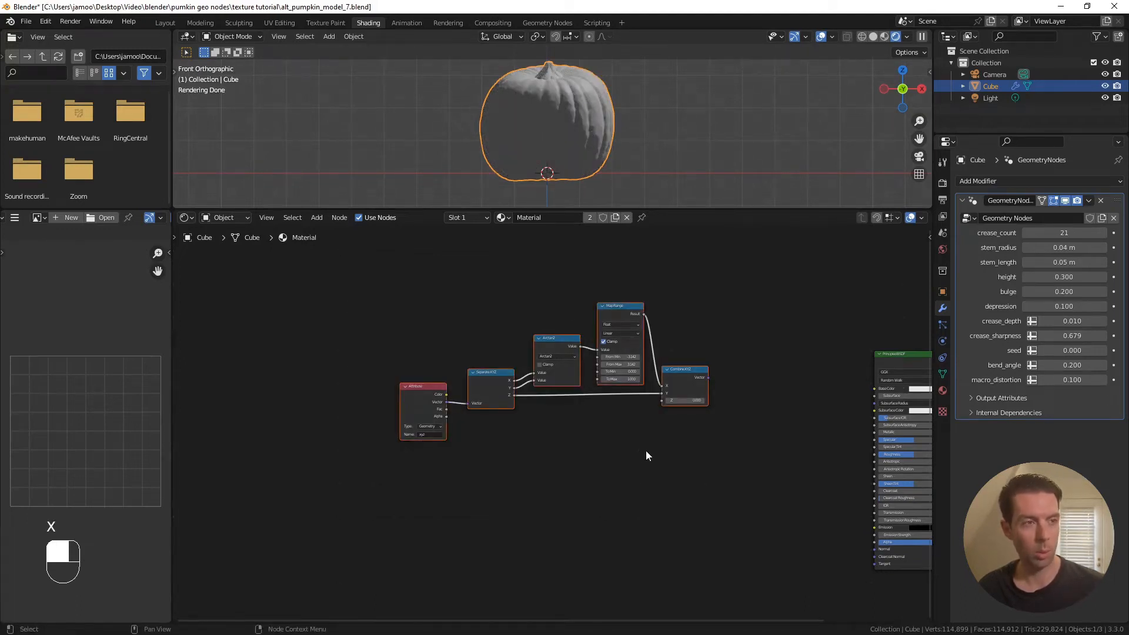
key("g")
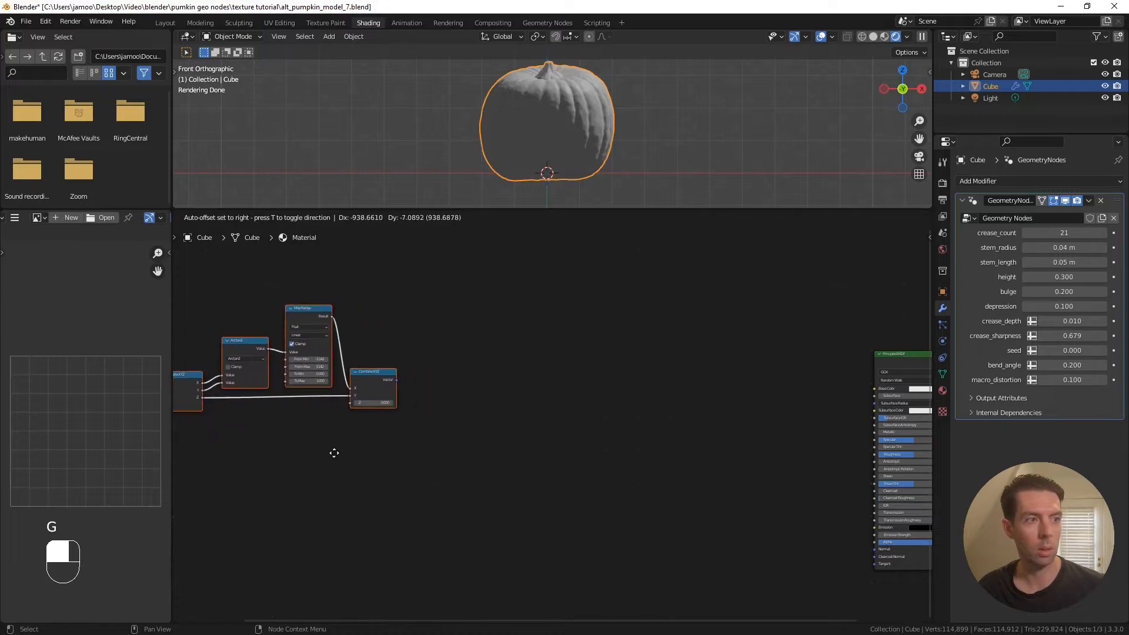
left_click(339, 448)
Frame the material's coordinate nodes and label the frame "pumkin coordinates"
middle_click_drag(343, 444, 548, 429)
scroll(548, 430, "up", 1)
left_click_drag(236, 274, 616, 454)
key("ctrl+j")
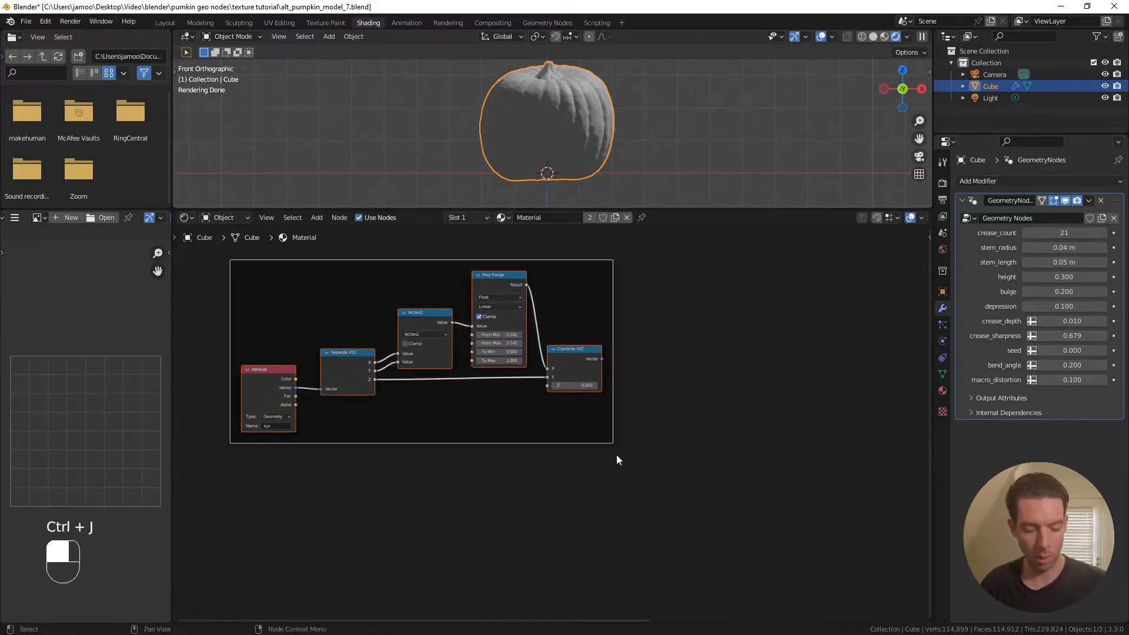
key("F2")
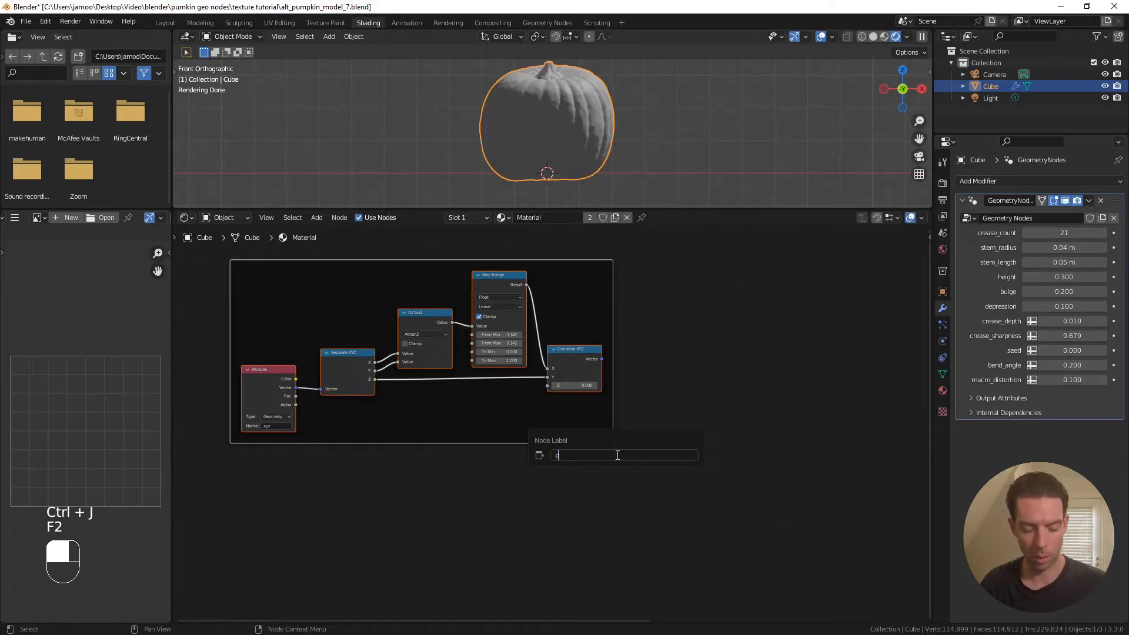
type("pumkin coo")
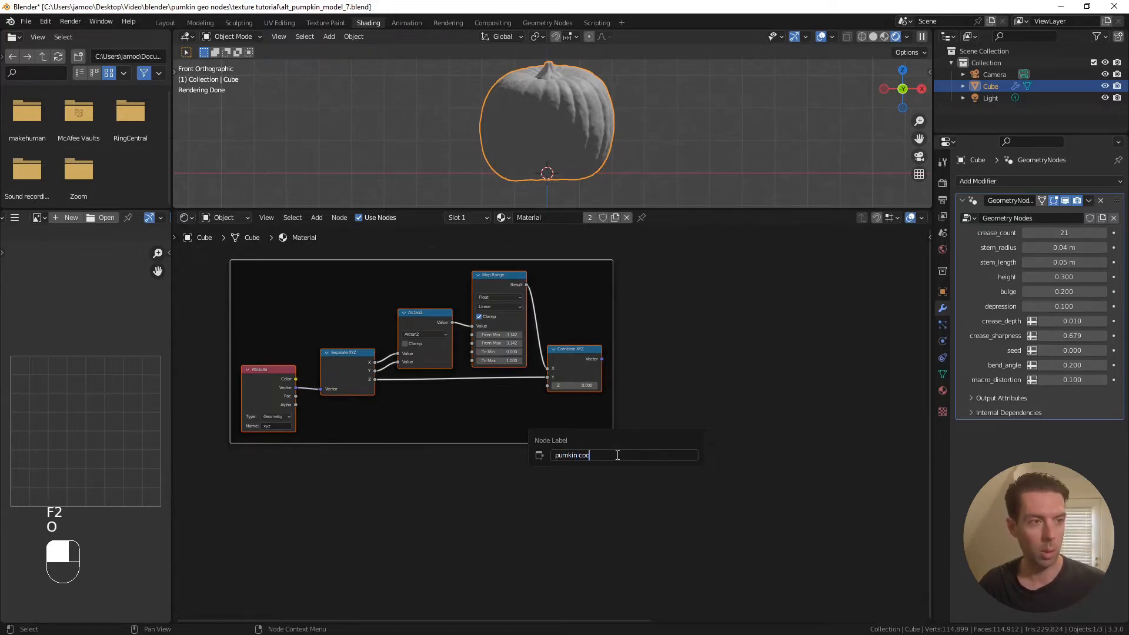
type("rdinates")
key("Return")
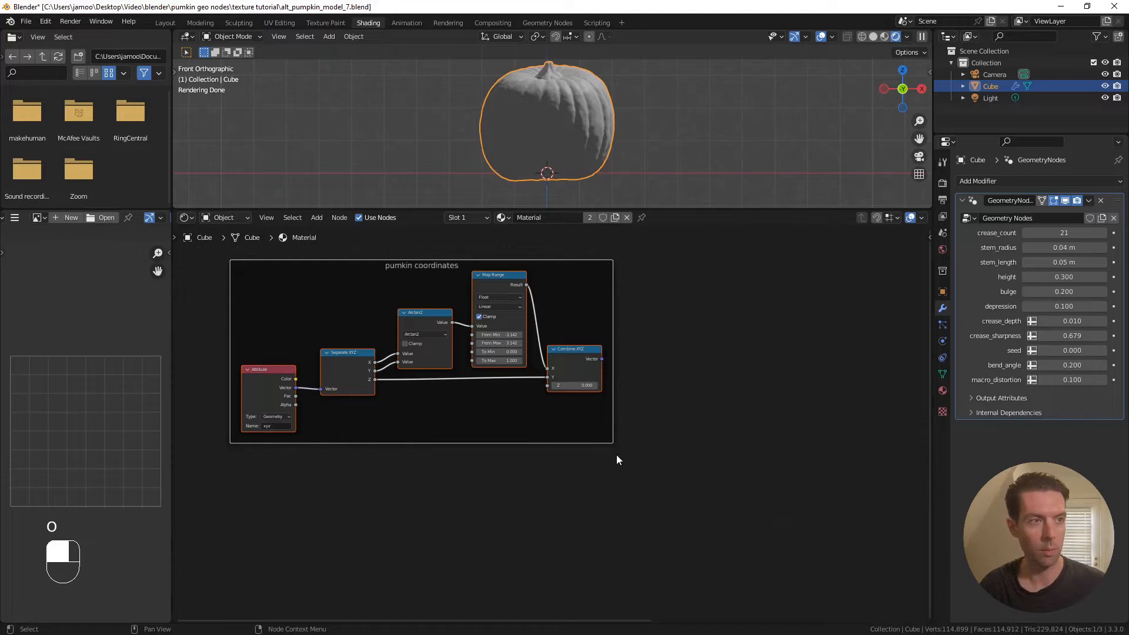
Bring up the pumpkin reference photos over the node editor and examine their surface colours and patterns
middle_click_drag(506, 413, 406, 416)
scroll(479, 379, "down", 1)
middle_click_drag(487, 359, 441, 365)
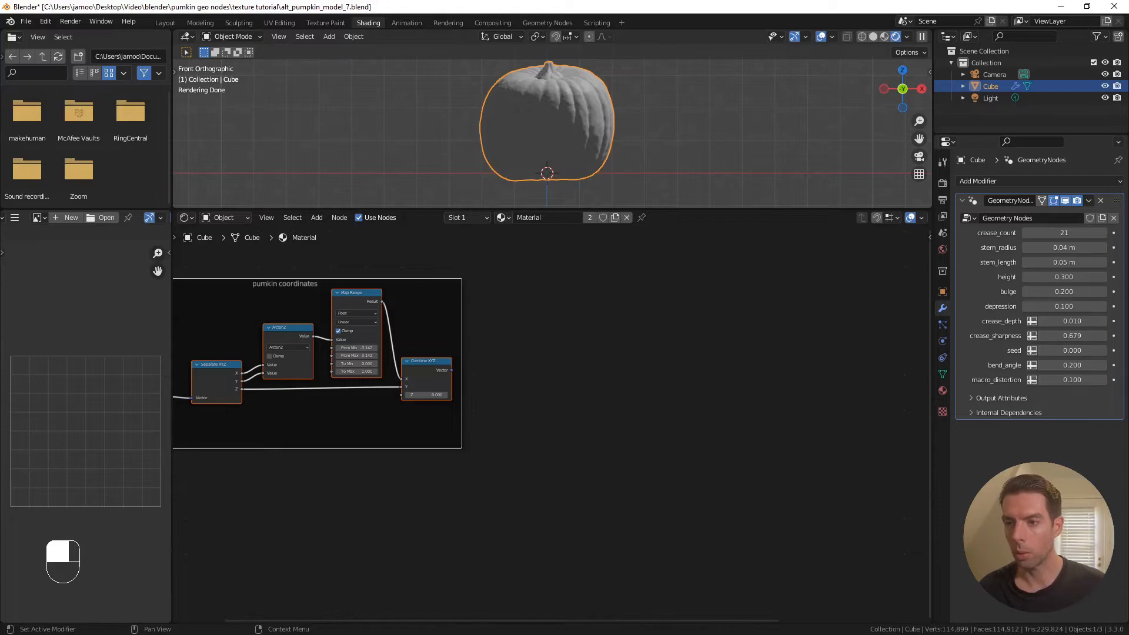
right_click_drag(1128, 424, 784, 451)
scroll(446, 361, "up", 4)
scroll(516, 343, "down", 2)
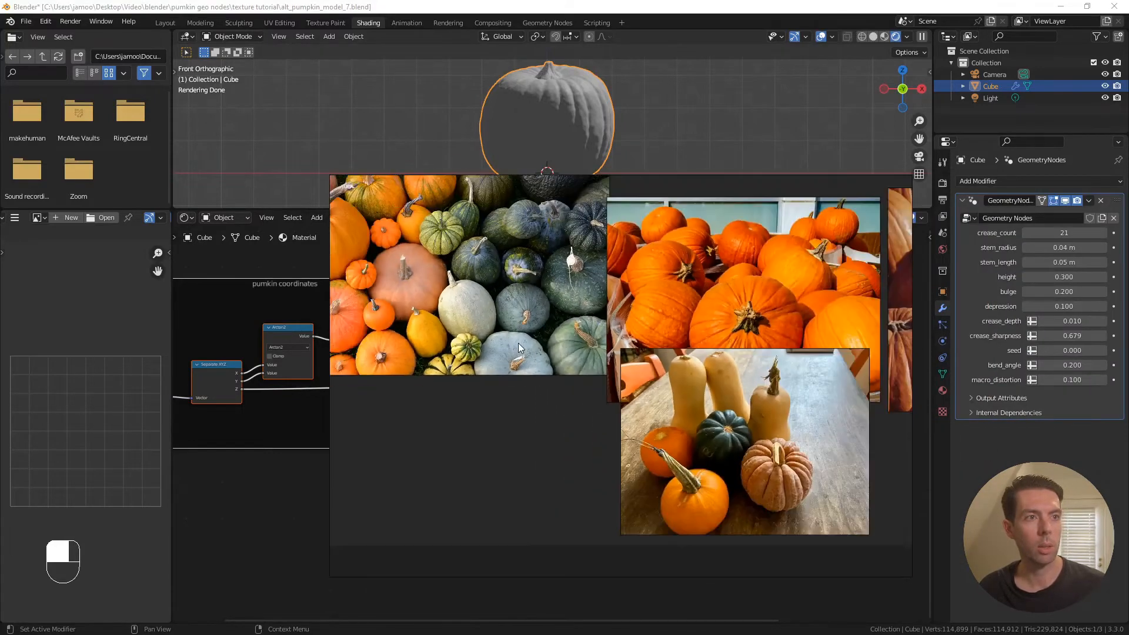
Examine the skin colours and patterns in the mixed-pumpkin reference photo more closely
scroll(579, 384, "up", 2)
scroll(617, 405, "down", 2)
scroll(618, 405, "up", 3)
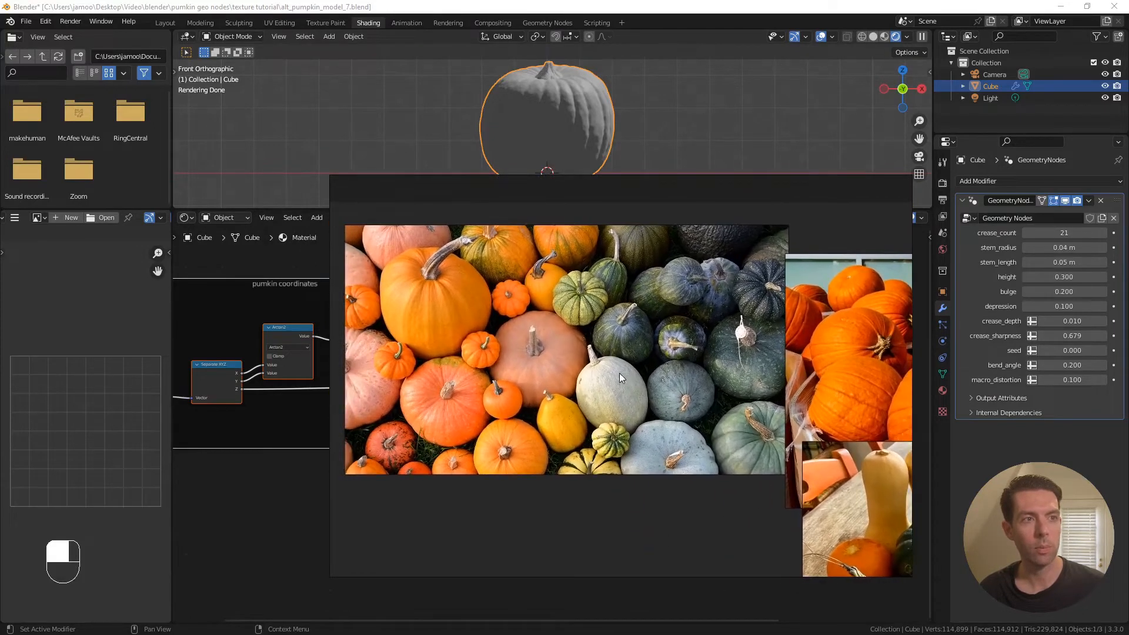
scroll(642, 349, "up", 1)
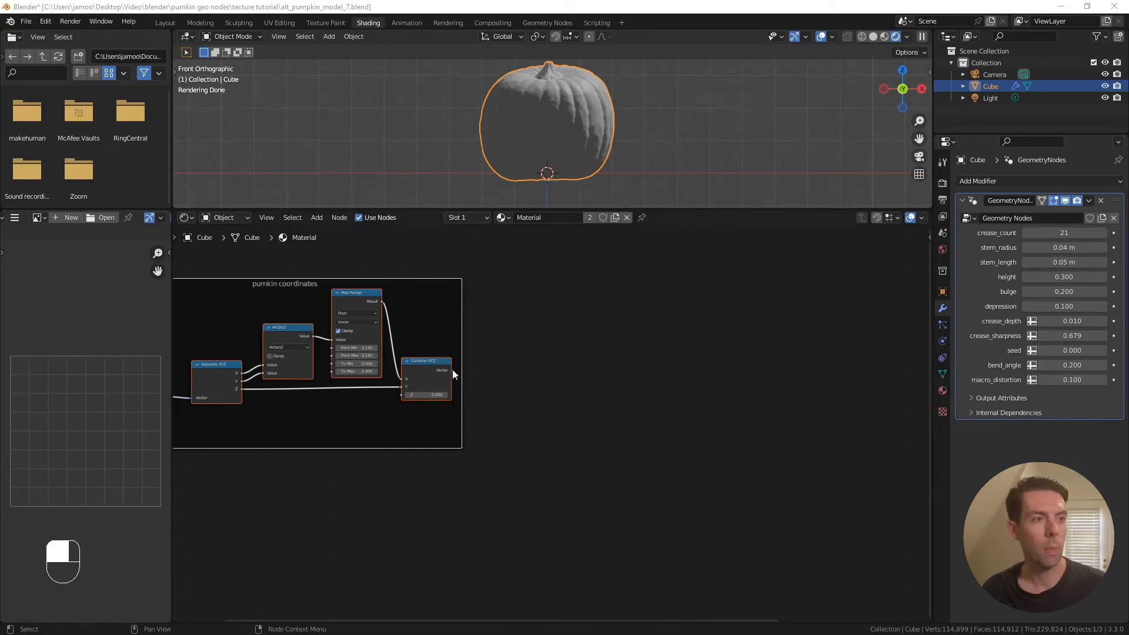
Add a Musgrave Texture node fed by the Combine XYZ vector output, outside the coordinates frame
left_click_drag(450, 370, 598, 321)
type("mus")
key("Return")
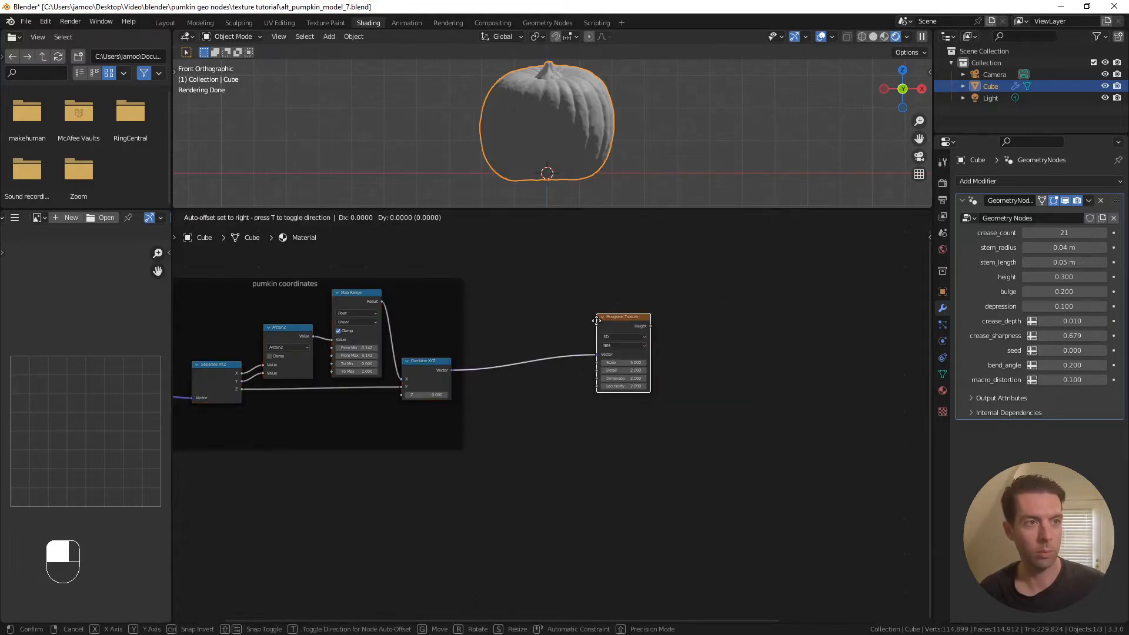
left_click(599, 290)
Set the Musgrave Texture's Detail to 10 and preview its output on the pumpkin
scroll(644, 302, "up", 3)
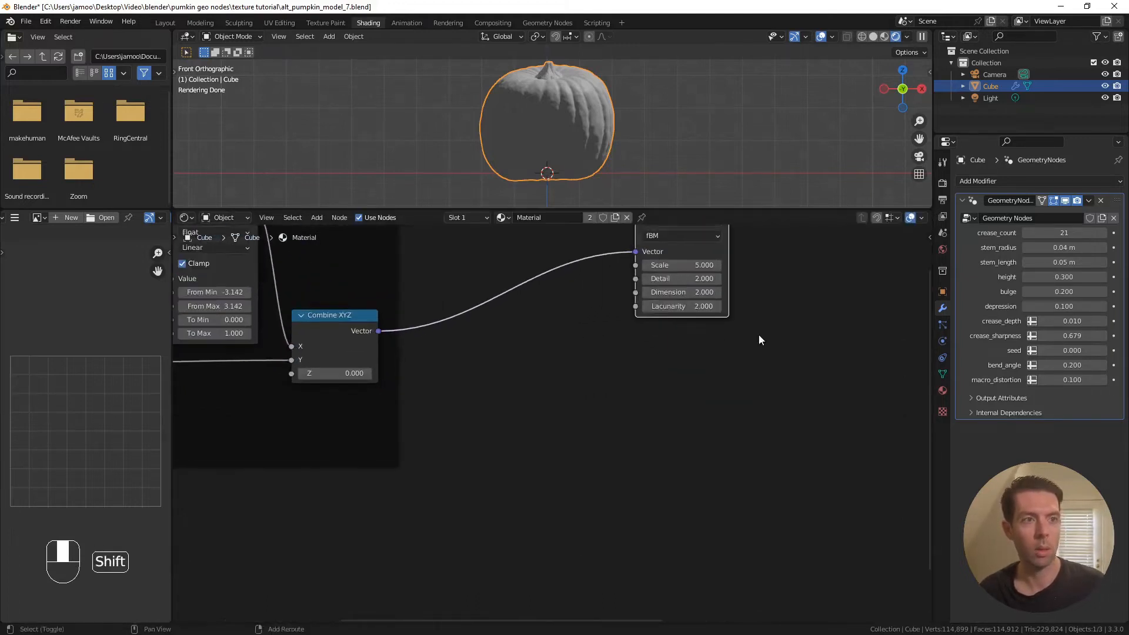
middle_click_drag(698, 384, 582, 459, "shift")
middle_click_drag(671, 360, 657, 390, "shift")
scroll(658, 390, "up", 2)
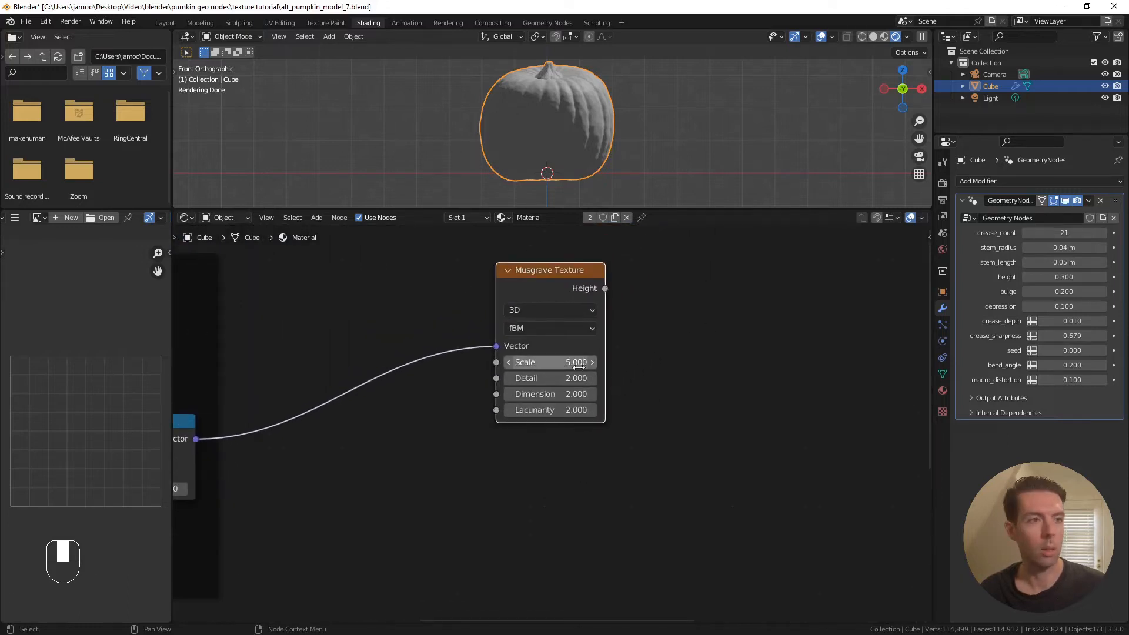
left_click(561, 379)
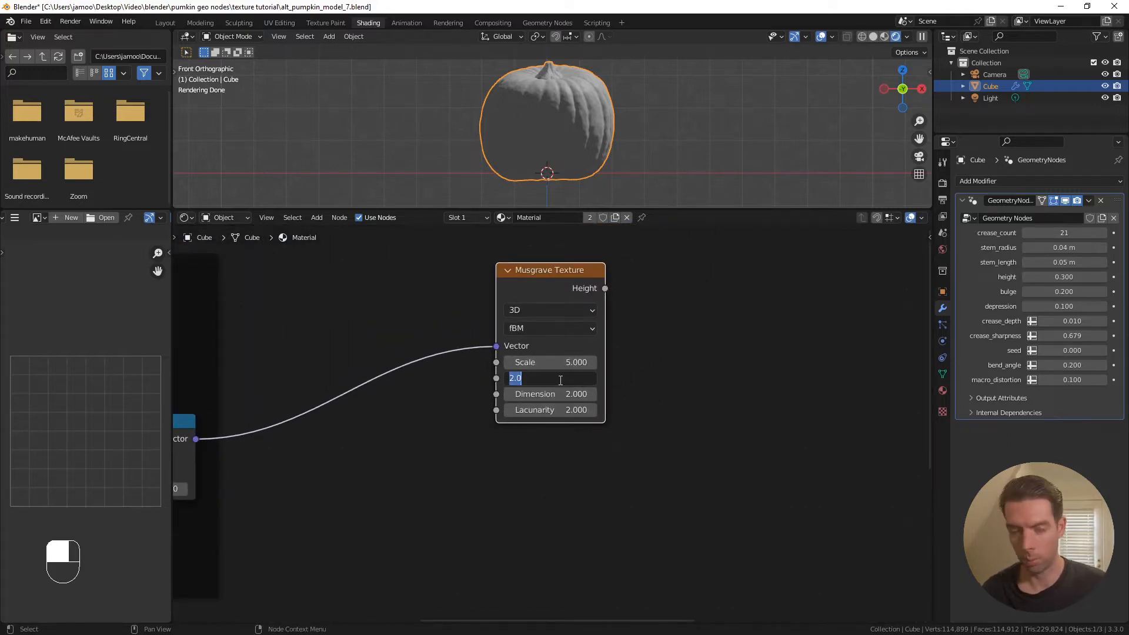
type("10")
key("Return")
left_click(574, 274, "ctrl+shift")
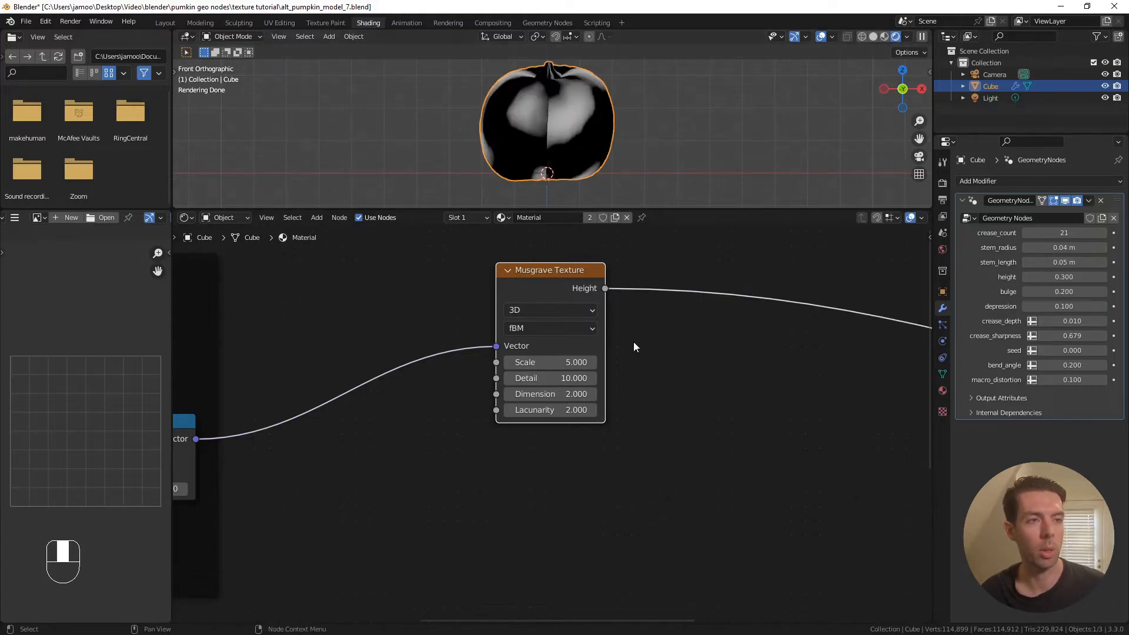
Set the Musgrave Texture's Dimension to 0.01
left_click(551, 394)
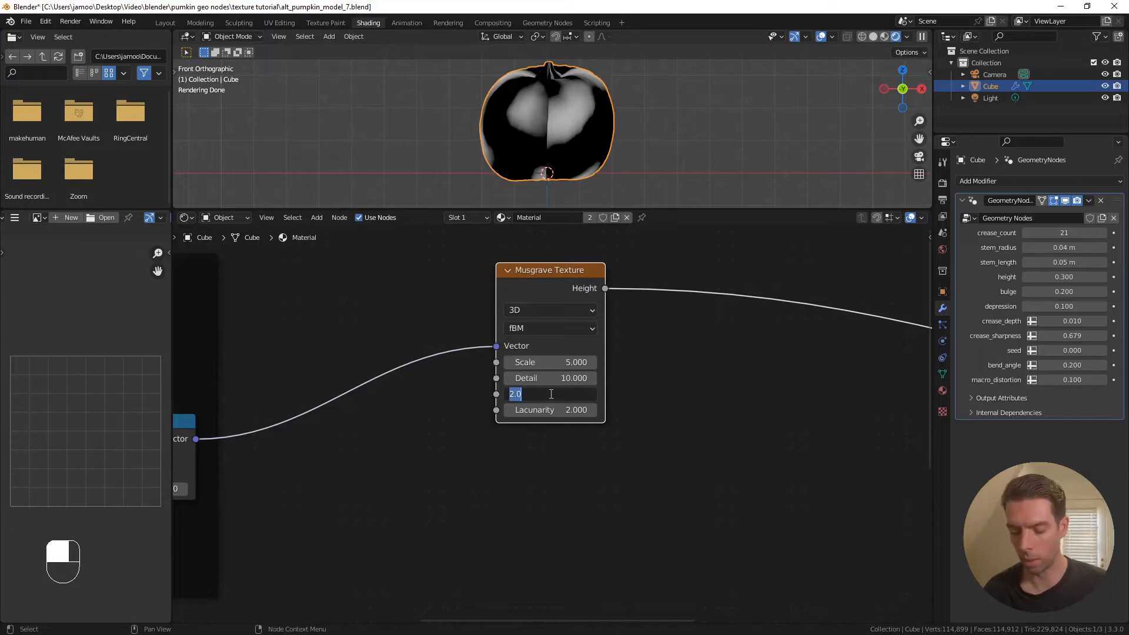
type(".01")
key("Return")
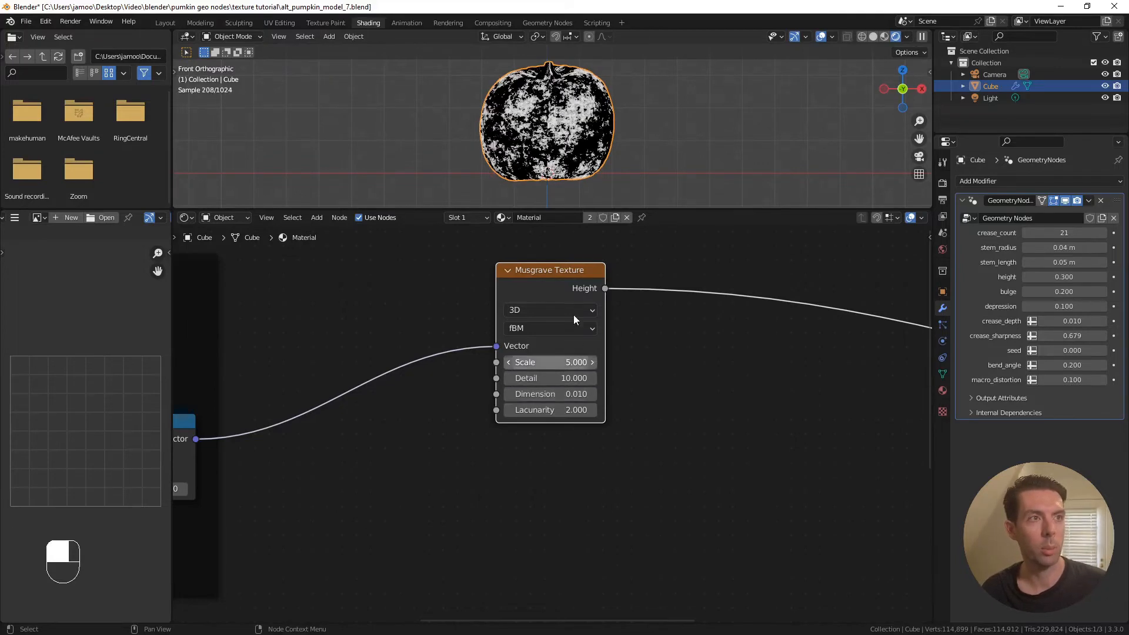
Examine the Musgrave pattern on the pumpkin from above and from several sides
middle_click_drag(550, 109, 617, 131)
key("KP_7")
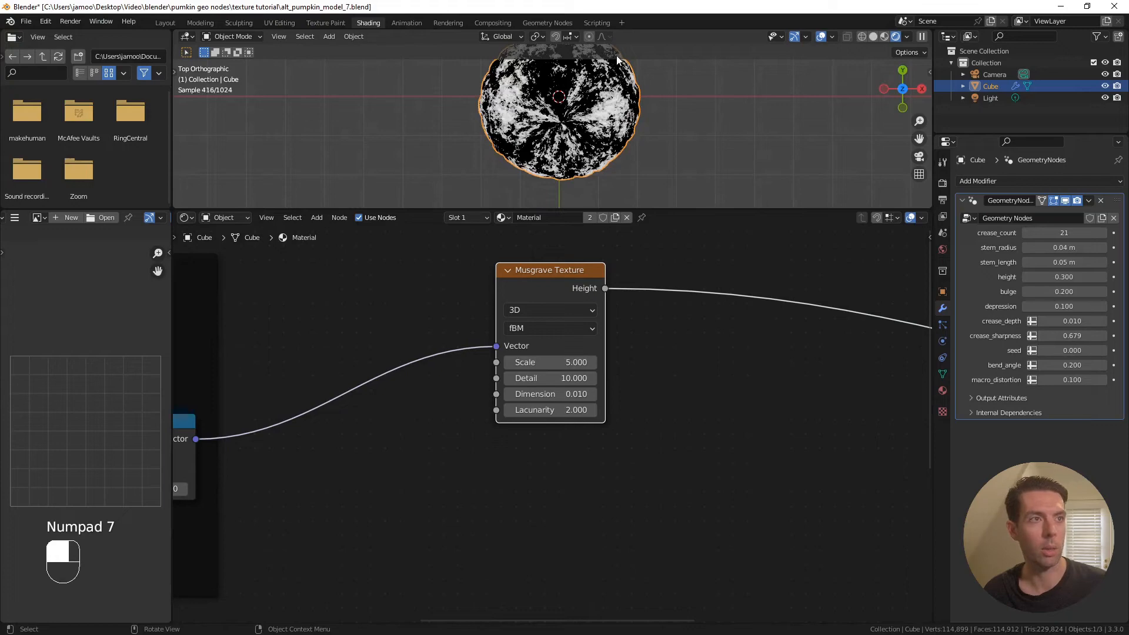
middle_click_drag(558, 146, 568, 111)
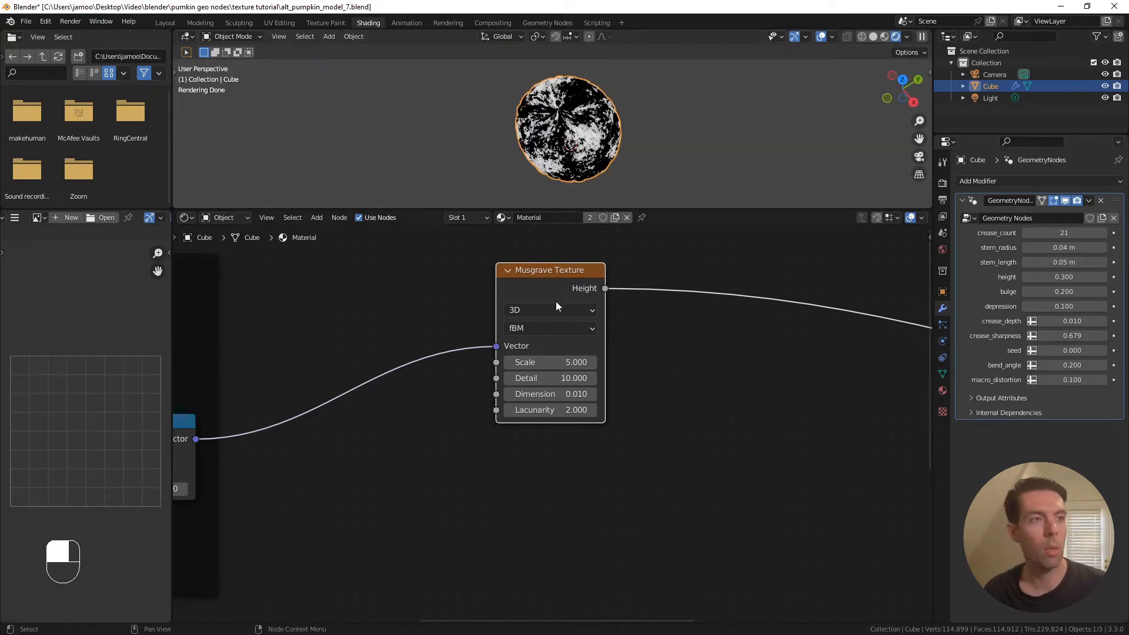
left_click_drag(552, 273, 556, 271)
middle_click_drag(651, 183, 592, 134)
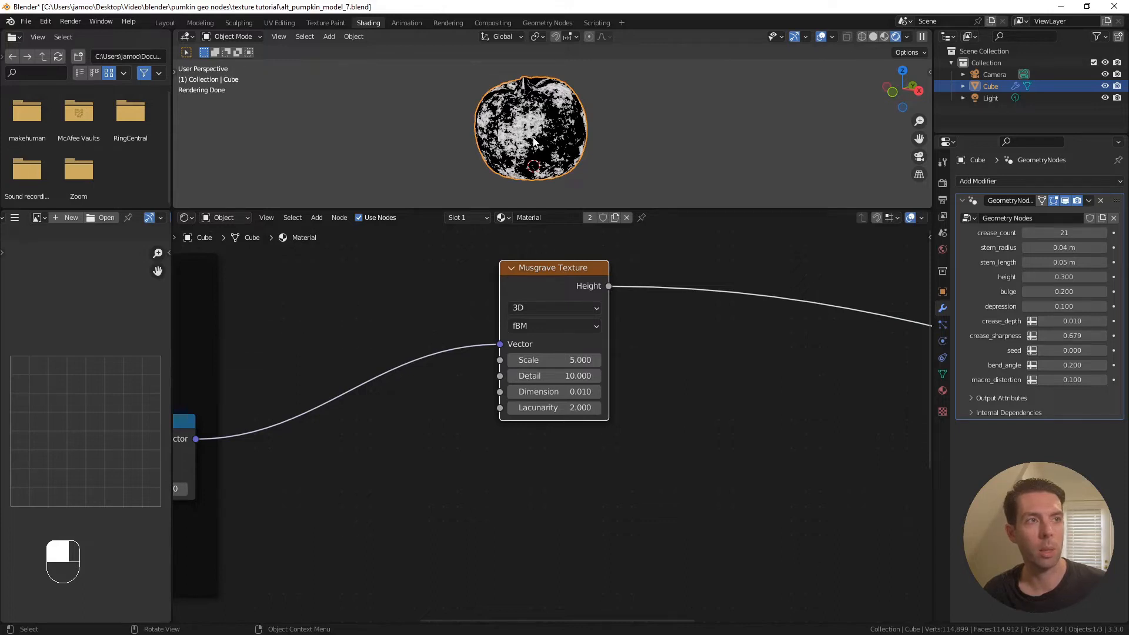
middle_click_drag(532, 148, 531, 133)
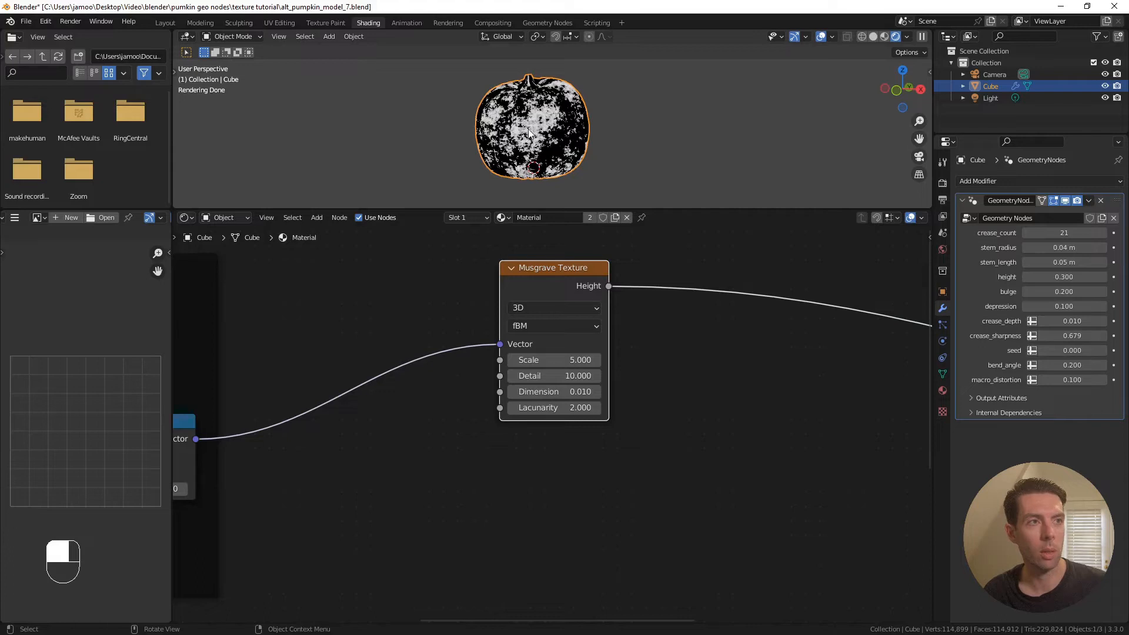
mouse_move(791, 329)
middle_mouse_down()
mouse_move(723, 323)
mouse_move(793, 330)
middle_mouse_up()
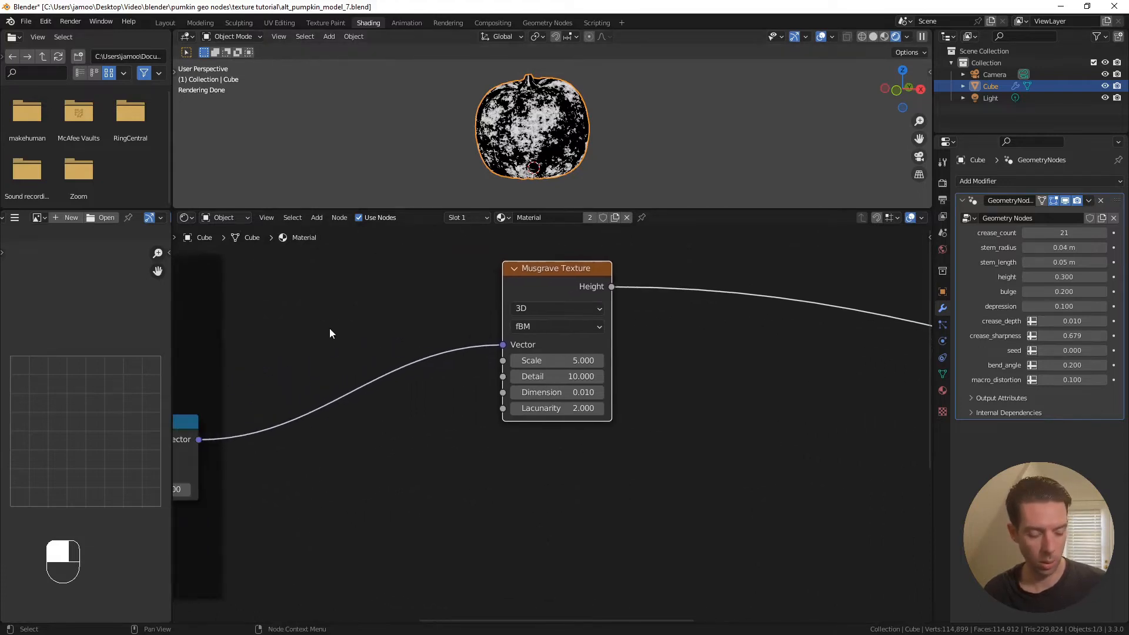
Insert a Vector Math node set to Multiply between Combine XYZ and the Musgrave Texture
key("shift+a")
left_click(330, 330)
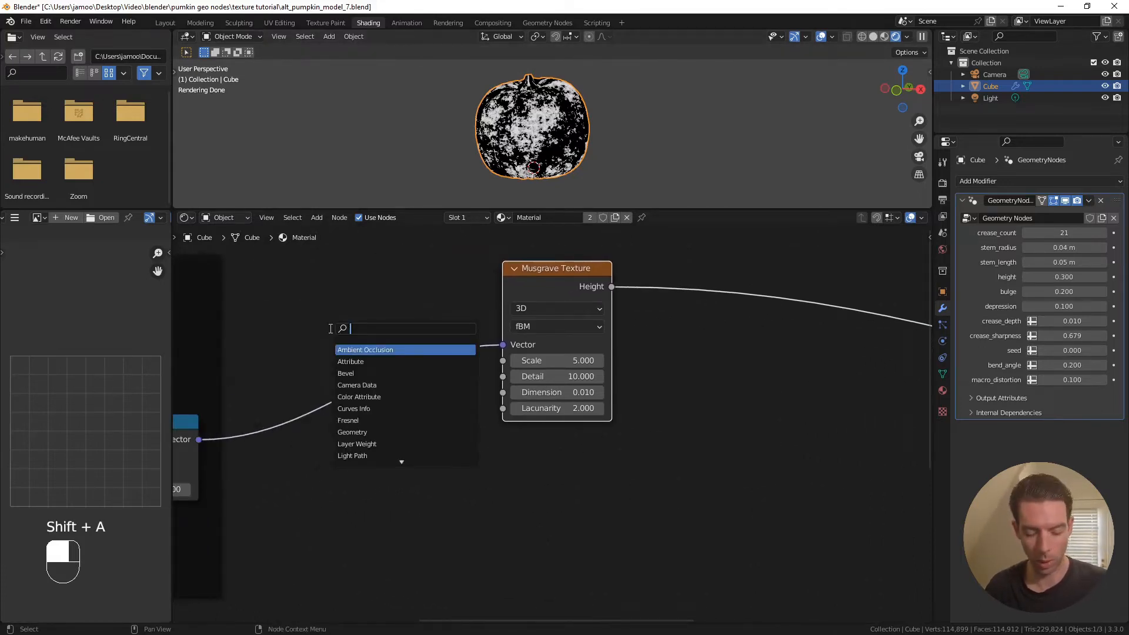
type("mul")
key("BackSpace")
key("BackSpace")
key("BackSpace")
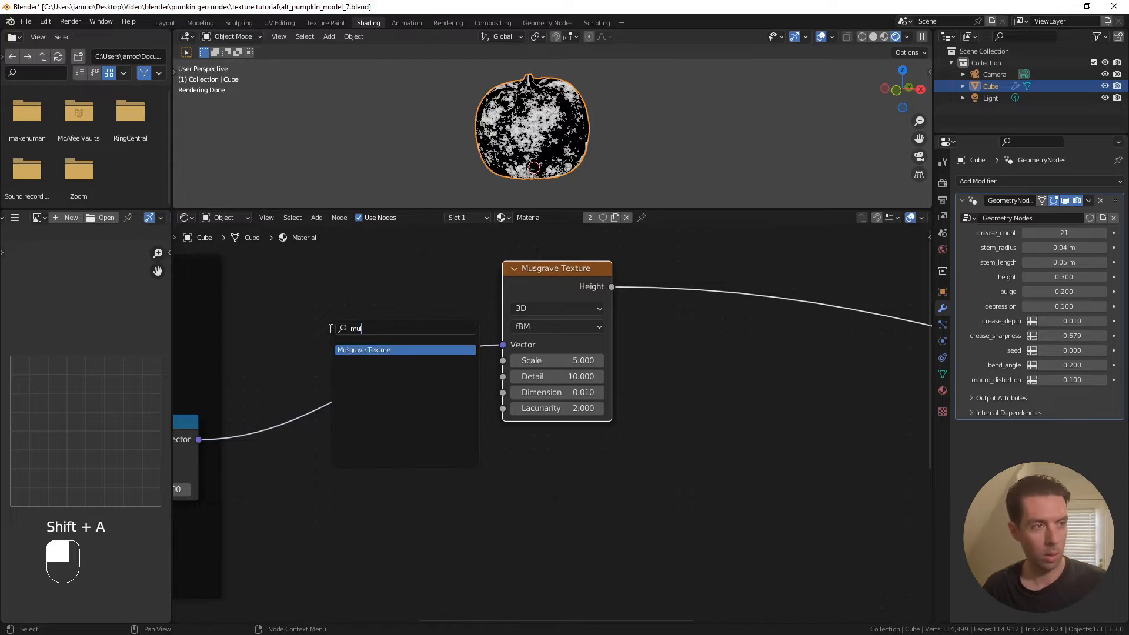
type("vect")
key("Return")
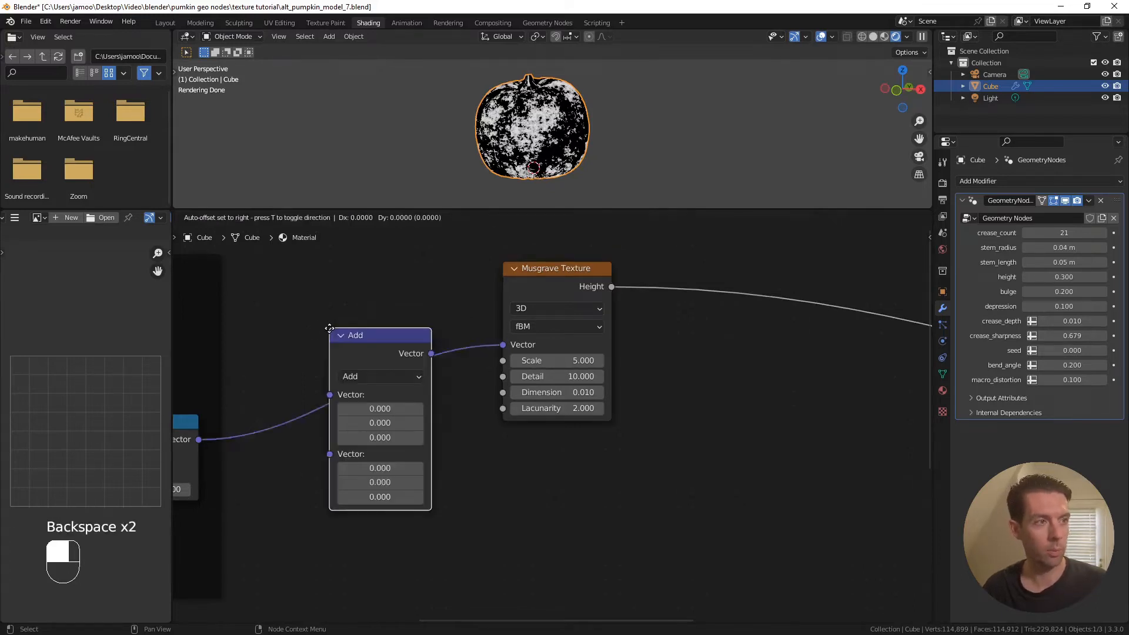
left_click(329, 328)
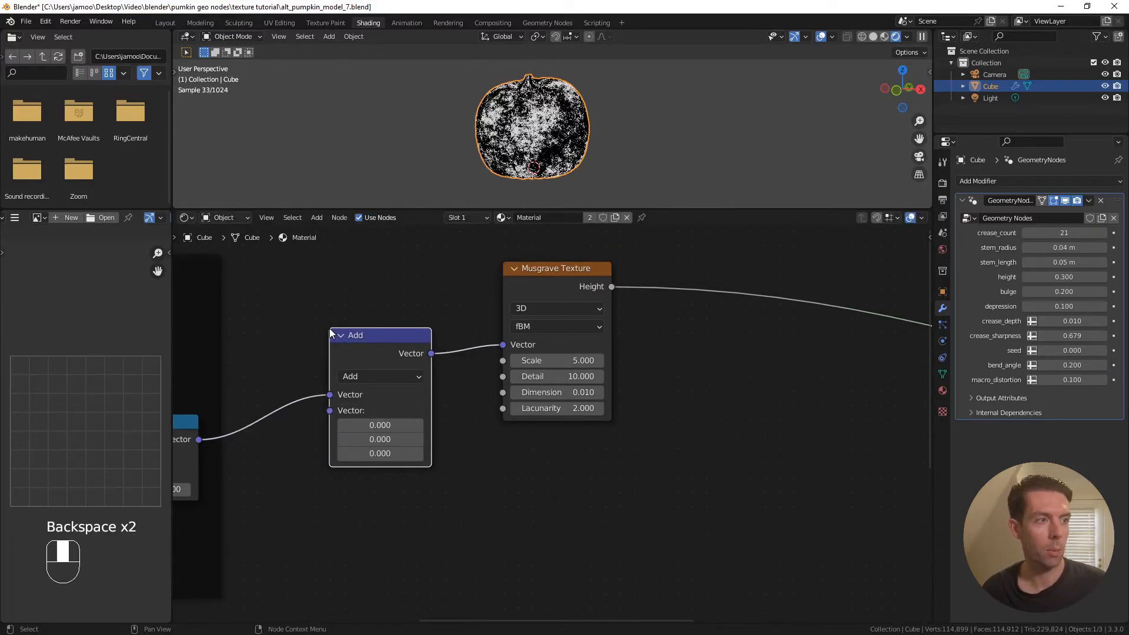
left_click(408, 378)
left_click(385, 328)
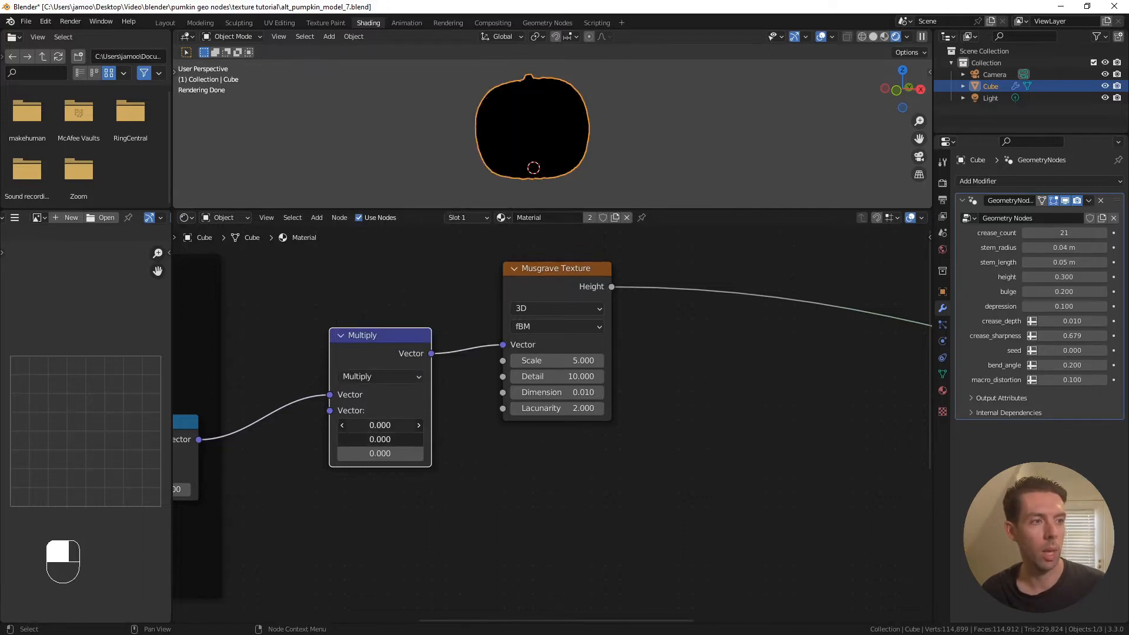
Set the Multiply node's vector to 3 in X and 1 in Y to stretch the pattern vertically
left_click(395, 424)
type("1")
key("Return")
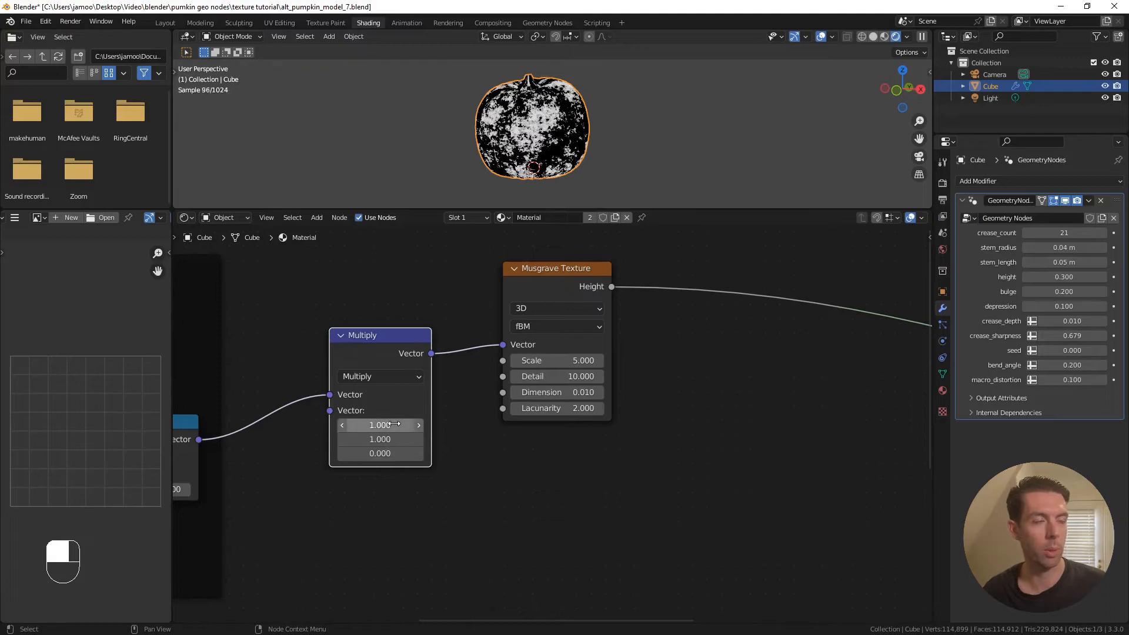
left_click_drag(370, 425, 435, 326, "shift")
left_click_drag(380, 425, 439, 425, "shift")
left_click(374, 425)
type("3")
key("Return")
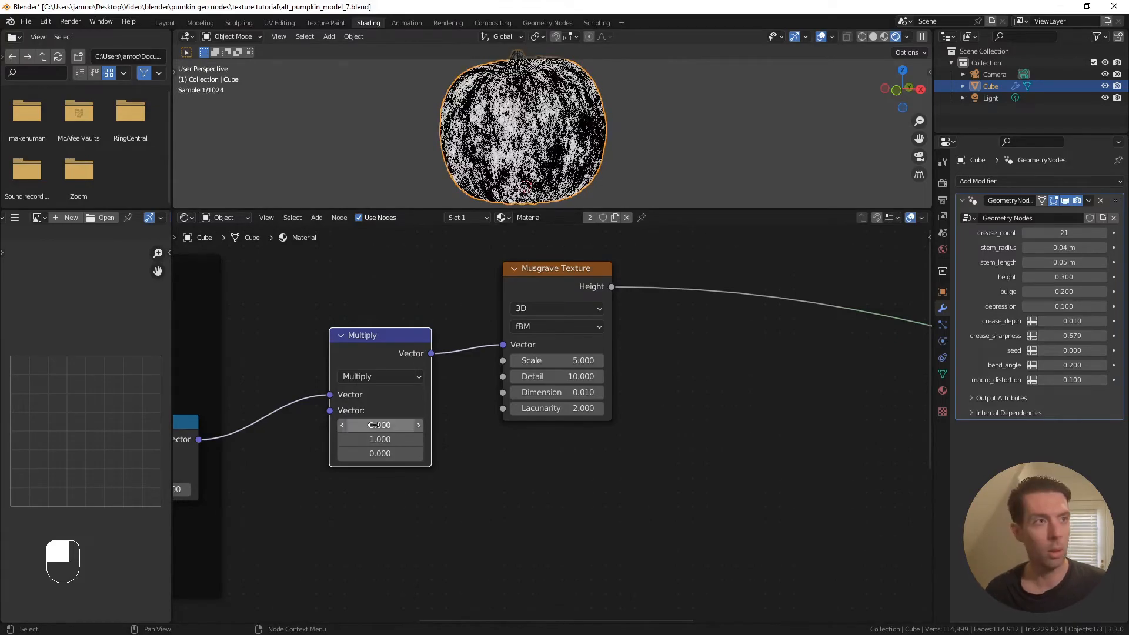
Check the streaks around the pumpkin and move the Multiply node up beside the Musgrave Texture
middle_click_drag(464, 135, 504, 135)
scroll(581, 133, "down", 2)
middle_click_drag(581, 133, 536, 135)
scroll(537, 106, "up", 1)
middle_click_drag(623, 336, 536, 335, "shift")
scroll(512, 326, "down", 3)
left_click_drag(357, 347, 384, 292)
middle_click_drag(620, 331, 499, 338, "shift")
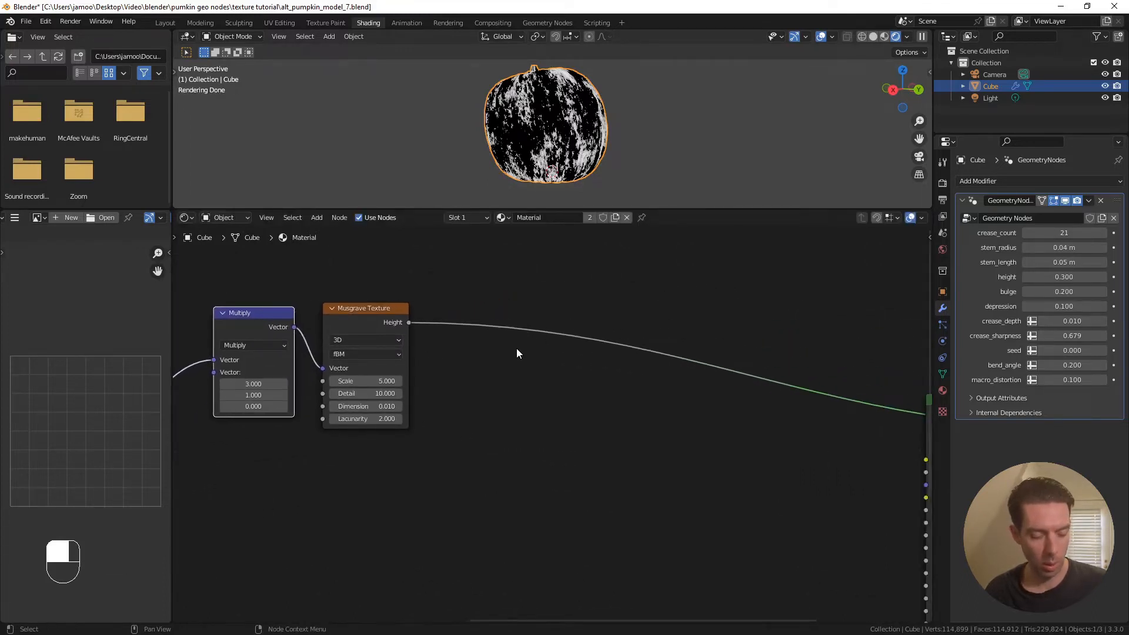
Add a MixRGB node after the Musgrave Texture and use the texture's Height as its Fac input
key("shift+a")
left_click(518, 348)
type("c")
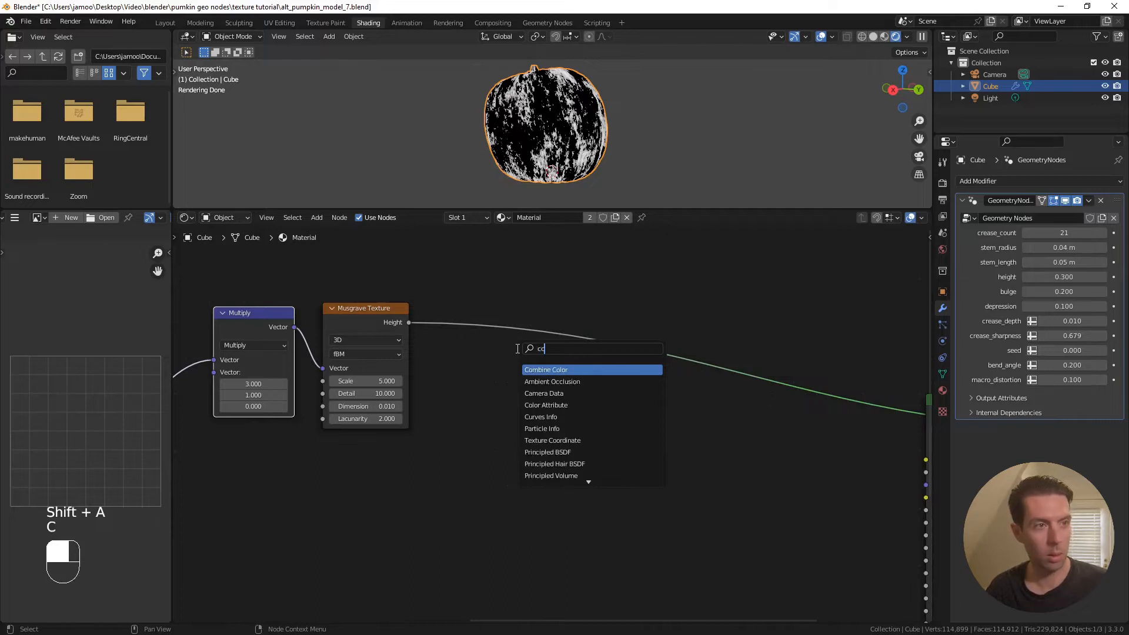
key("BackSpace")
type("mix")
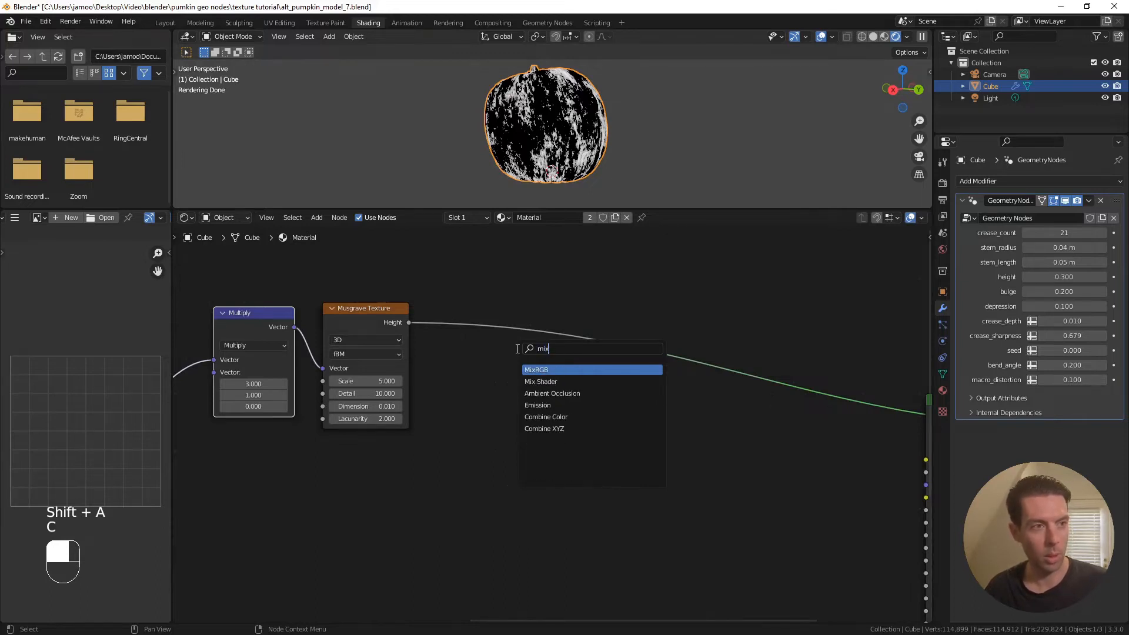
key("Return")
left_click(550, 382)
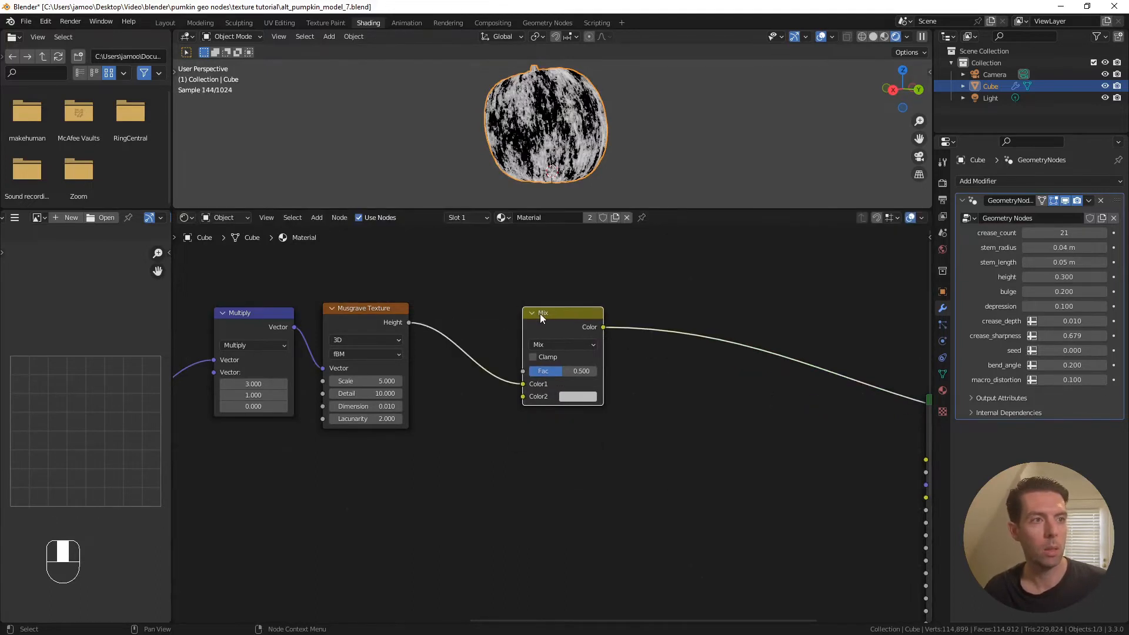
left_click_drag(550, 381, 550, 367)
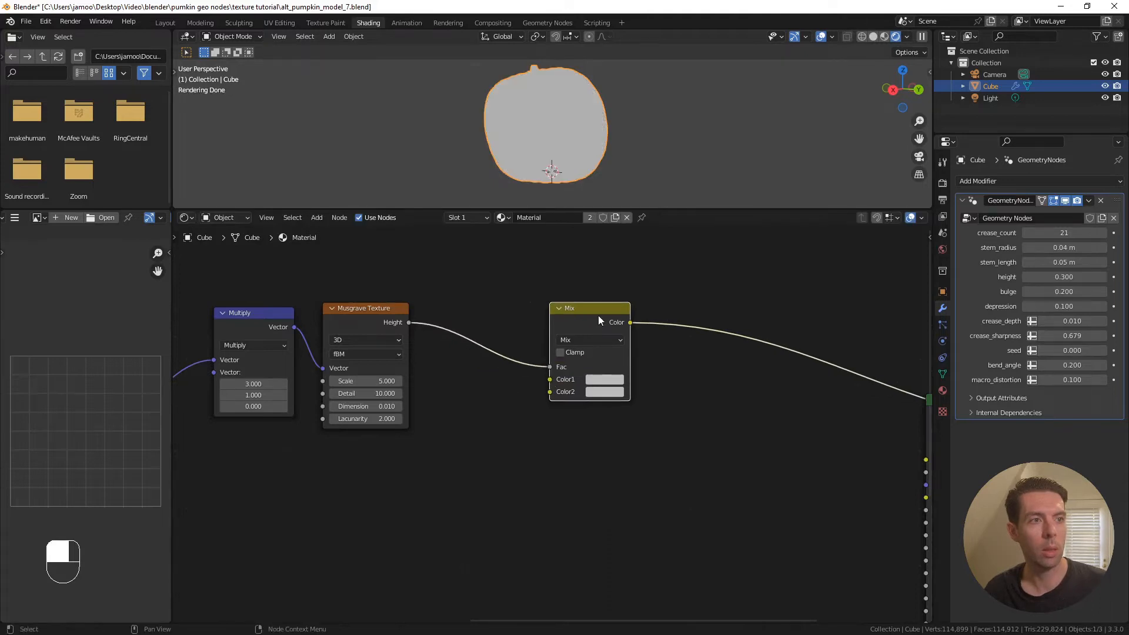
left_click_drag(598, 313, 614, 308)
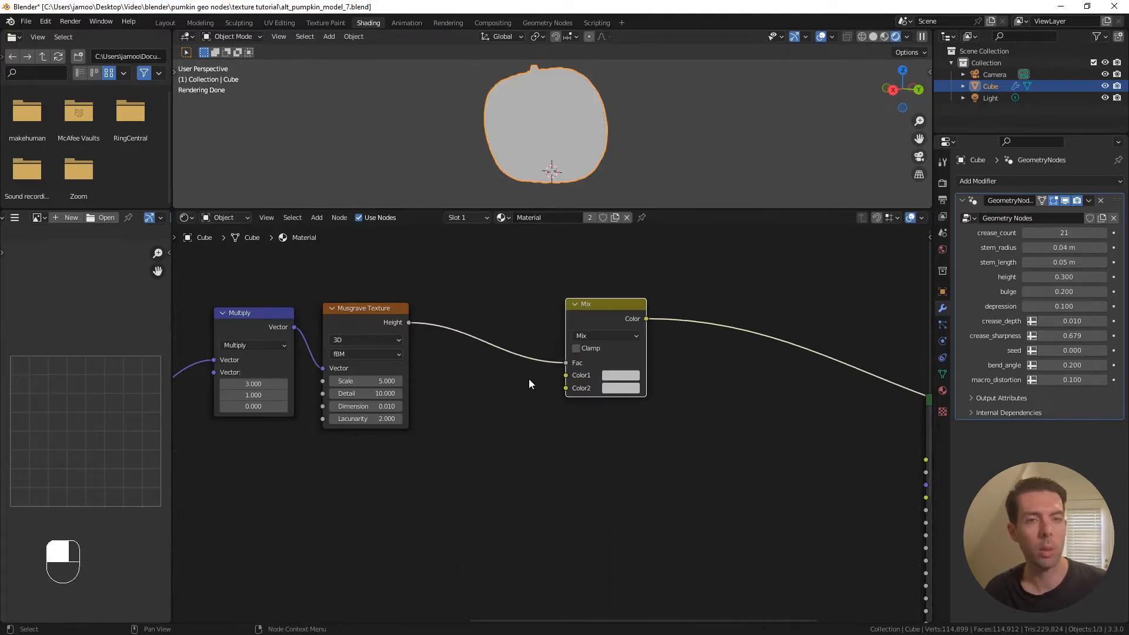
left_click(507, 407)
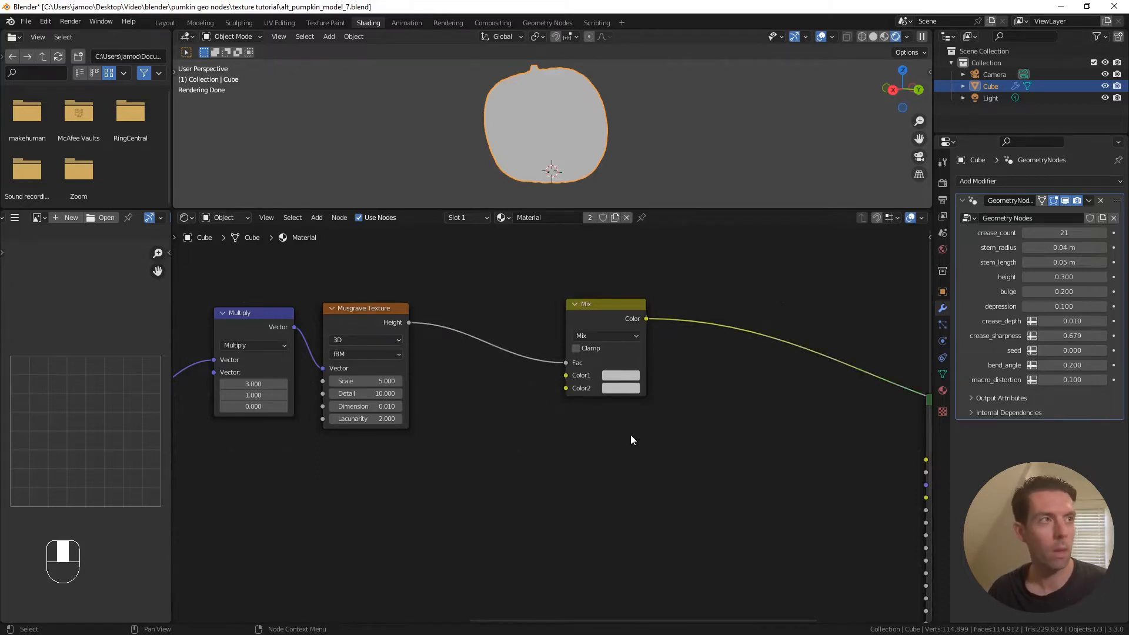
Switch to the Geometry Nodes workspace and move the Group Output node farther from Set Shade Smooth
left_click(547, 22)
middle_click_drag(623, 383, 523, 371)
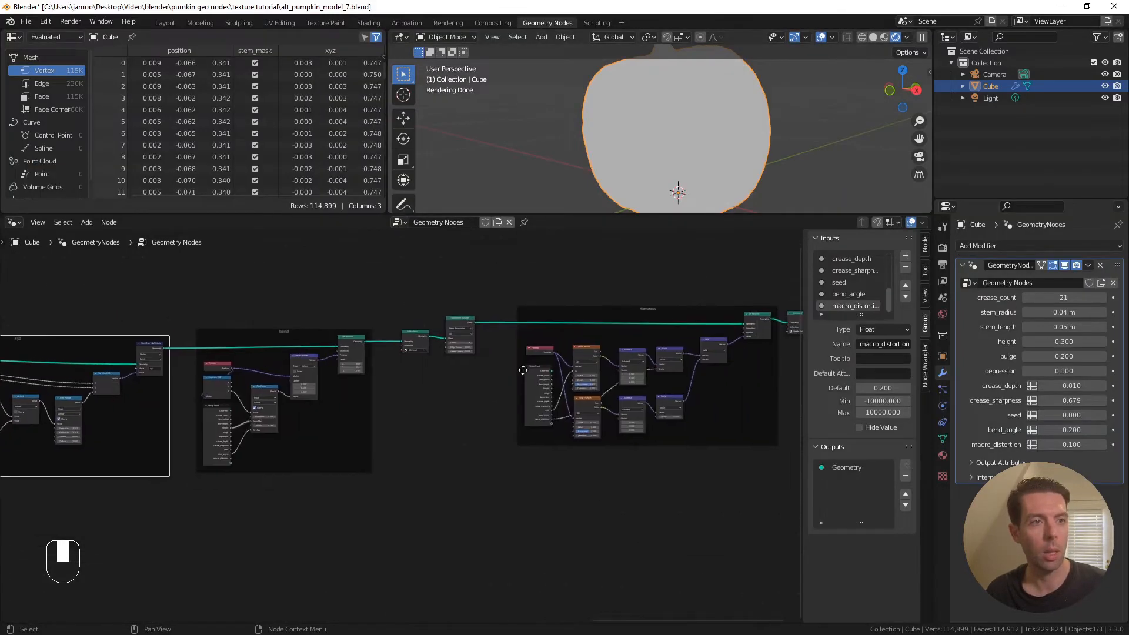
scroll(523, 370, "up", 2)
middle_click_drag(389, 362, 1, 370)
scroll(529, 332, "up", 4)
middle_click_drag(510, 287, 487, 344)
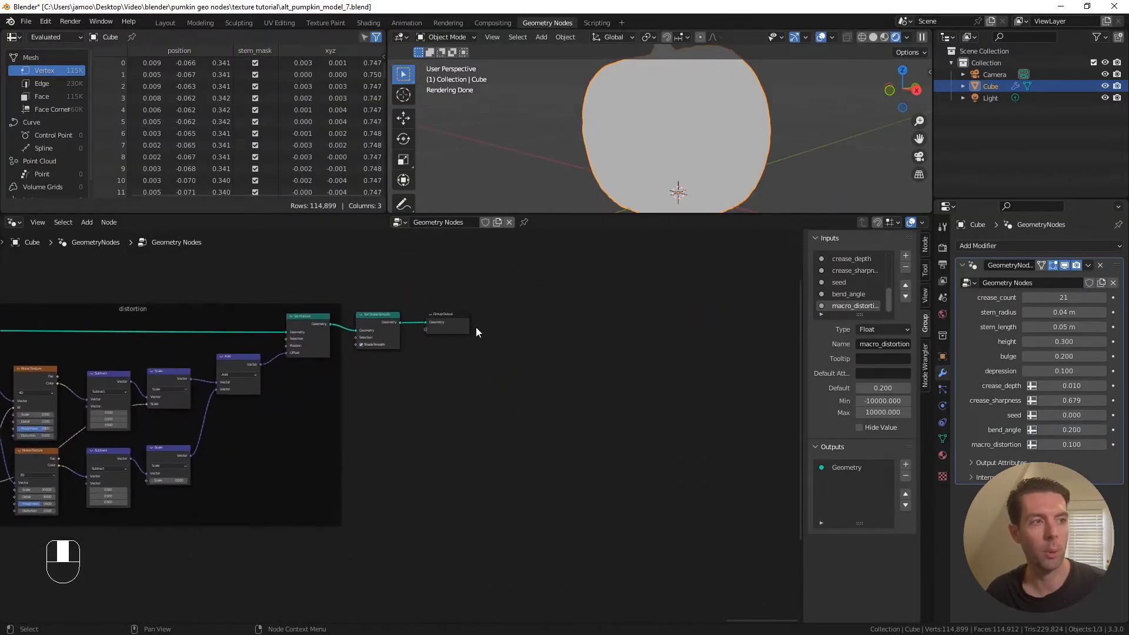
scroll(491, 344, "up", 3)
left_click(439, 294)
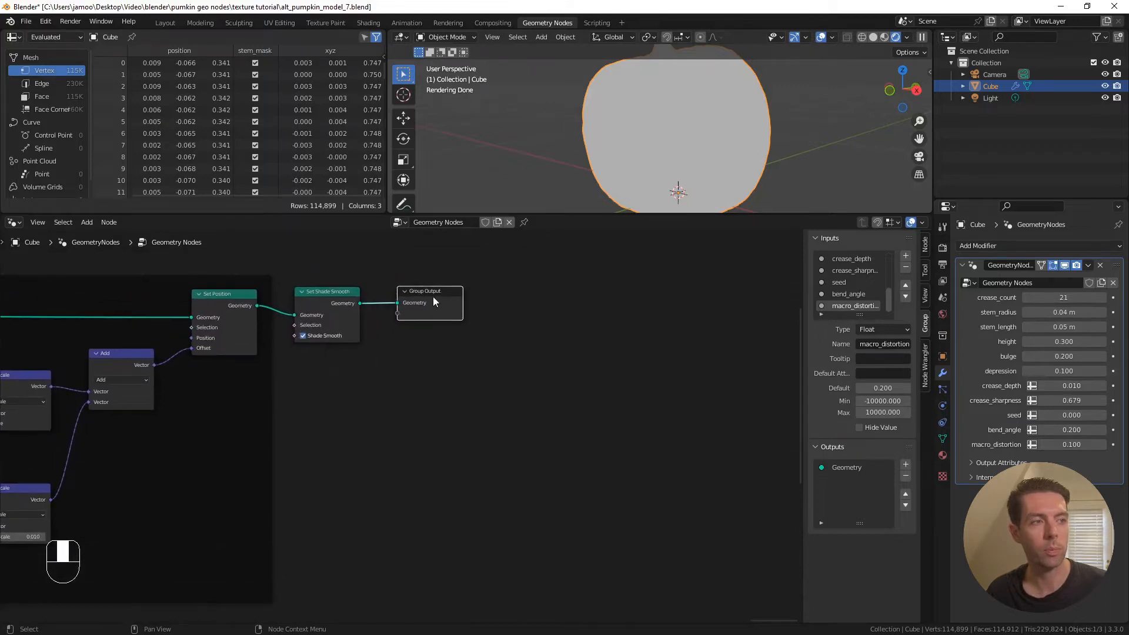
left_click_drag(433, 297, 534, 294)
Add a Group Input node below the link between Set Shade Smooth and Group Output
left_click(431, 332)
key("shift+a")
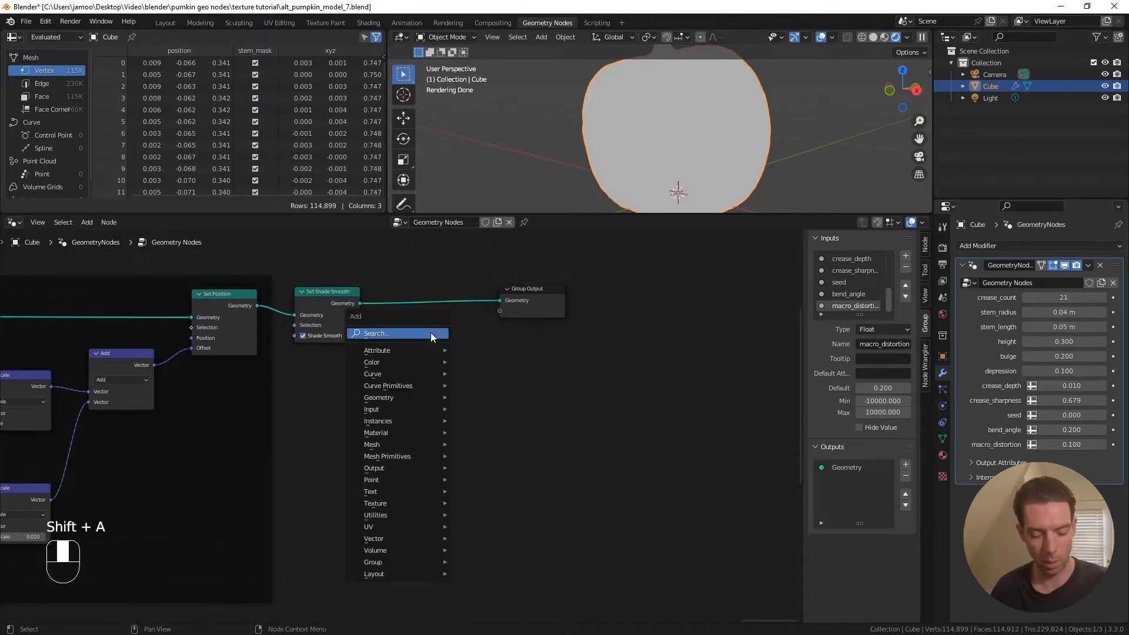
left_click(431, 333)
type("grou")
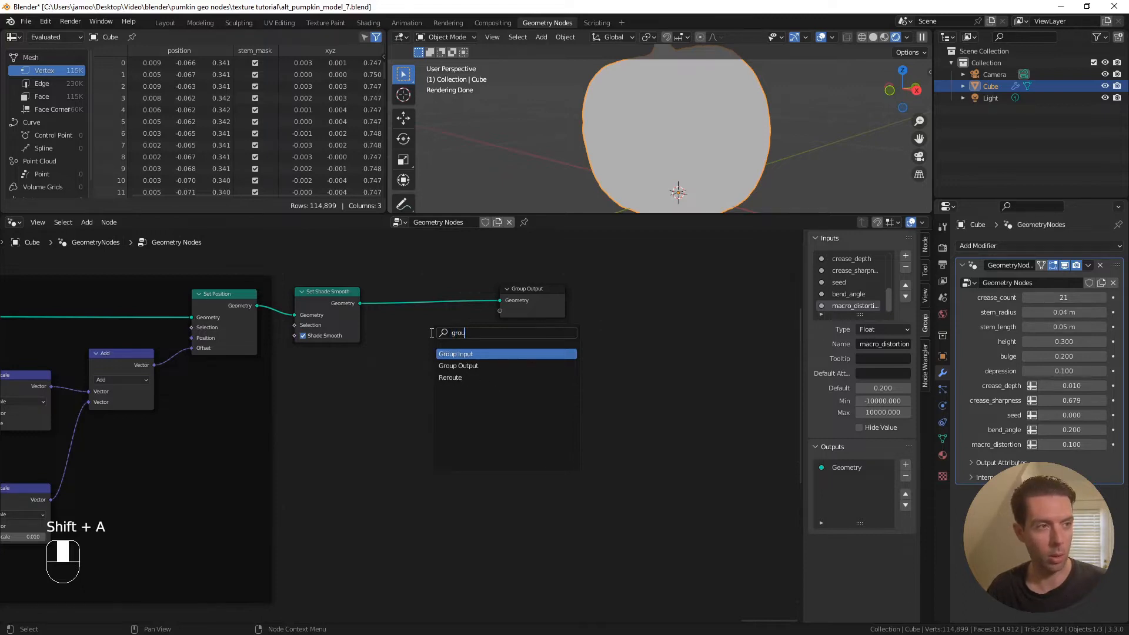
key("Return")
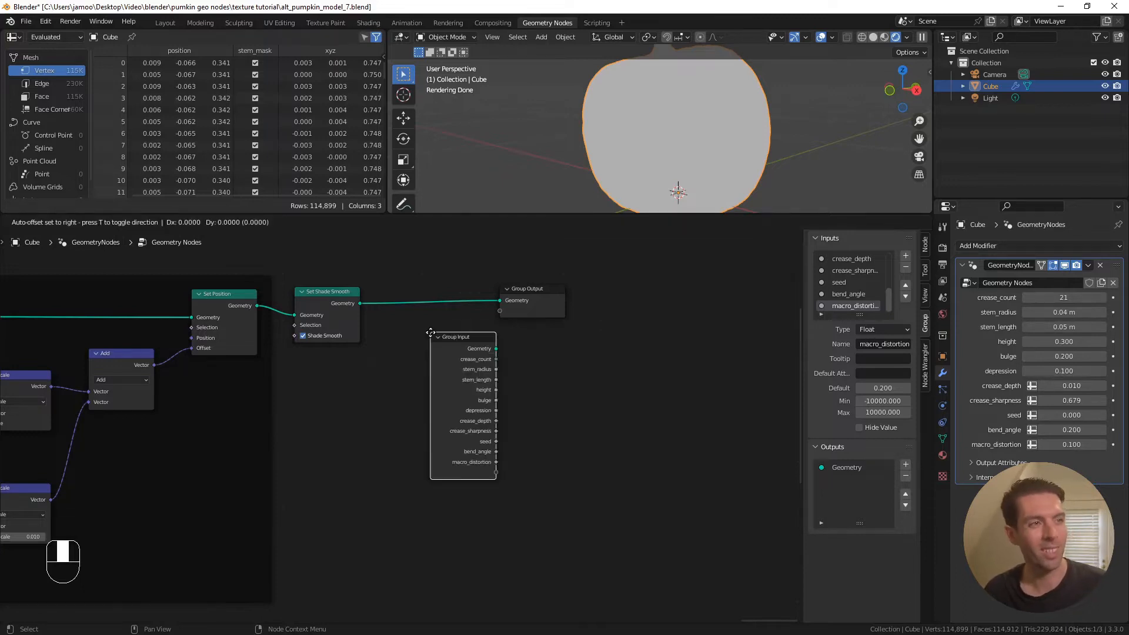
left_click(387, 318)
scroll(501, 355, "up", 2)
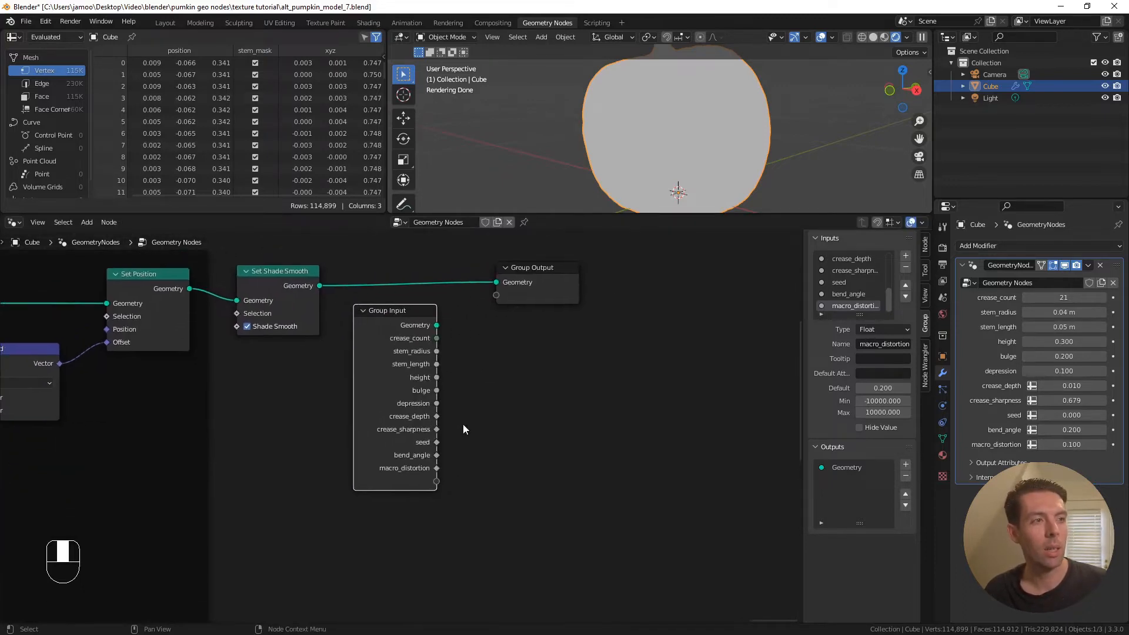
Add a group input named base_color and connect it to a new socket on the Group Output node
left_click(905, 256)
double_click(845, 307)
type("b")
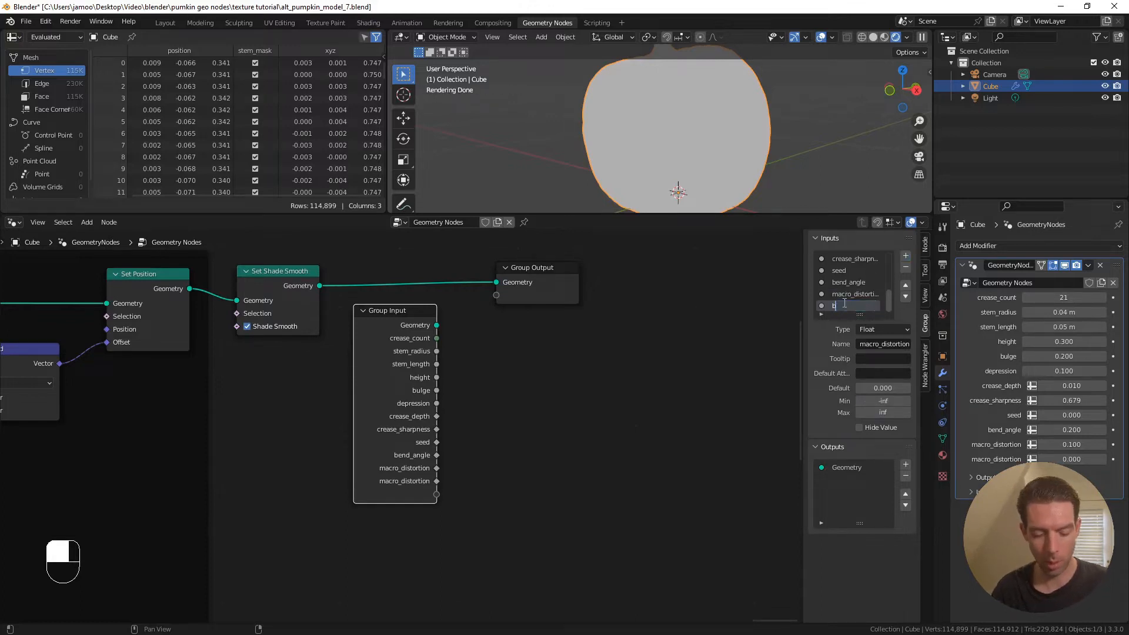
type("ase_color")
key("Return")
left_click_drag(437, 481, 497, 295)
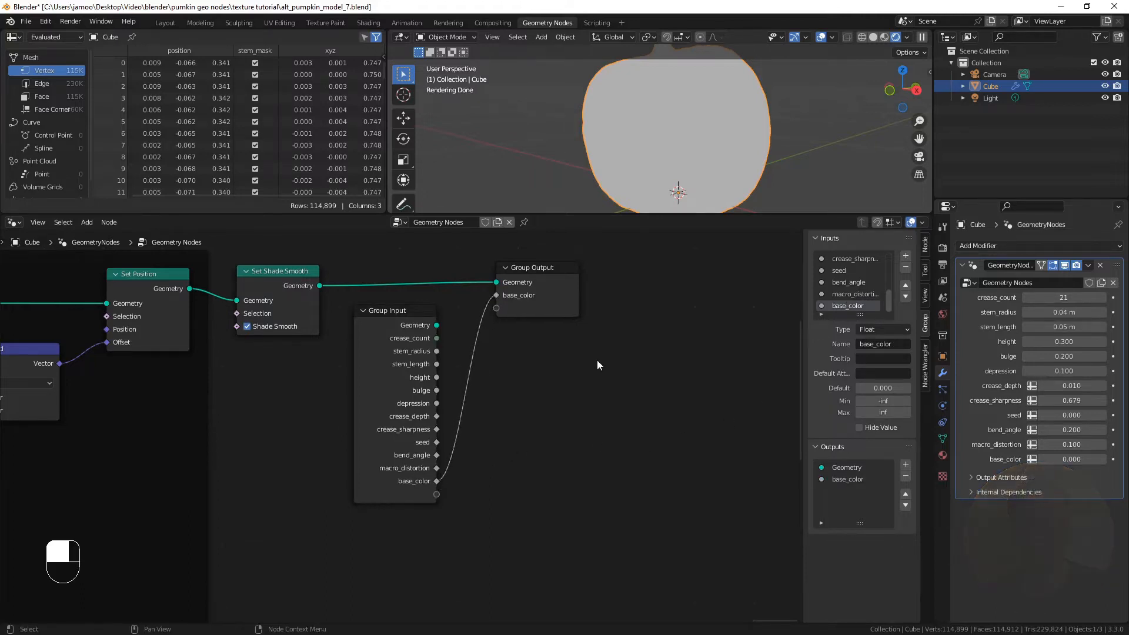
Change the type of both the base_color group input and the base_color group output to Color
left_click(883, 330)
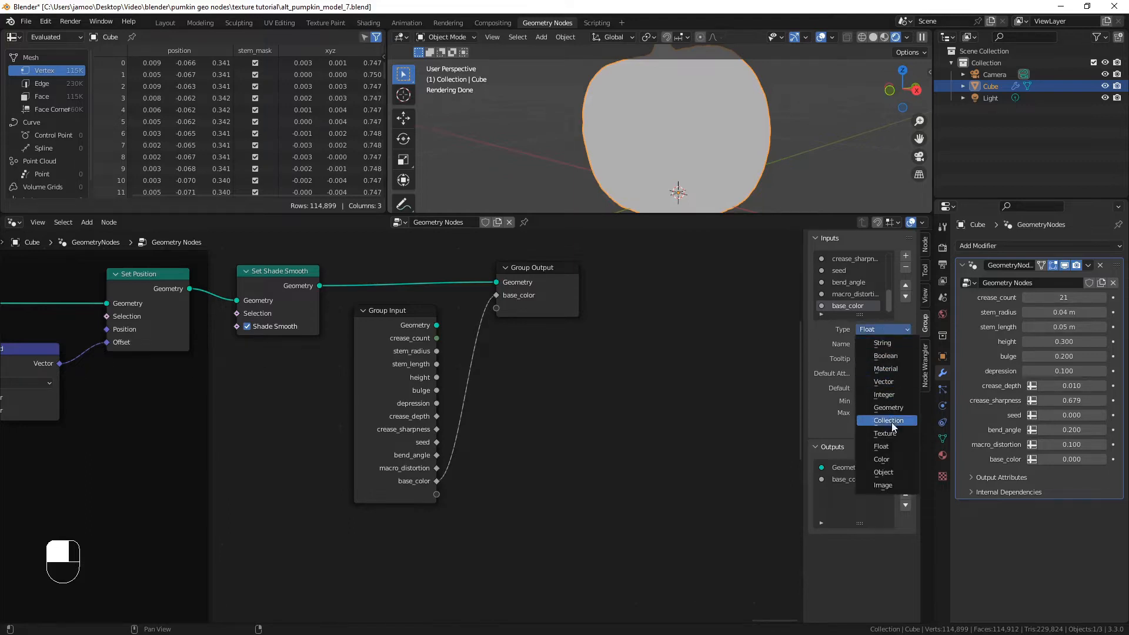
left_click(890, 458)
left_click(512, 302)
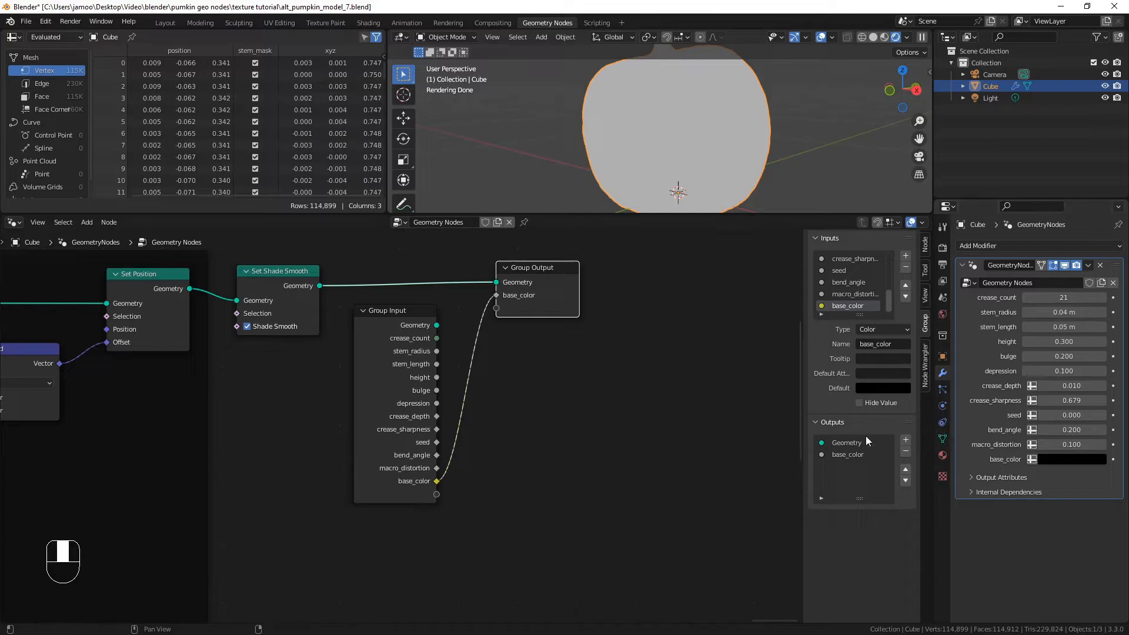
left_click(852, 454)
left_click(885, 514)
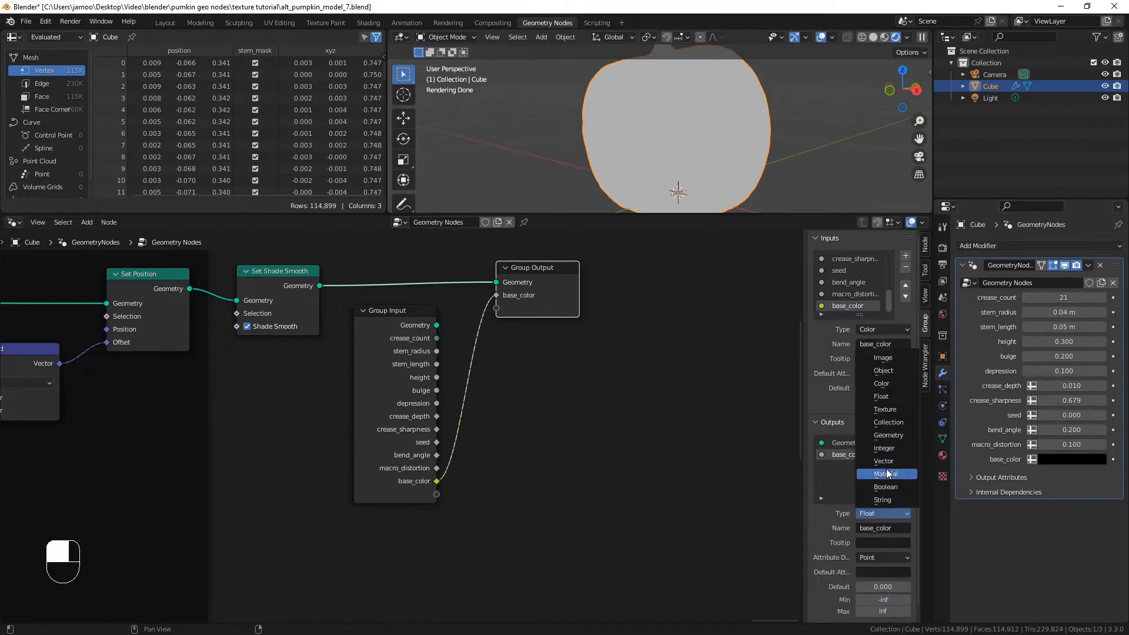
left_click(887, 384)
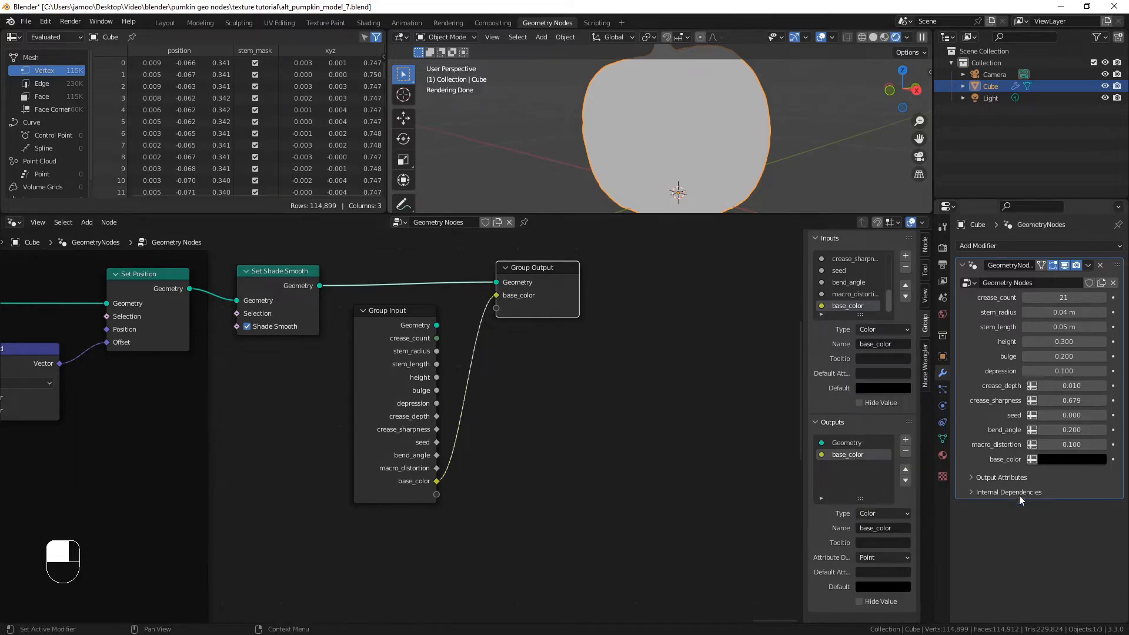
Name the modifier's output attribute for base_color as base_color
left_click(971, 477)
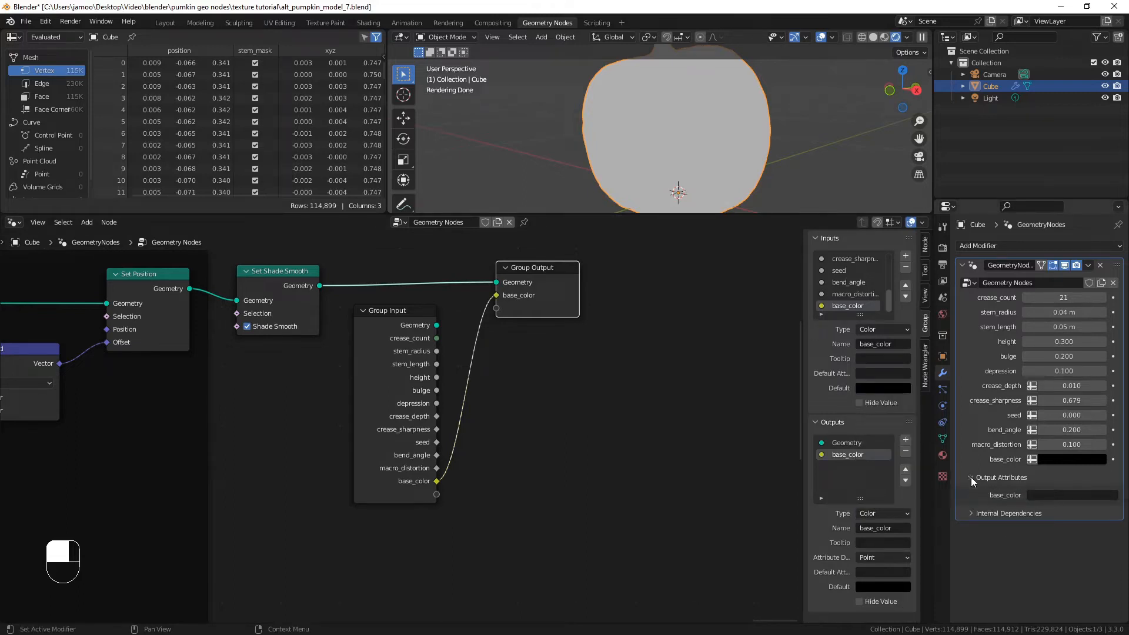
left_click(1041, 494)
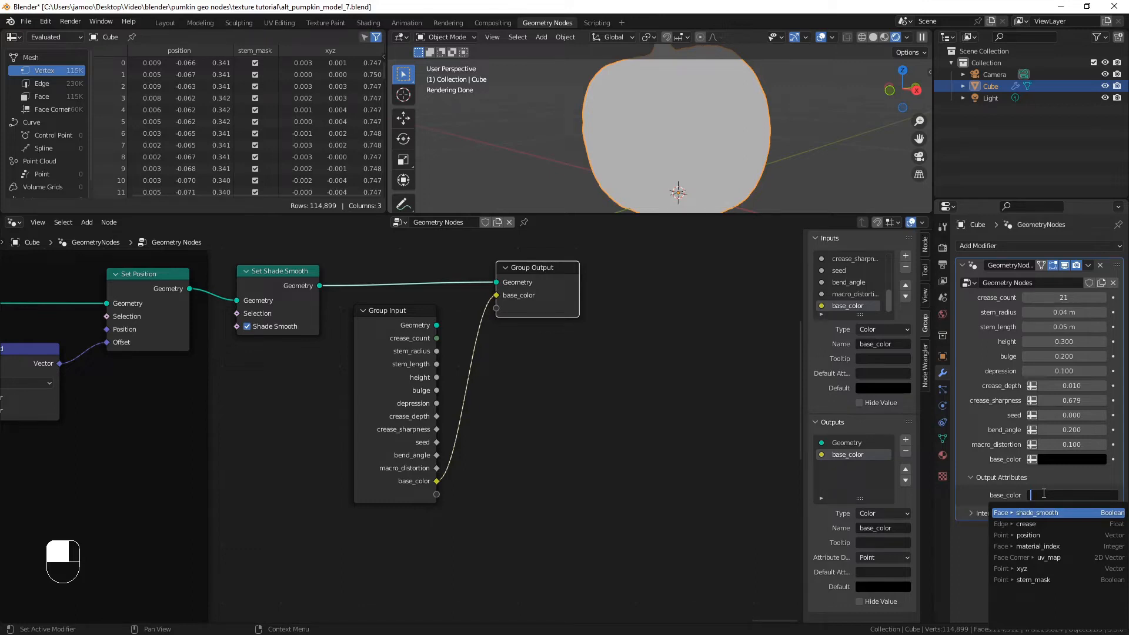
type("base_color")
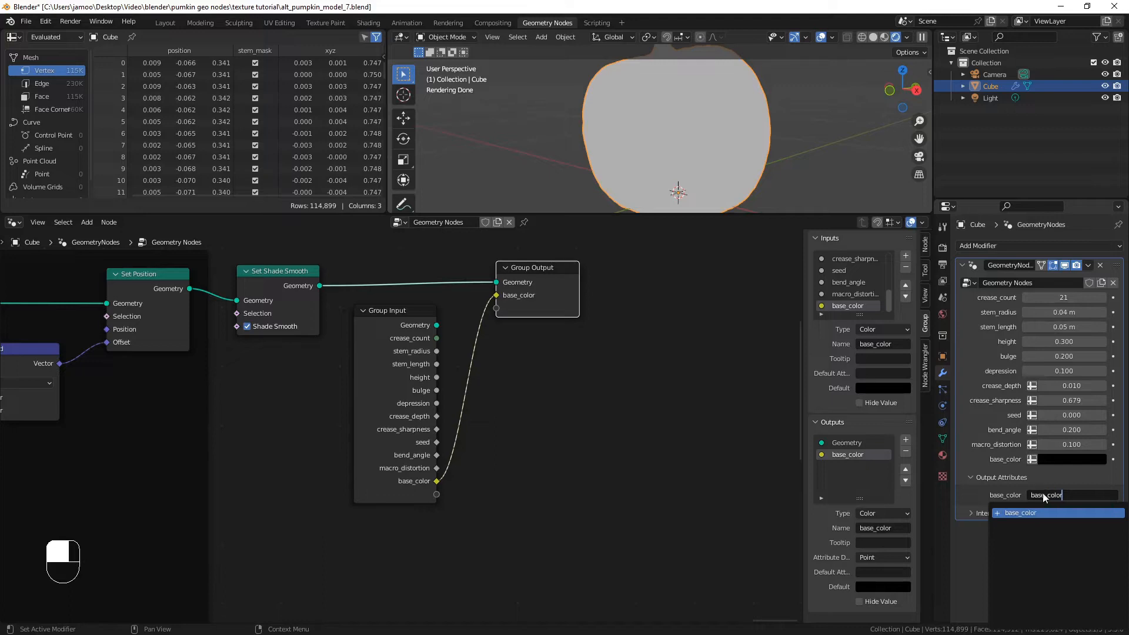
key("Return")
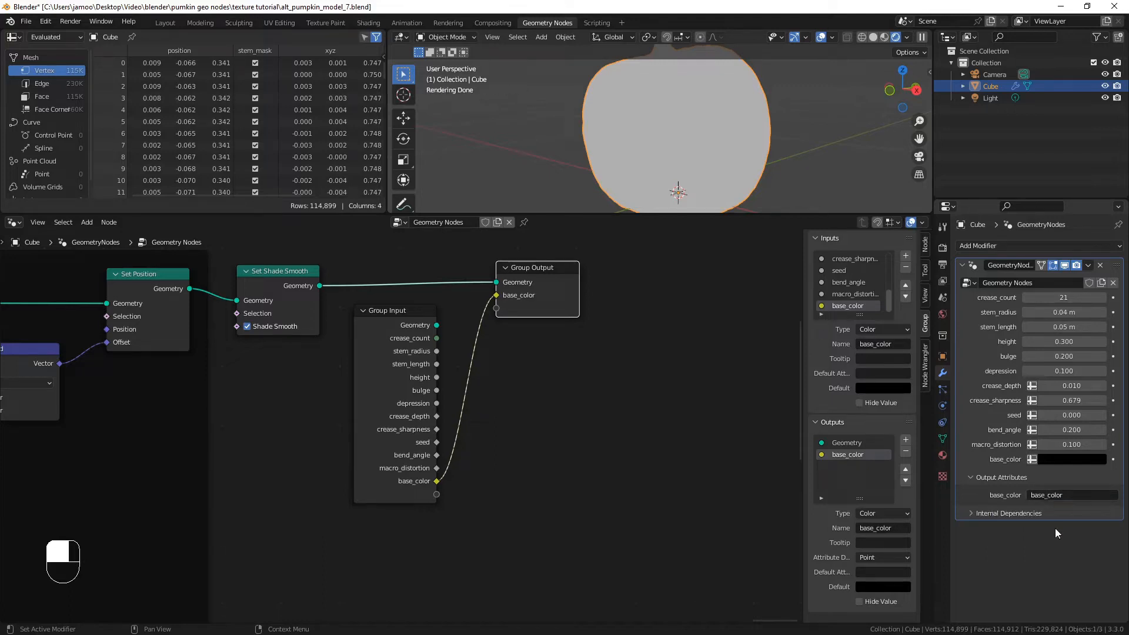
In the Shading workspace, add an Attribute node reading base_color and link its Color to the Mix node's Color1
left_click(367, 23)
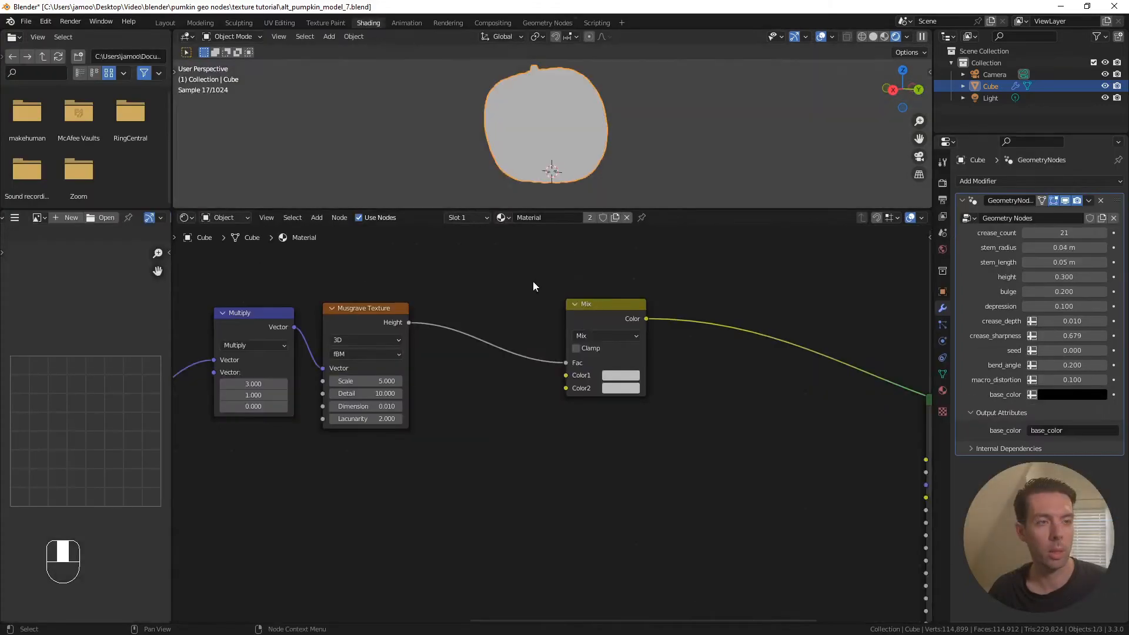
key("shift+a")
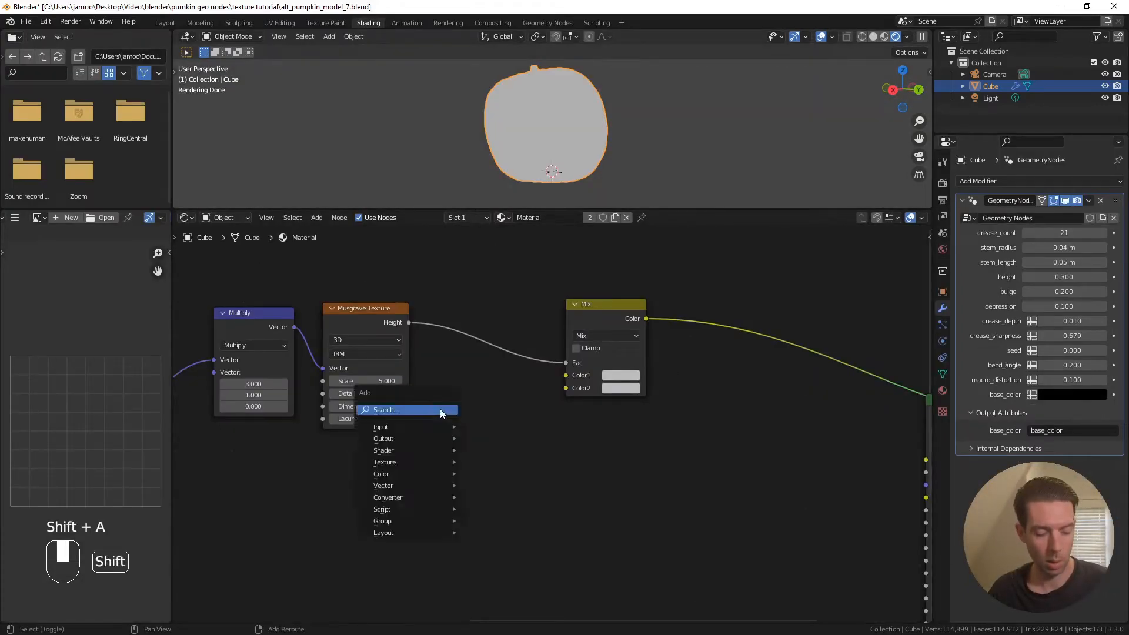
type("attr")
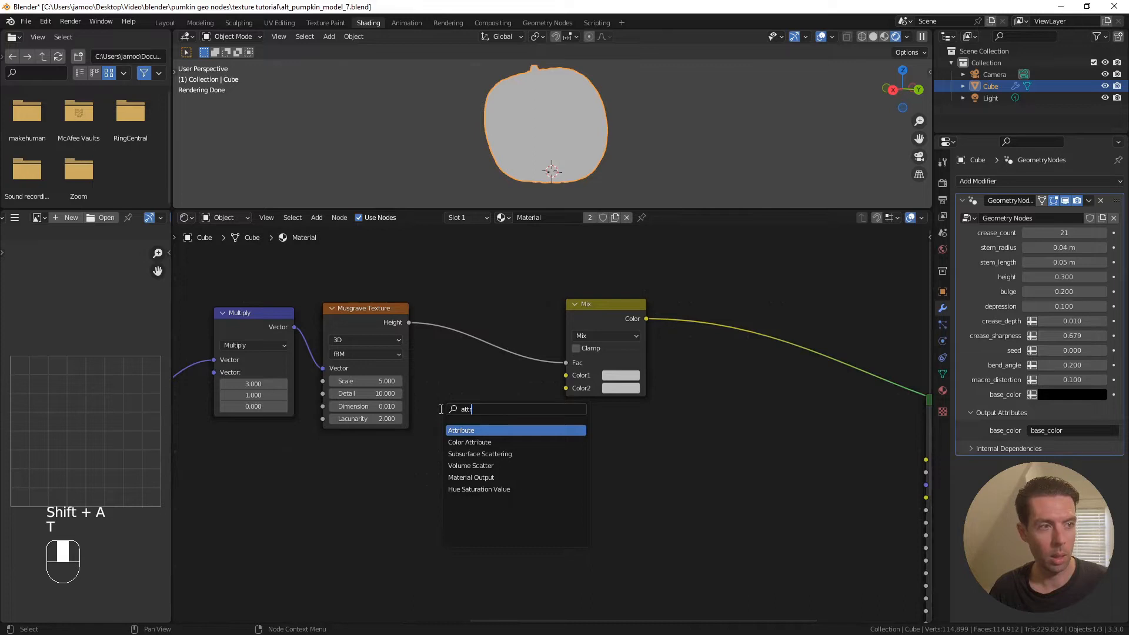
key("Return")
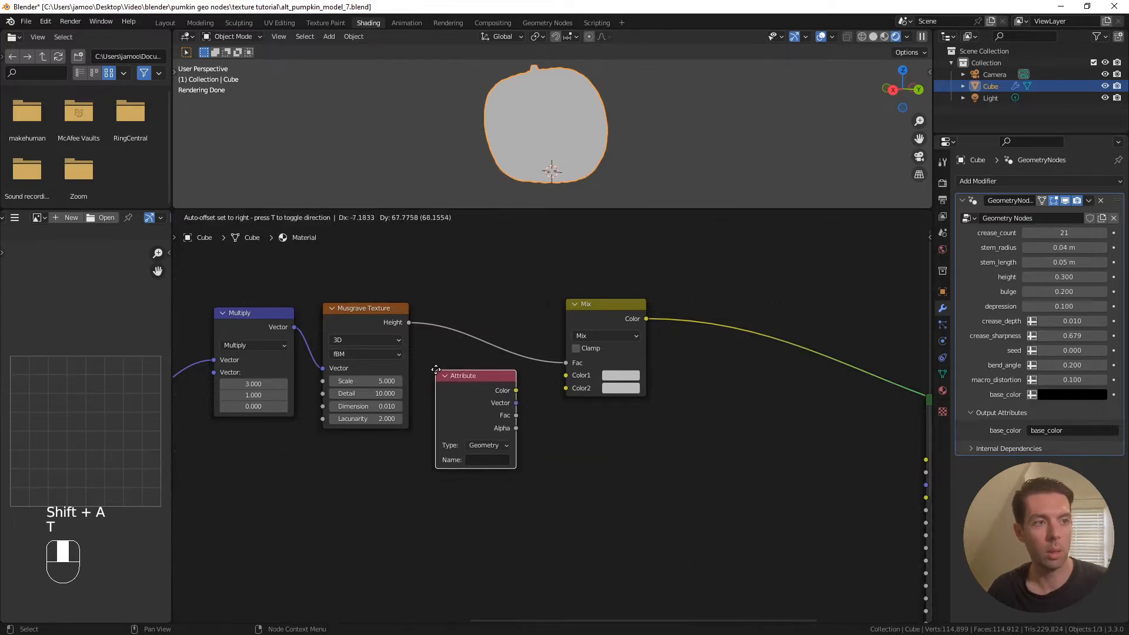
left_click(435, 369)
mouse_move(517, 390)
left_mouse_down()
mouse_move(567, 375)
mouse_move(502, 376)
left_mouse_up()
left_click(478, 460)
type("base_color")
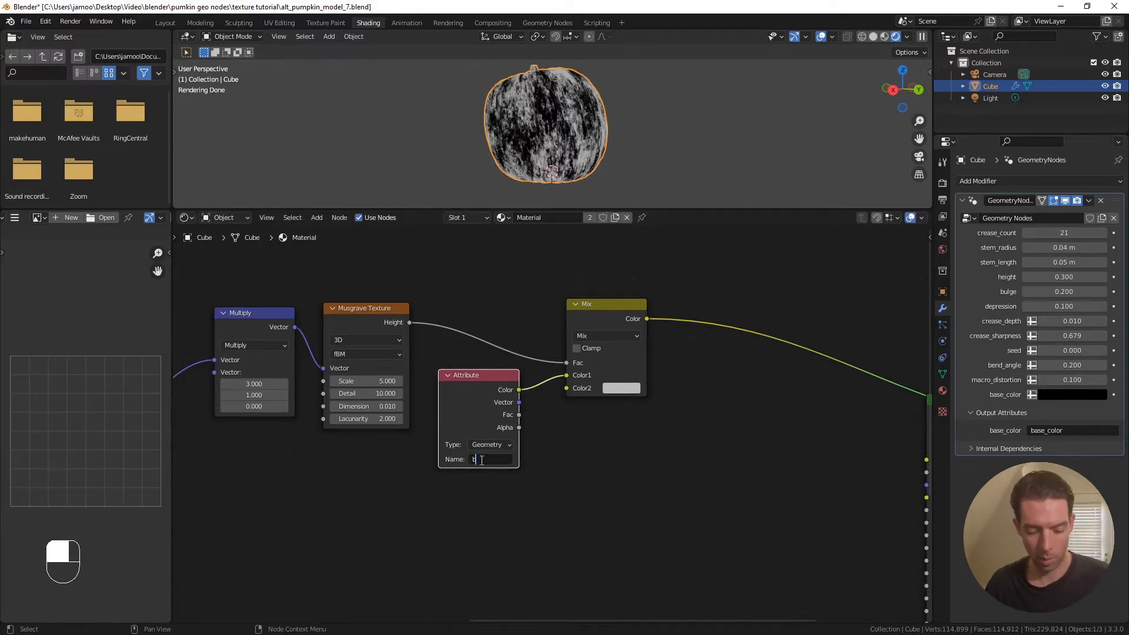
key("Return")
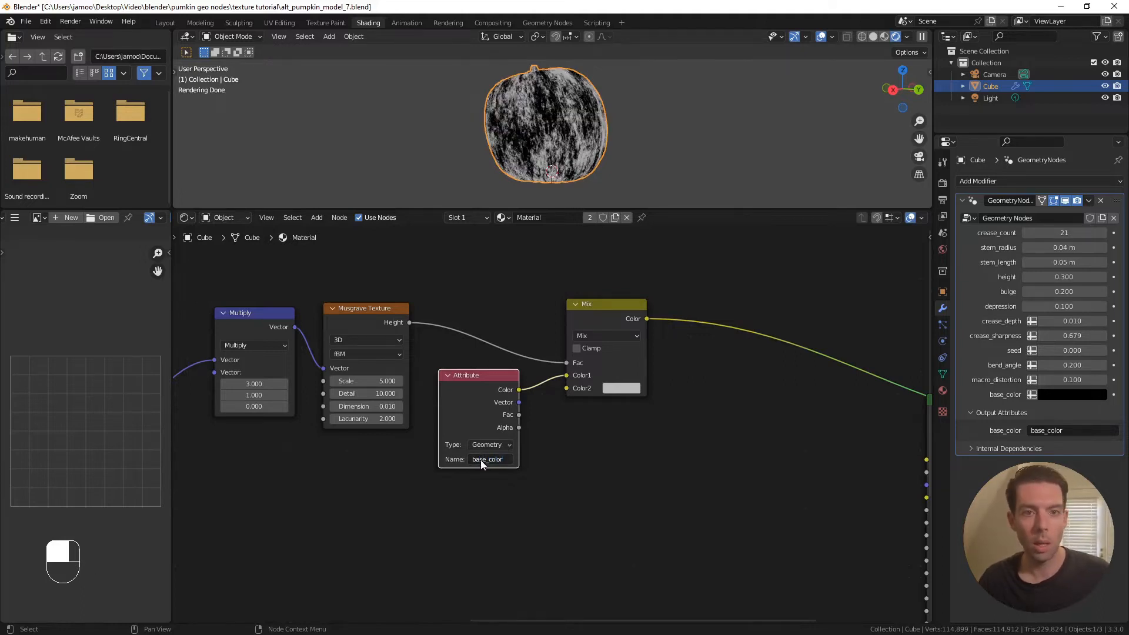
Set the modifier's base_color to a dark green with hue 0.484, saturation 0.502 and value 0.033
left_click(1052, 396)
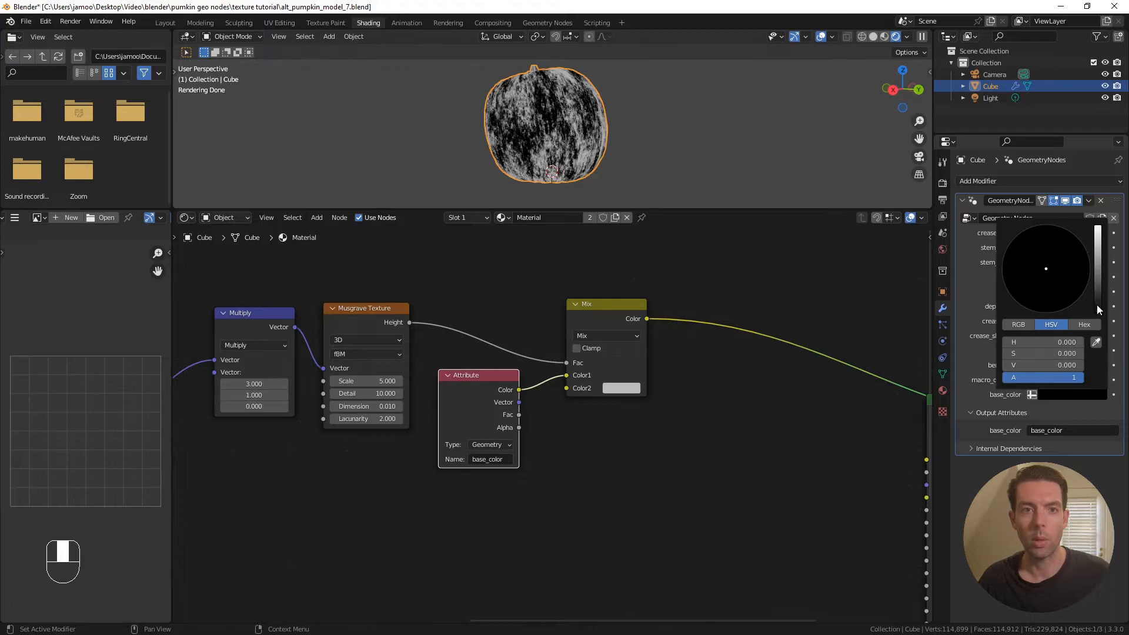
left_click_drag(1098, 310, 1098, 295)
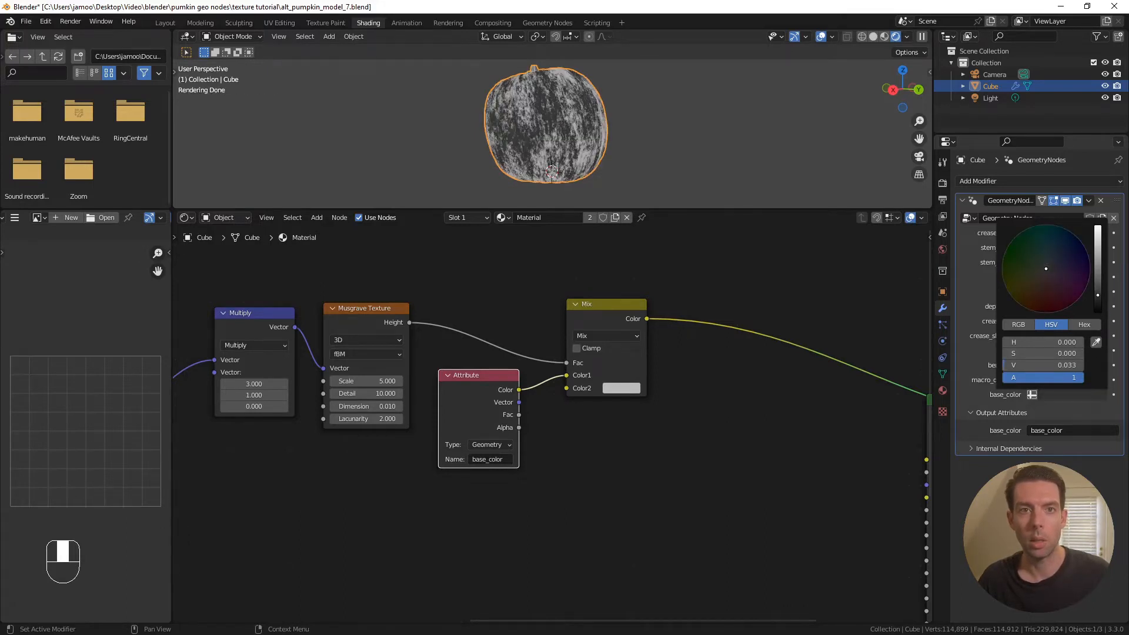
left_click(1042, 254)
left_click(1045, 254)
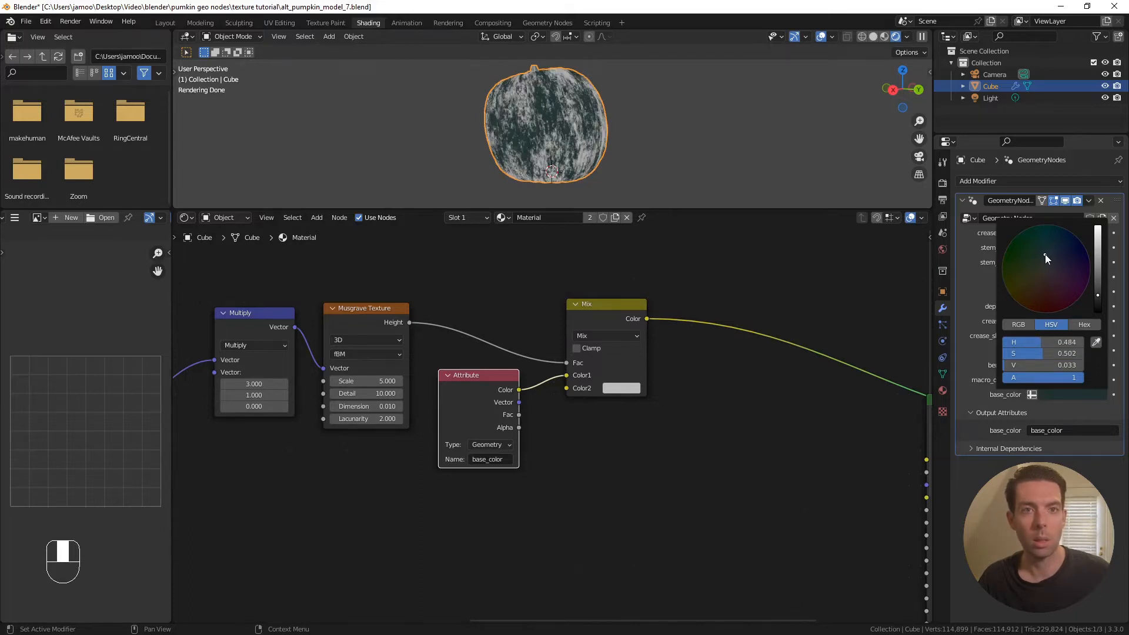
left_click(601, 406)
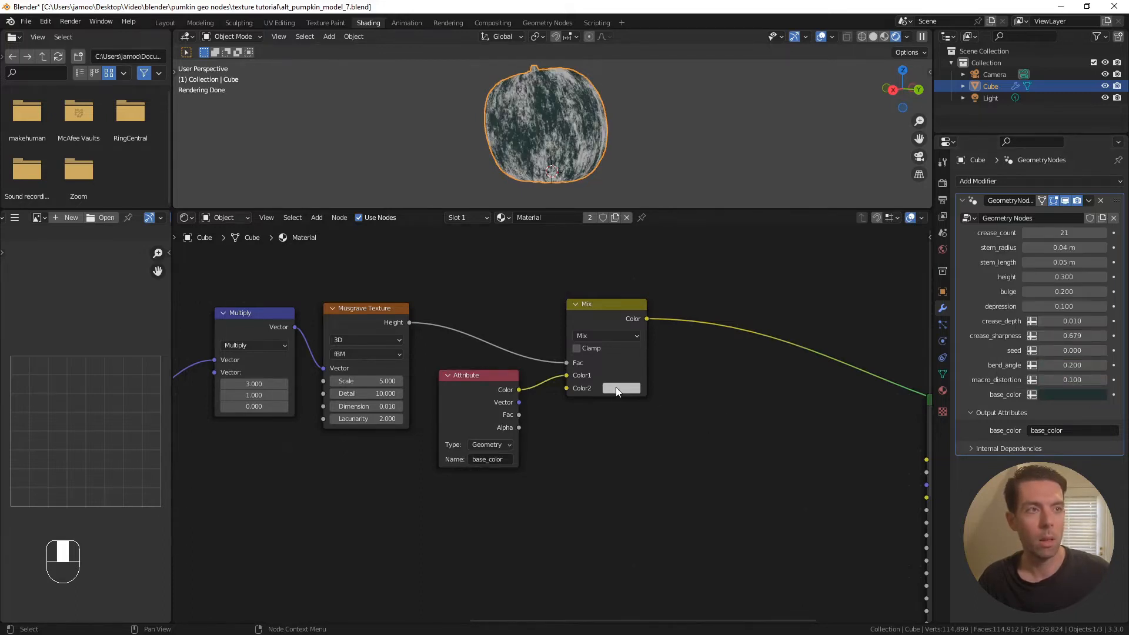
Set the Mix node's Color2 to a yellow with hue 0.147, saturation 1 and value 0.7
left_click(616, 387)
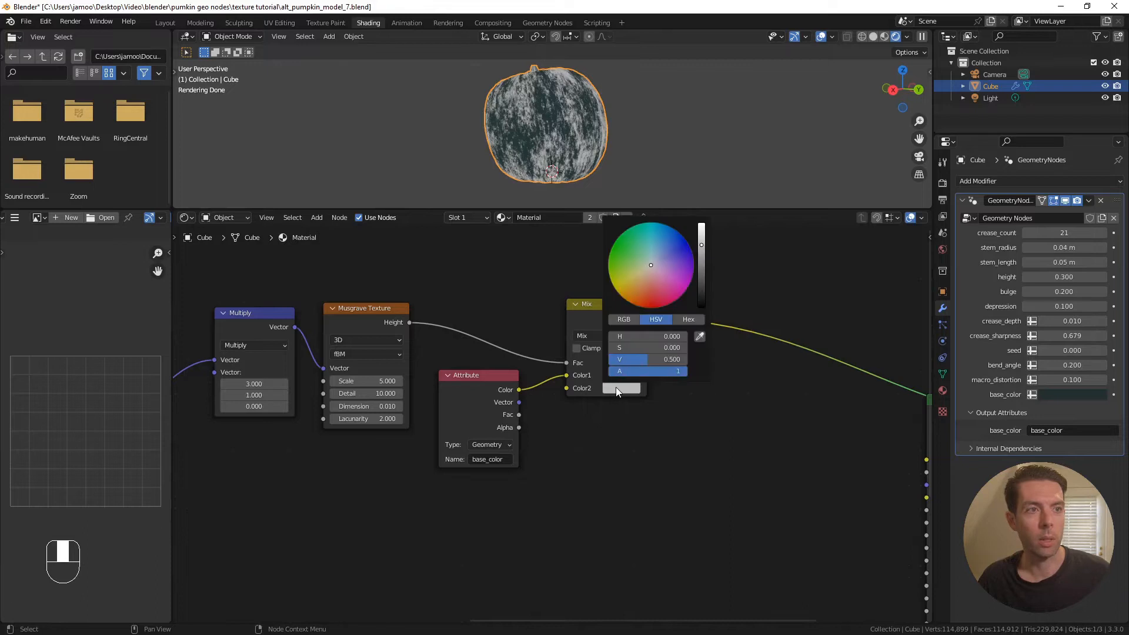
left_click(616, 288)
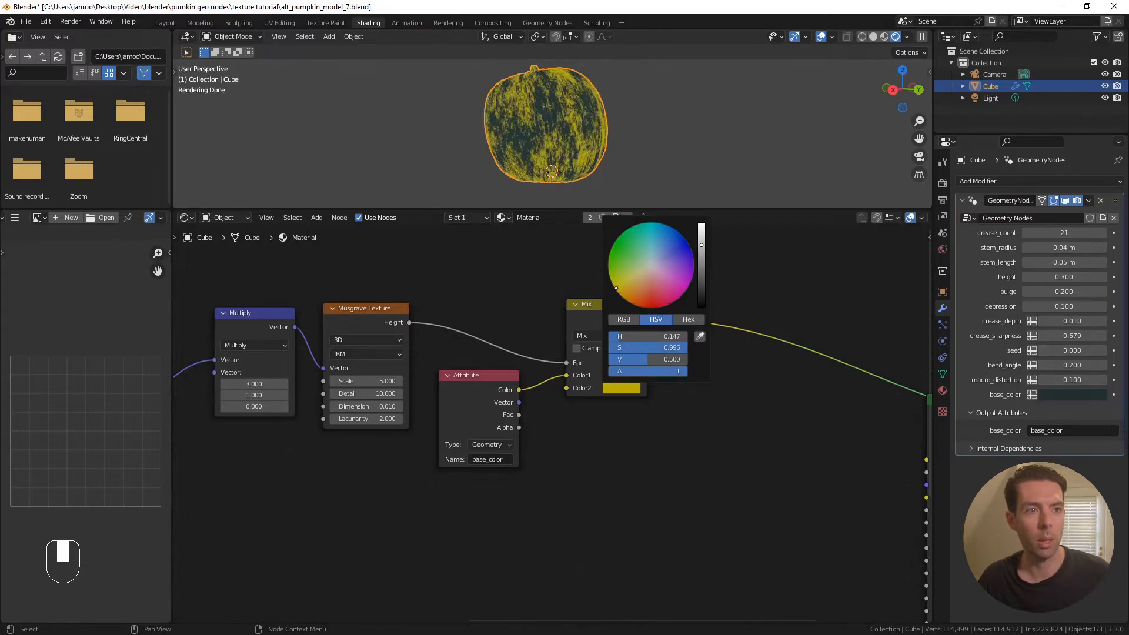
left_click(651, 360)
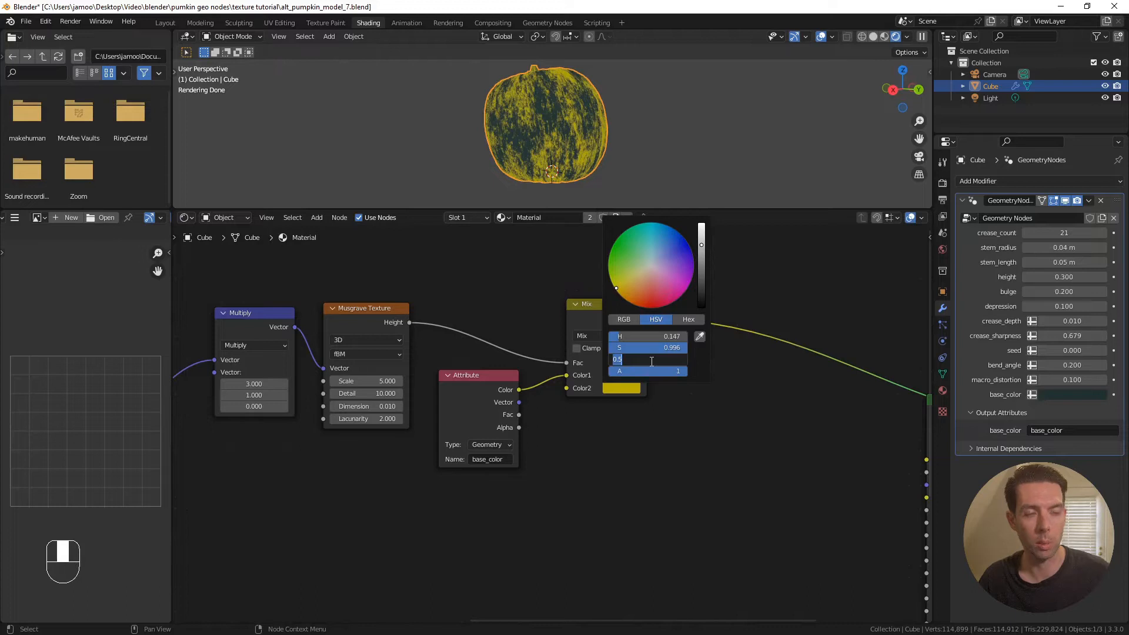
key("BackSpace")
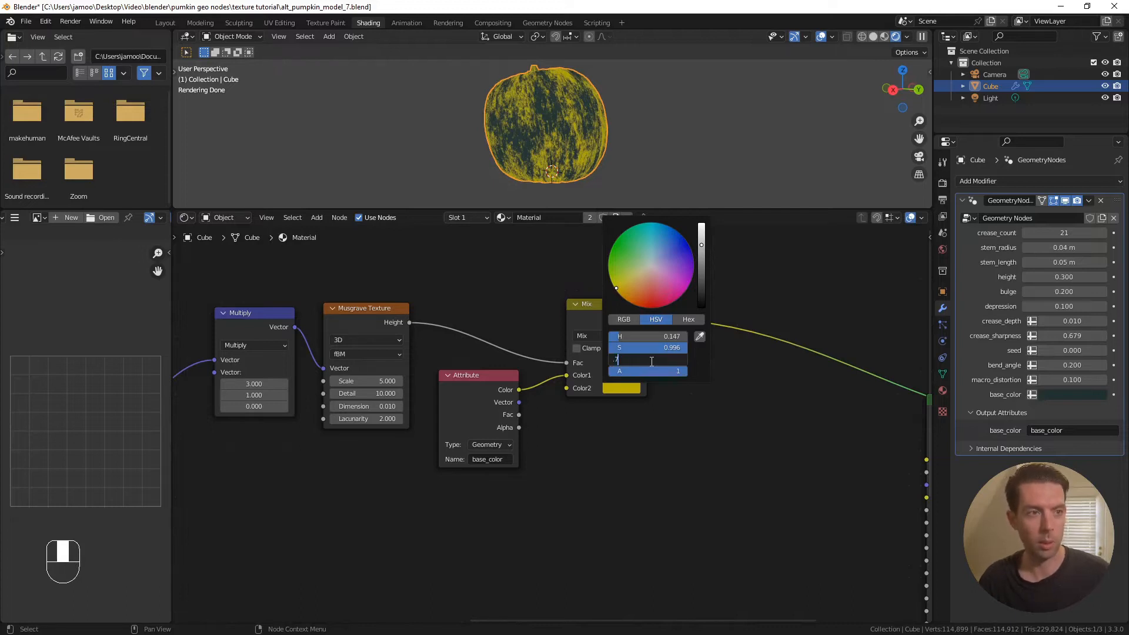
type(".7")
key("Return")
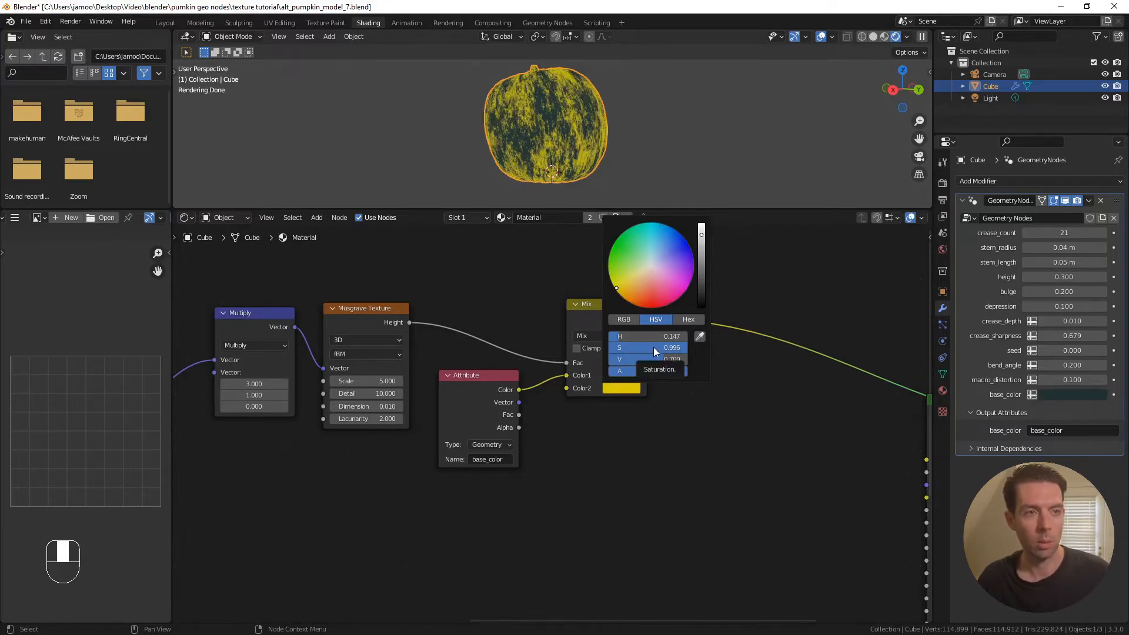
left_click(654, 347)
type("1")
key("Return")
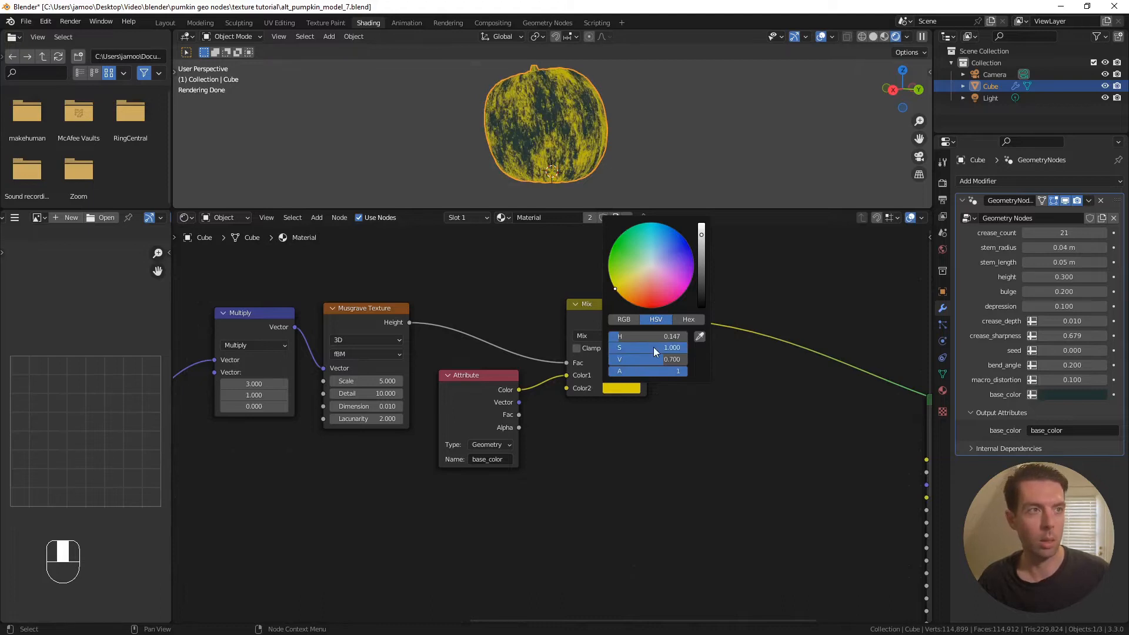
Shift the Attribute and Mix nodes farther from the Musgrave Texture and insert a Map Range node on its link to Mix
left_click_drag(487, 297, 674, 514)
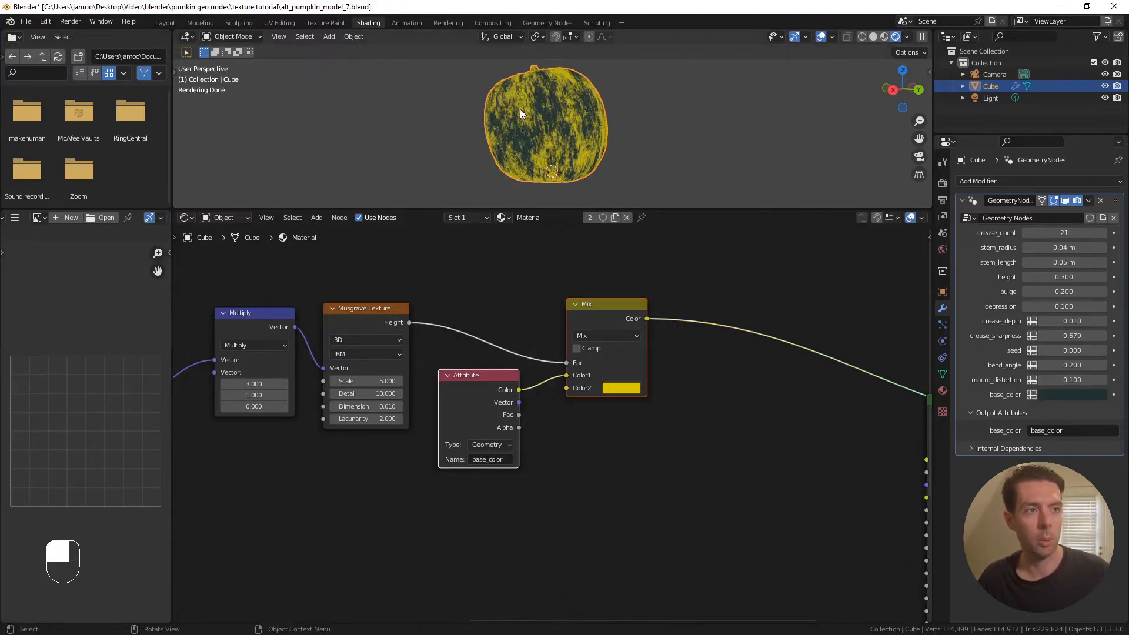
key("g")
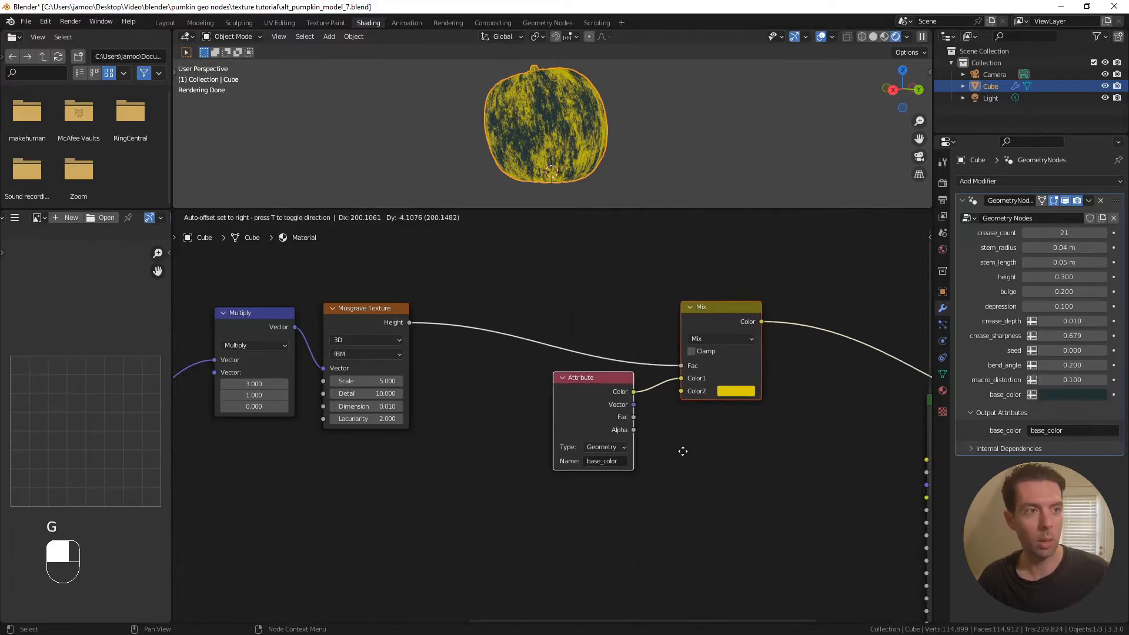
left_click(683, 448)
key("shift+a")
left_click(463, 418)
type("mapr")
key("Return")
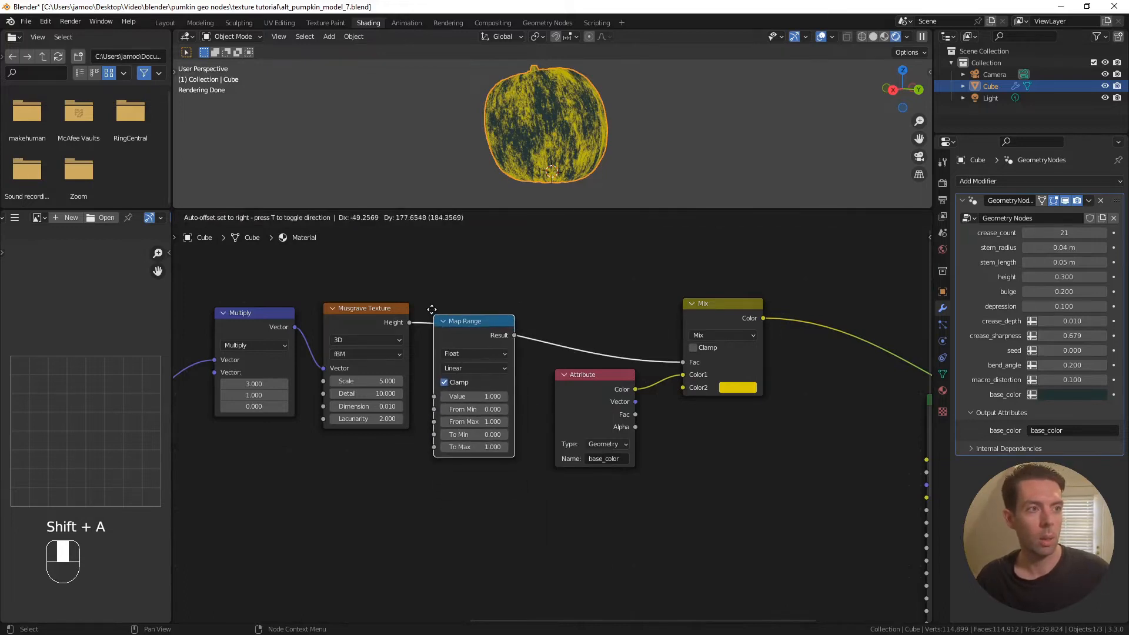
left_click(479, 308)
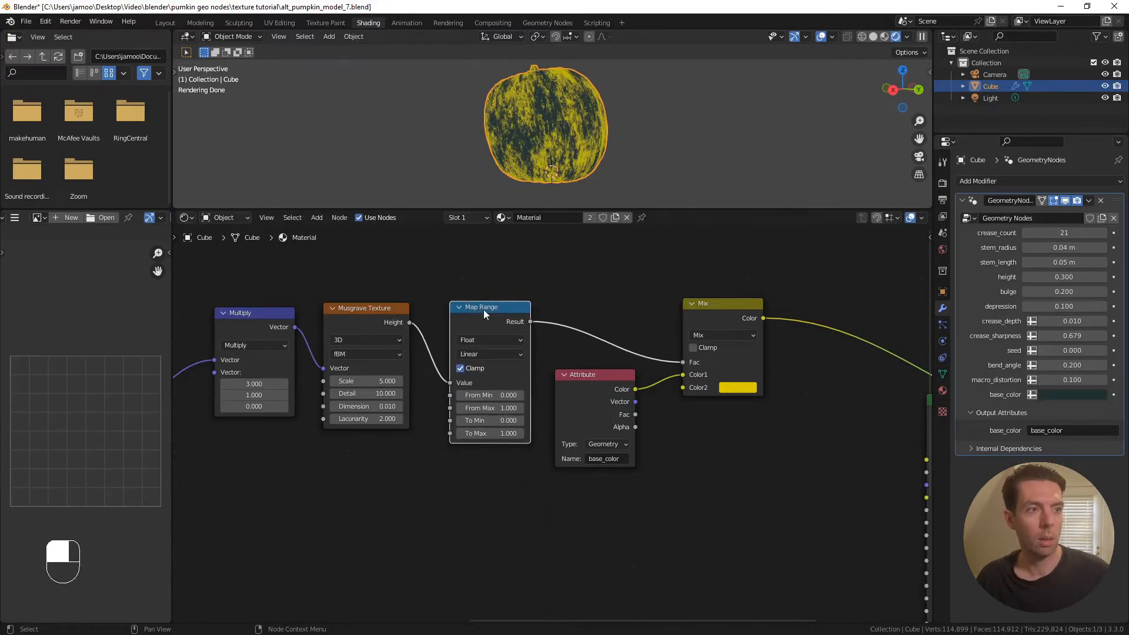
Set the Map Range node's From Min to 0.6 and nudge the node slightly closer to the Musgrave Texture
scroll(486, 389, "up", 1)
left_click_drag(483, 389, 509, 389, "shift")
left_click(482, 390)
type("1")
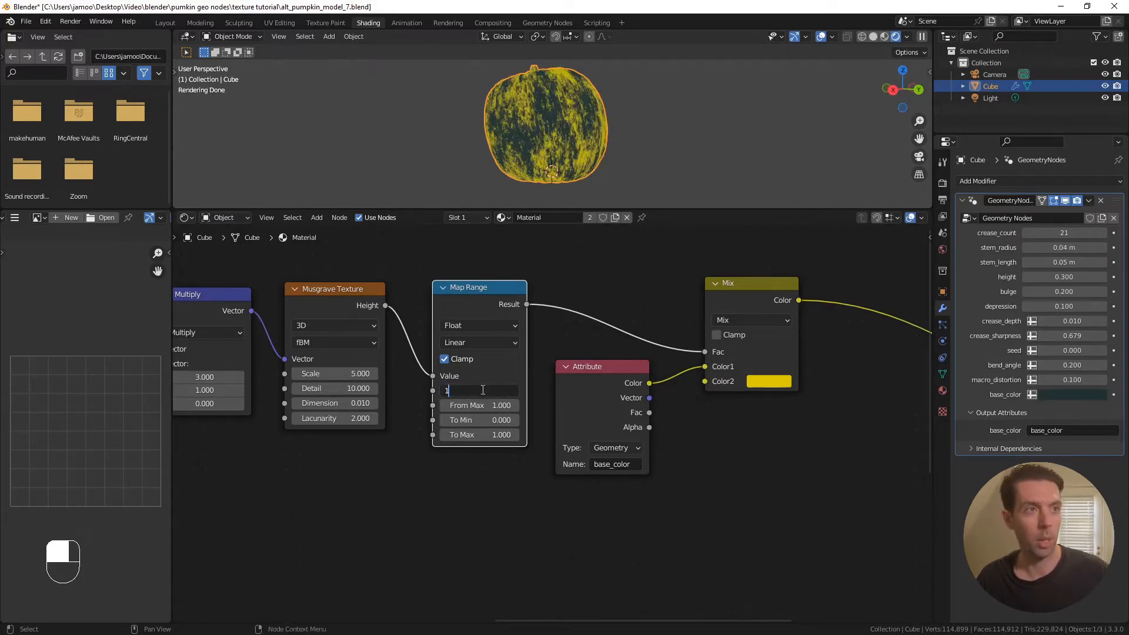
key("Return")
left_click_drag(477, 391, 414, 391, "shift")
left_click(487, 391)
type(".6")
key("Return")
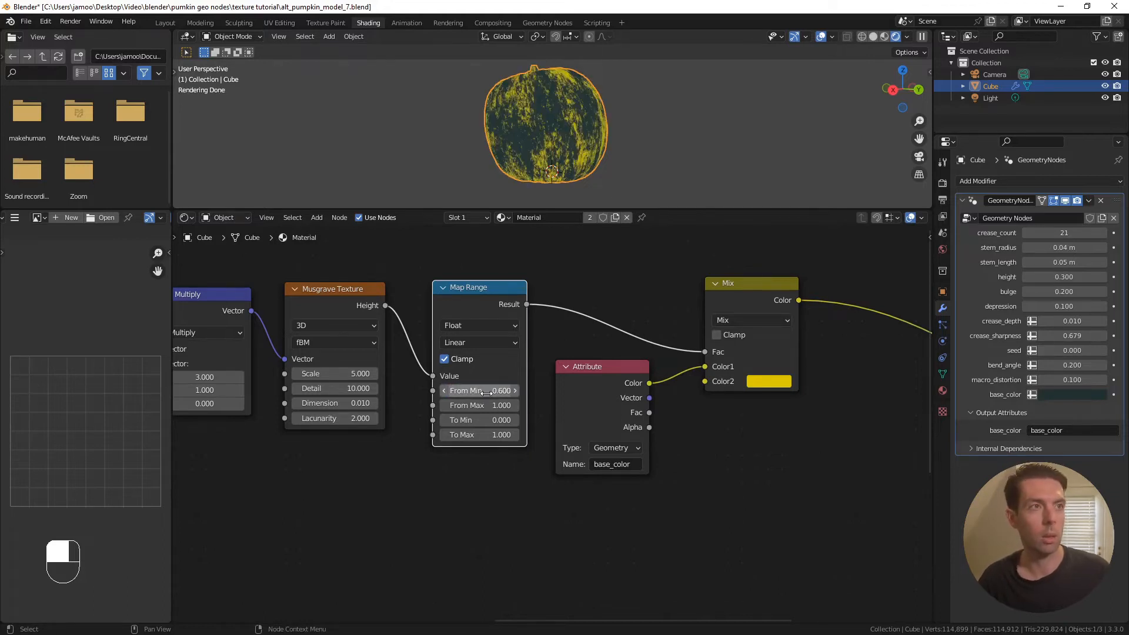
left_click_drag(492, 290, 488, 290)
Set the Map Range node's To Max to 0.3 to weaken the yellow streaks on the pumpkin
middle_click_drag(554, 174, 623, 129)
scroll(507, 122, "up", 3)
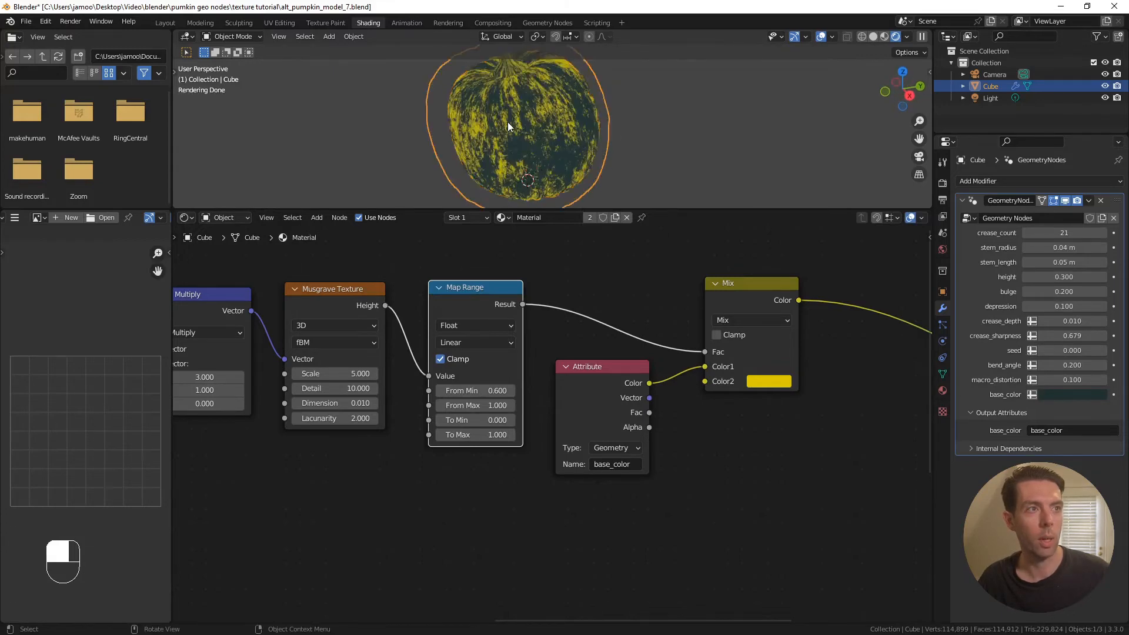
scroll(552, 125, "down", 2)
middle_click_drag(528, 125, 559, 123)
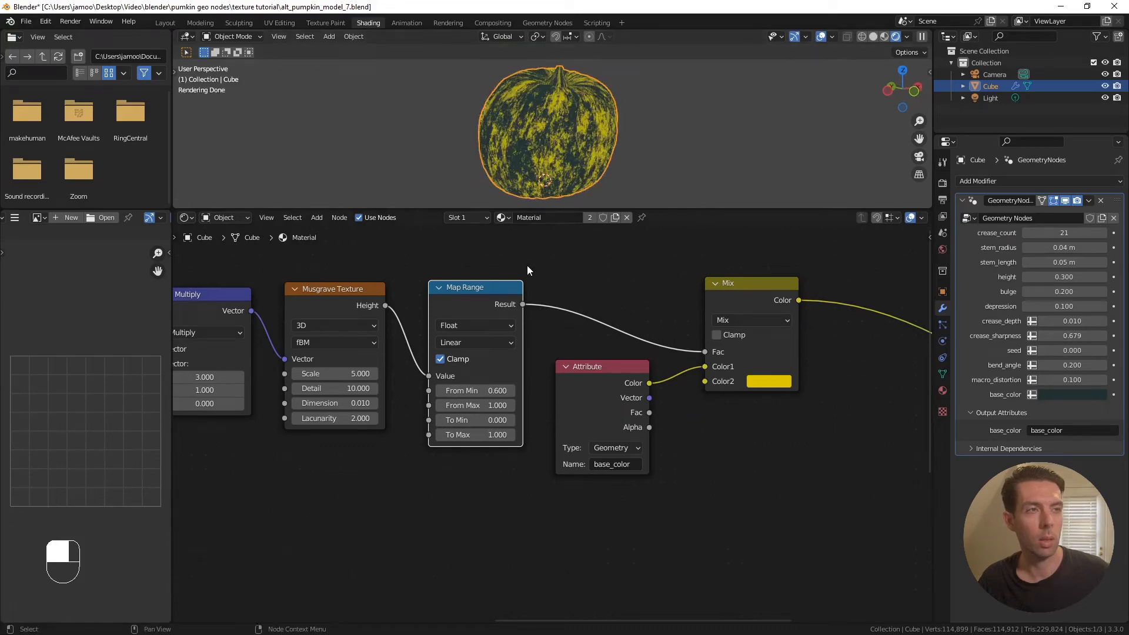
left_click(479, 435)
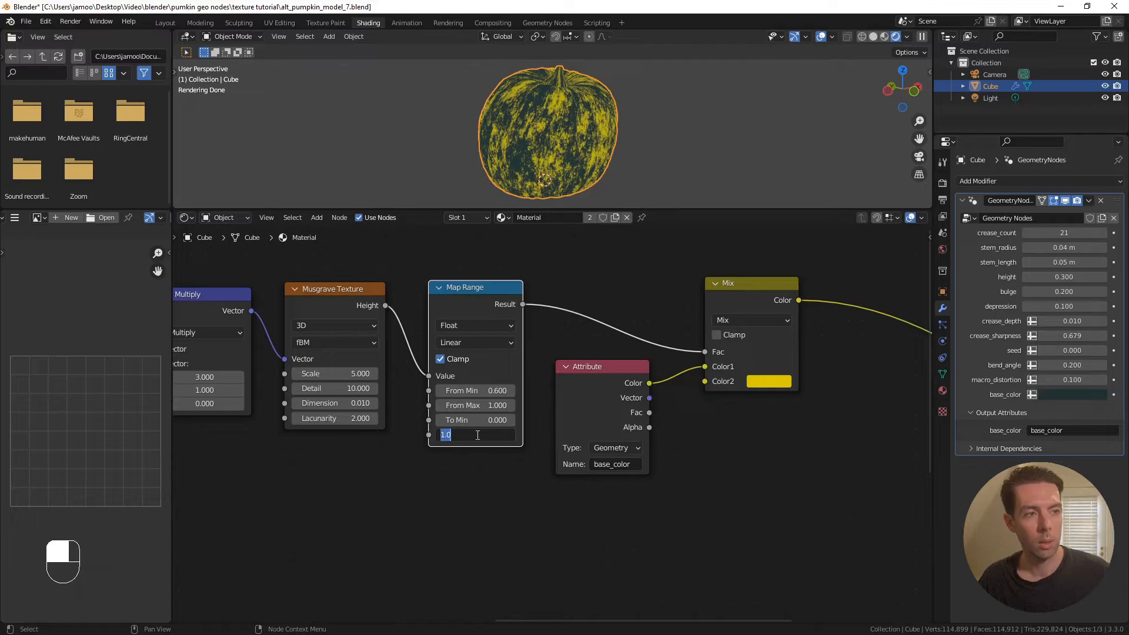
type(".3")
key("Return")
middle_click_drag(569, 73, 658, 118)
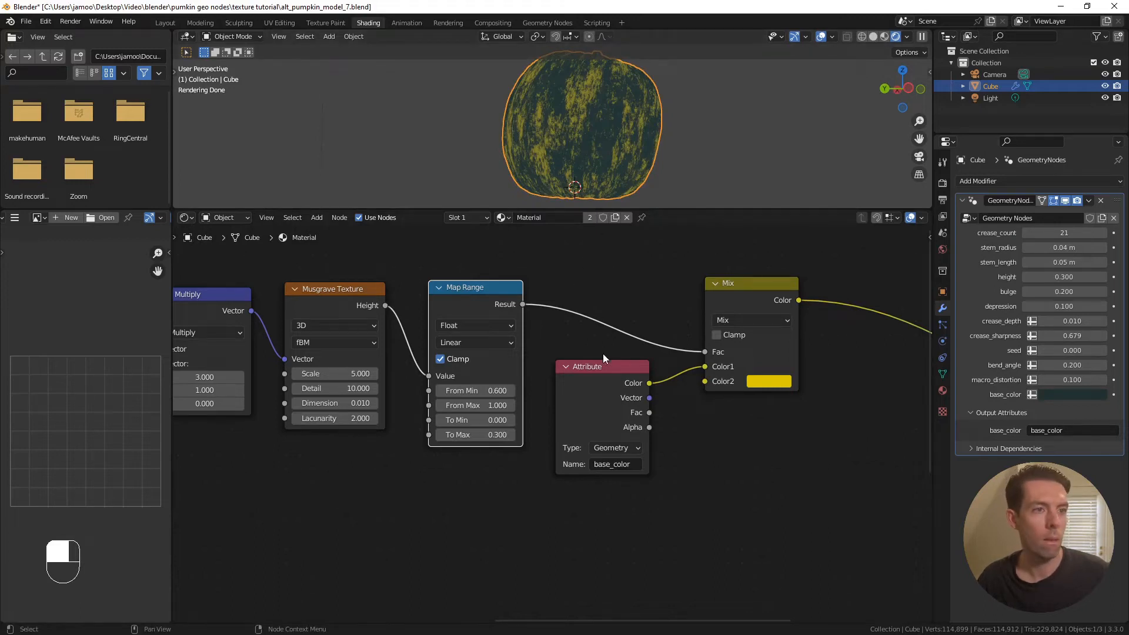
Connect the Mix node's Color to the Principled BSDF's Base Color and route the Principled BSDF to the Material Output
scroll(603, 355, "down", 2)
middle_click_drag(703, 344, 612, 338)
scroll(697, 338, "down", 2)
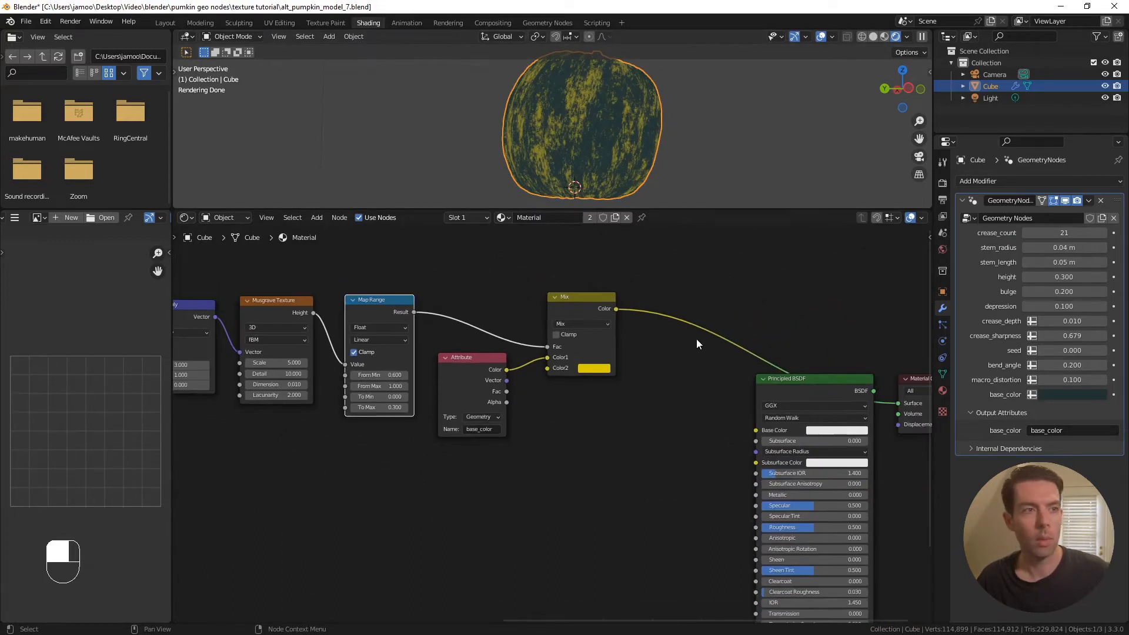
middle_click_drag(617, 157, 623, 133)
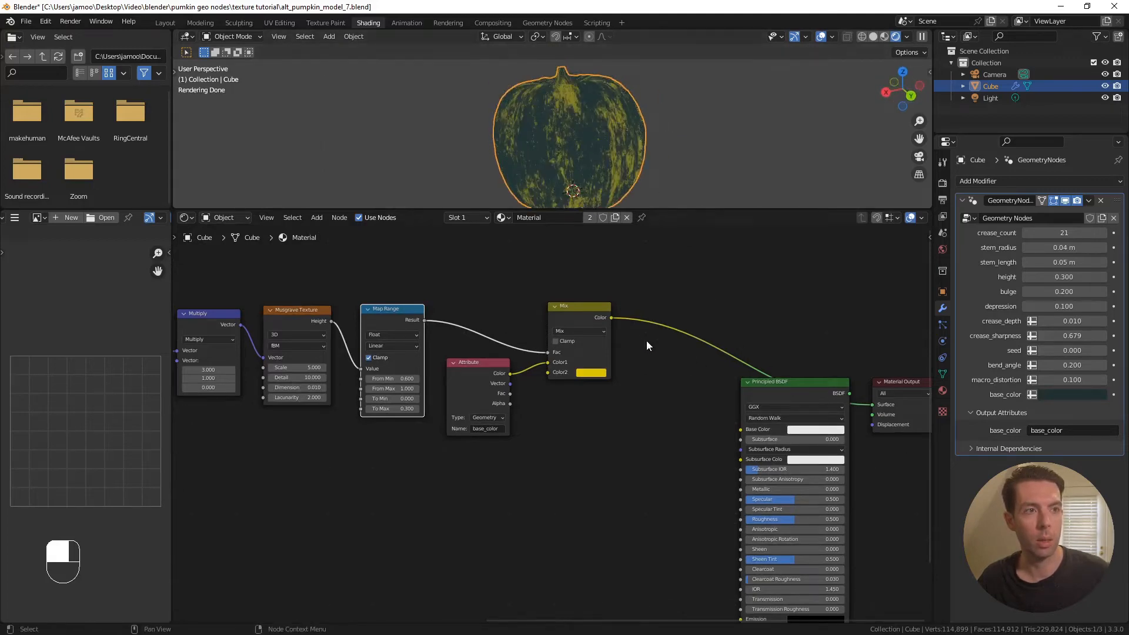
left_click_drag(610, 318, 741, 429)
left_click(834, 382, "ctrl+shift")
middle_click_drag(672, 142, 609, 136)
middle_click_drag(537, 126, 617, 134)
Move the Principled BSDF and Material Output nodes together farther away from the Mix node
scroll(688, 329, "down", 4)
left_click_drag(593, 299, 786, 468)
key("g")
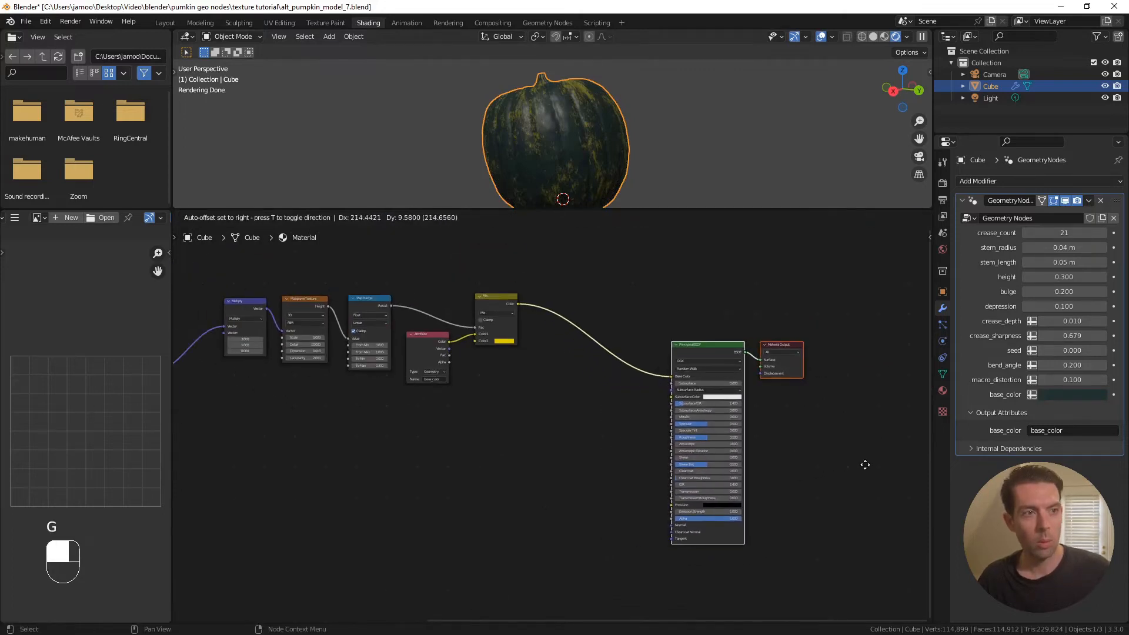
left_click(865, 464)
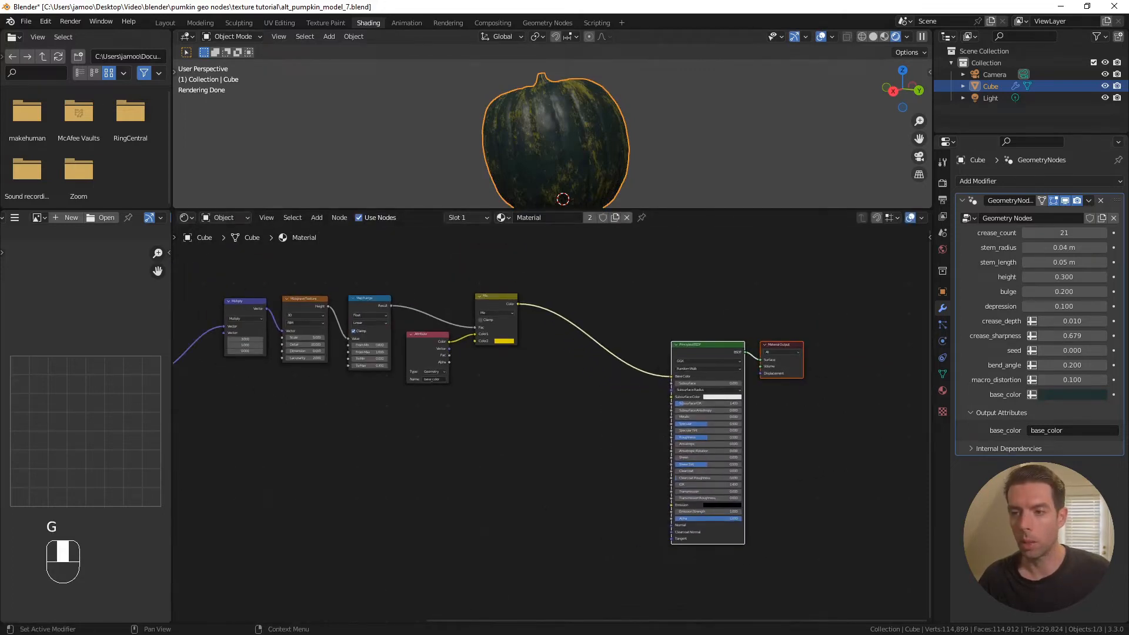
Examine the surface speckles on the green and grey pumpkins in the reference photo
right_click_drag(1128, 164, 734, 172)
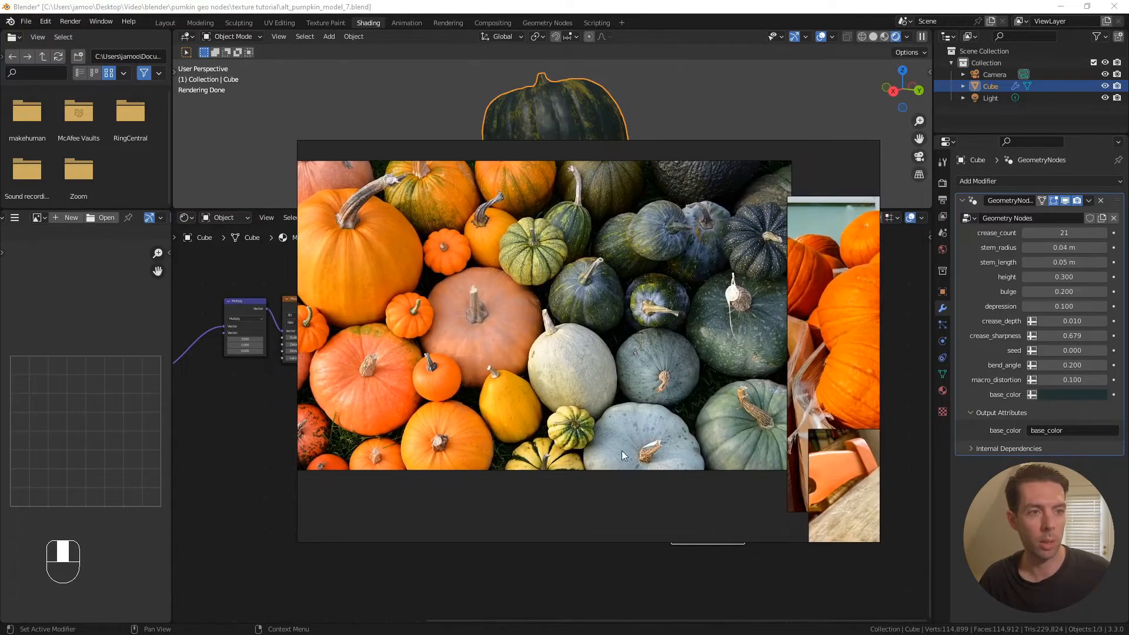
scroll(623, 450, "up", 2)
scroll(637, 425, "up", 2)
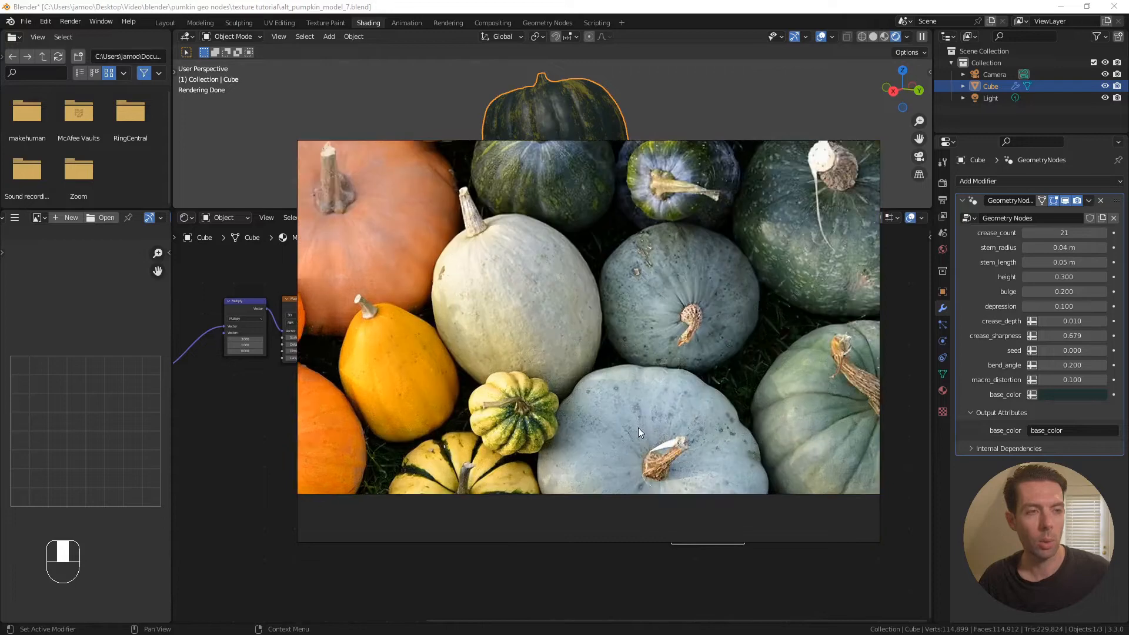
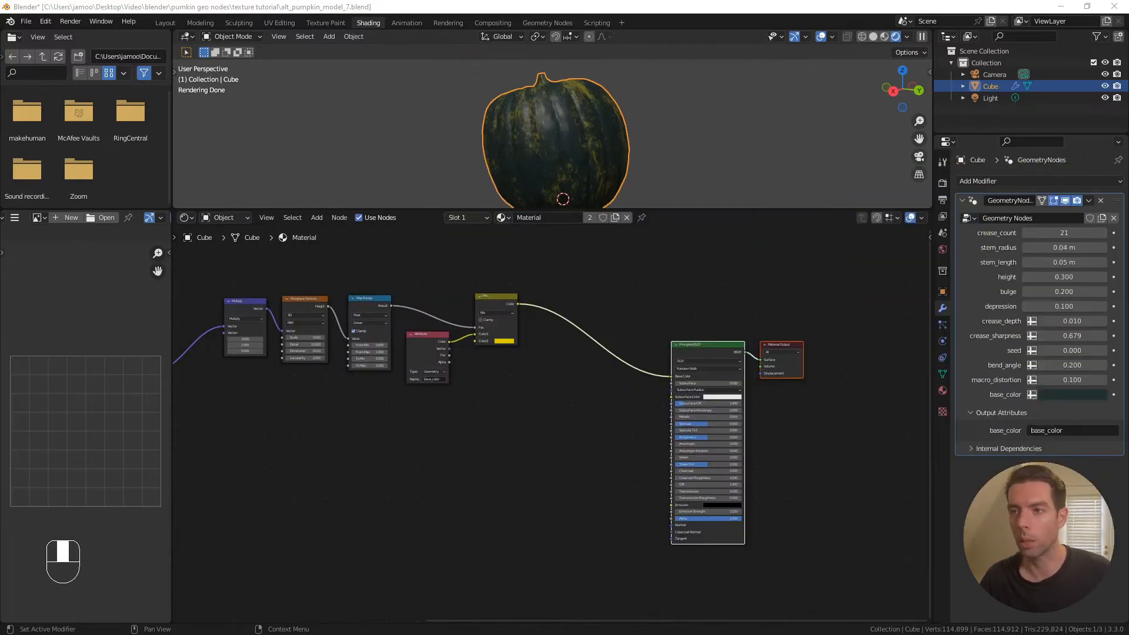
Add a Voronoi Texture node fed by the Combine XYZ Vector output and place it below the Multiply node
scroll(493, 421, "down", 3)
middle_click_drag(509, 412, 658, 394)
scroll(538, 395, "up", 3)
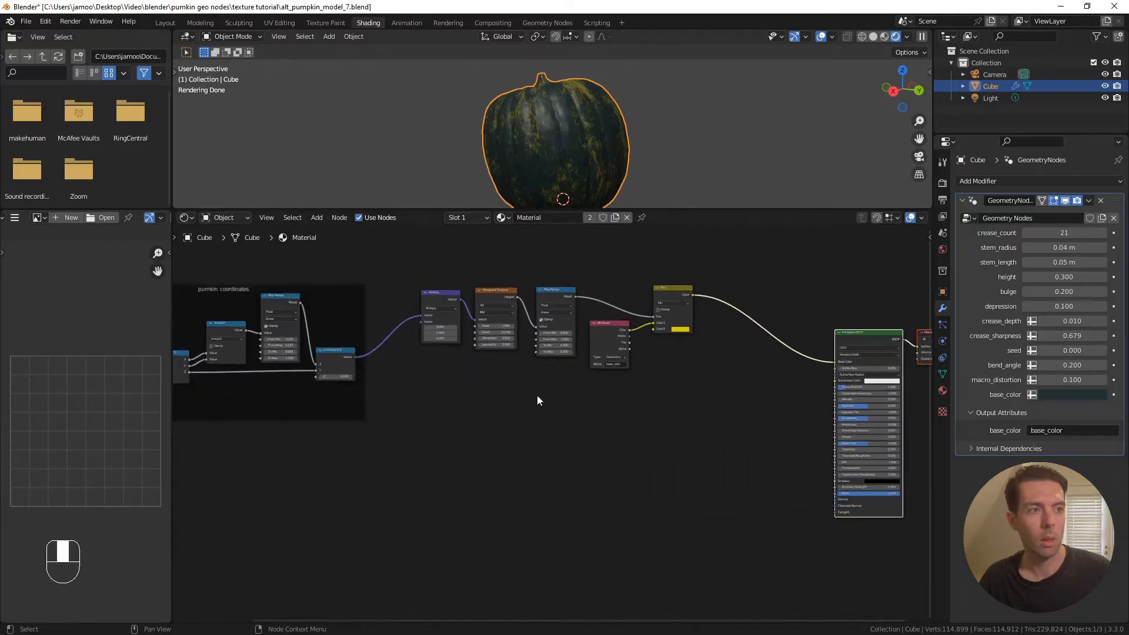
middle_click_drag(495, 394, 627, 397)
scroll(520, 371, "up", 1)
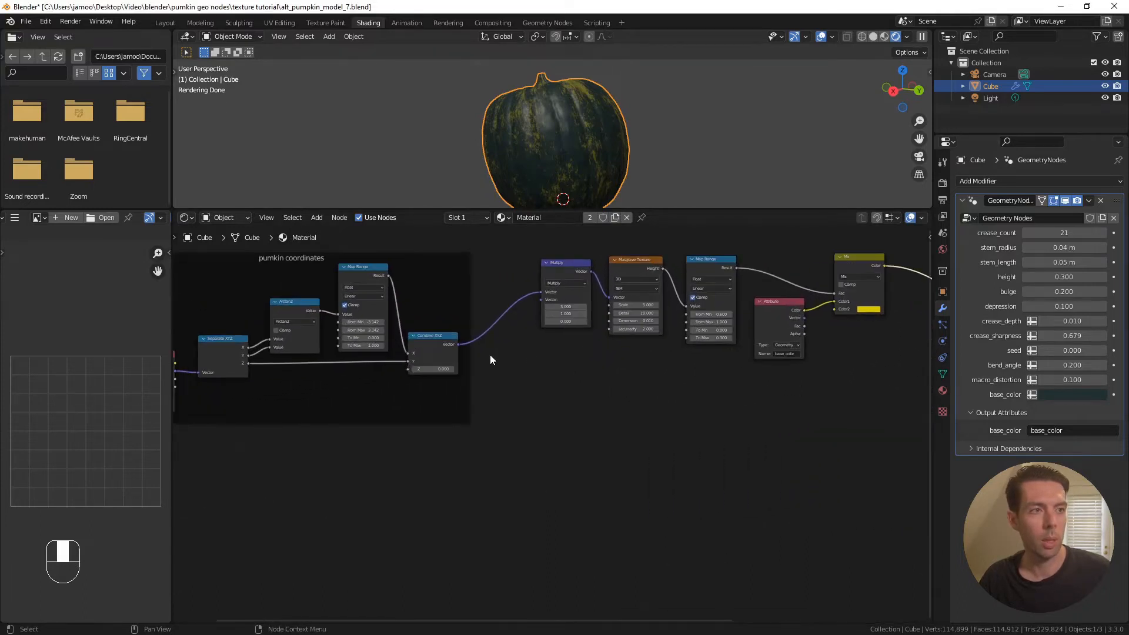
left_click_drag(457, 344, 561, 384)
type("voronoi")
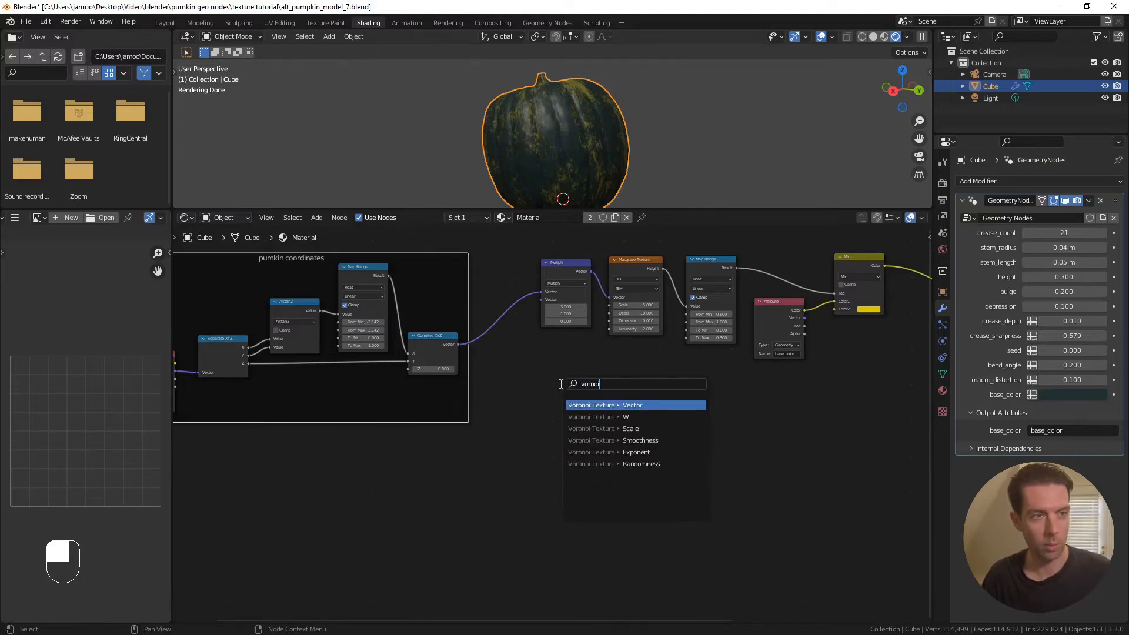
key("Return")
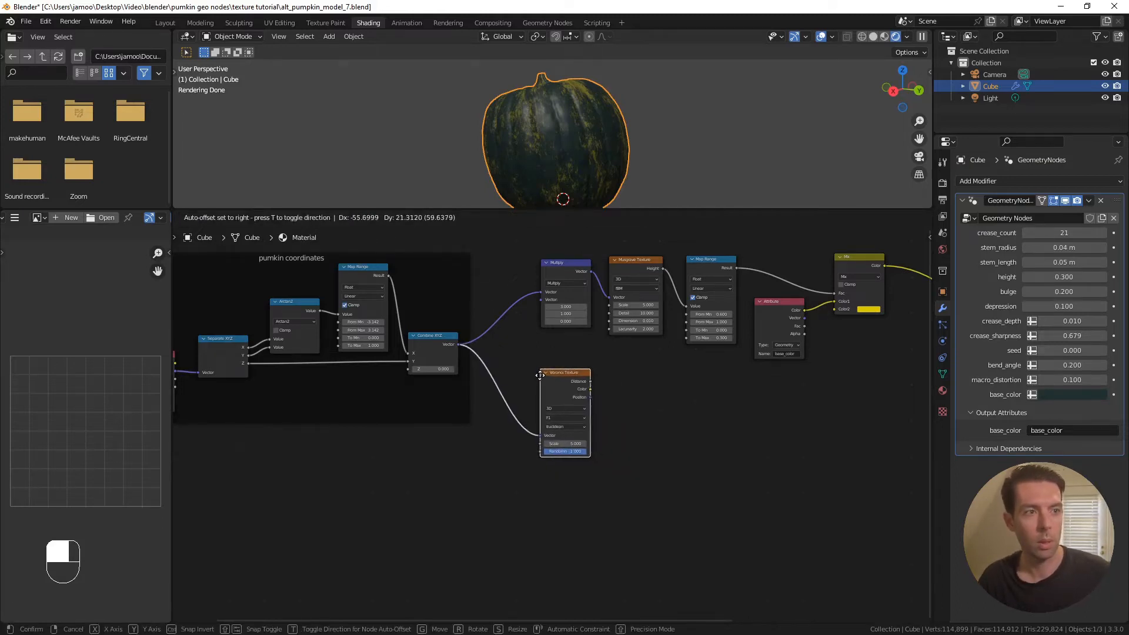
left_click(538, 370)
Preview the Voronoi Texture's Distance output on the pumpkin
scroll(606, 391, "up", 2)
middle_click_drag(615, 406, 593, 401)
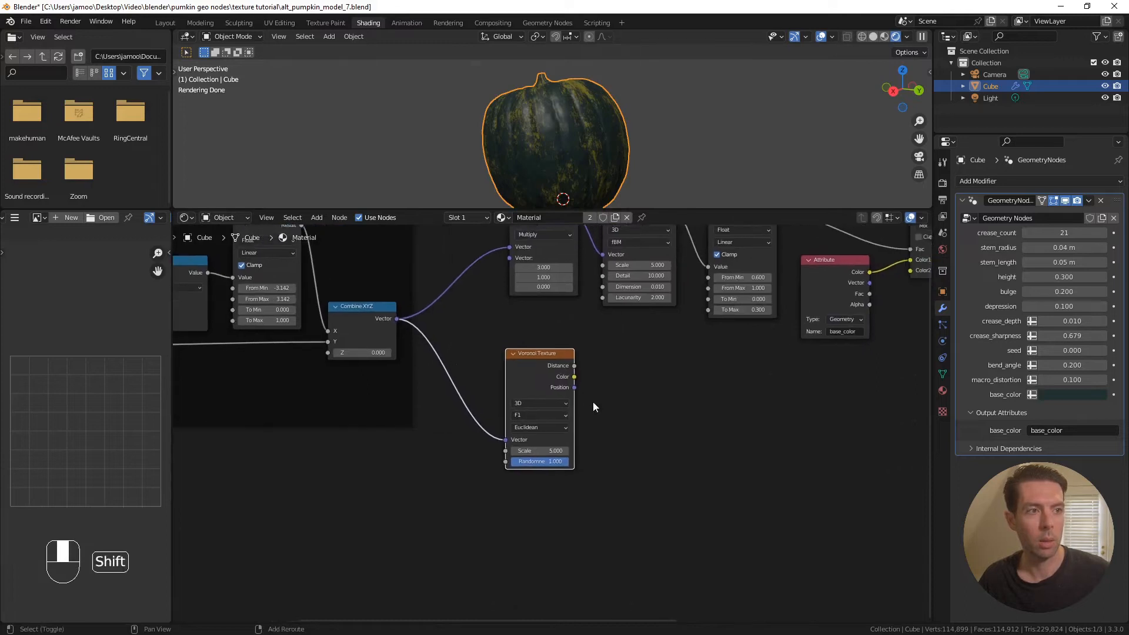
left_click(538, 351, "ctrl+shift")
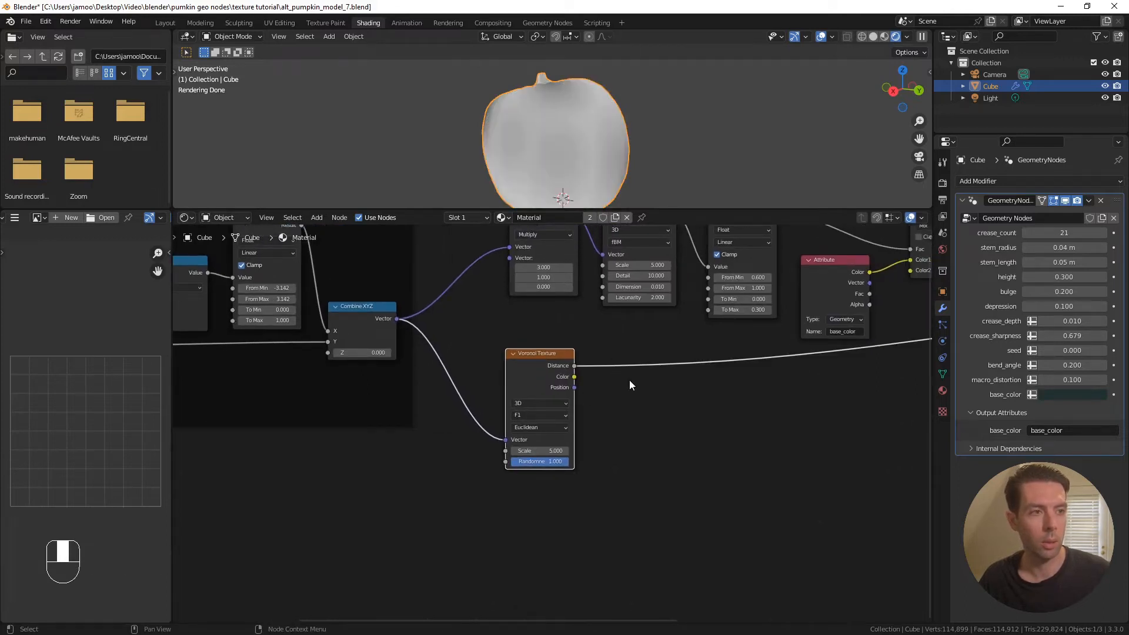
middle_click_drag(630, 381, 607, 383, "shift")
scroll(593, 387, "up", 1)
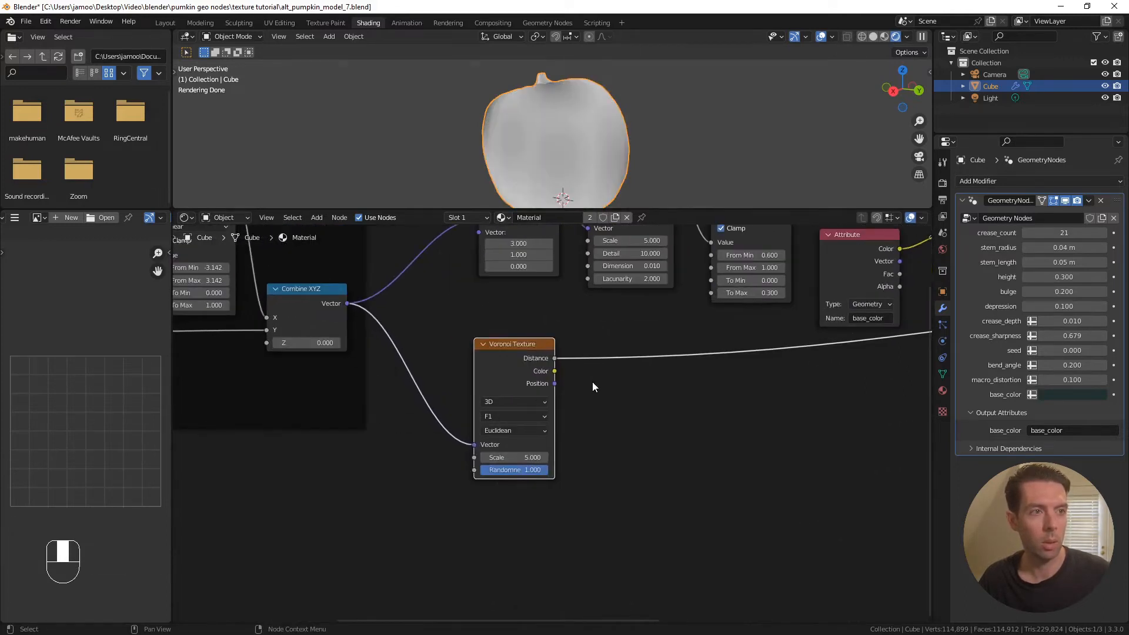
Set the Voronoi Texture's Scale to 50 and inspect the spots on the pumpkin up close
left_click(522, 457)
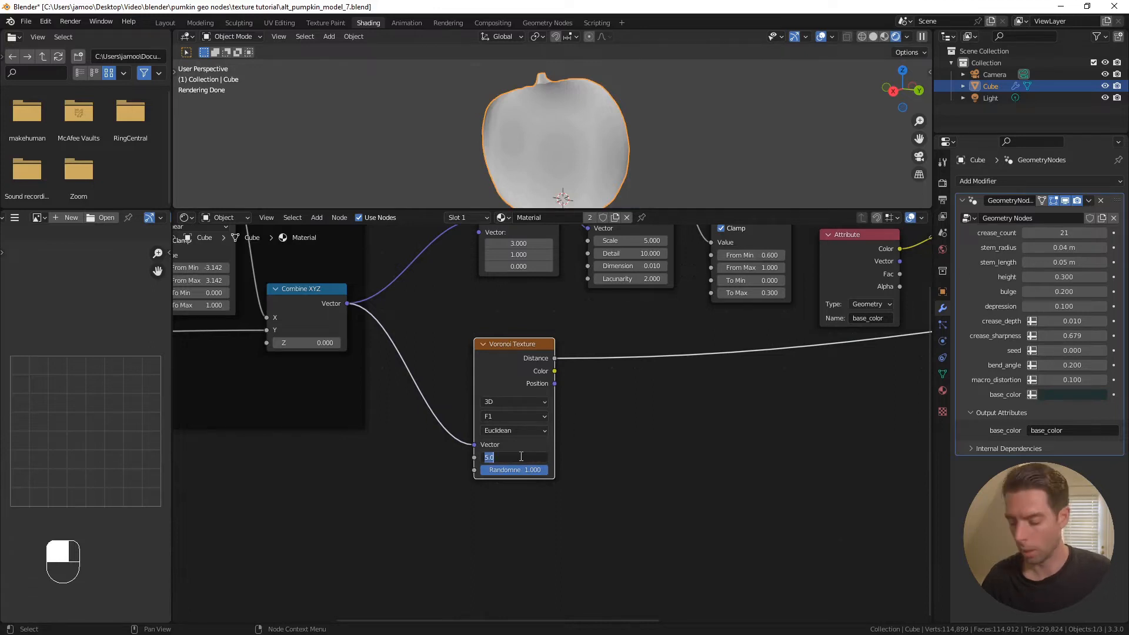
type("50")
key("Return")
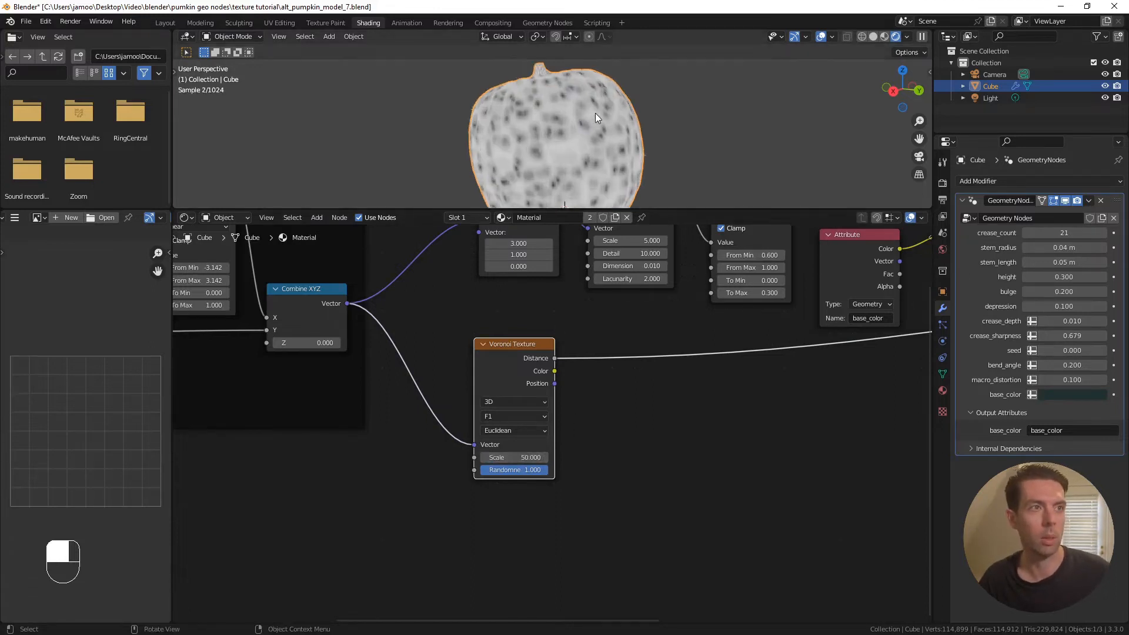
middle_click_drag(599, 105, 597, 119, "shift")
scroll(598, 118, "up", 1)
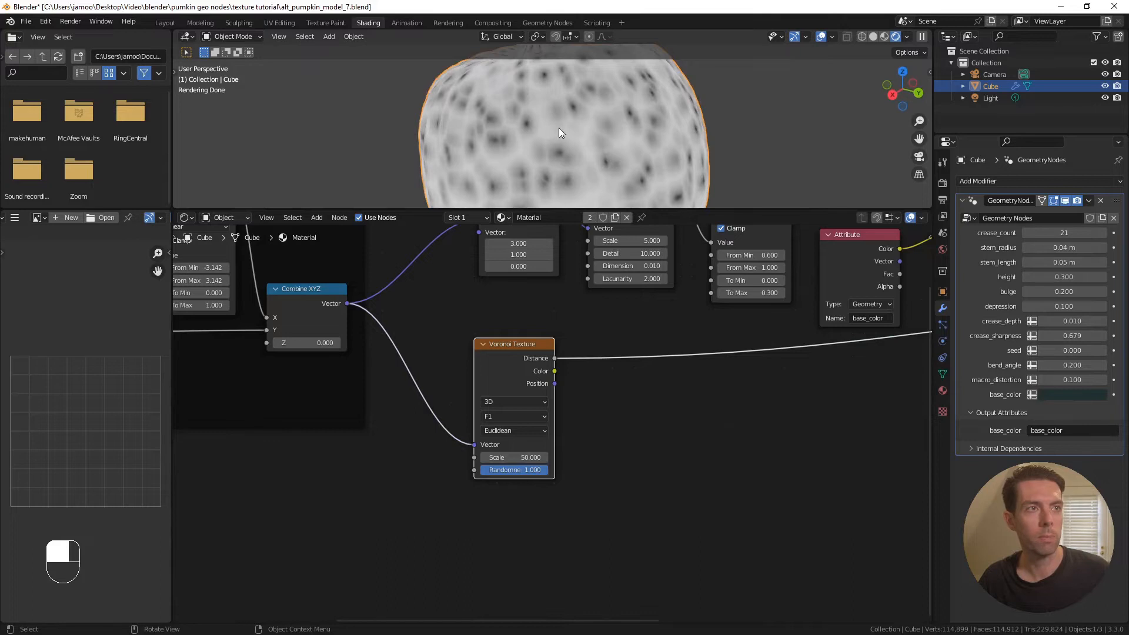
scroll(521, 154, "up", 2)
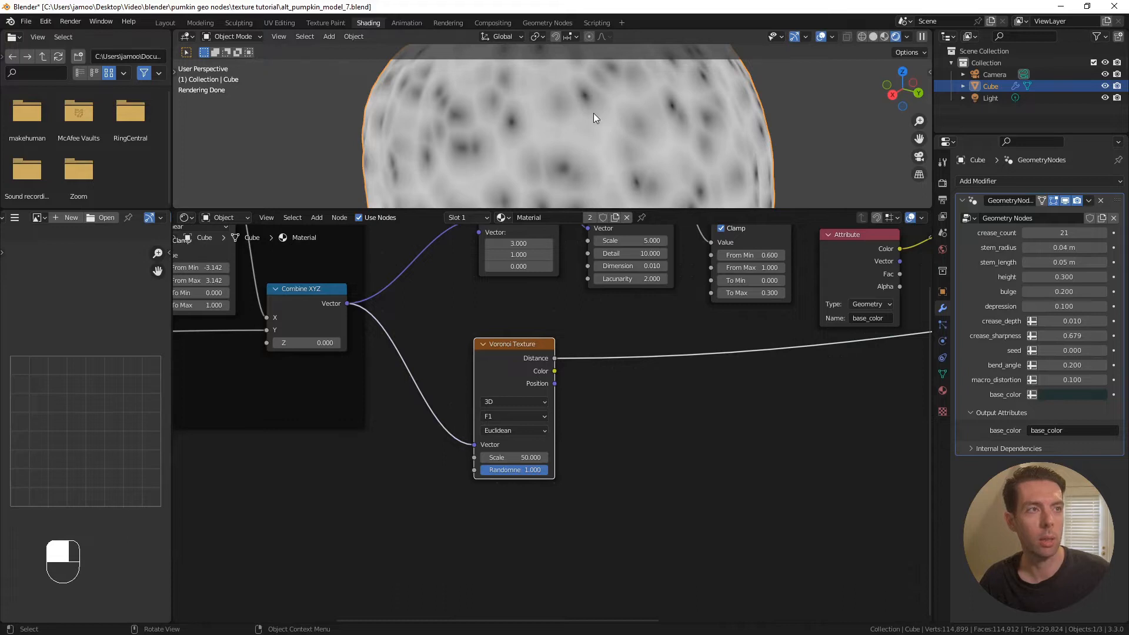
Switch the Voronoi Texture to Smooth F1 and set its Scale to 500
left_click(519, 417)
left_click(510, 453)
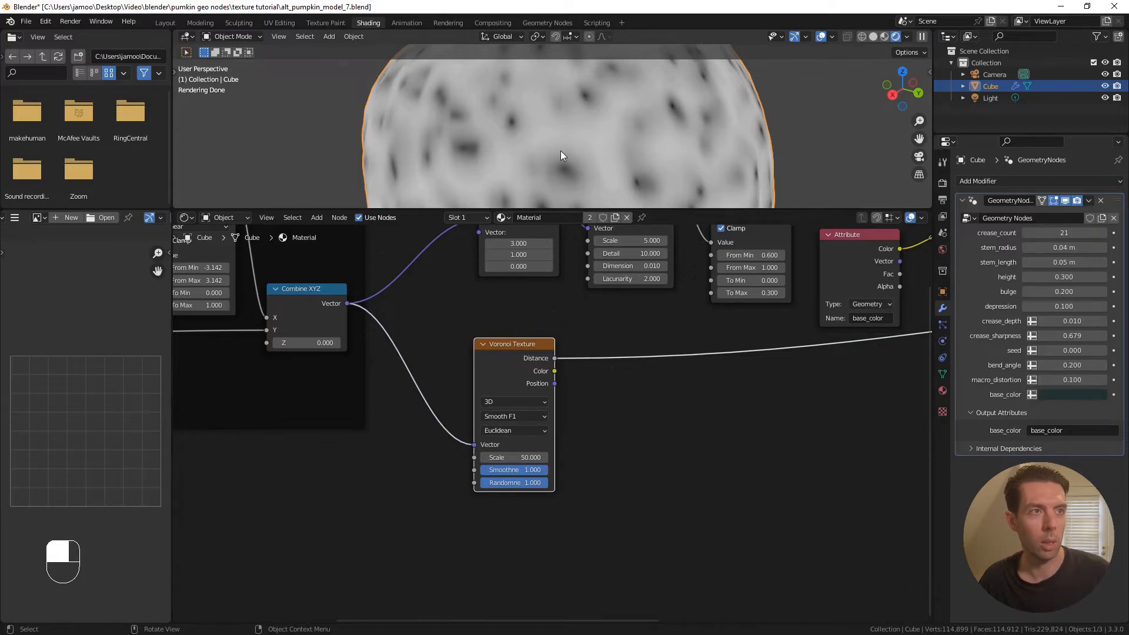
scroll(584, 390, "down", 1)
middle_click_drag(603, 432, 583, 427, "shift")
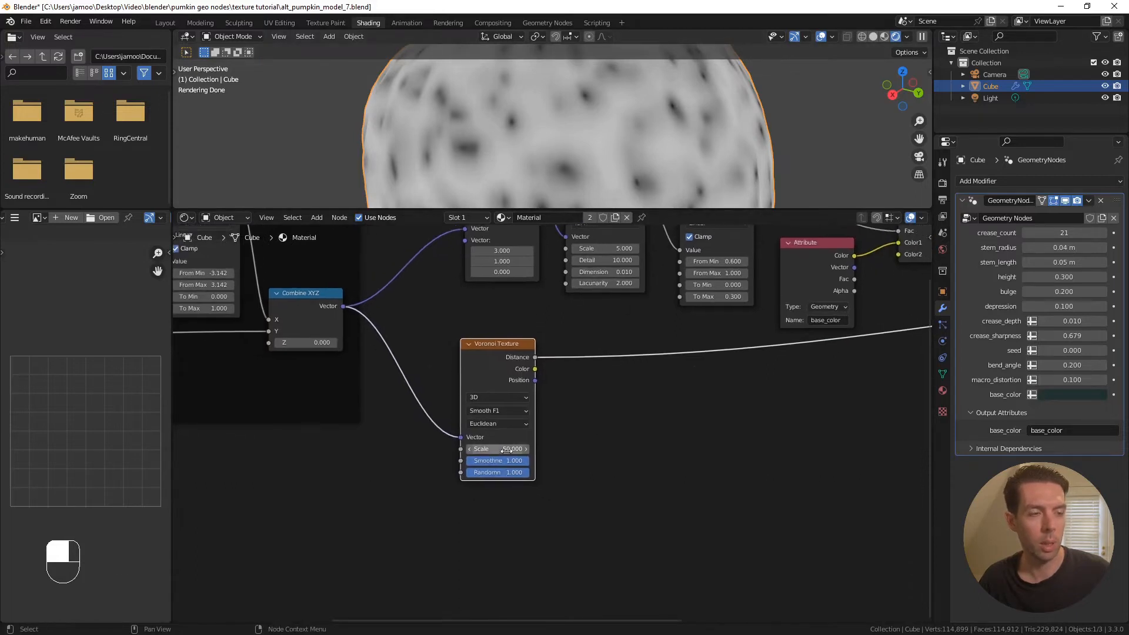
left_click(513, 450)
type("500")
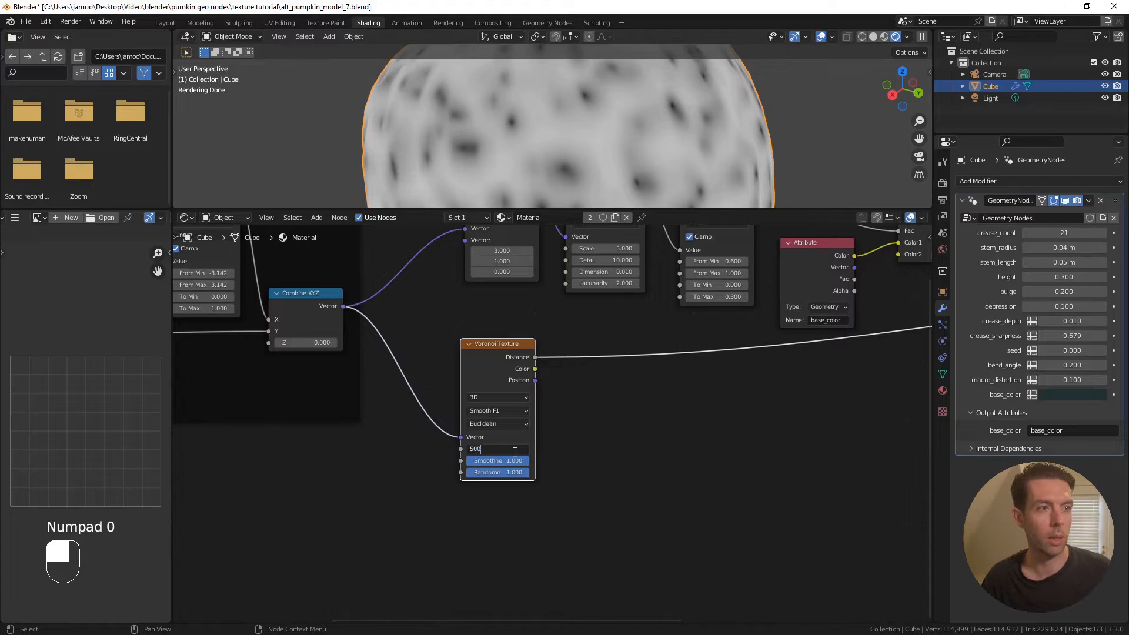
key("Return")
left_click_drag(502, 349, 502, 355)
scroll(617, 147, "down", 3)
middle_click_drag(622, 151, 612, 134, "shift")
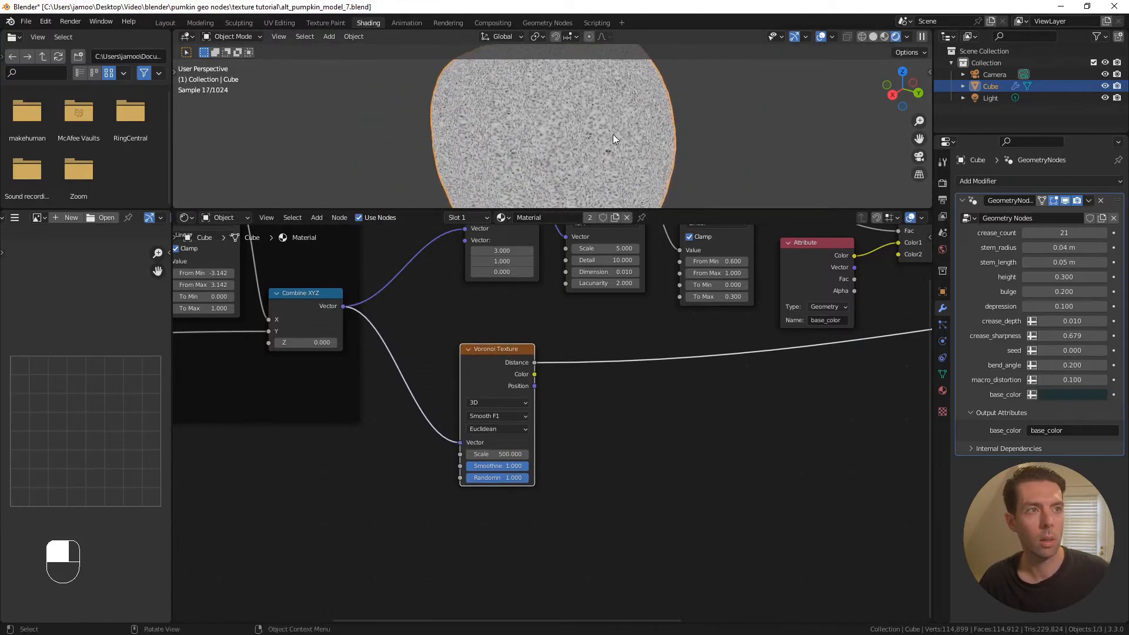
scroll(607, 139, "up", 1)
scroll(767, 403, "down", 3)
scroll(767, 419, "up", 1)
Duplicate the Mix node and insert the copy on the link between the original Mix and the Principled BSDF
middle_click_drag(767, 428, 509, 472)
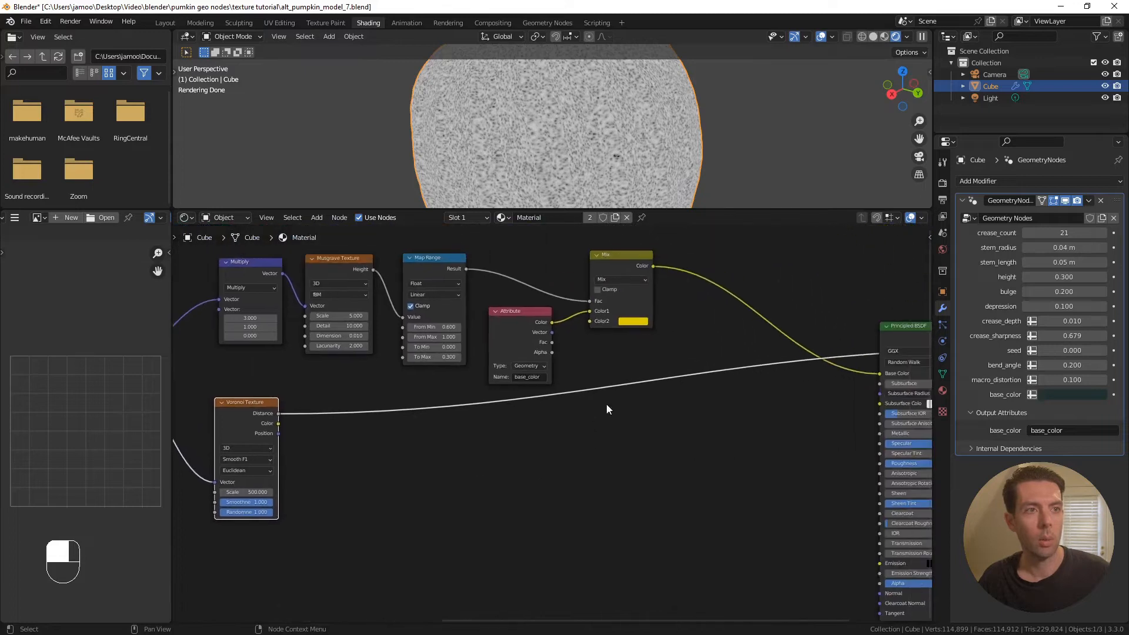
left_click(623, 263)
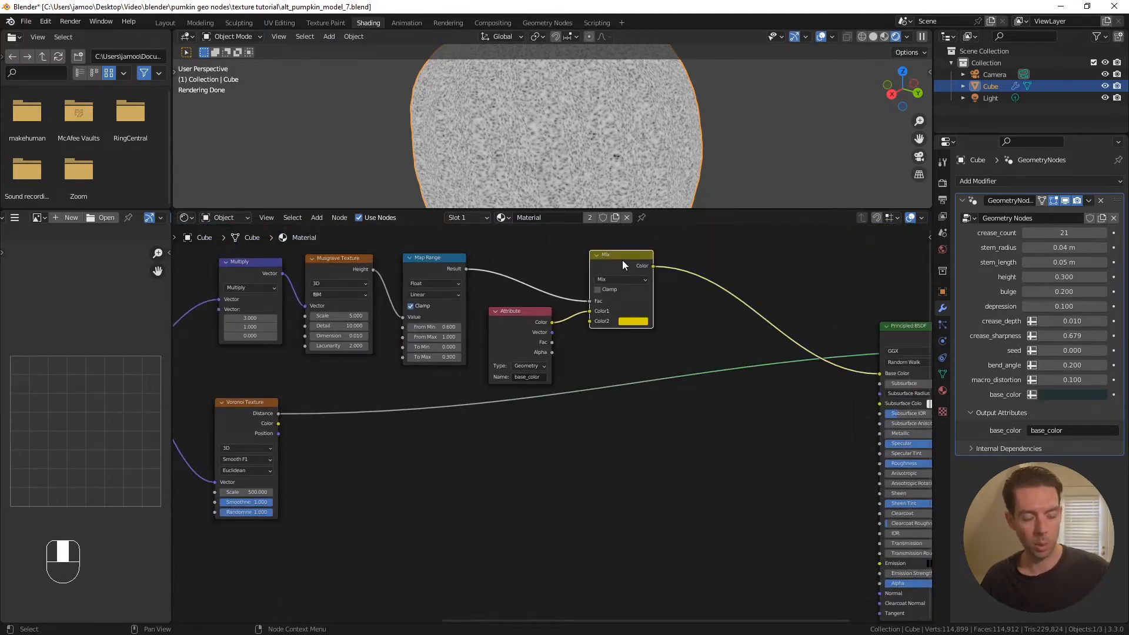
key("shift+d")
left_click(738, 288)
left_click_drag(739, 290, 749, 294)
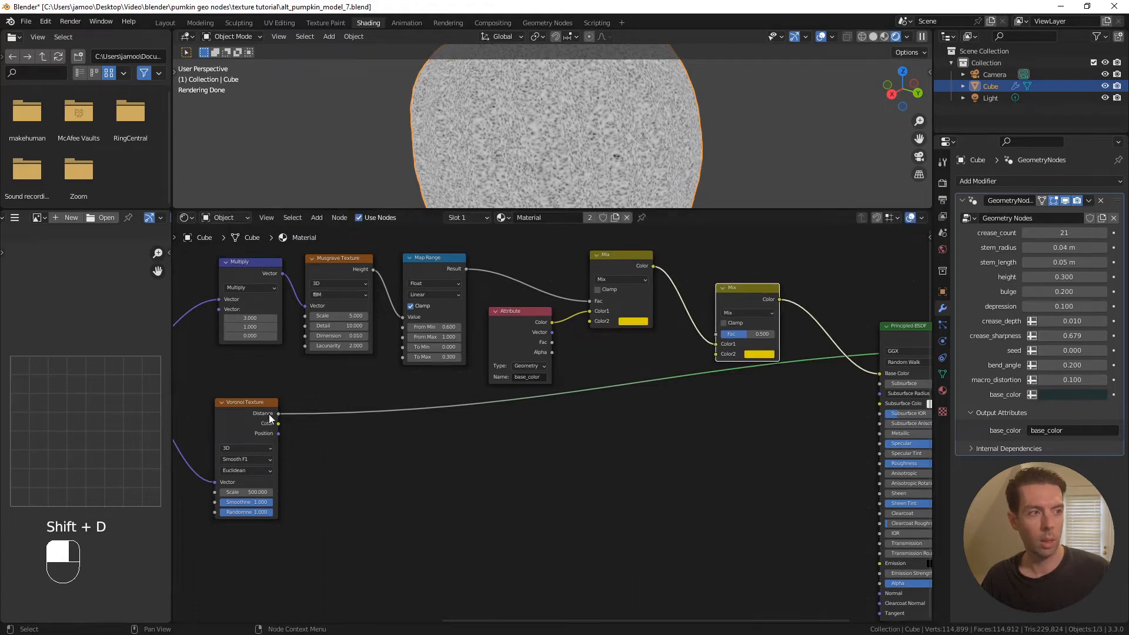
Connect the Voronoi Distance to the second Mix node's Fac and restore the Principled BSDF as the material's output
left_click_drag(277, 414, 719, 334)
left_click_drag(742, 291, 738, 298)
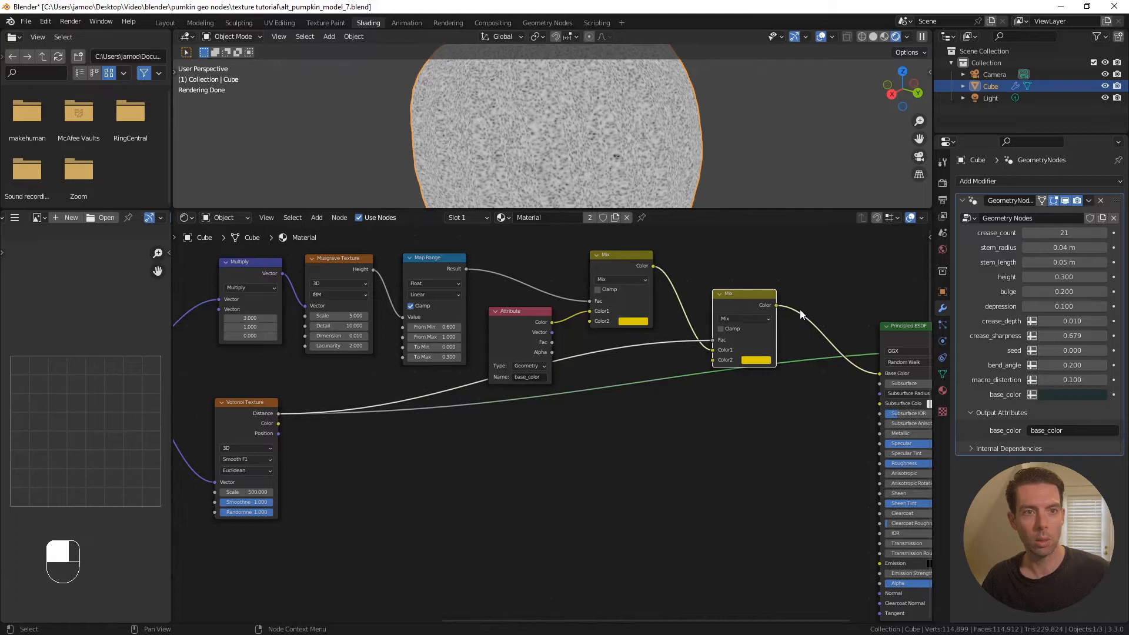
scroll(800, 309, "down", 3, "ctrl")
left_click(817, 326, "ctrl+shift")
left_click_drag(669, 302, 652, 316)
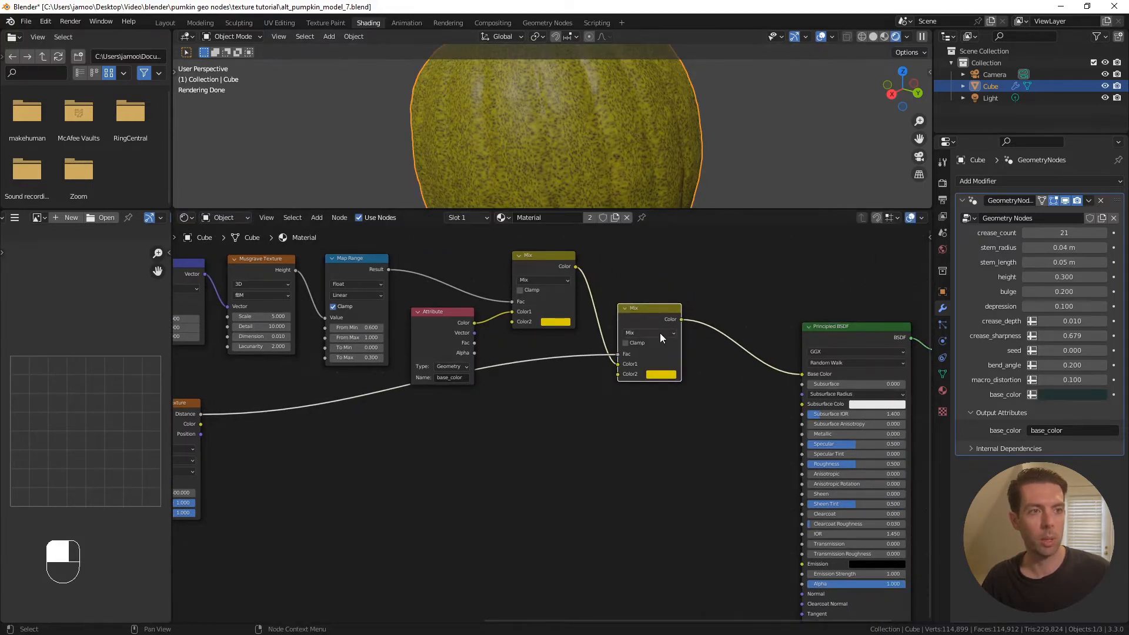
Change the second Mix node's blending mode to Saturation and nudge the node slightly
left_click(660, 333)
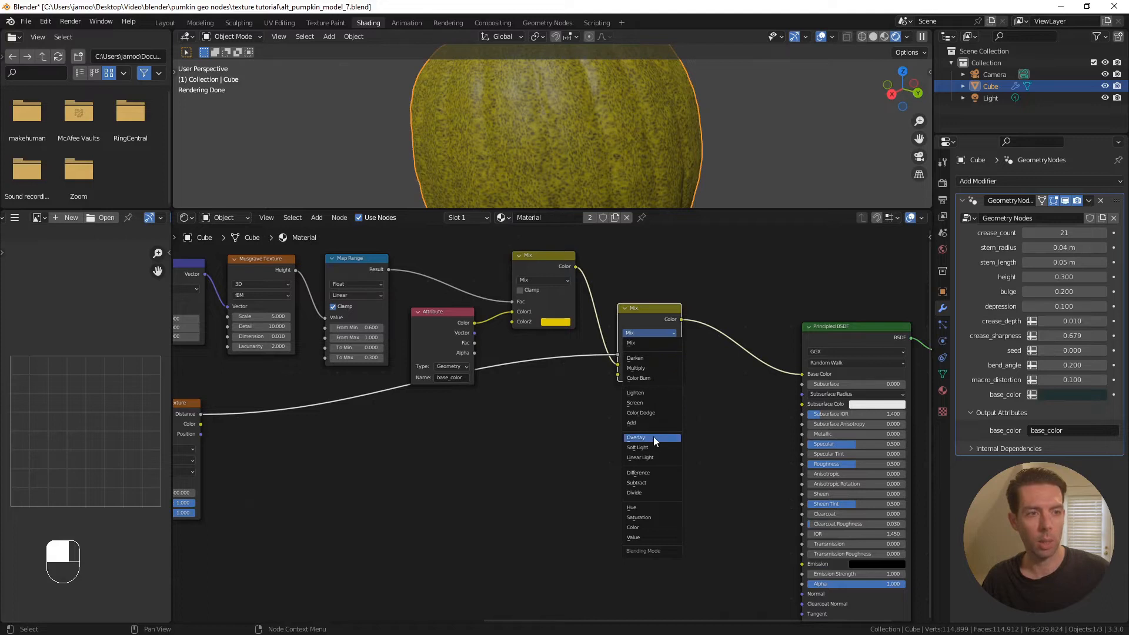
left_click(645, 518)
left_click_drag(651, 313, 648, 316)
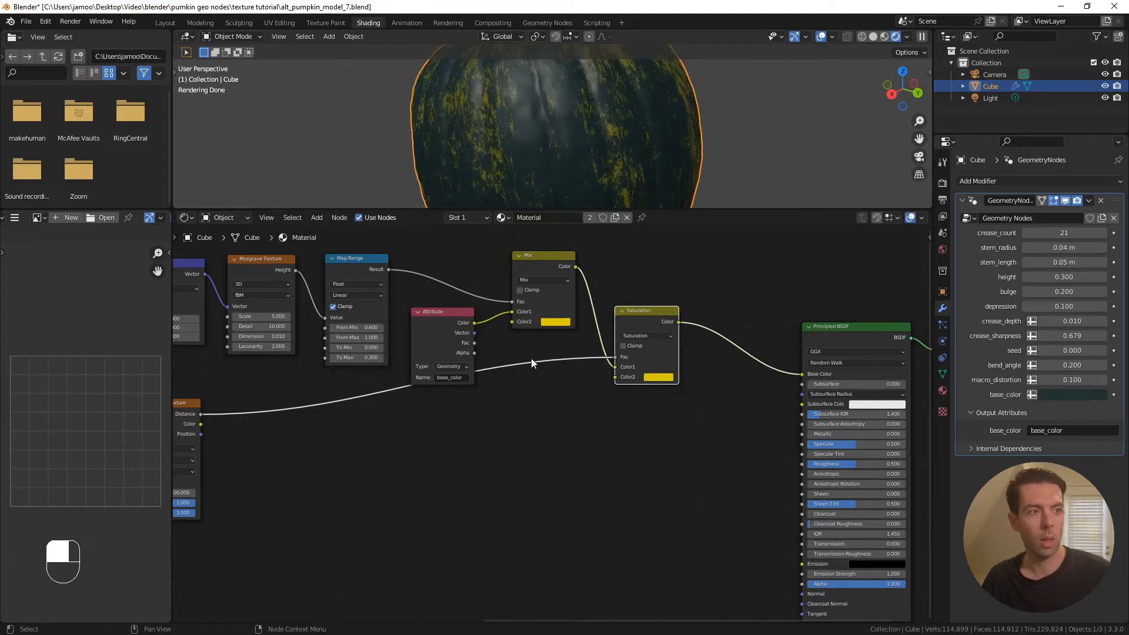
Brighten the modifier's base_color to a pale blue-green with saturation about 0.167 and value about 0.692
left_click(1064, 394)
left_click(1045, 266)
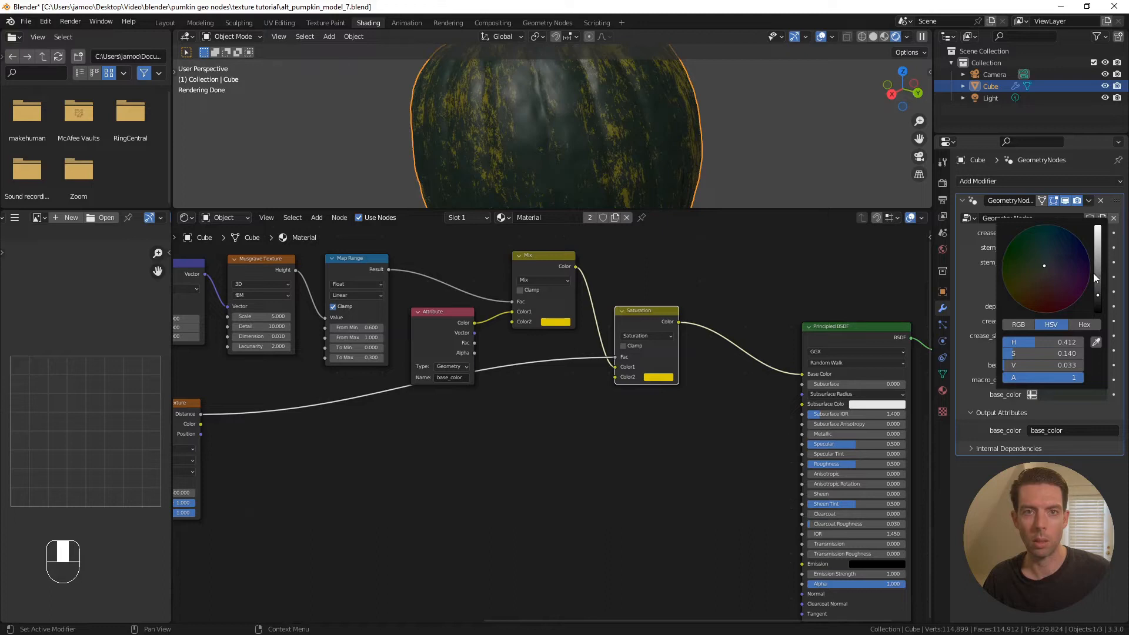
scroll(1068, 273, "up", 10)
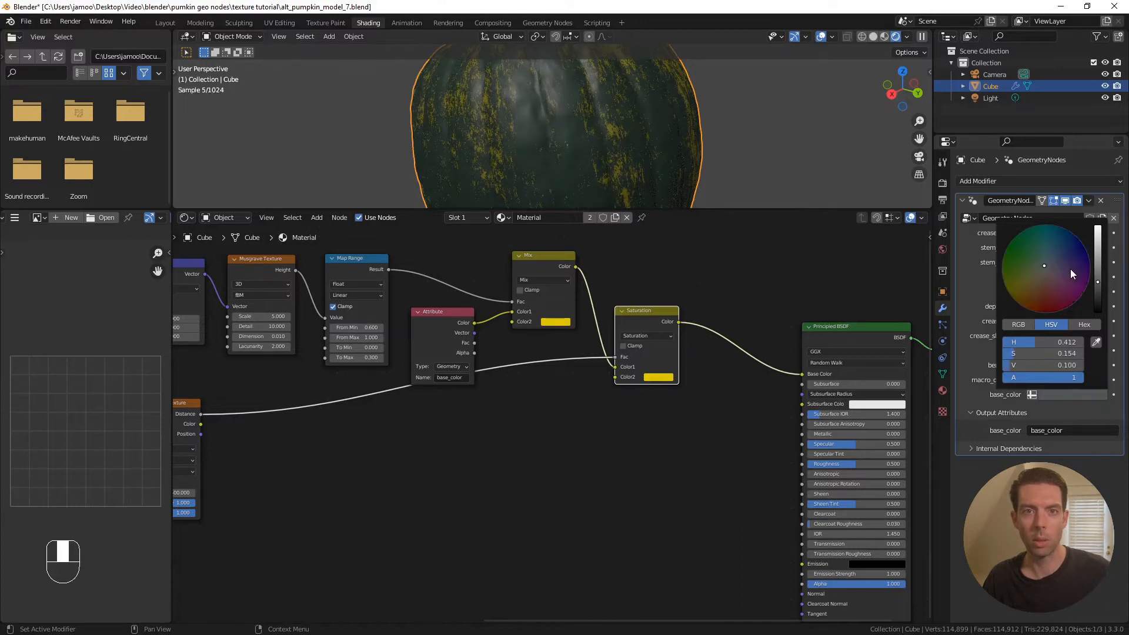
scroll(1071, 270, "up", 2)
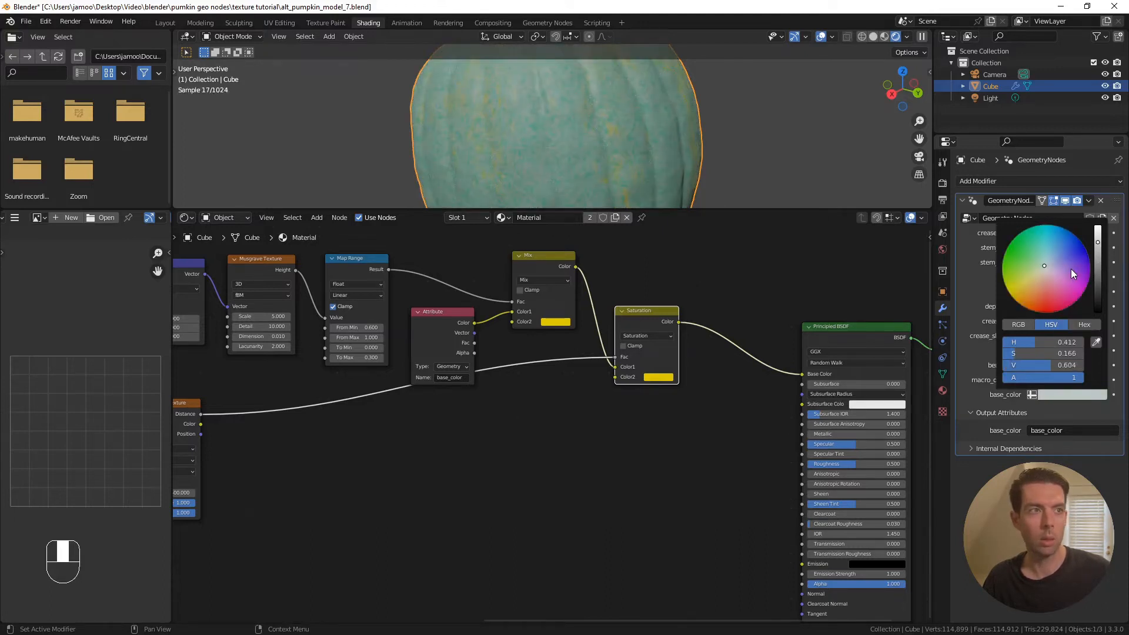
scroll(1071, 269, "up", 2)
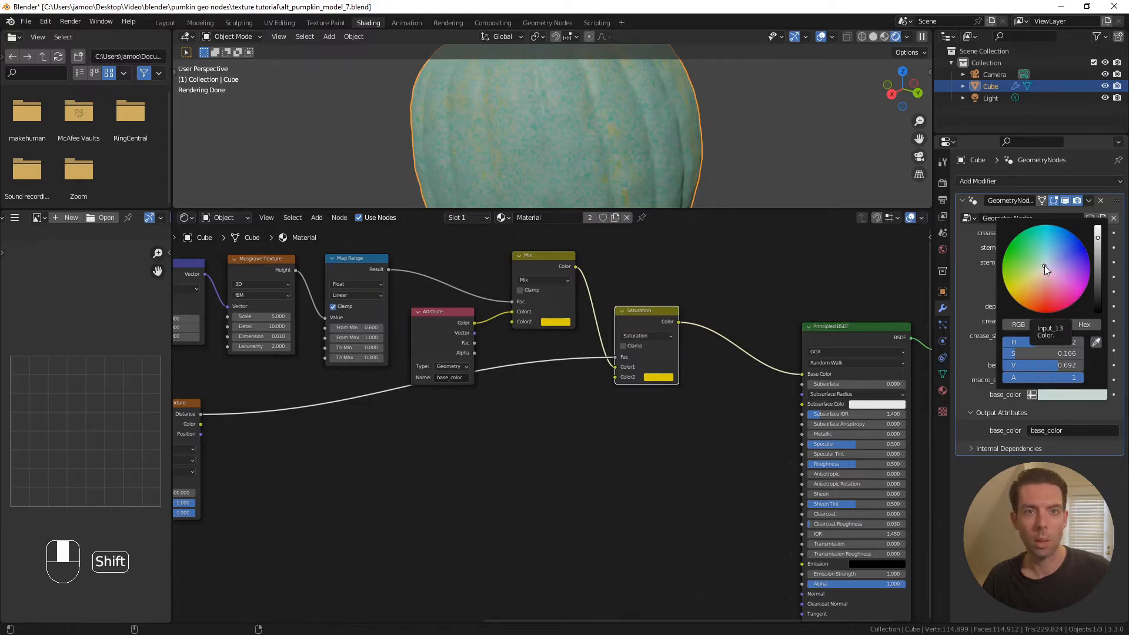
left_click_drag(1047, 265, 1044, 266, "shift")
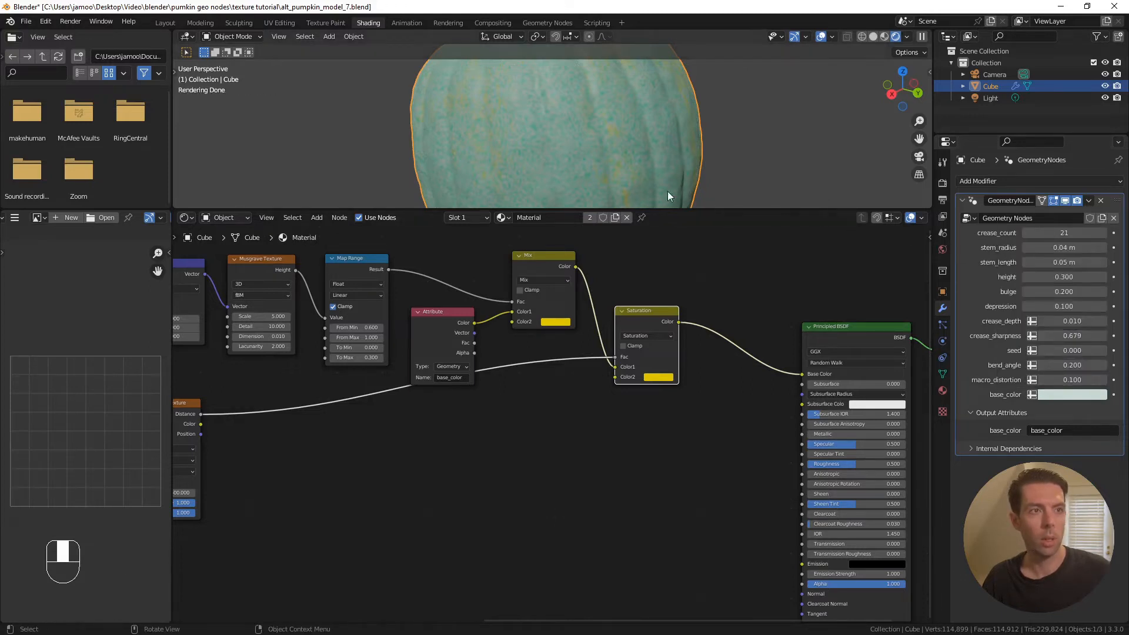
Set the saturation of the second Mix node's Color2 yellow to 0.8
left_click(661, 377)
left_click(689, 345)
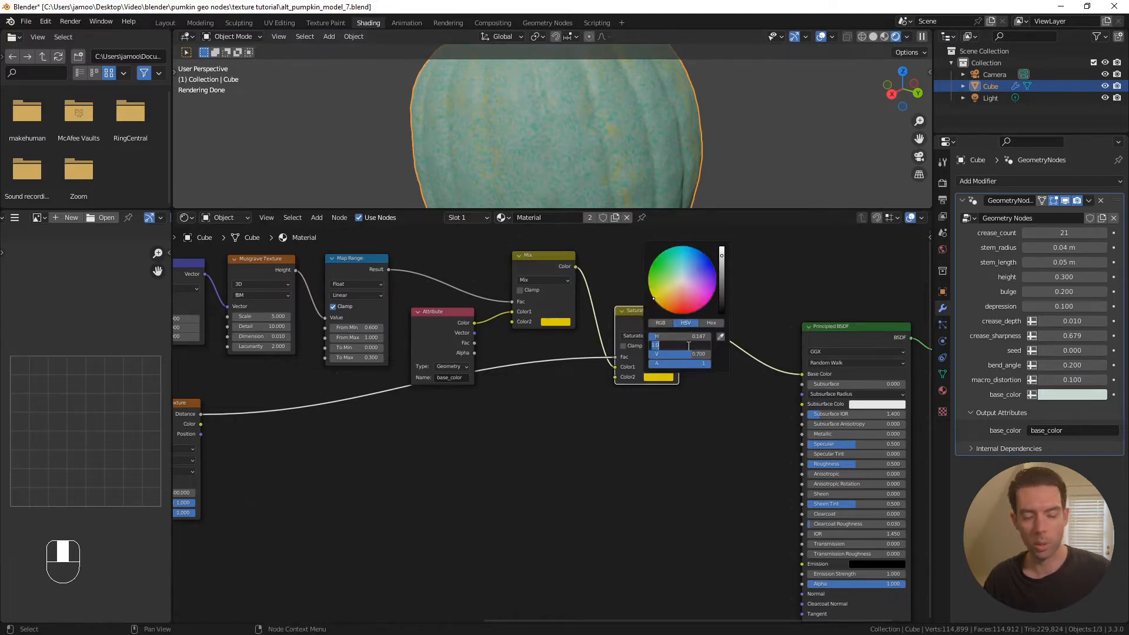
type("0.8")
key("Return")
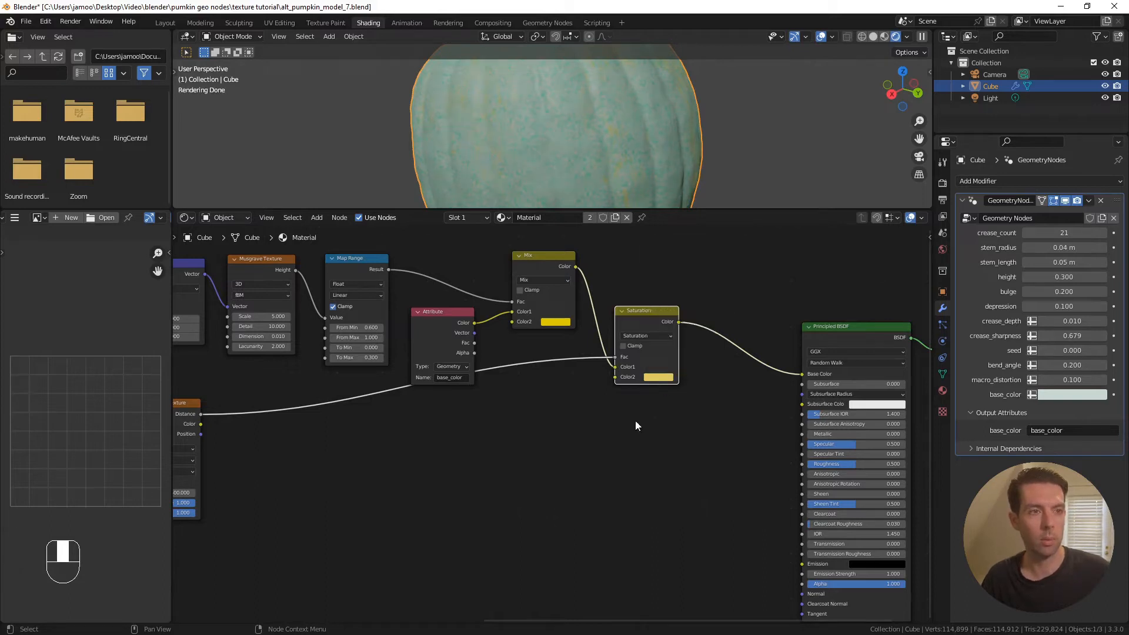
Insert a Map Range node on the link between the Voronoi Distance and the Saturation mix node's Fac
middle_click_drag(552, 425, 647, 397)
scroll(527, 416, "up", 2)
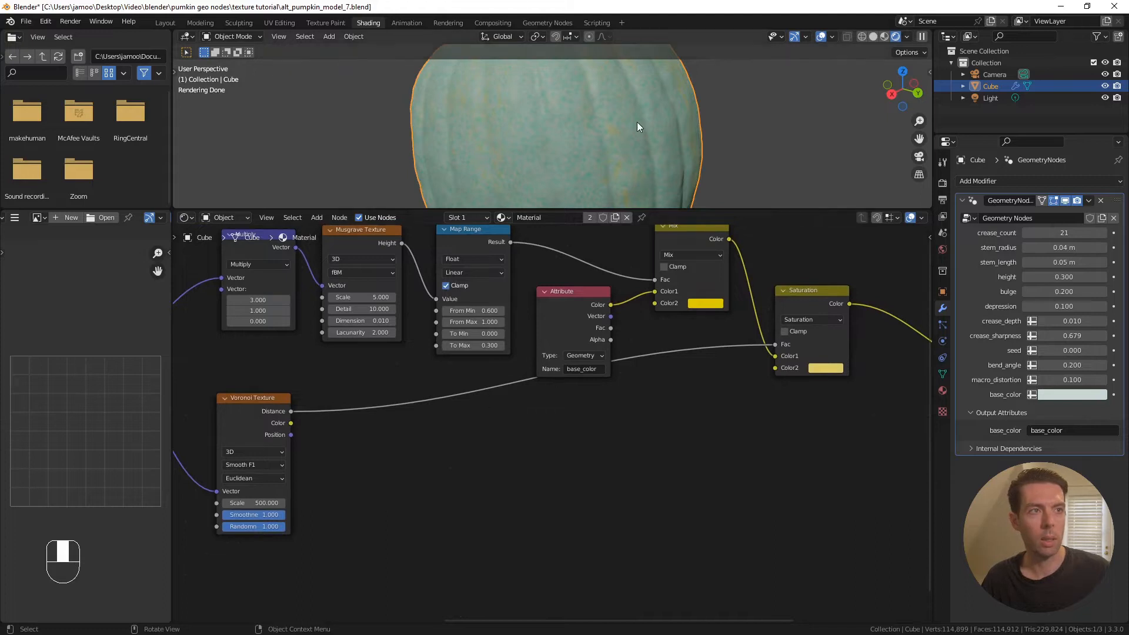
scroll(613, 131, "up", 3)
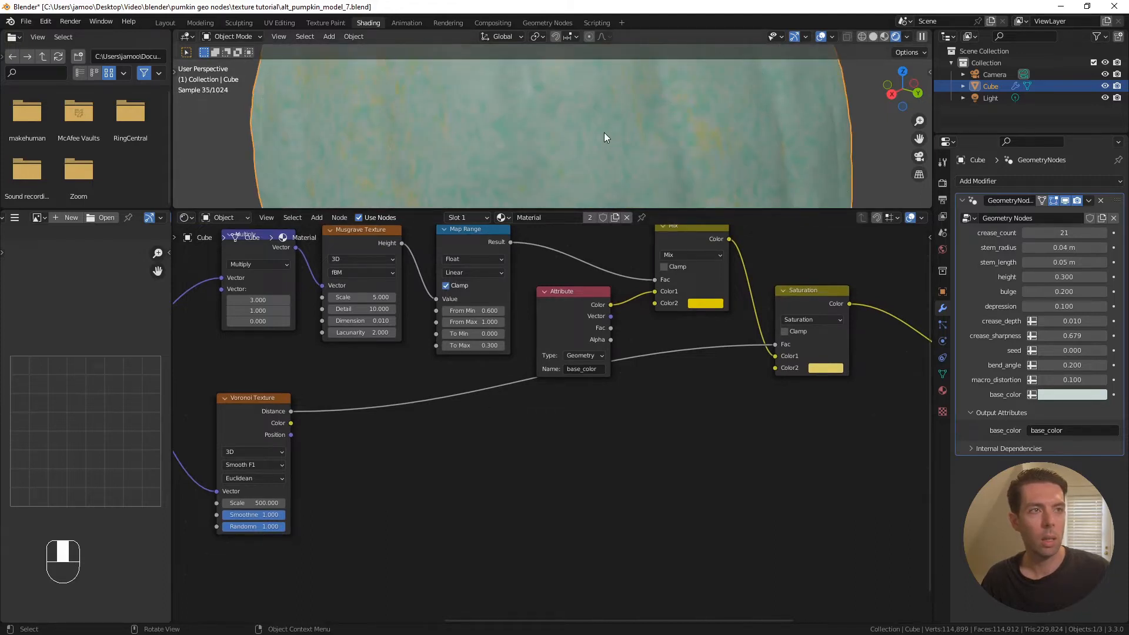
middle_click_drag(605, 134, 616, 146, "shift")
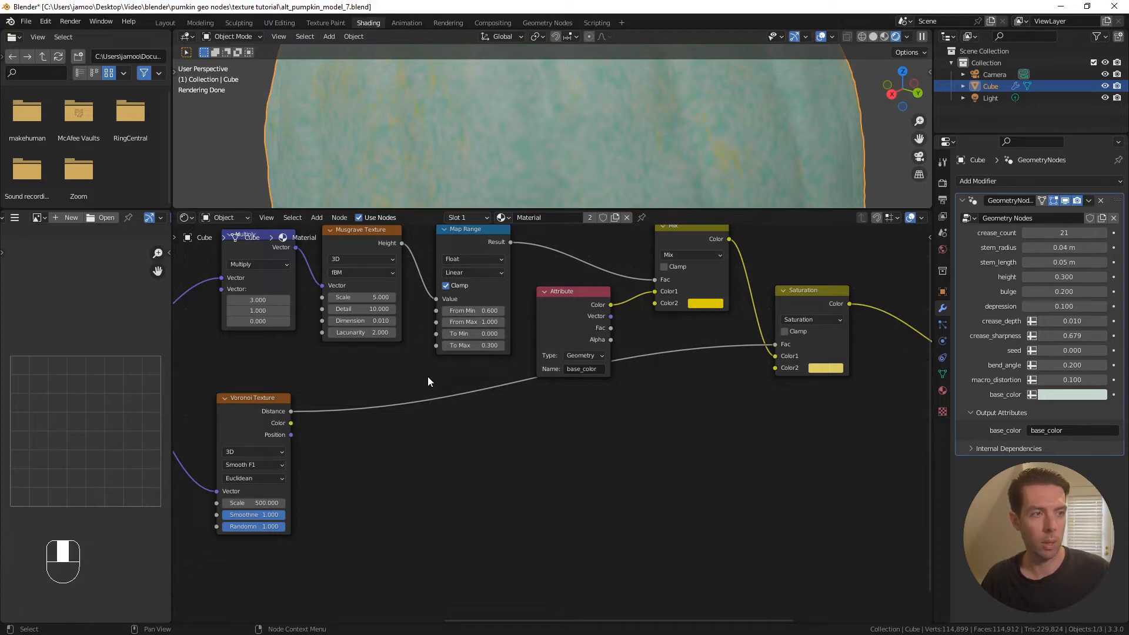
key("shift+a")
type("map")
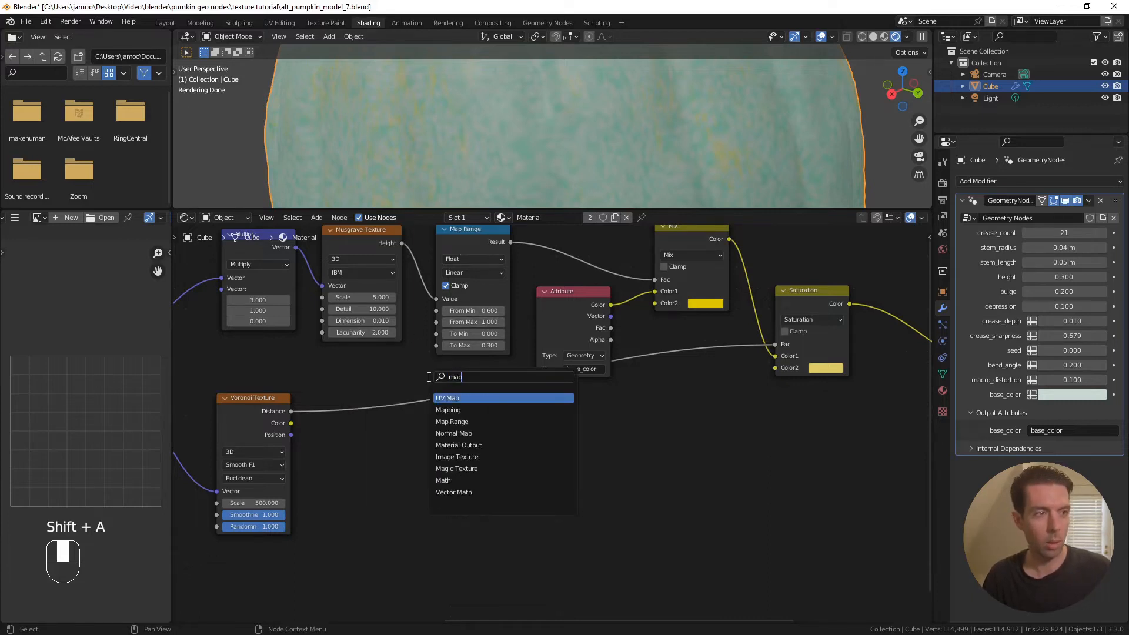
type(" ra")
key("Return")
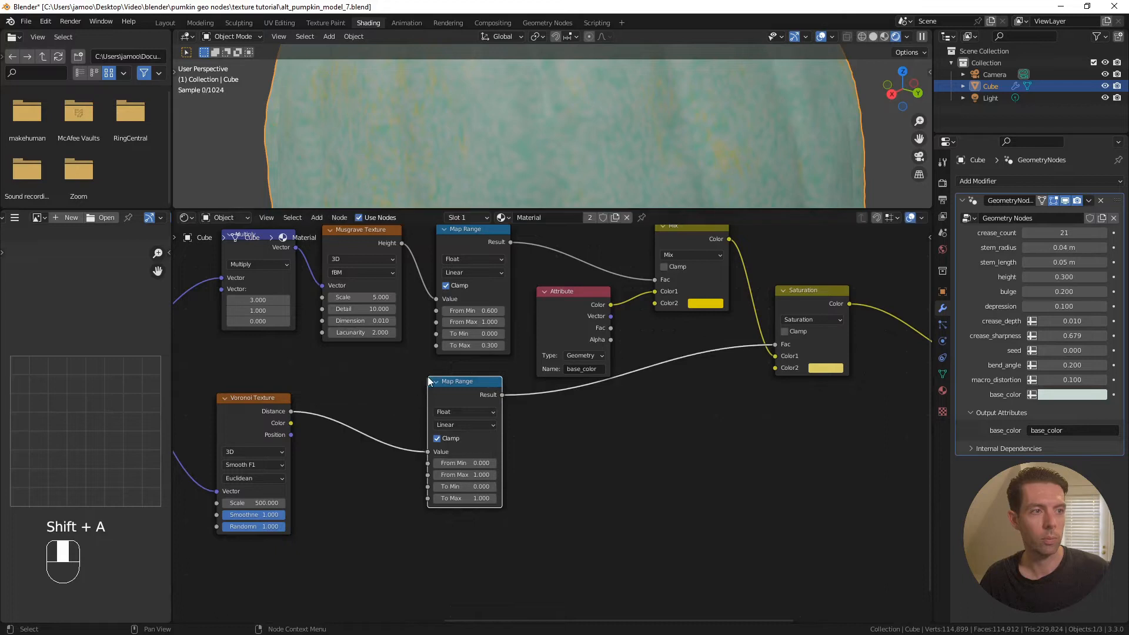
Set From Min to 0.4 on the Voronoi branch's Map Range node
left_click(478, 468)
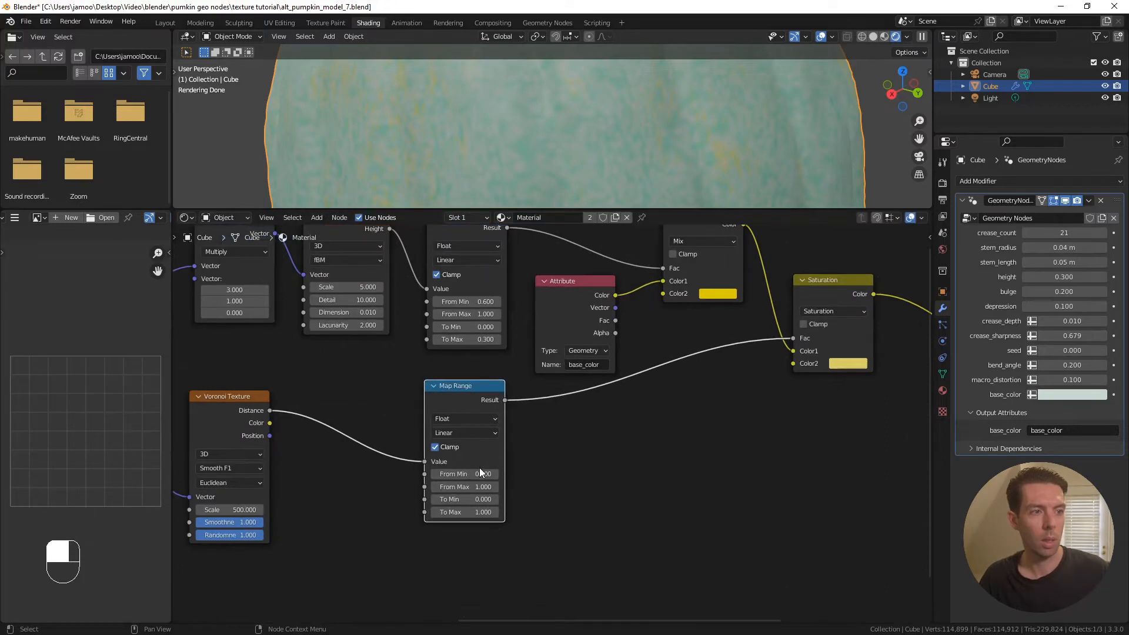
left_click_drag(480, 473, 483, 473, "shift")
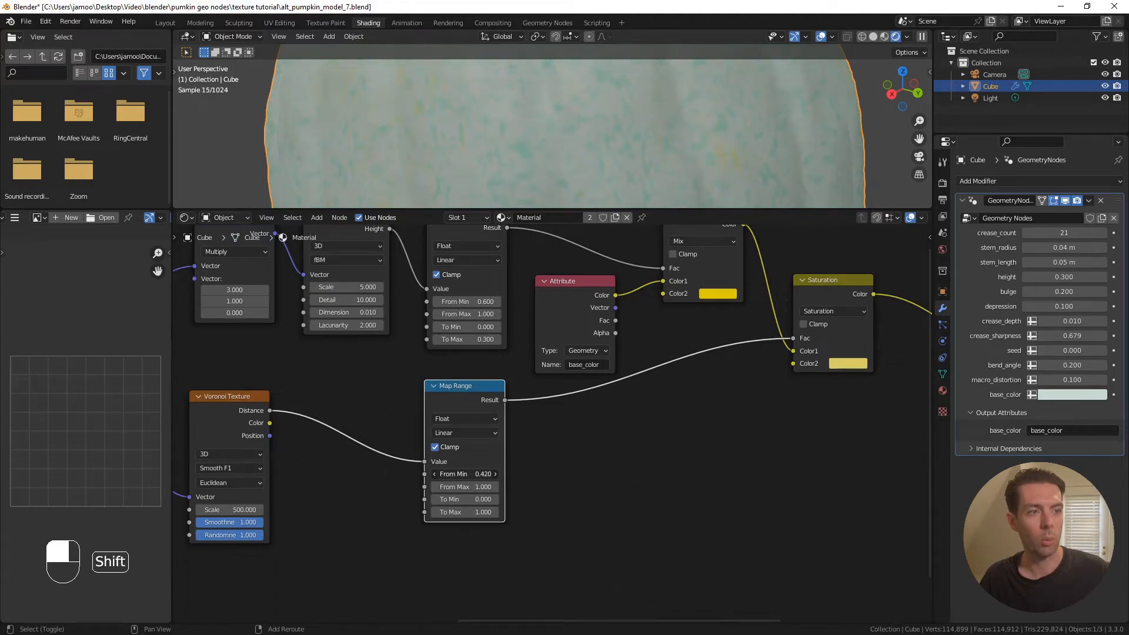
left_click(451, 475)
type(".42")
key("Return")
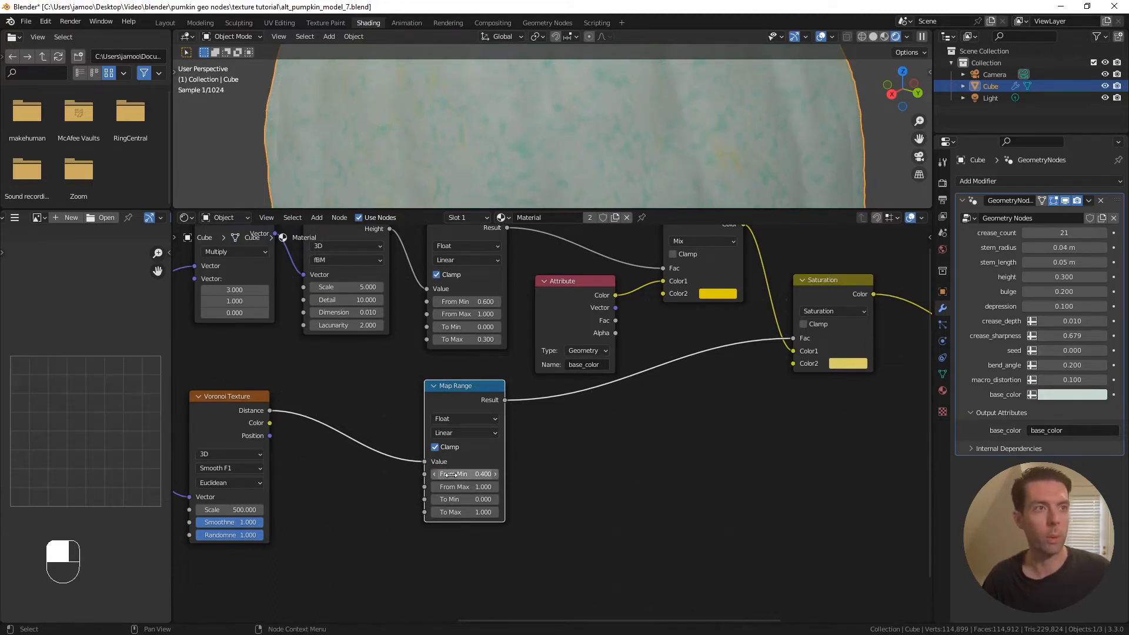
Change the modifier's base_color to a saturated orange and check the speckles on the pumpkin
scroll(584, 434, "down", 2)
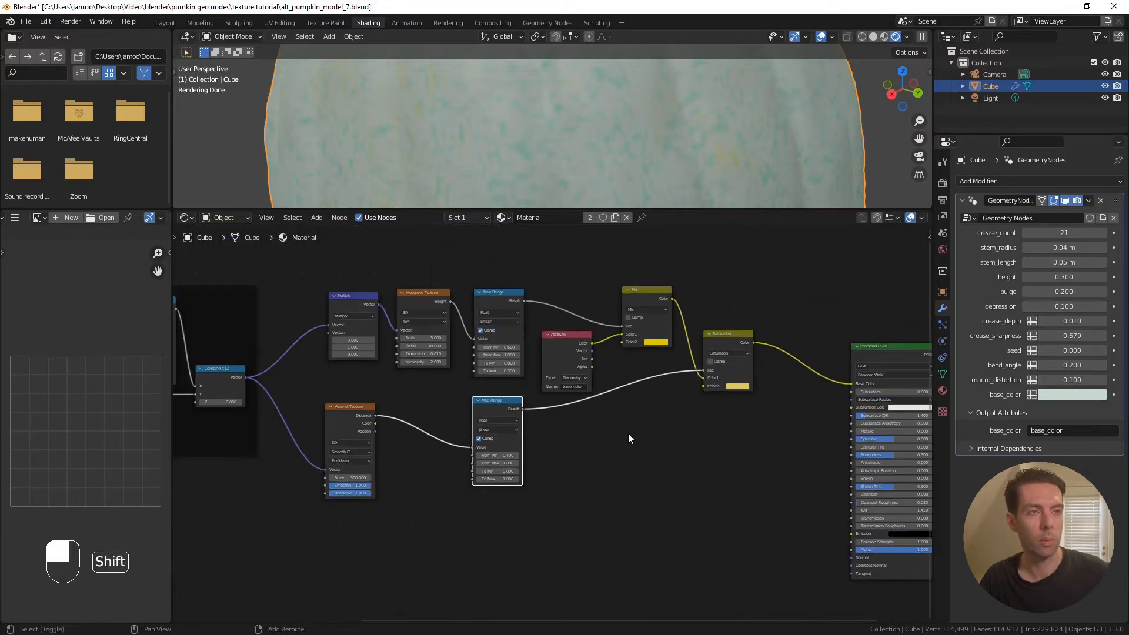
middle_click_drag(759, 197, 726, 175)
scroll(690, 150, "down", 3)
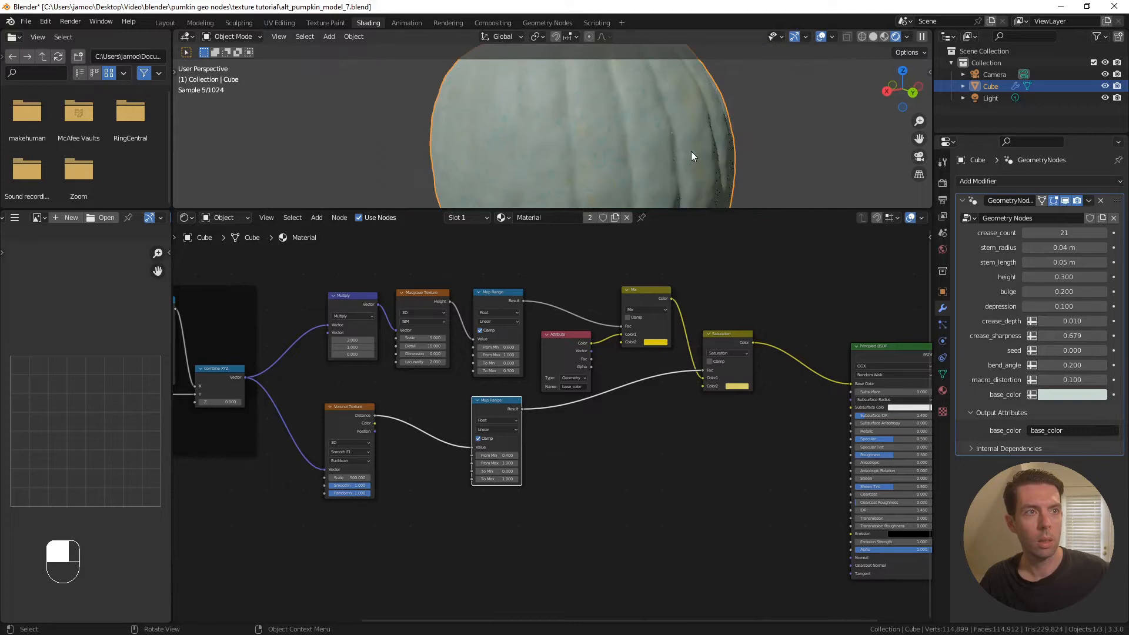
middle_click_drag(640, 136, 716, 129)
middle_click_drag(584, 130, 552, 161, "shift")
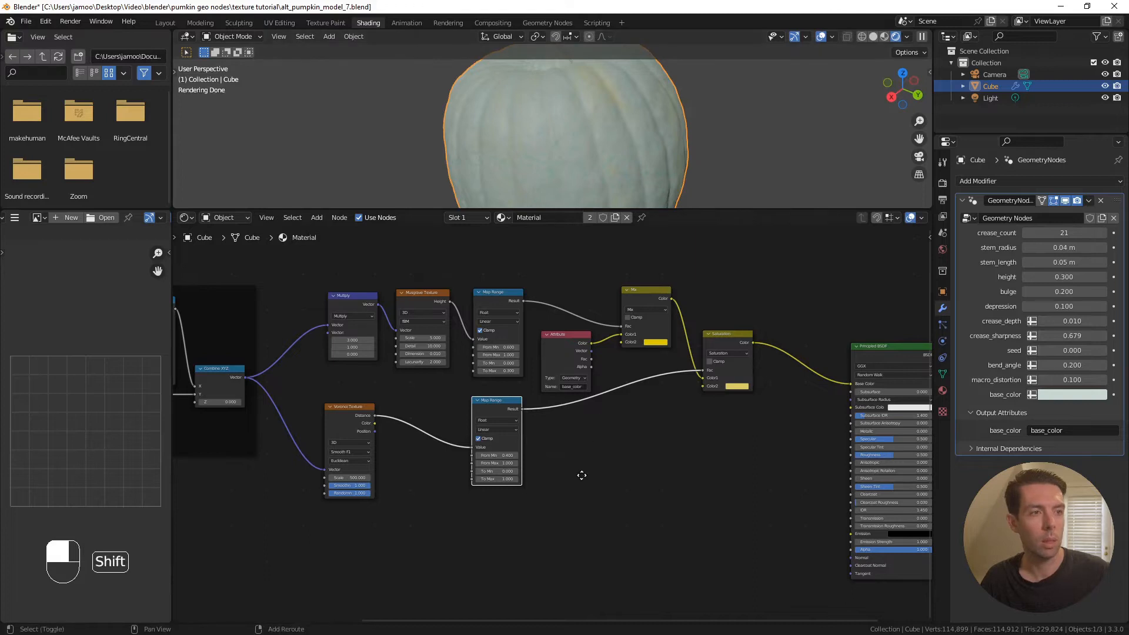
scroll(581, 475, "up", 1)
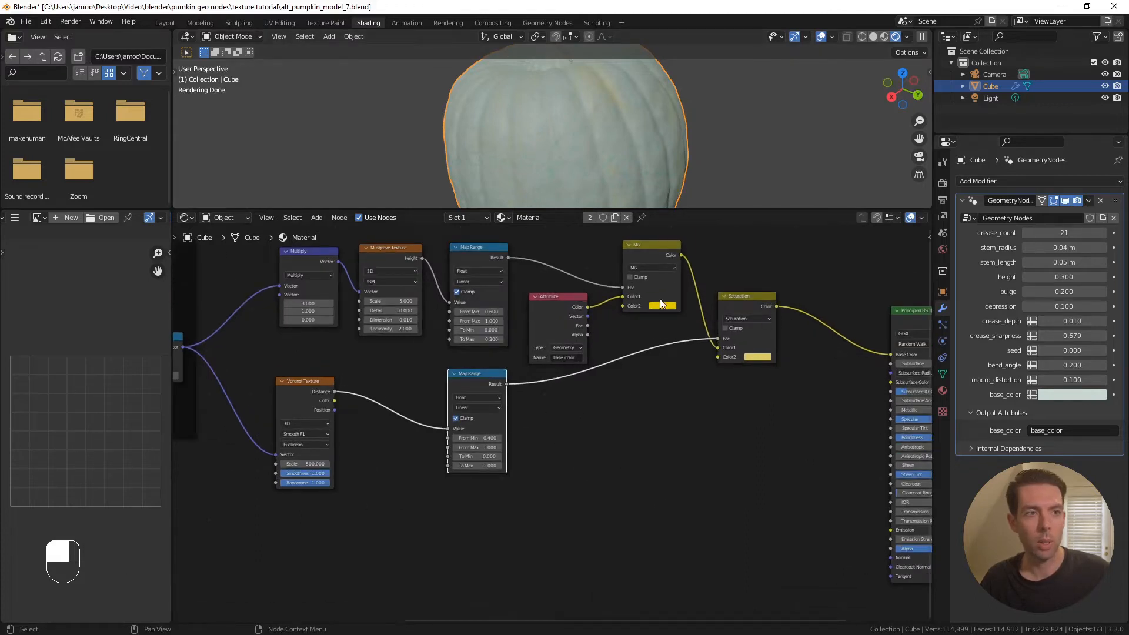
left_click(1066, 394)
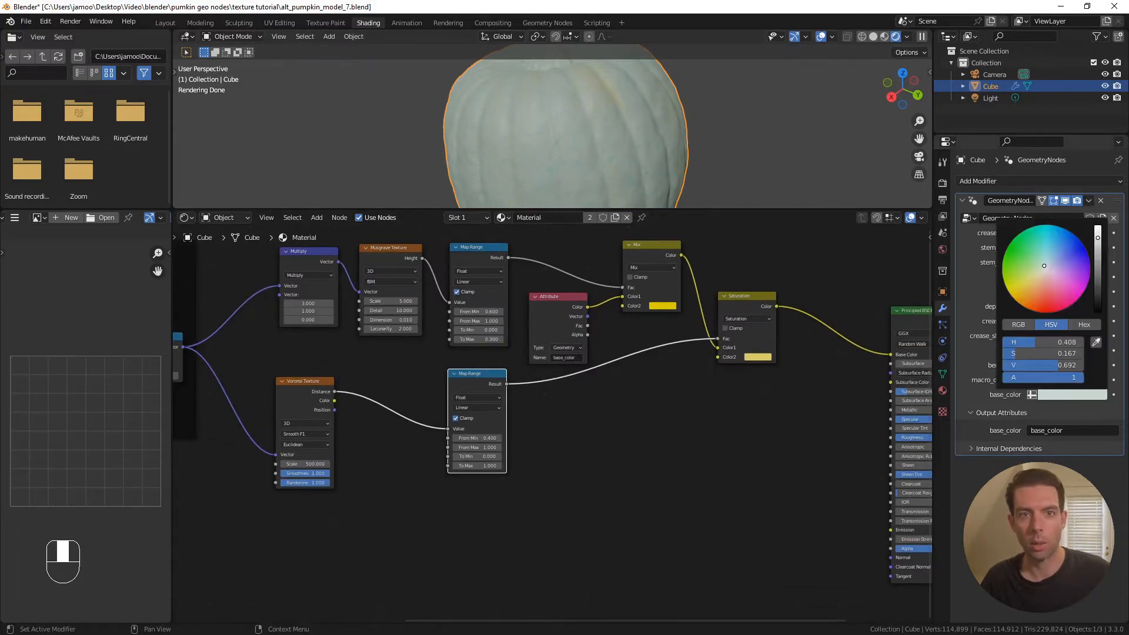
left_click(1027, 305)
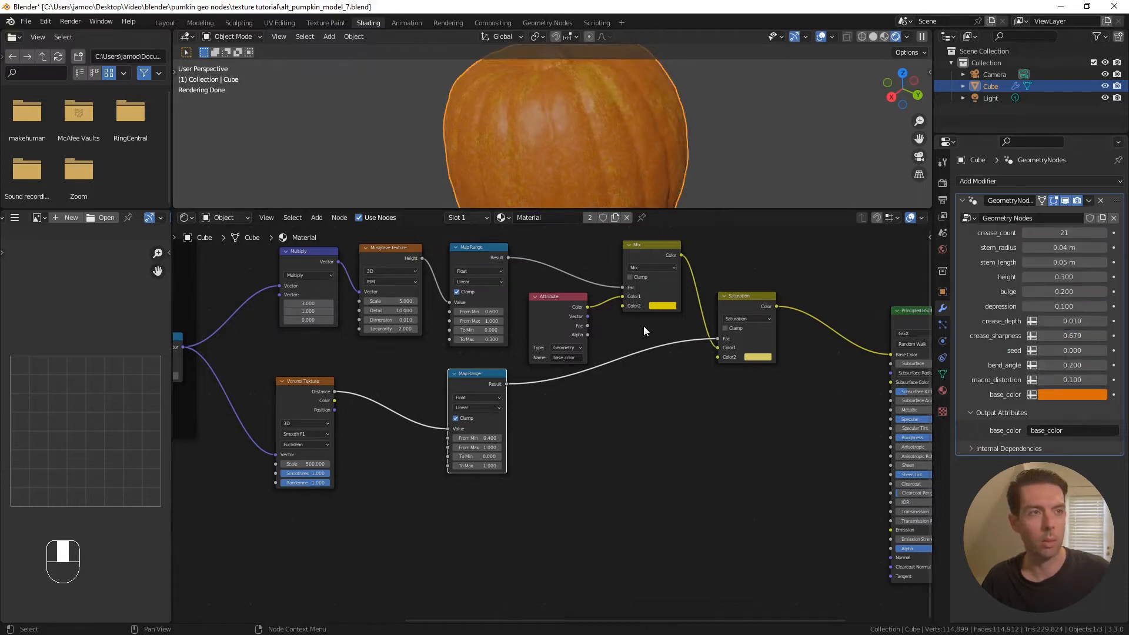
scroll(584, 139, "up", 2)
mouse_move(587, 150)
middle_mouse_down("shift")
mouse_move(608, 168)
mouse_move(572, 139)
mouse_move(554, 141)
mouse_move(582, 137)
middle_mouse_up("shift")
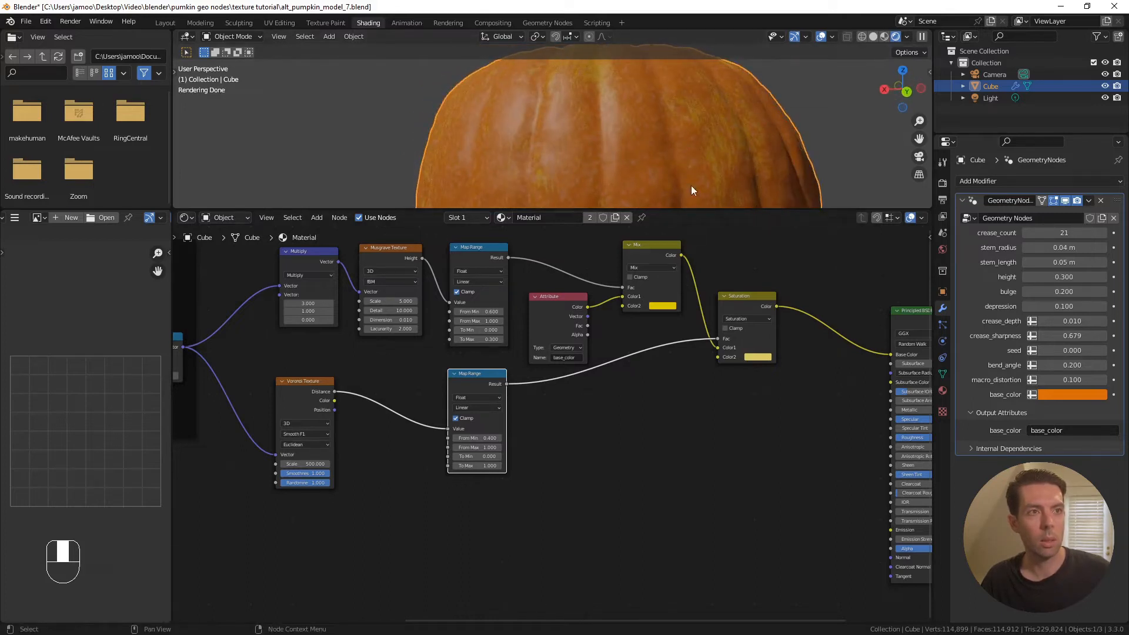
middle_click_drag(654, 163, 585, 94)
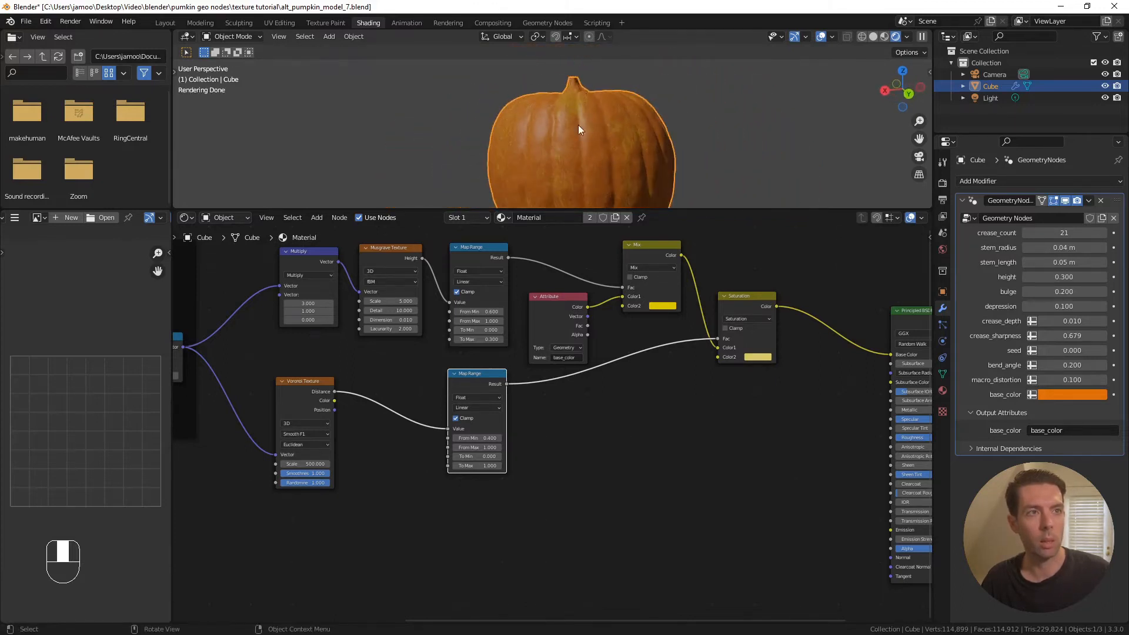
middle_click_drag(532, 146, 567, 154)
scroll(567, 139, "up", 3)
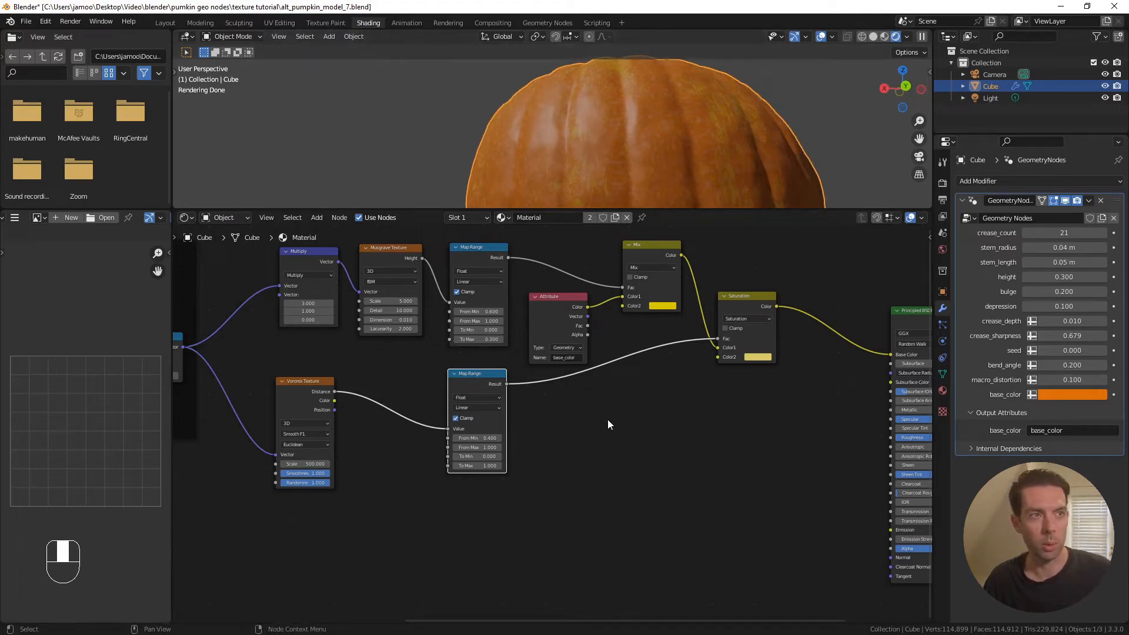
left_click_drag(481, 376, 481, 378)
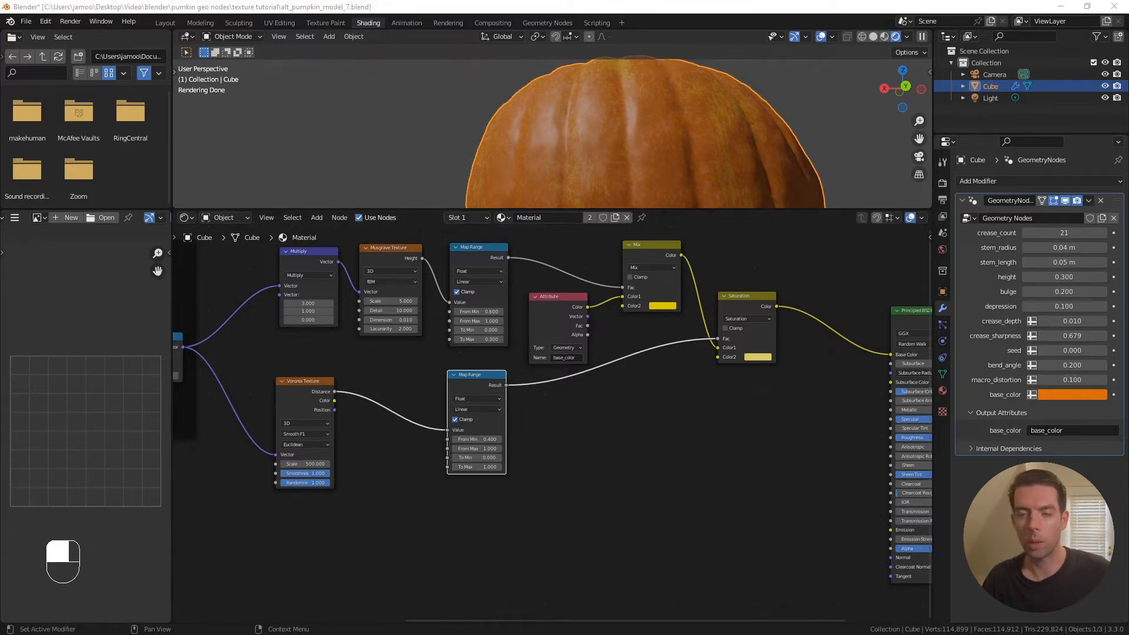
Add a Bump node with the Voronoi Texture's Distance feeding its Height, and connect its Normal output to the Principled BSDF's Normal
middle_click_drag(377, 457, 404, 434)
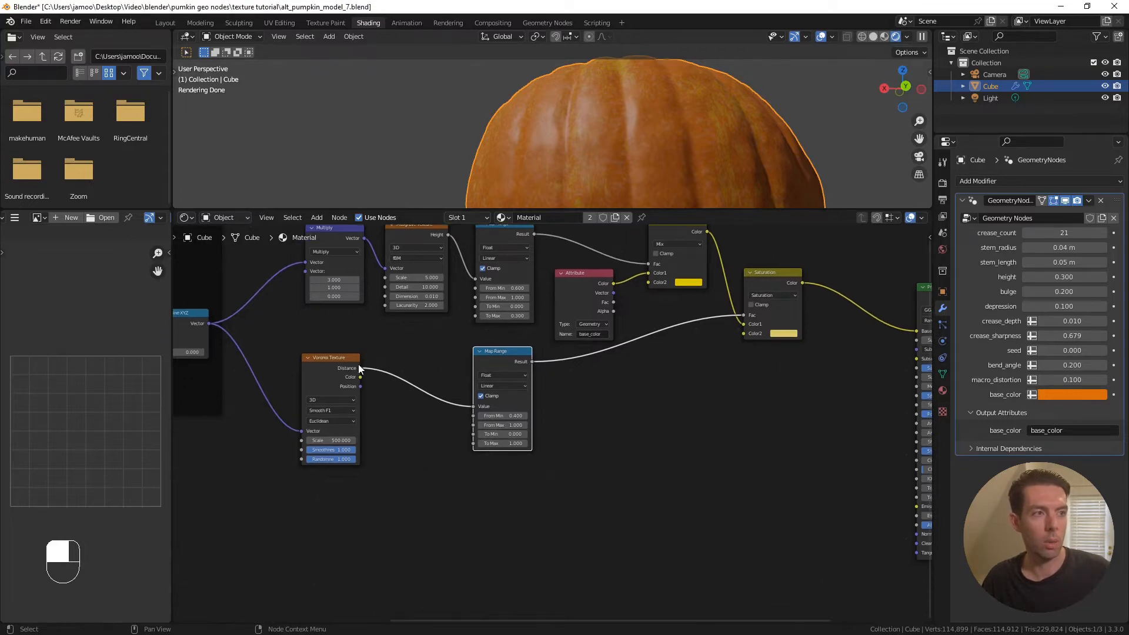
left_click_drag(359, 369, 474, 514)
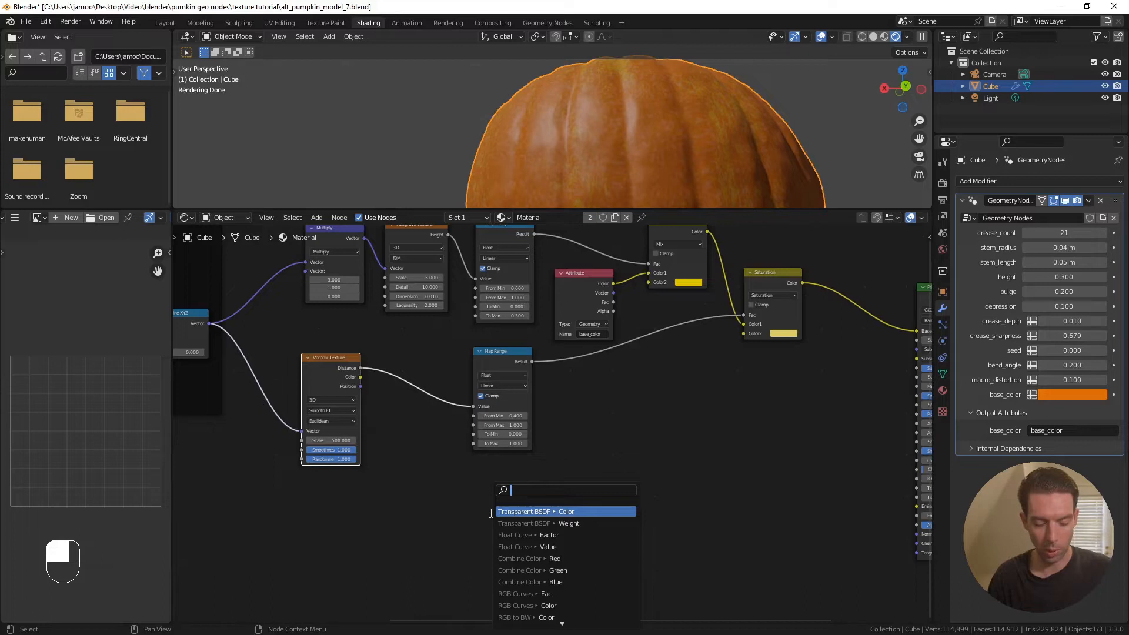
type("bump")
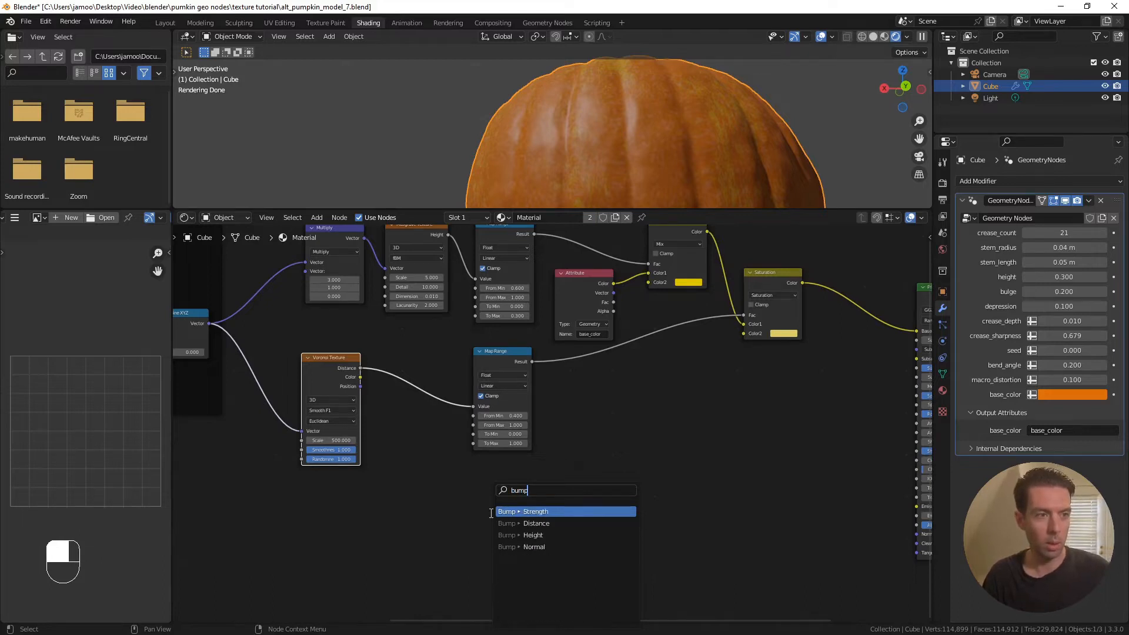
key("Down")
key("Down")
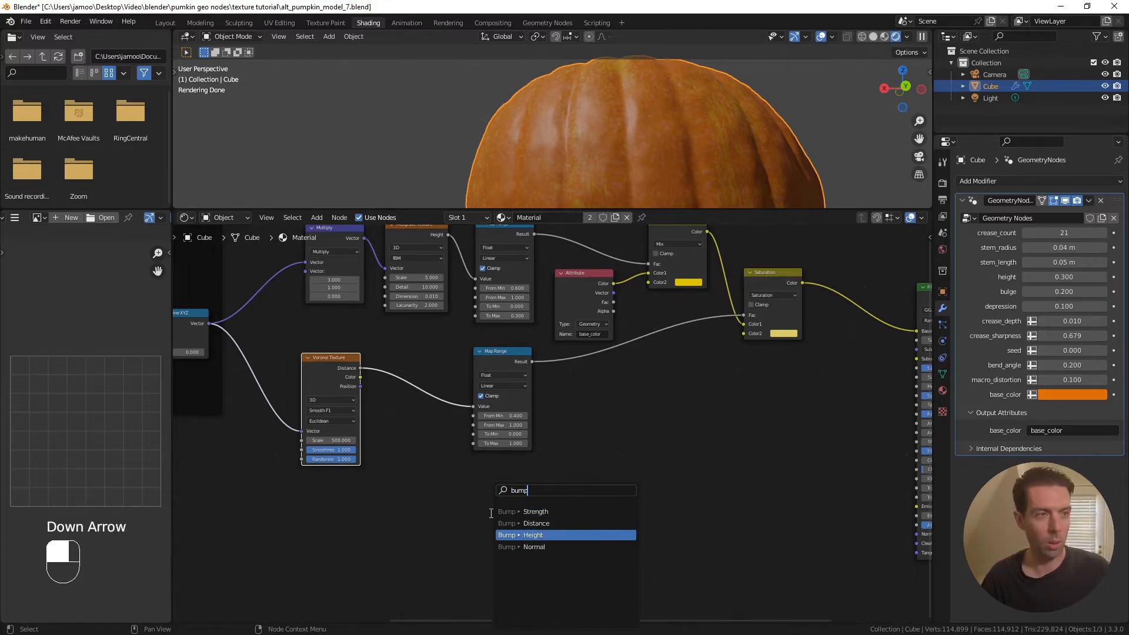
key("Return")
left_click(582, 494)
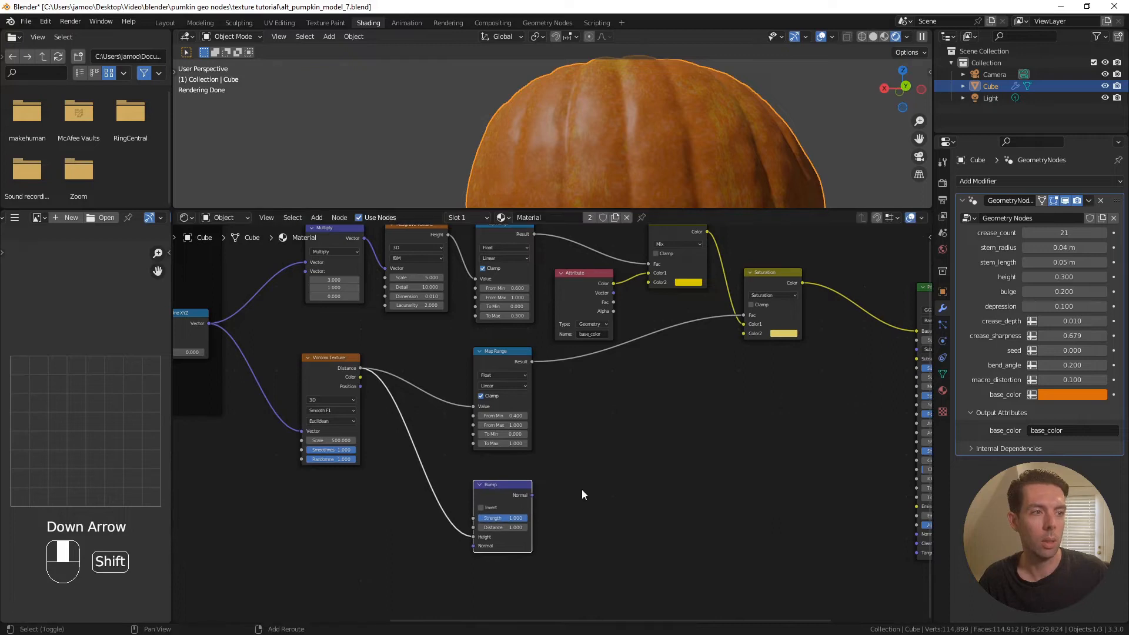
middle_click_drag(583, 494, 527, 450)
left_click_drag(476, 451, 862, 490)
Move the Voronoi branch's Map Range and Bump nodes together closer to the Saturation node to make room behind them
left_click_drag(486, 508, 457, 401)
left_click_drag(501, 534, 457, 400)
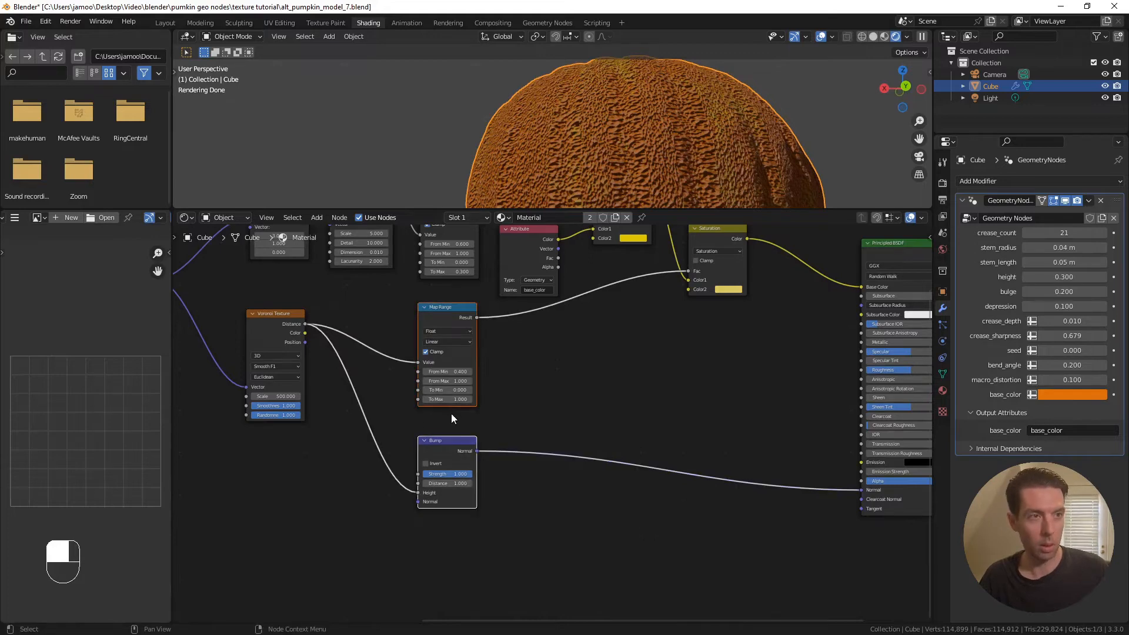
key("g")
left_click(624, 392)
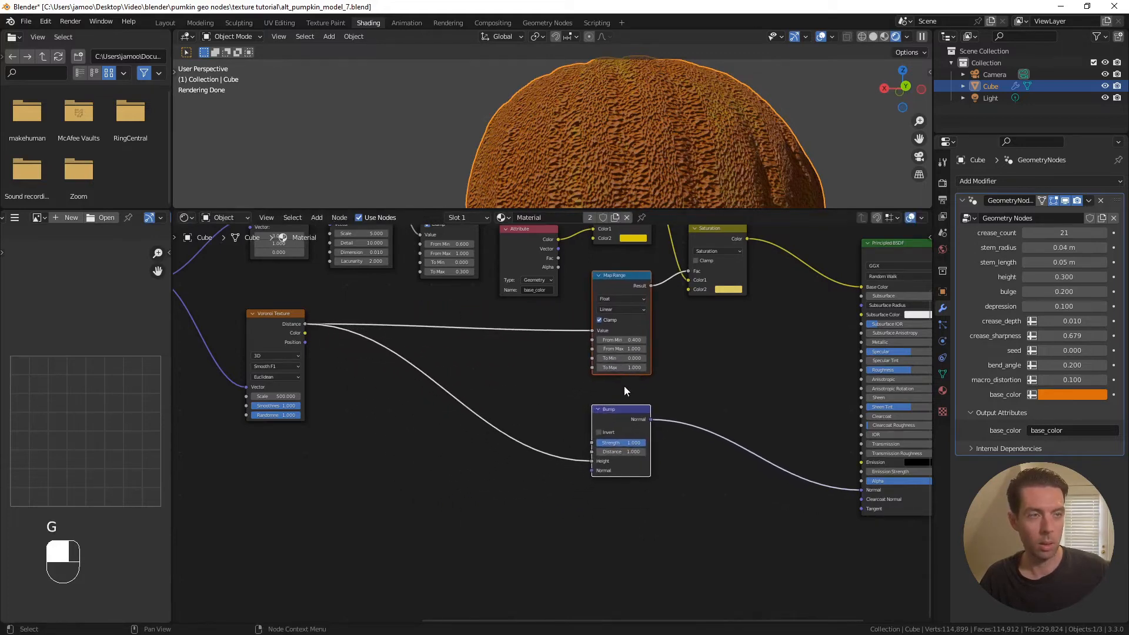
Set the Bump node's Strength to 0.05 and Distance to 0.02, and check the effect on the pumpkin's skin
scroll(708, 417, "up", 3)
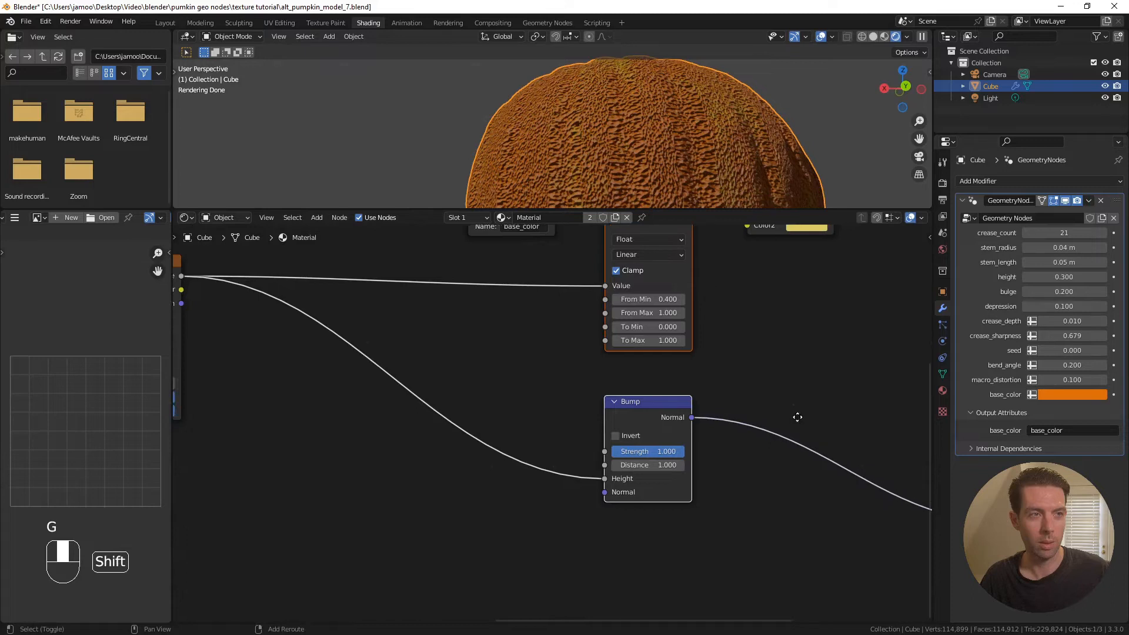
middle_click_drag(797, 417, 756, 421, "shift")
left_click(631, 458)
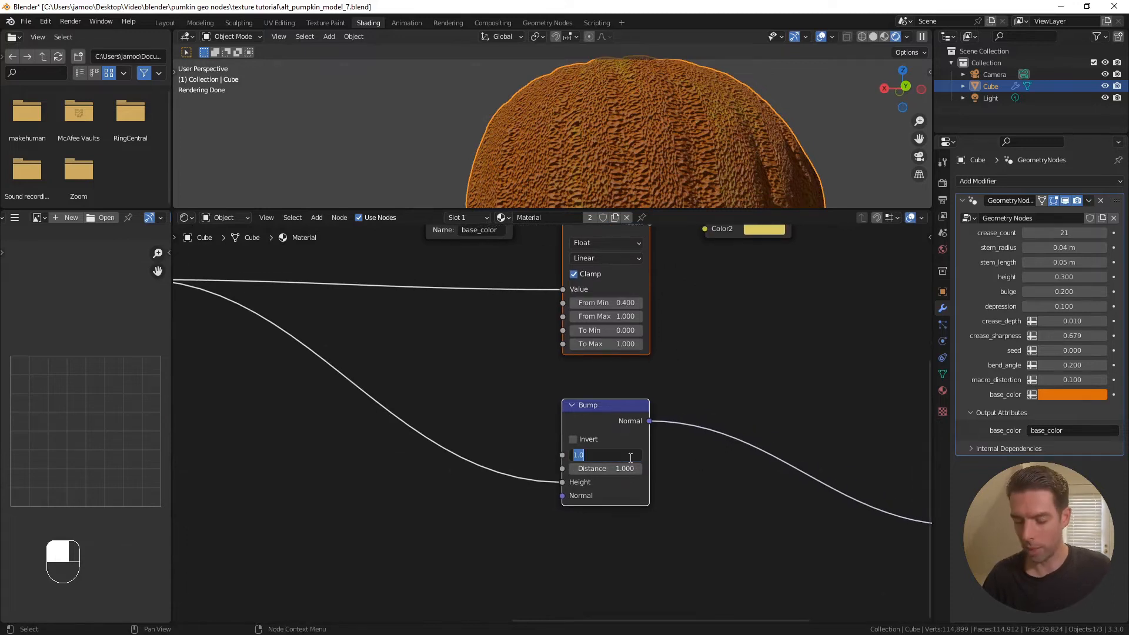
type(".05")
key("Return")
left_click(619, 467)
type(".02")
key("Return")
scroll(634, 407, "up", 1)
middle_click_drag(496, 376, 522, 377, "shift")
middle_click_drag(645, 164, 617, 151)
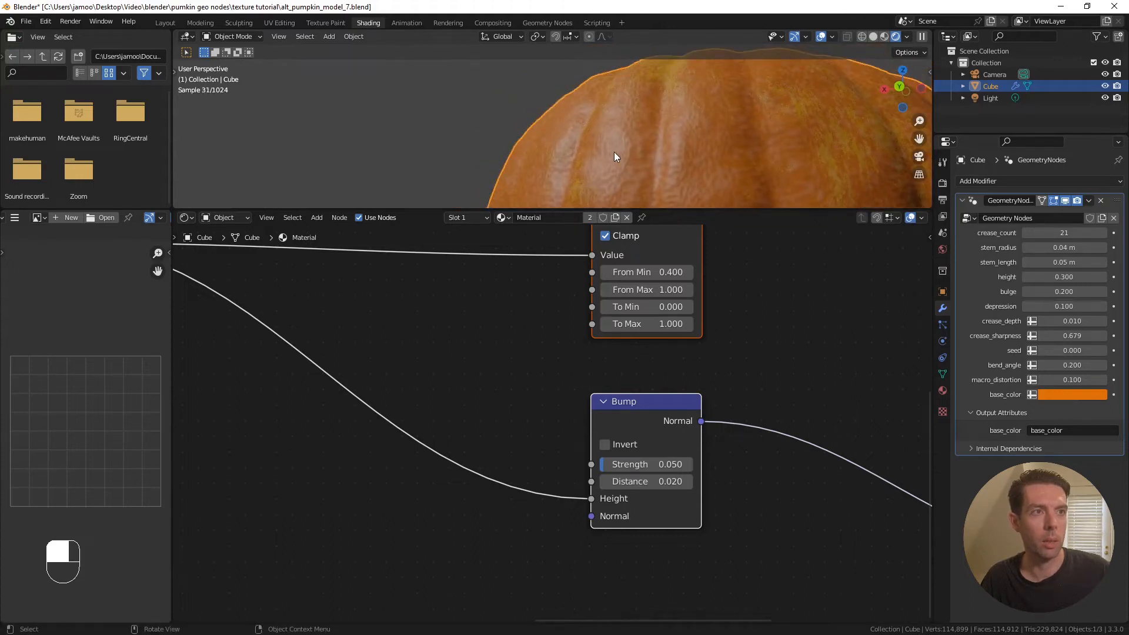
scroll(617, 152, "down", 2)
mouse_move(634, 147)
middle_mouse_down()
mouse_move(650, 149)
mouse_move(609, 147)
mouse_move(625, 146)
middle_mouse_up()
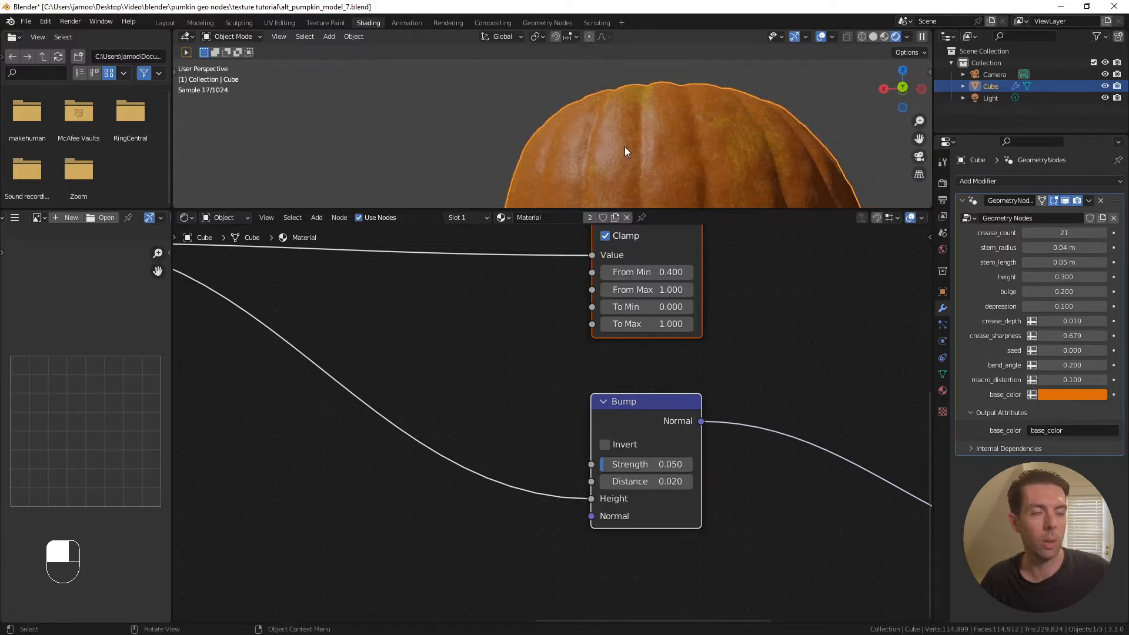
Add a reroute on the Voronoi Texture's Vector link and feed a new Noise Texture from it, placed below the Voronoi Texture
scroll(440, 386, "down", 4)
middle_click_drag(442, 392, 582, 391, "shift")
middle_click_drag(457, 412, 511, 408, "shift")
middle_click_drag(292, 347, 354, 347, "shift")
right_click_drag(289, 340, 322, 328, "shift")
left_click_drag(327, 321, 368, 493)
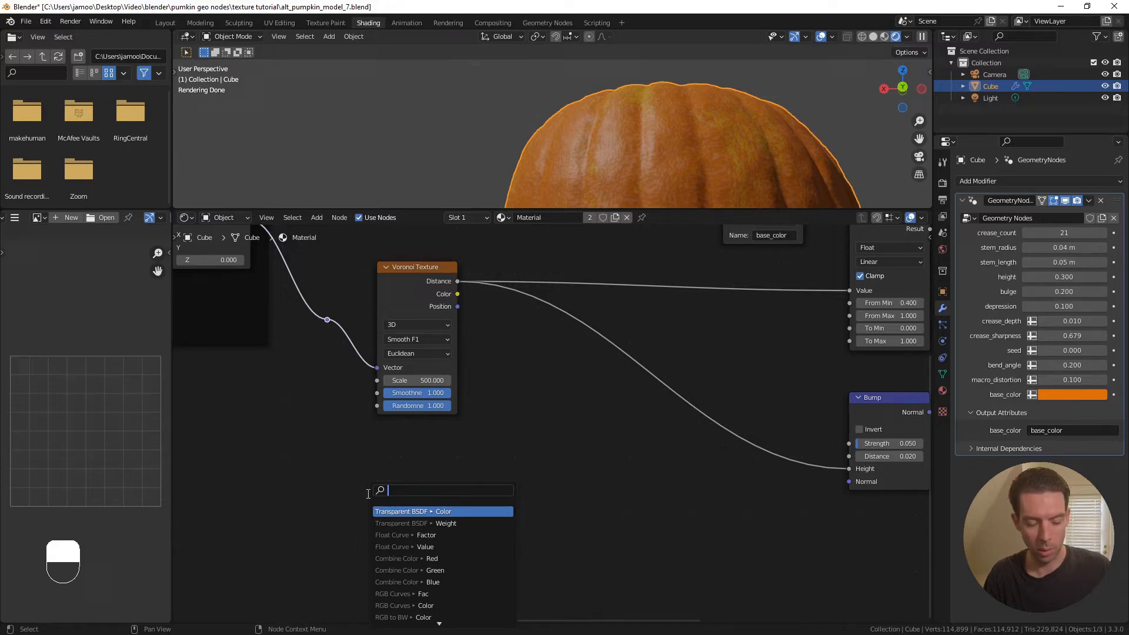
type("noise")
key("Return")
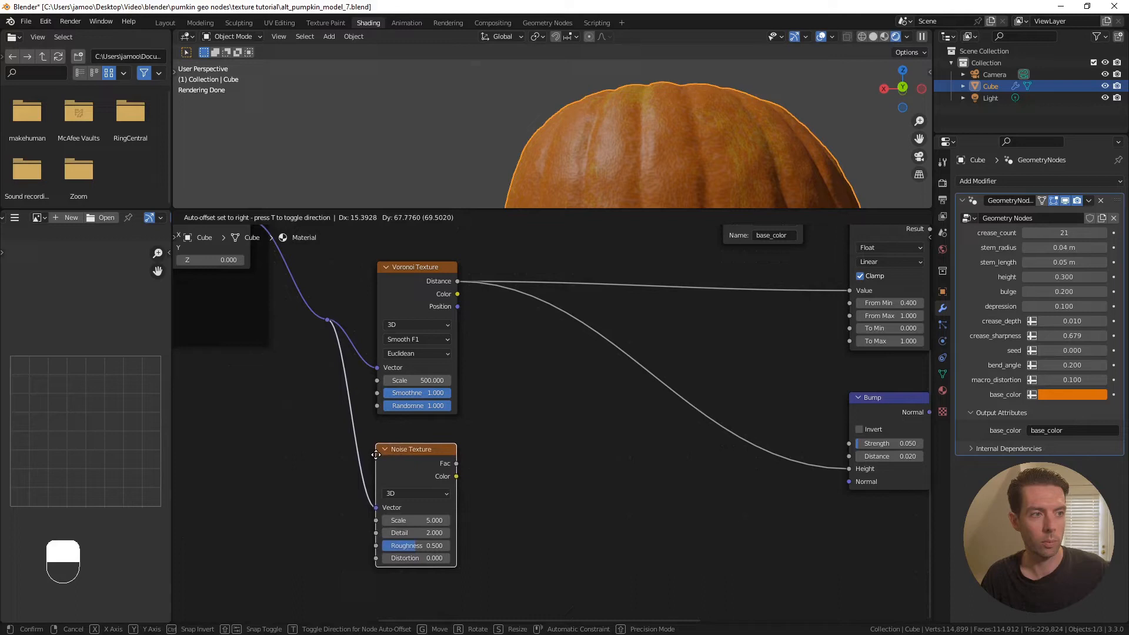
left_click(410, 453)
Preview the Noise Texture on the pumpkin and set its Scale to 50 and Detail to 6
left_click(411, 453, "ctrl+shift")
scroll(724, 169, "down", 2)
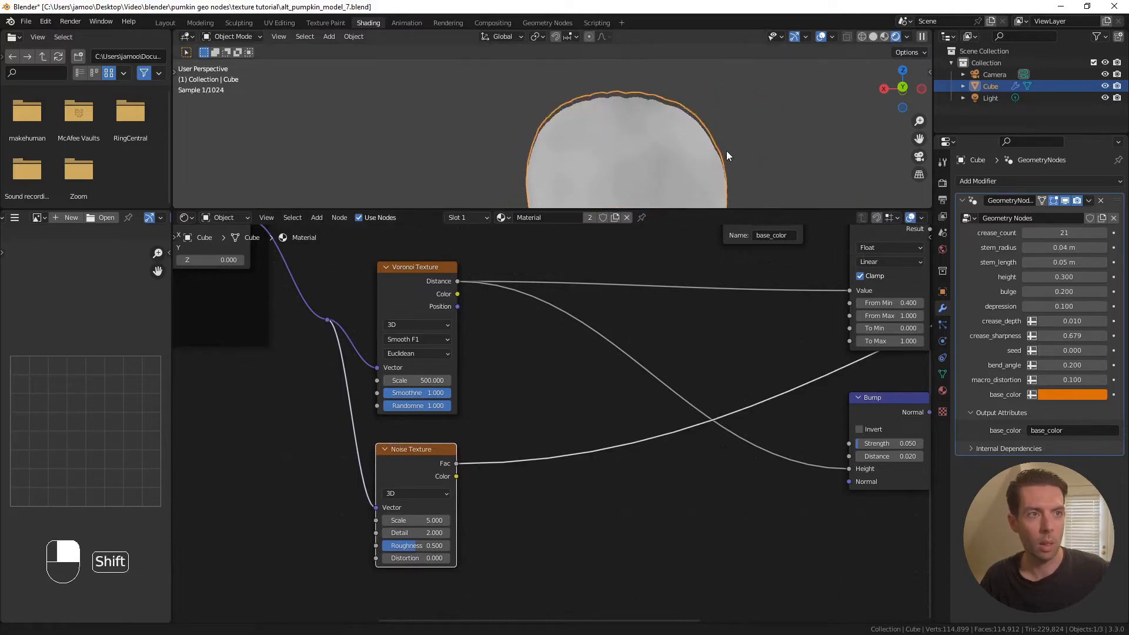
middle_click_drag(726, 151, 723, 129, "shift")
double_click(420, 520)
type("50")
key("Return")
double_click(421, 532)
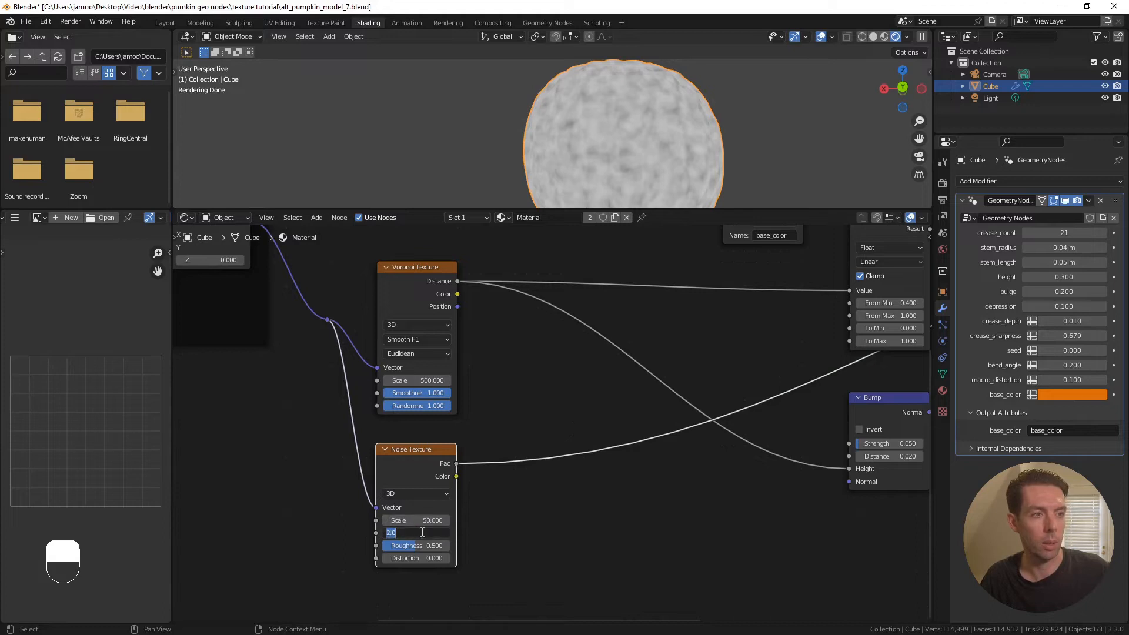
key("Return")
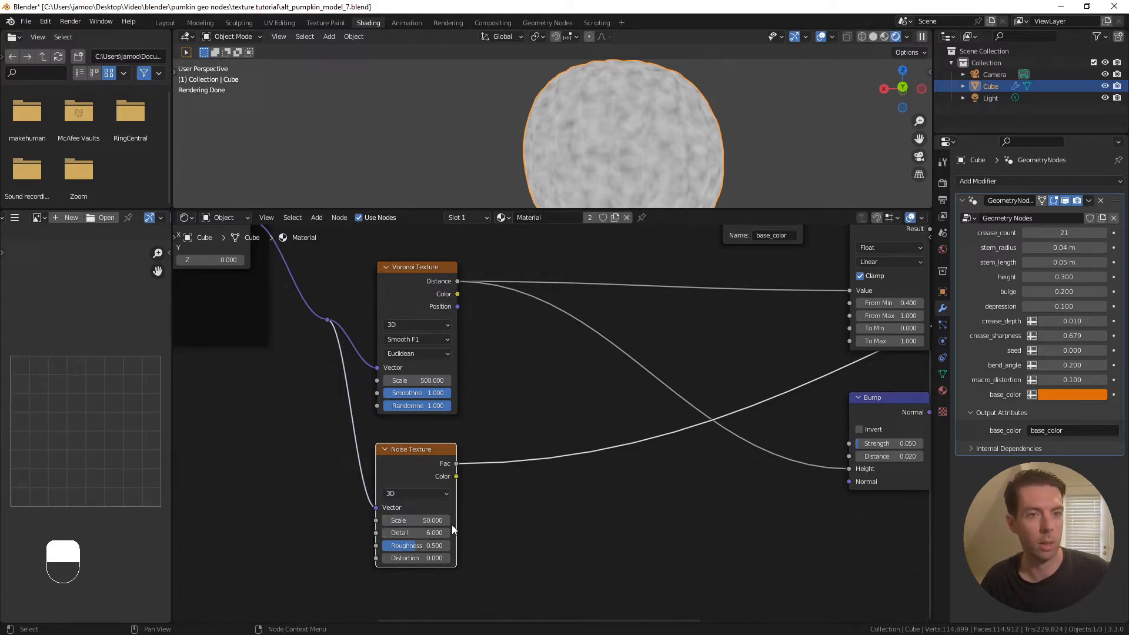
Insert a Map Range node on the Noise Texture's Fac output link
middle_click_drag(535, 489, 499, 481)
key("shift+a")
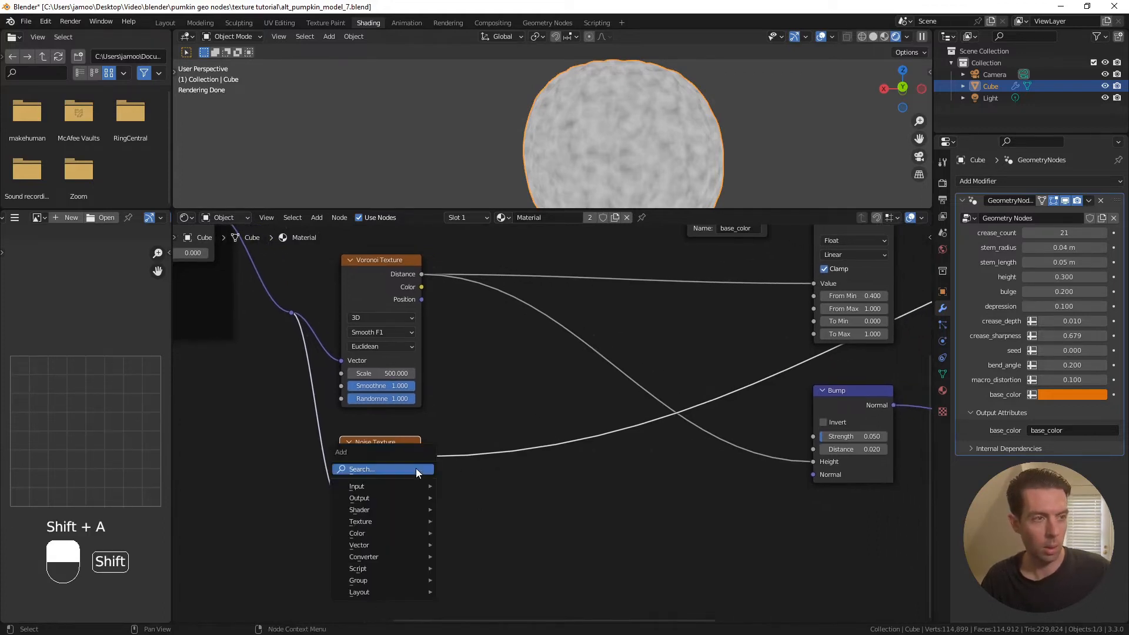
left_click(416, 468)
type("mapr")
key("Return")
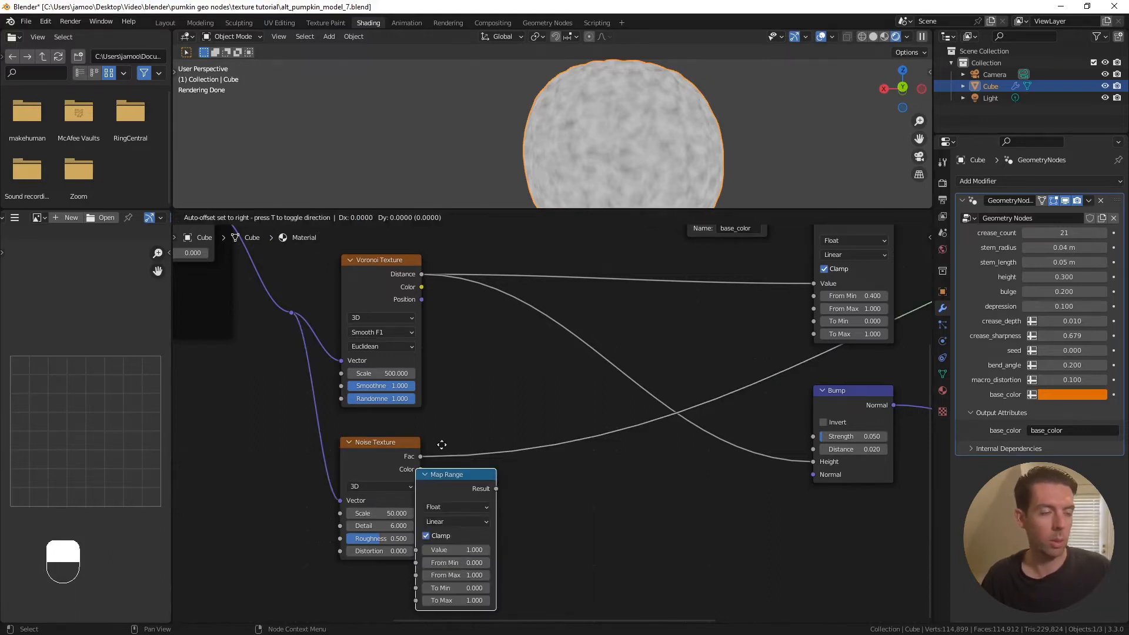
left_click(492, 407)
Set the noise Map Range's From Min to 0.25 and From Max to 0.75, and place it closer to the Noise Texture
left_click(509, 524)
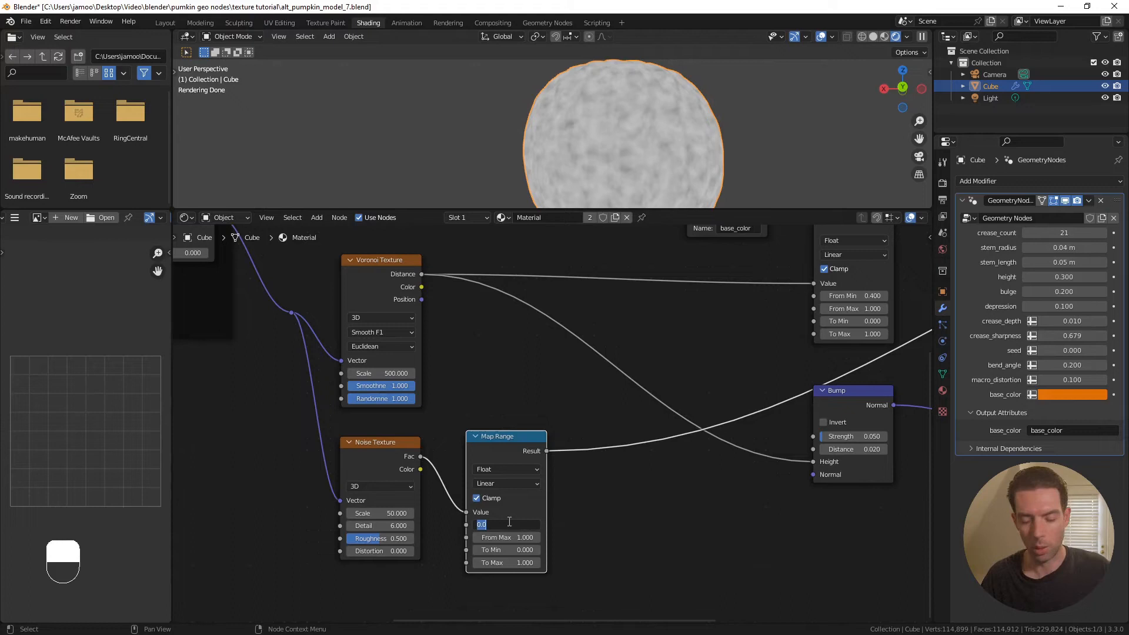
type(".25")
key("Return")
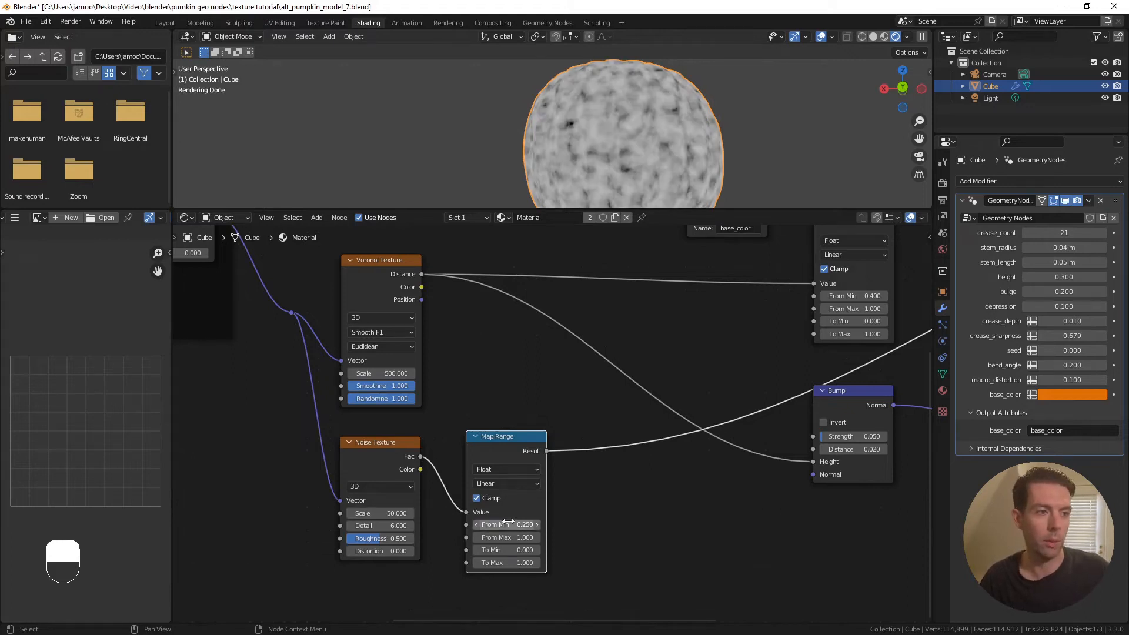
left_click(508, 537)
type(".75")
key("Return")
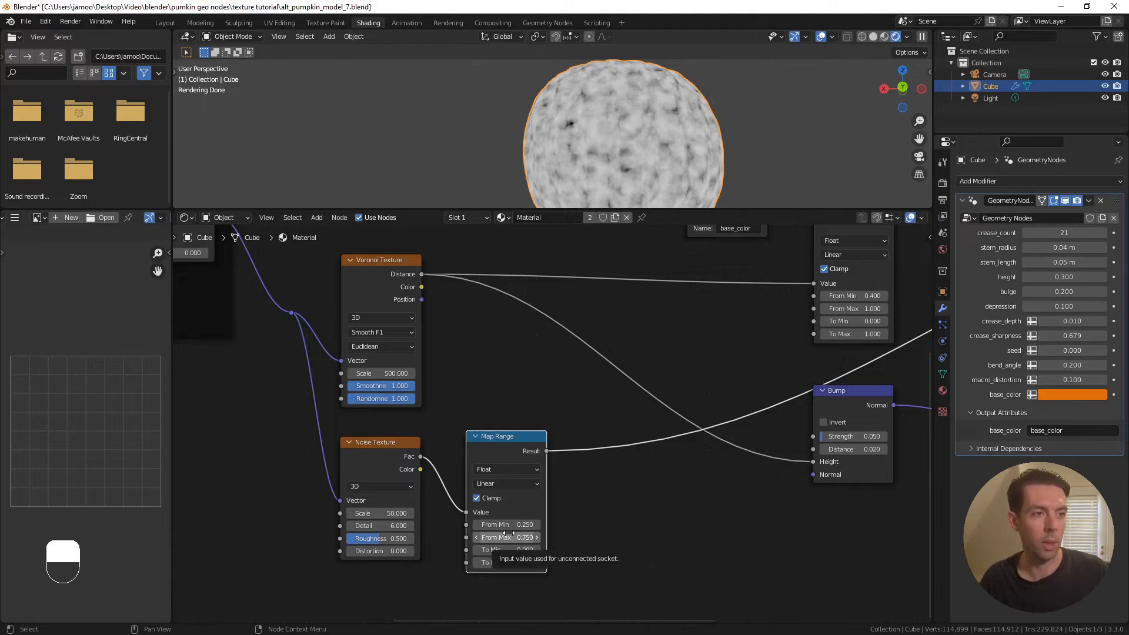
left_click_drag(501, 439, 483, 450)
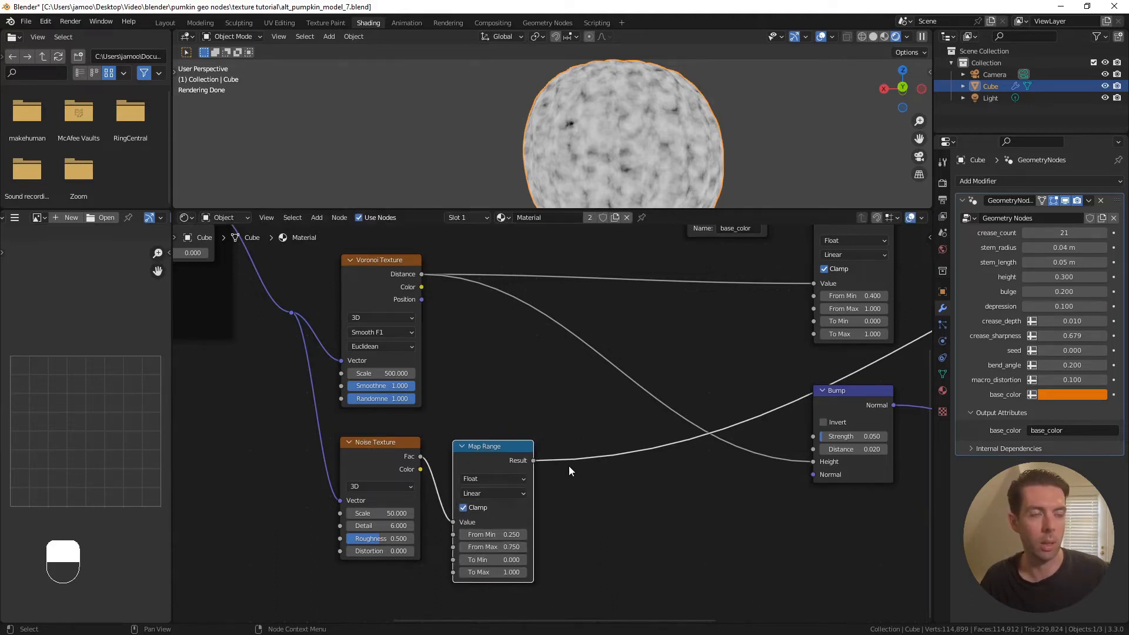
Duplicate the Bump node, insert the copy after the noise Map Range, and route the Map Range's Result into its Height
middle_click_drag(580, 475, 489, 448)
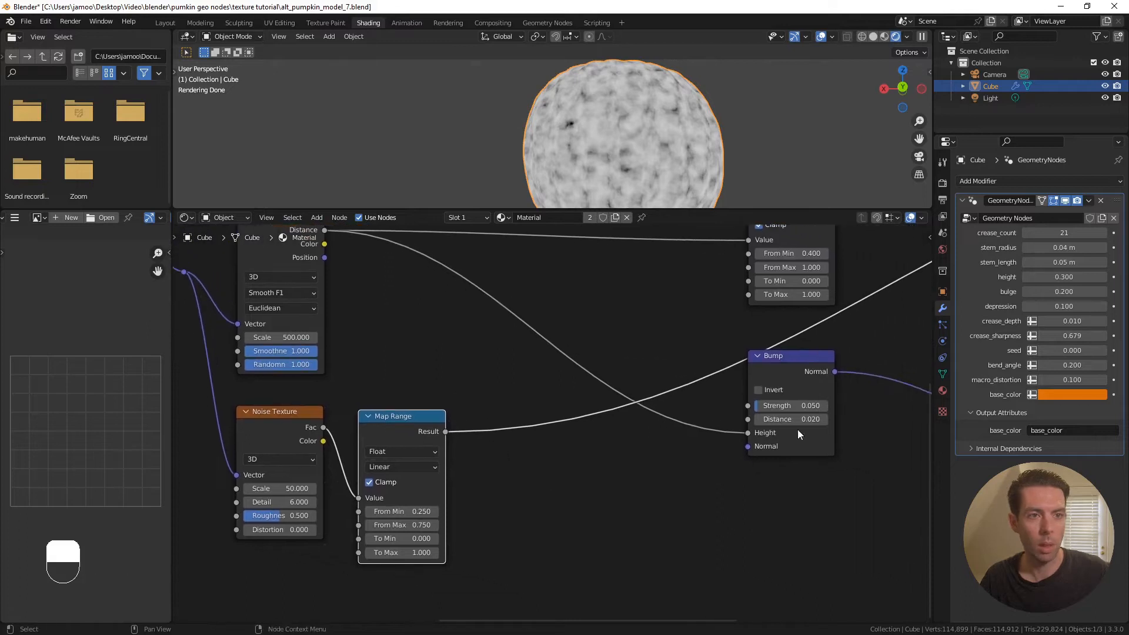
left_click(777, 358)
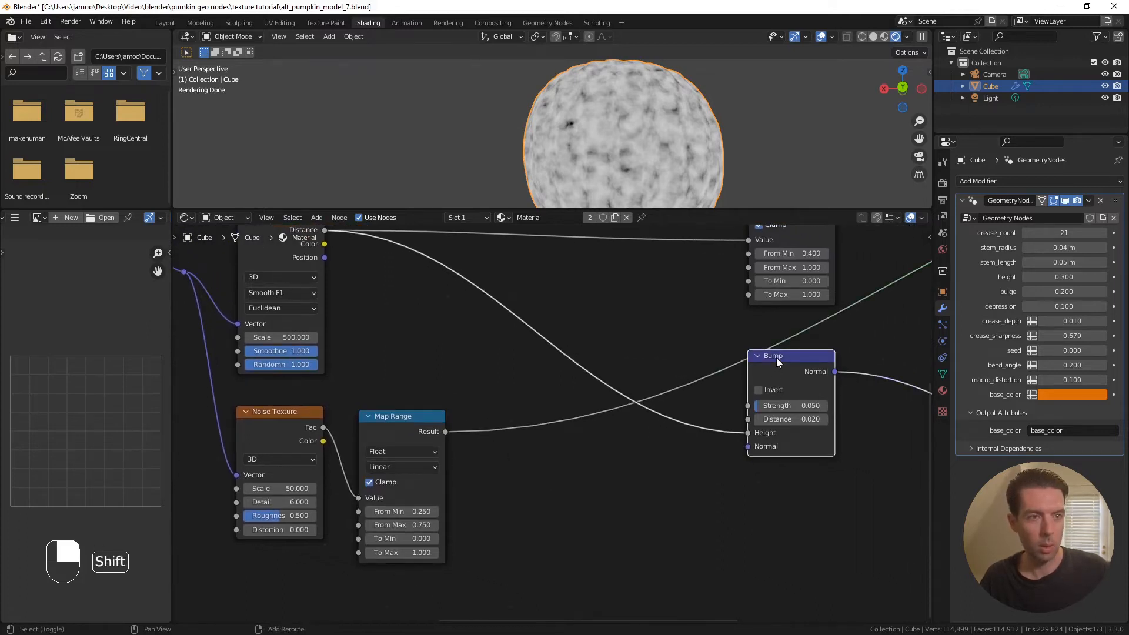
key("shift+d")
left_click(508, 447)
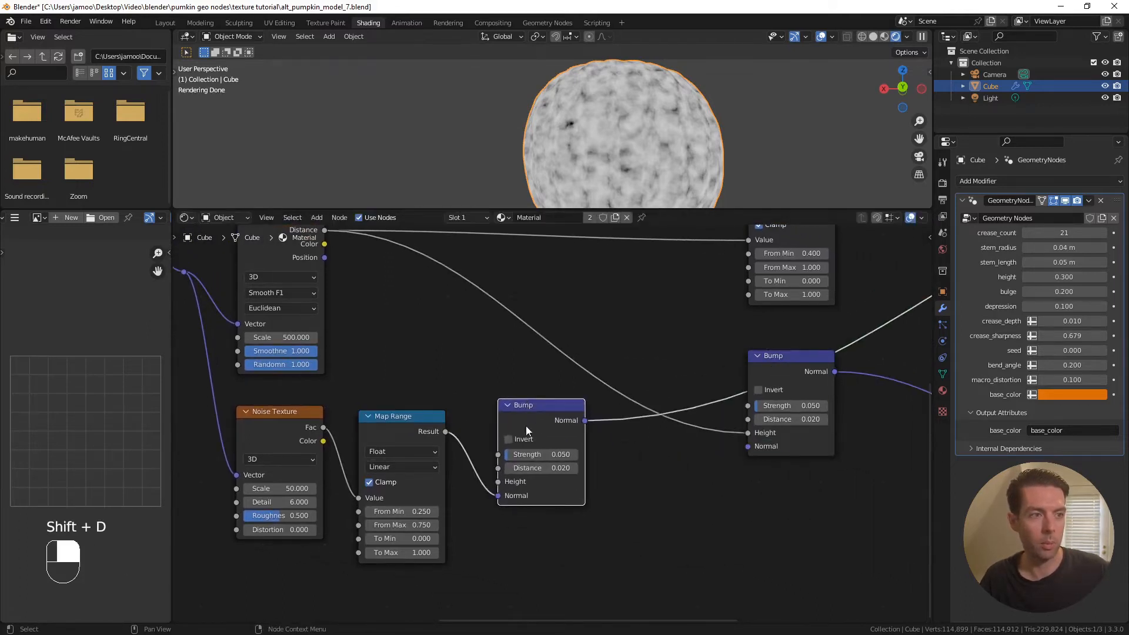
mouse_move(500, 495)
left_mouse_down()
mouse_move(481, 490)
mouse_move(498, 482)
left_mouse_up()
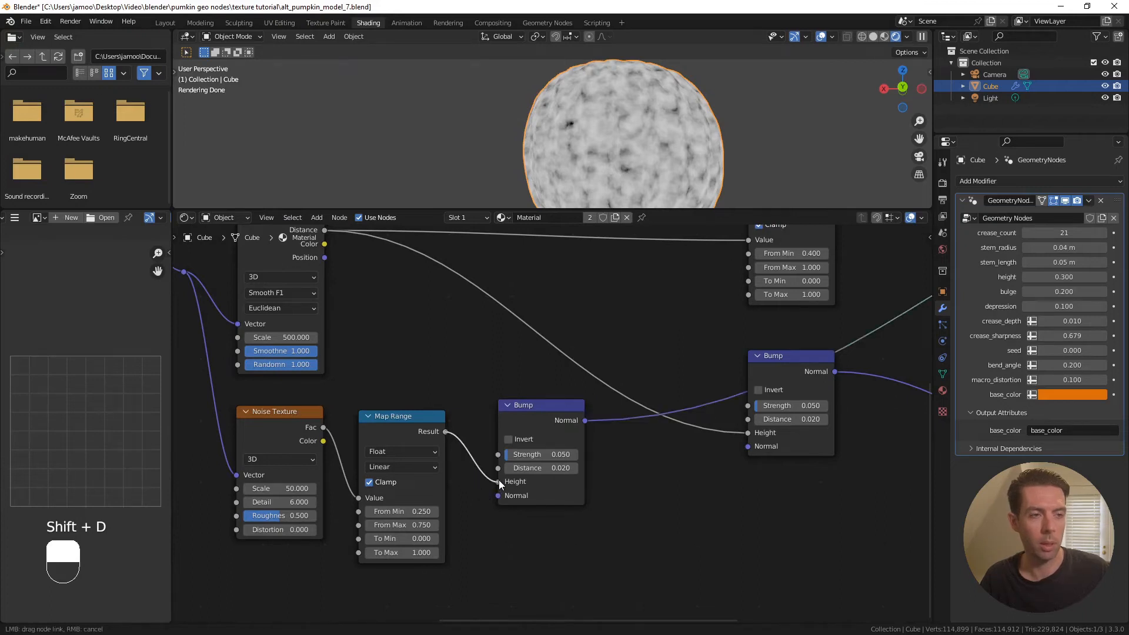
Connect the noise Bump's Normal output to the Voronoi Bump's Normal input and preview the Principled BSDF again
left_click_drag(547, 408, 760, 444)
scroll(705, 376, "down", 4)
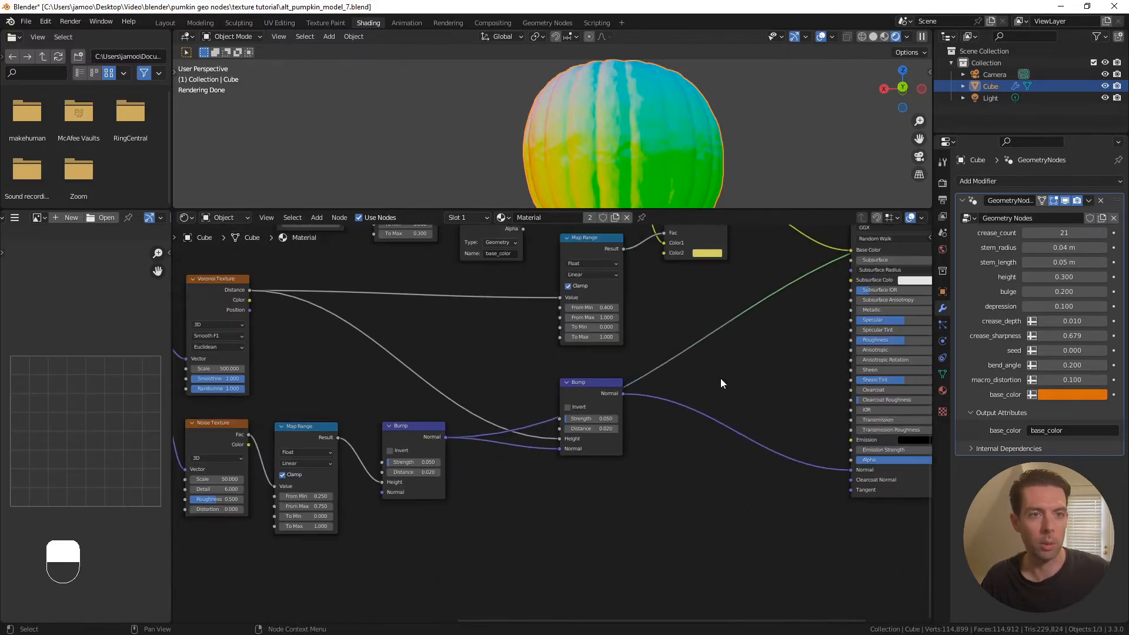
left_click(742, 267, "ctrl+shift")
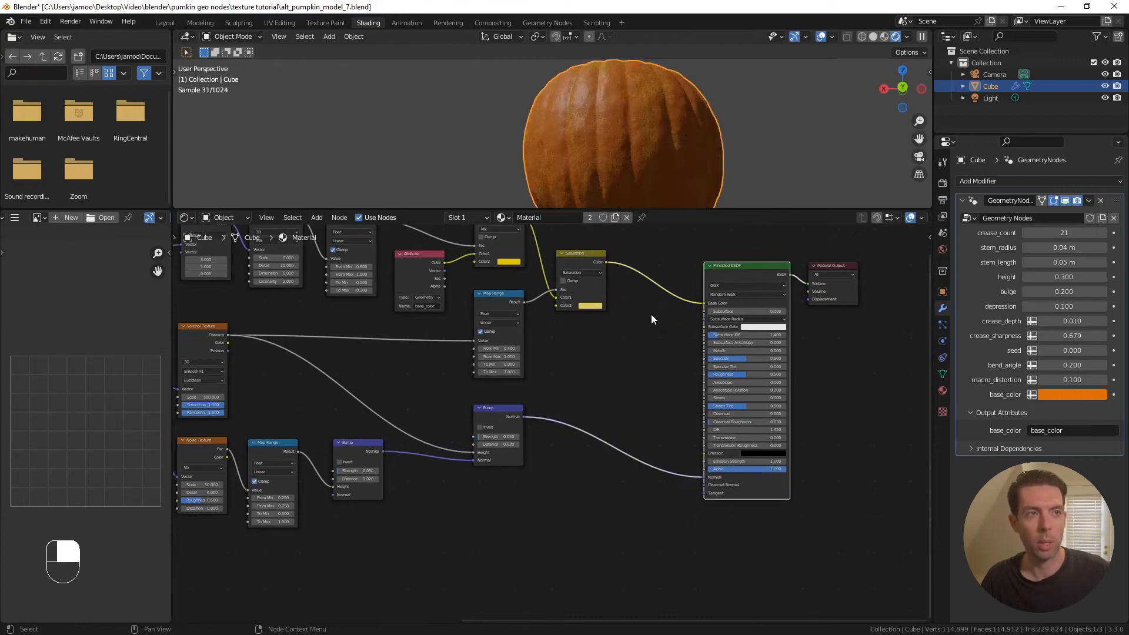
Inspect the pumpkin's surface up close and set the noise Bump node's Strength to 0.1
middle_click_drag(597, 377, 722, 366)
scroll(694, 387, "up", 2)
scroll(510, 427, "up", 1)
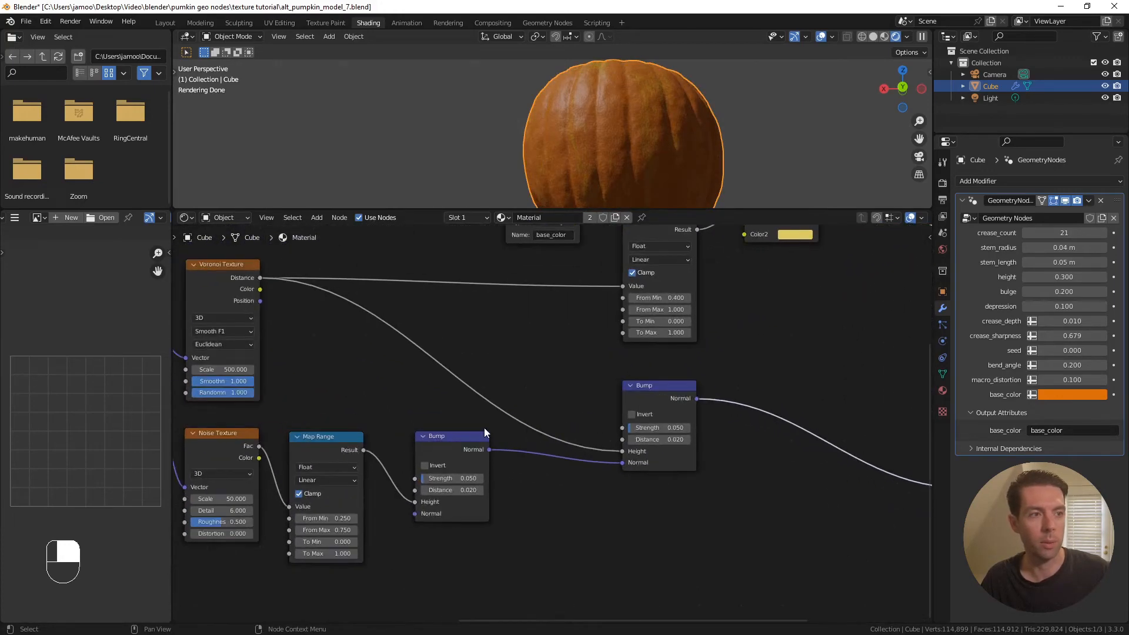
middle_click_drag(664, 148, 628, 166)
scroll(620, 129, "up", 2)
scroll(621, 129, "up", 3)
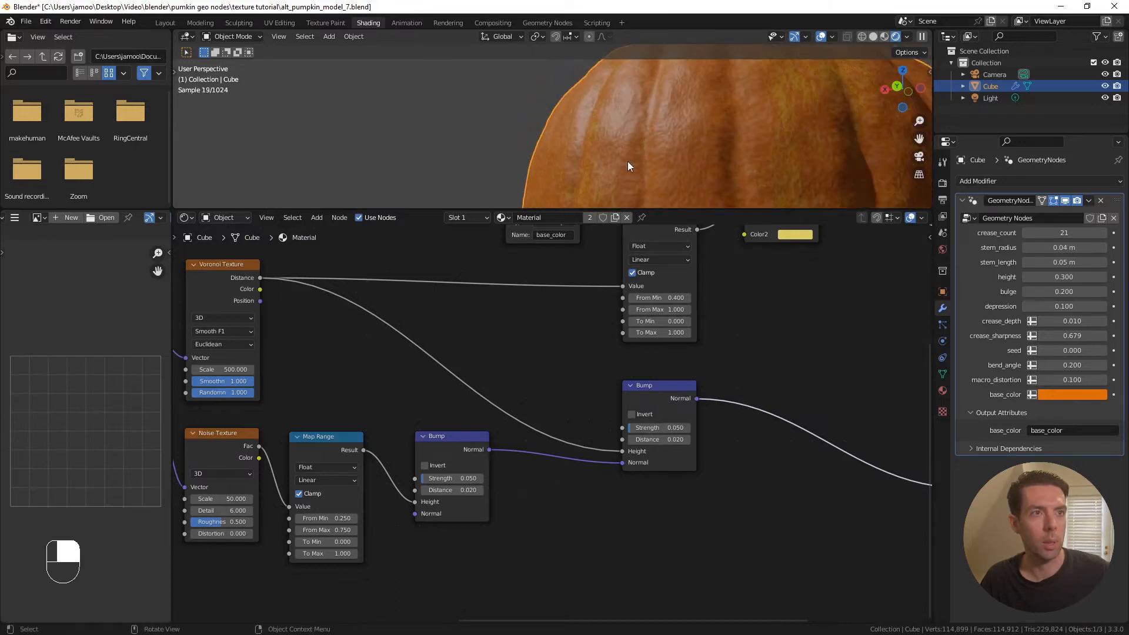
left_click(454, 481)
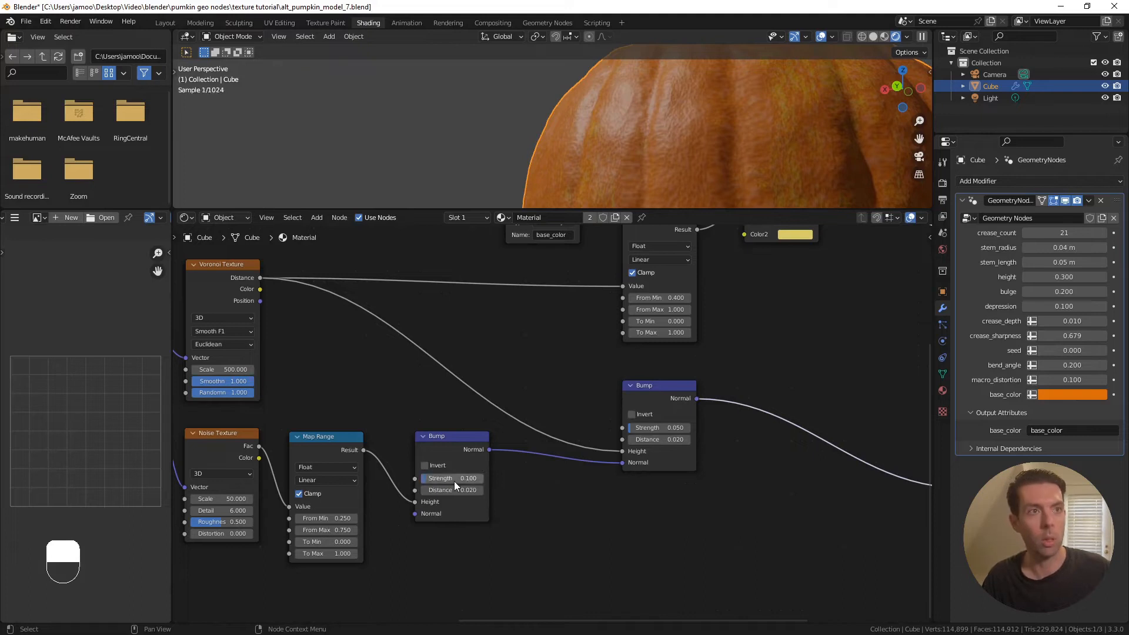
left_click(457, 438)
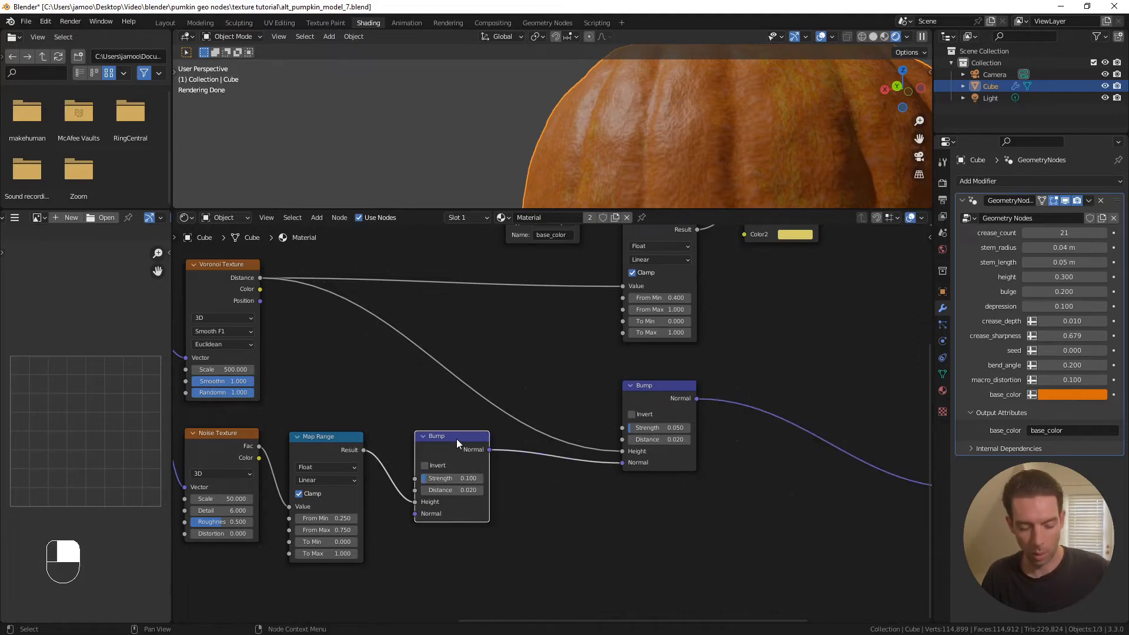
Toggle the noise Bump node off and on to compare its effect, and inspect the pumpkin's surface from farther around
key("m")
key("m")
key("m")
key("m")
mouse_move(672, 173)
middle_mouse_down()
mouse_move(658, 166)
mouse_move(675, 174)
middle_mouse_up()
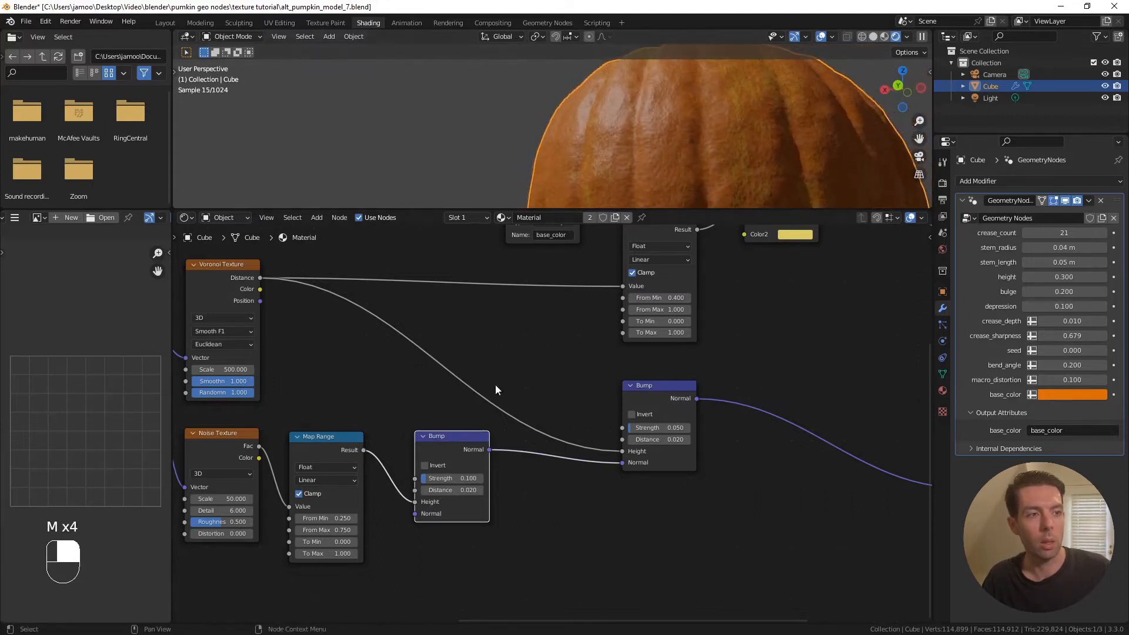
key("m")
key("m")
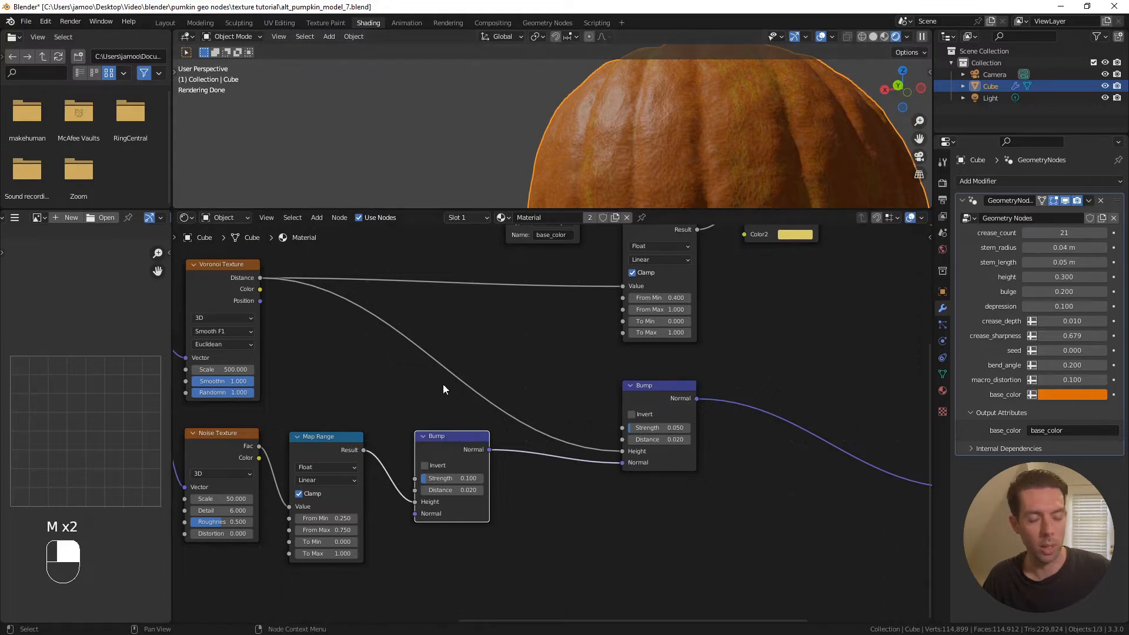
middle_click_drag(580, 150, 648, 138)
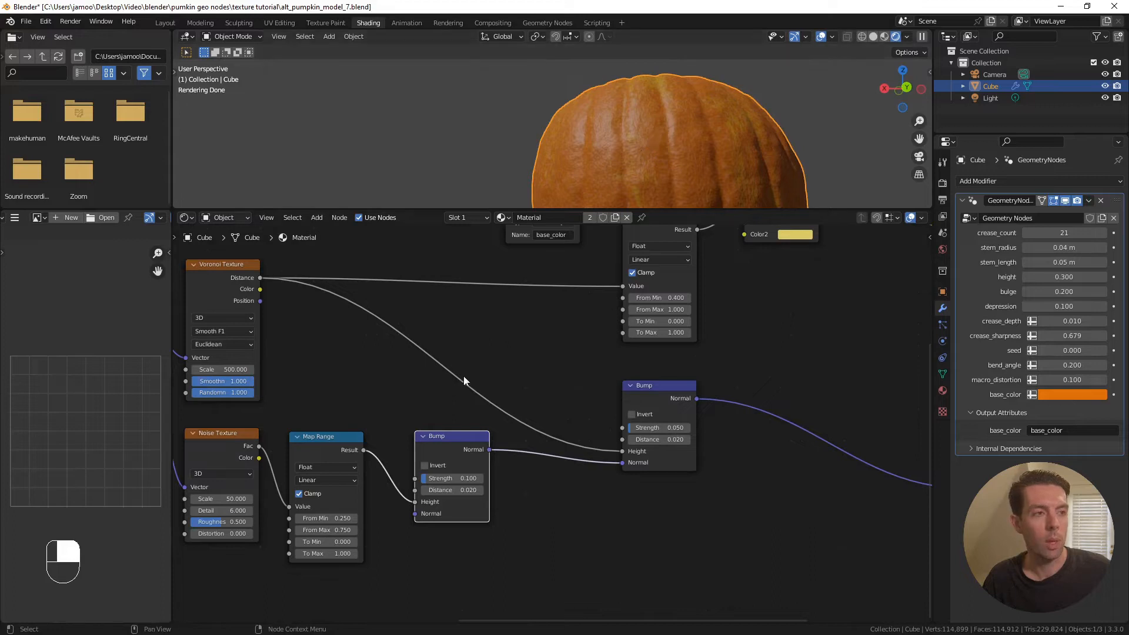
middle_click_drag(654, 146, 685, 130)
Move the pumpkin coordinates frame farther away from the texture nodes to make room between them
scroll(447, 368, "down", 5)
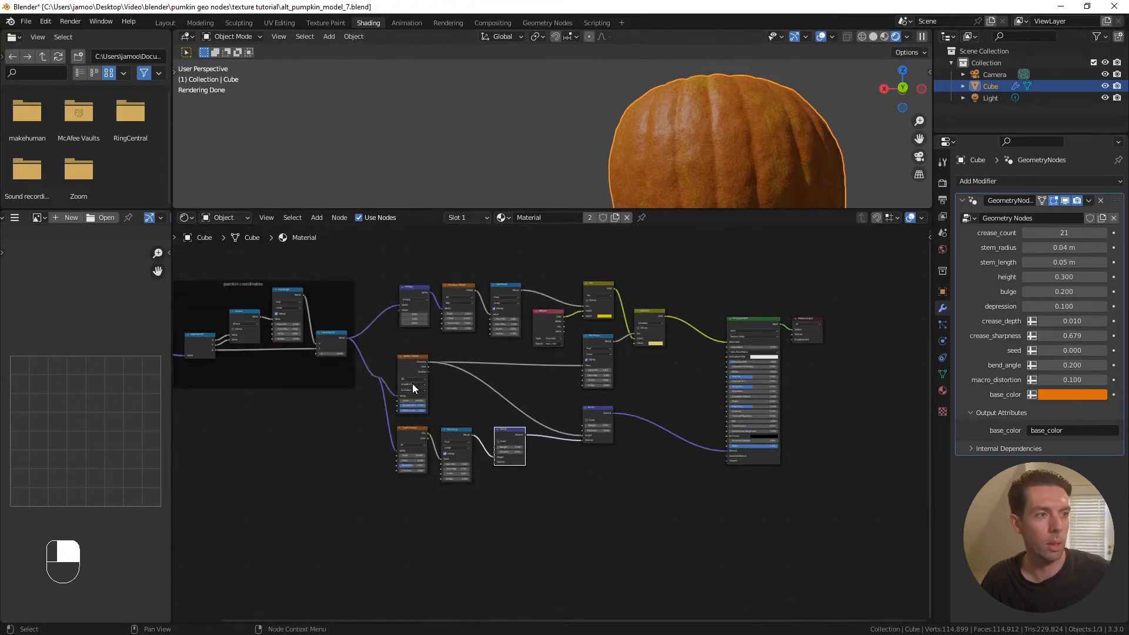
middle_click_drag(481, 391, 582, 387)
left_click_drag(246, 284, 350, 307)
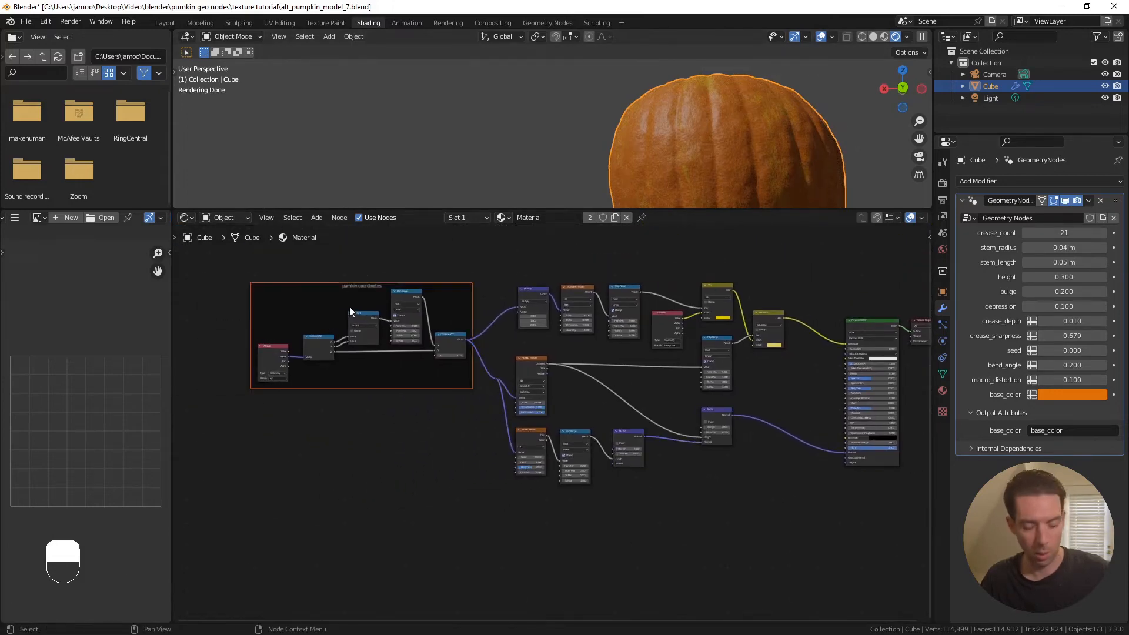
key("g")
left_click(297, 309)
middle_click_drag(522, 299, 462, 294)
Group all color and bump nodes between the coordinates frame and the Principled BSDF in a frame labeled "pumpkin texture"
left_click_drag(401, 266, 730, 475)
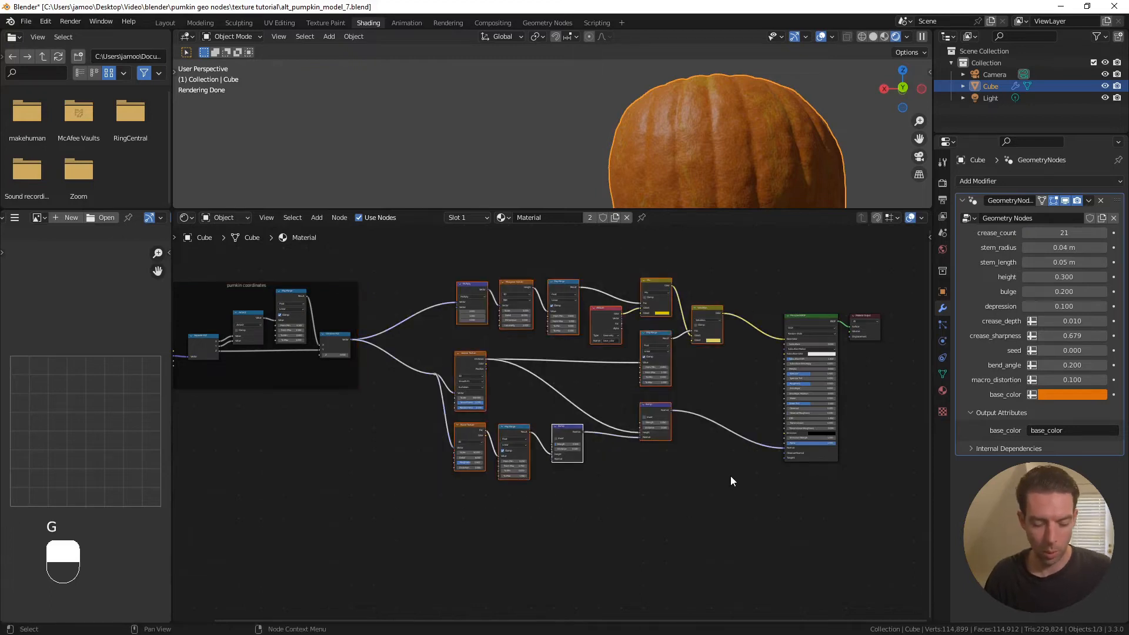
key("ctrl+j")
key("F2")
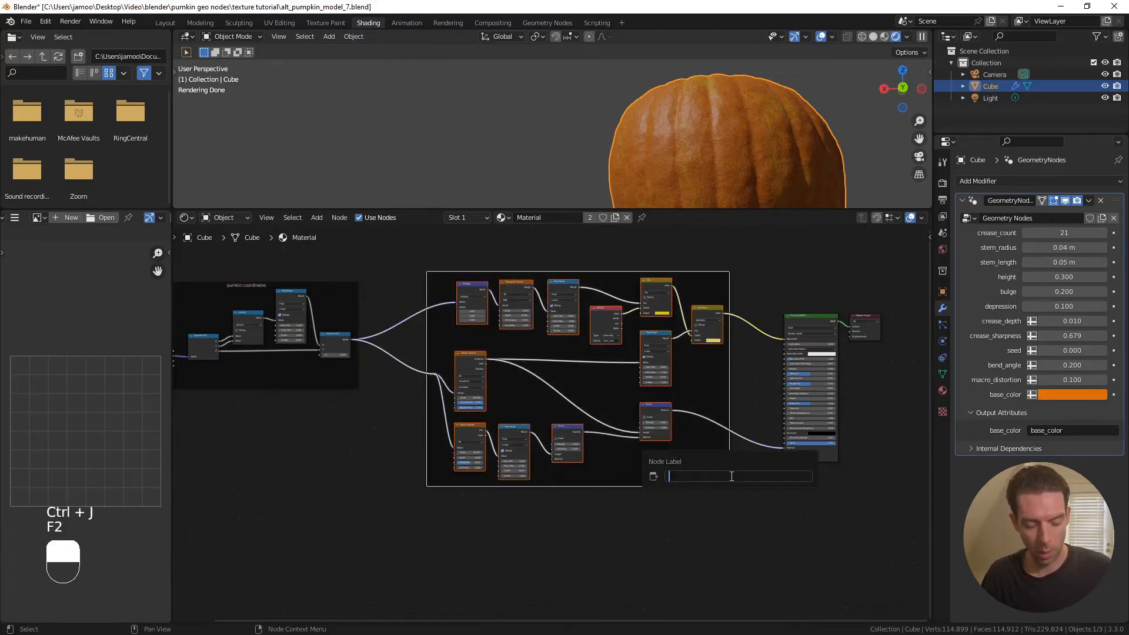
type("pum")
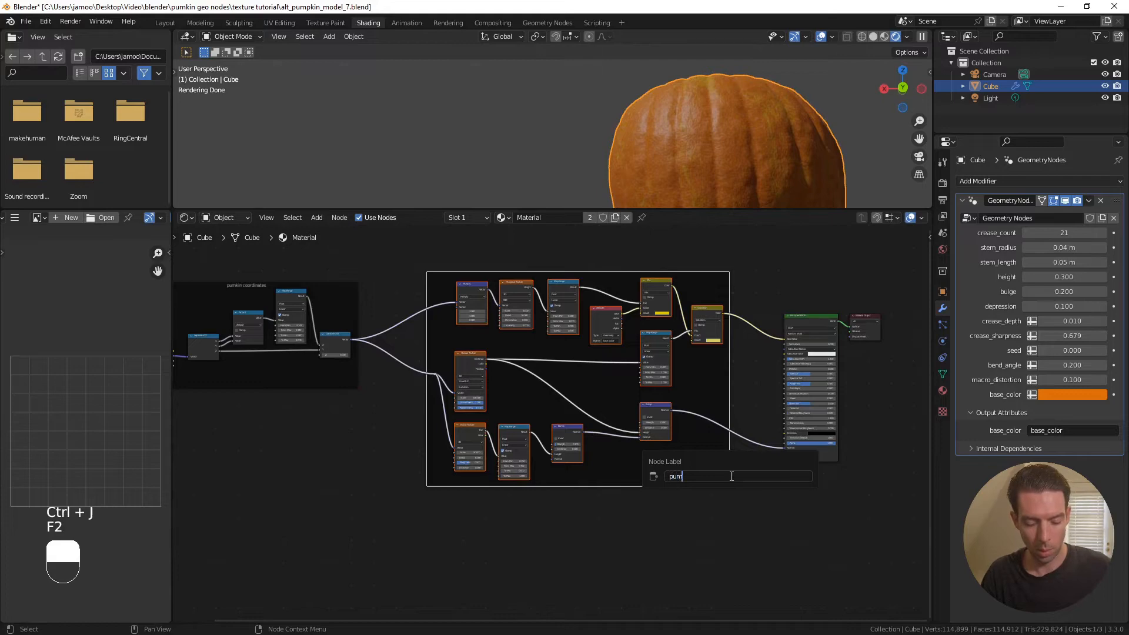
type("pkin textur")
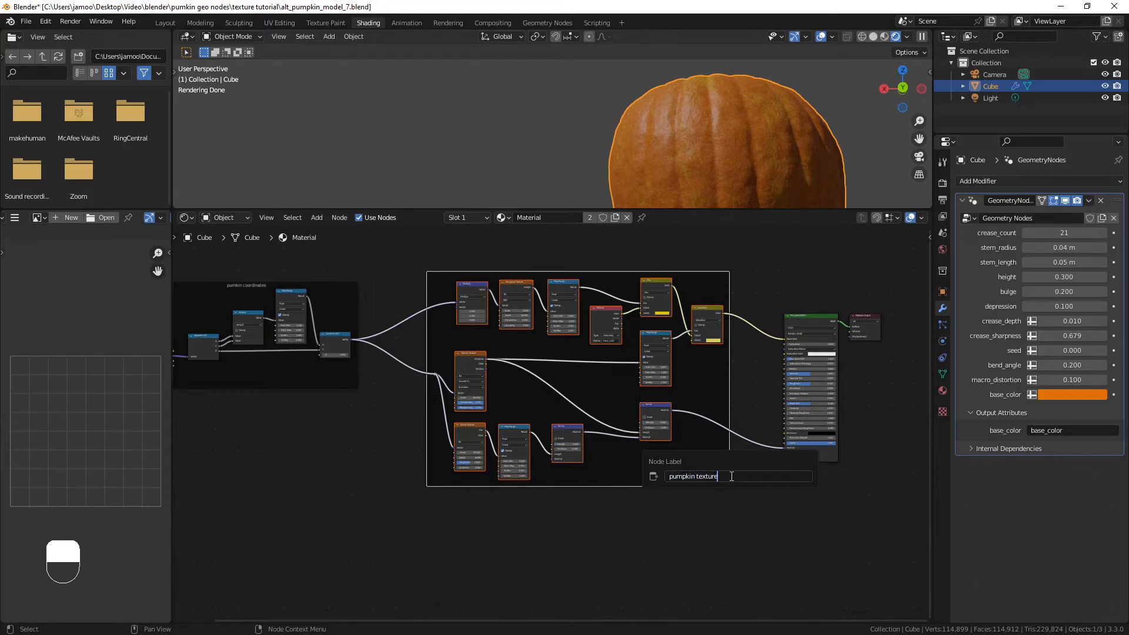
type("e")
key("Return")
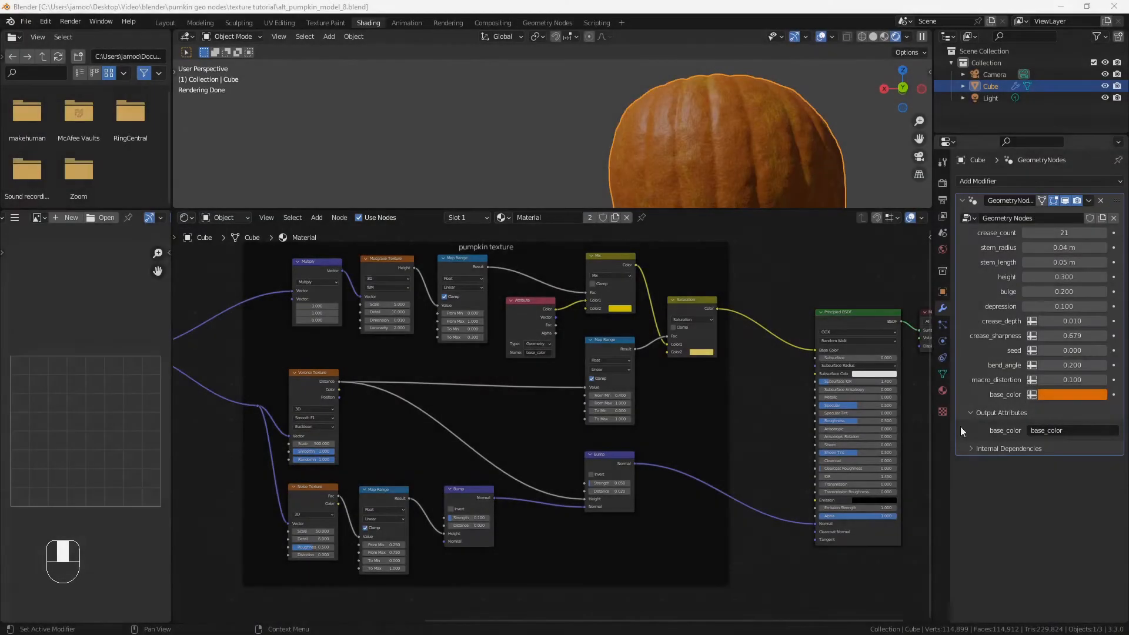
Move the Material Output node farther from the Principled BSDF and place a duplicate of the Principled BSDF below the original
middle_click_drag(867, 159, 627, 136)
scroll(619, 143, "up", 1)
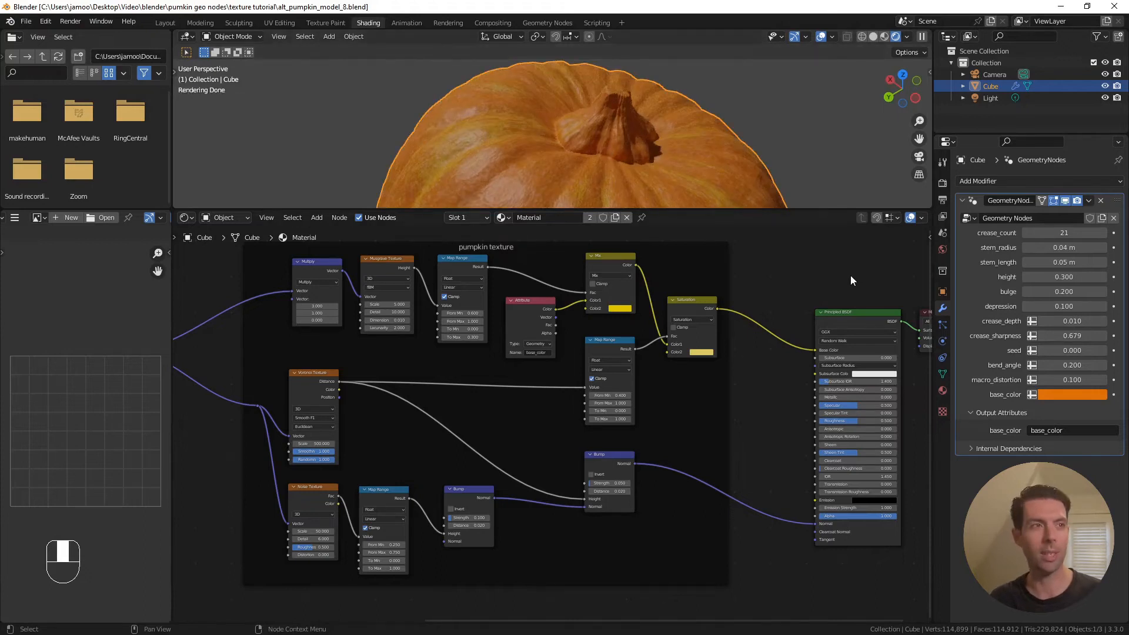
middle_click_drag(850, 276, 713, 274, "shift")
scroll(713, 275, "down", 2)
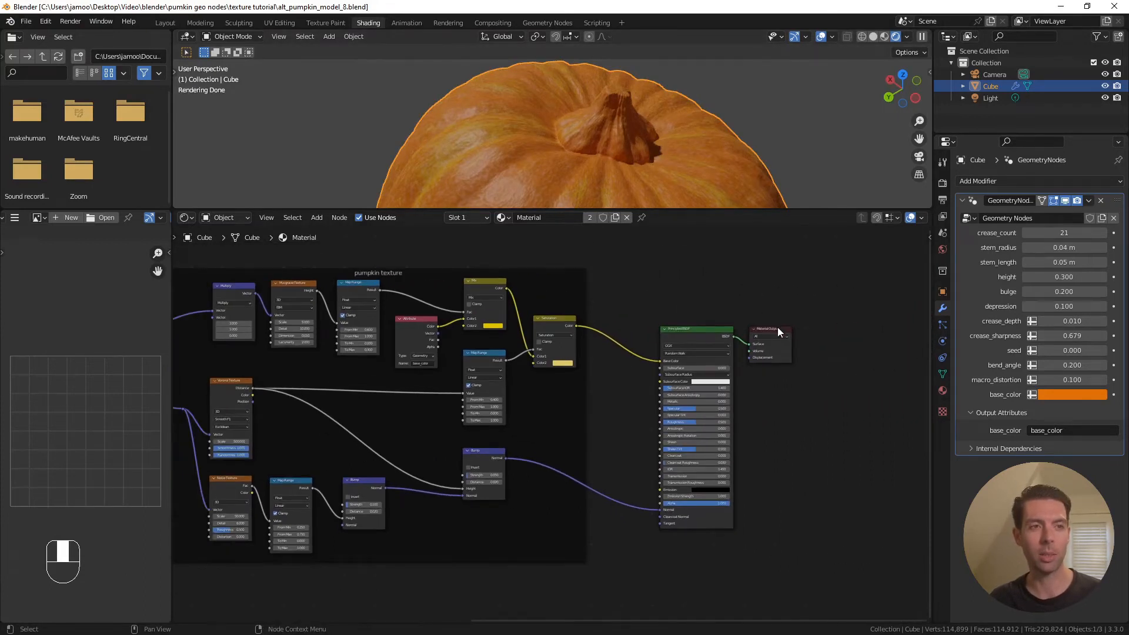
left_click_drag(781, 328, 834, 326)
middle_click_drag(788, 306, 744, 269, "shift")
left_click(650, 299)
scroll(741, 353, "down", 1)
key("shift+d")
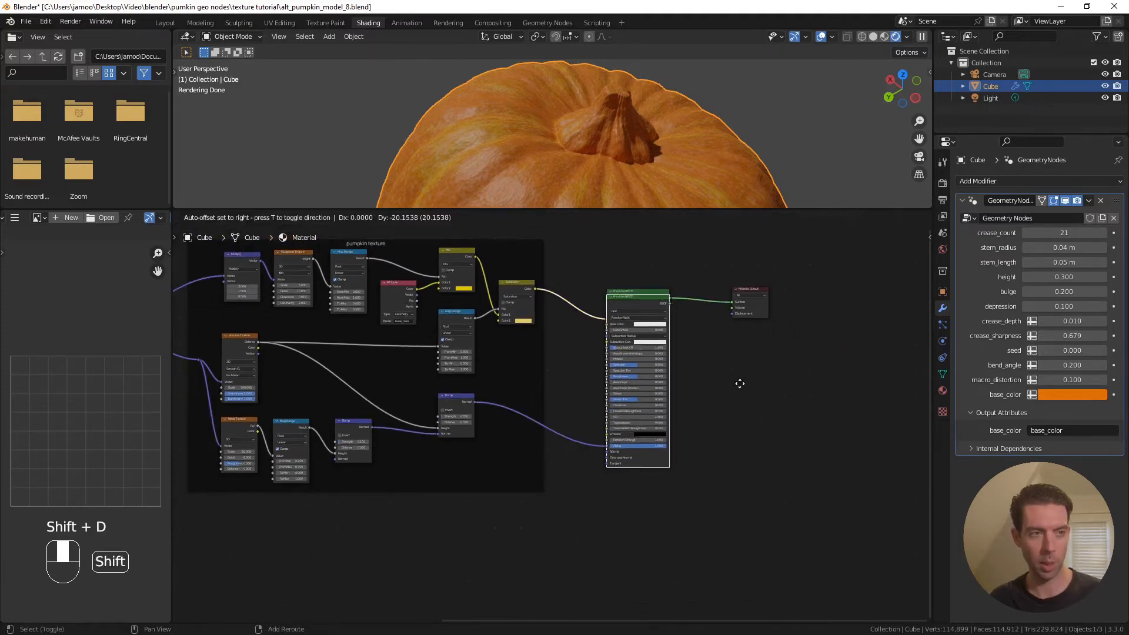
left_click(736, 561)
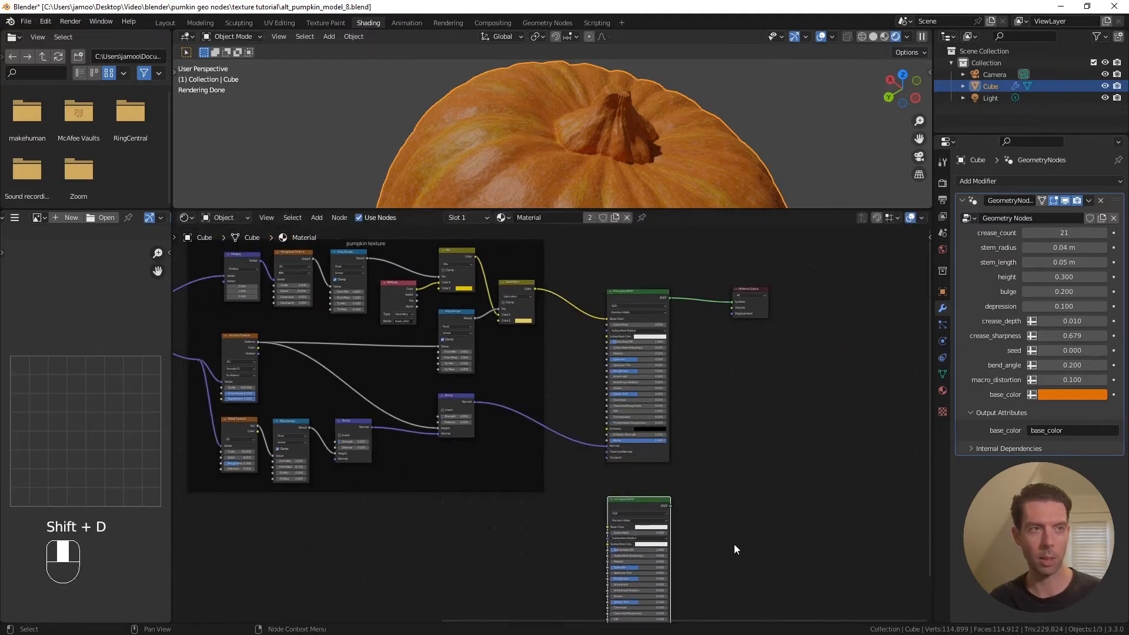
Preview the duplicated Principled BSDF on the pumpkin and set its Base Color to a dark brown
middle_click_drag(733, 536, 728, 488, "shift")
scroll(723, 492, "up", 2)
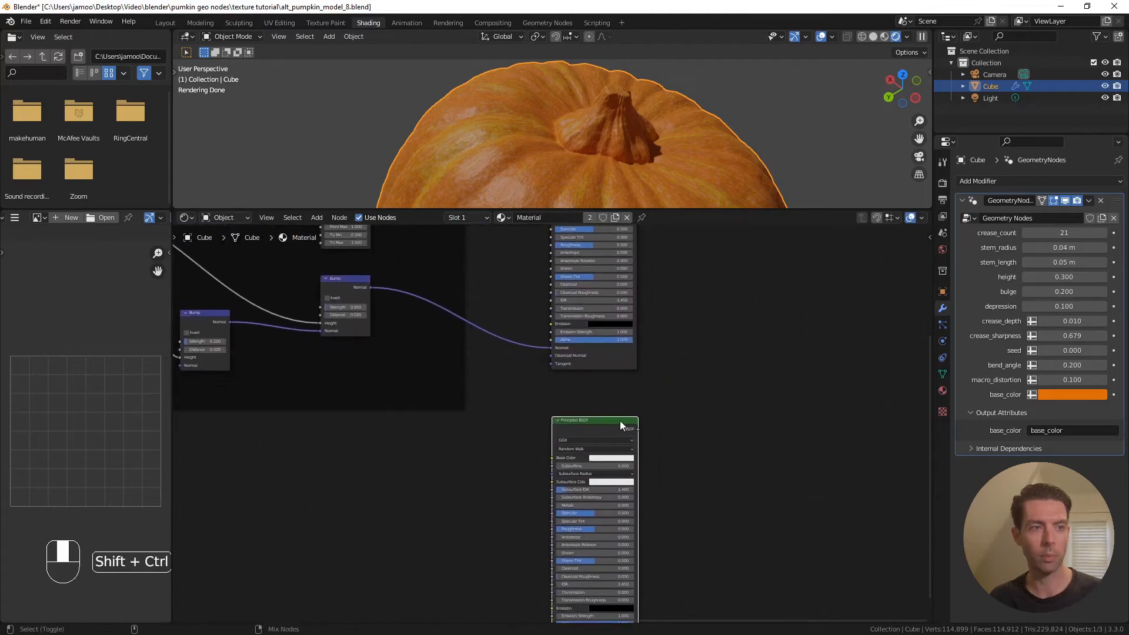
left_click(620, 421, "ctrl+shift")
middle_click_drag(684, 467, 706, 385)
scroll(706, 385, "up", 1)
left_click(658, 360)
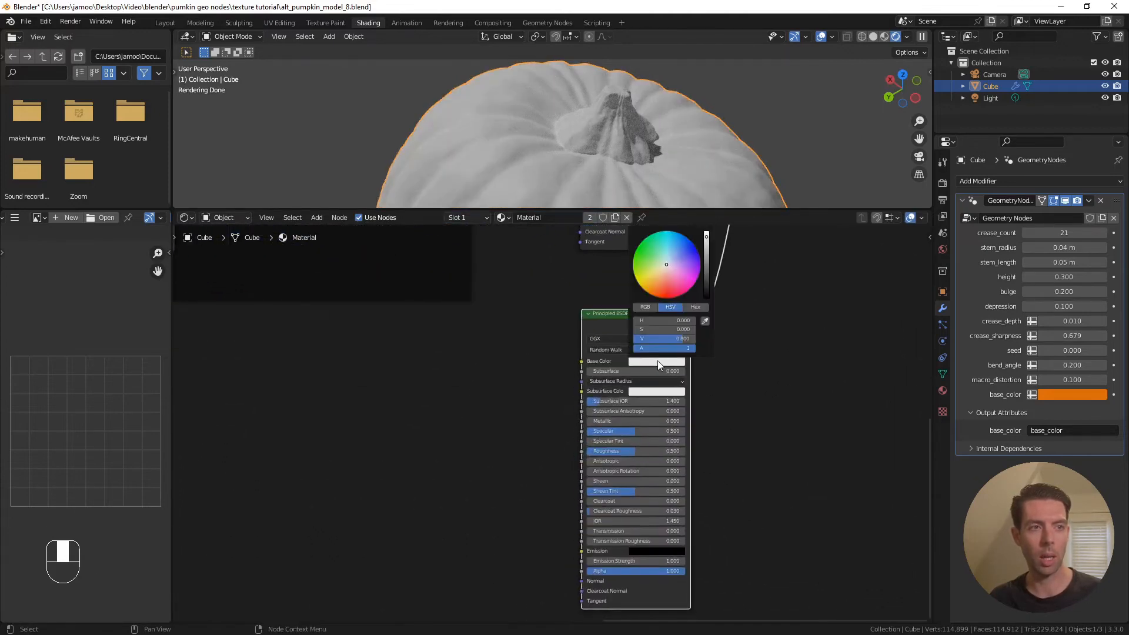
left_click(660, 287)
left_click(660, 289)
scroll(663, 281, "down", 12, "ctrl")
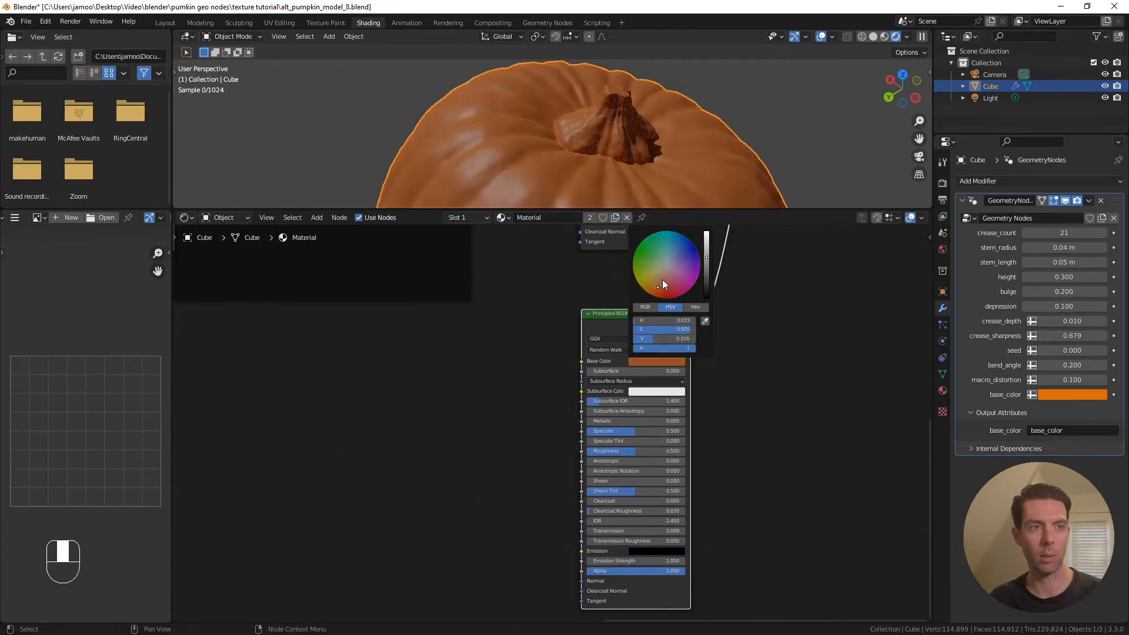
scroll(662, 280, "up", 1)
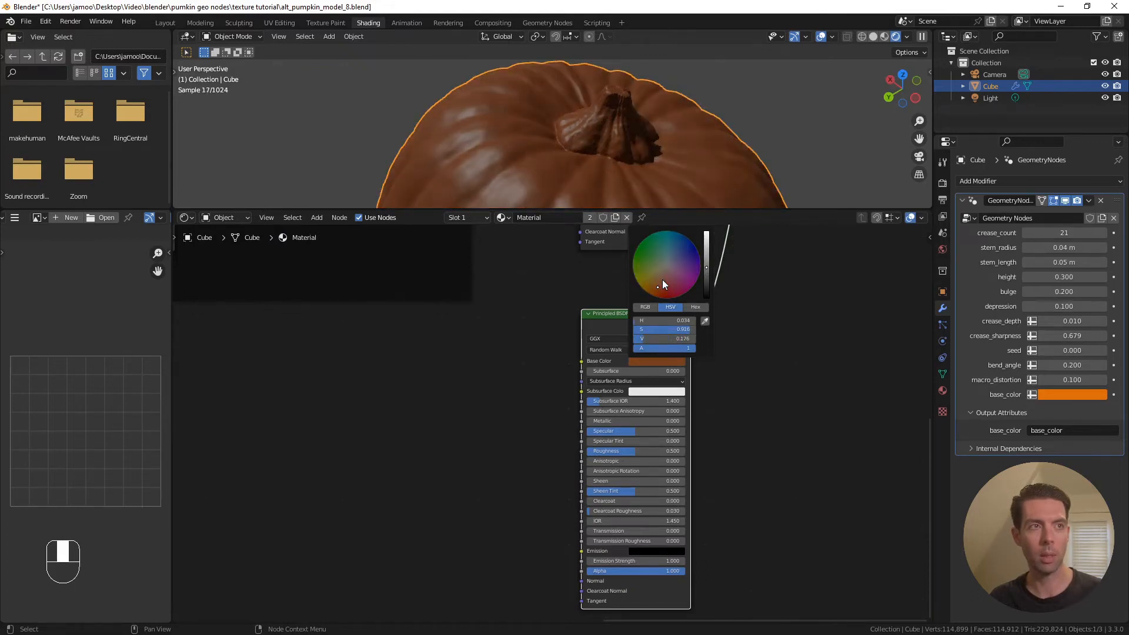
scroll(663, 280, "down", 3)
left_click(795, 307)
Add a Mix Shader node between the original Principled BSDF and the Material Output
scroll(795, 307, "down", 2)
middle_click_drag(771, 283, 753, 358, "shift")
scroll(752, 358, "down", 4)
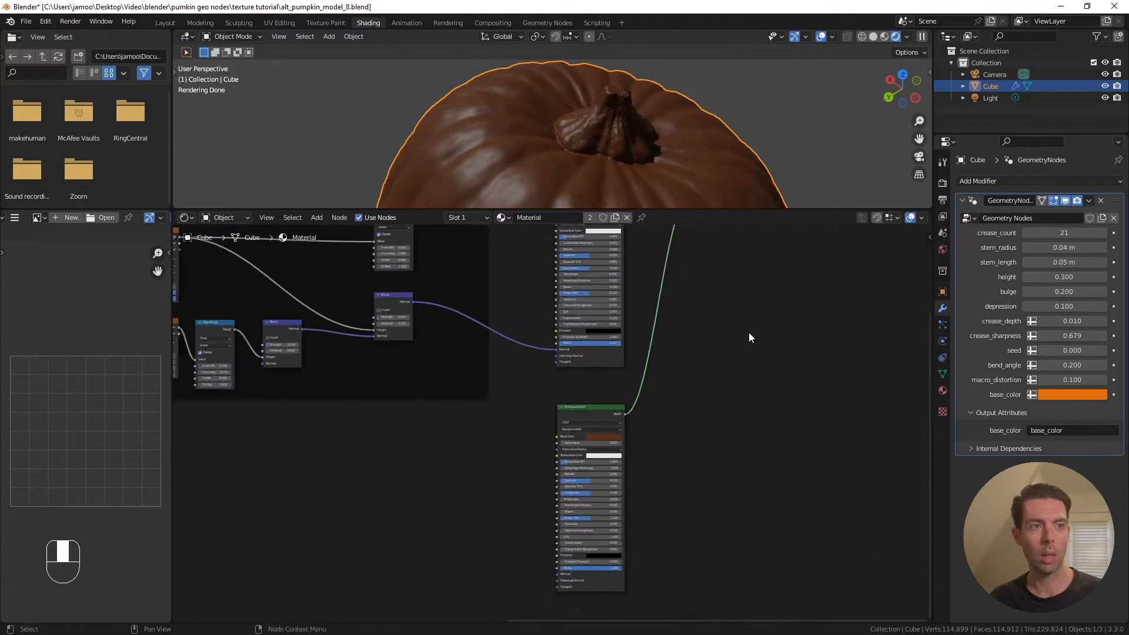
middle_click_drag(733, 230, 713, 397, "shift")
scroll(633, 333, "up", 2)
scroll(647, 324, "down", 1)
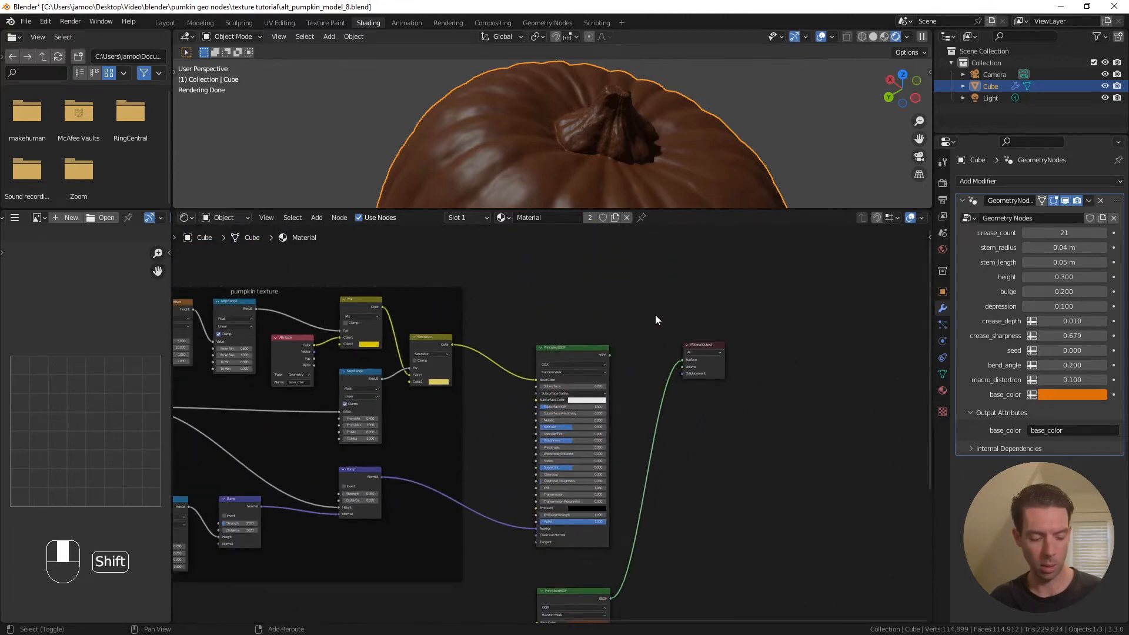
key("shift+a")
type("mix sh")
key("Return")
left_click(644, 307)
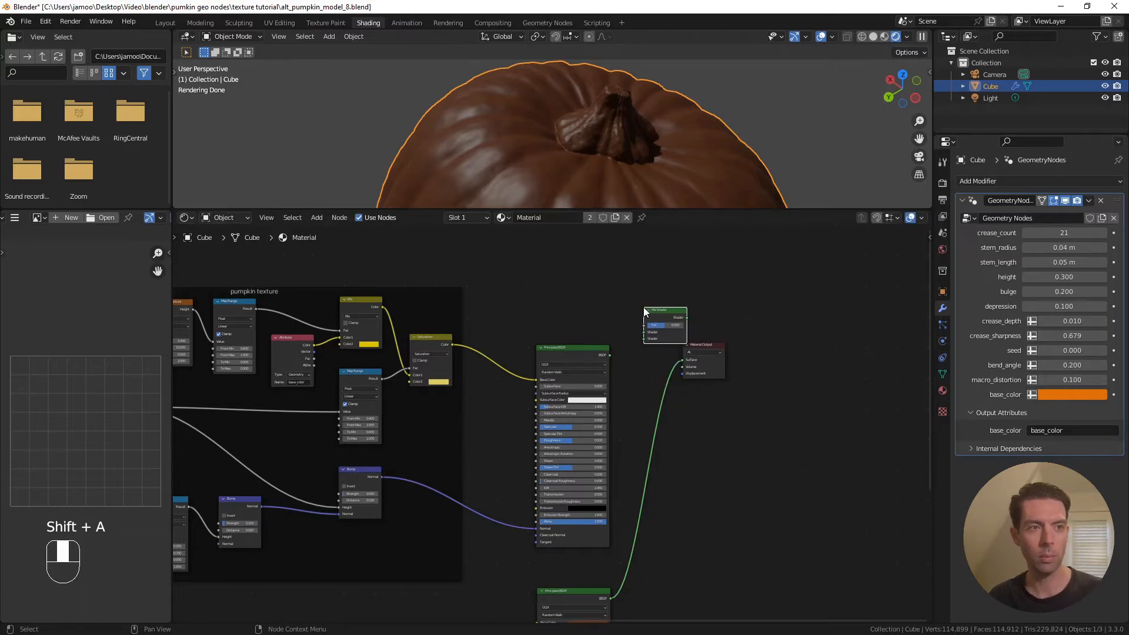
Space out the Material Output, feed the original and brown Principled BSDFs into the Mix Shader, and connect it to the output's Surface
left_click_drag(697, 350, 755, 354)
left_click_drag(654, 317, 672, 366)
left_click(701, 336, "ctrl+shift")
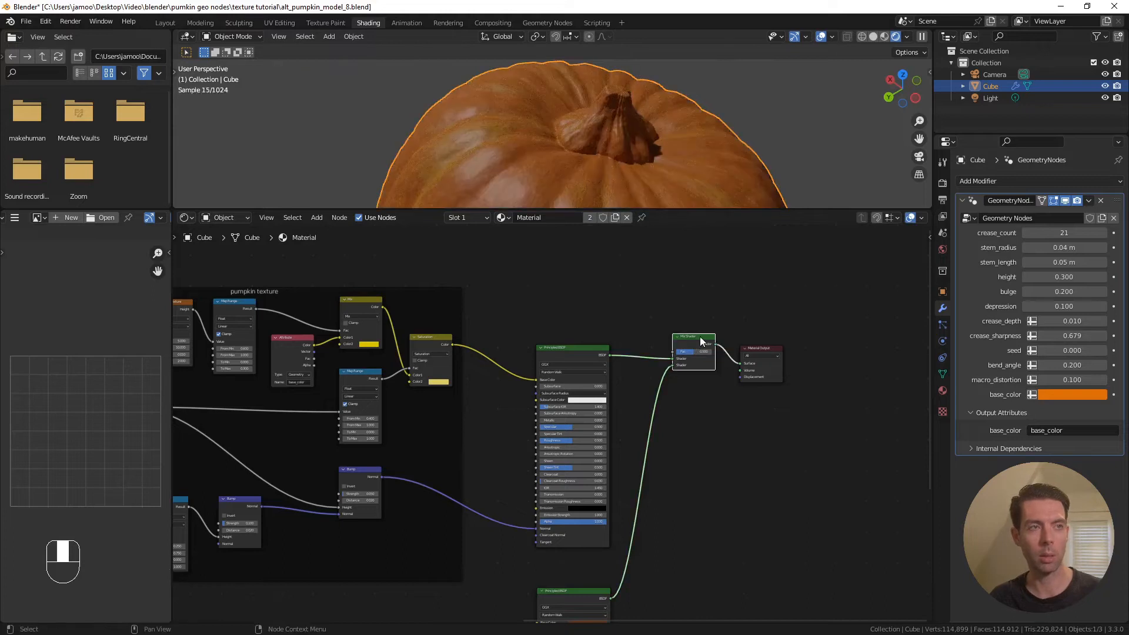
scroll(685, 345, "up", 2, "shift")
left_click_drag(694, 355, 694, 352)
Add an Attribute node above the original Principled BSDF and set its Name to stem_mask
scroll(678, 328, "up", 3)
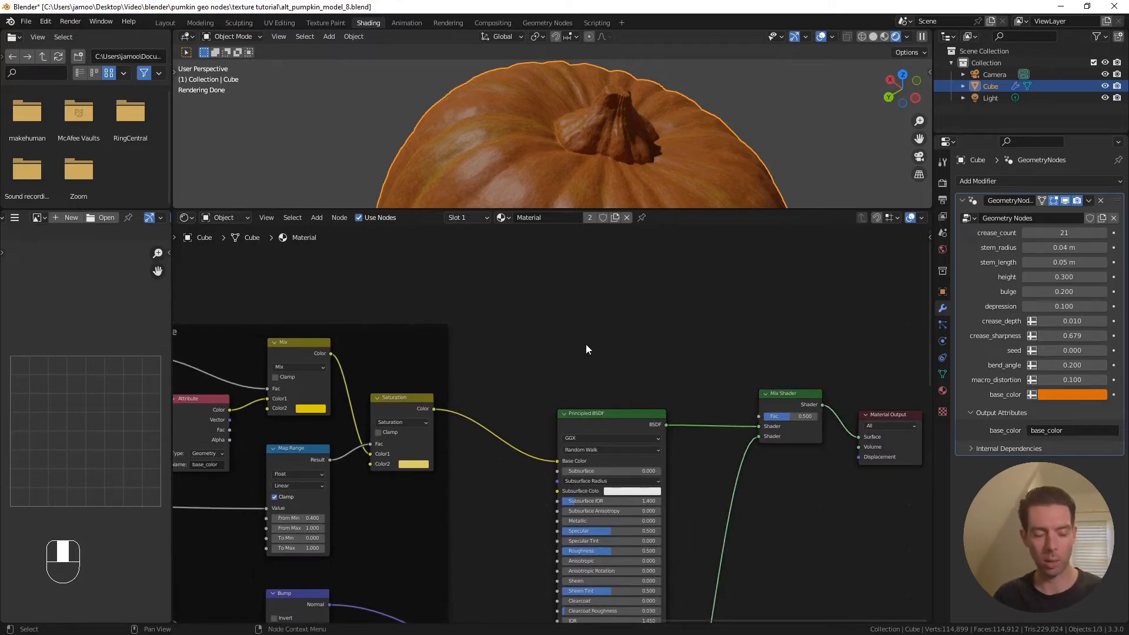
key("shift+a")
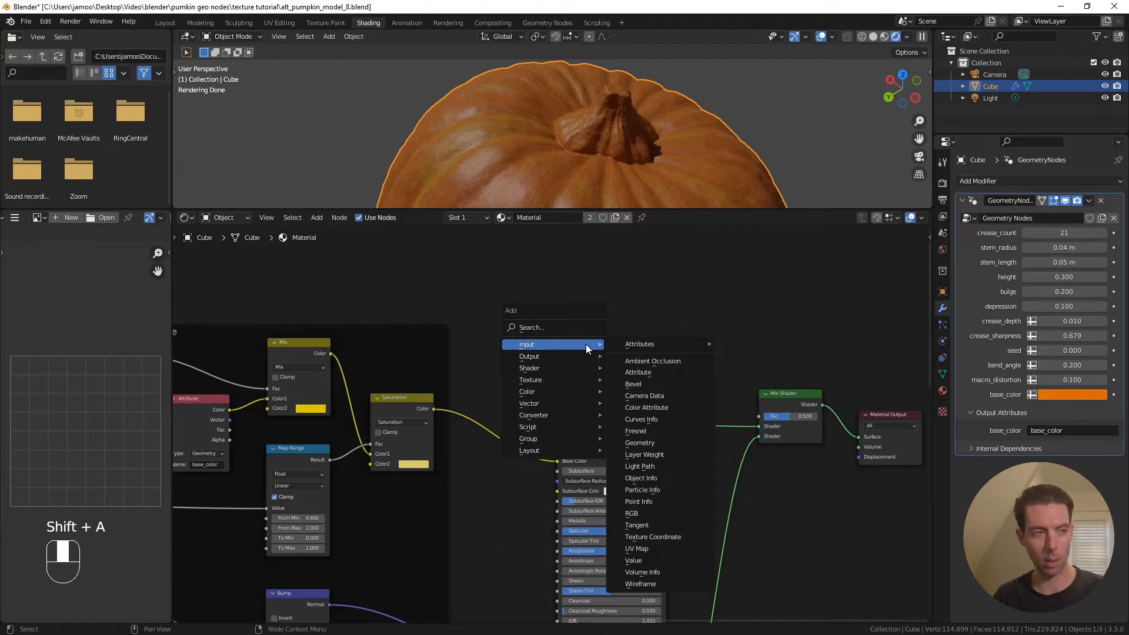
type("sat")
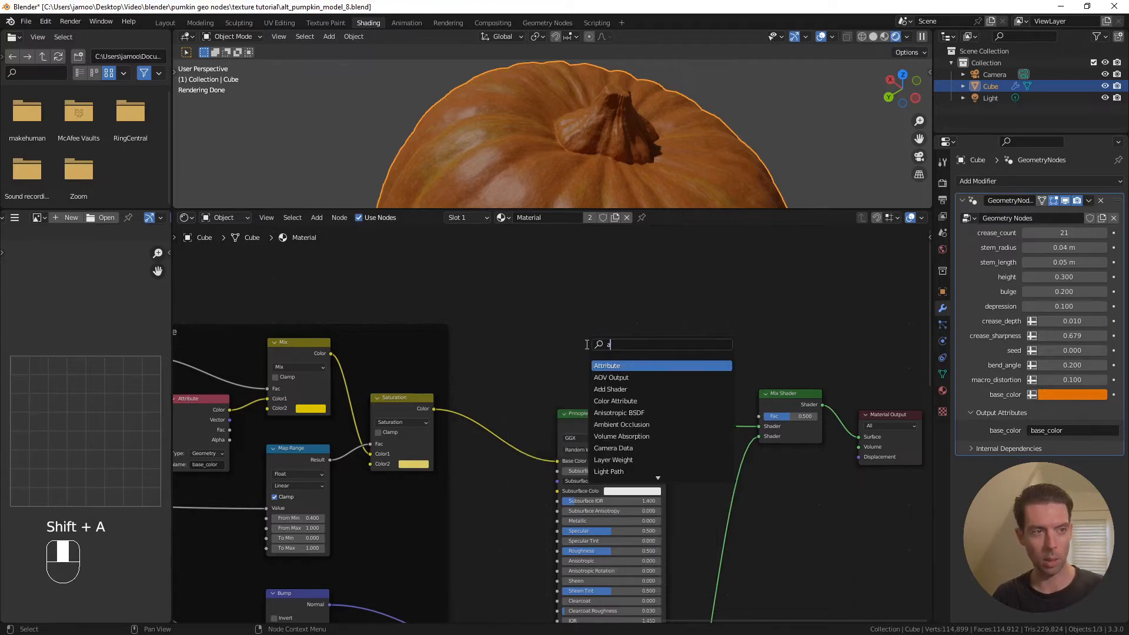
key("Return")
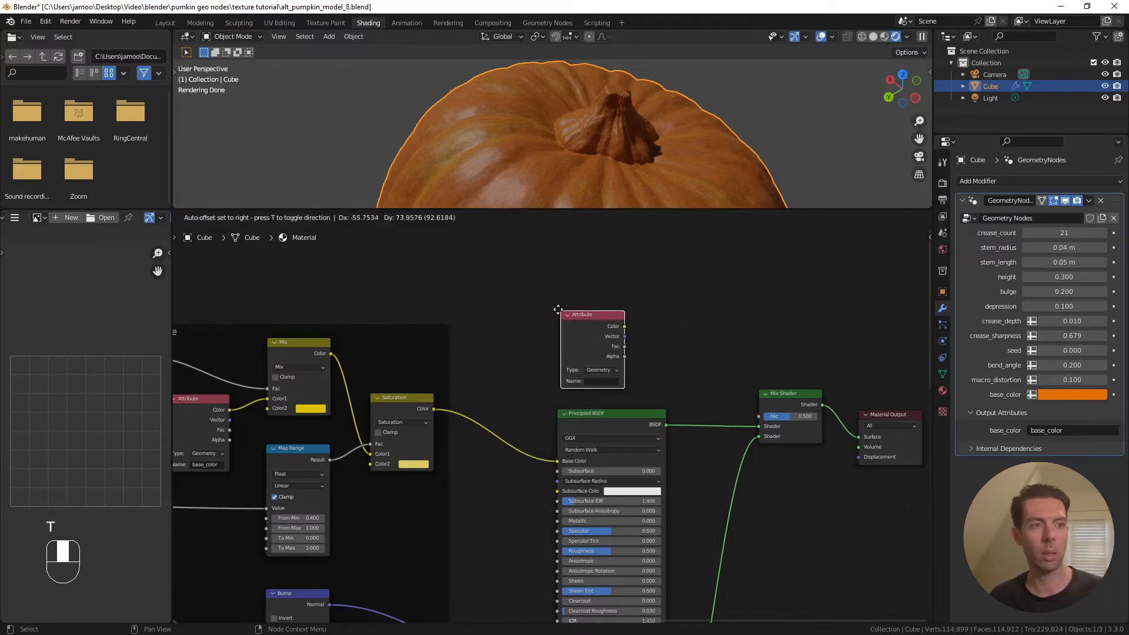
left_click(547, 303)
left_click(581, 373)
type("stem_mask")
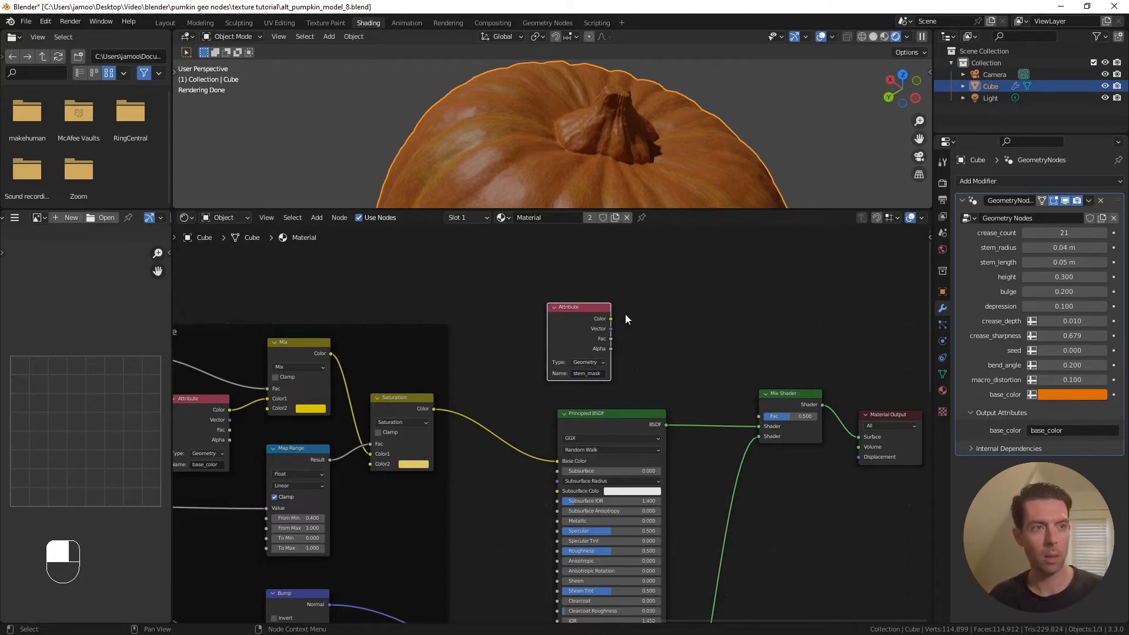
Connect the stem_mask Attribute's Fac output to the Mix Shader's Fac input and inspect the area around the stem
left_click_drag(611, 339, 767, 418)
middle_click_drag(674, 150, 653, 139)
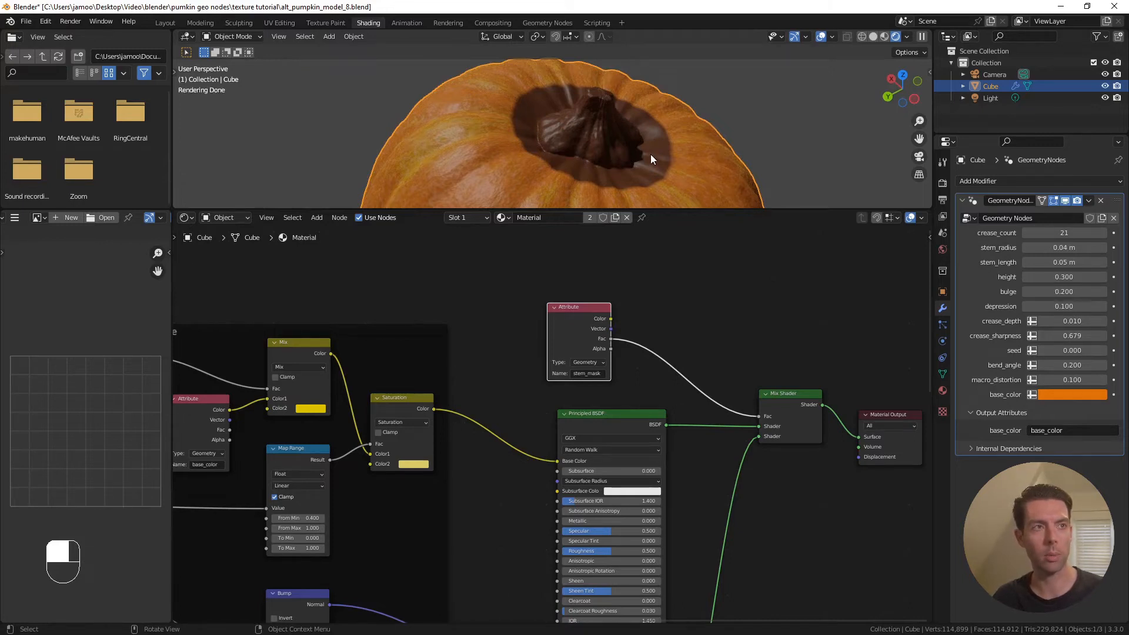
scroll(650, 154, "down", 1)
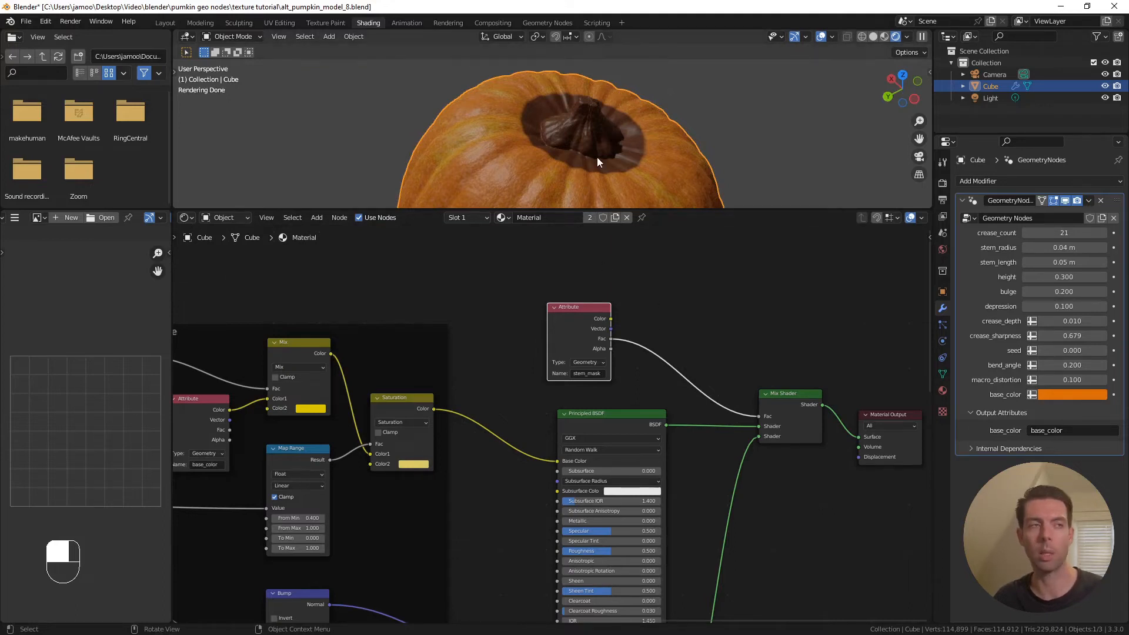
Switch to the Geometry Nodes workspace and examine the end of the exponential stem frame, where the stem_mask attribute is stored
left_click(550, 22)
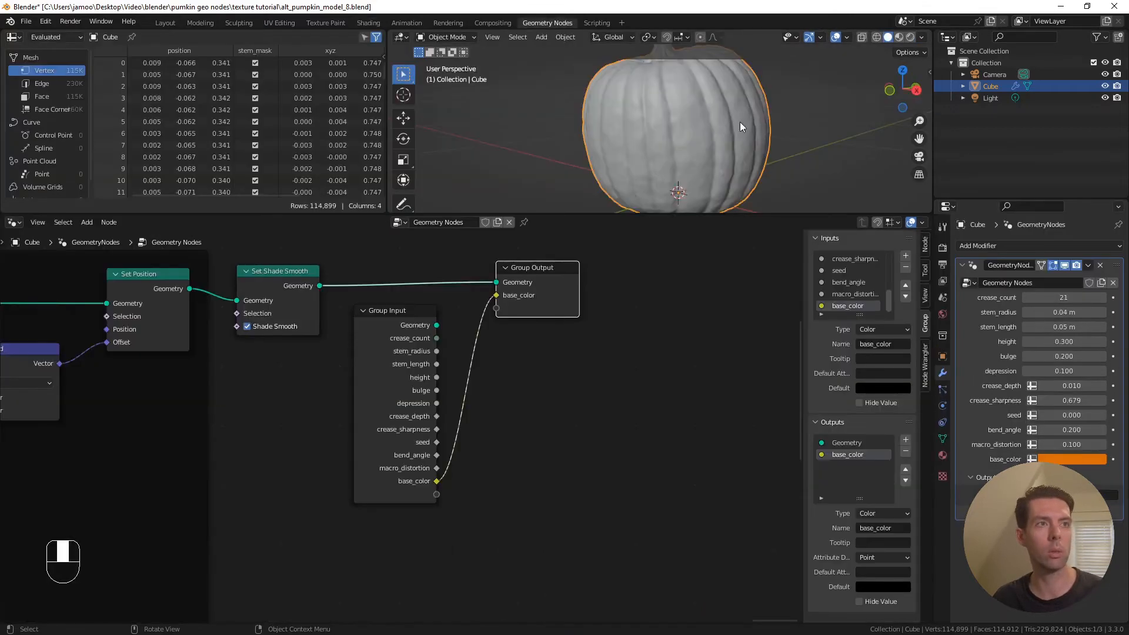
scroll(640, 303, "down", 10)
scroll(234, 340, "down", 3, "shift")
middle_click_drag(482, 351, 576, 369, "shift")
scroll(559, 372, "down", 5)
middle_click_drag(154, 329, 590, 348, "shift")
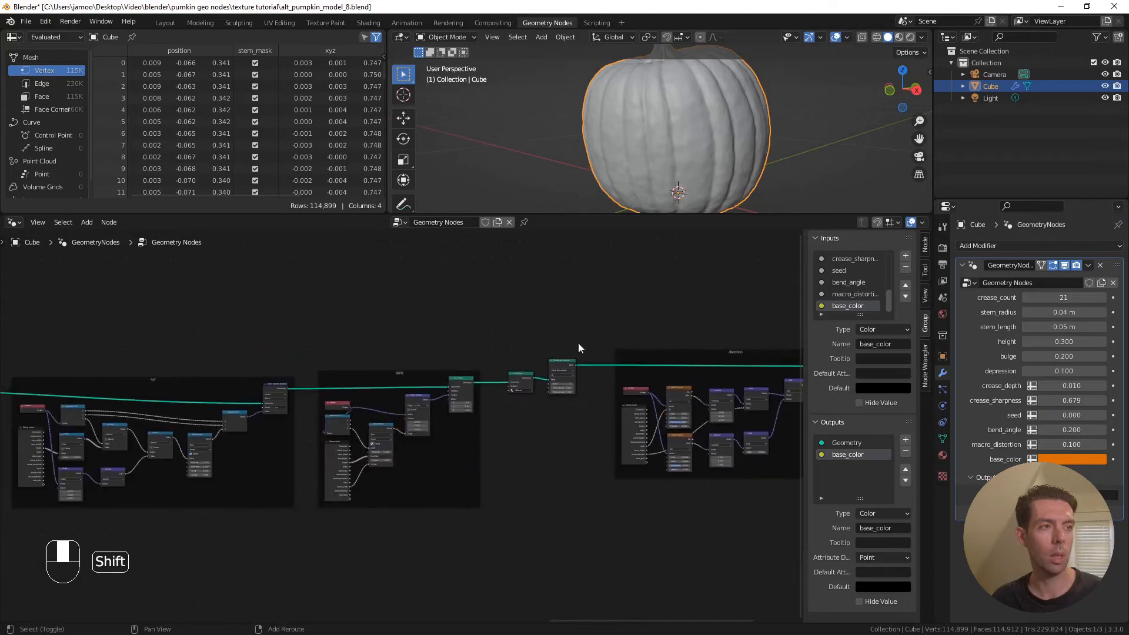
scroll(252, 350, "down", 8)
middle_click_drag(241, 347, 655, 330, "shift")
middle_click_drag(18, 332, 646, 332, "shift")
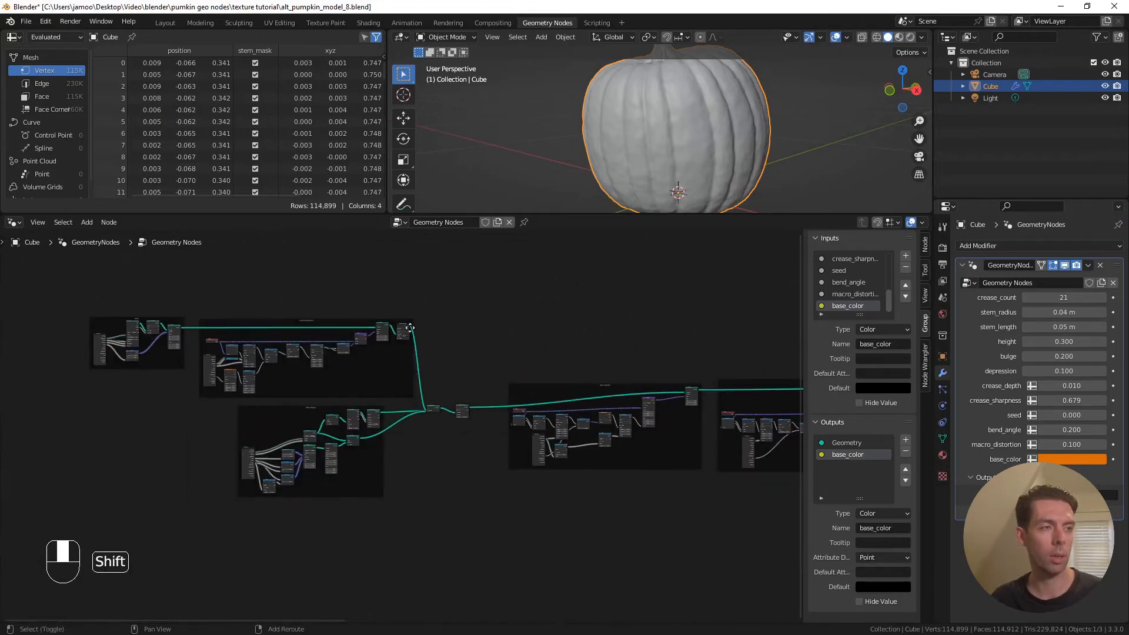
scroll(448, 329, "up", 2)
scroll(448, 329, "up", 3)
middle_click_drag(476, 351, 542, 426, "shift")
scroll(531, 350, "up", 4)
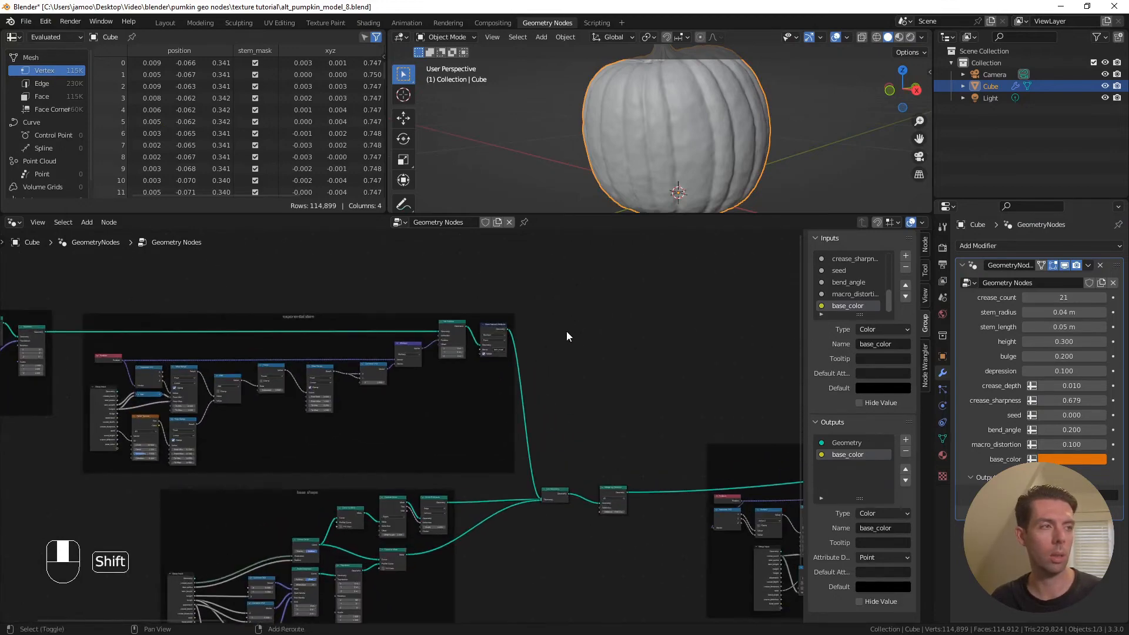
scroll(550, 338, "up", 2, "shift")
scroll(541, 348, "up", 3)
scroll(425, 338, "up", 1)
scroll(433, 346, "up", 2)
middle_click_drag(414, 335, 459, 358, "shift")
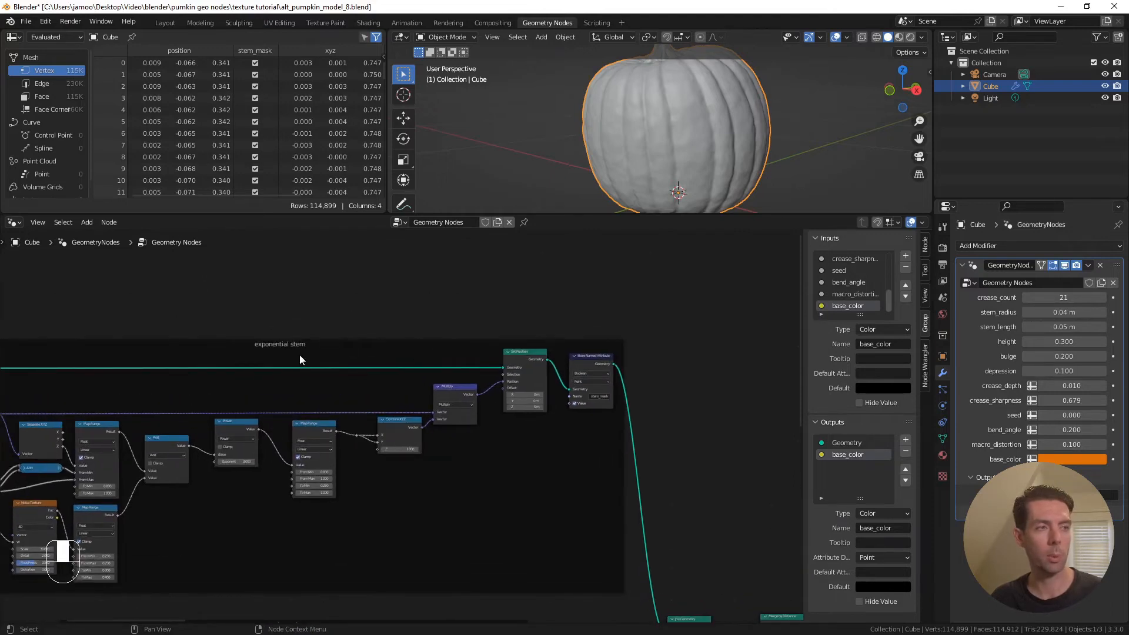
scroll(404, 351, "up", 1)
middle_click_drag(457, 356, 449, 369, "shift")
scroll(442, 359, "up", 2)
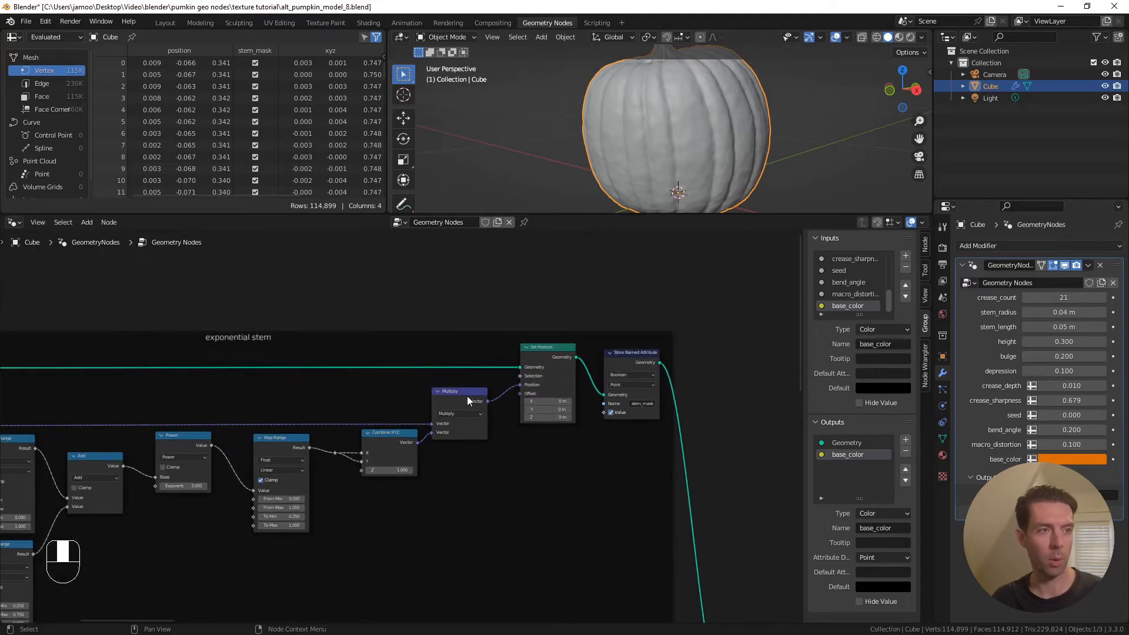
Insert a Store Named Attribute node ahead of Set Position in the exponential stem frame and place it above the Multiply node
middle_click_drag(530, 353, 547, 367, "shift")
scroll(488, 367, "up", 1)
left_click(488, 367)
key("shift+a")
type("sstore")
key("Return")
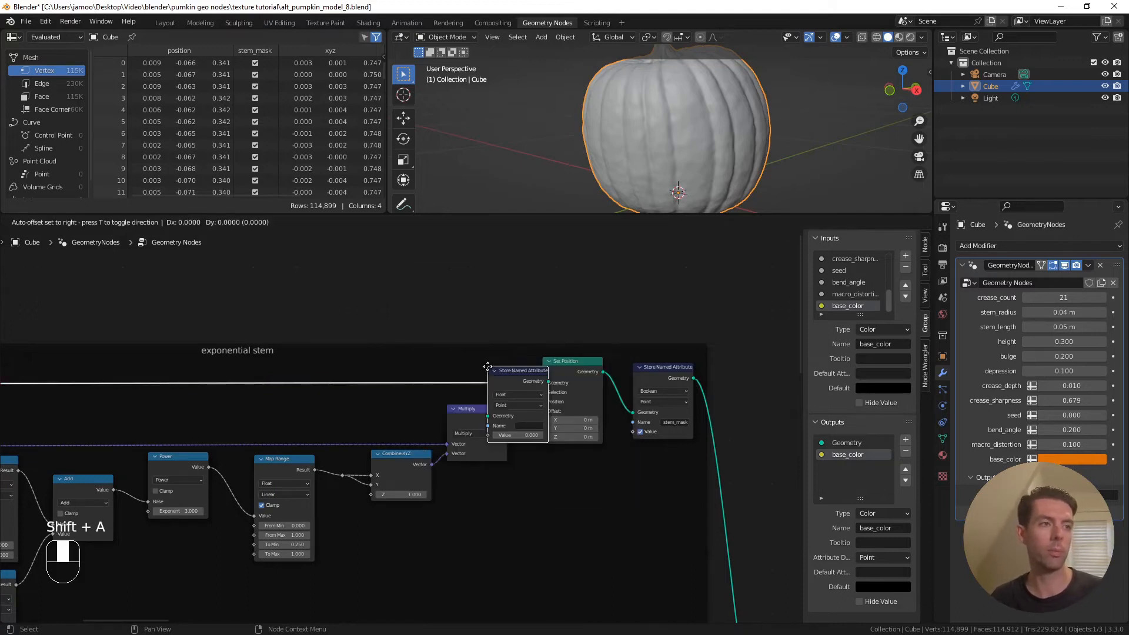
left_click(447, 355)
left_click_drag(492, 356, 494, 307)
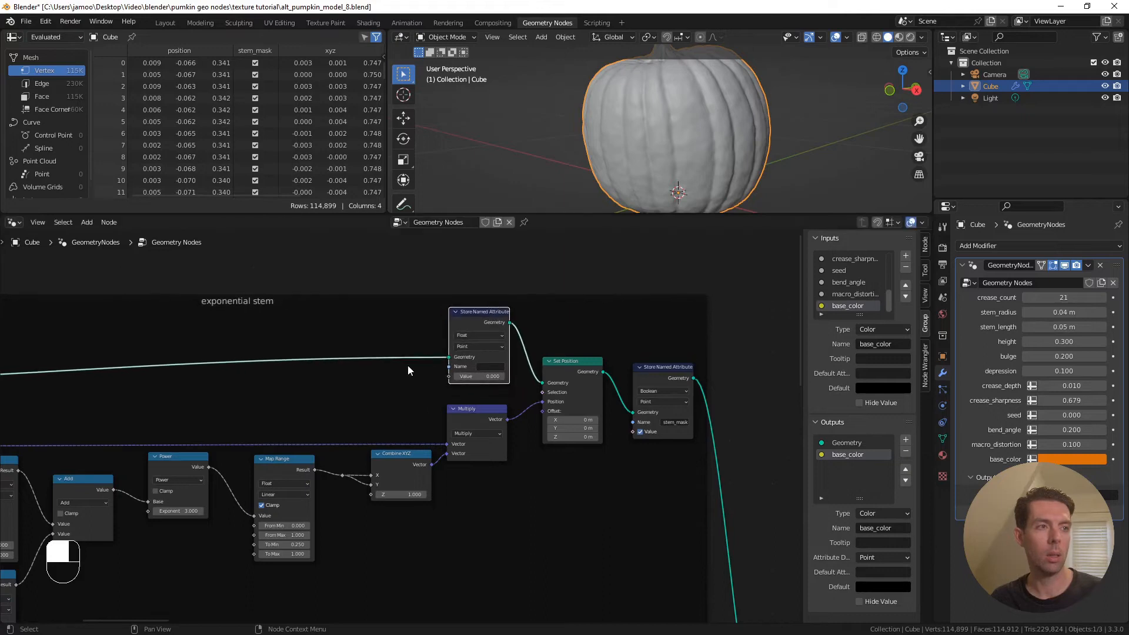
Name the new stored attribute stem_factor
scroll(499, 357, "up", 1)
left_click(501, 357)
type("stem_fac")
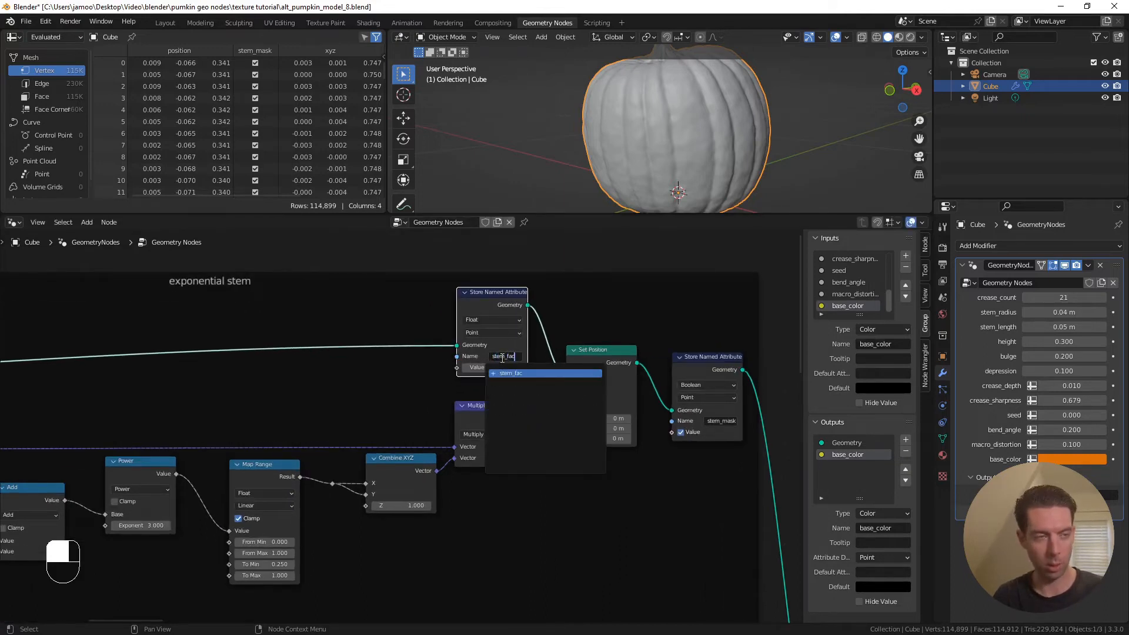
key("Return")
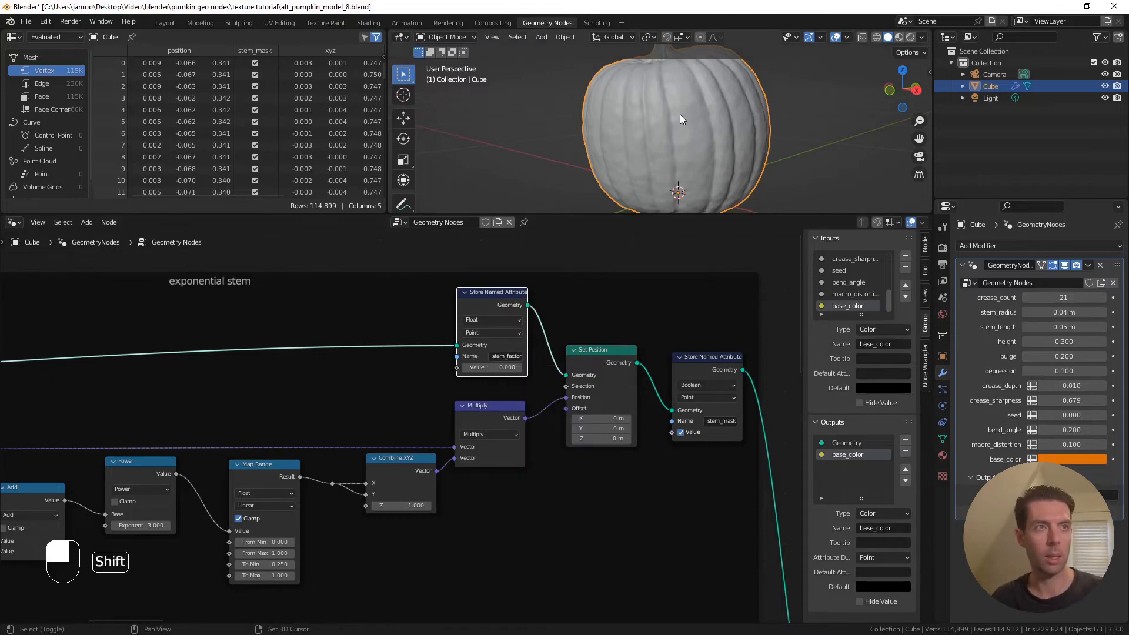
middle_click_drag(679, 114, 682, 169, "shift")
scroll(691, 129, "up", 1)
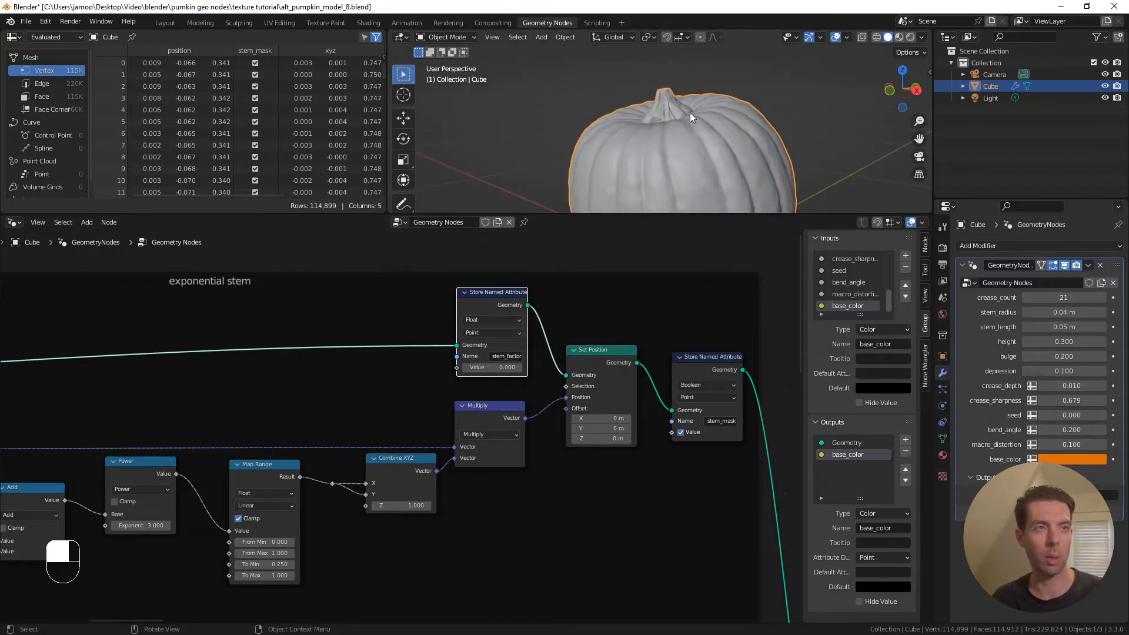
Add a Math Subtract node beside the stem_factor node, fed by the Result of the Map Range that follows Separate XYZ
middle_click_drag(409, 378, 580, 363, "shift")
middle_click_drag(335, 373, 472, 346, "shift")
scroll(527, 342, "down", 1)
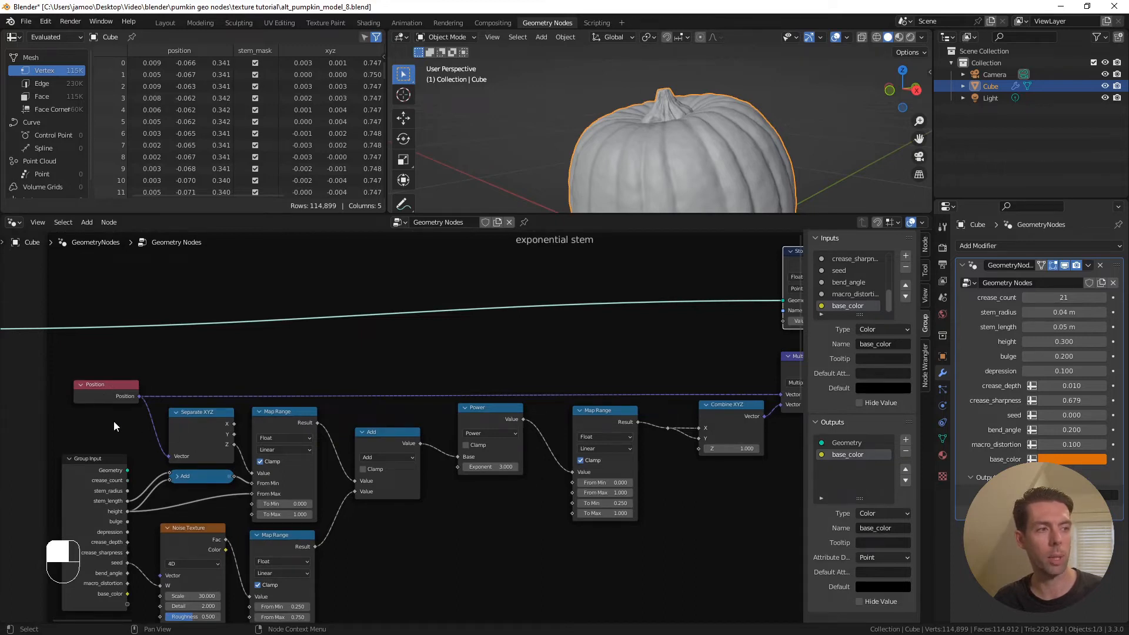
middle_click_drag(454, 391, 372, 411, "shift")
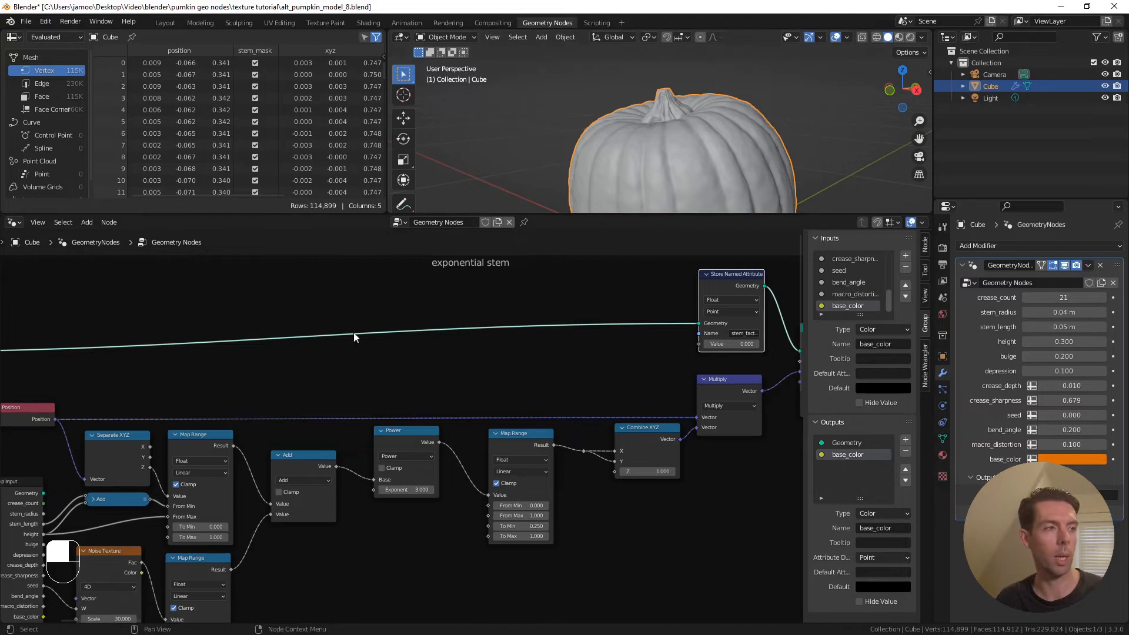
left_click_drag(235, 448, 595, 366)
type("subtra")
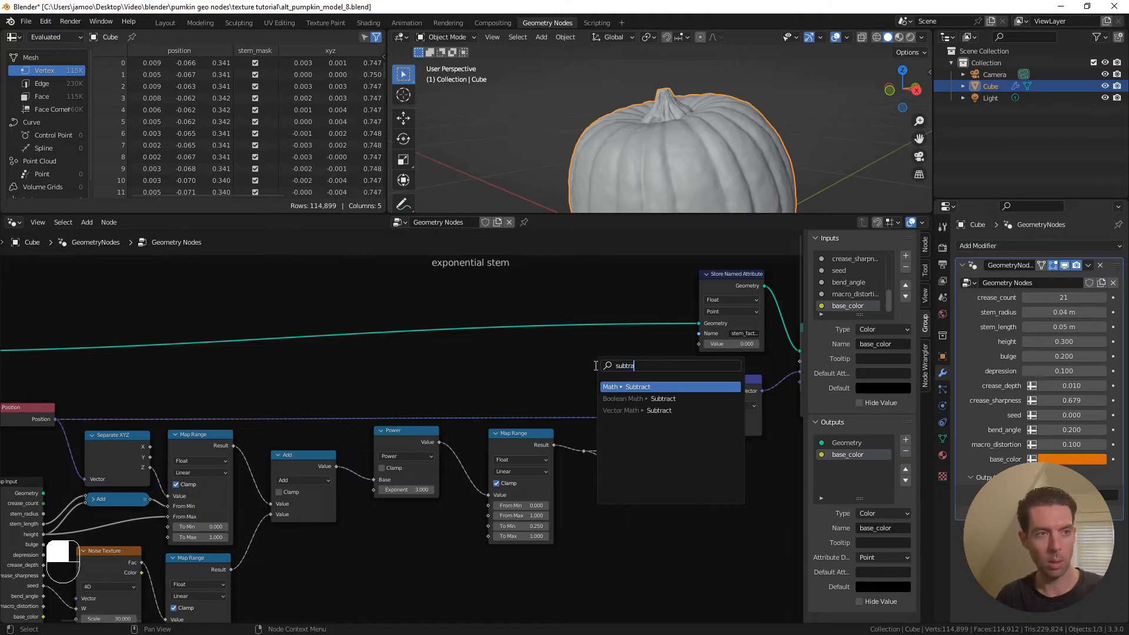
key("Return")
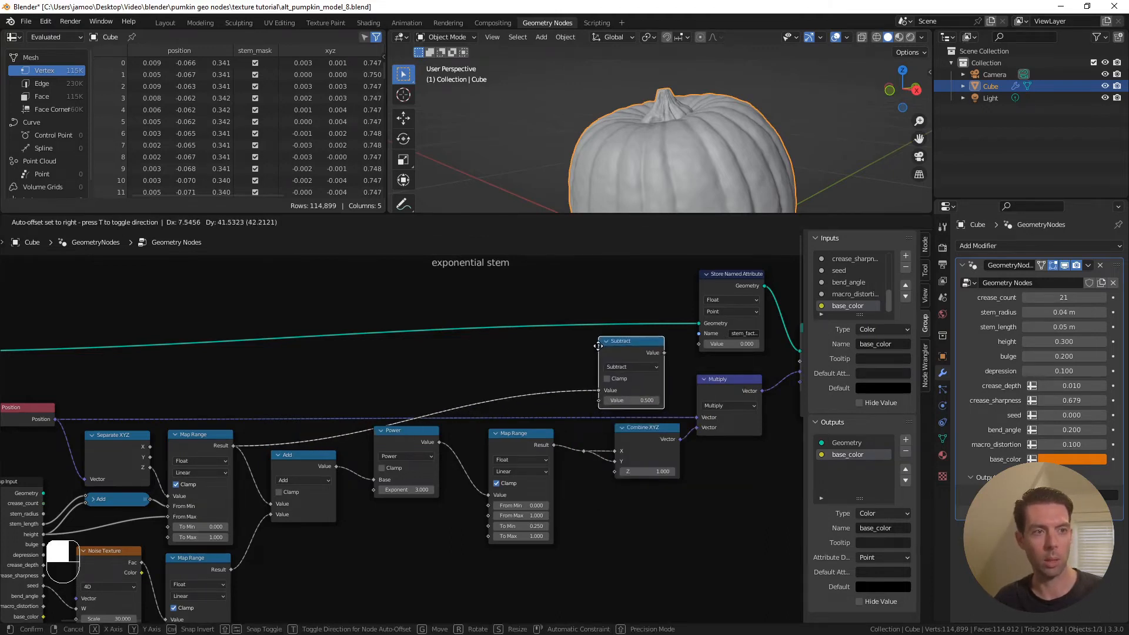
left_click(600, 348)
Make the Subtract node compute 1 minus the Map Range result and connect its output to the stem_factor node's Value
left_click_drag(599, 387, 604, 398)
left_click(616, 388)
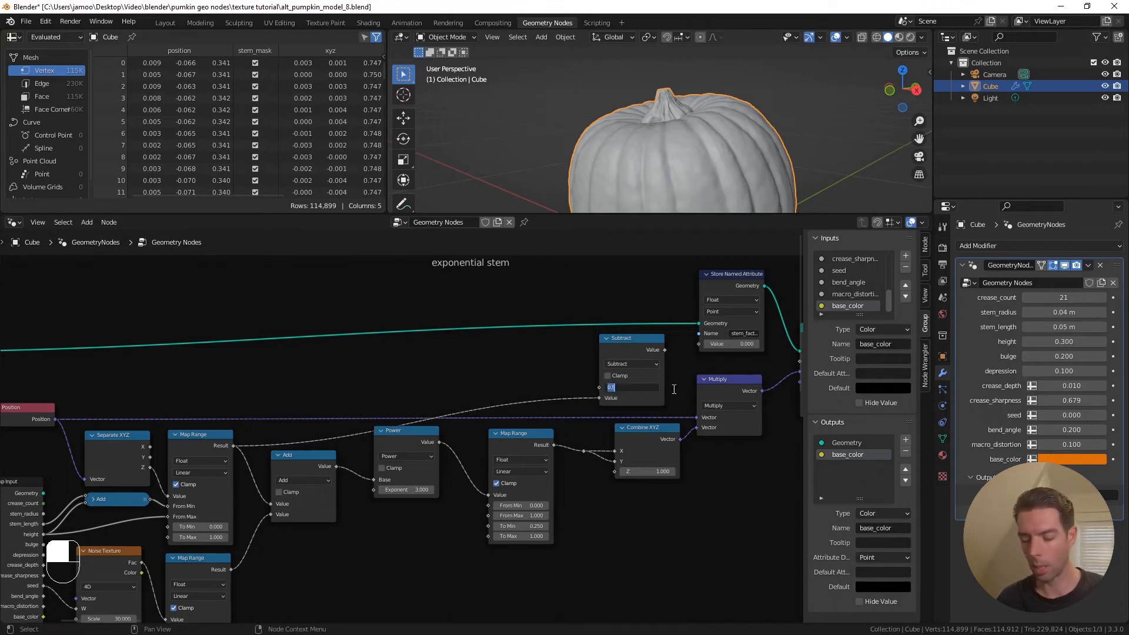
type("1")
key("Return")
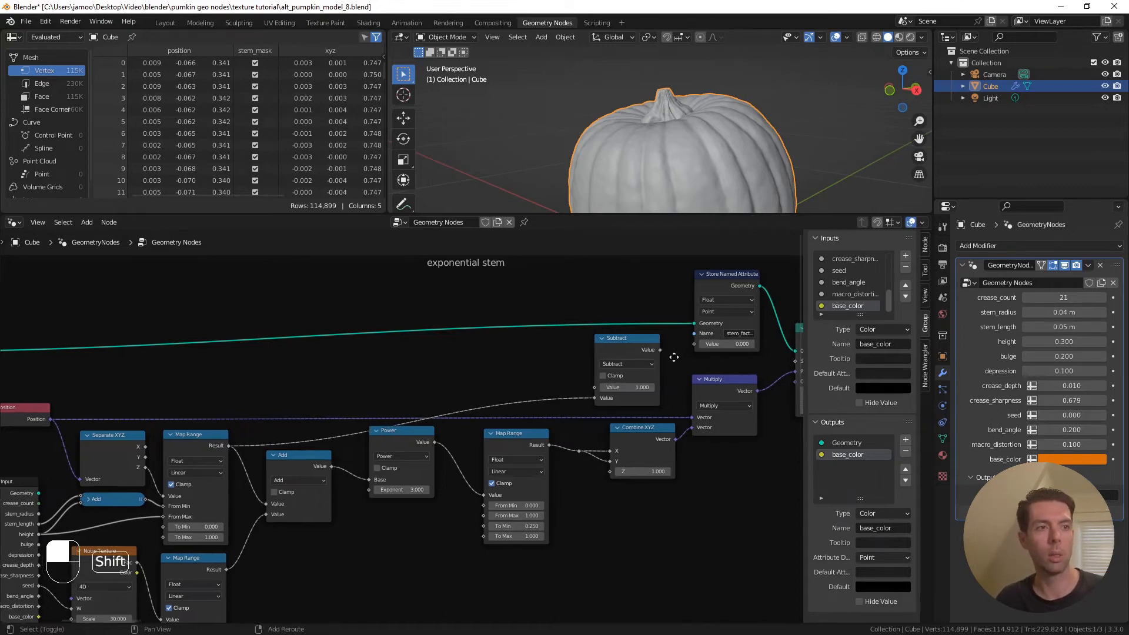
middle_click_drag(674, 389, 632, 360, "shift")
left_click_drag(623, 354, 654, 351)
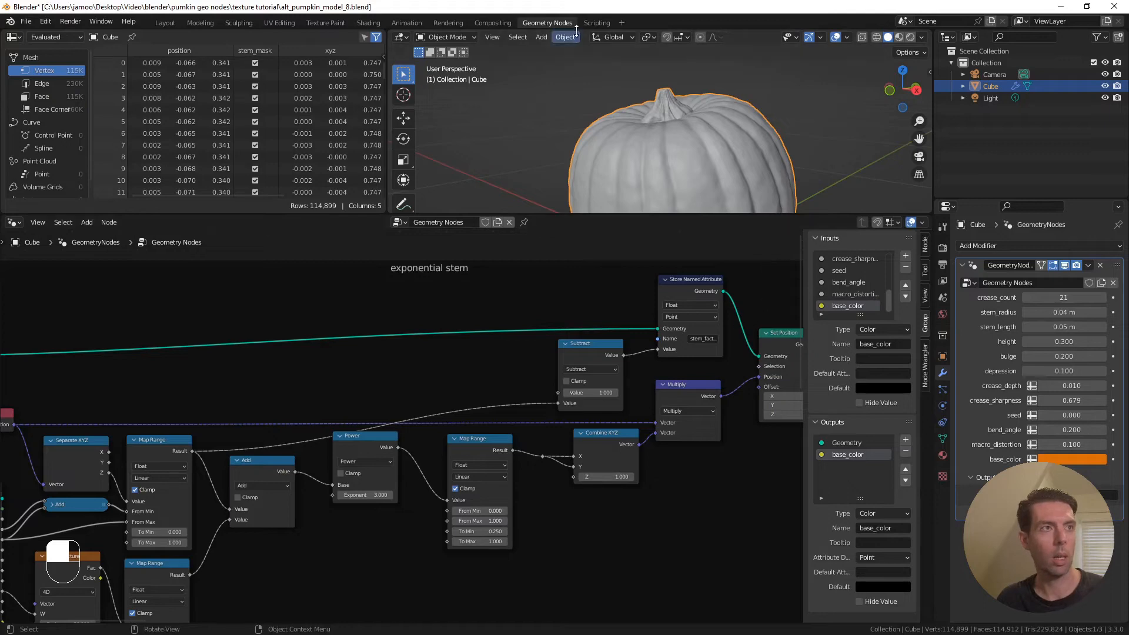
Switch to the Shading workspace and change the Attribute node's Name from stem_mask to stem_factor
left_click(369, 23)
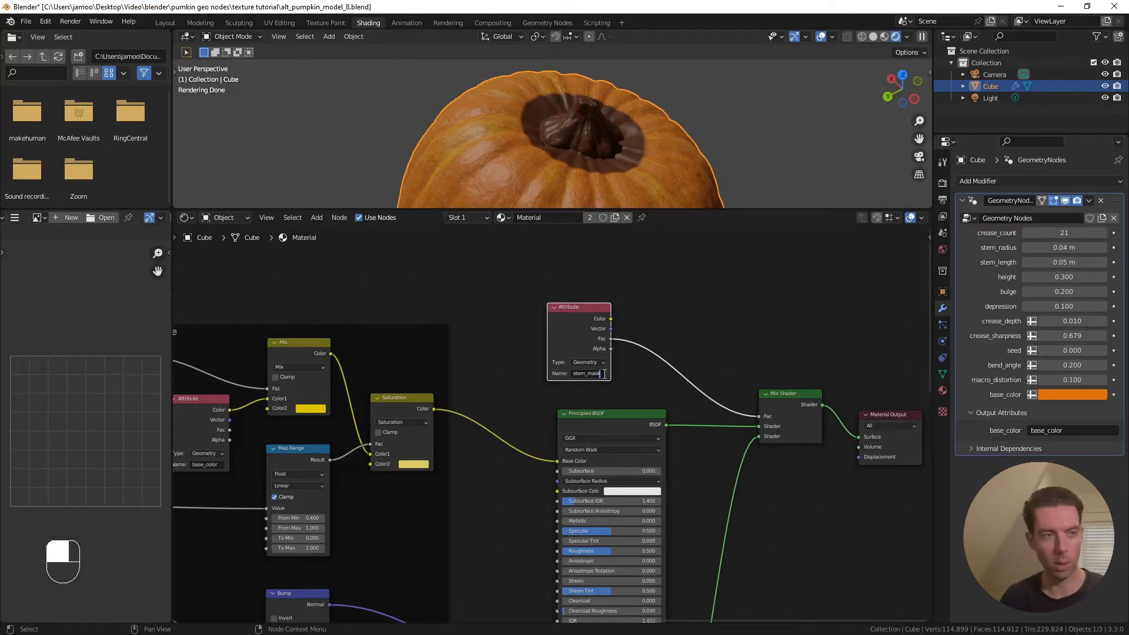
key("BackSpace")
key("BackSpace")
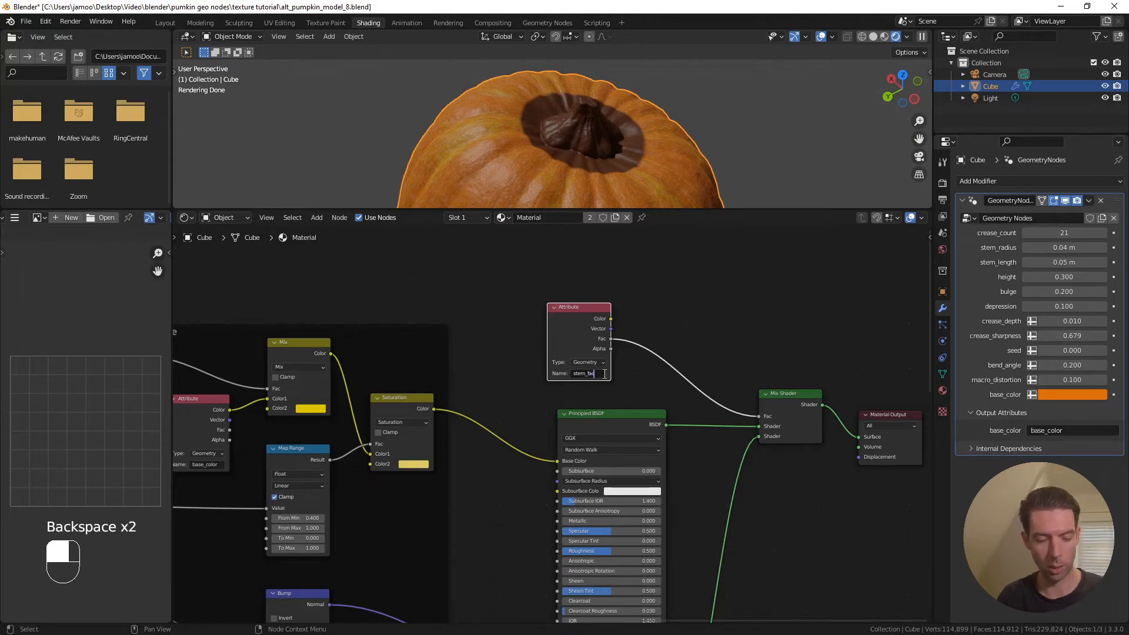
key("Return")
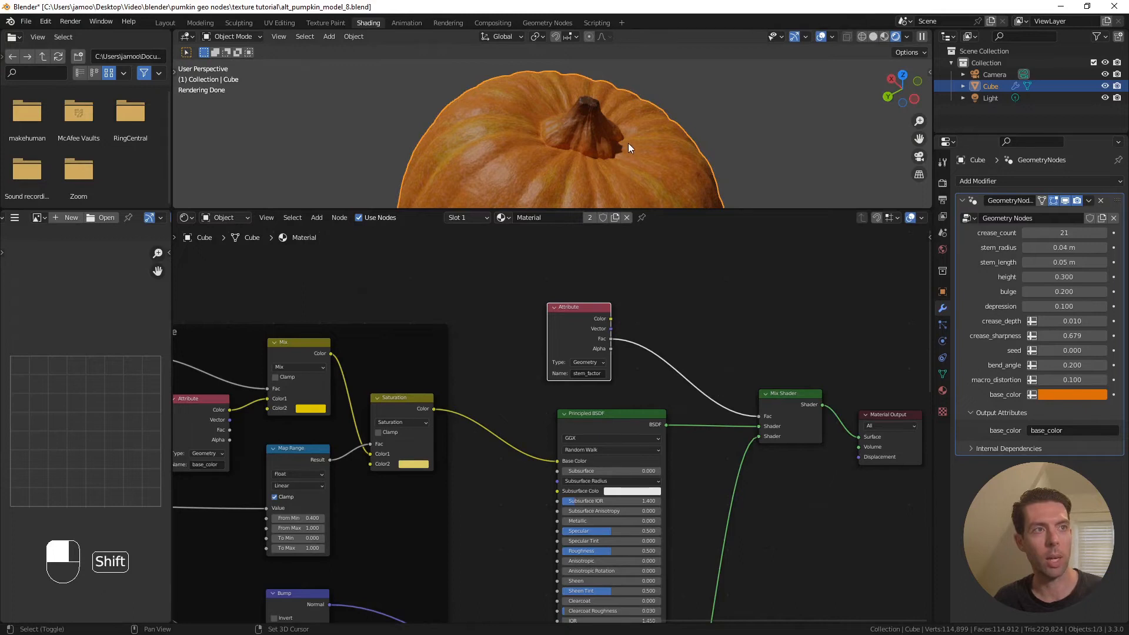
middle_click_drag(627, 141, 598, 145, "shift")
scroll(593, 132, "up", 1)
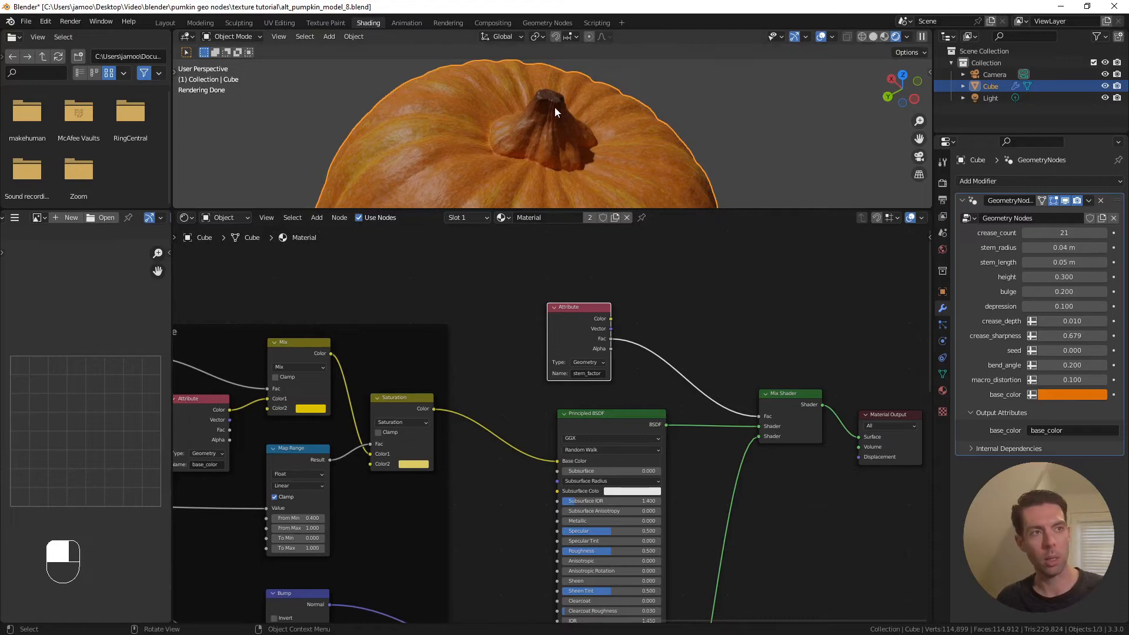
Insert a Map Range node between the stem_factor Attribute's Fac output and the Mix Shader, and space out the two nodes
middle_click_drag(568, 310, 535, 295, "shift")
key("shift+a")
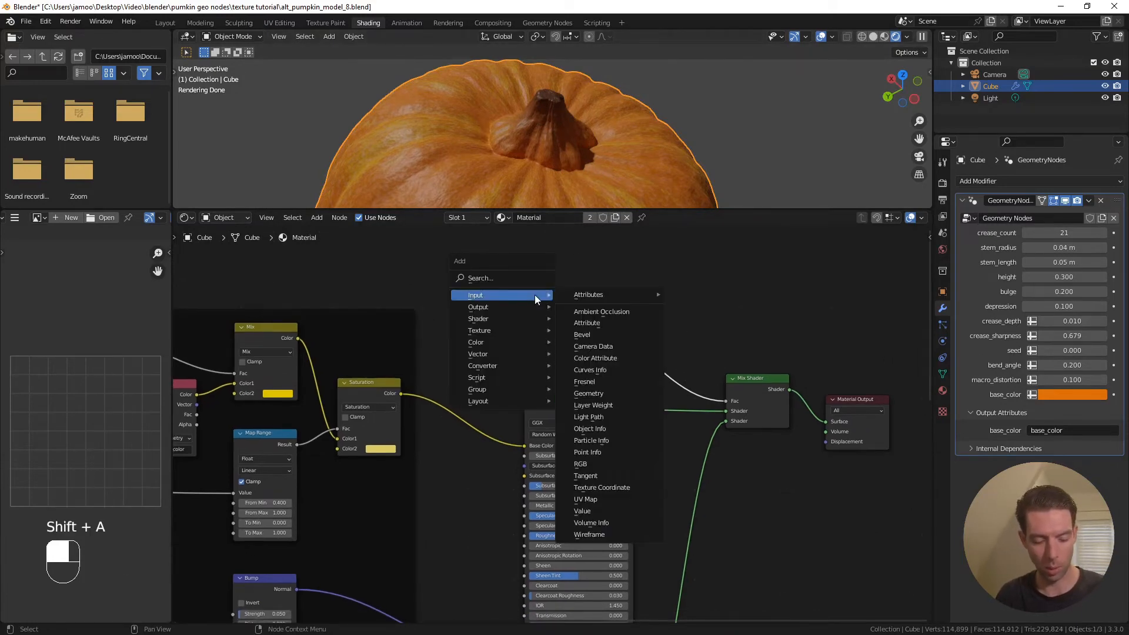
type("map r")
key("Return")
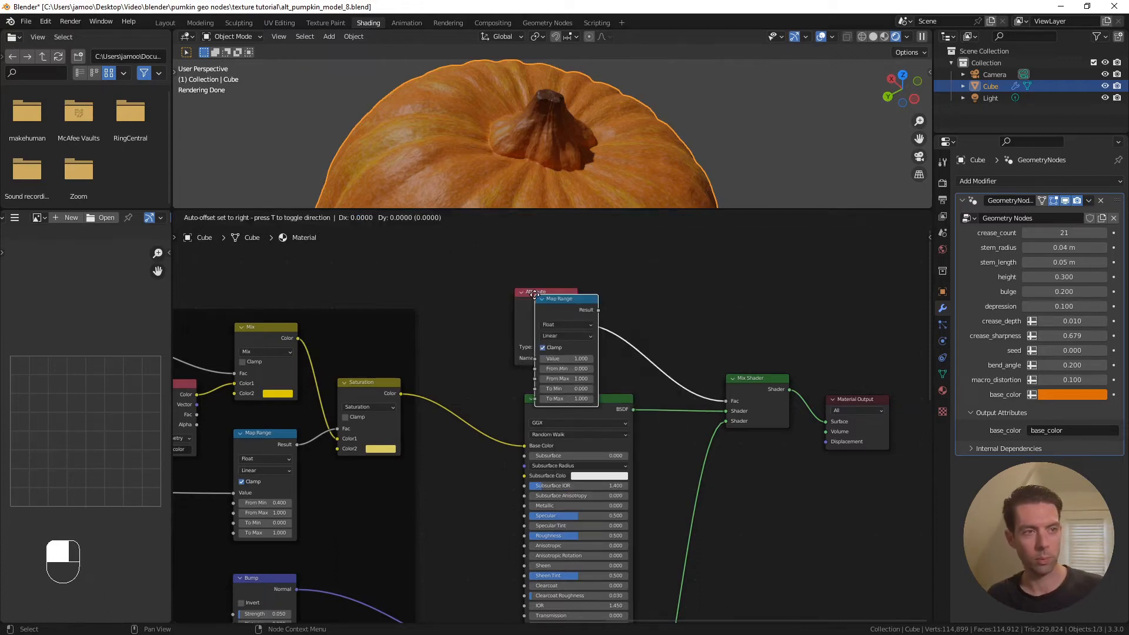
left_click(612, 271)
left_click_drag(546, 295, 502, 292)
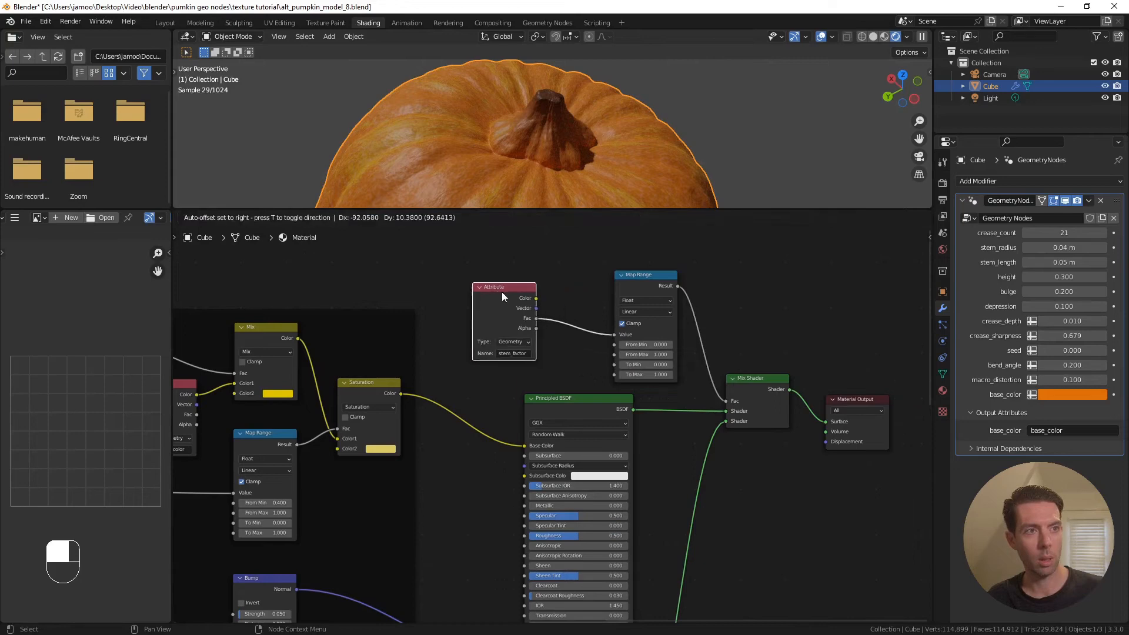
left_click_drag(652, 272, 610, 270)
Set the new Map Range's From Max to 0.1 and inspect the color transition around the stem's base
scroll(701, 285, "up", 2)
middle_click_drag(659, 342, 596, 356, "shift")
scroll(631, 347, "up", 3)
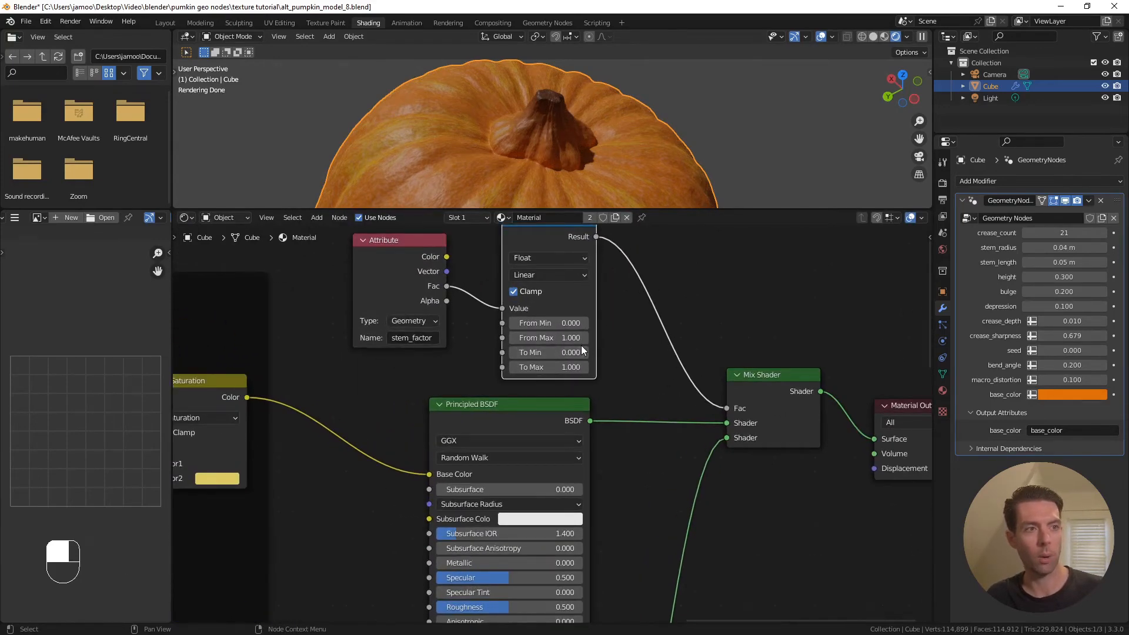
left_click_drag(569, 337, 523, 337, "shift")
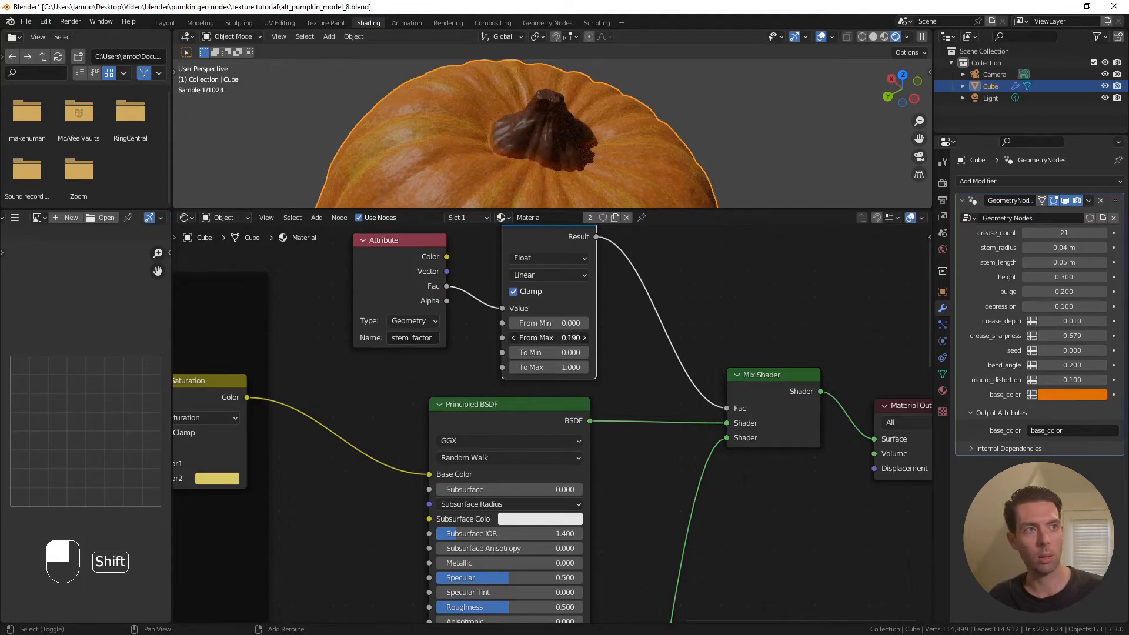
left_click(565, 339)
key("BackSpace")
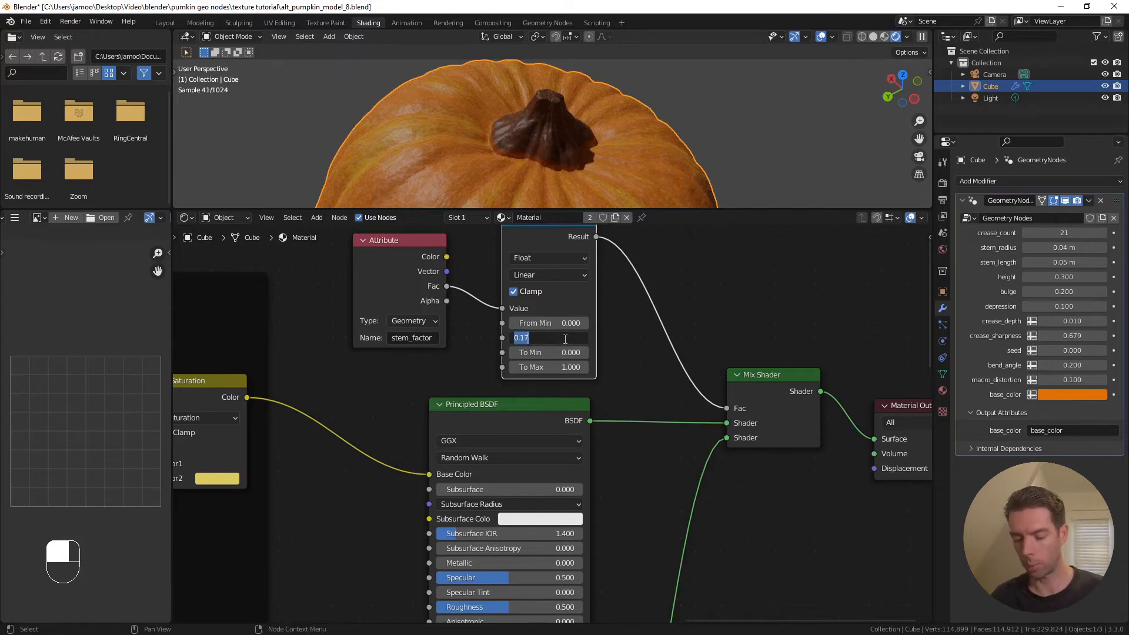
key("Return")
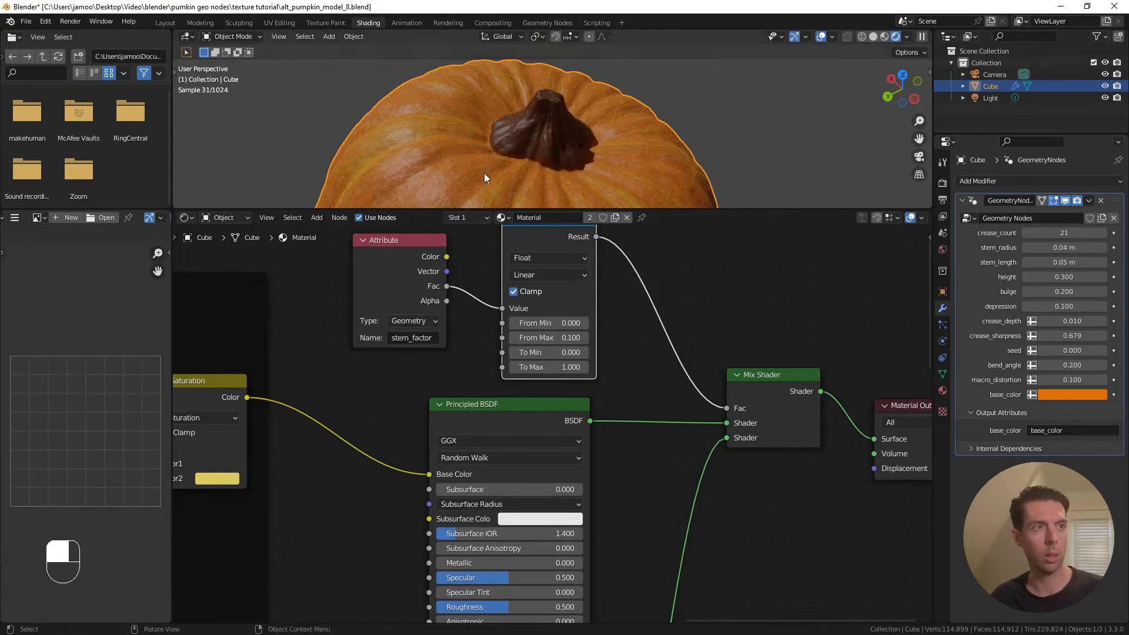
scroll(484, 170, "up", 4)
middle_click_drag(485, 171, 507, 142, "shift")
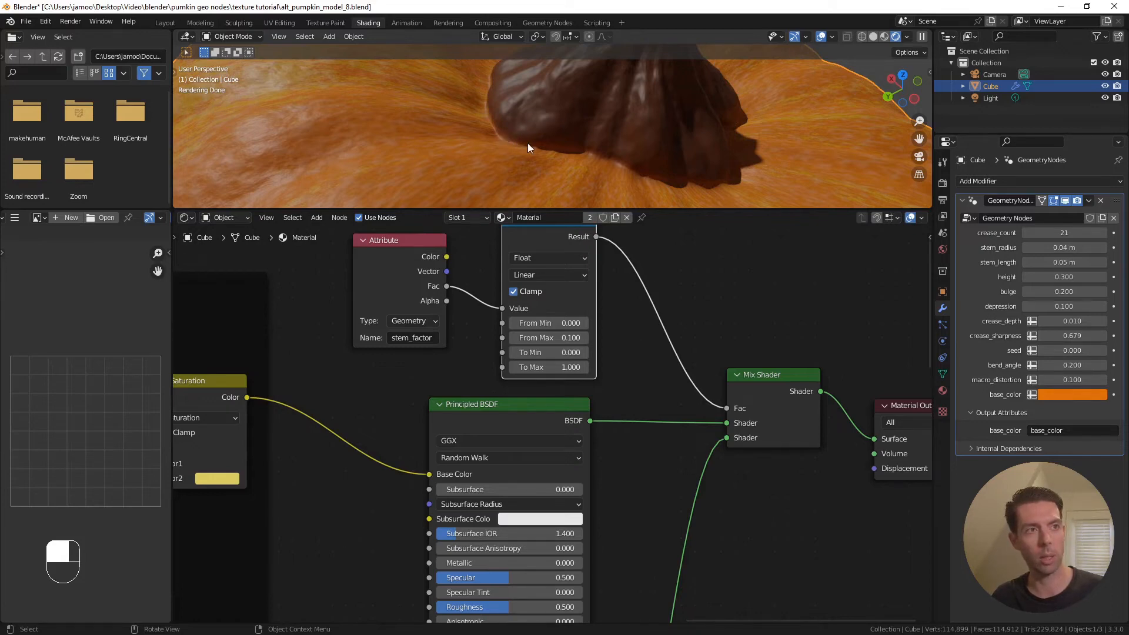
scroll(534, 143, "down", 4)
middle_click_drag(613, 127, 633, 148, "shift")
scroll(604, 136, "down", 1)
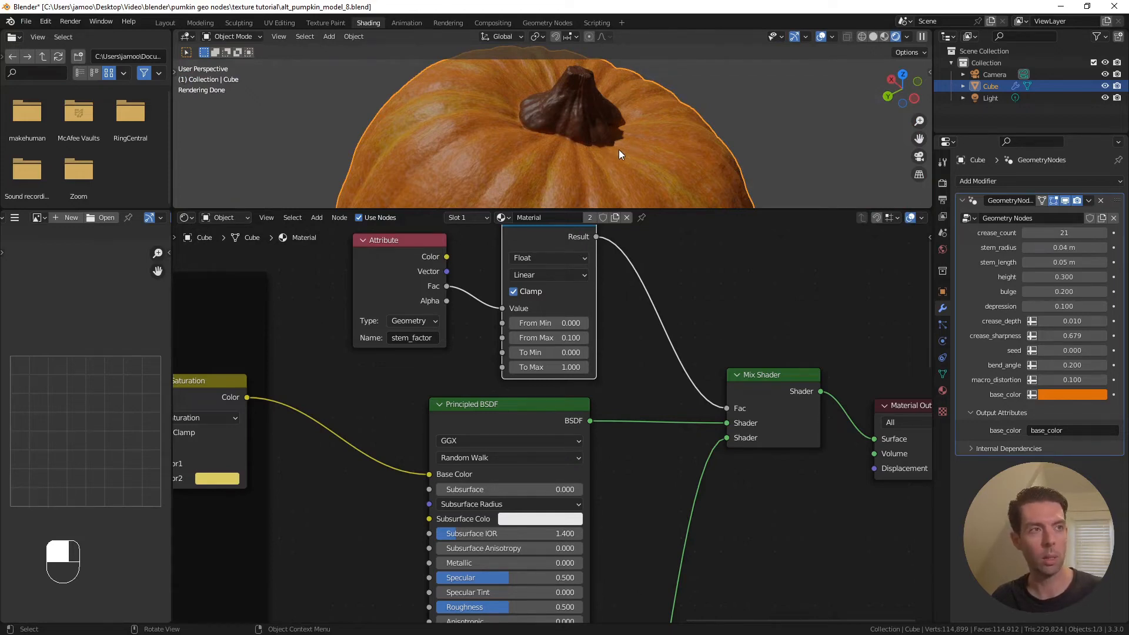
scroll(601, 154, "down", 2)
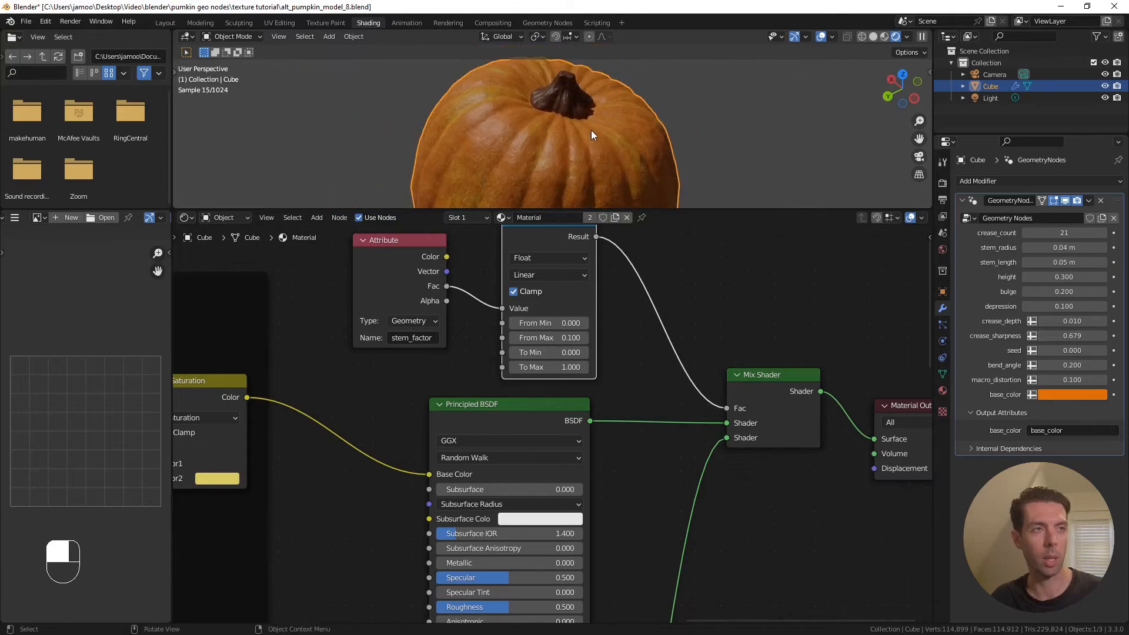
Move the brown Principled BSDF farther below the pumpkin material's nodes to make room for stem texture nodes
scroll(658, 375, "down", 4)
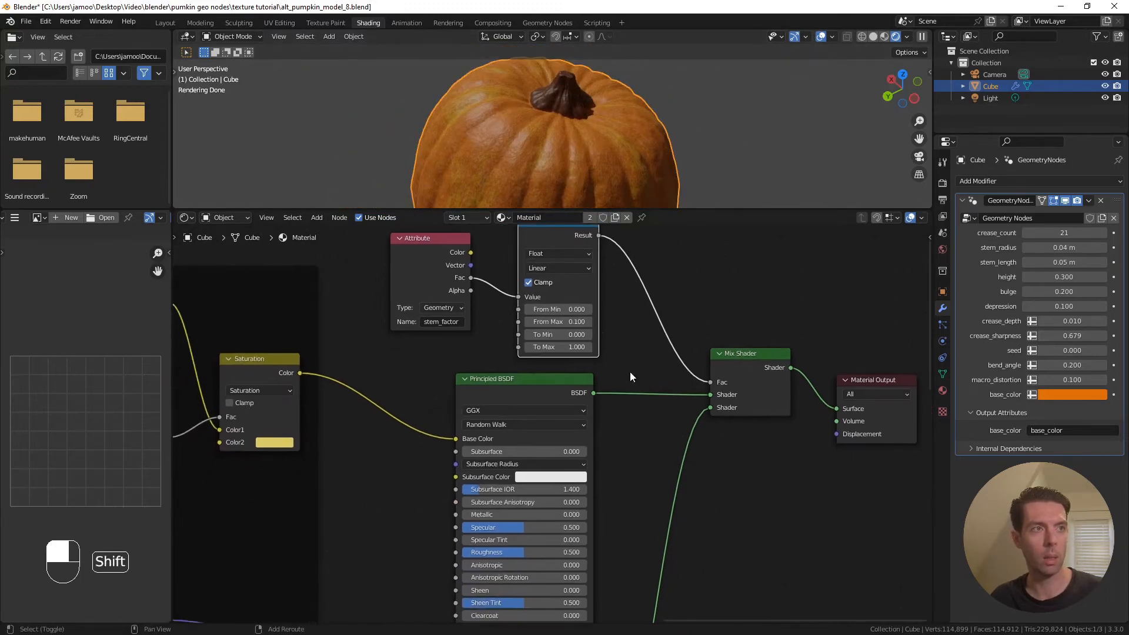
scroll(634, 383, "down", 1)
middle_click_drag(621, 445, 686, 351, "shift")
scroll(637, 412, "down", 3)
scroll(594, 471, "down", 2)
middle_click_drag(553, 497, 710, 388, "shift")
scroll(686, 434, "down", 1)
left_click_drag(758, 382, 760, 452)
middle_click_drag(686, 471, 710, 431, "shift")
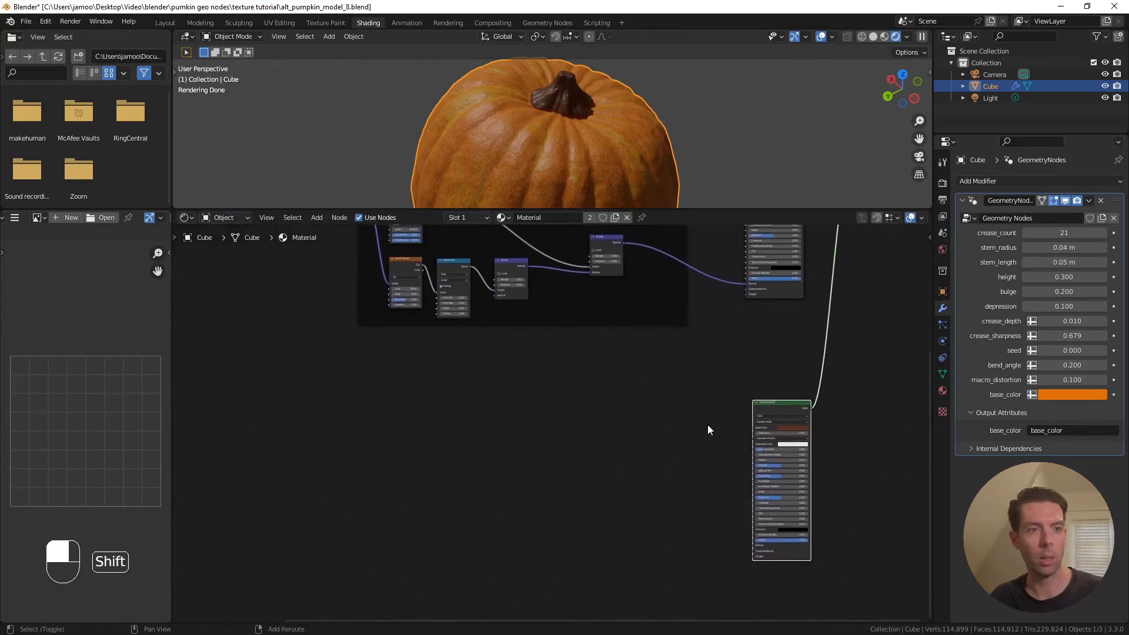
Select the pumkin coordinates frame and examine the nodes inside it
scroll(465, 450, "down", 1)
middle_click_drag(469, 454, 608, 485, "shift")
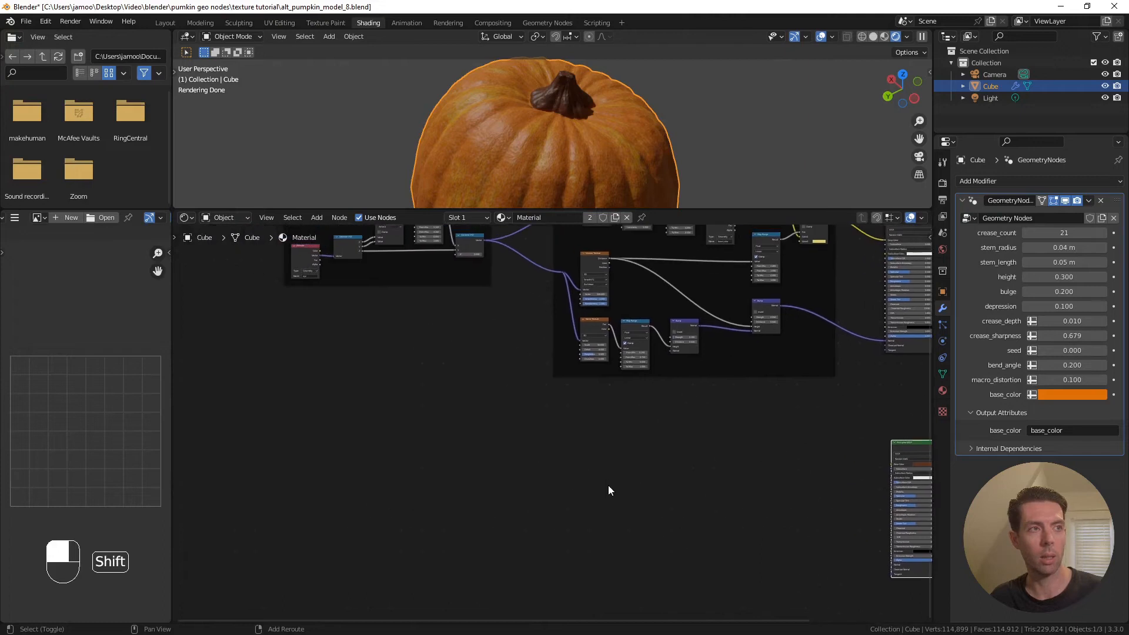
middle_click_drag(506, 411, 530, 449, "shift")
scroll(506, 398, "down", 1)
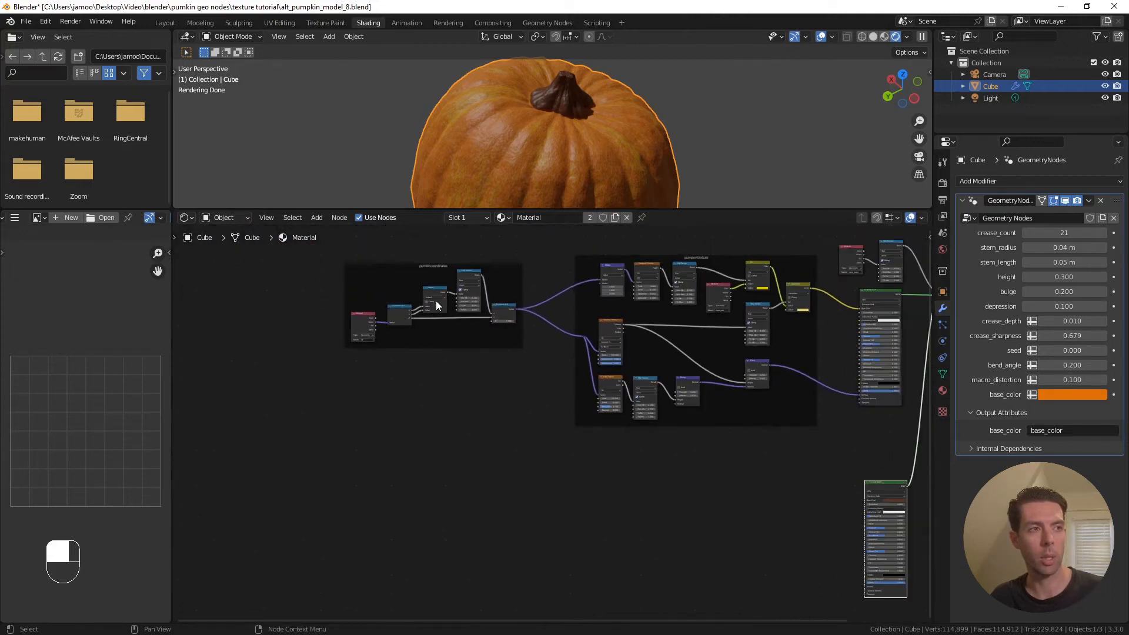
left_click(436, 267)
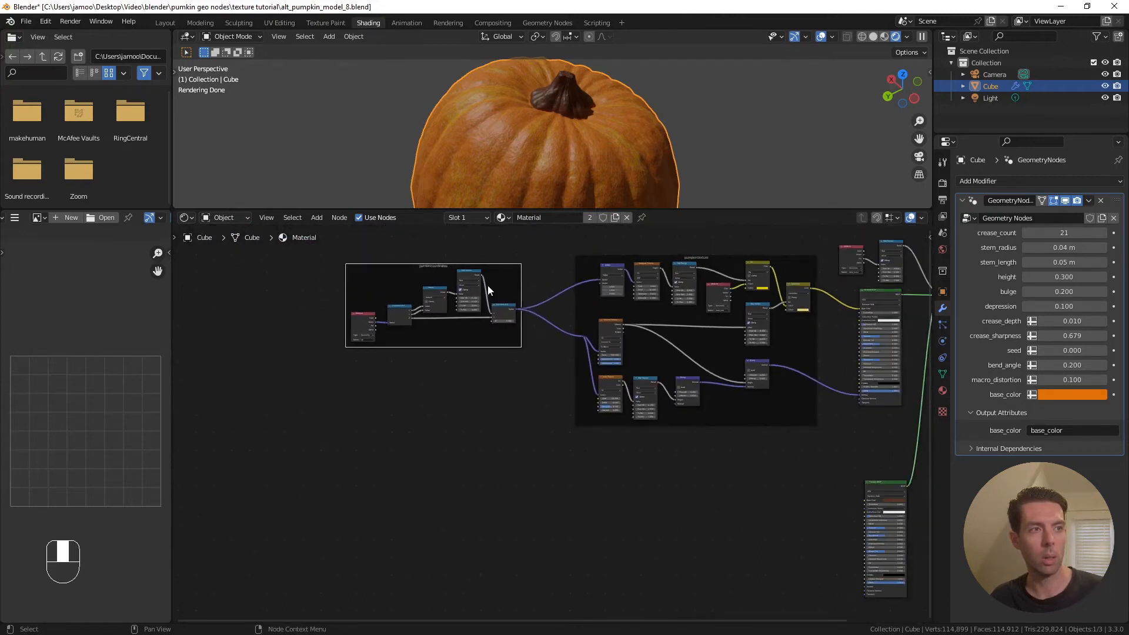
scroll(431, 265, "up", 4)
middle_click_drag(459, 303, 508, 319, "shift")
scroll(463, 291, "up", 3)
scroll(556, 330, "down", 2)
middle_click_drag(579, 389, 524, 343)
scroll(572, 343, "down", 4)
middle_click_drag(542, 415, 545, 393)
scroll(546, 393, "down", 2)
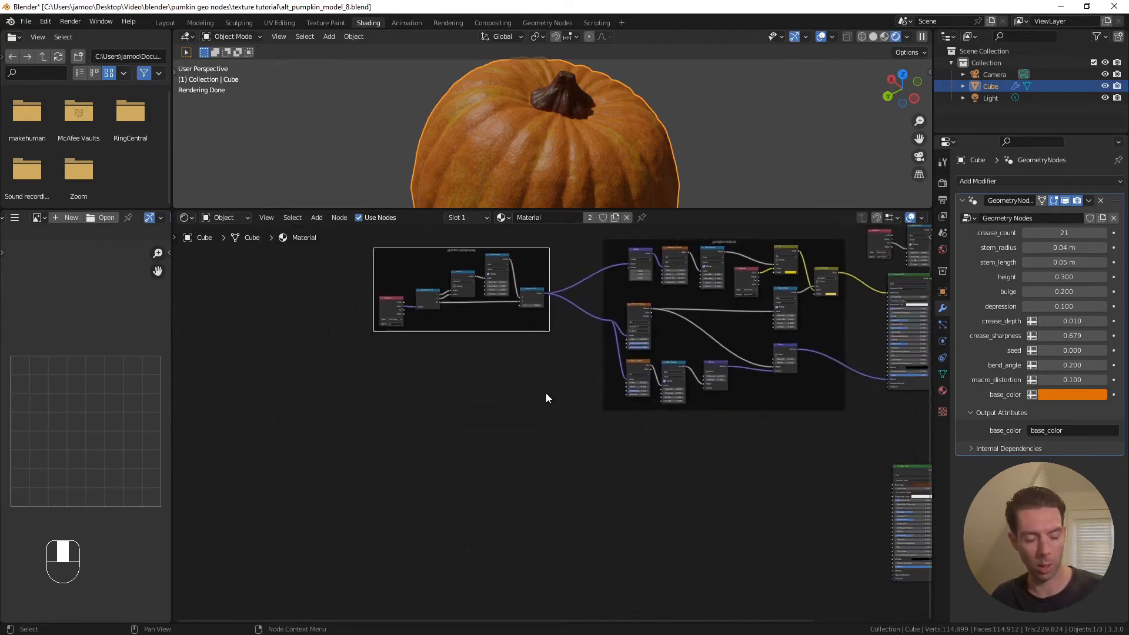
key("shift+d")
key("Escape")
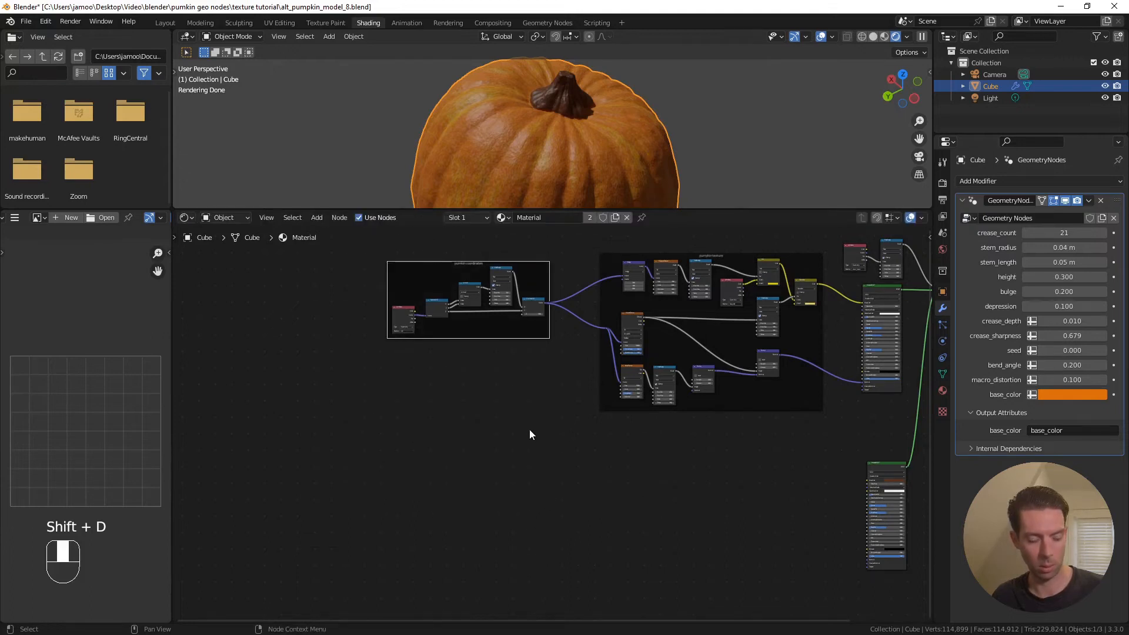
key("ctrl+z")
Duplicate the pumkin coordinates frame with all its nodes and place the copy below, level with the brown Principled BSDF
left_click_drag(376, 248, 584, 378)
key("shift+d")
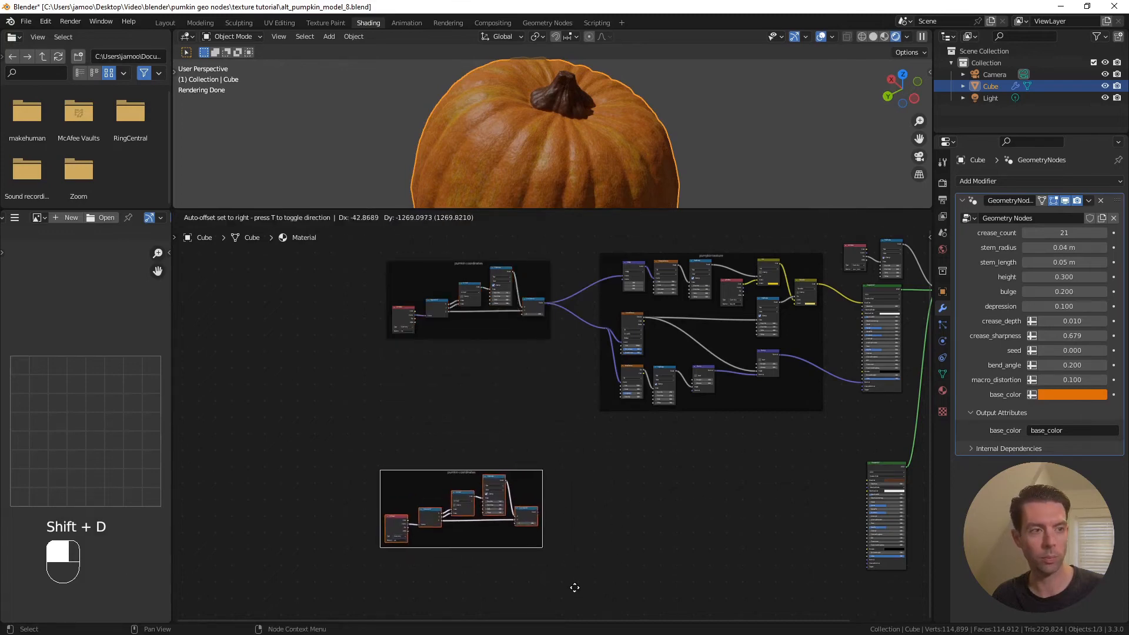
left_click(563, 528)
scroll(562, 528, "up", 6)
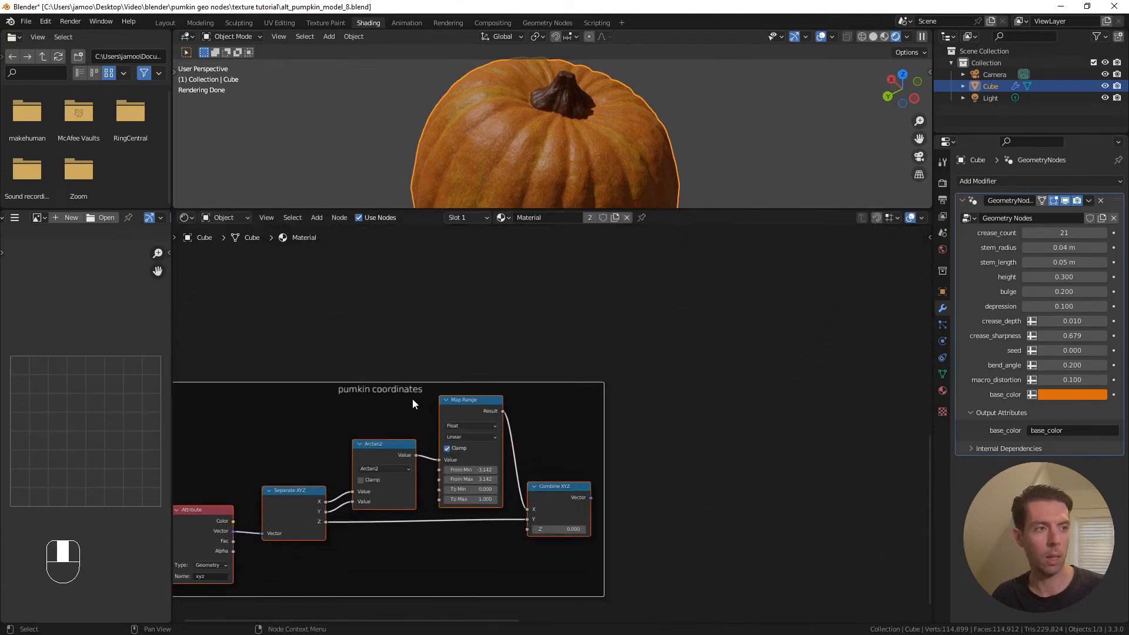
Rename the duplicated pumkin coordinates frame to "stem coordinates"
left_click(403, 390)
key("F2")
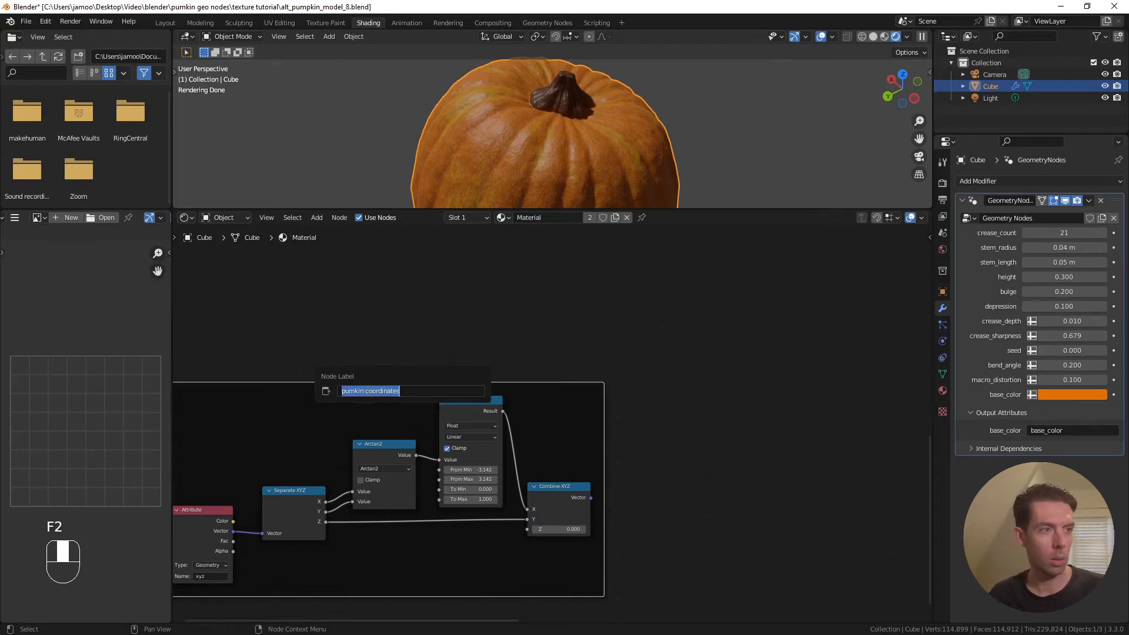
left_click(367, 391)
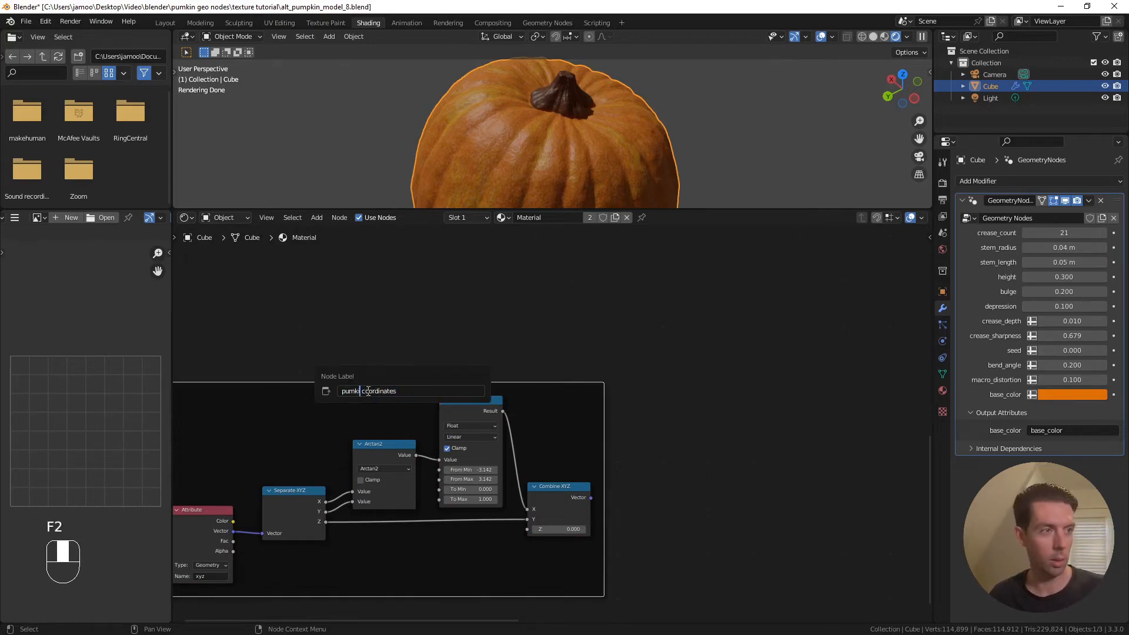
key("BackSpace")
key("BackSpace")
key("BackSpace")
key("BackSpace")
type("stem")
key("Return")
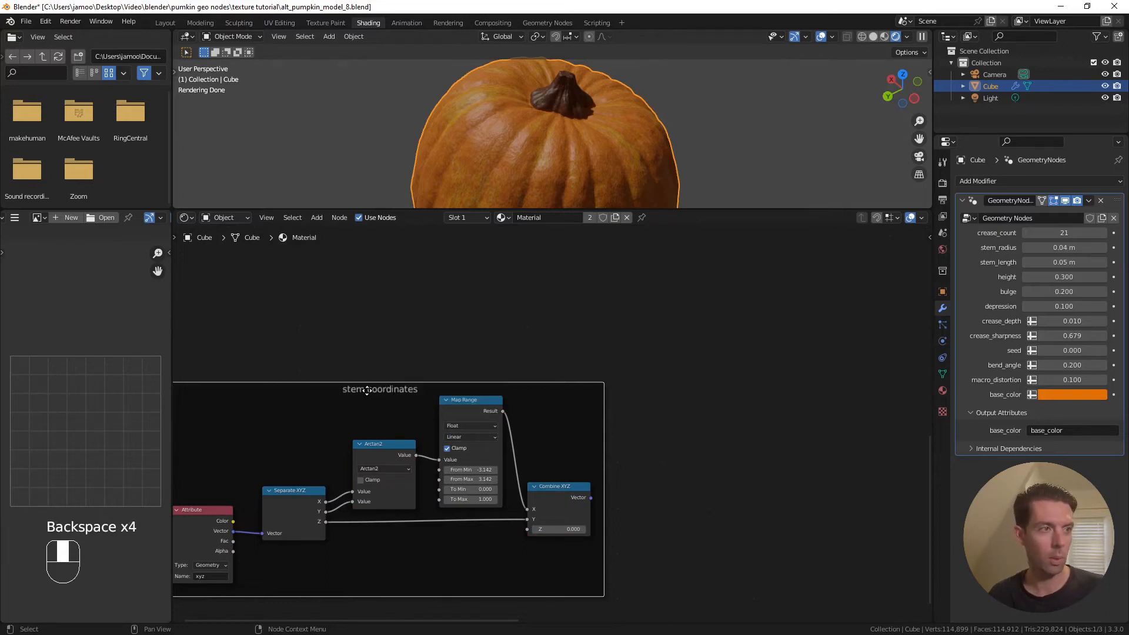
Add a Noise Texture beside the stem coordinates frame, with its Vector input fed by the frame's Combine XYZ output
scroll(644, 329, "down", 2)
middle_click_drag(660, 471, 463, 393, "shift")
scroll(538, 402, "down", 3)
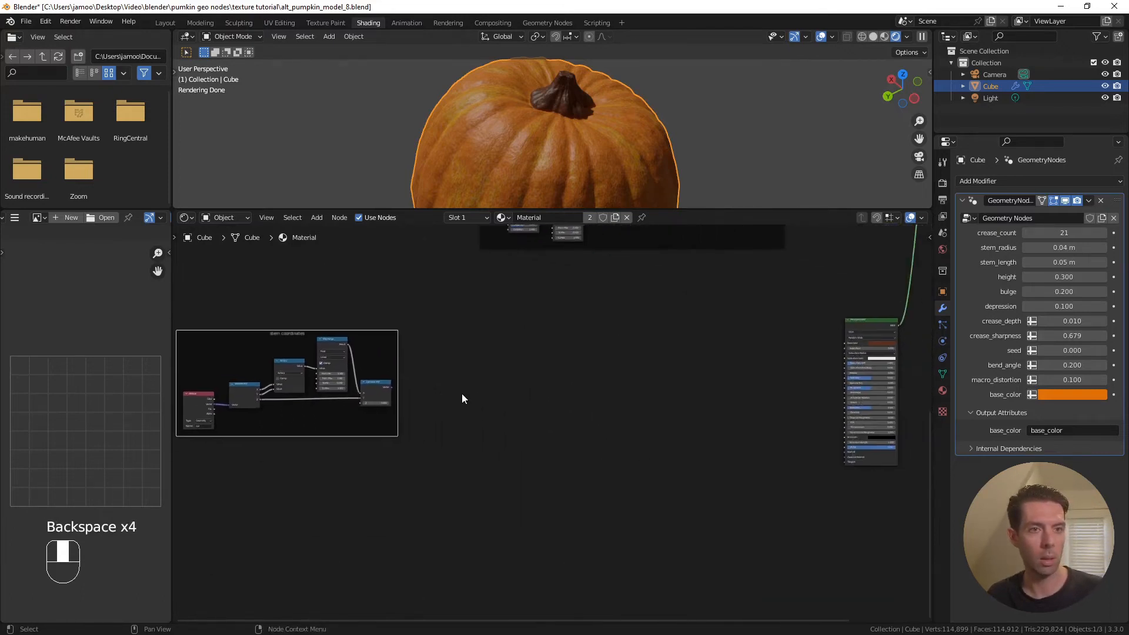
scroll(459, 393, "up", 1)
scroll(407, 376, "up", 3)
scroll(527, 375, "up", 3)
middle_click_drag(386, 374, 504, 370, "shift")
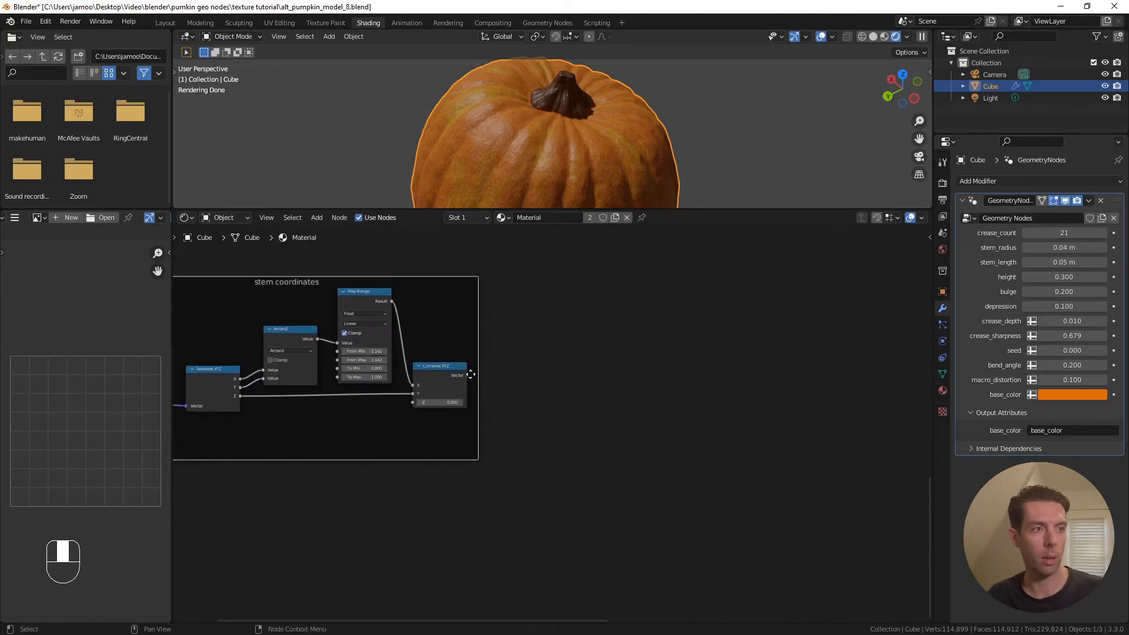
left_click_drag(467, 375, 572, 353)
type("noise")
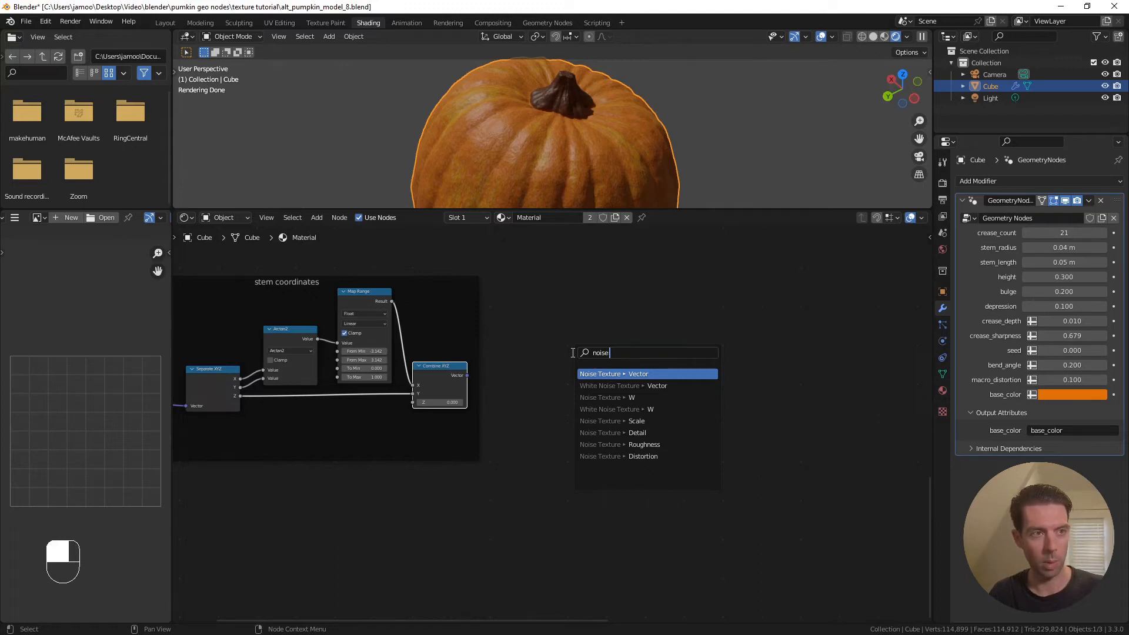
key("Return")
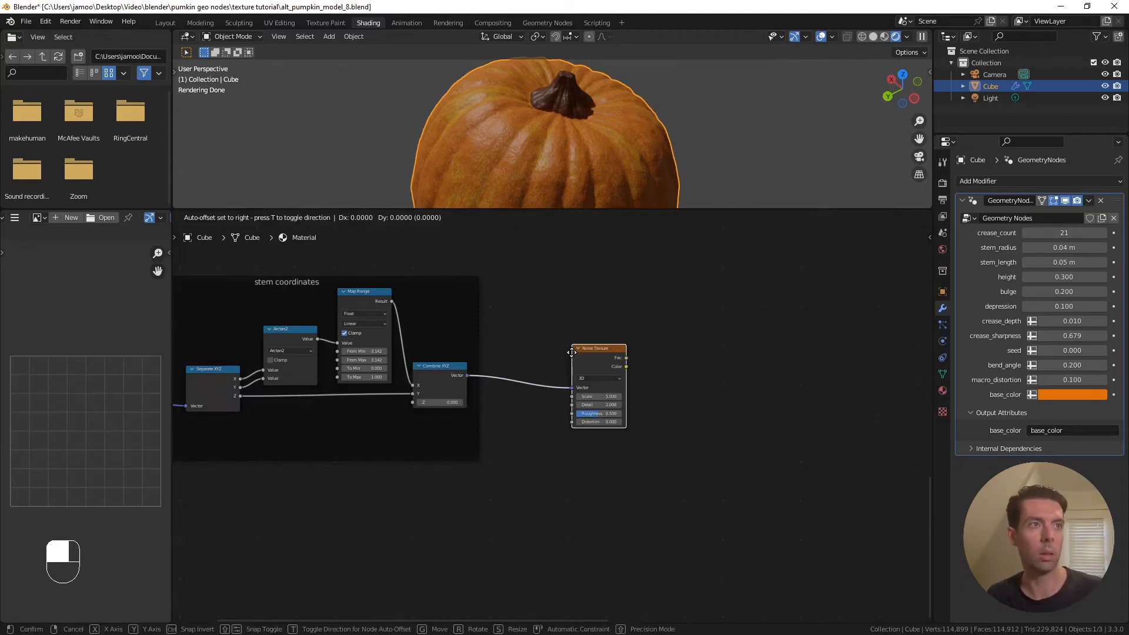
left_click(605, 325)
middle_click_drag(748, 359, 683, 360)
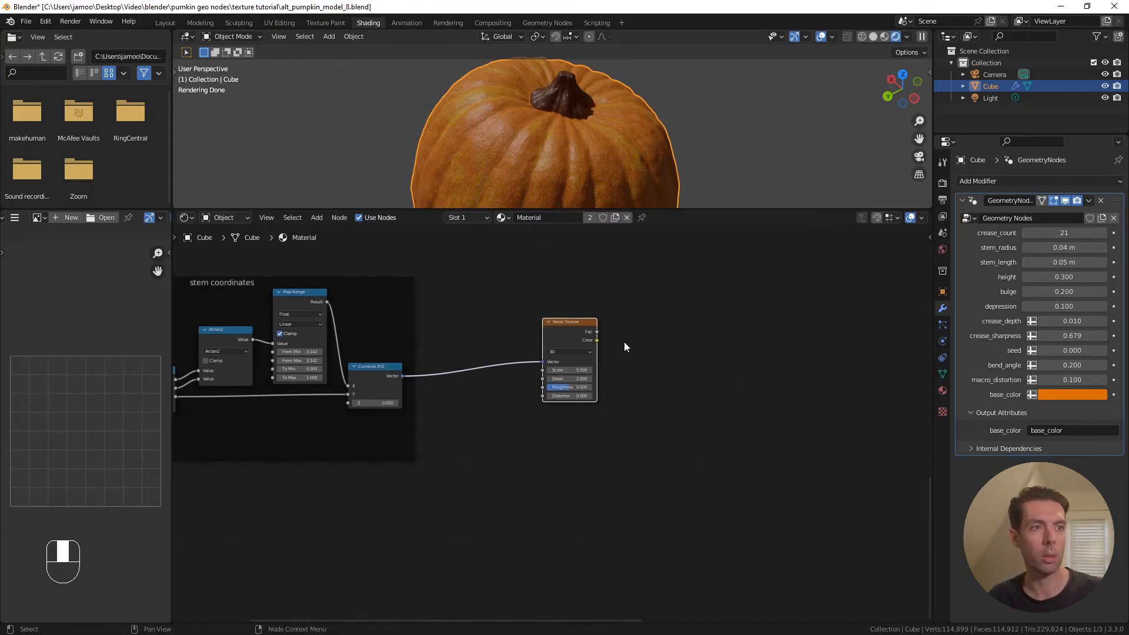
Preview the new Noise Texture on the pumpkin and examine the pattern around the stem
left_click(574, 326, "ctrl+shift")
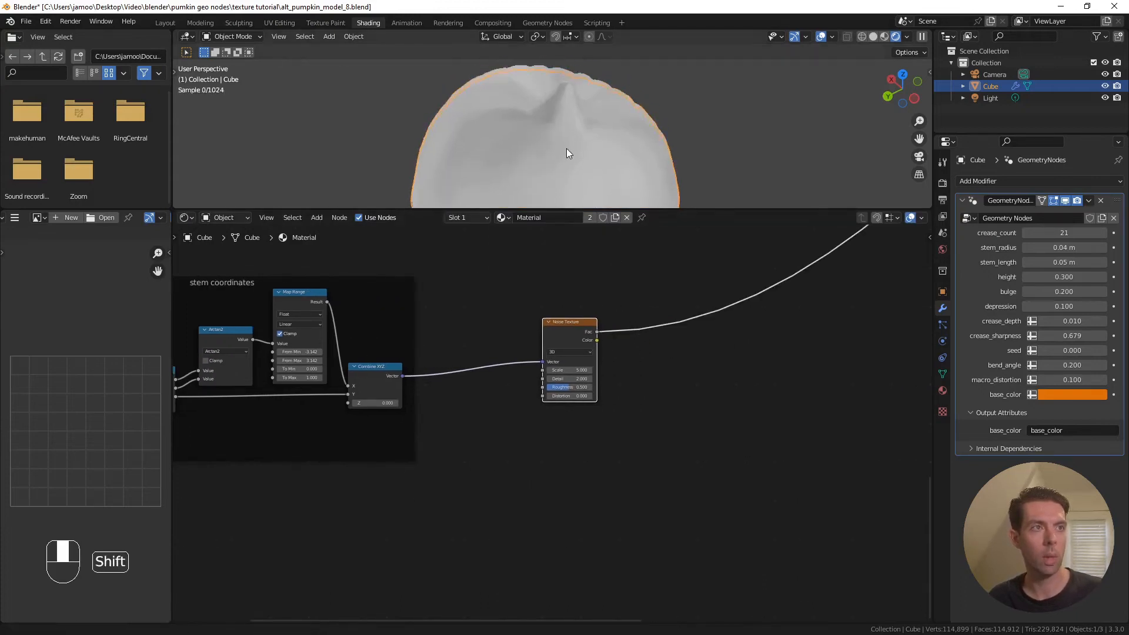
scroll(566, 129, "up", 1)
middle_click_drag(567, 117, 580, 130, "shift")
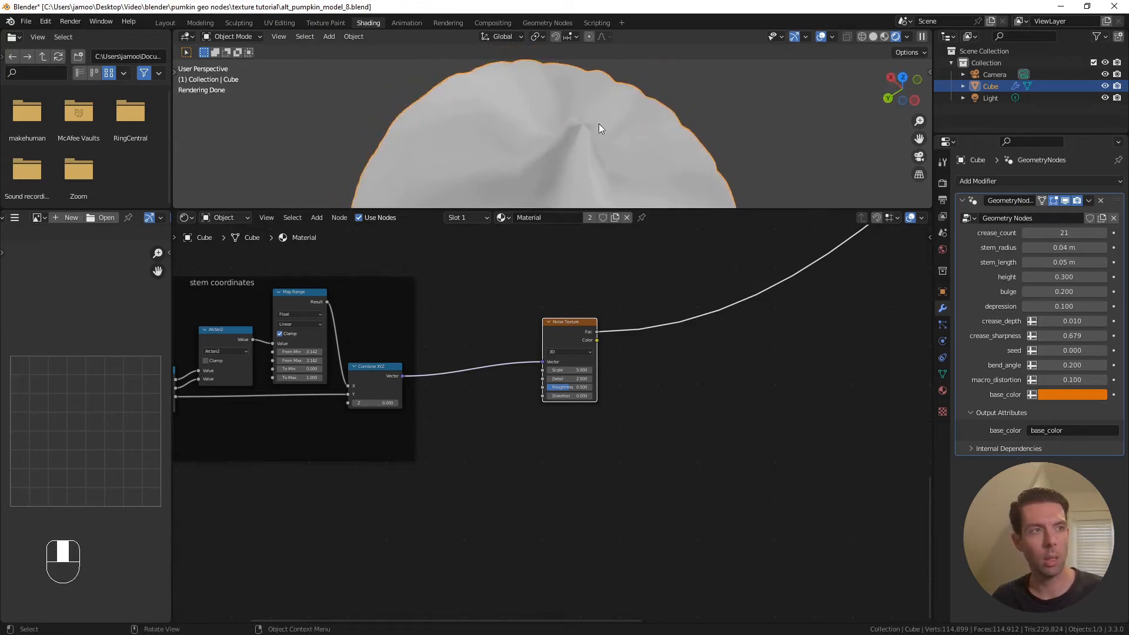
middle_click_drag(548, 165, 565, 133, "shift")
scroll(554, 143, "down", 2)
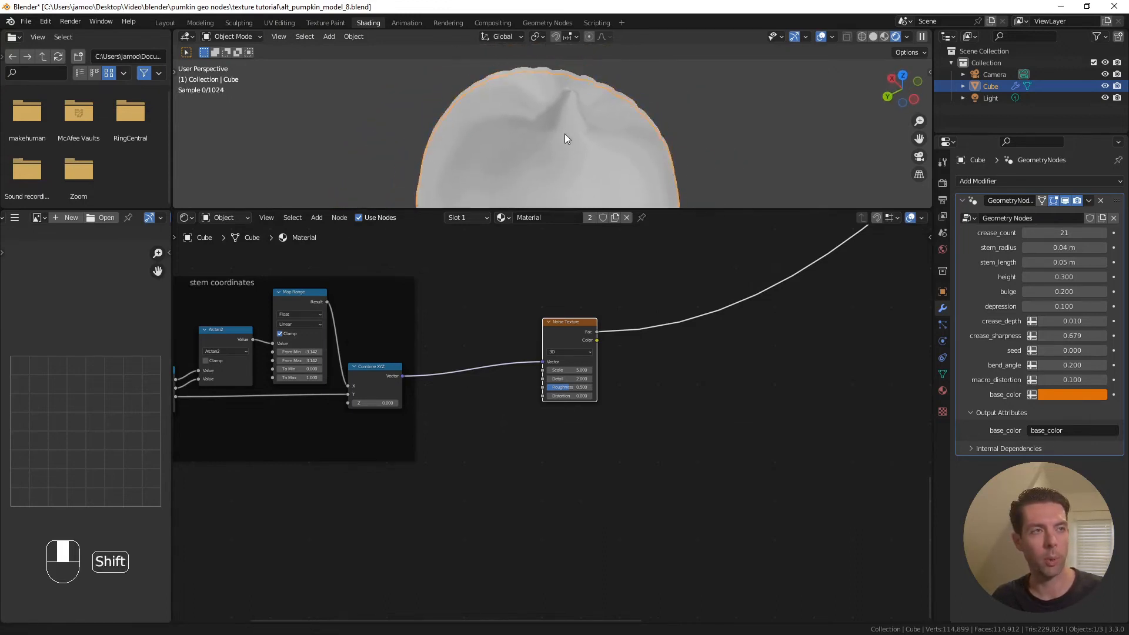
scroll(555, 126, "up", 1)
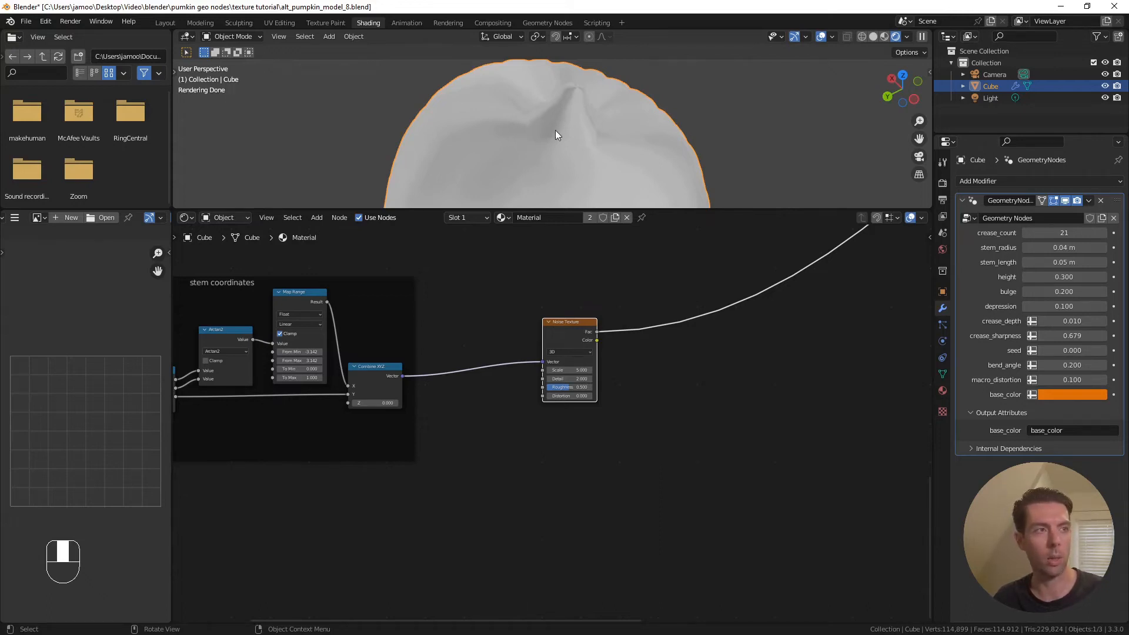
Duplicate the xyz Attribute node just below the original in the stem coordinates frame and set its attribute name to stem_factor
middle_click_drag(473, 321, 648, 307, "shift")
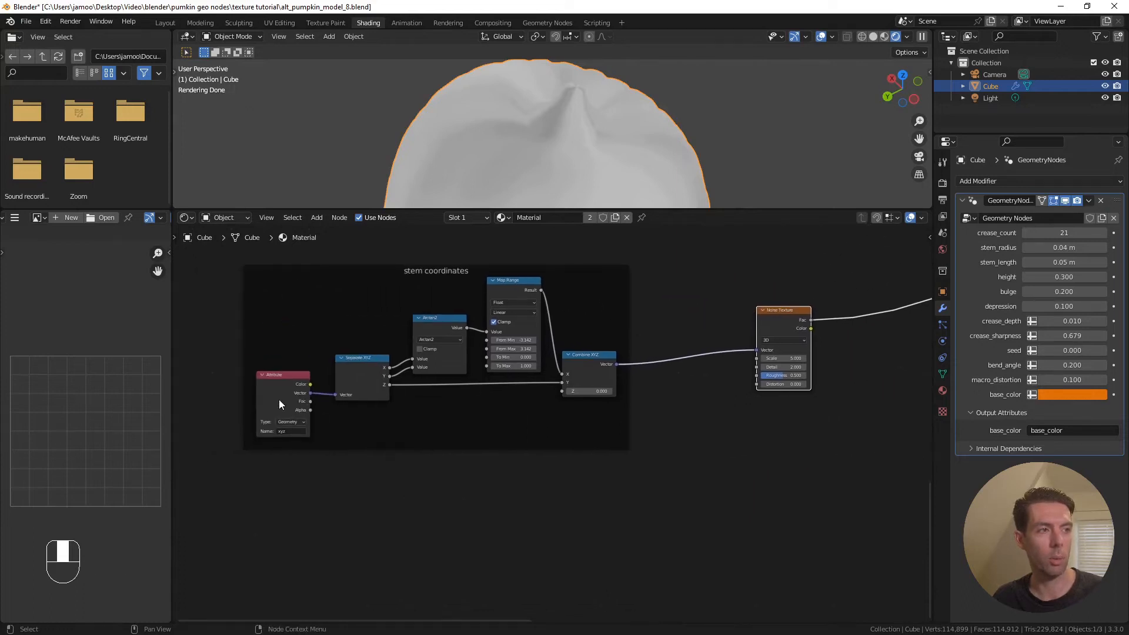
middle_click_drag(281, 379, 363, 358, "shift")
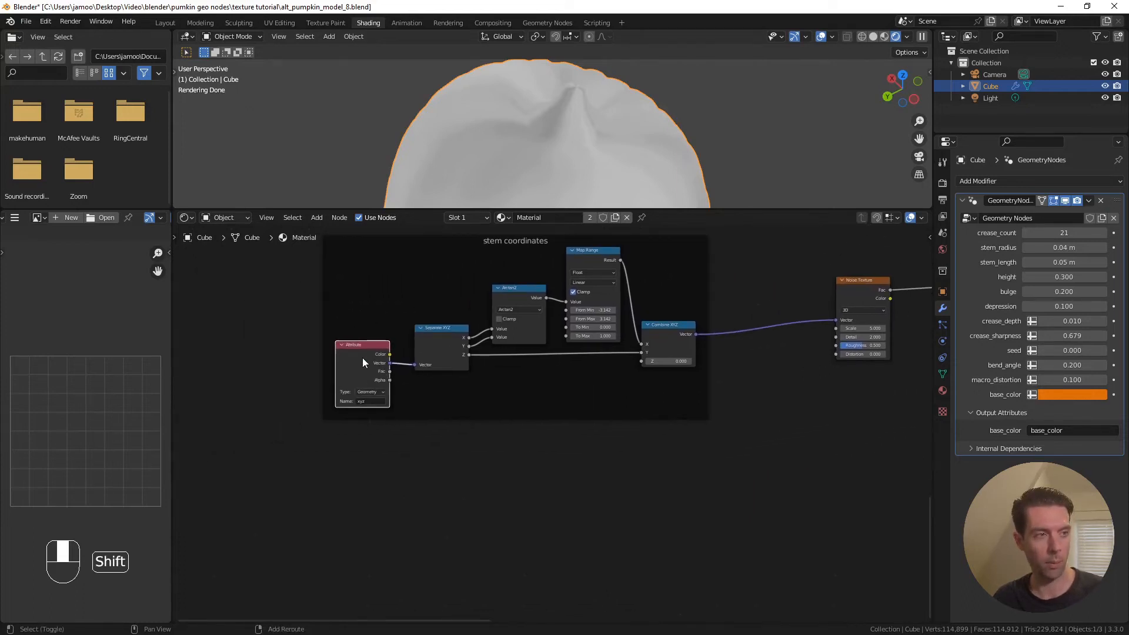
key("shift+d")
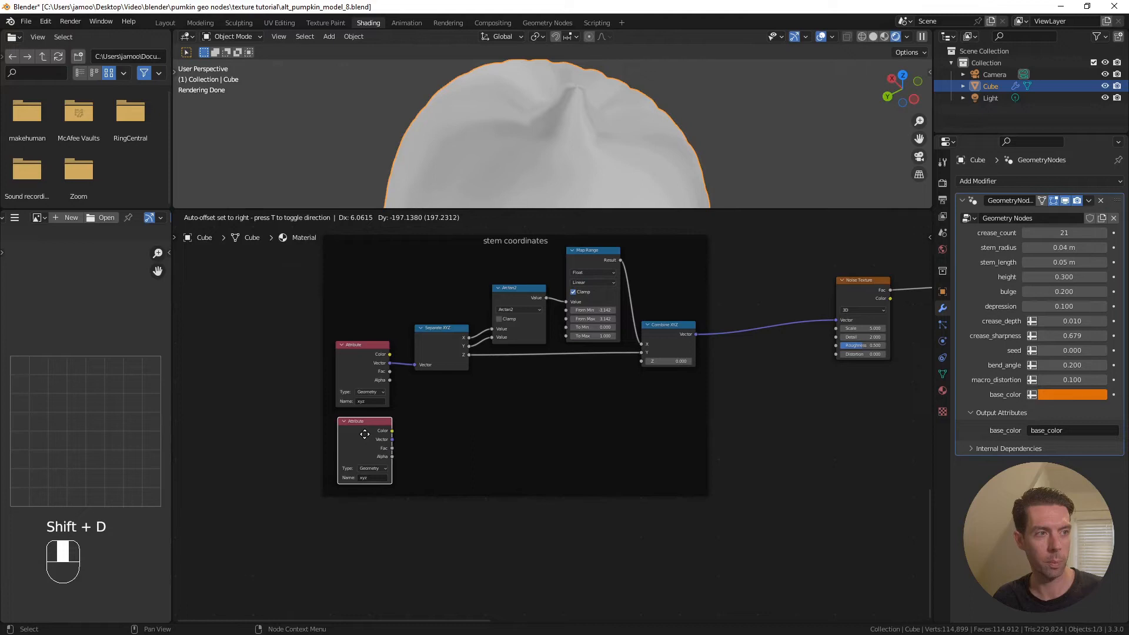
left_click(362, 434)
left_click(369, 478)
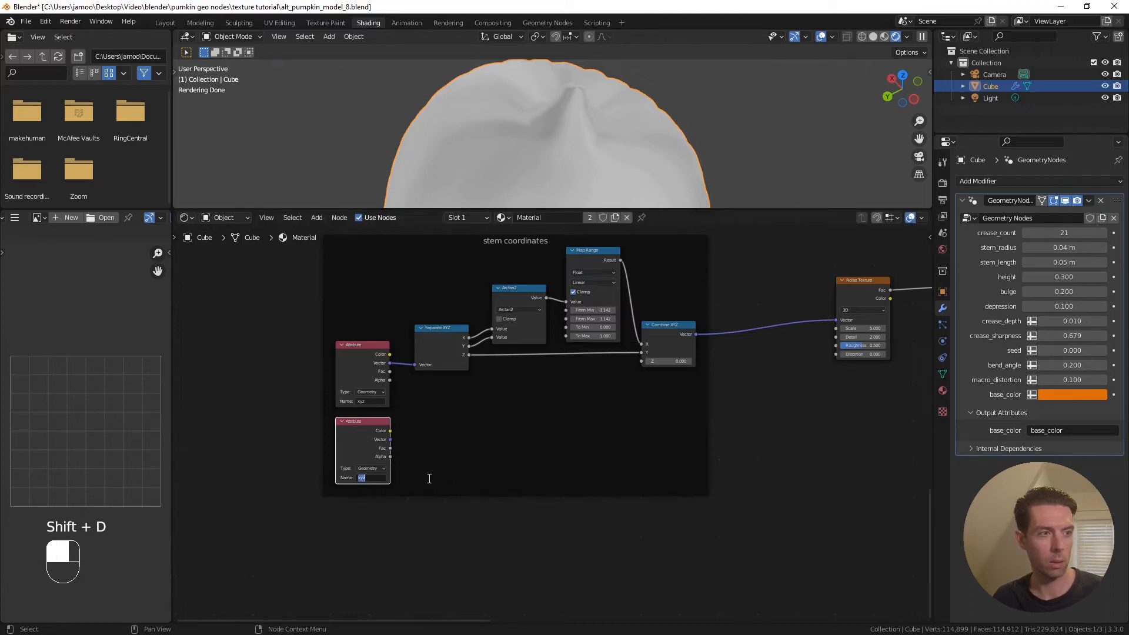
scroll(436, 478, "up", 3)
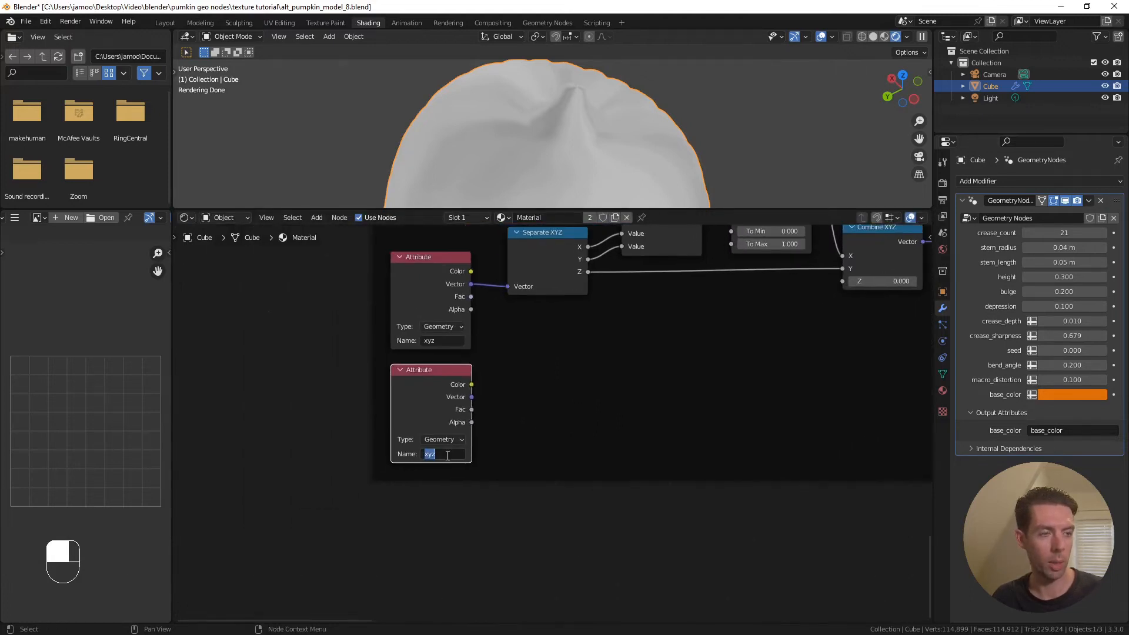
type("stem_factor")
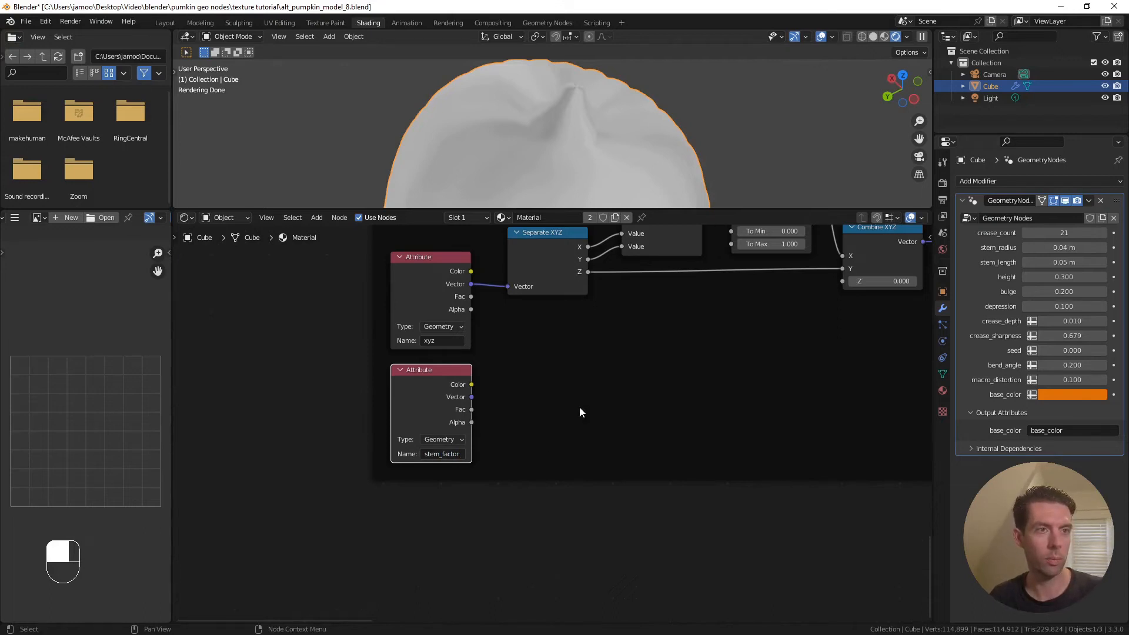
Connect the stem_factor attribute's Fac output to the Combine XYZ node's Y input and inspect the noise on the stem
scroll(580, 407, "up", 1)
middle_click_drag(609, 400, 496, 414, "shift")
scroll(409, 444, "up", 1)
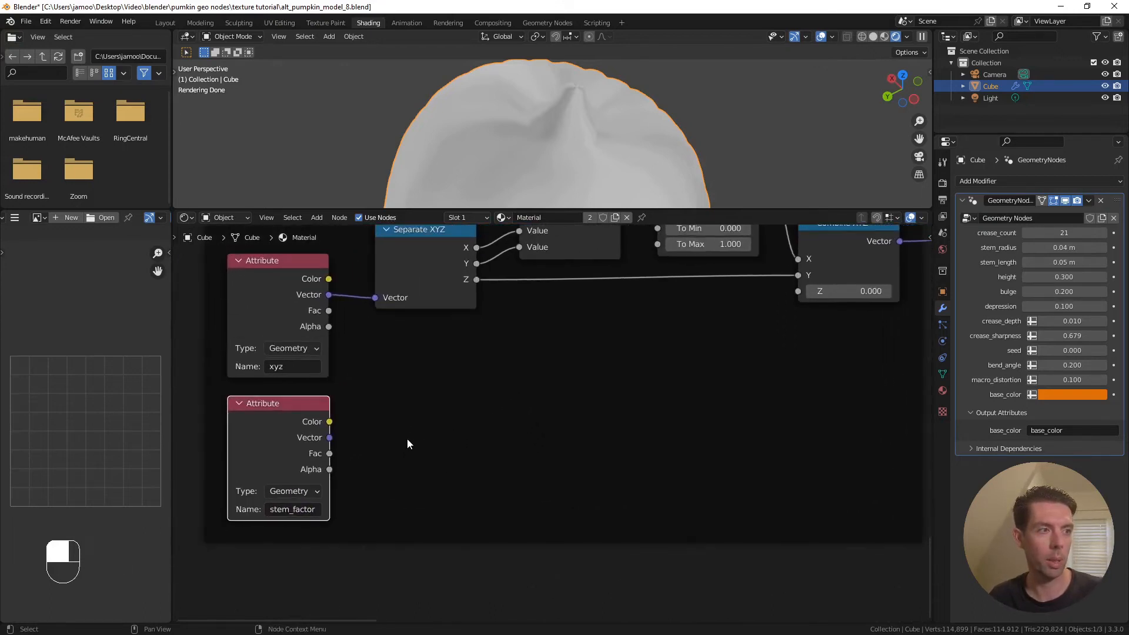
left_click_drag(326, 453, 802, 280)
scroll(786, 308, "down", 1)
middle_click_drag(781, 313, 644, 366, "shift")
scroll(642, 302, "up", 1)
scroll(622, 161, "up", 1)
middle_click_drag(624, 146, 618, 156, "shift")
mouse_move(551, 125)
middle_mouse_down()
mouse_move(602, 125)
mouse_move(556, 131)
middle_mouse_up()
scroll(781, 315, "down", 2)
middle_click_drag(781, 316, 495, 339, "shift")
middle_click_drag(634, 323, 506, 347)
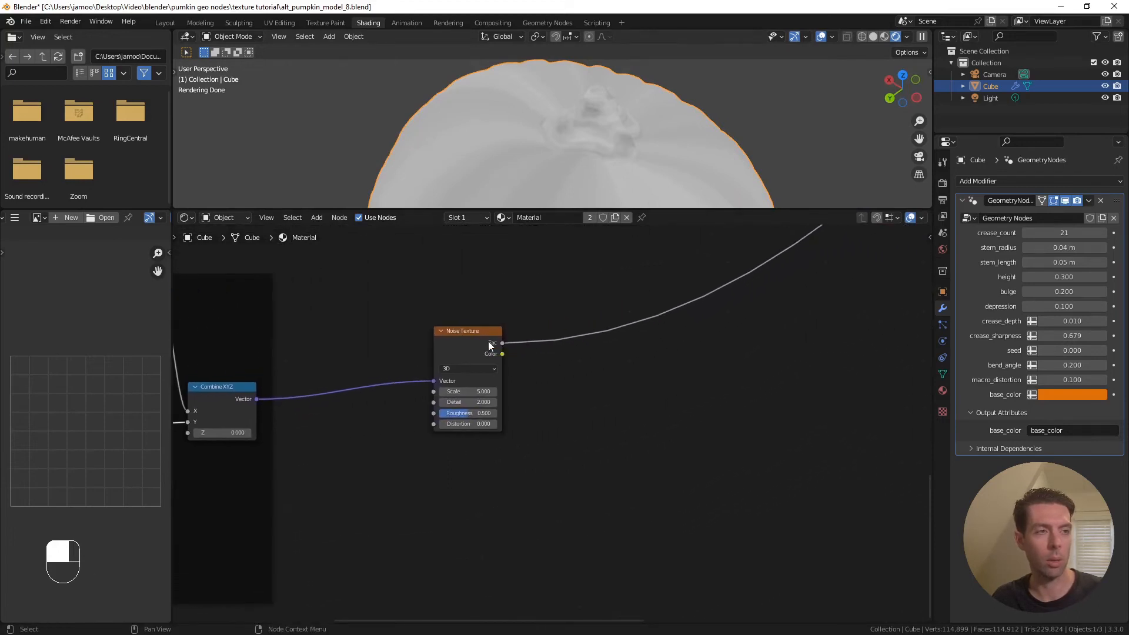
Preview the stem Noise Texture's Color output, insert a Separate XYZ node after it, and send the X output to the preview
left_click(485, 338, "ctrl+shift")
scroll(553, 333, "down", 1)
middle_click_drag(708, 347, 589, 371, "shift")
scroll(444, 359, "up", 2)
left_click(457, 337)
key("shift+a")
mouse_move(458, 338)
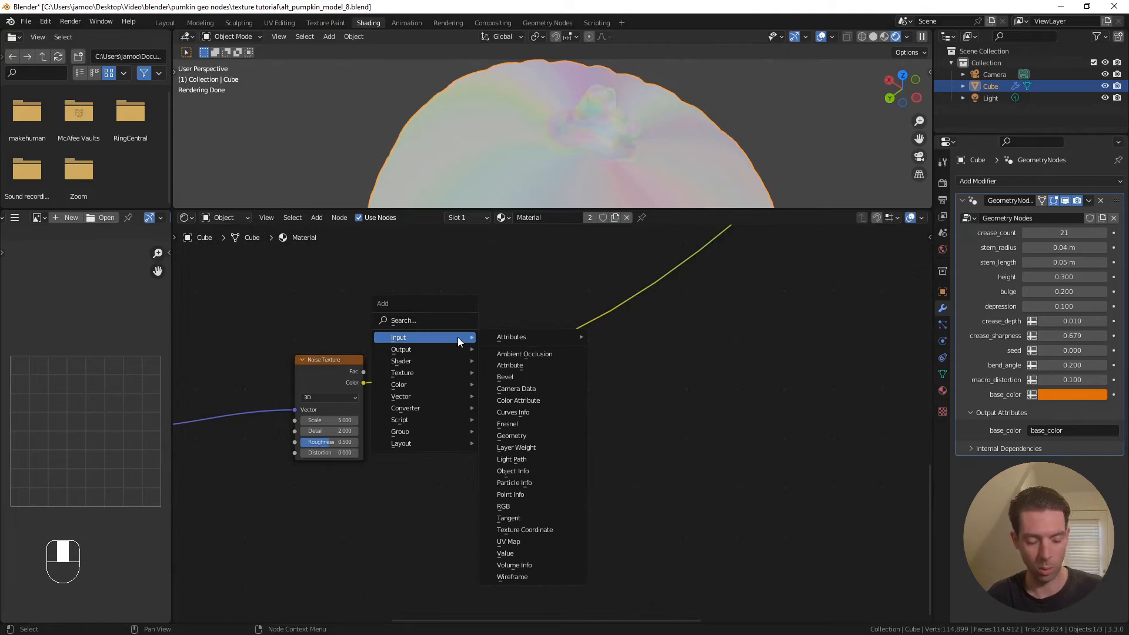
type("ep")
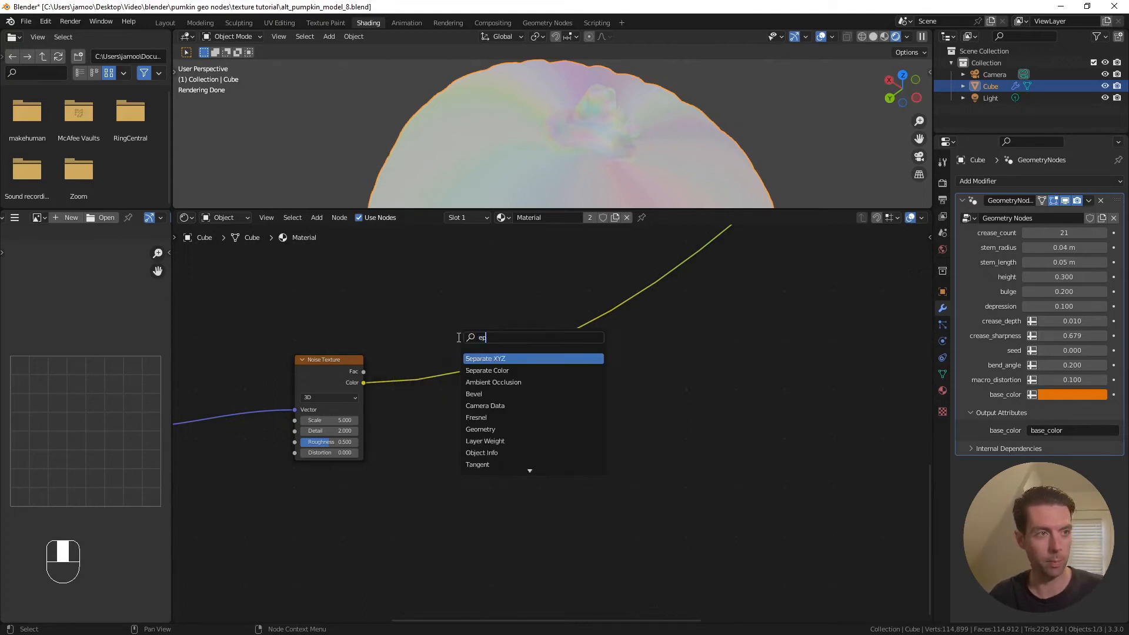
key("Return")
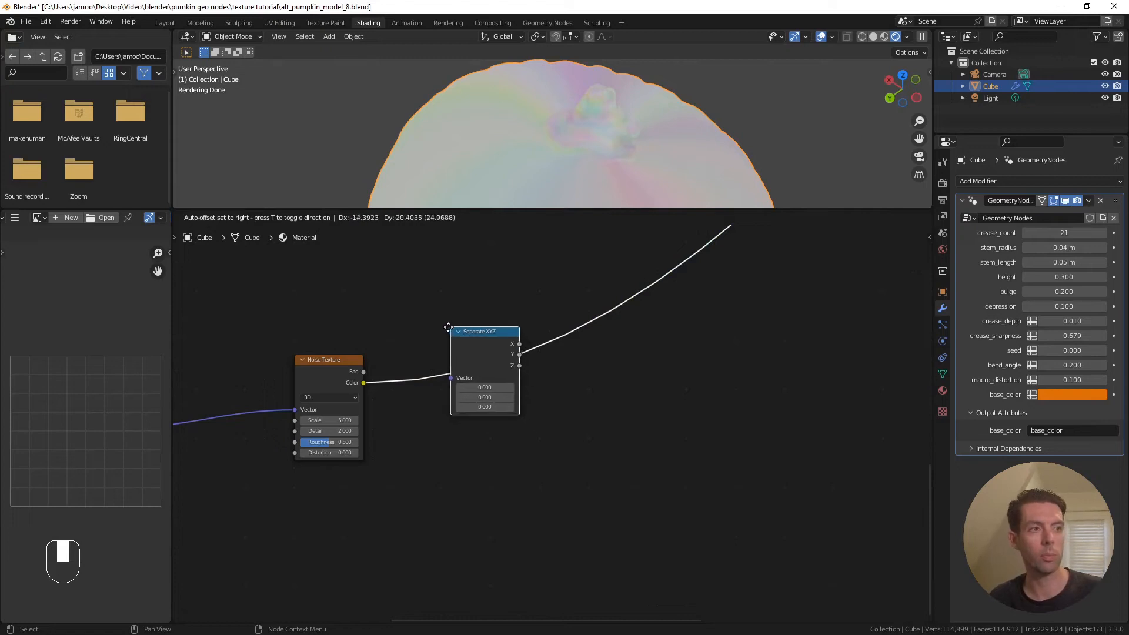
left_click(449, 327)
middle_click_drag(547, 348, 487, 361)
scroll(487, 361, "down", 1)
left_click_drag(432, 346, 426, 347)
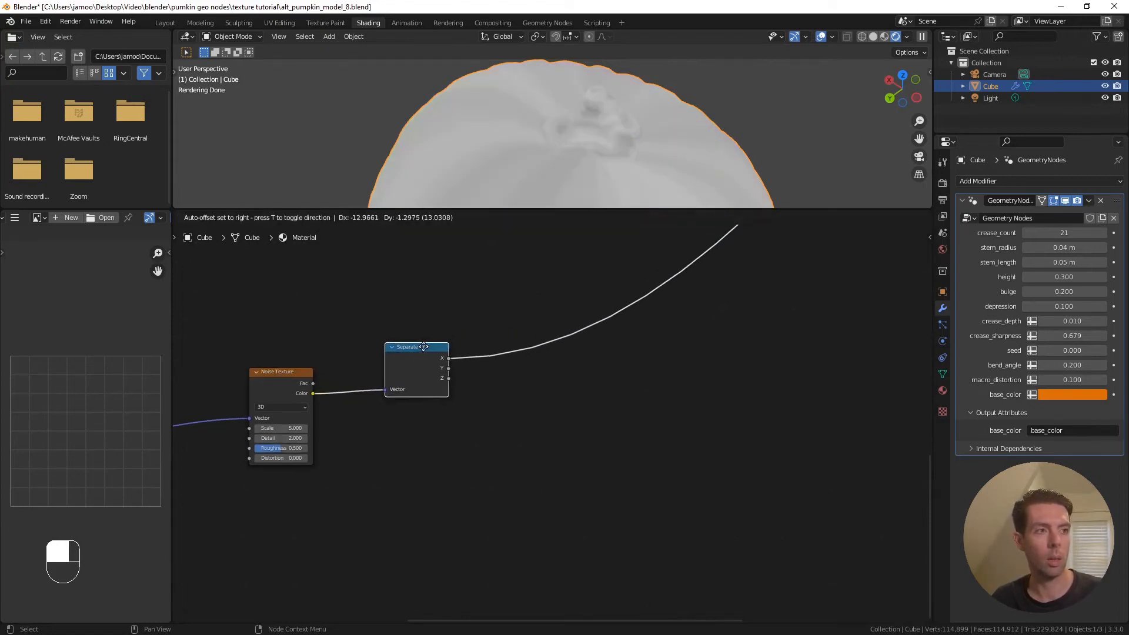
middle_click_drag(470, 337, 403, 386, "shift")
scroll(403, 385, "up", 1)
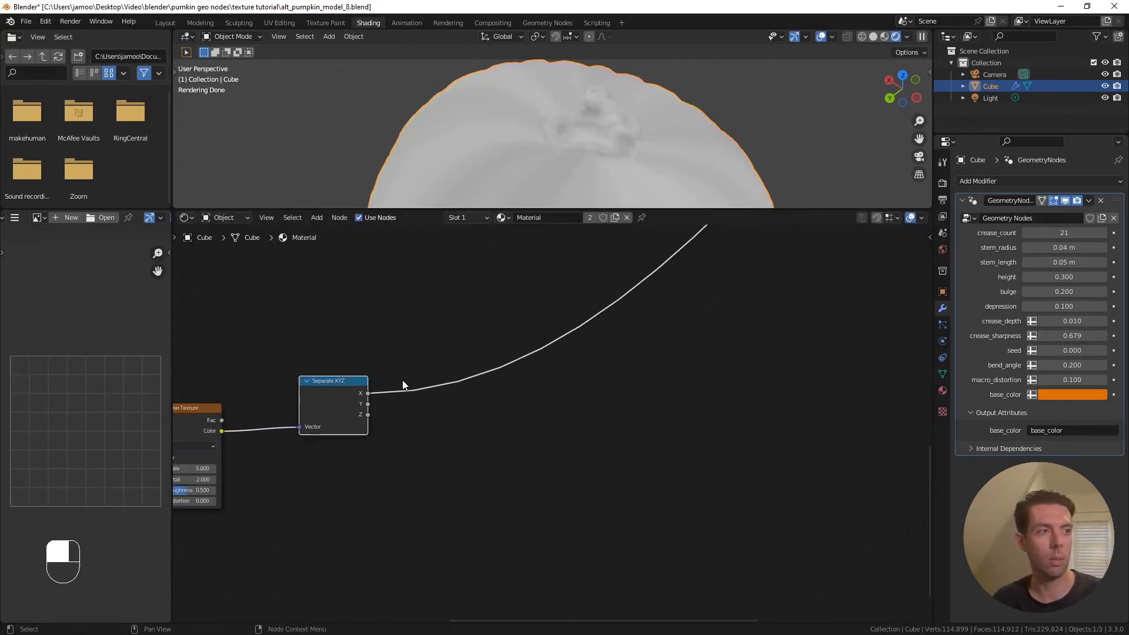
key("shift+a")
left_click(530, 559)
right_click(460, 365)
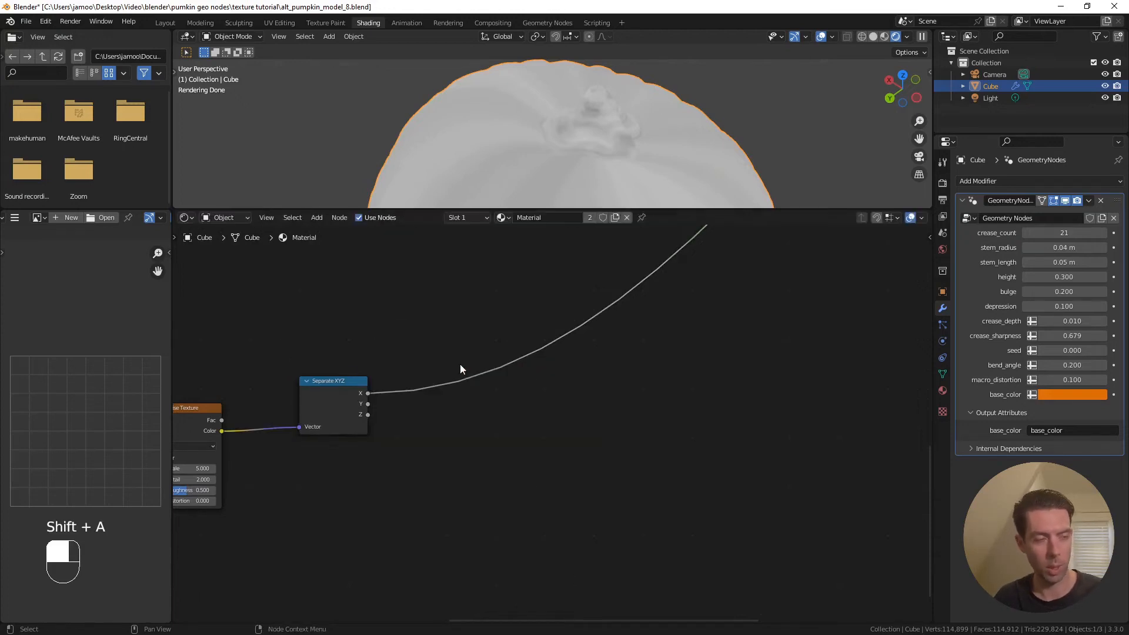
Insert a MixRGB node between Separate XYZ and the preview, with the X output driving its Fac input
key("shift+a")
type("mix")
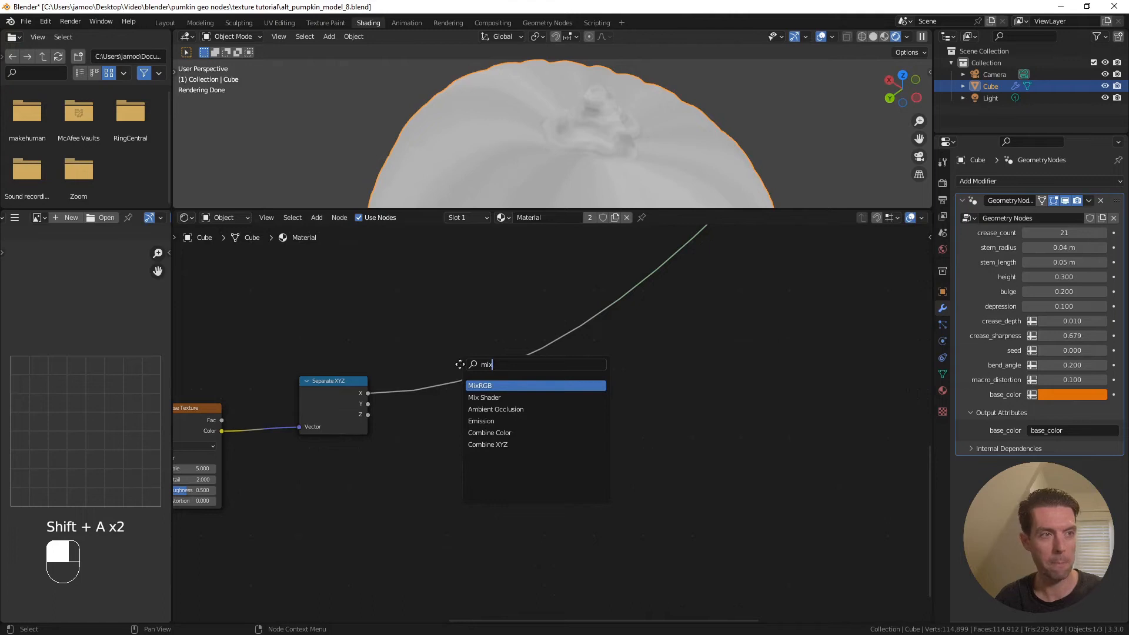
key("Return")
left_click(509, 344)
left_click_drag(485, 389, 482, 382)
left_click_drag(537, 343, 551, 332)
scroll(677, 385, "up", 1)
middle_click_drag(677, 385, 627, 376, "shift")
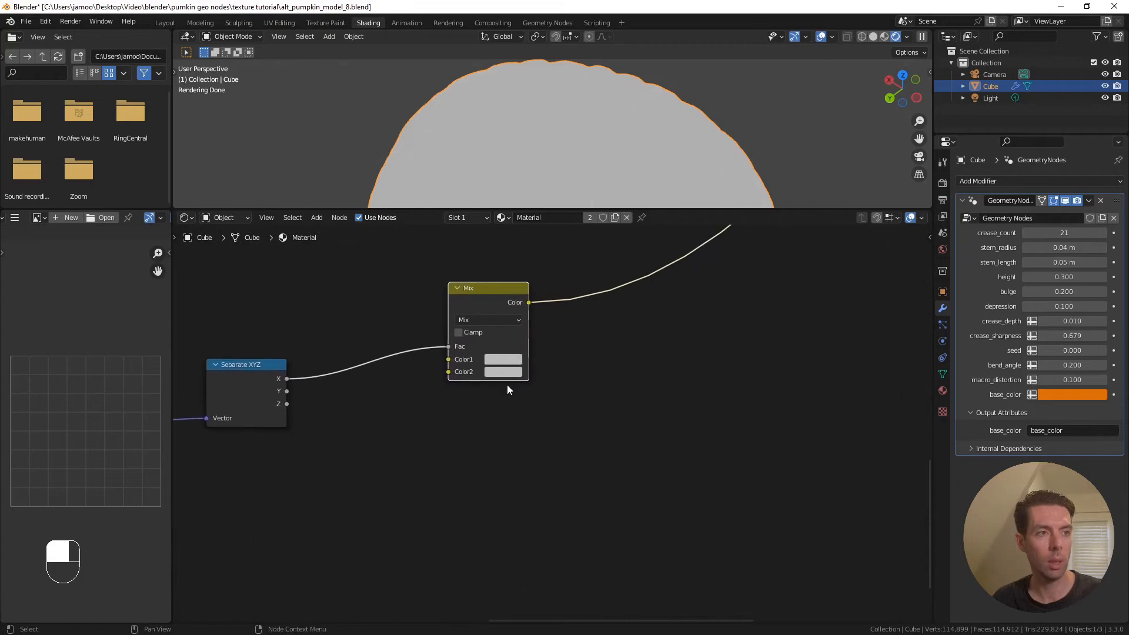
Set the Mix node's Color1 to a muted green with hue 0.354, saturation 0.500 and value 0.159
left_click(506, 359)
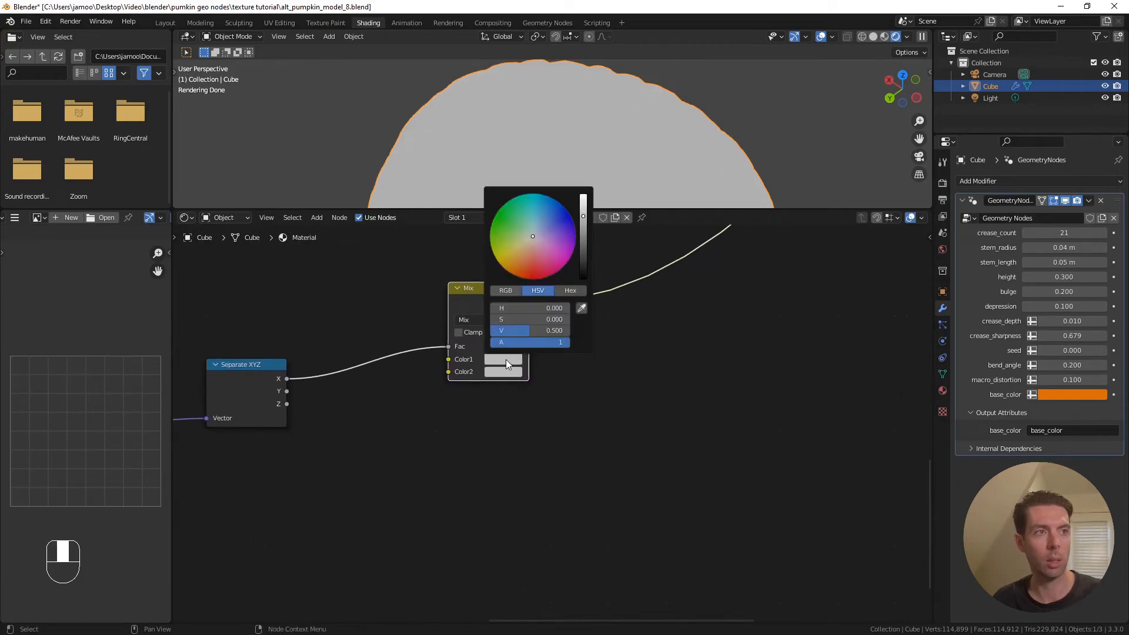
left_click(524, 229)
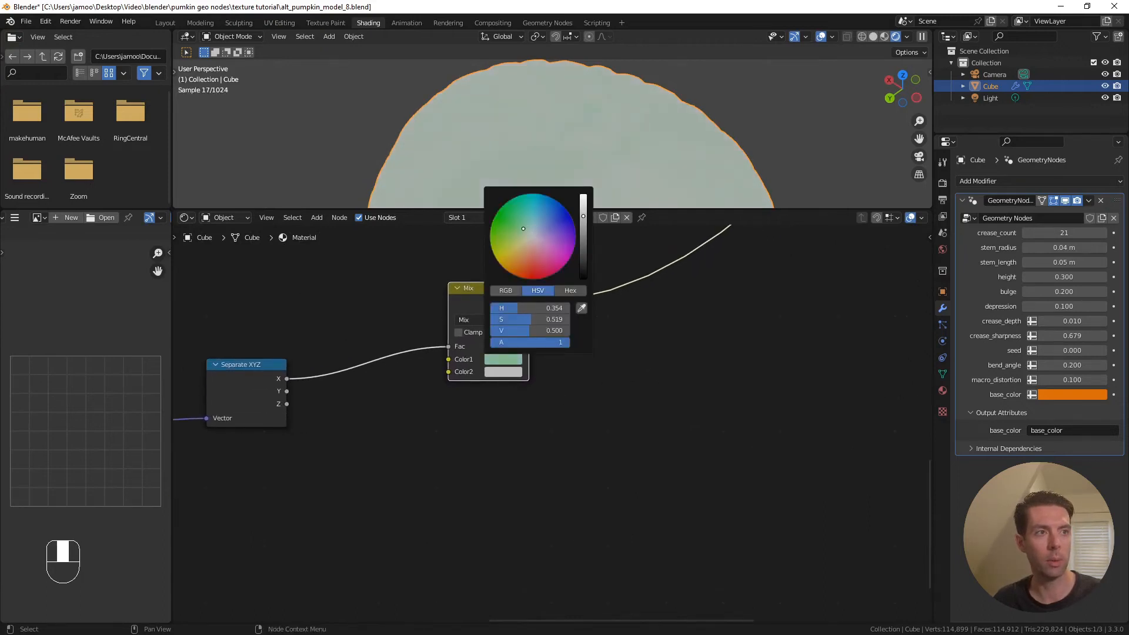
scroll(524, 229, "down", 3)
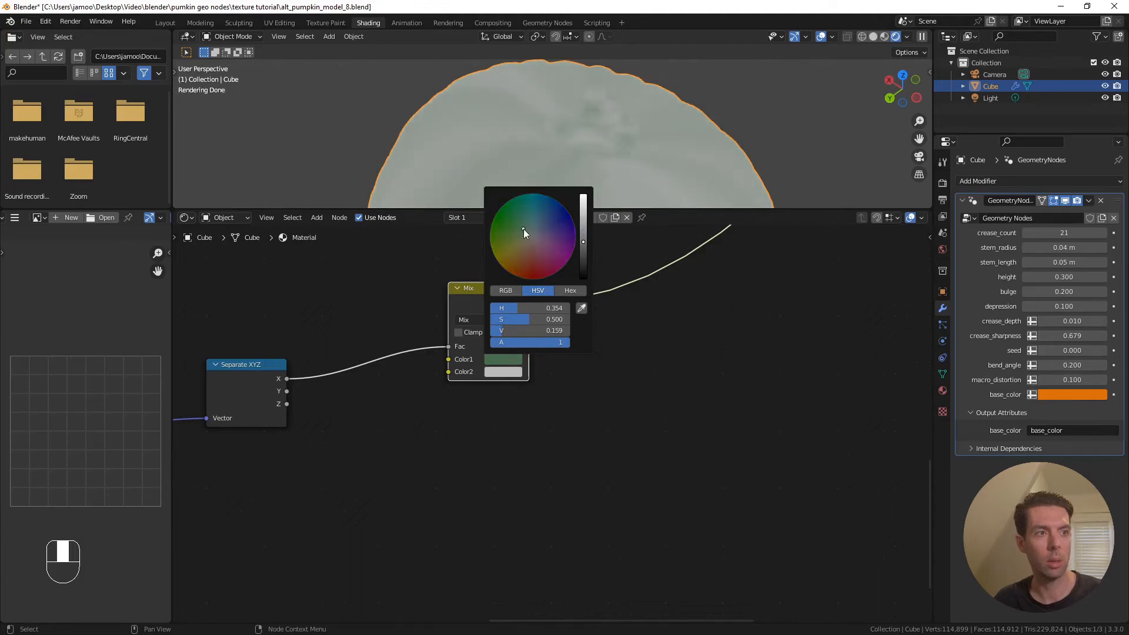
Copy Color1 into the Mix node's Color2 and darken it to hue 0.355, saturation 0.445 and value 0.029
left_click_drag(500, 359, 503, 371)
left_click(503, 371)
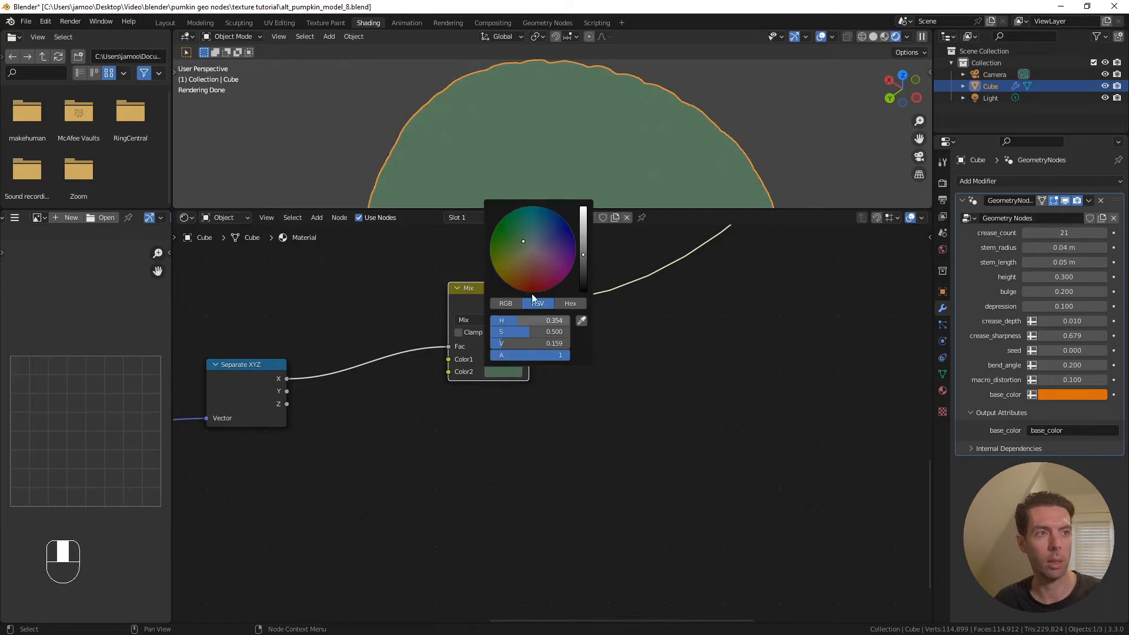
scroll(545, 251, "down", 2)
scroll(545, 251, "down", 2)
scroll(545, 251, "up", 1)
scroll(544, 250, "down", 2)
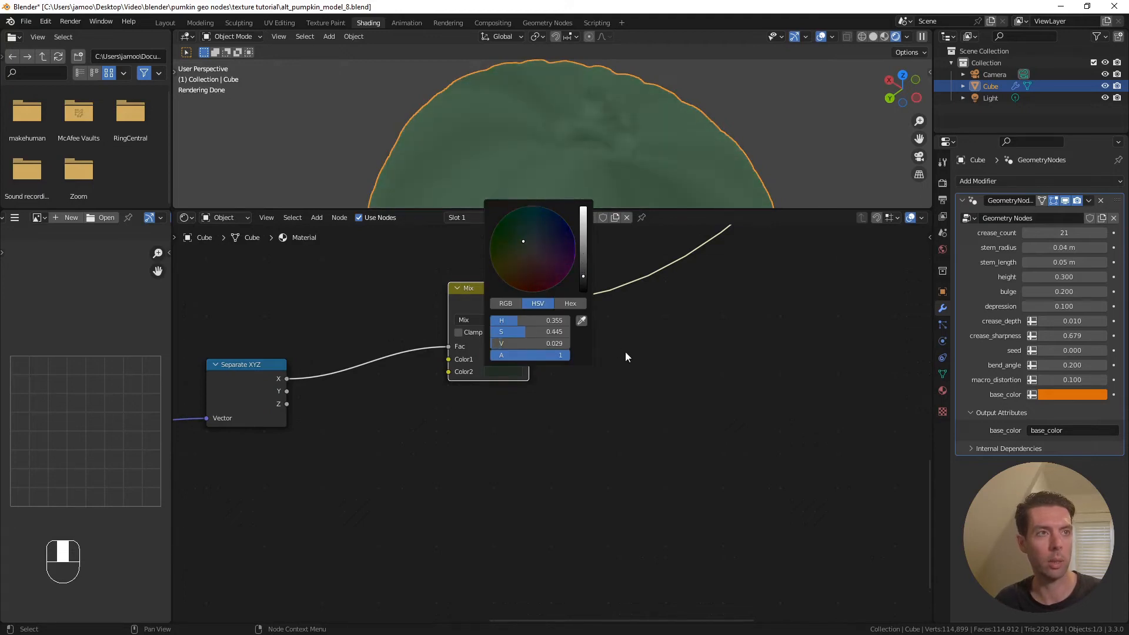
Duplicate the green Mix node below the original, drive its Fac with Separate XYZ's Y output, and preview it
left_click_drag(491, 289, 488, 269)
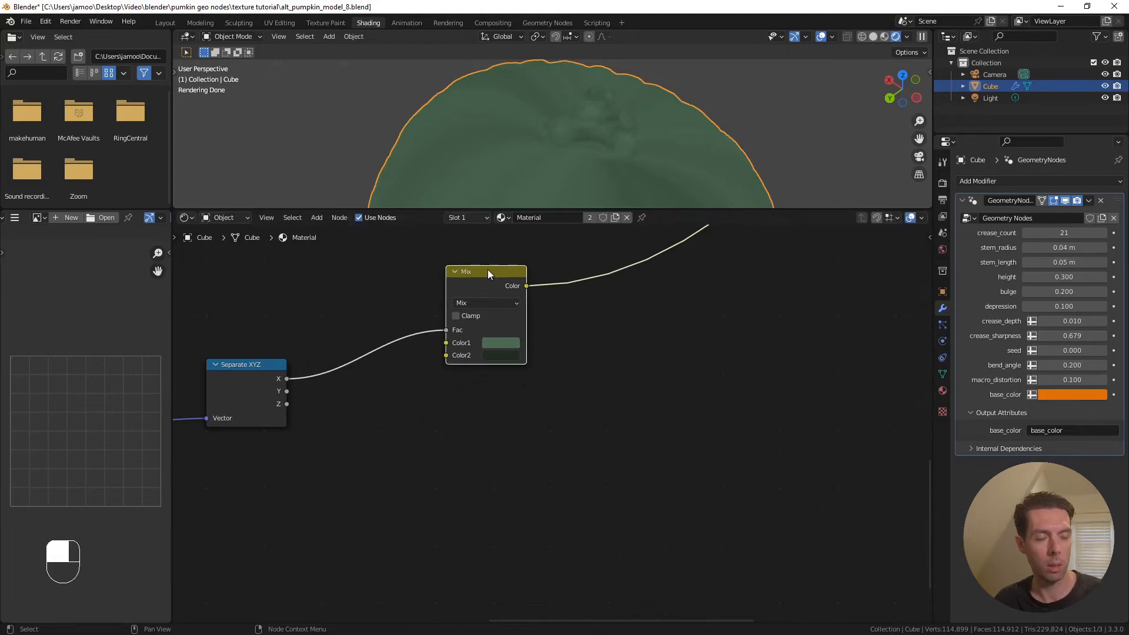
key("shift+d")
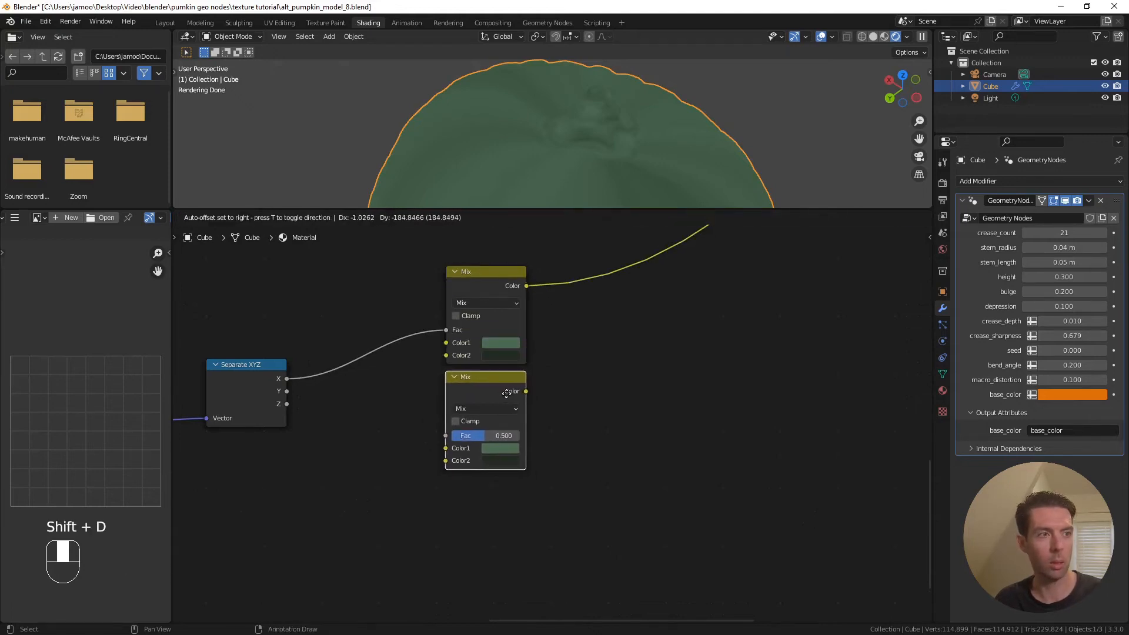
left_click(507, 393)
left_click_drag(286, 392, 440, 433)
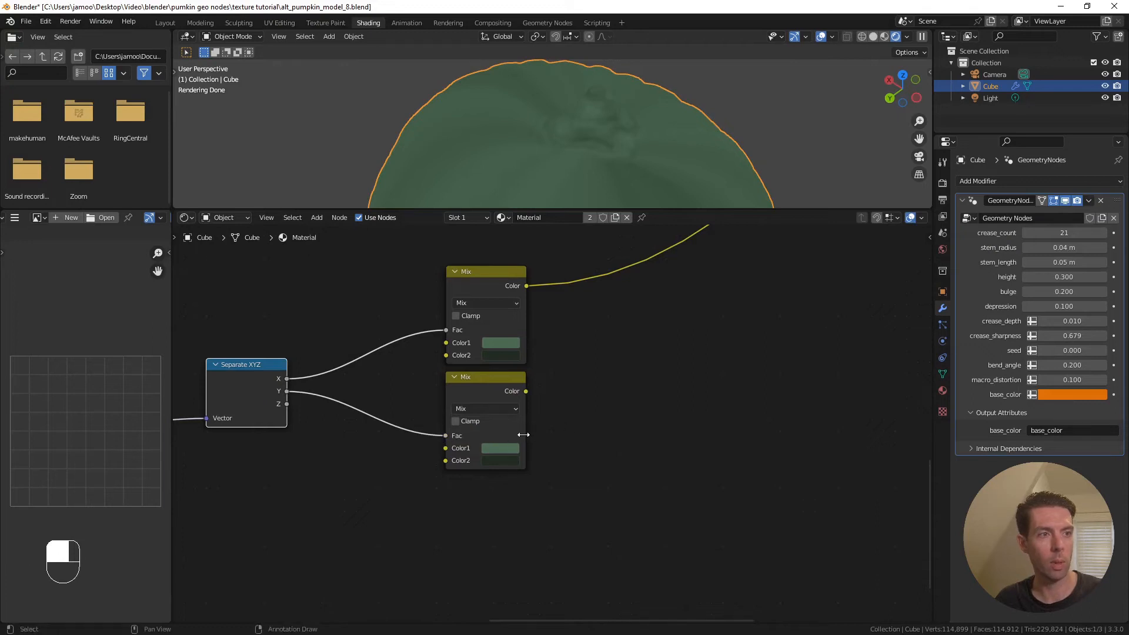
left_click(504, 386, "ctrl+shift")
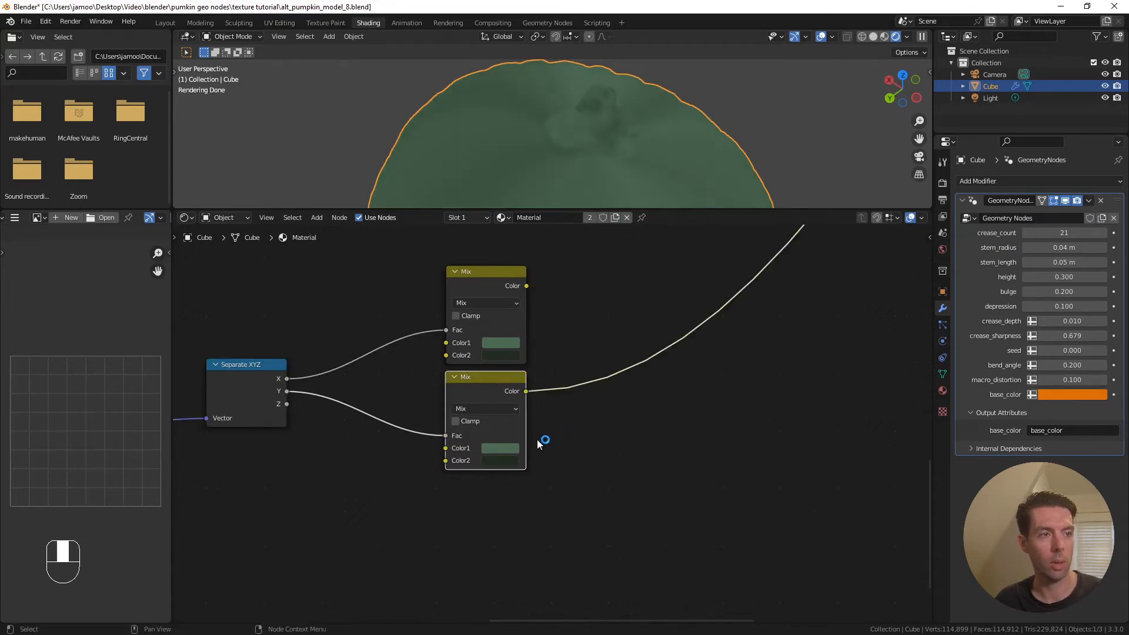
Set the duplicate Mix node's Color1 to brown (hue 0.071, saturation 0.685, value 0.159) and copy it into Color2, darkened to value 0.029
left_click(510, 450)
left_click_drag(520, 318, 520, 341)
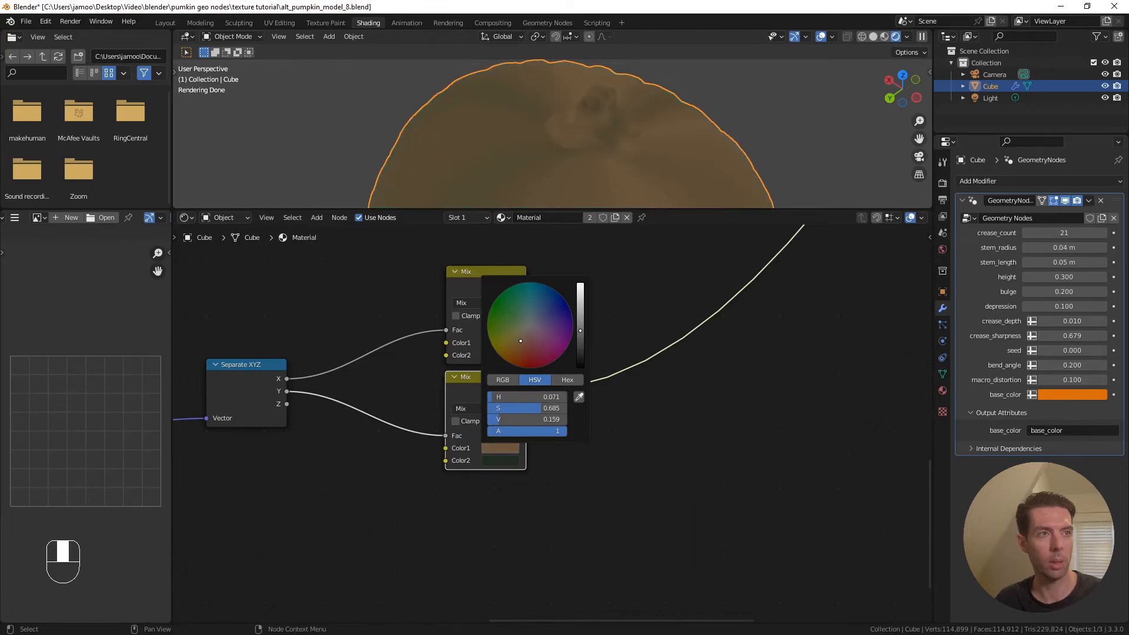
left_click_drag(508, 452, 504, 460)
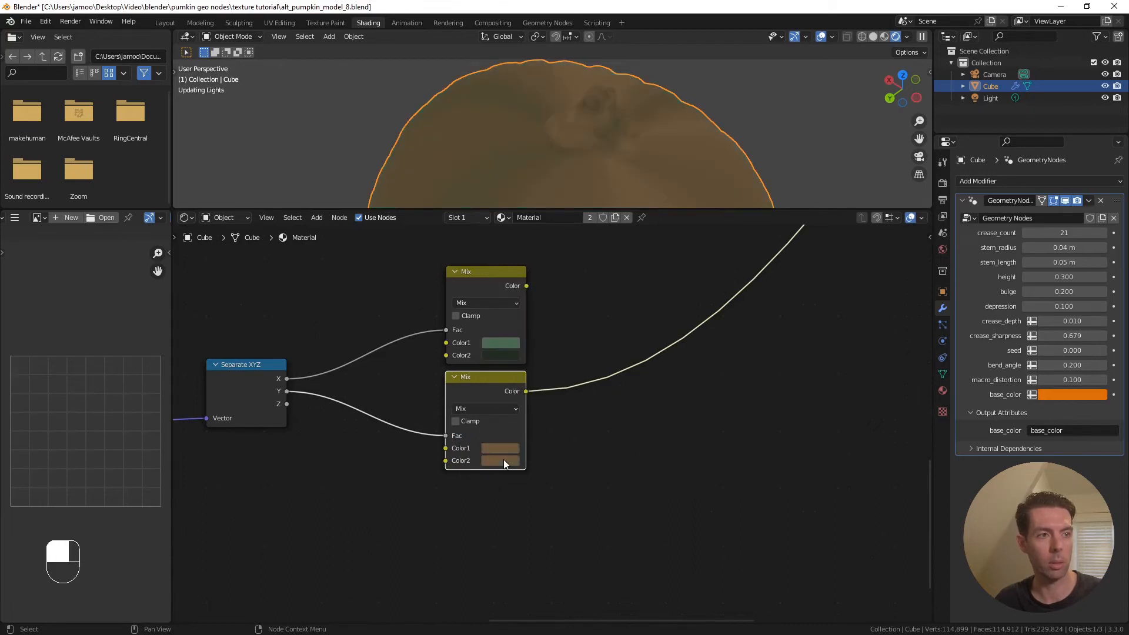
left_click(503, 460)
scroll(527, 349, "down", 3, "ctrl")
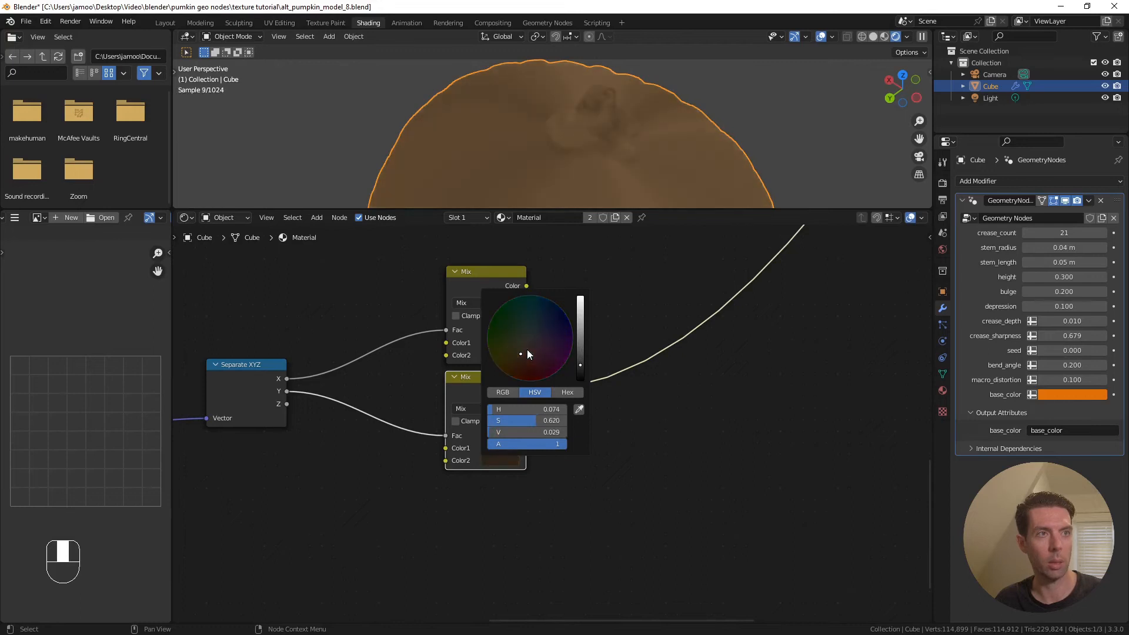
scroll(527, 350, "up", 1, "ctrl")
Duplicate the green Mix node as a third Mix, feed the green and brown mixes into its Color1 and Color2, and preview it
scroll(527, 349, "down", 1)
scroll(641, 417, "down", 1)
middle_click_drag(599, 346, 552, 354)
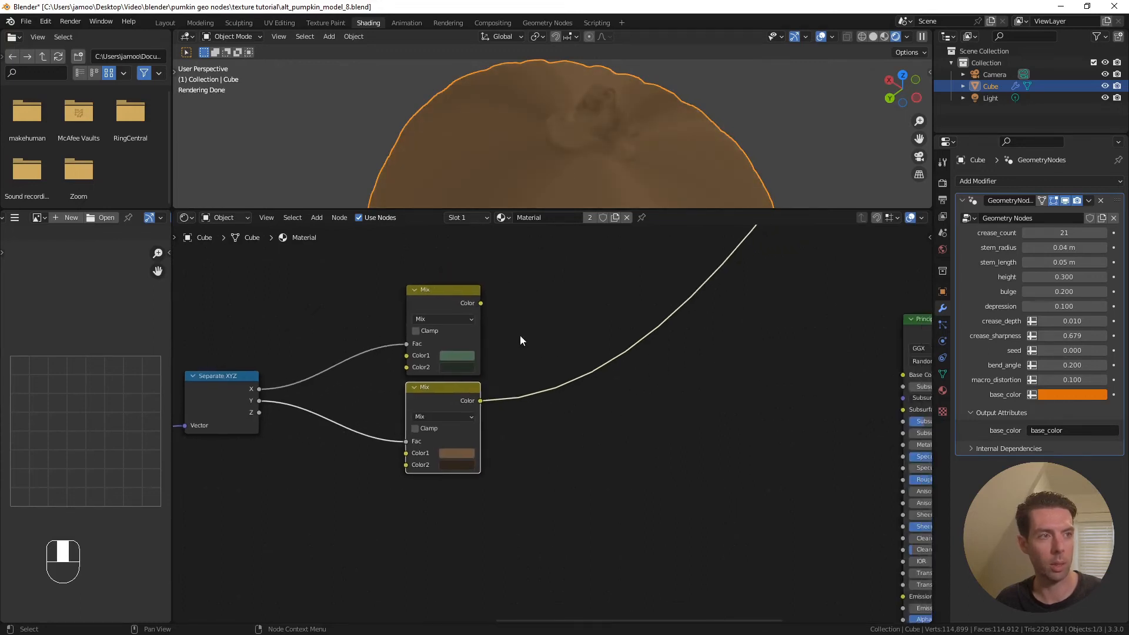
left_click(462, 291, "ctrl+shift")
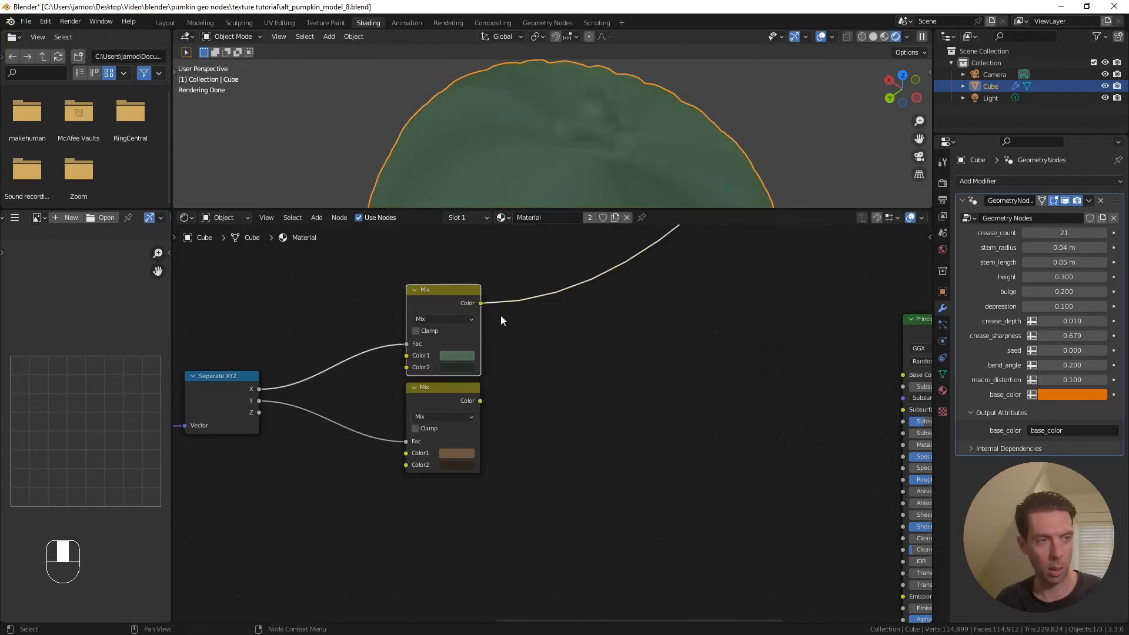
key("shift+d")
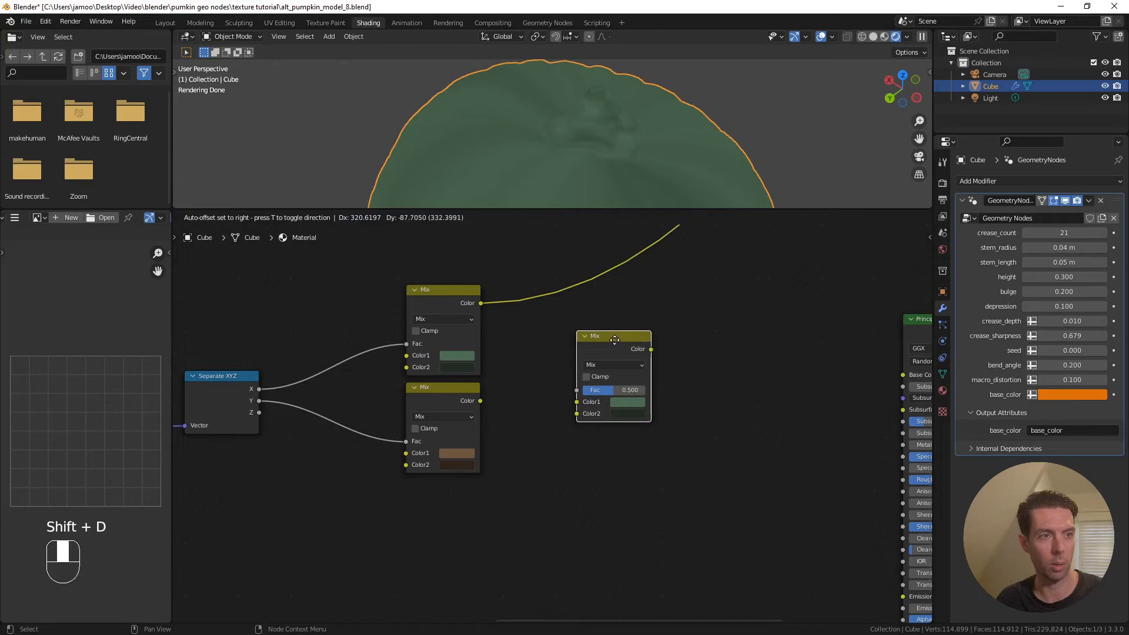
left_click(627, 339)
left_click_drag(481, 304, 570, 399)
left_click_drag(481, 401, 580, 411)
left_click(605, 339, "ctrl+shift")
scroll(710, 379, "down", 2)
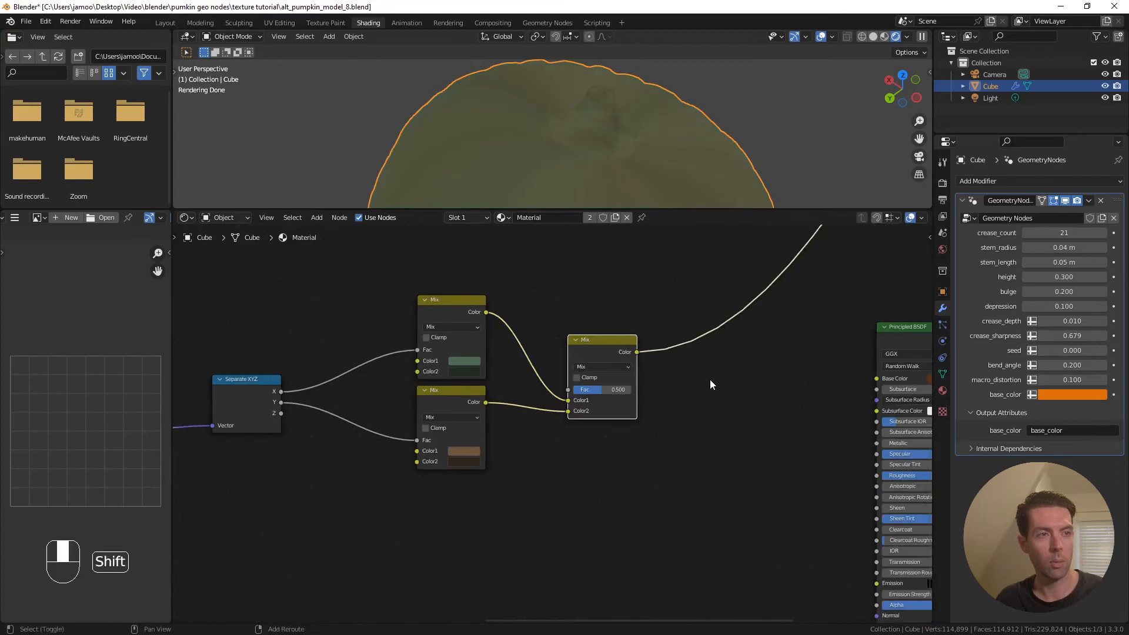
scroll(676, 339, "down", 2)
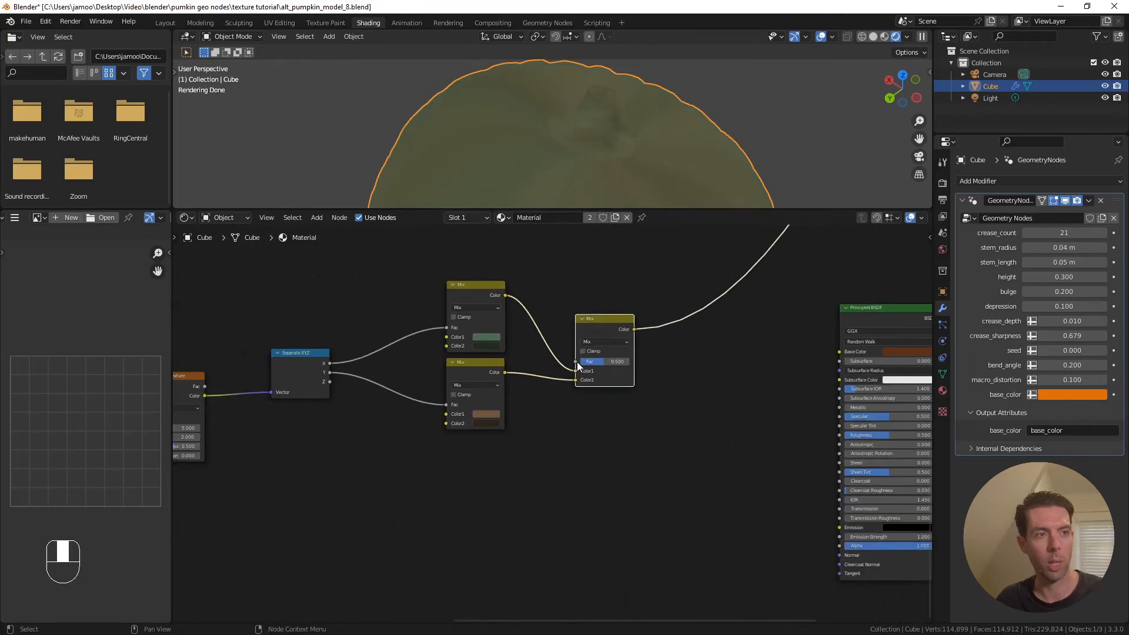
left_click_drag(602, 326, 602, 329)
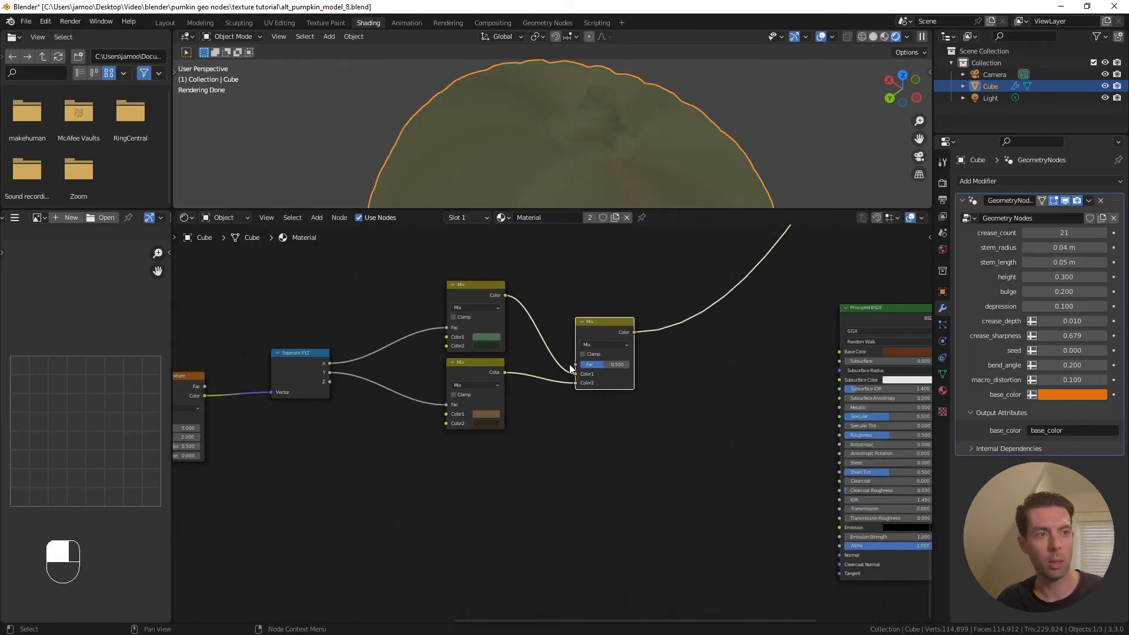
Add a Musgrave Texture below the stem Noise Texture, with its Vector input fed by the Combine XYZ node
middle_click_drag(561, 392, 604, 375)
mouse_move(552, 424)
middle_mouse_down()
mouse_move(567, 407)
mouse_move(552, 411)
middle_mouse_up()
scroll(538, 430, "up", 1)
middle_click_drag(396, 429, 547, 409)
middle_click_drag(180, 394, 242, 385)
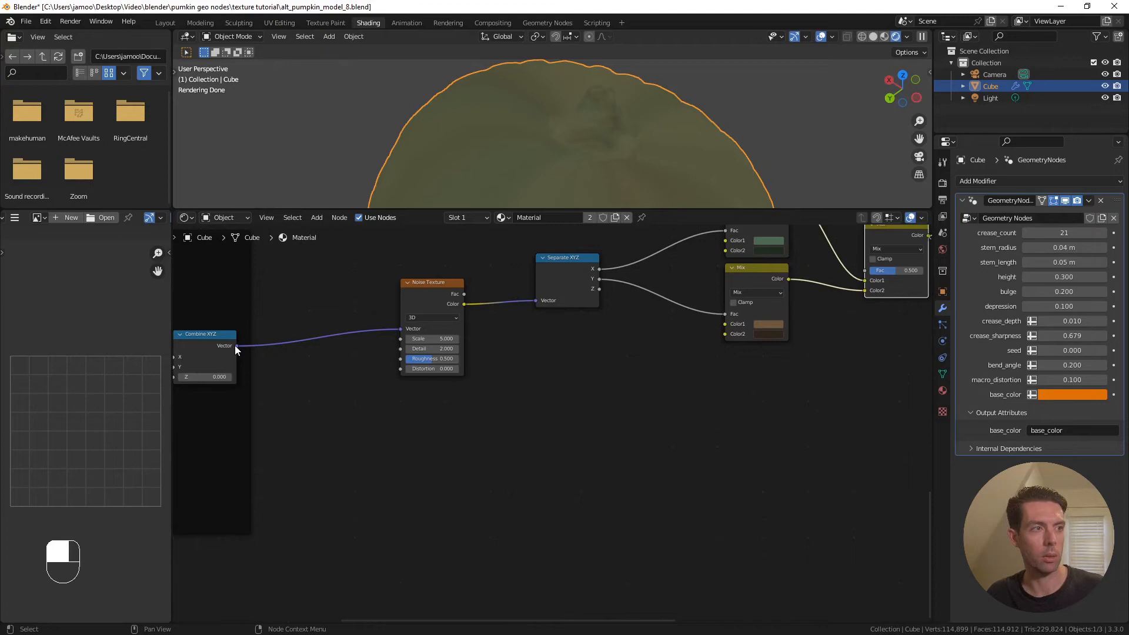
left_click_drag(235, 345, 438, 458)
type("mus")
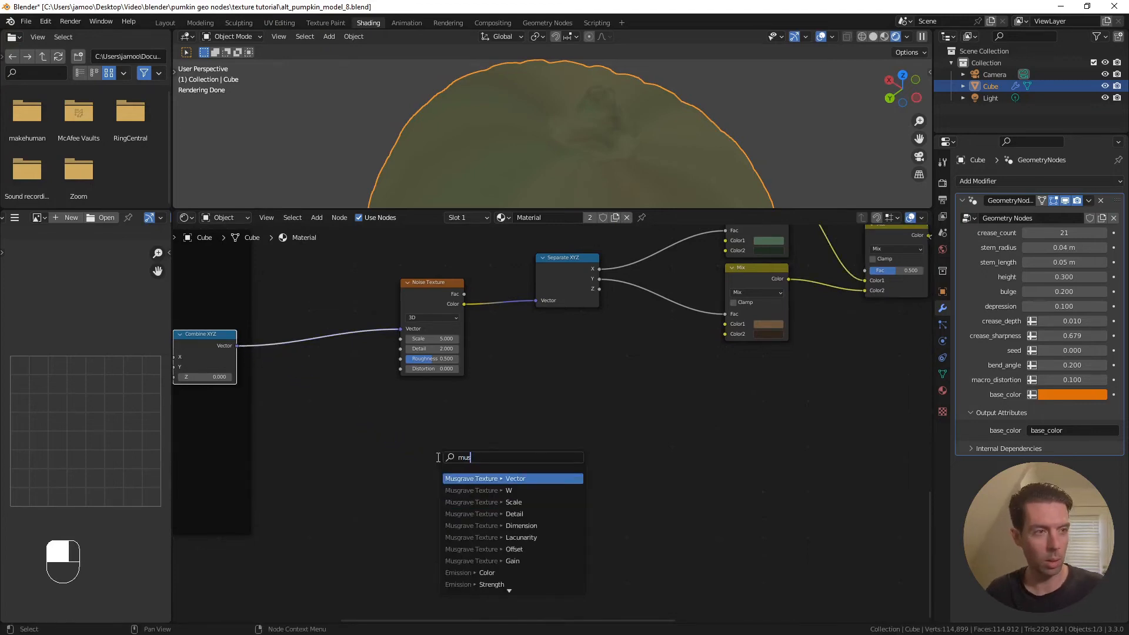
key("Return")
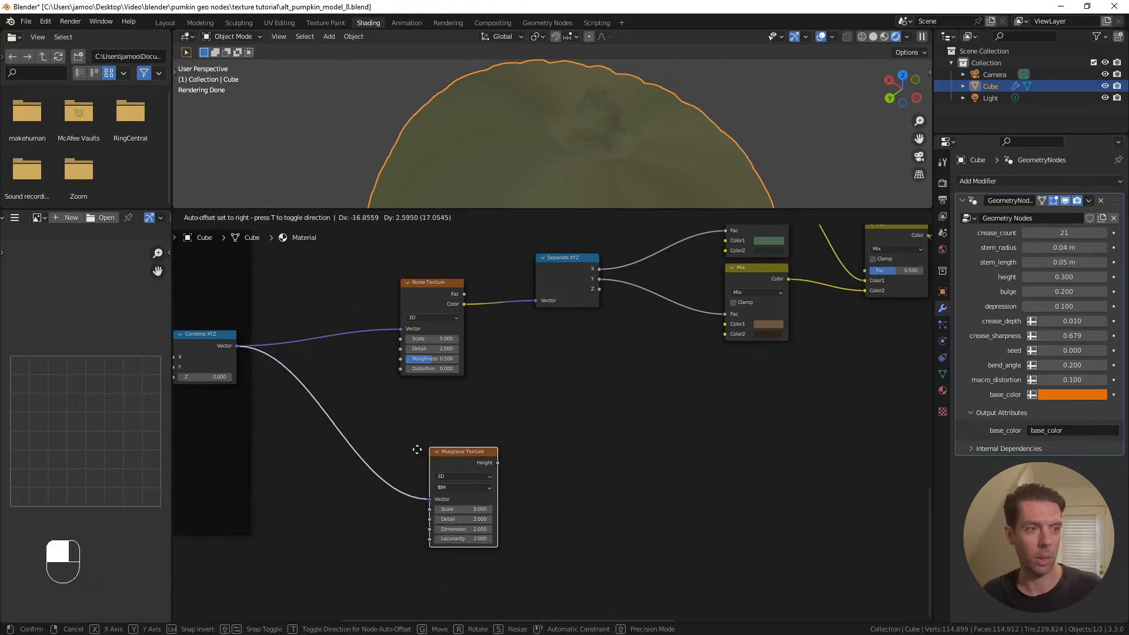
left_click(394, 430)
Connect the Musgrave Texture's Height output to the Fac input of the Mix node combining the green and brown
scroll(459, 454, "up", 1)
middle_click_drag(486, 460, 555, 444, "shift")
scroll(620, 427, "up", 3)
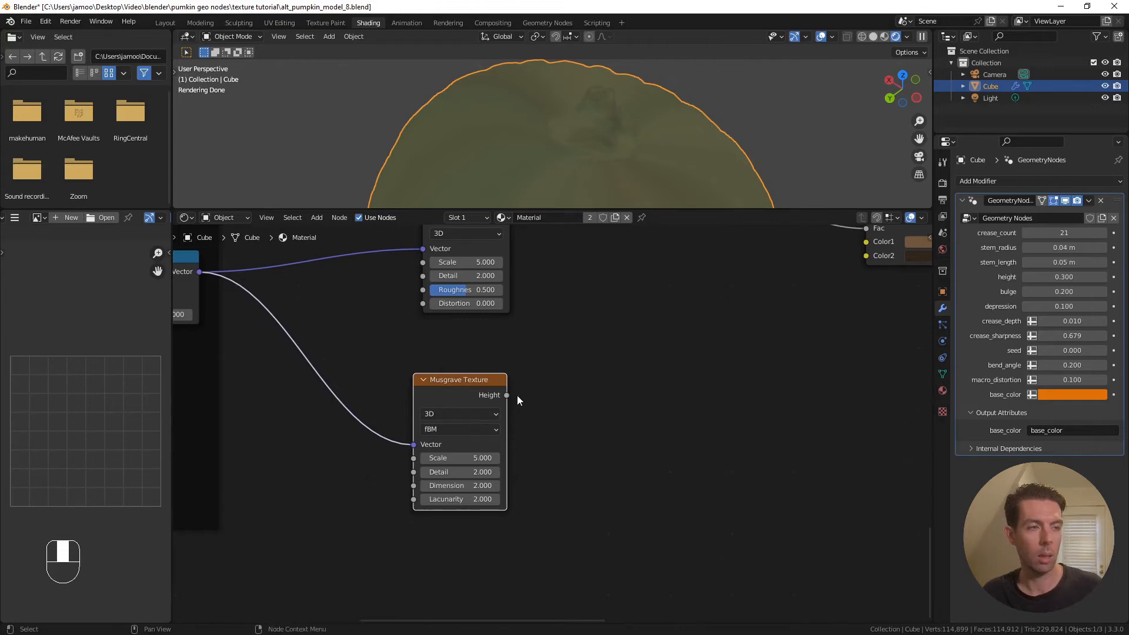
scroll(512, 396, "down", 3)
middle_click_drag(498, 402, 393, 458)
left_click_drag(410, 454, 849, 274)
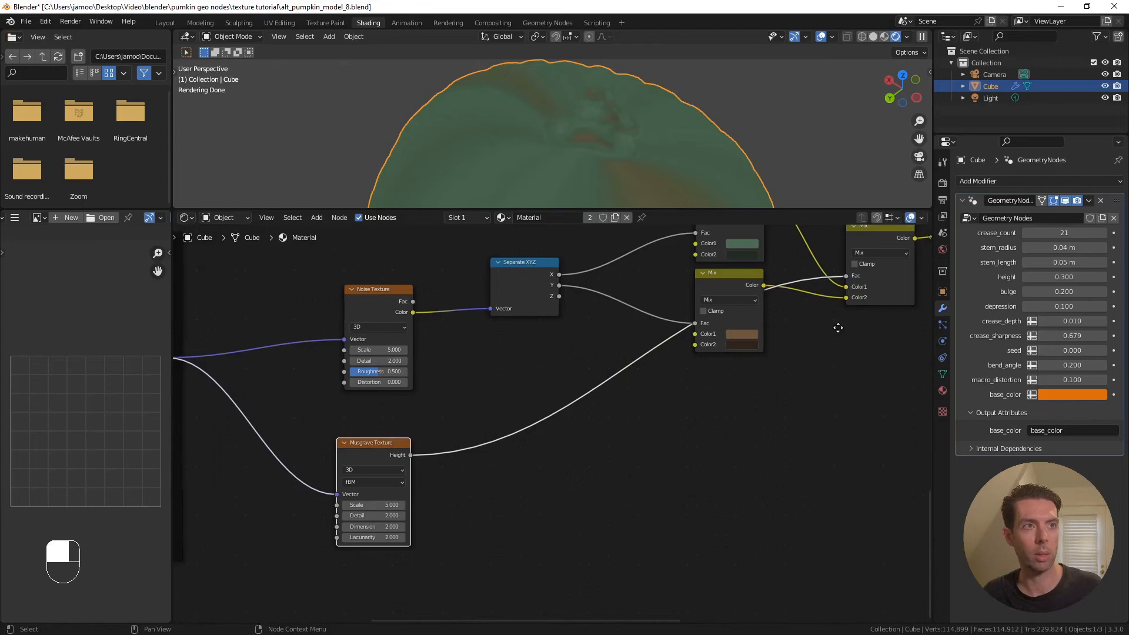
Set the Musgrave Texture's Scale to 20
middle_click_drag(844, 323, 749, 389)
scroll(797, 338, "up", 3)
middle_click_drag(634, 450, 877, 372)
middle_click_drag(334, 498, 431, 445)
scroll(665, 492, "up", 2)
middle_click_drag(668, 493, 636, 463)
left_click(512, 461)
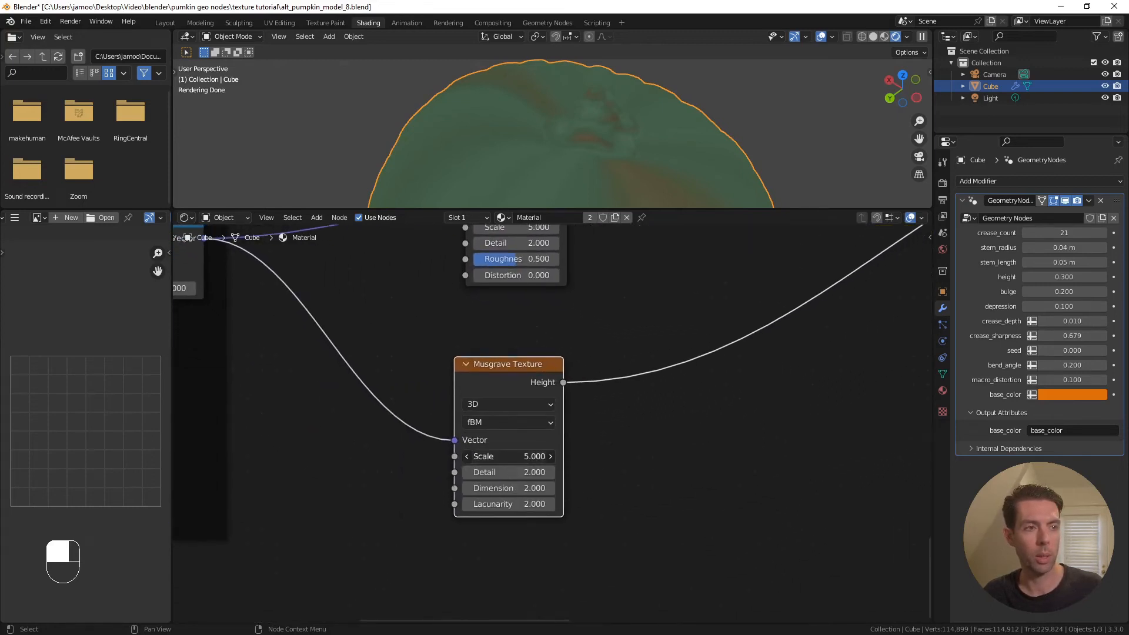
left_click_drag(512, 461, 594, 461)
double_click(502, 461)
type("20")
key("Return")
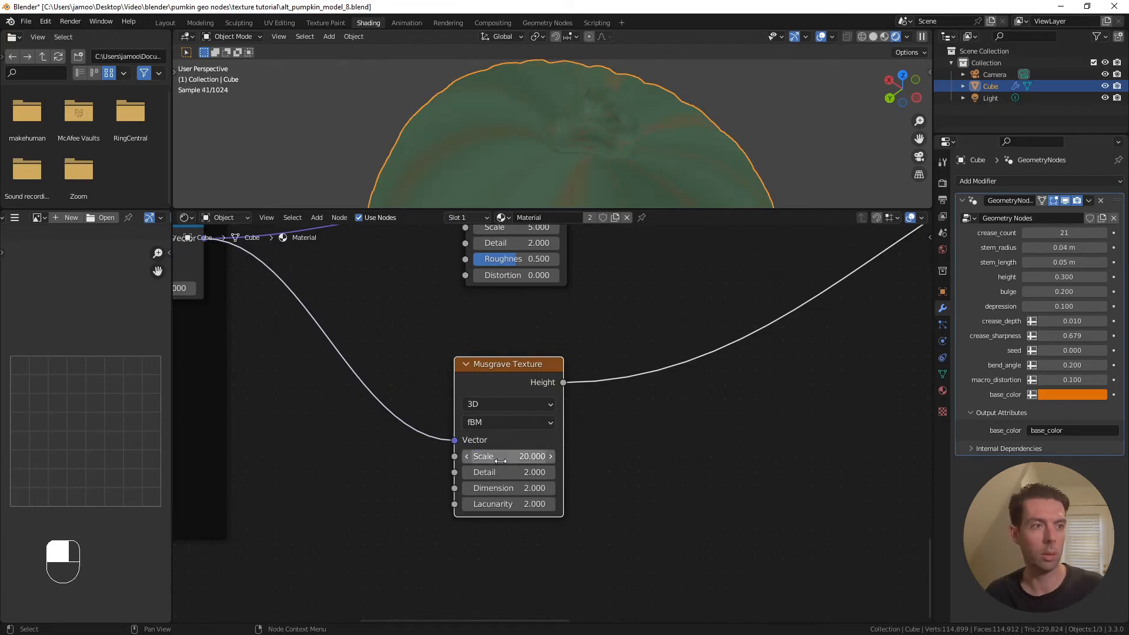
Set the Musgrave Texture's Detail to 8 and its Dimension to 0.5
double_click(502, 468)
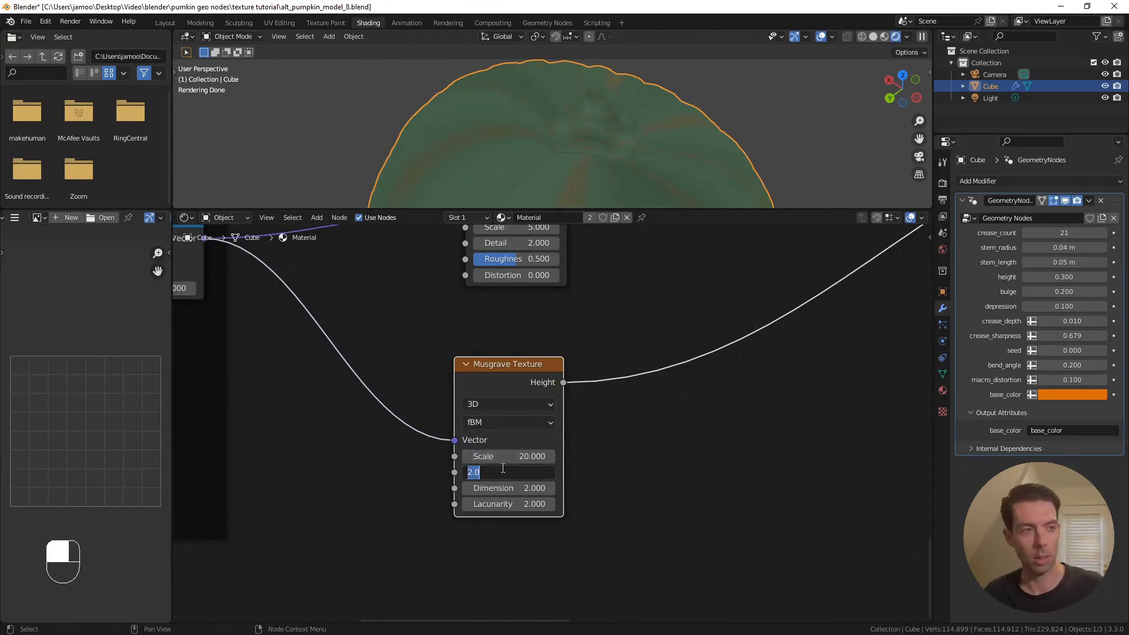
type("8")
key("Return")
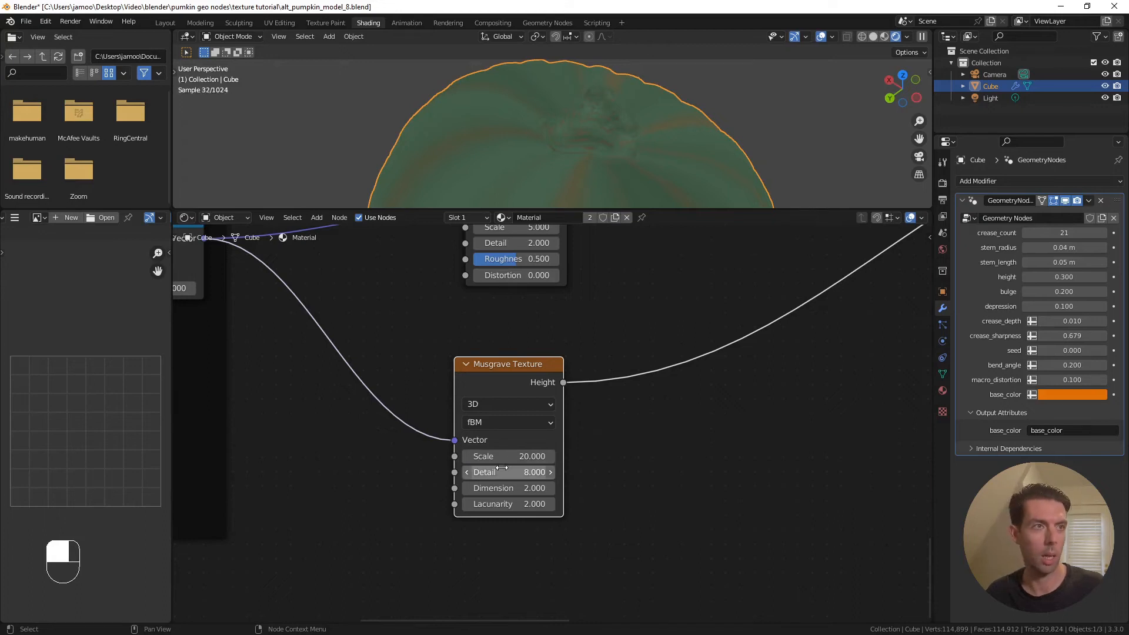
scroll(632, 154, "up", 5)
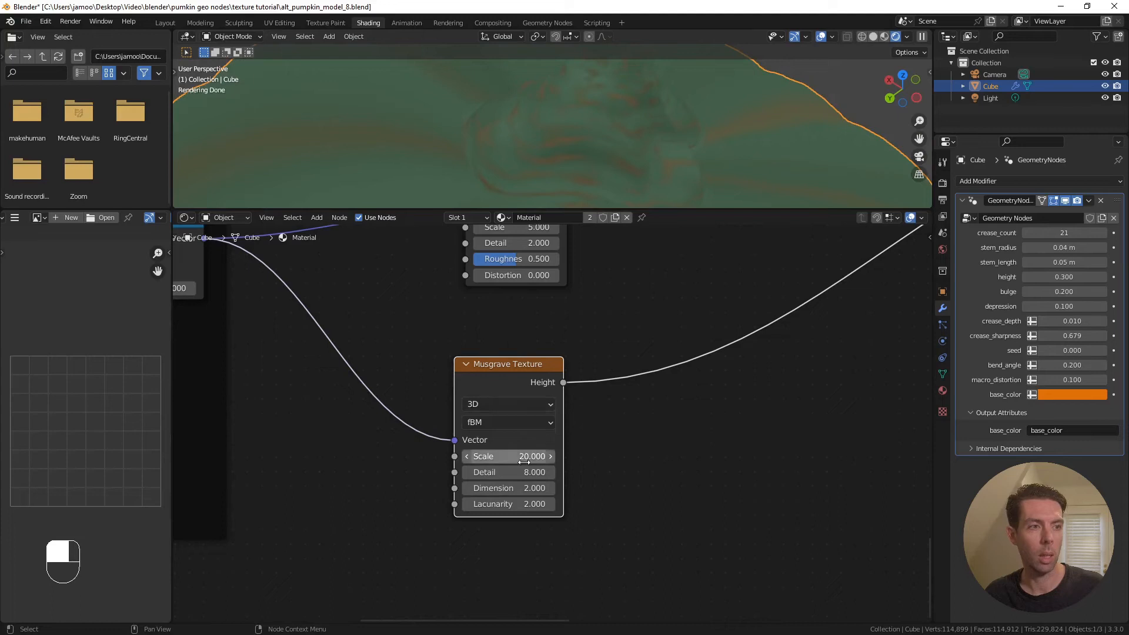
double_click(519, 487)
type(".5")
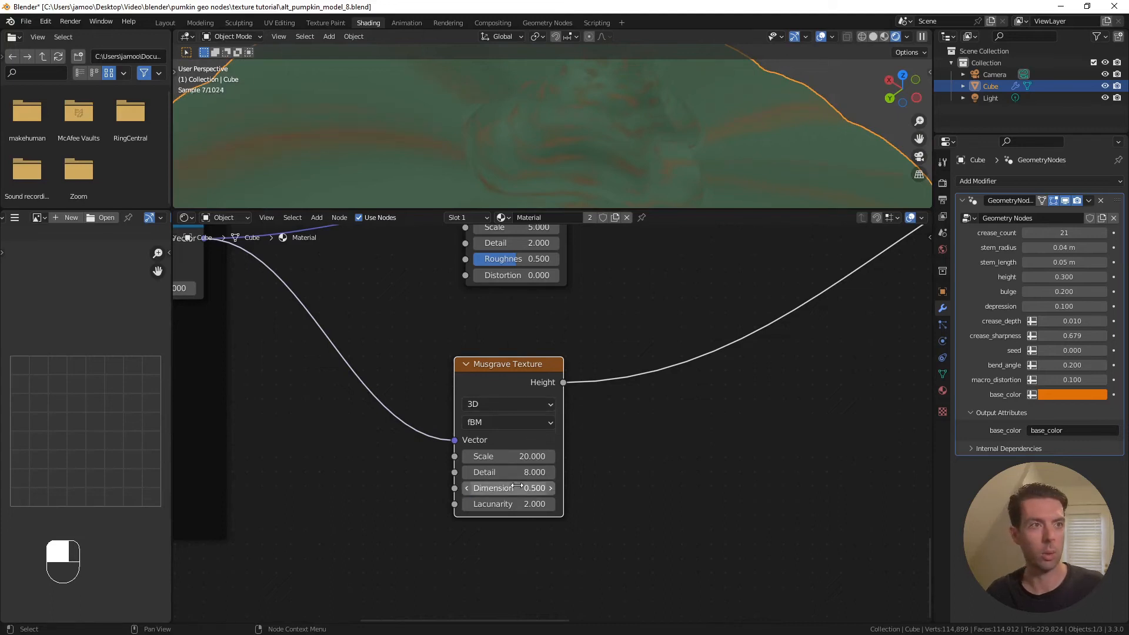
key("Return")
Insert a Vector Math node set to Multiply between Combine XYZ and the Musgrave Texture
scroll(606, 129, "down", 2)
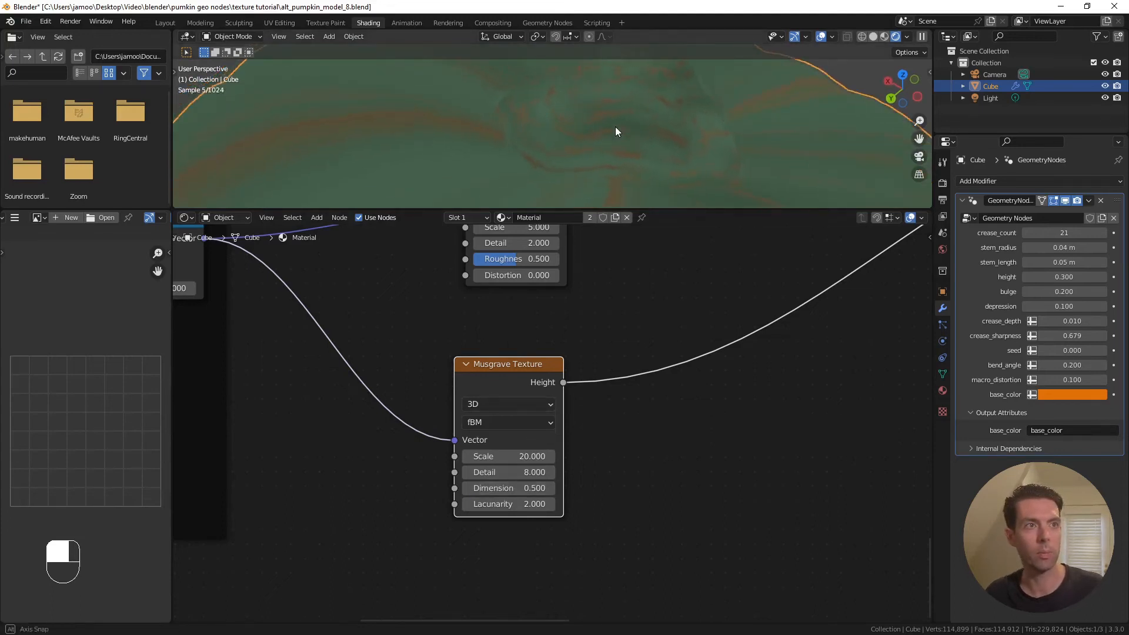
scroll(593, 461, "down", 2)
scroll(552, 411, "up", 1)
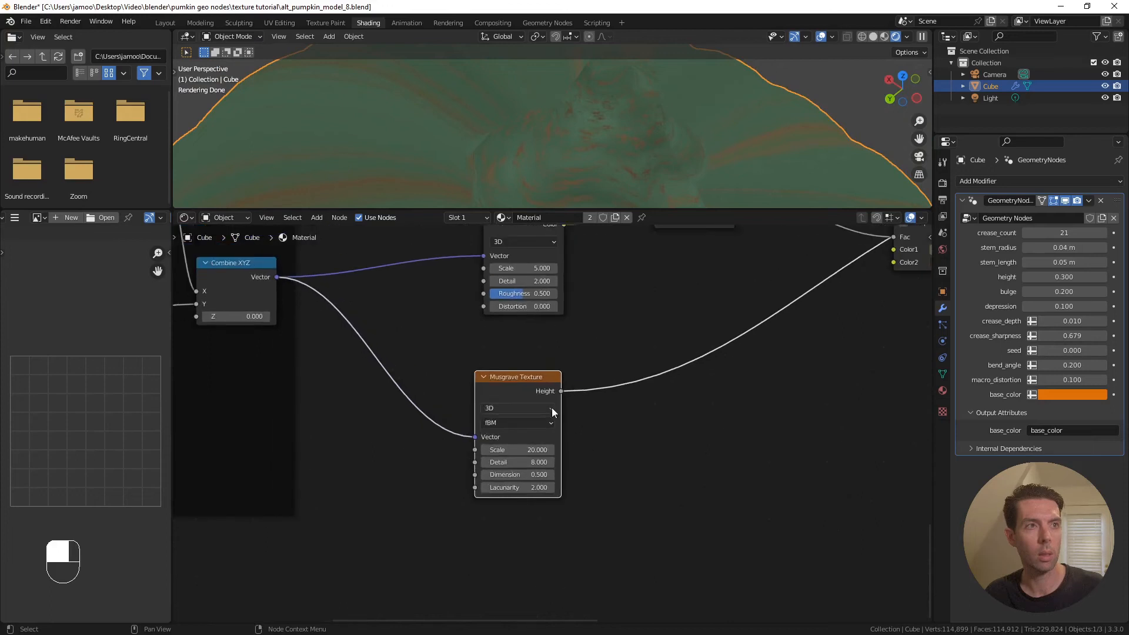
scroll(637, 153, "down", 2)
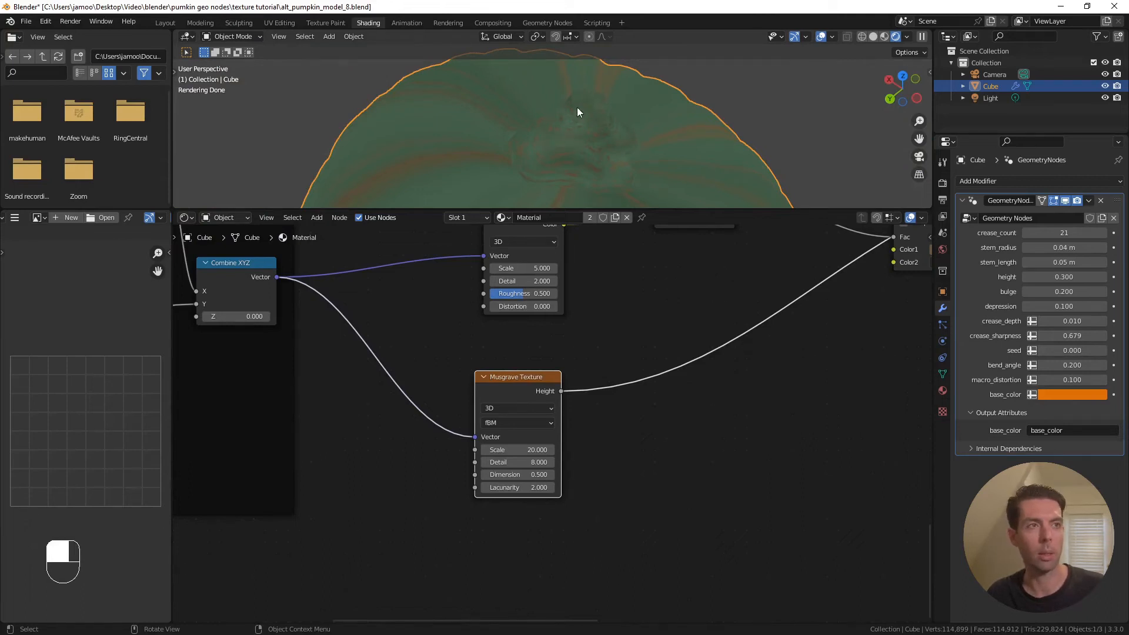
middle_click_drag(374, 394, 406, 390)
left_click(371, 391)
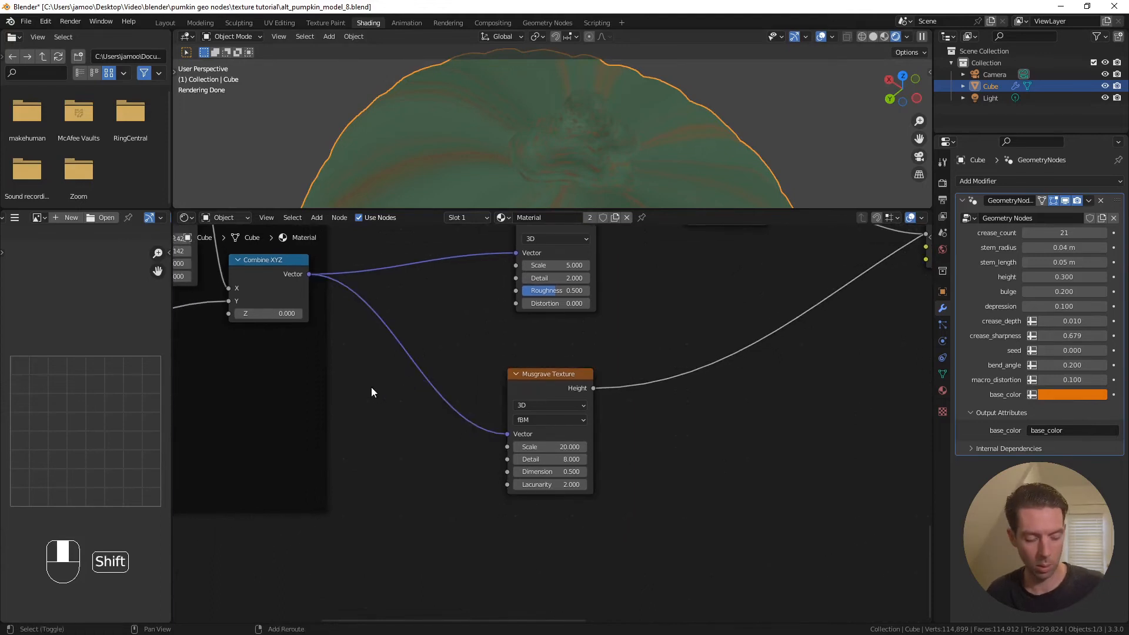
key("shift+a")
type("svec")
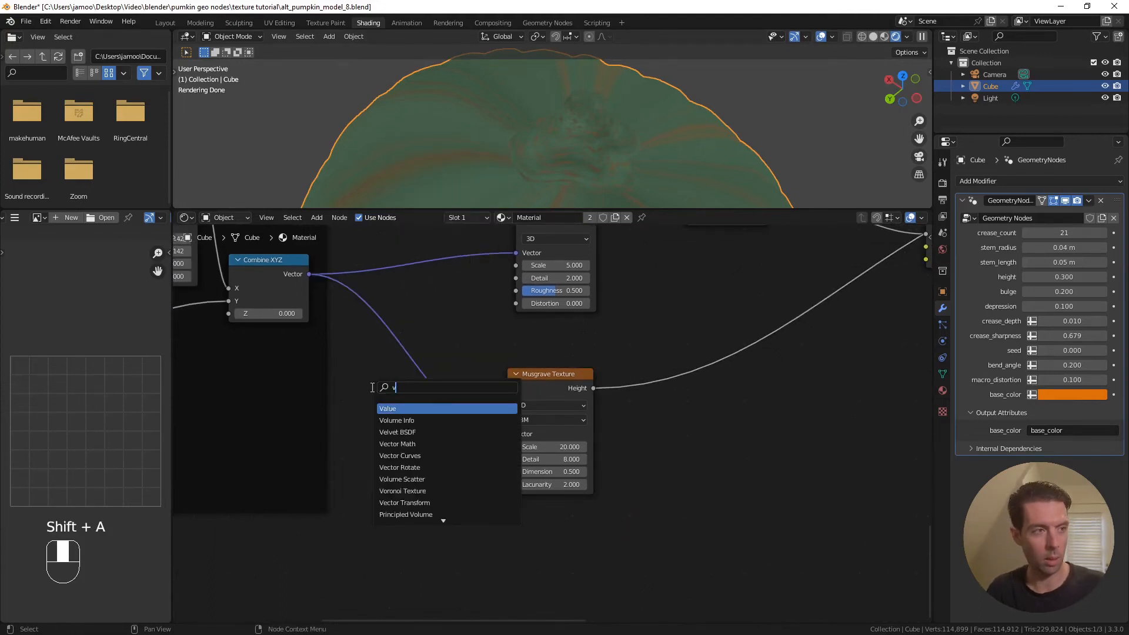
key("Return")
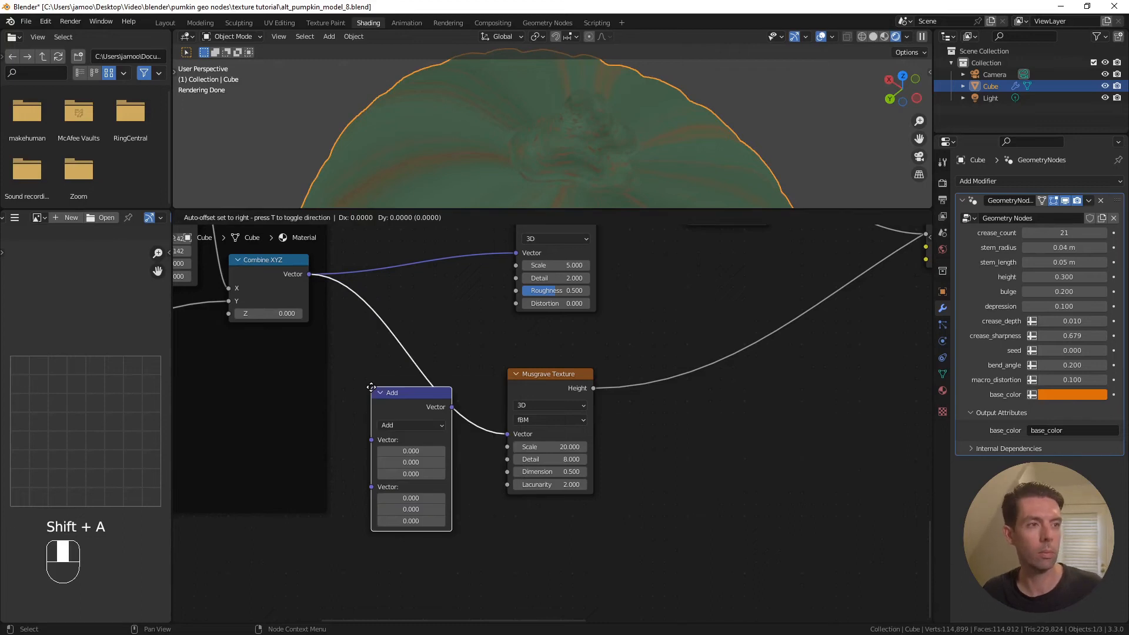
left_click(381, 362)
left_click(432, 404)
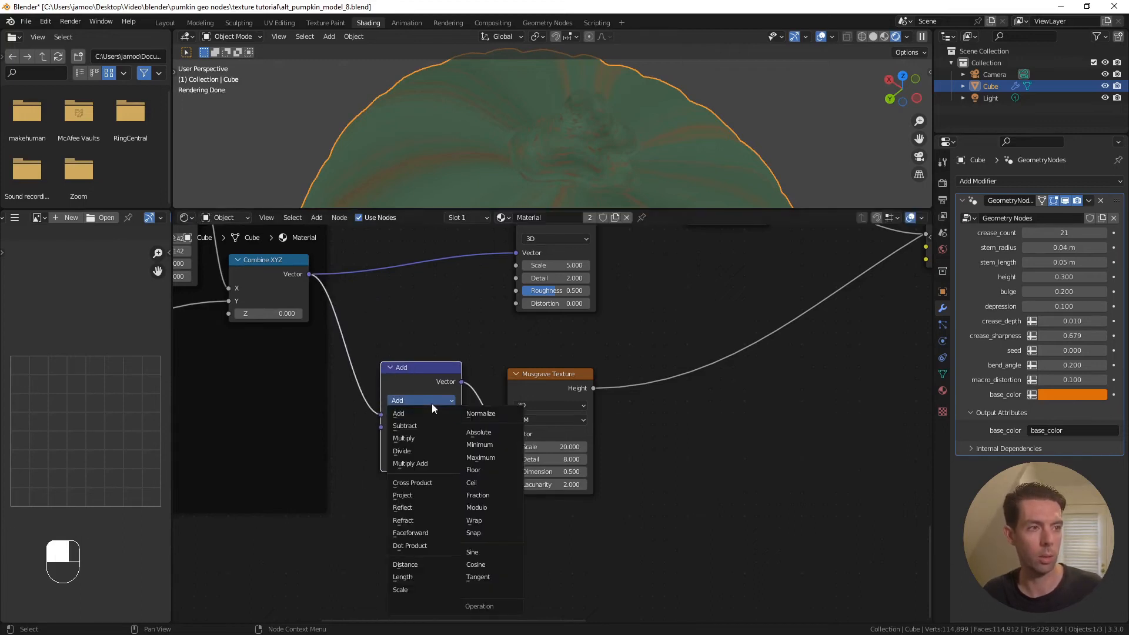
left_click(429, 436)
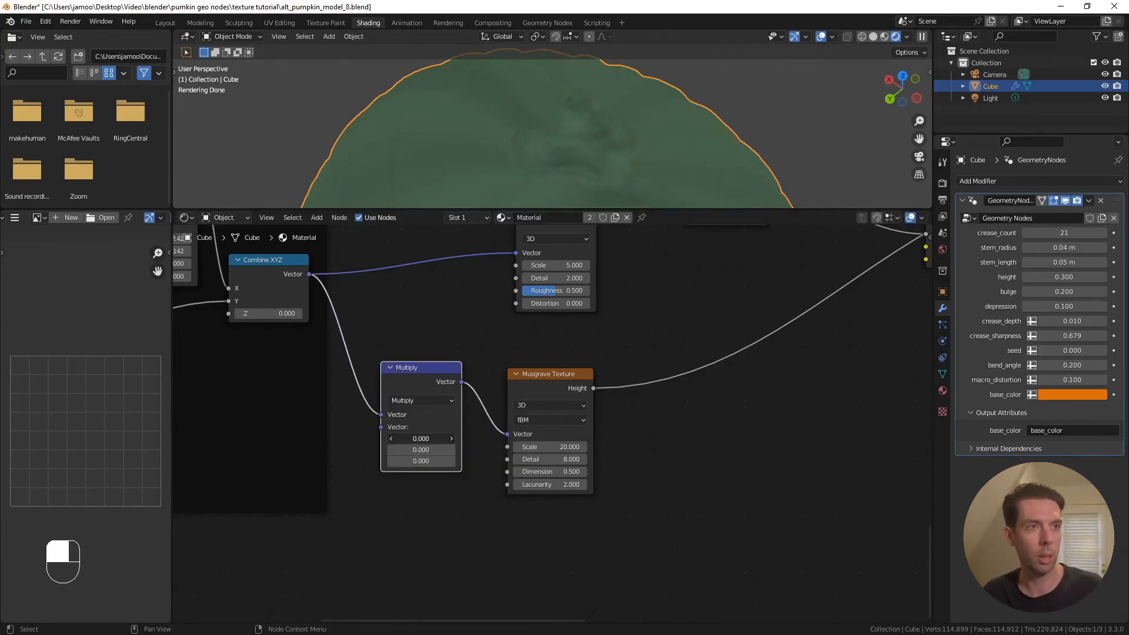
Set the X and Y factors of the Multiply node before the Musgrave Texture to 1
left_click_drag(417, 438, 417, 450)
type("1")
key("Return")
Raise the Multiply node's X factor to 2 to scale the Musgrave pattern along X
scroll(428, 503, "up", 2)
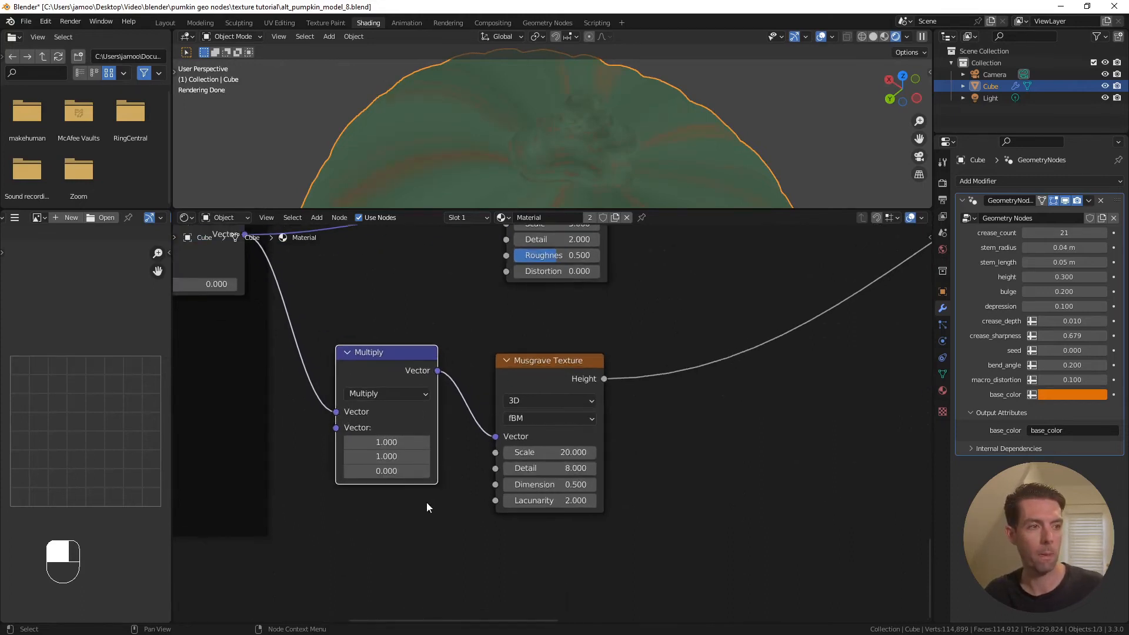
left_click_drag(369, 441, 504, 442, "shift")
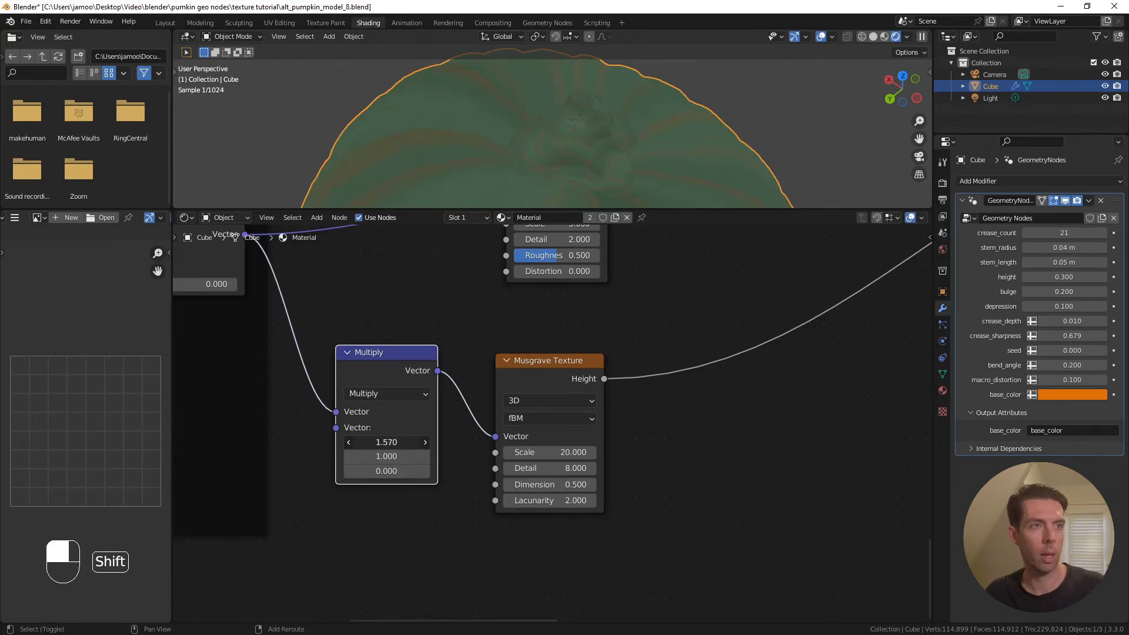
left_click(374, 441)
type("2")
key("Return")
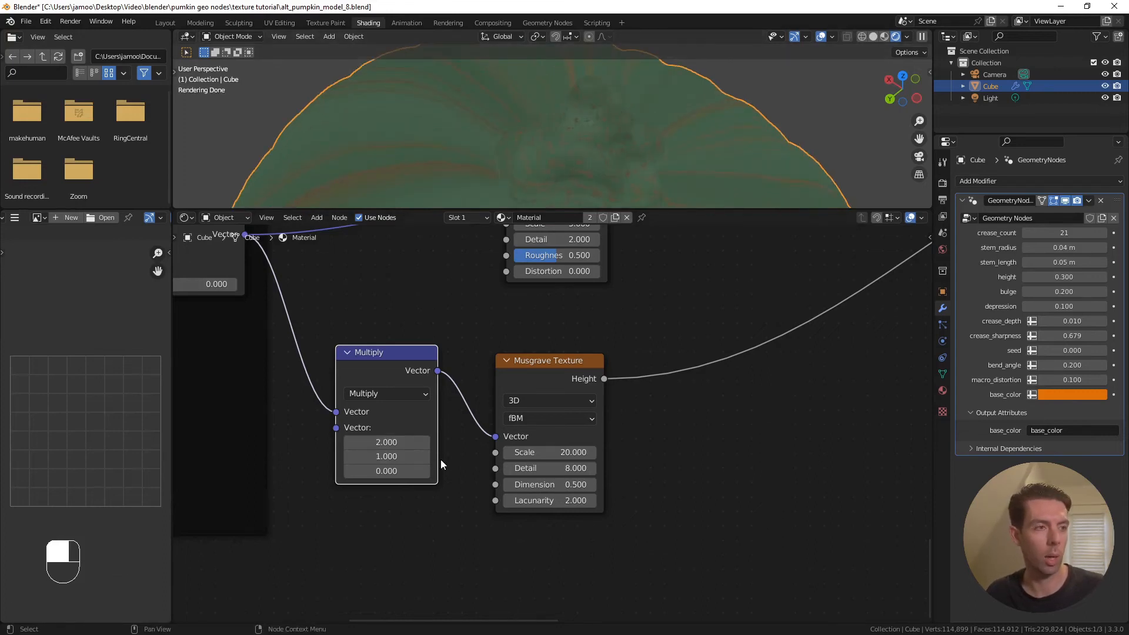
Try a Y factor of 2 on the Multiply node before the Musgrave Texture
left_click_drag(412, 457, 373, 457, "shift")
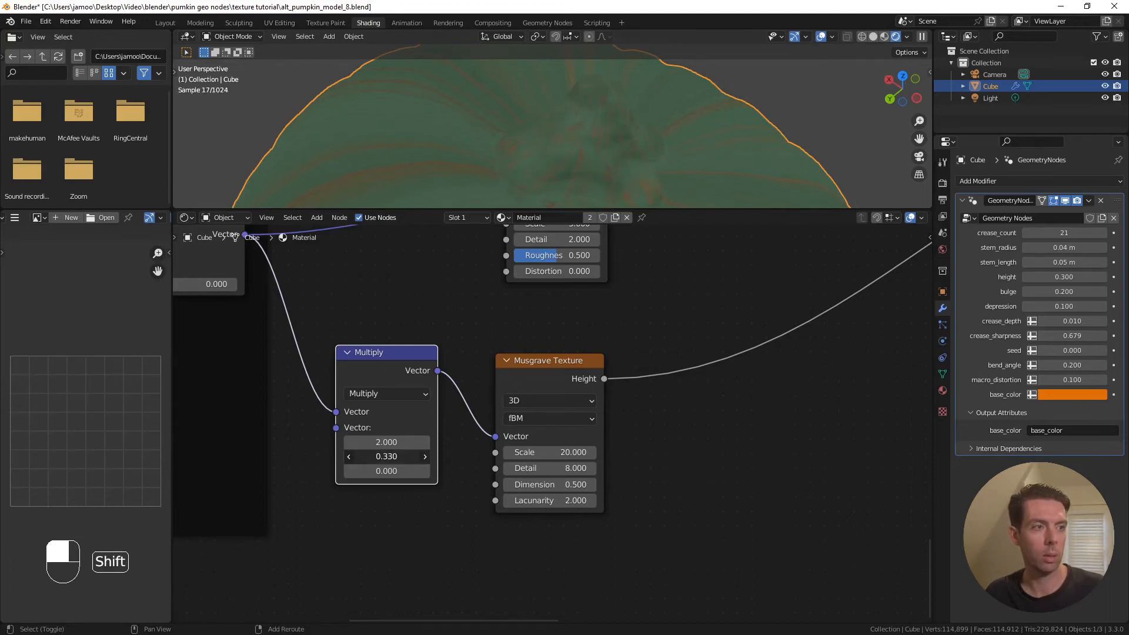
left_click(423, 458)
type("2")
key("Return")
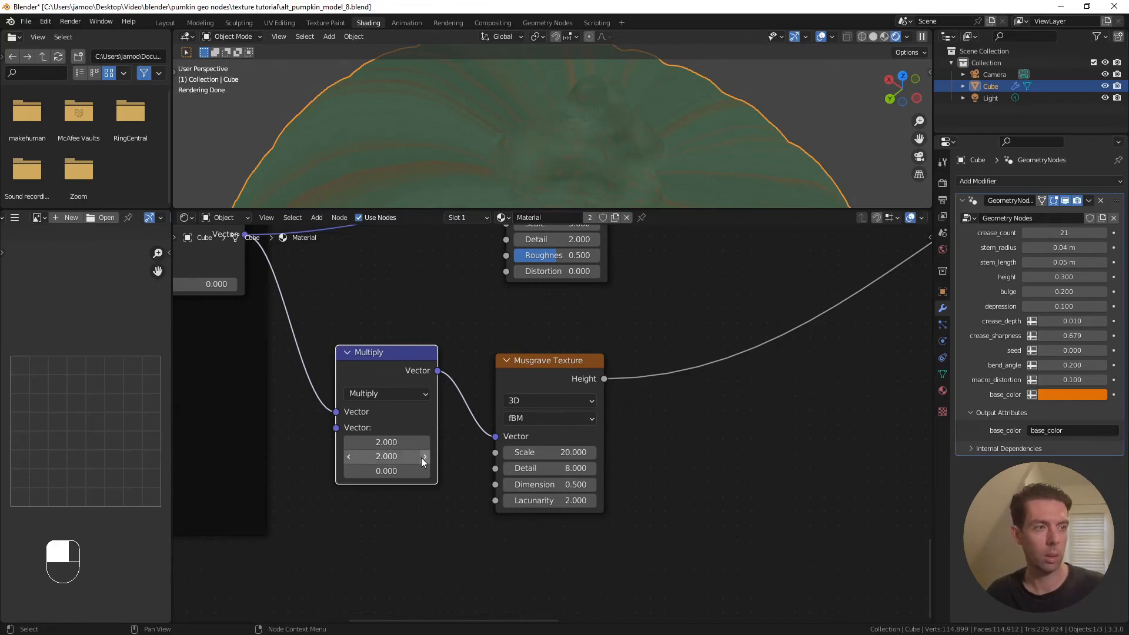
Set the Y factor of the Multiply node before the Musgrave Texture to 0.2
left_click(422, 462)
type("0.2")
key("Return")
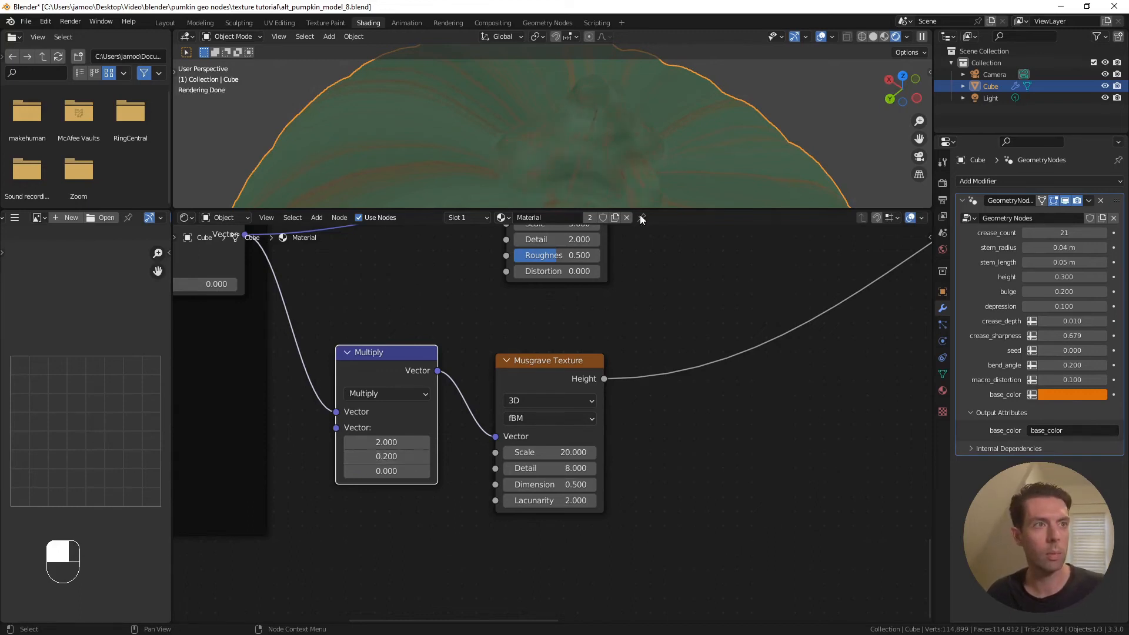
mouse_move(670, 118)
middle_mouse_down()
mouse_move(674, 107)
mouse_move(668, 136)
middle_mouse_up()
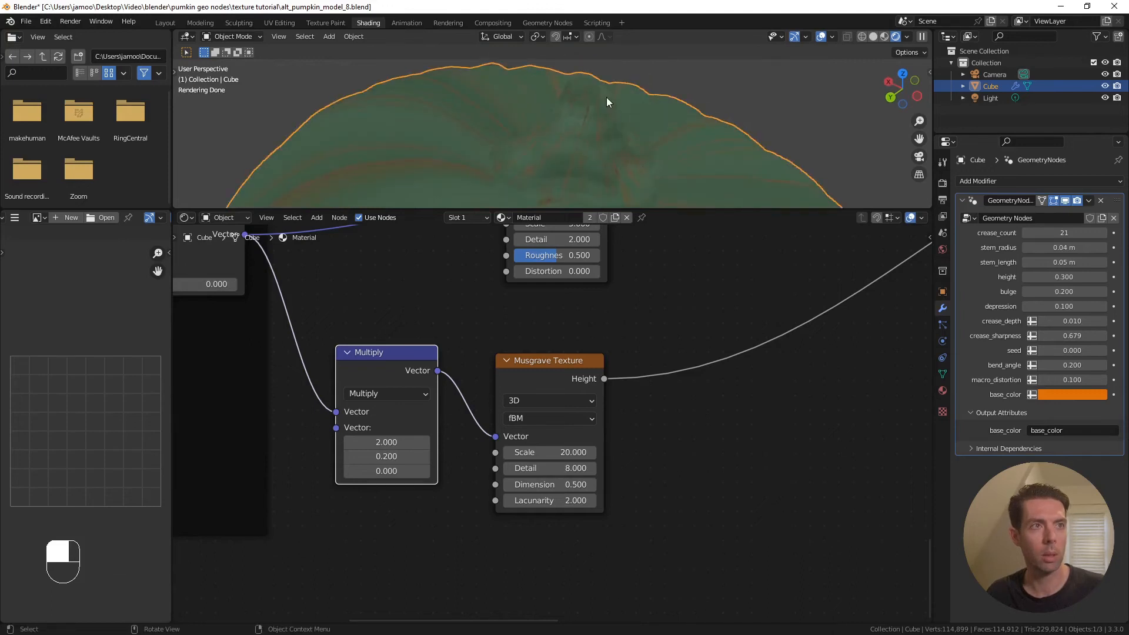
Connect the Color output of the stem's final Mix node to the Base Color of the stem's Principled BSDF
scroll(682, 331, "down", 1)
middle_click_drag(704, 330, 507, 390, "shift")
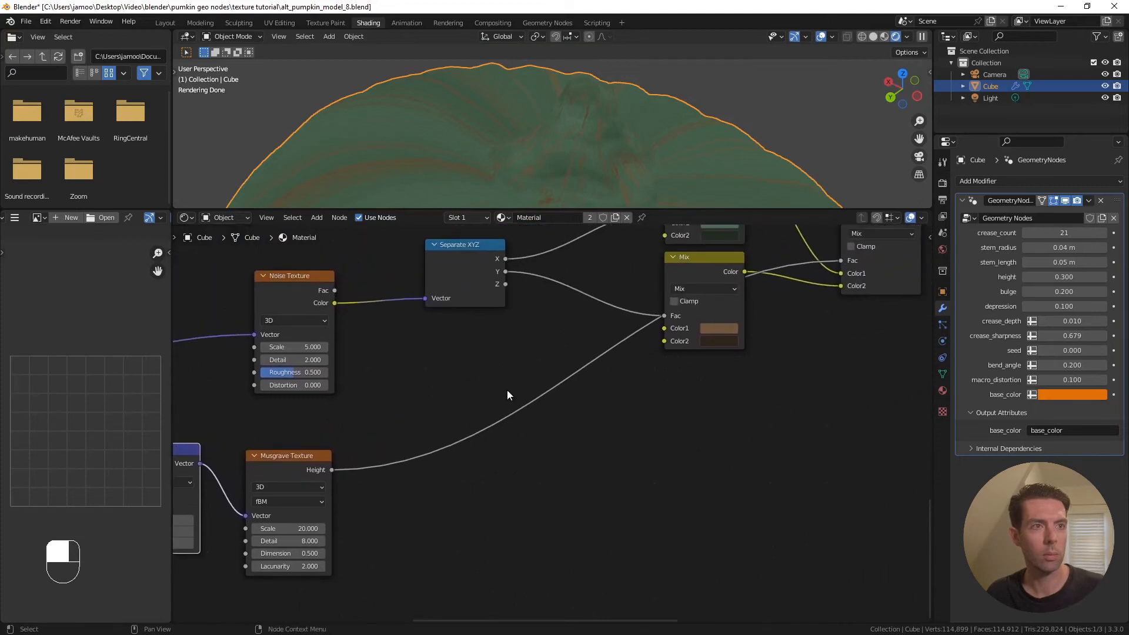
scroll(644, 396, "down", 4)
left_click_drag(593, 323, 769, 340)
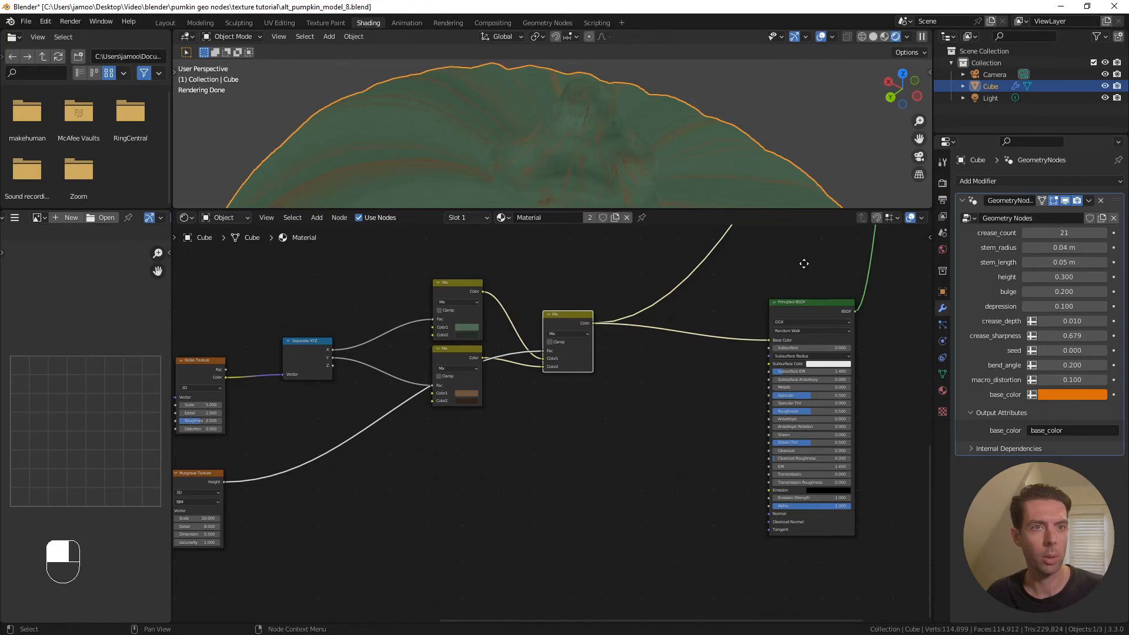
Route the Mix Shader back to the Material Output to preview the full pumpkin material, and frame the stem
middle_click_drag(804, 263, 579, 420)
scroll(713, 354, "down", 3)
middle_click_drag(764, 342, 721, 568)
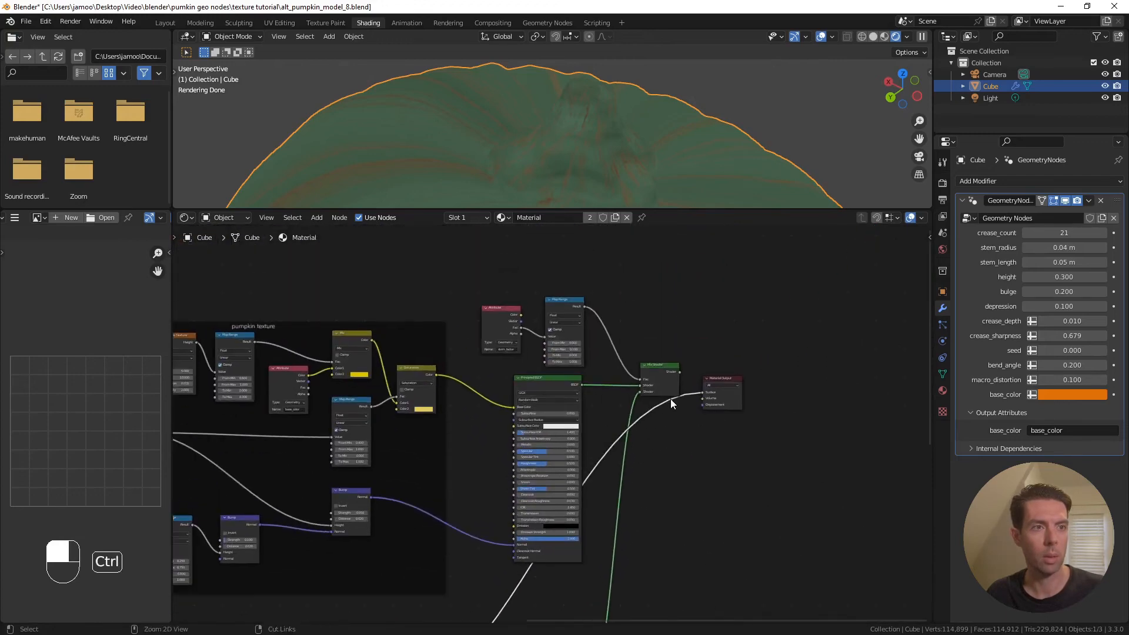
left_click(663, 366, "ctrl+shift")
middle_click_drag(578, 150, 616, 139, "shift")
scroll(623, 157, "up", 1)
scroll(615, 136, "up", 1)
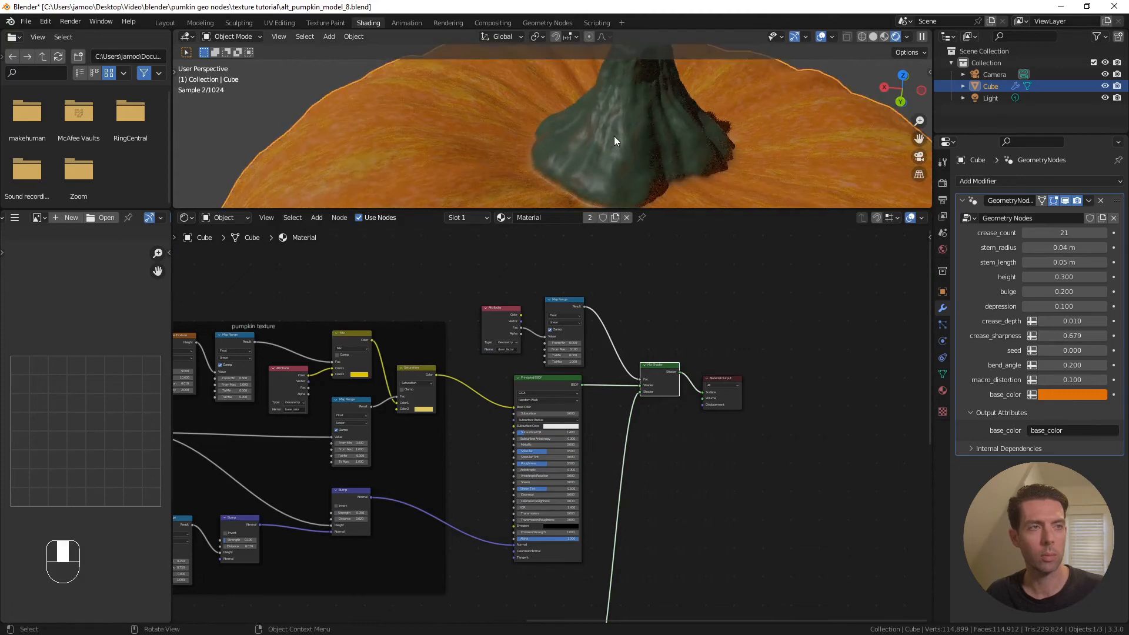
Set the Roughness of the stem's Principled BSDF to 0.7
scroll(588, 499, "down", 2)
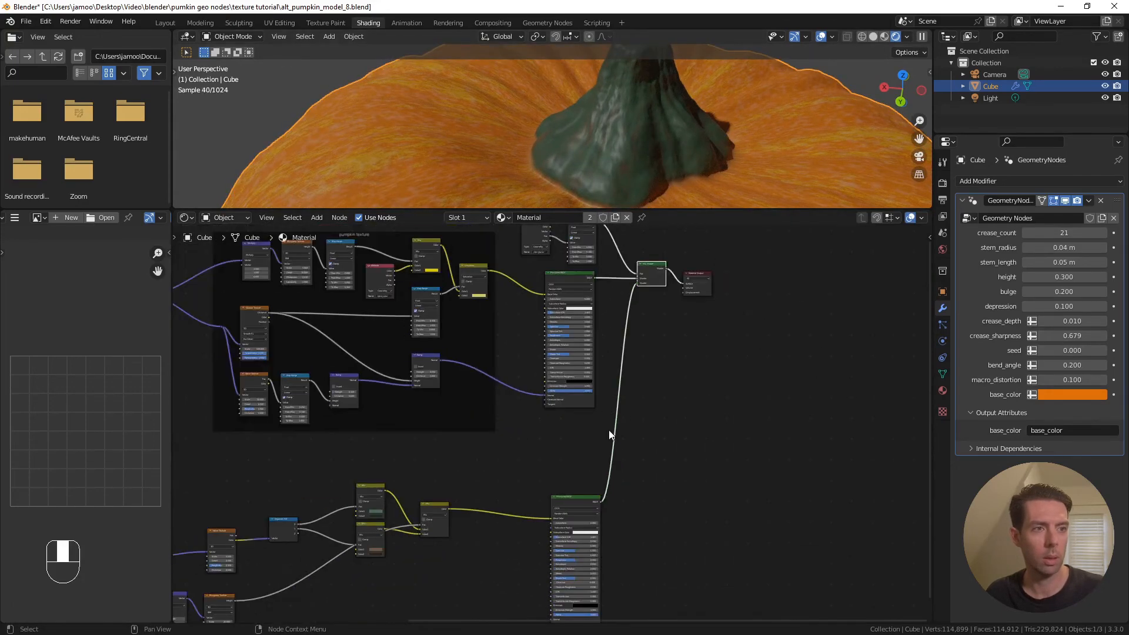
scroll(584, 388, "up", 6)
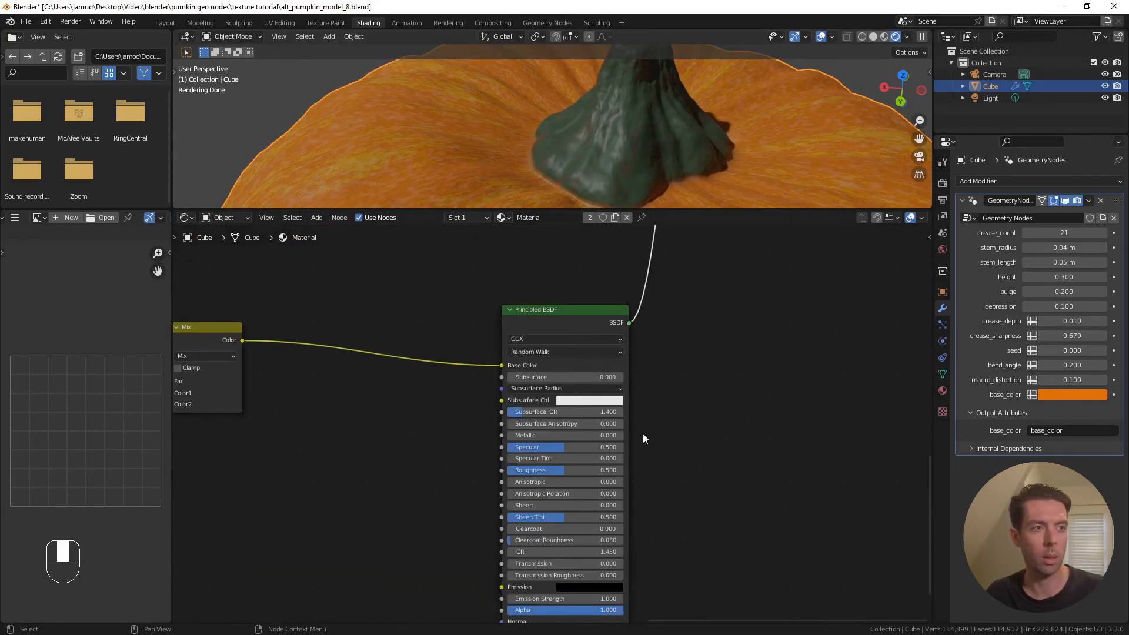
double_click(573, 470)
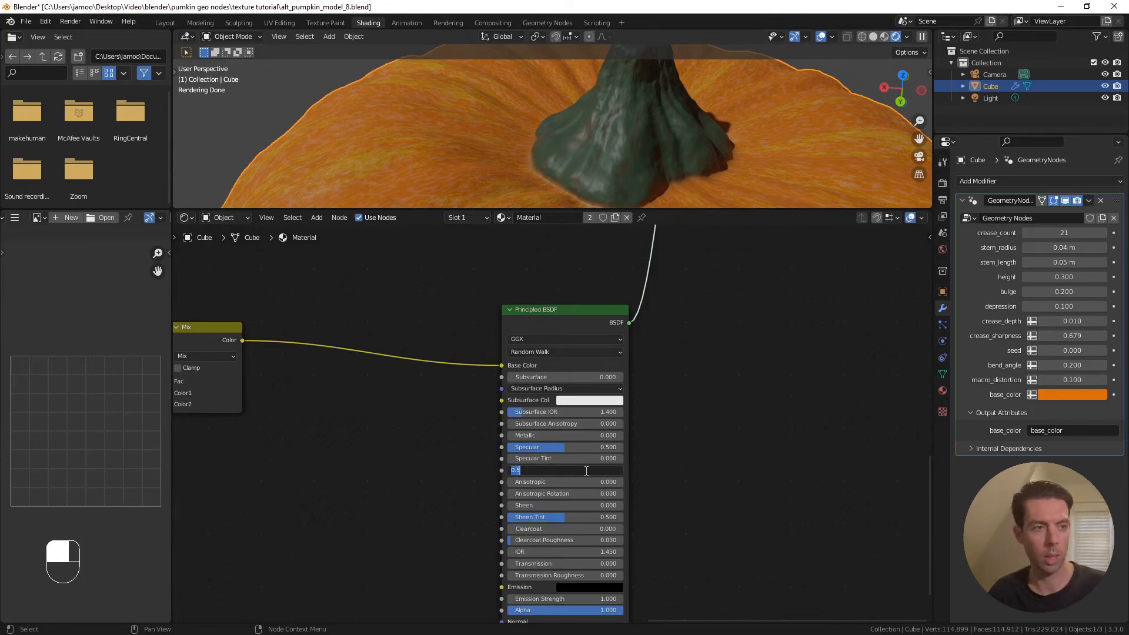
key("Return")
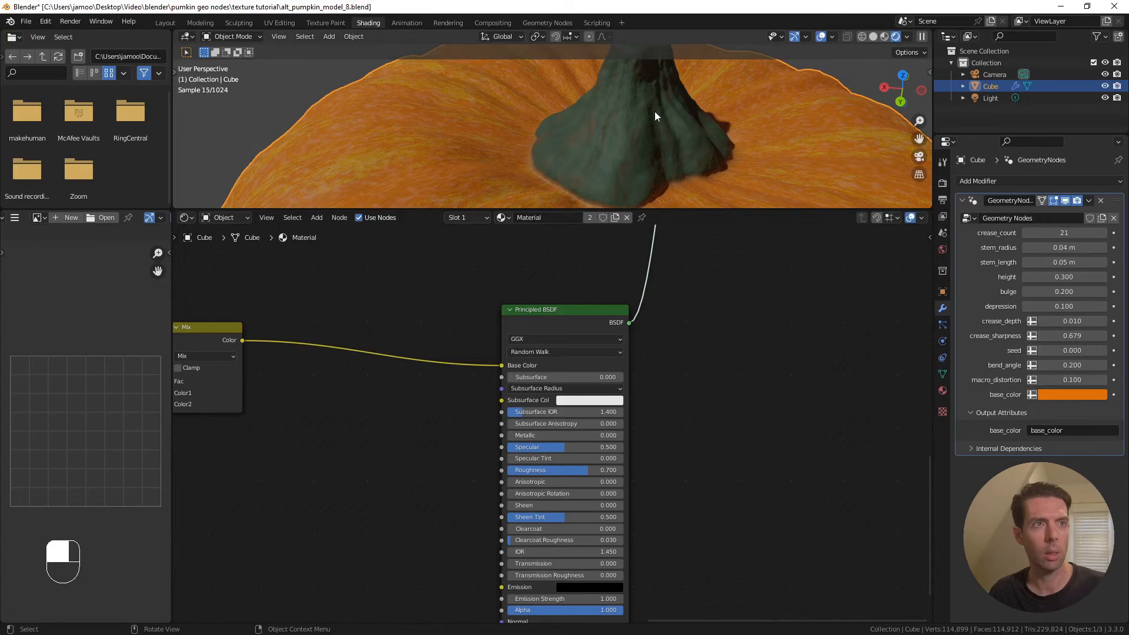
middle_click_drag(652, 142, 717, 141)
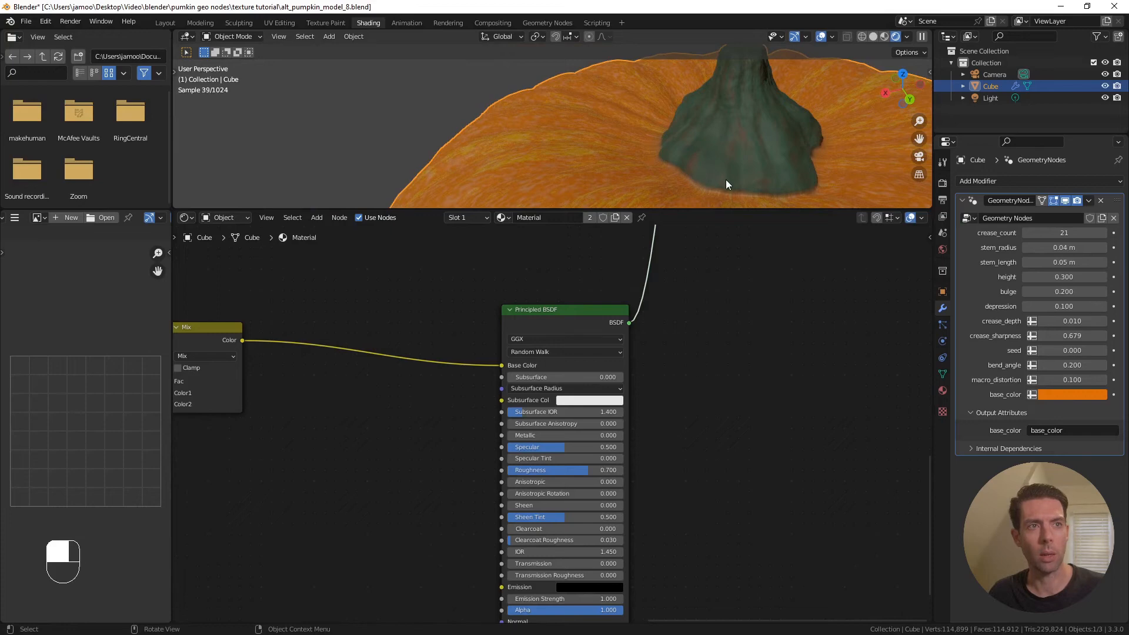
Insert a Map Range node between the Musgrave Texture's Height and the Fac of the stem's final Mix node
scroll(371, 417, "down", 4)
middle_click_drag(370, 417, 578, 392, "shift")
scroll(369, 442, "up", 1)
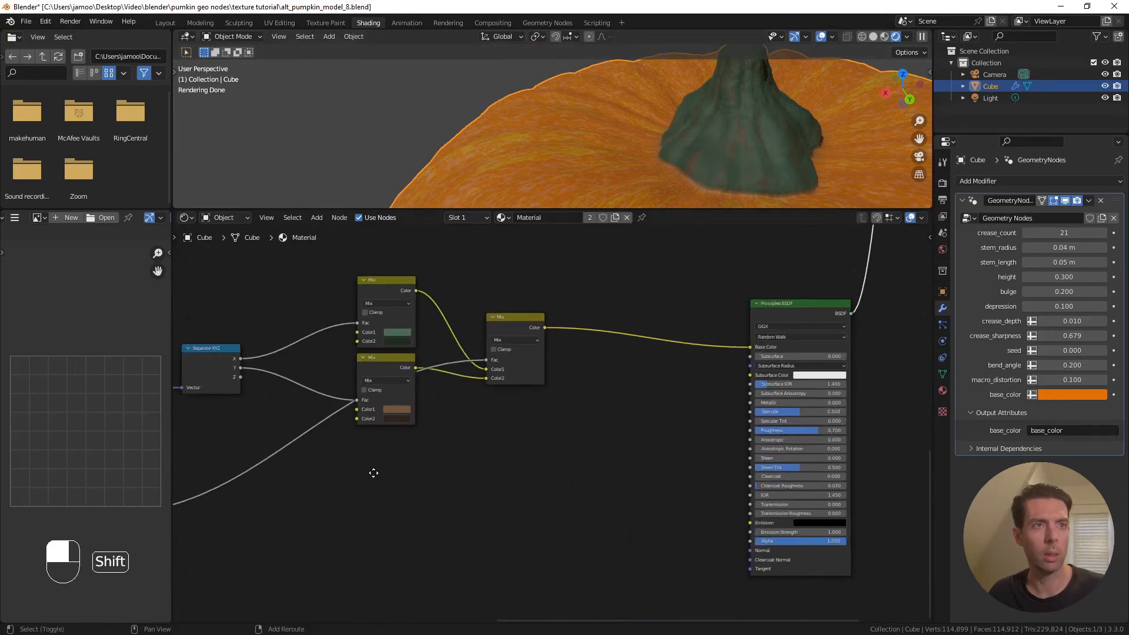
middle_click_drag(333, 480, 576, 427, "shift")
scroll(480, 467, "up", 1)
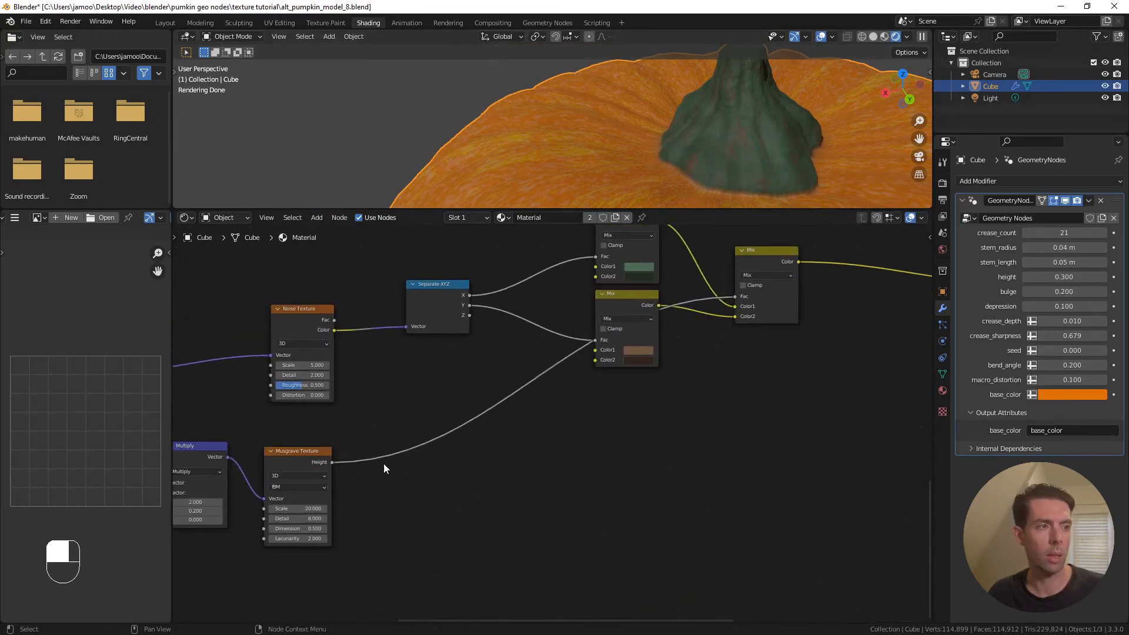
middle_click_drag(404, 432, 443, 430)
scroll(368, 432, "up", 2)
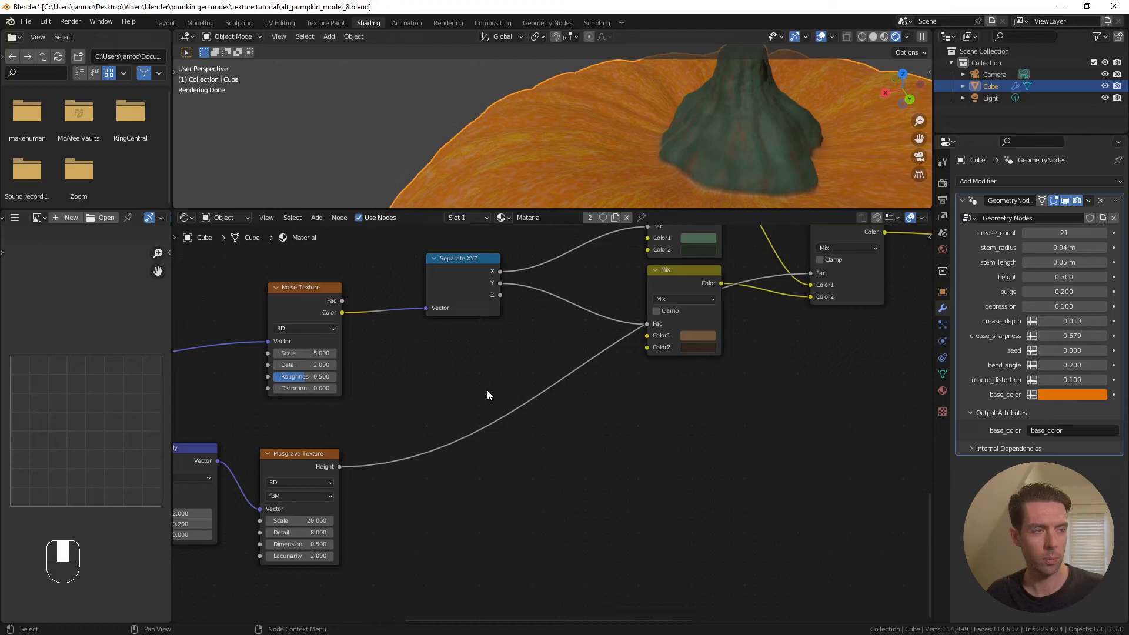
key("shift+a")
mouse_move(487, 389)
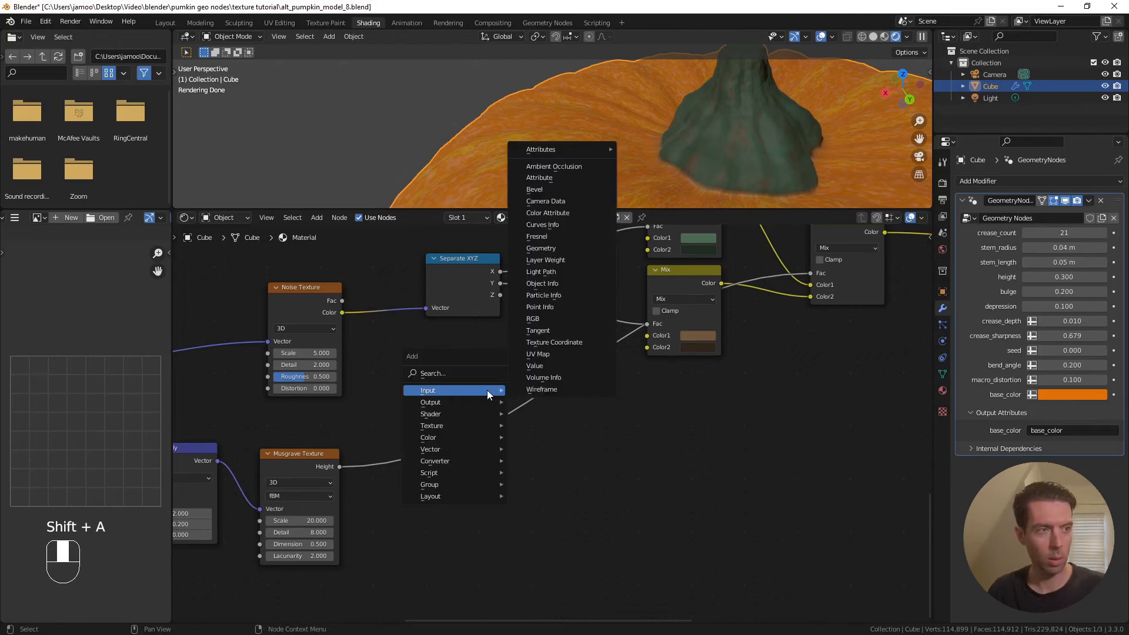
type("map ra")
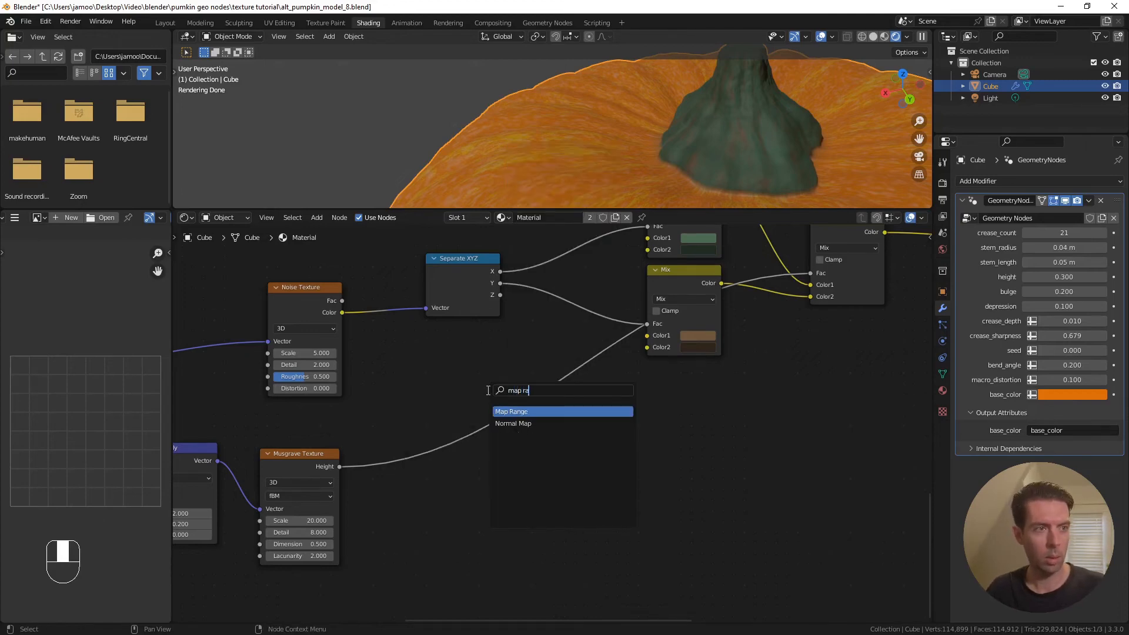
key("Return")
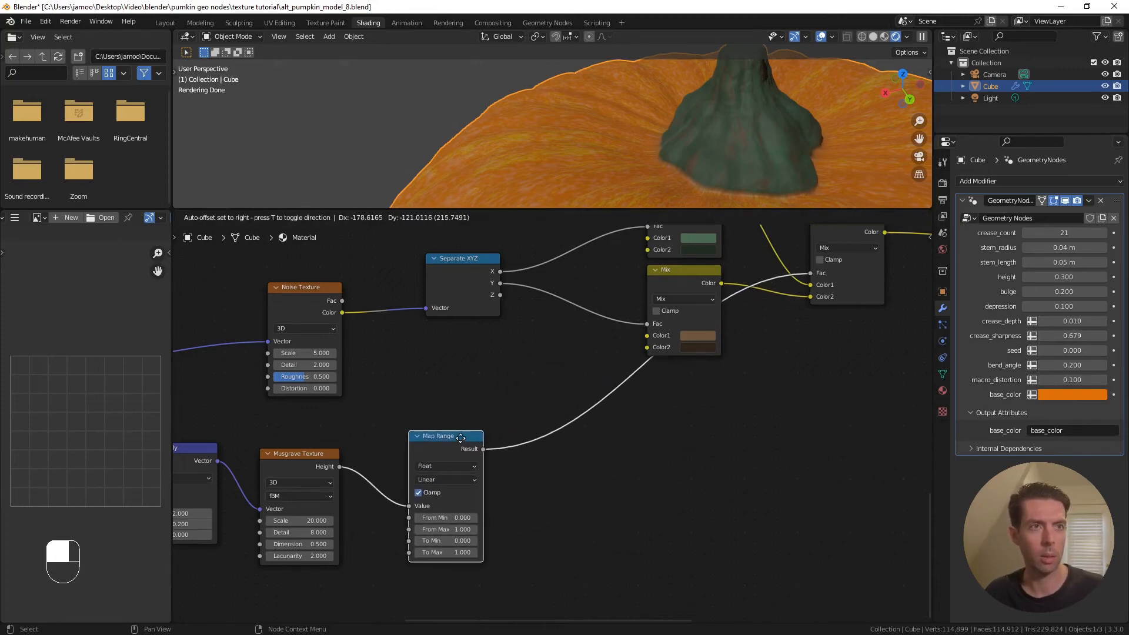
left_click(460, 438)
Try higher and lower From Min values on the Musgrave's Map Range node, then reset From Min to 0
scroll(516, 474, "up", 1)
scroll(545, 445, "up", 1)
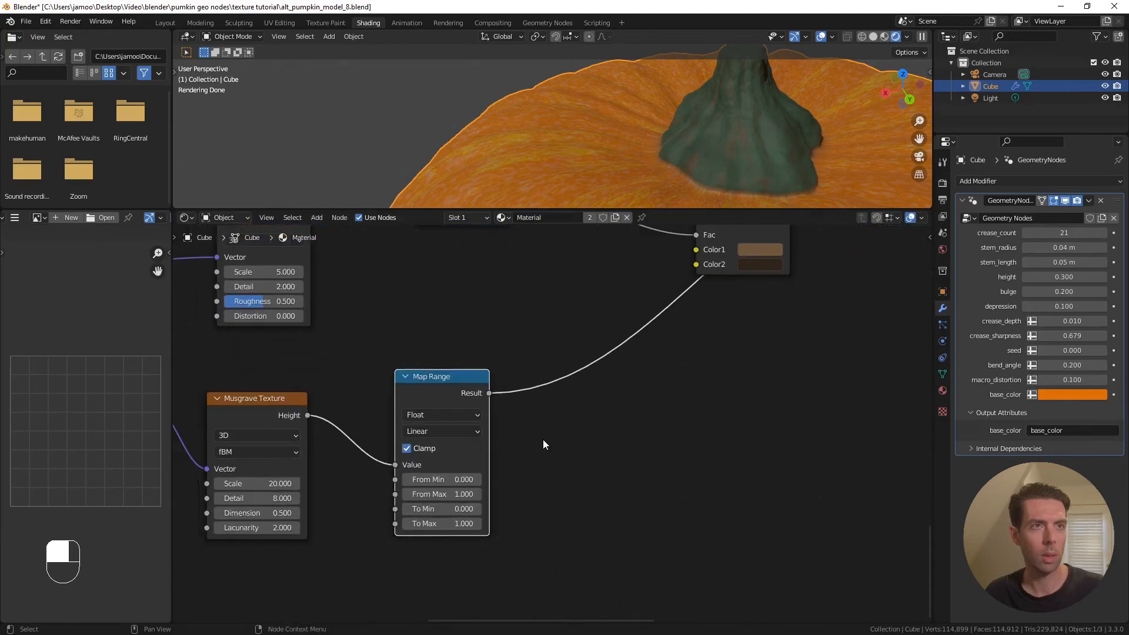
left_click_drag(445, 479, 452, 479, "shift")
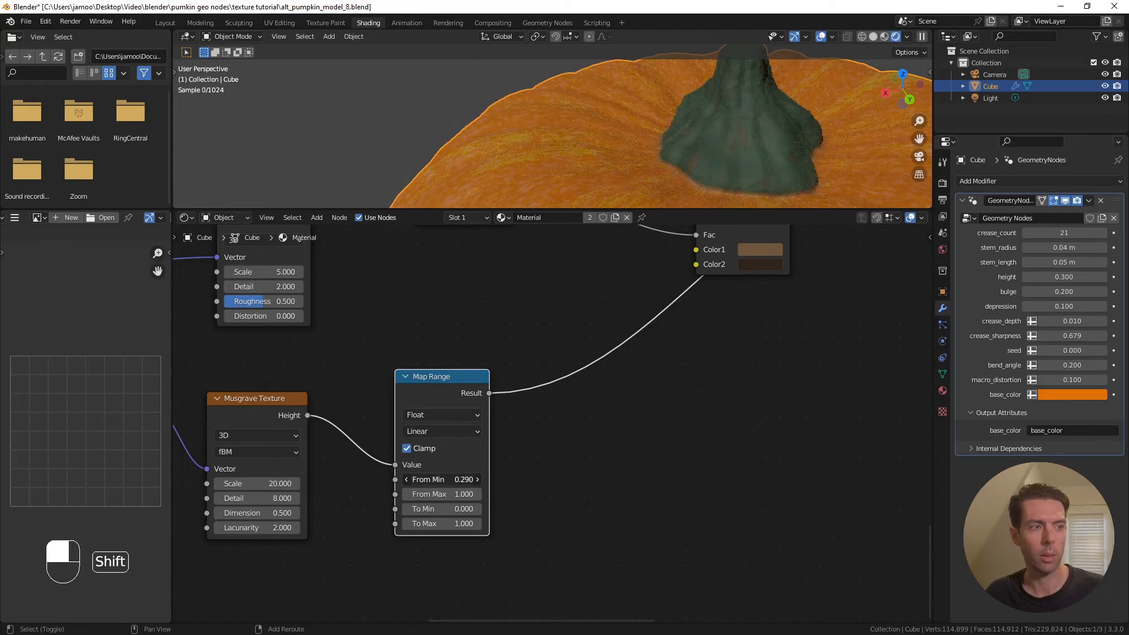
left_click_drag(453, 479, 441, 479, "shift")
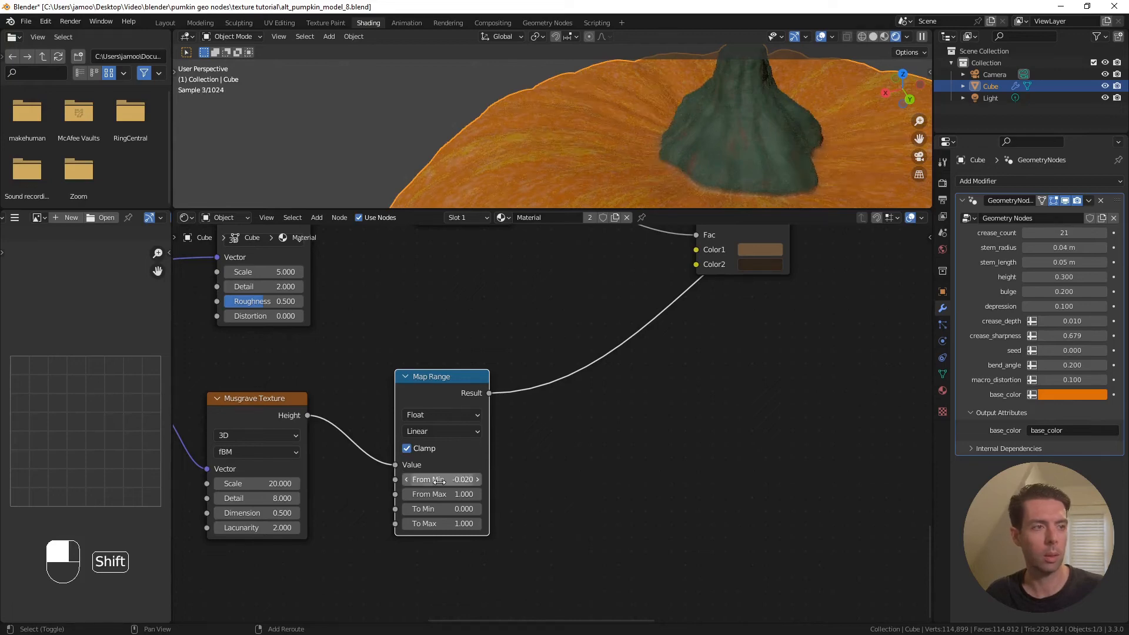
left_click(441, 479)
type("0")
key("Return")
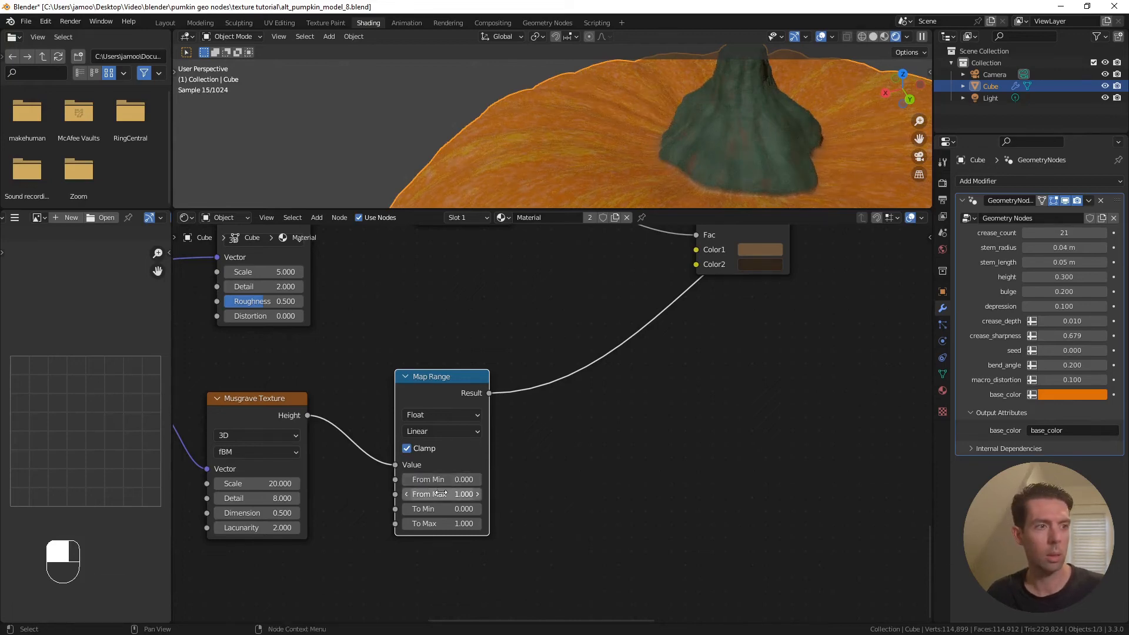
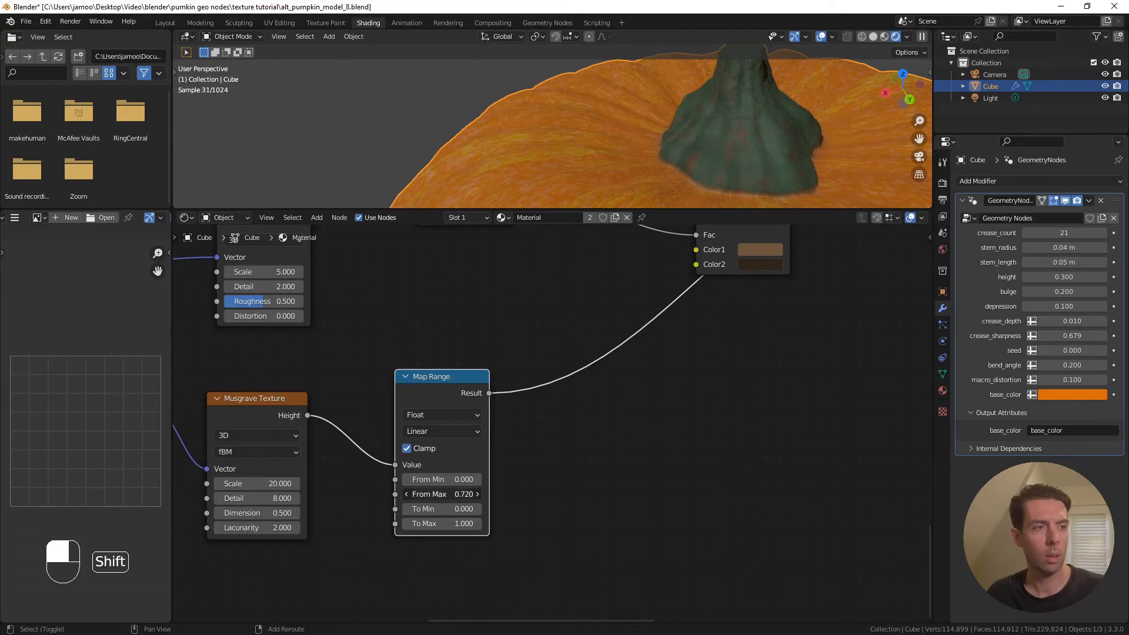
Set From Max of the Musgrave's Map Range node to 0.7
left_click(454, 494)
type("0.7")
key("Return")
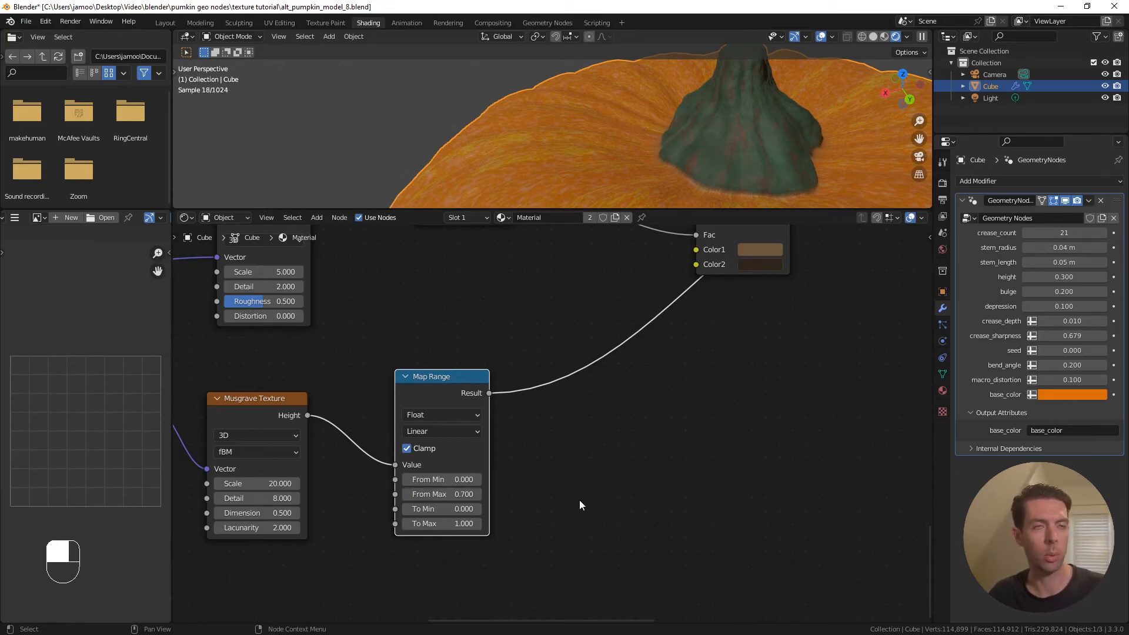
mouse_move(788, 164)
middle_mouse_down()
mouse_move(767, 164)
mouse_move(802, 161)
middle_mouse_up()
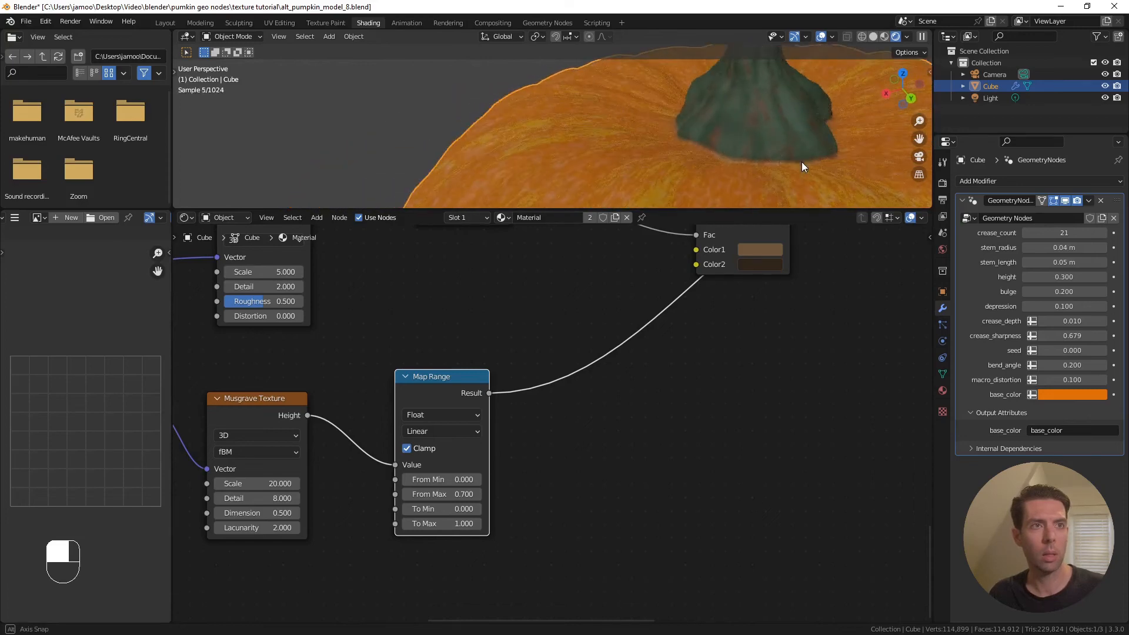
Inspect the stem's coloring and node layout, and move the Map Range node slightly farther from the Musgrave Texture
scroll(507, 428, "down", 3)
left_click_drag(462, 398, 455, 410)
scroll(513, 406, "down", 4)
scroll(513, 408, "down", 1)
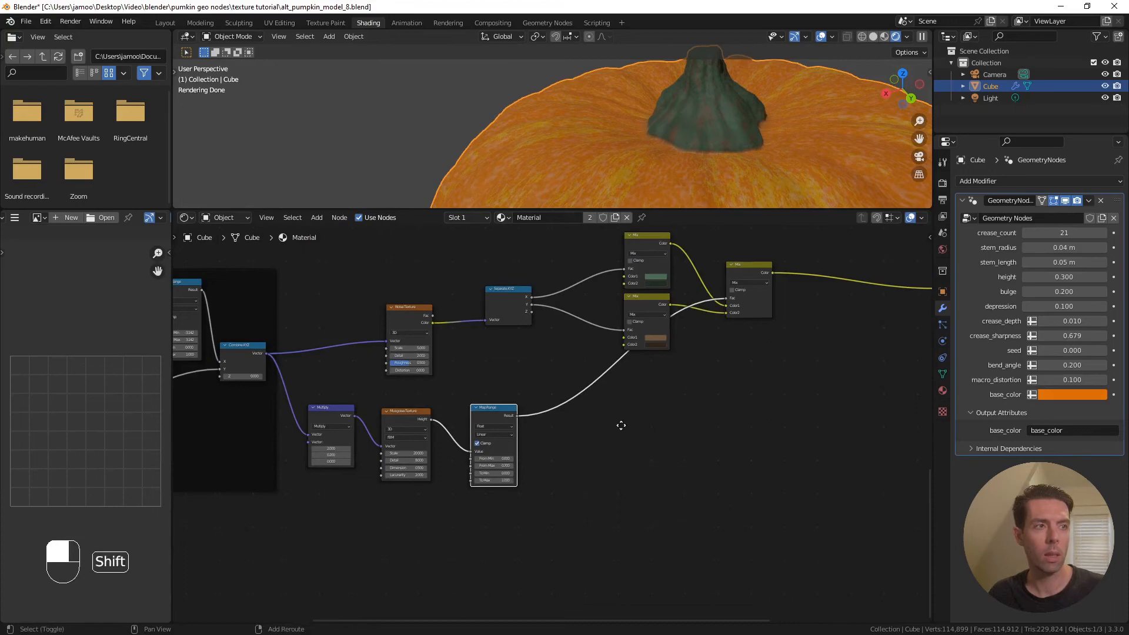
scroll(618, 423, "up", 2, "shift")
scroll(754, 401, "down", 2)
middle_click_drag(754, 400, 639, 407)
scroll(641, 390, "down", 1)
scroll(552, 450, "up", 1)
middle_click_drag(552, 452, 680, 412)
scroll(471, 447, "up", 2)
middle_click_drag(409, 475, 489, 466)
scroll(802, 152, "up", 2)
middle_click_drag(802, 152, 696, 155, "shift")
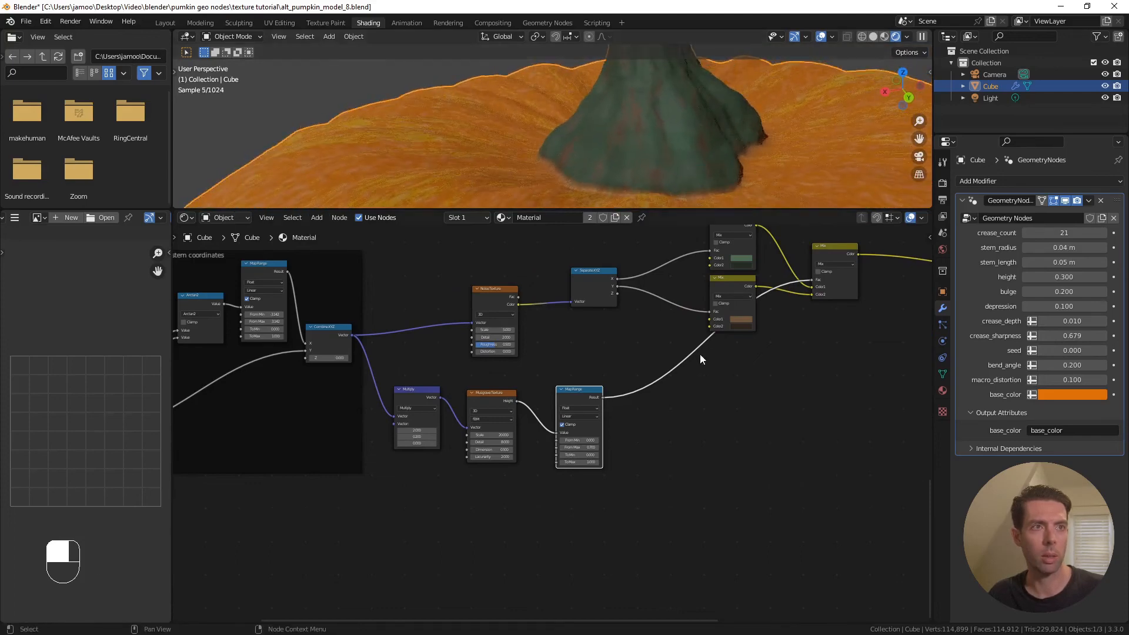
middle_click_drag(554, 410, 530, 400)
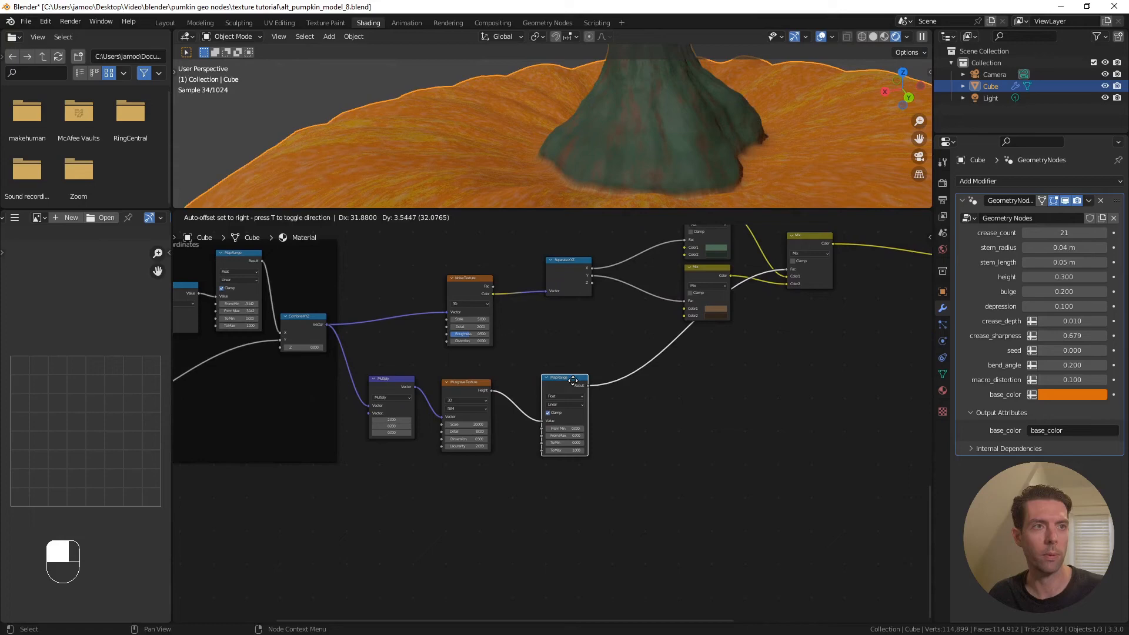
middle_click_drag(699, 443, 548, 399)
Add a Bump node with the Musgrave Texture as its Height, and connect its Normal to the stem's Principled BSDF
scroll(292, 374, "up", 1)
left_click_drag(336, 343, 407, 486)
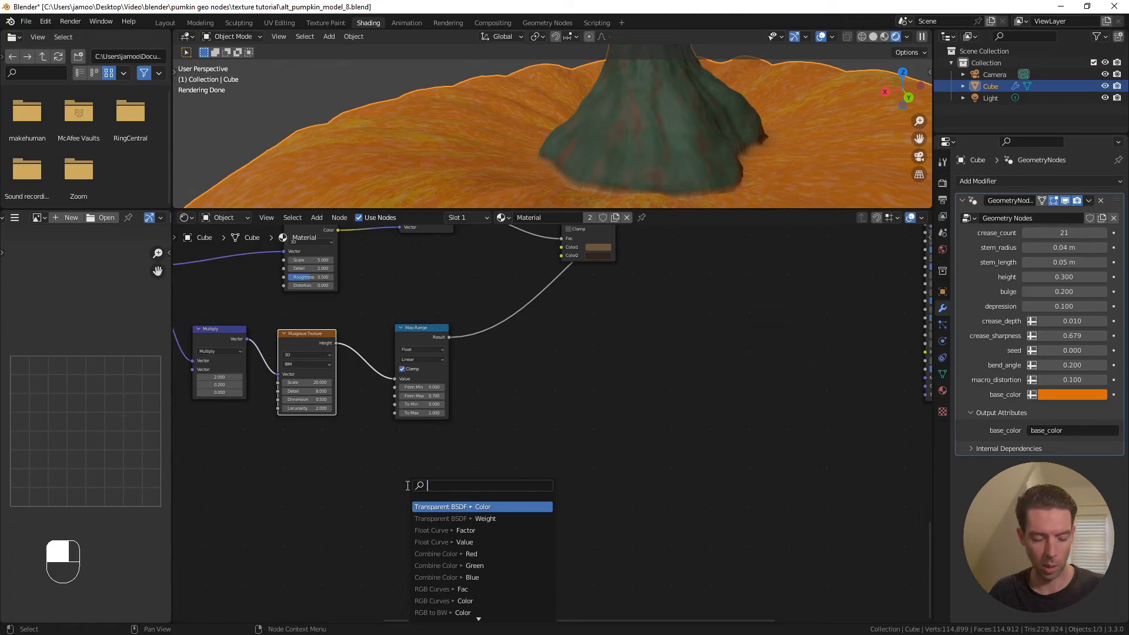
type("bump")
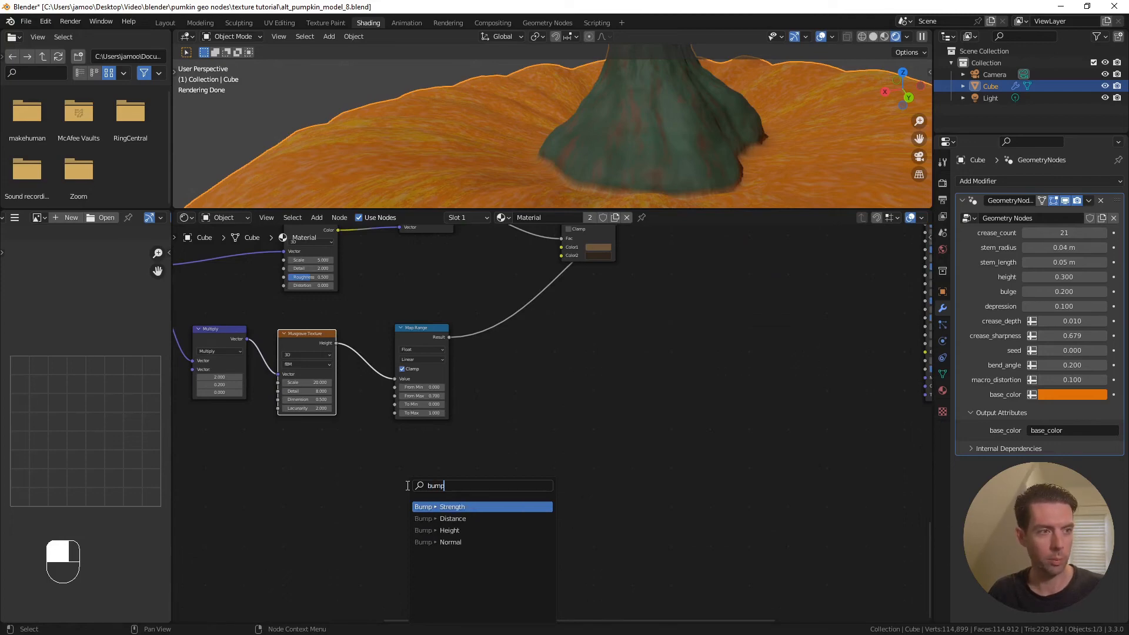
key("Down")
key("Down")
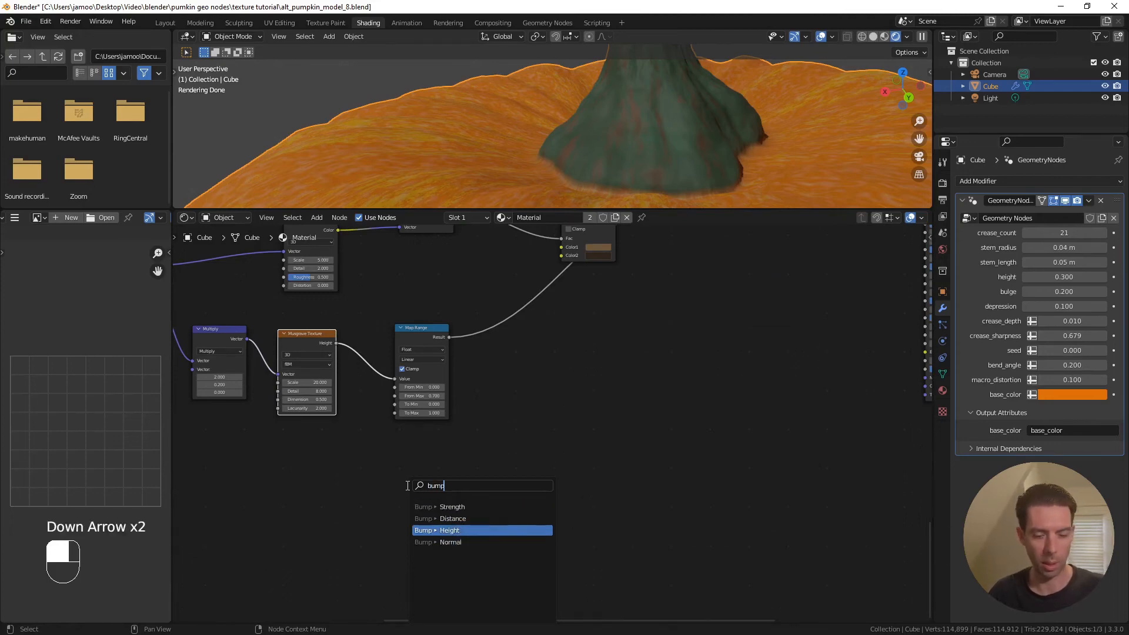
key("Return")
left_click(395, 461)
scroll(573, 478, "up", 2)
middle_click_drag(549, 483, 406, 447)
scroll(481, 419, "down", 2)
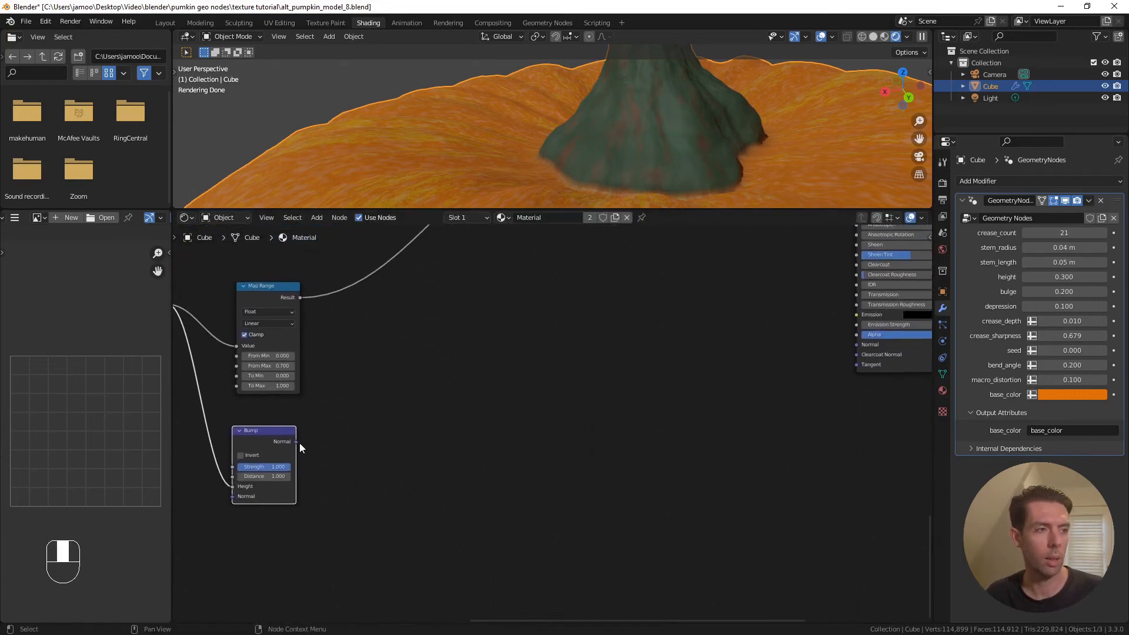
left_click_drag(296, 441, 857, 345)
Set the Strength of the stem's Bump node to 0.4
middle_click_drag(351, 446, 597, 443, "shift")
scroll(564, 428, "up", 3)
scroll(596, 444, "up", 1)
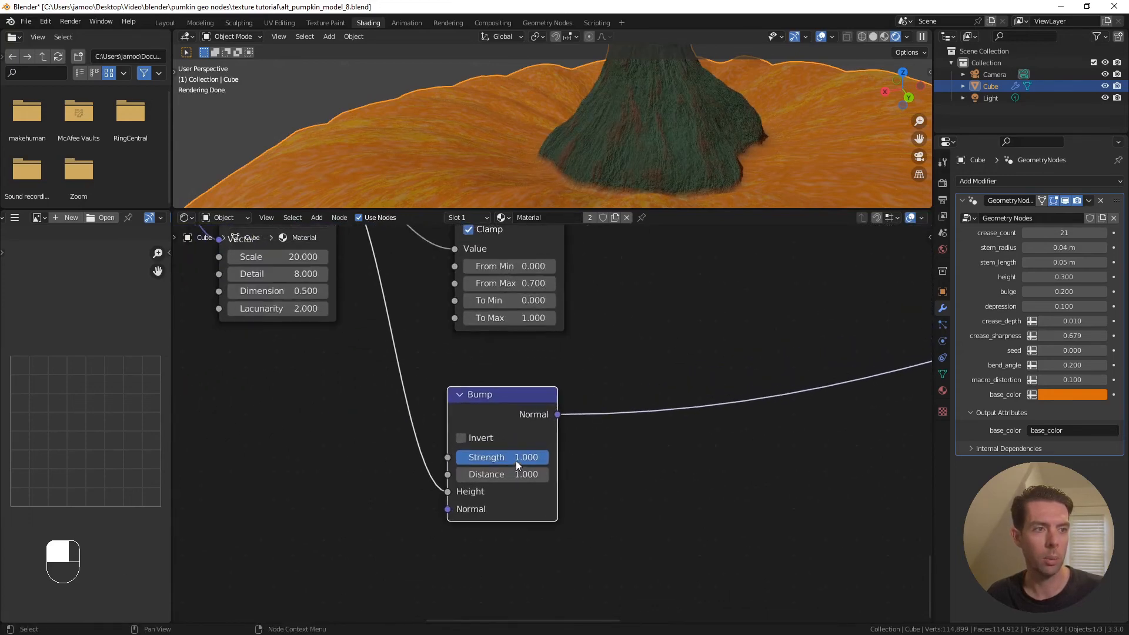
left_click(517, 461)
type(".4")
key("Return")
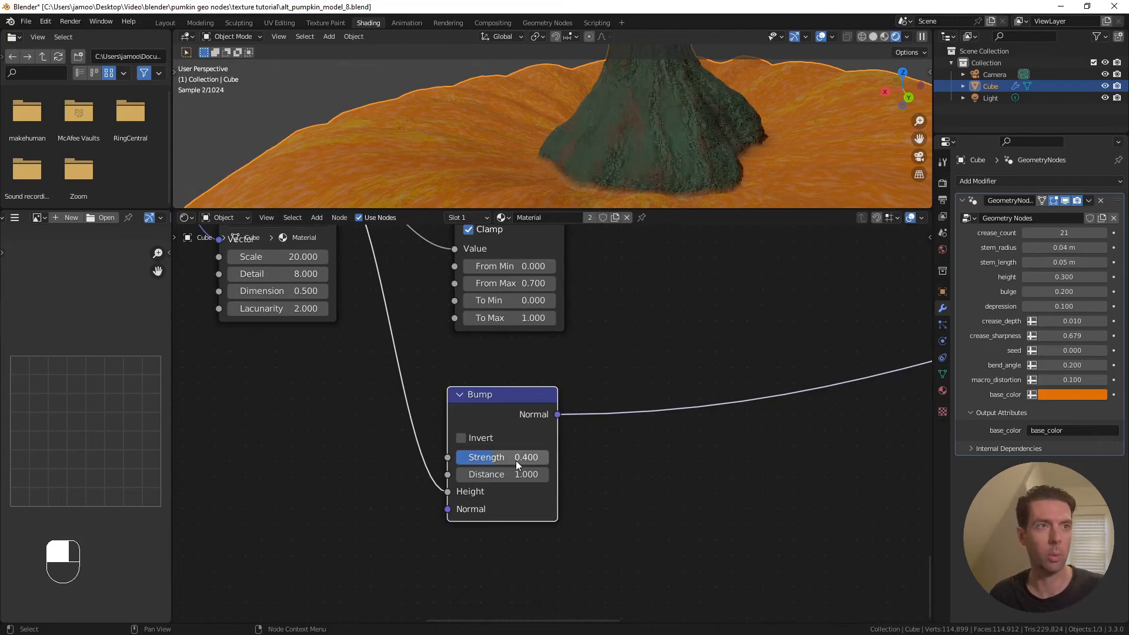
Set the Distance of the stem's Bump node to 0.1 and check the relief on the stem up close
left_click(516, 474)
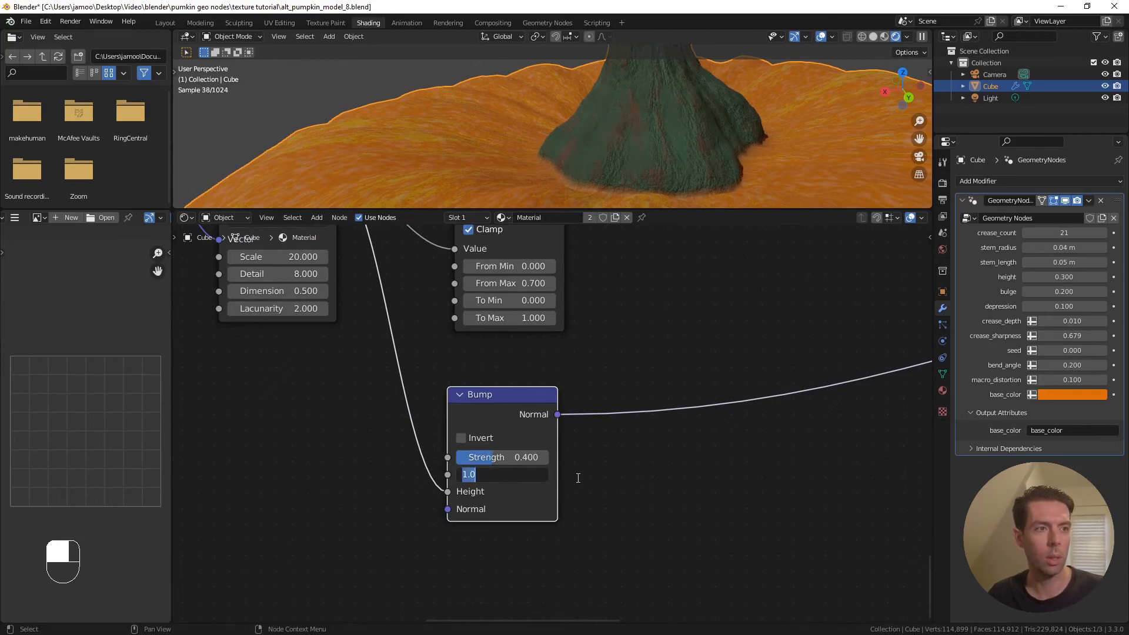
key("BackSpace")
type(".1")
key("Return")
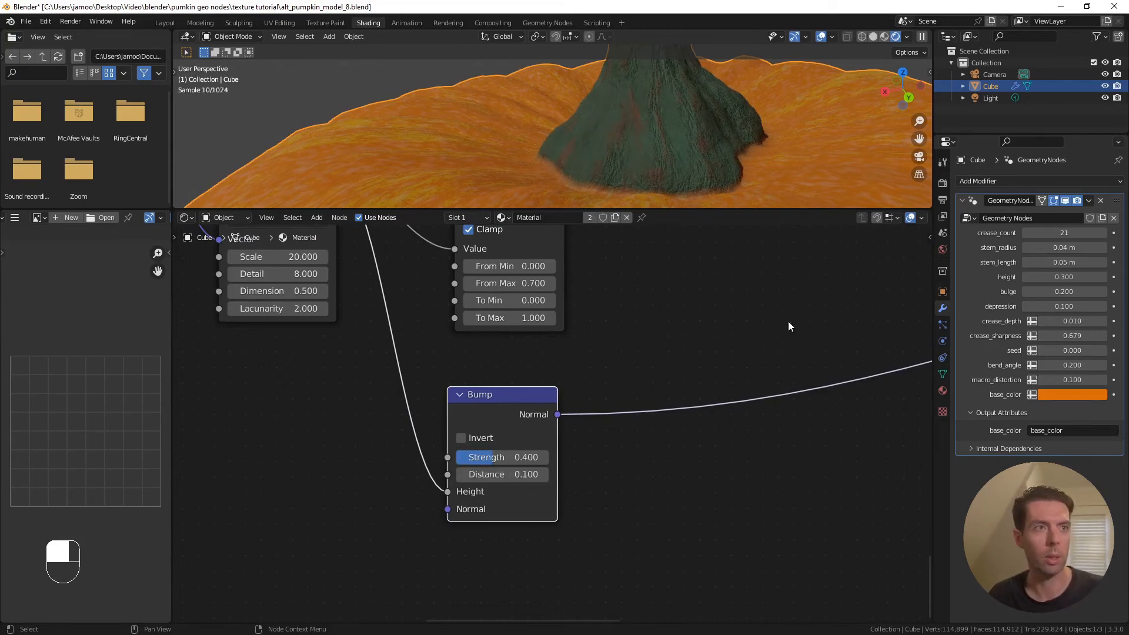
scroll(694, 168, "up", 2)
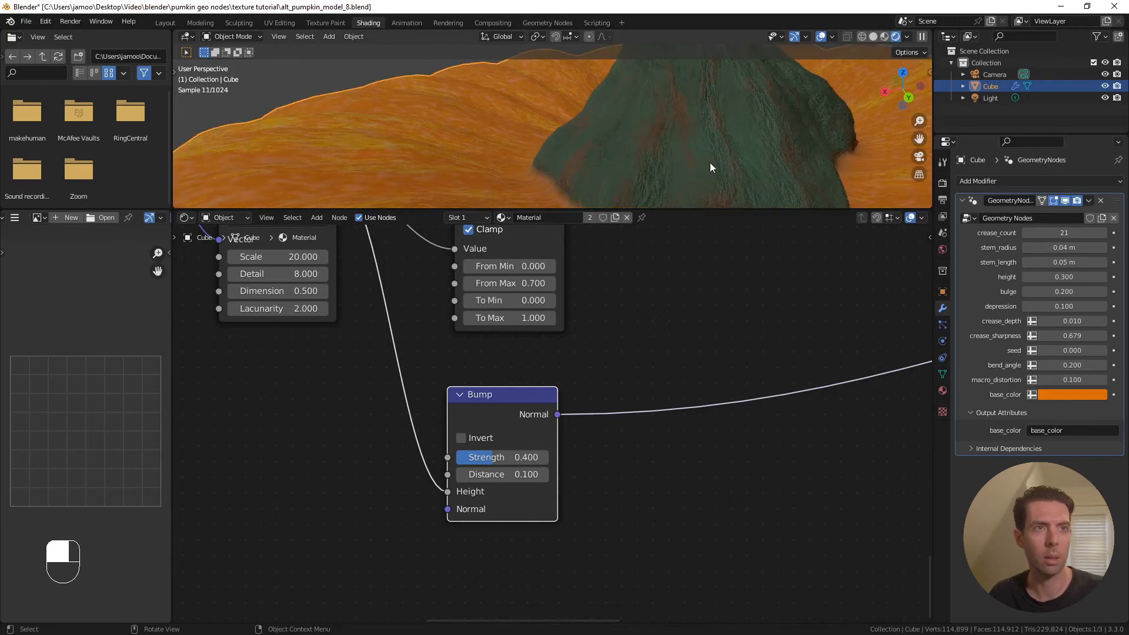
middle_click_drag(718, 159, 732, 140)
scroll(754, 163, "down", 1)
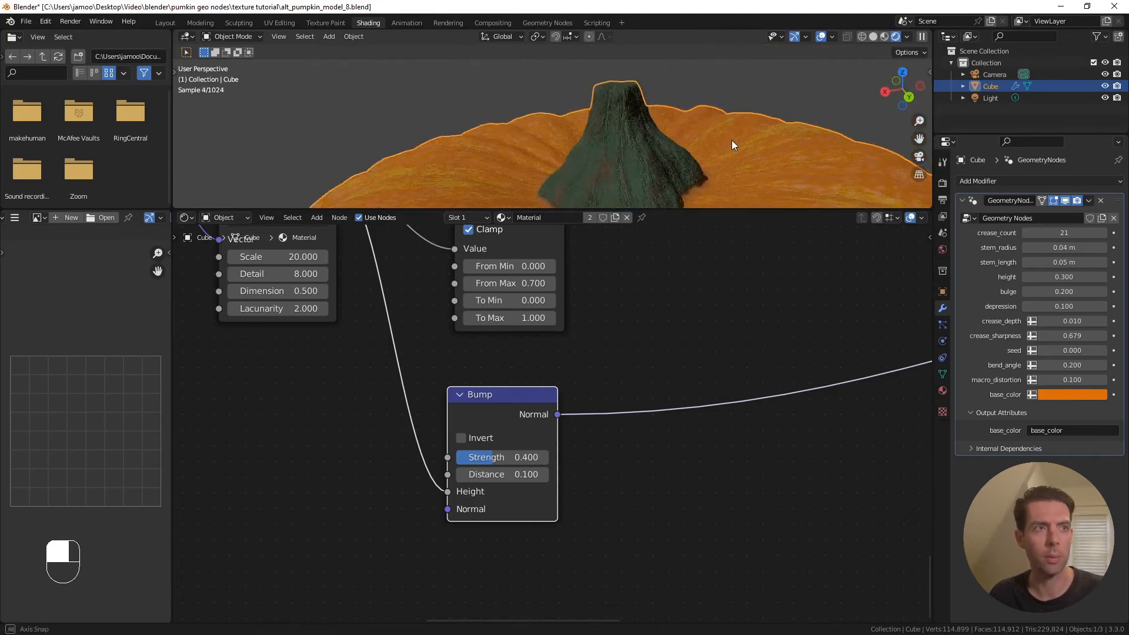
scroll(602, 347, "down", 3)
Move the stem's Multiply, Musgrave Texture, Map Range and Bump nodes together farther below the Noise Texture
middle_click_drag(594, 379, 707, 389, "shift")
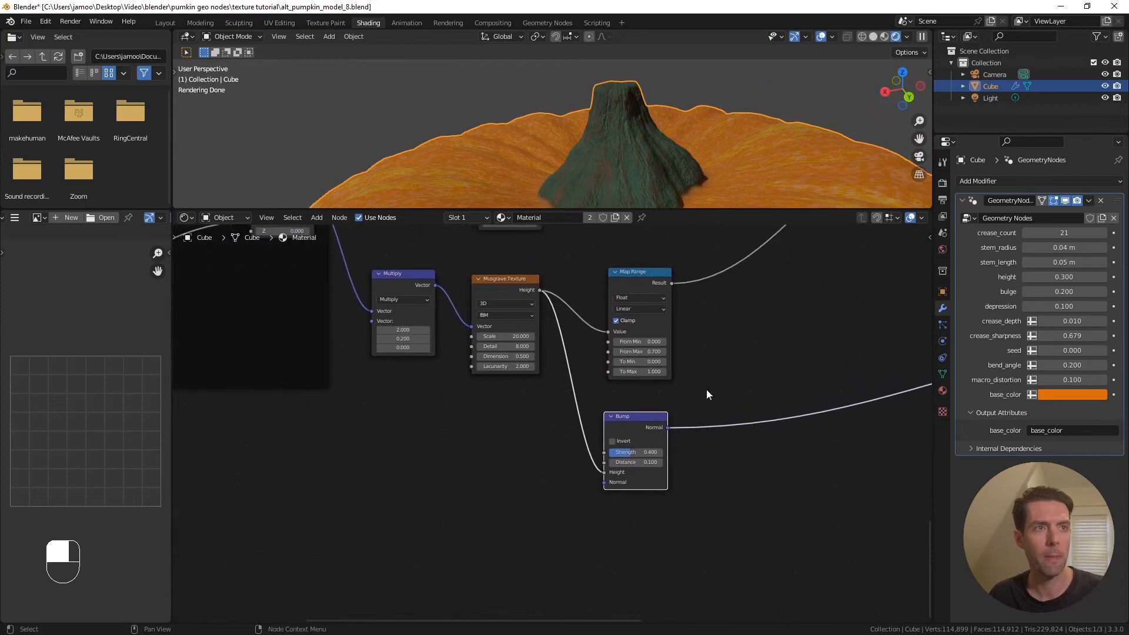
middle_click_drag(731, 368, 682, 448, "shift")
scroll(662, 399, "down", 1)
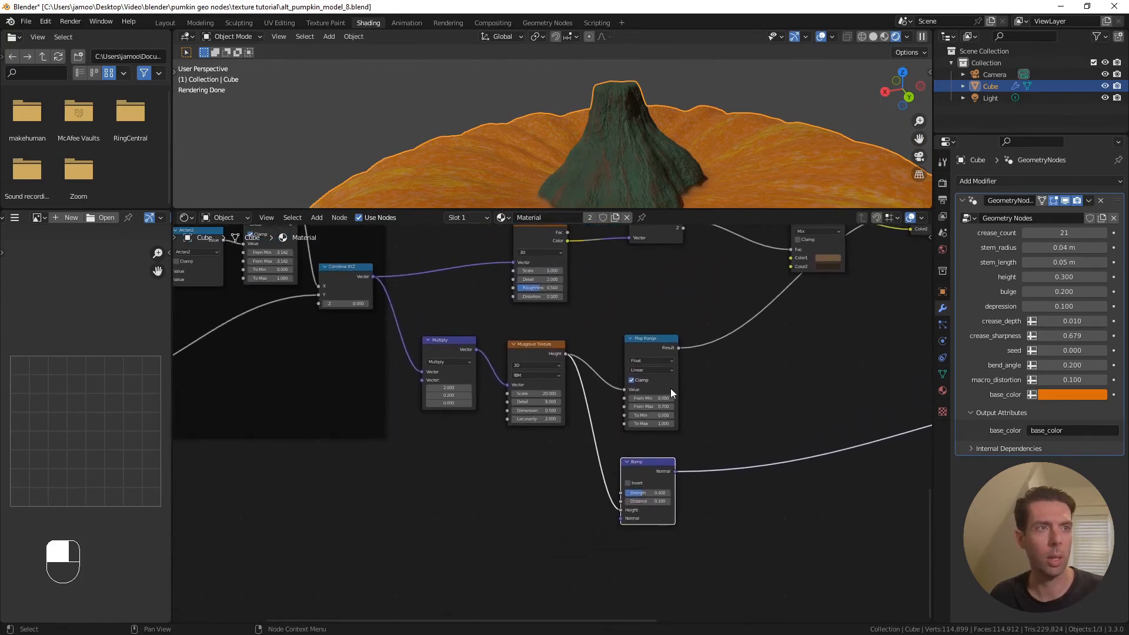
scroll(429, 340, "down", 1)
left_click_drag(430, 350, 724, 494)
key("g")
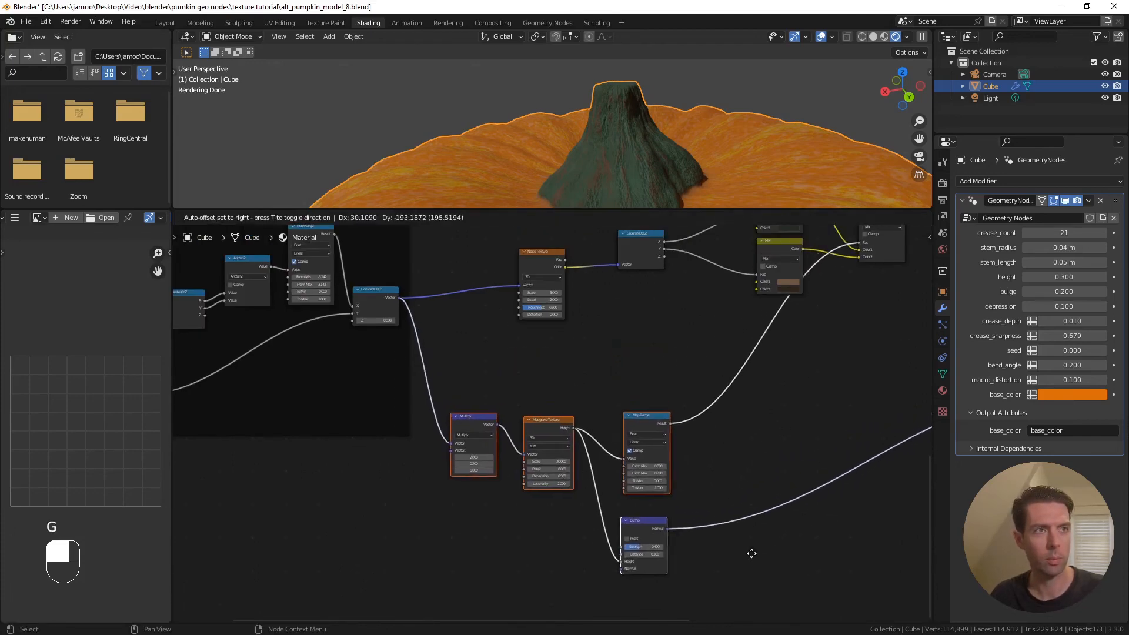
left_click(751, 554)
middle_click_drag(560, 392, 626, 394, "shift")
middle_click_drag(686, 95, 765, 122)
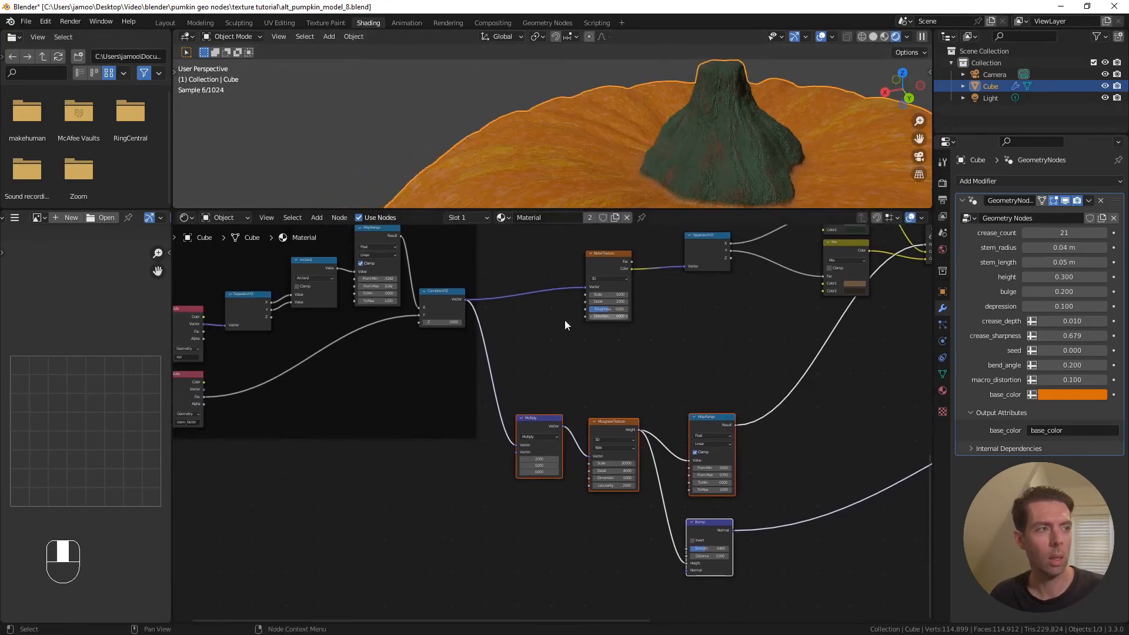
Add a Map Range node fed by the Fac output of the lower Attribute node, placed below the Noise Texture
scroll(389, 368, "down", 2)
scroll(261, 356, "up", 3)
middle_click_drag(251, 328, 342, 363)
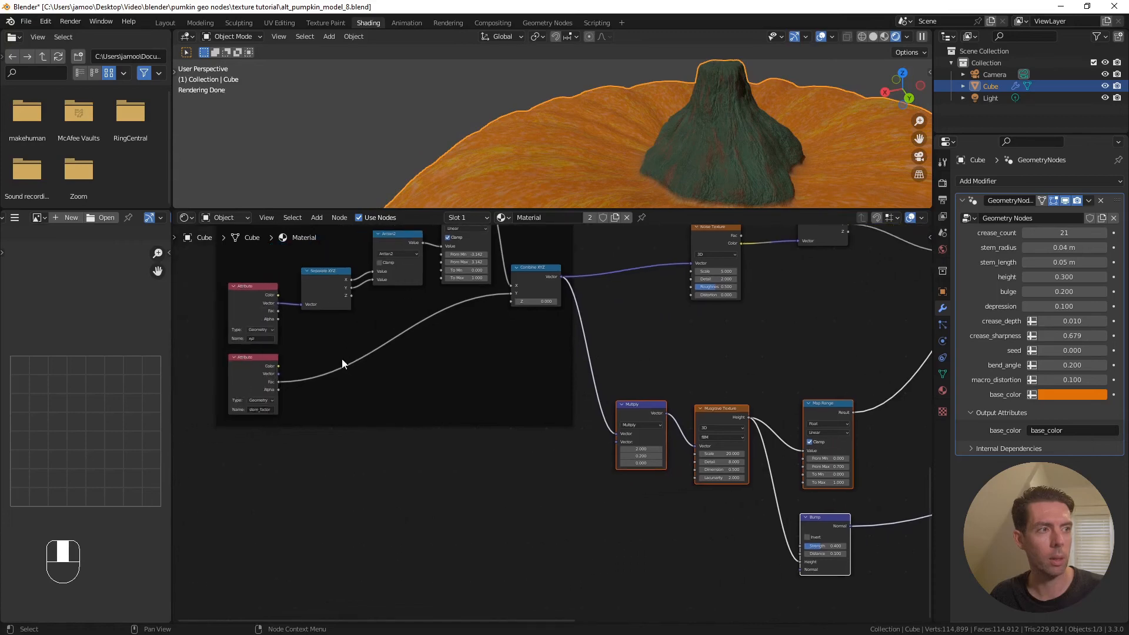
left_click_drag(278, 382, 634, 341)
type("map")
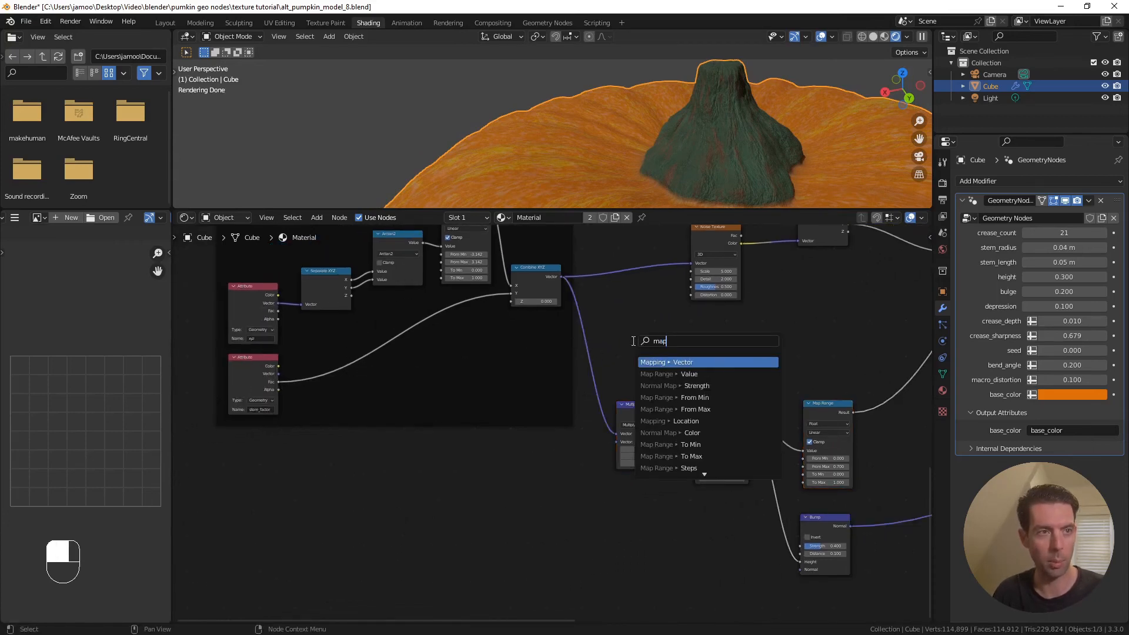
type(" r")
key("Return")
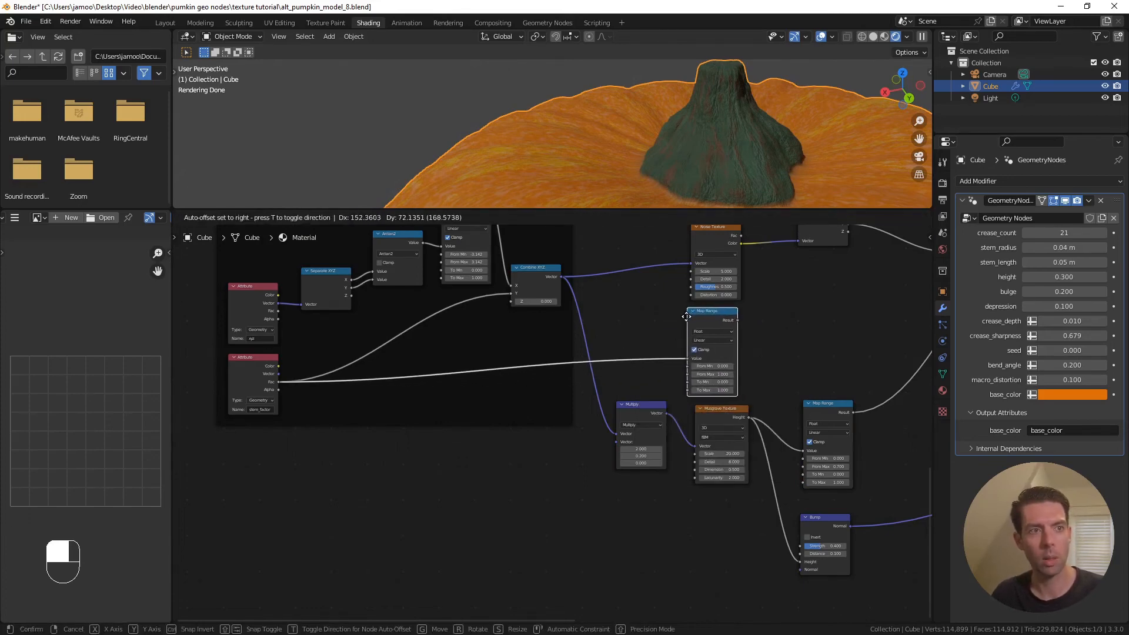
left_click(686, 317)
Preview the new Map Range on the pumpkin and set its From Min to 0.98 to isolate the stem's tip
scroll(788, 312, "up", 3)
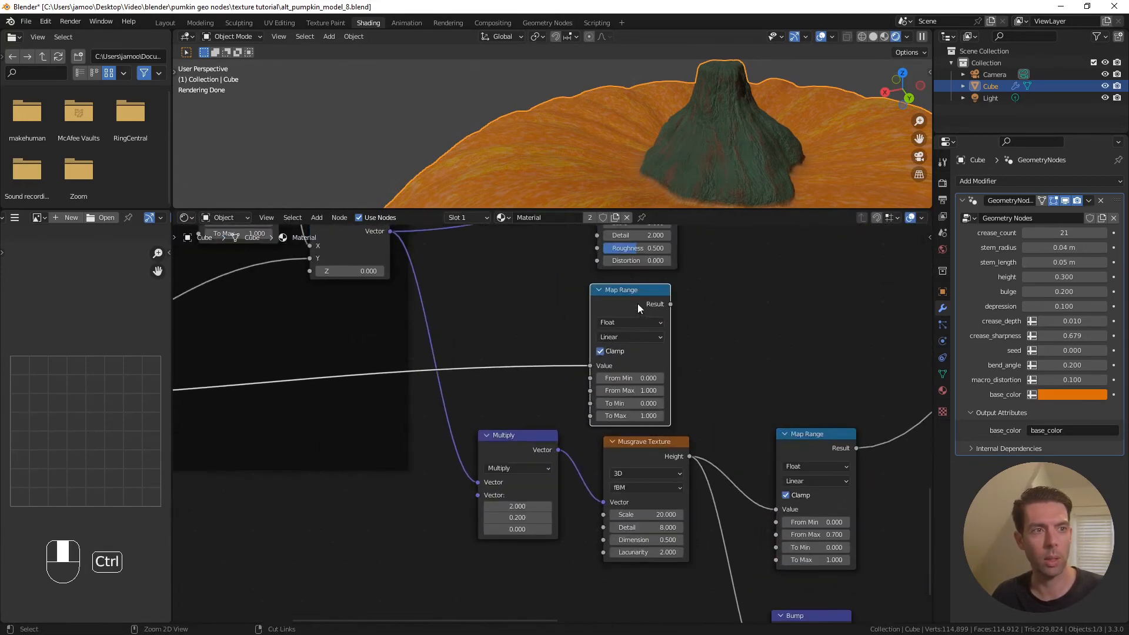
left_click(694, 311, "ctrl+shift")
middle_click_drag(693, 308, 620, 376)
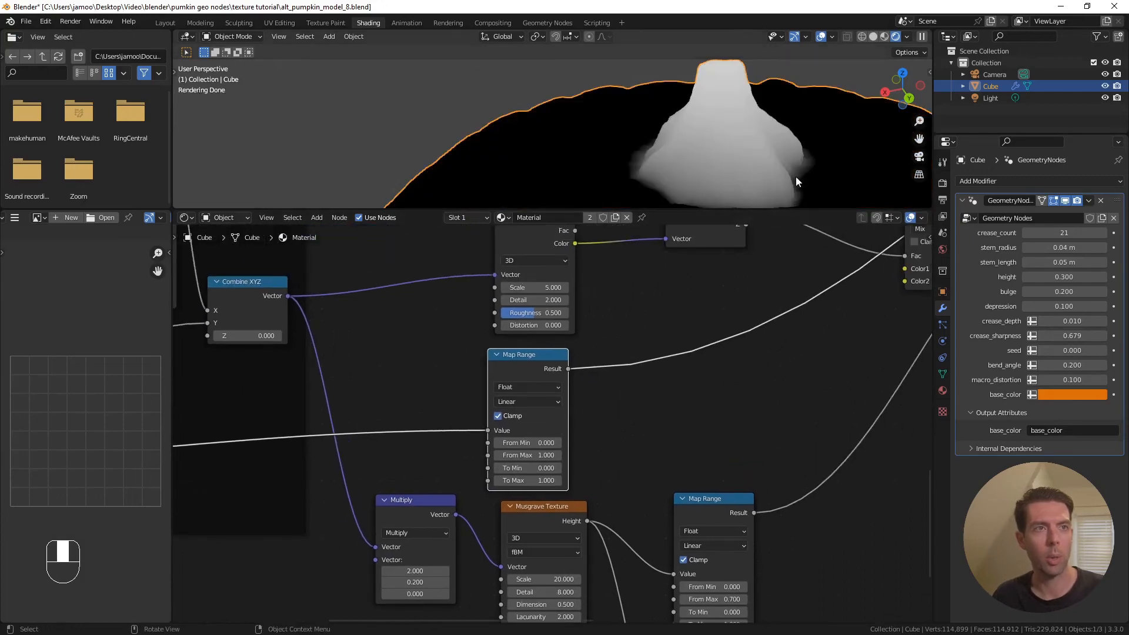
left_click(526, 444)
type(".5")
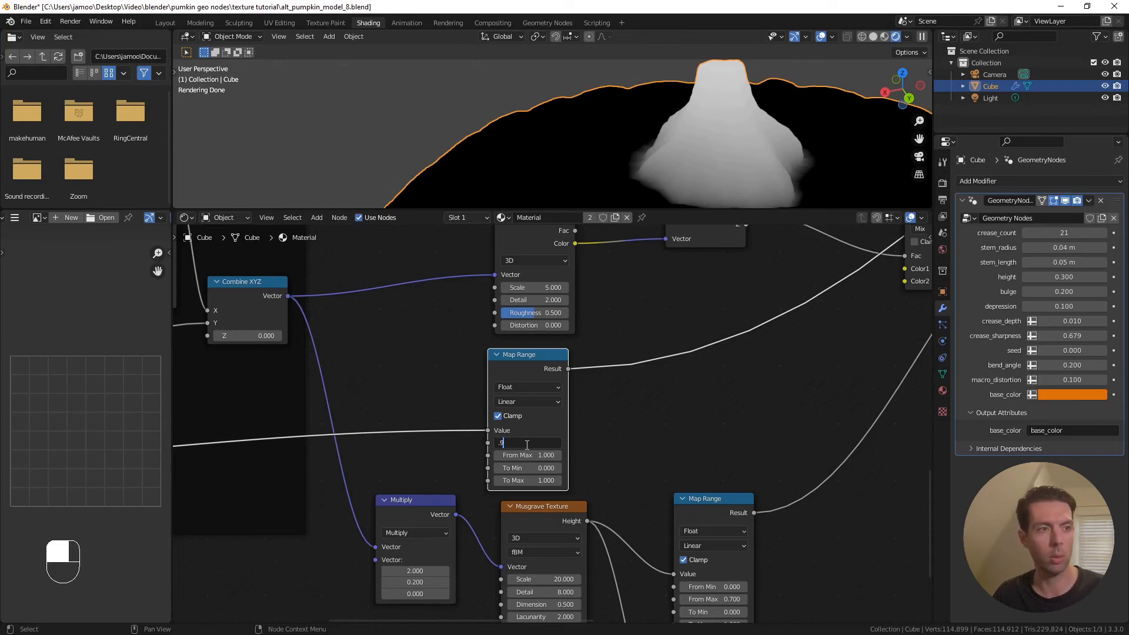
type("80")
key("Return")
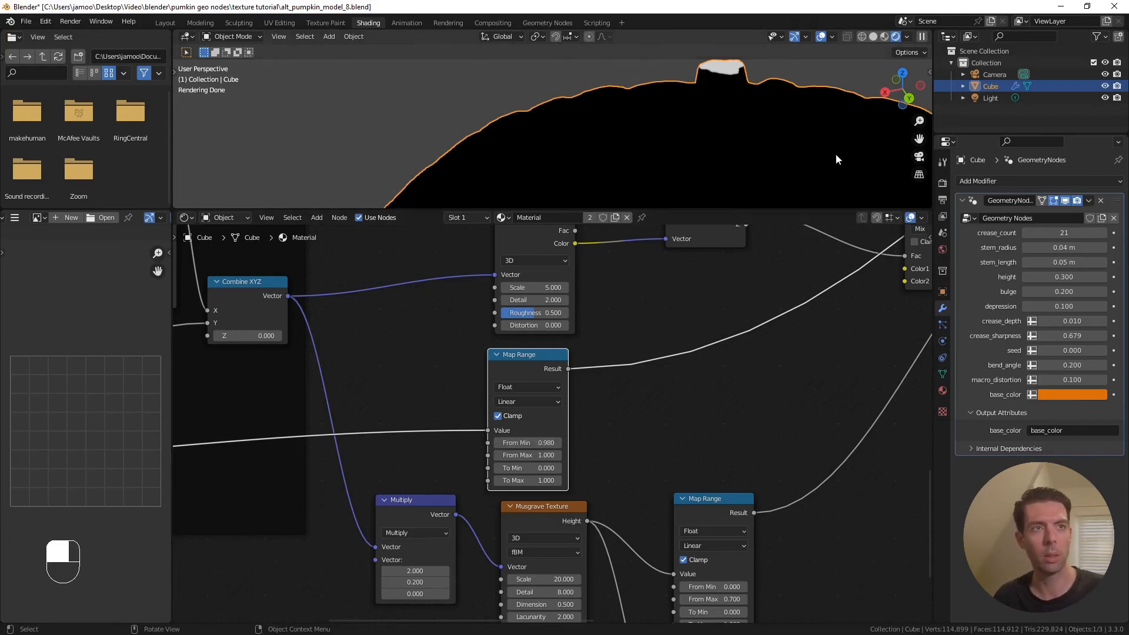
scroll(762, 110, "up", 1)
middle_click_drag(762, 110, 748, 123, "shift")
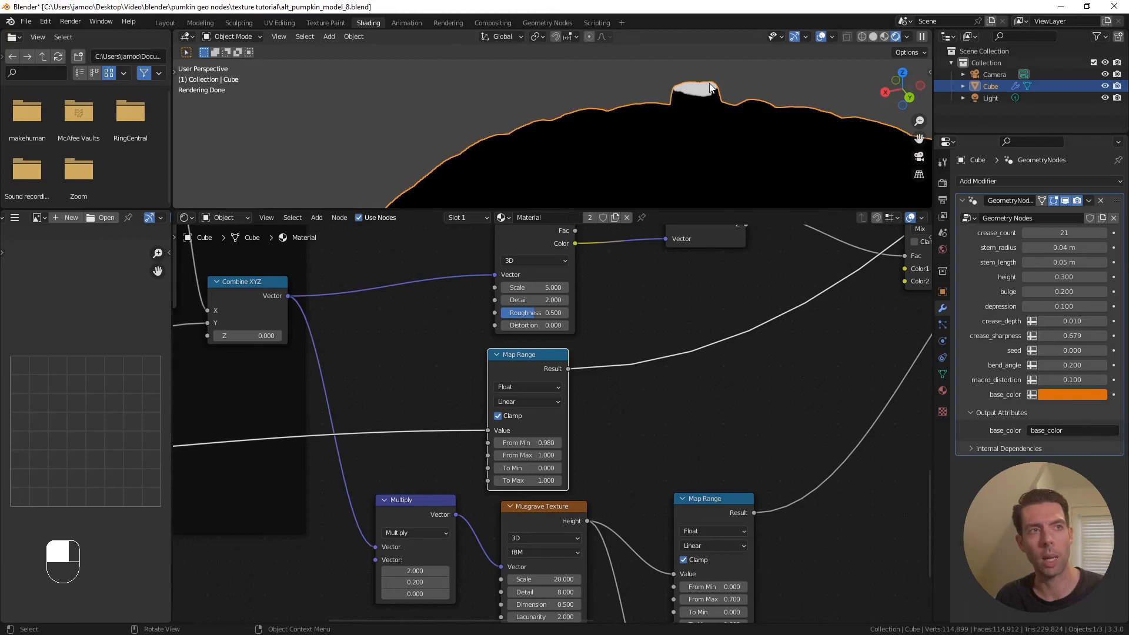
Insert a Math node set to Add between the Musgrave's Map Range and the Fac of the final stem Mix node
scroll(680, 255, "down", 2)
middle_click_drag(729, 294, 533, 353, "shift")
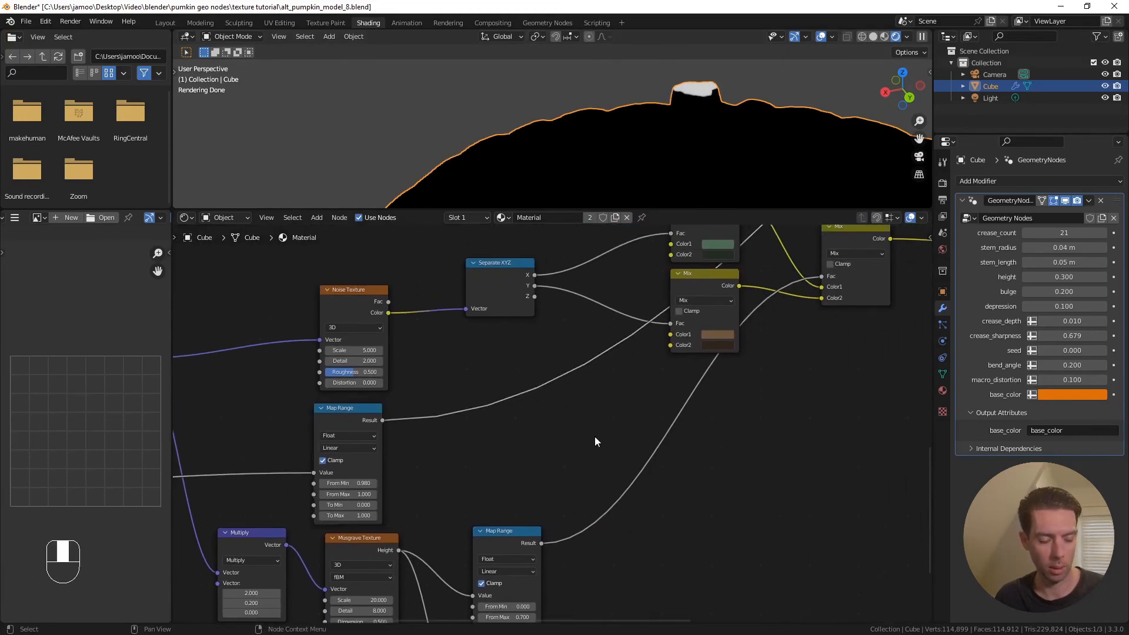
key("shift+a")
mouse_move(594, 437)
type("ma")
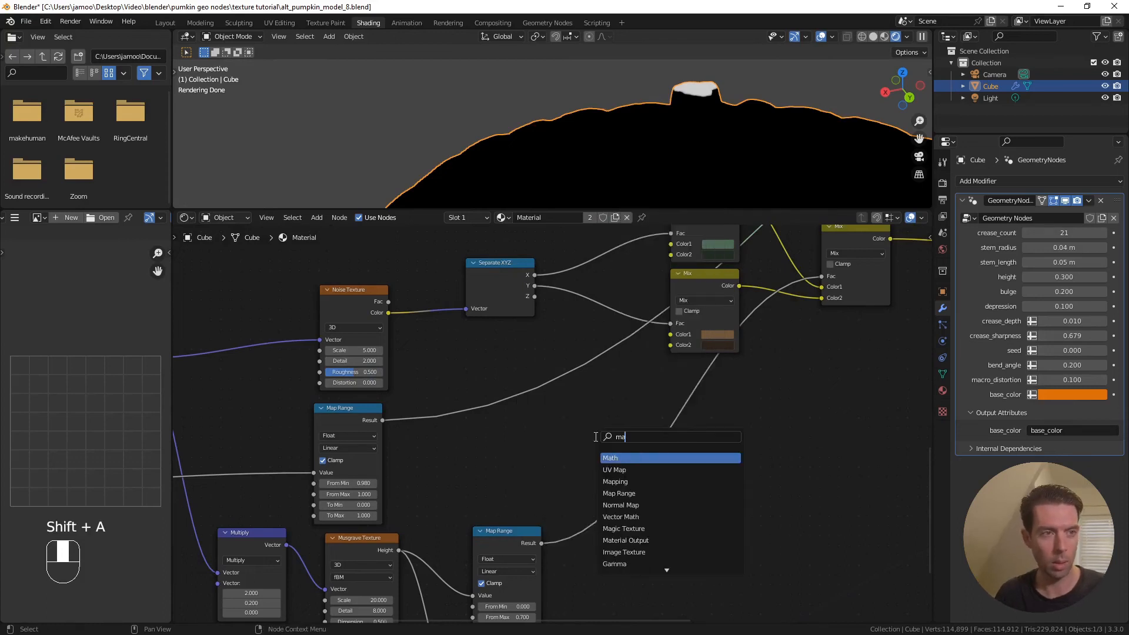
type("th")
key("Return")
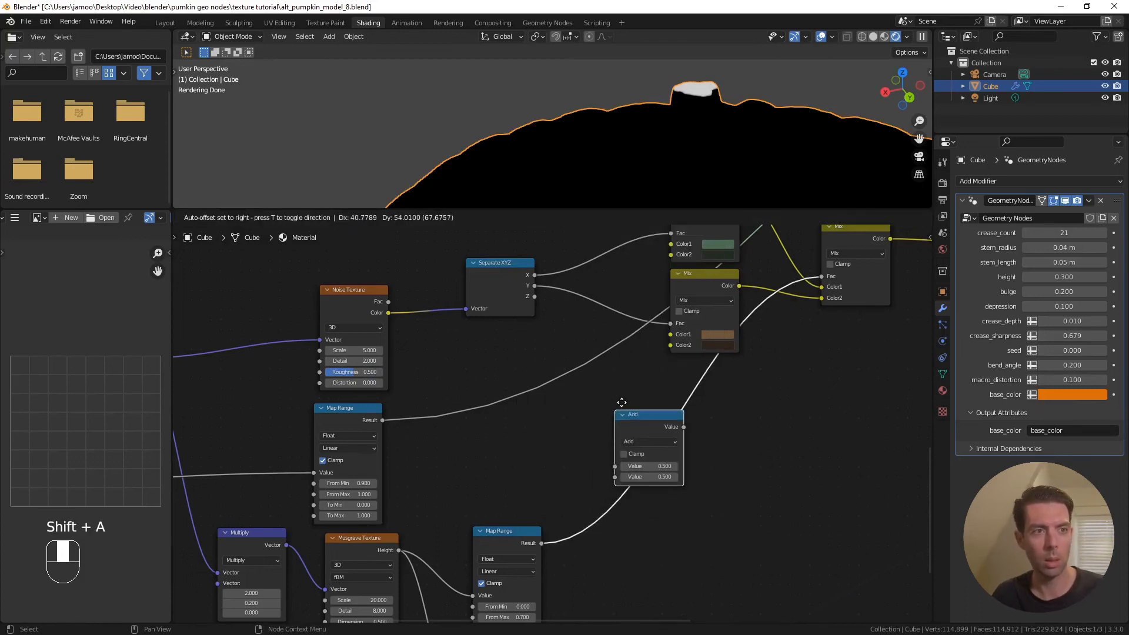
left_click(669, 383)
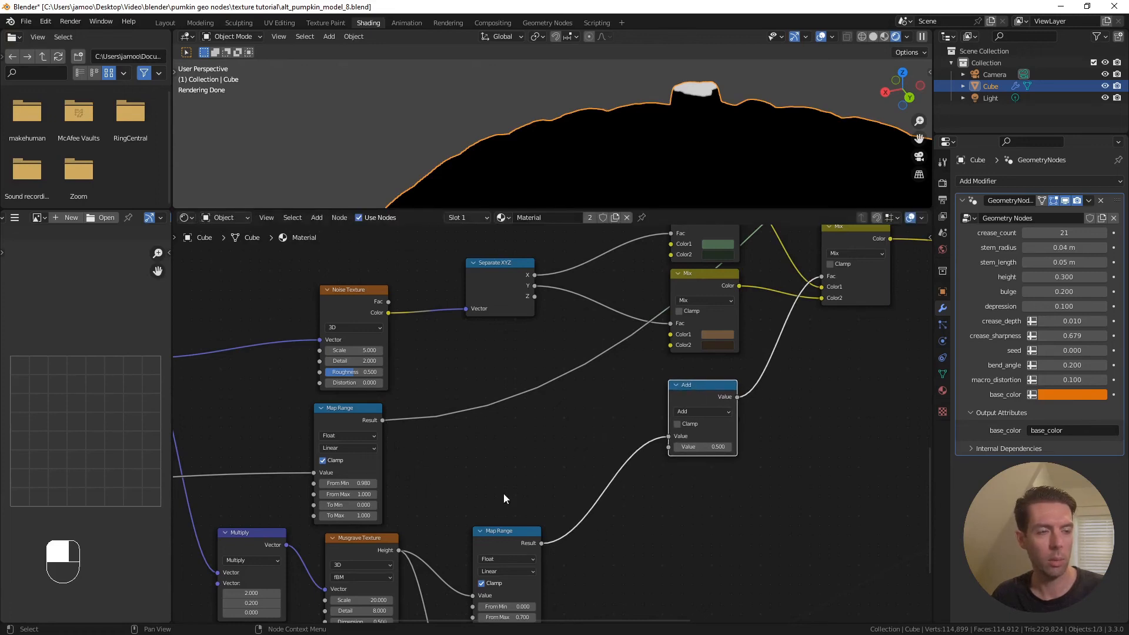
Connect the stem-tip Map Range Result to the Add node's first Value, previewing the Musgrave mask and the combined mask
middle_click_drag(504, 499, 484, 471)
left_click(486, 494, "ctrl+shift")
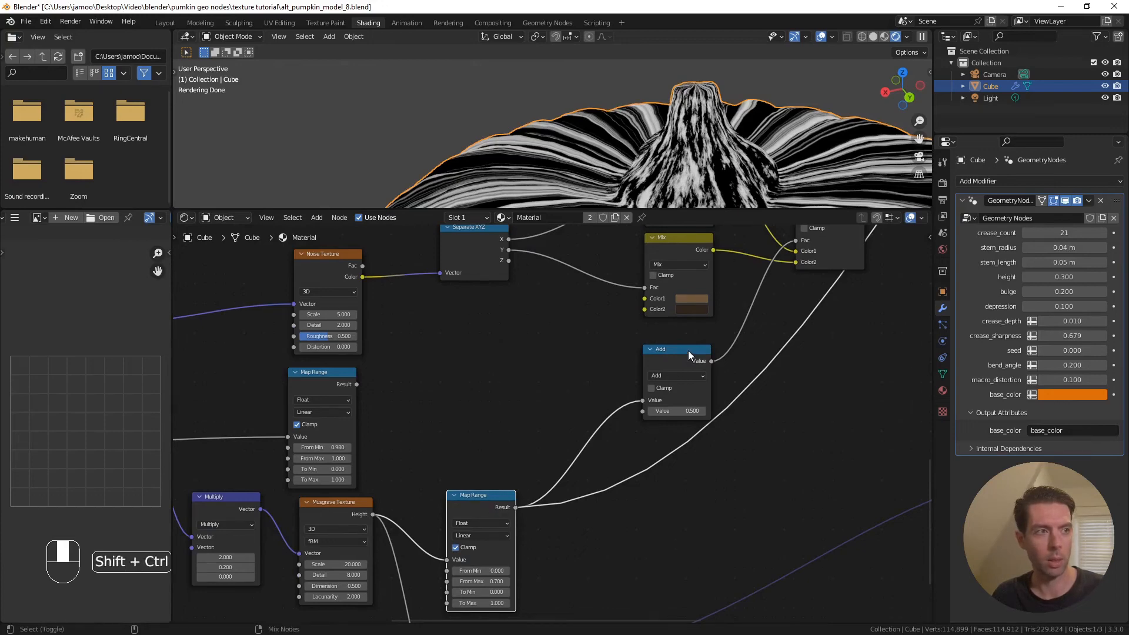
left_click_drag(356, 385, 643, 401)
middle_click_drag(677, 352, 601, 361)
left_click(602, 361, "ctrl+shift")
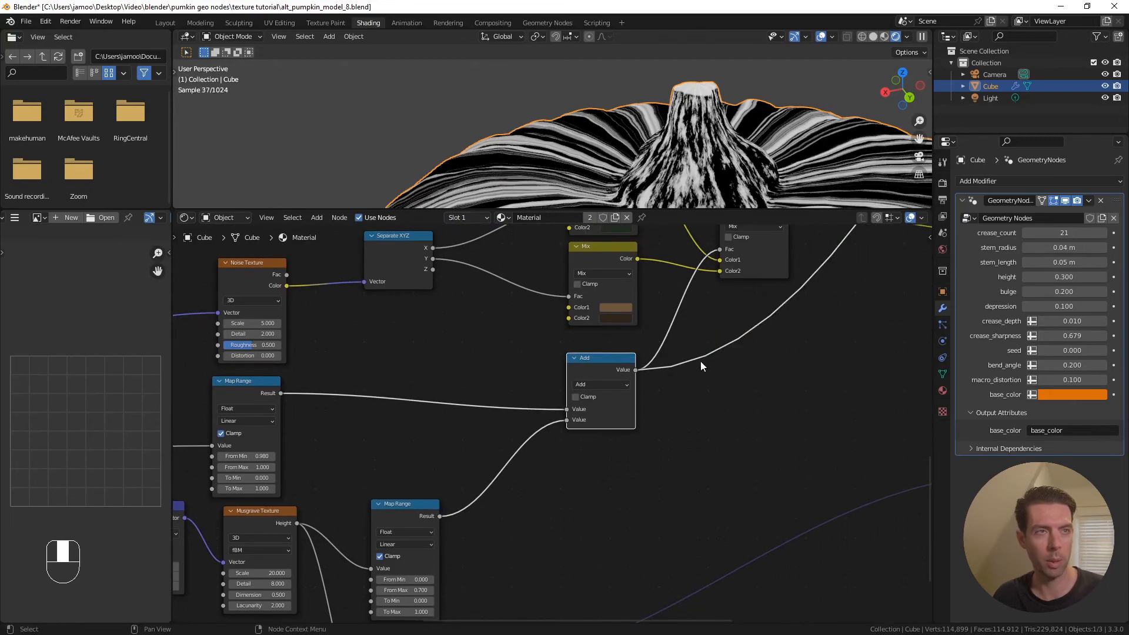
middle_click_drag(751, 294, 708, 322)
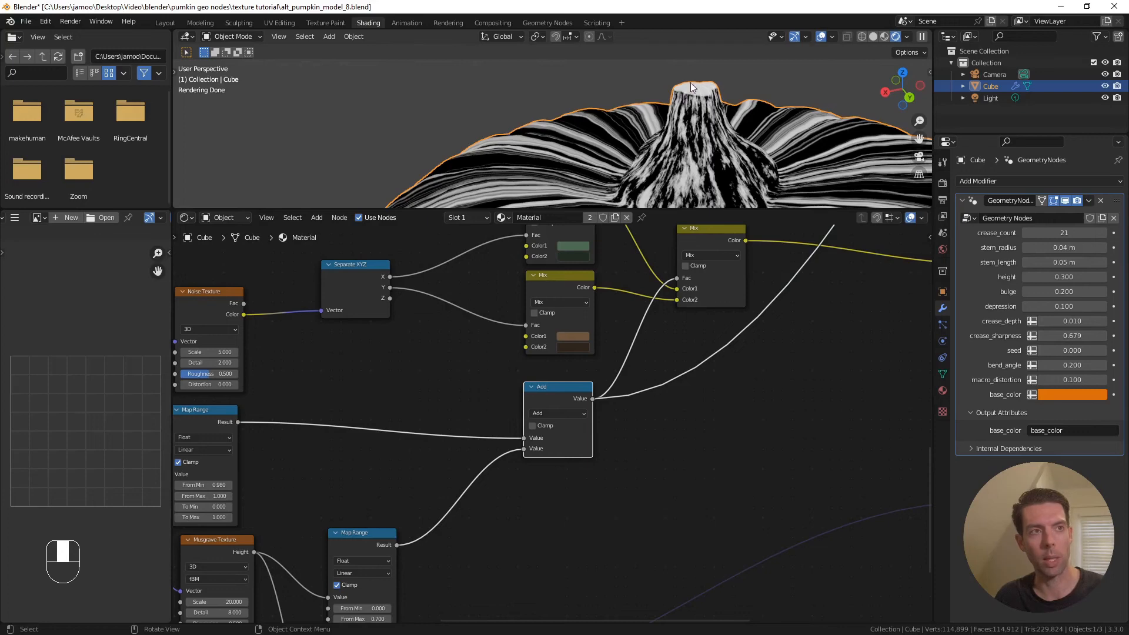
Restore the Mix Shader as the material's output and inspect the brown coloring on the stem's tip
middle_click_drag(782, 330, 663, 392)
scroll(663, 393, "down", 1)
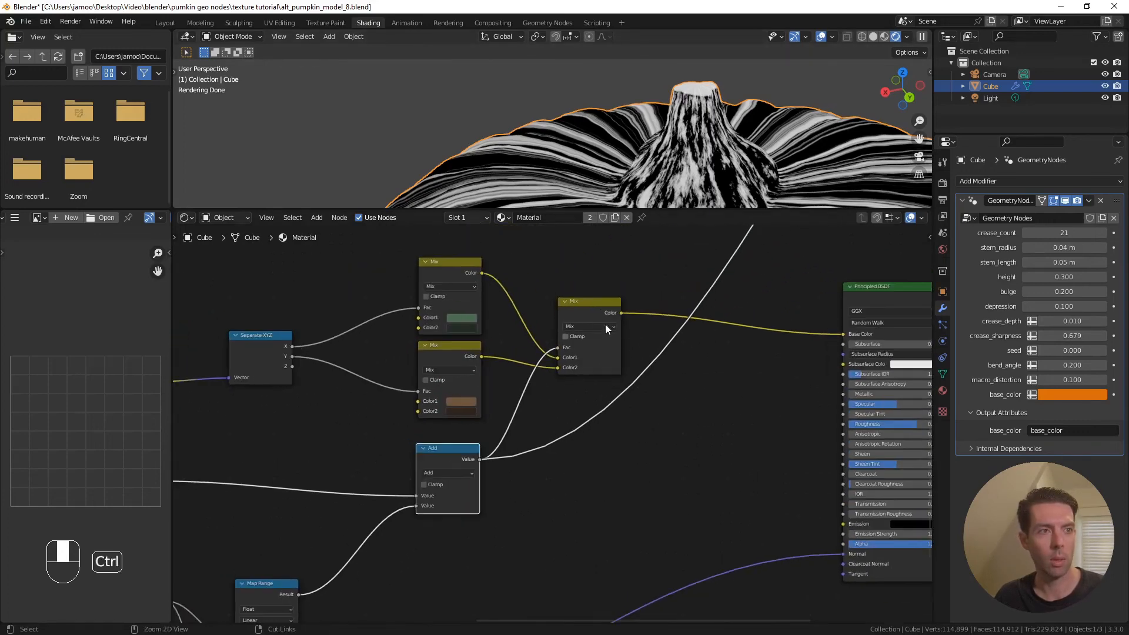
scroll(708, 298, "down", 3)
middle_click_drag(772, 284, 538, 431)
scroll(609, 281, "down", 5)
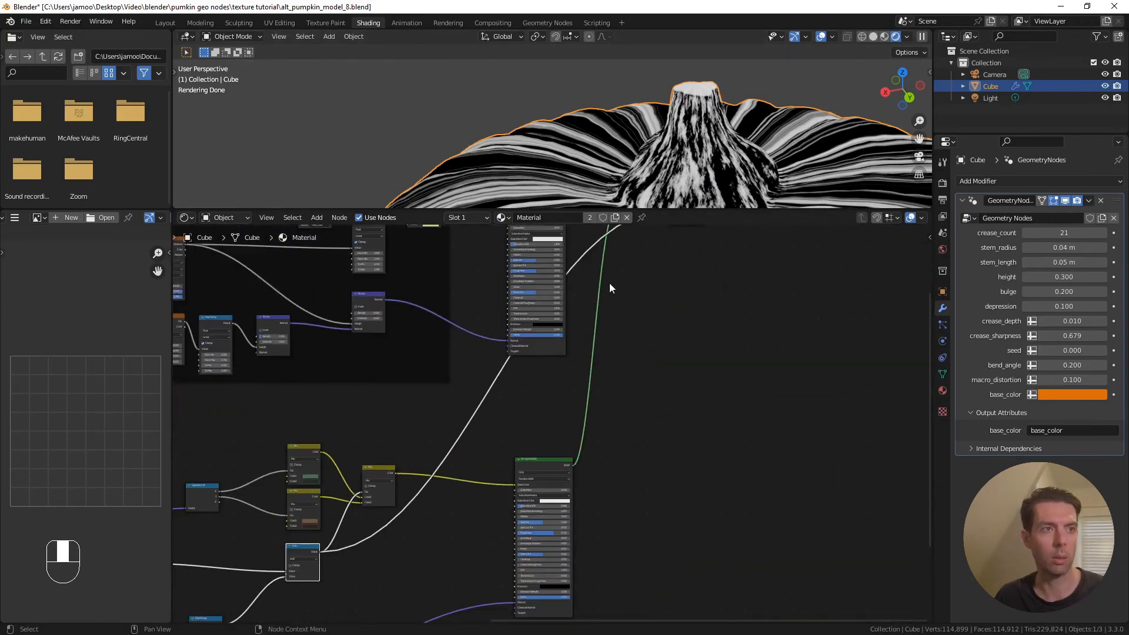
middle_click_drag(609, 280, 602, 380)
left_click(625, 288, "ctrl+shift")
middle_click_drag(714, 79, 725, 150, "shift")
middle_click_drag(871, 166, 669, 134, "shift")
scroll(669, 134, "down", 6)
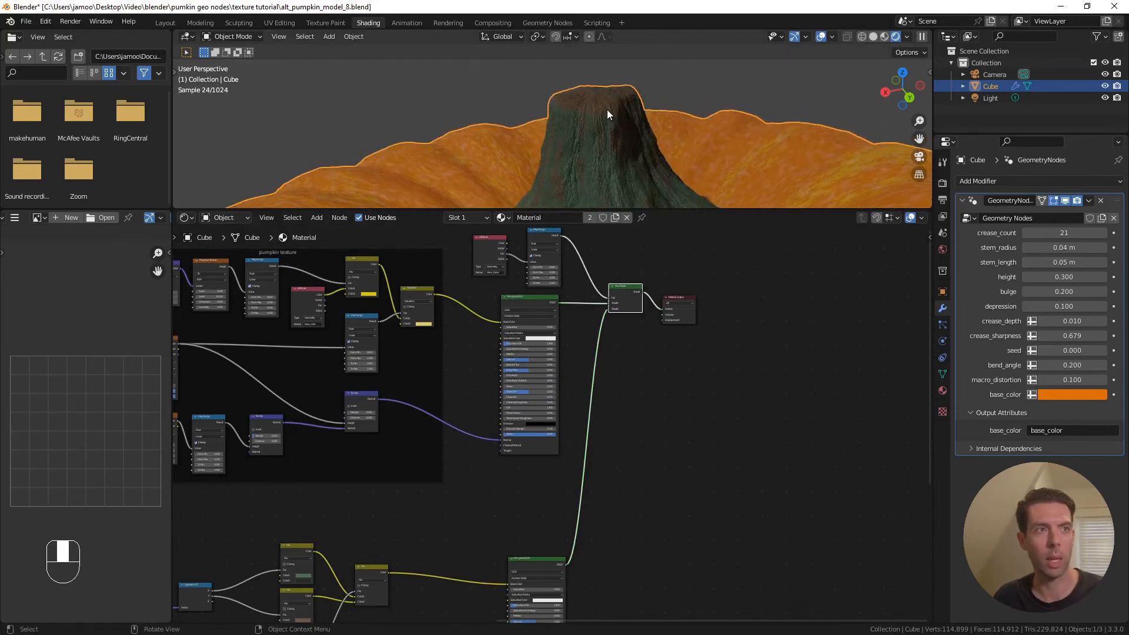
middle_click_drag(635, 120, 644, 140)
scroll(623, 113, "up", 1)
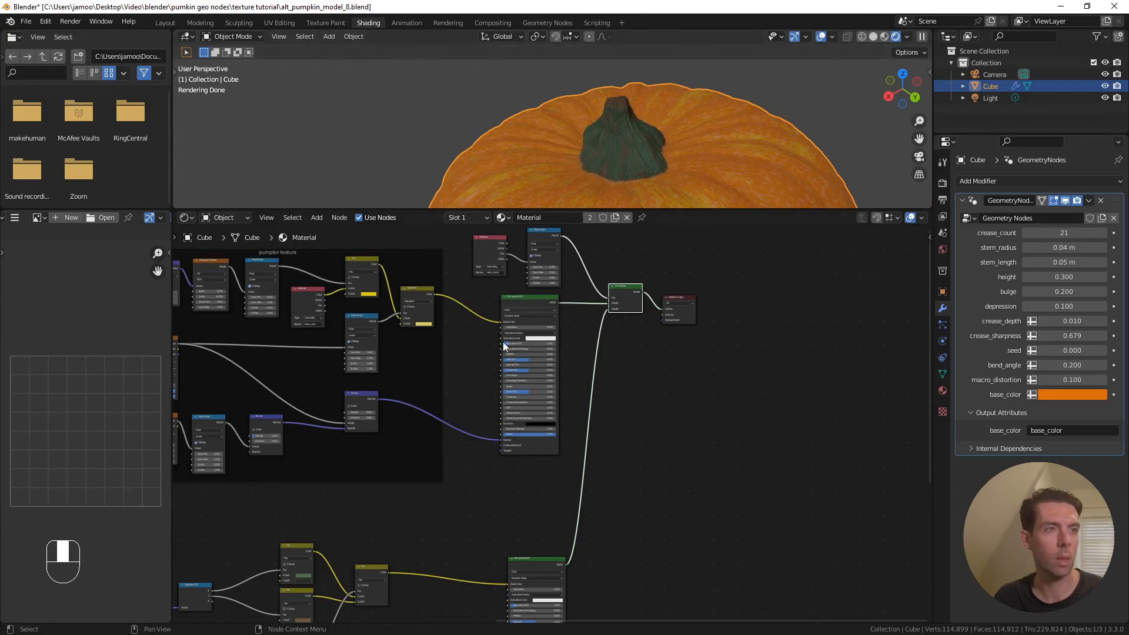
Move the final stem color Mix node slightly down, beside the two color Mix nodes and the Add node
middle_click_drag(459, 460, 511, 404, "shift")
scroll(671, 174, "down", 1)
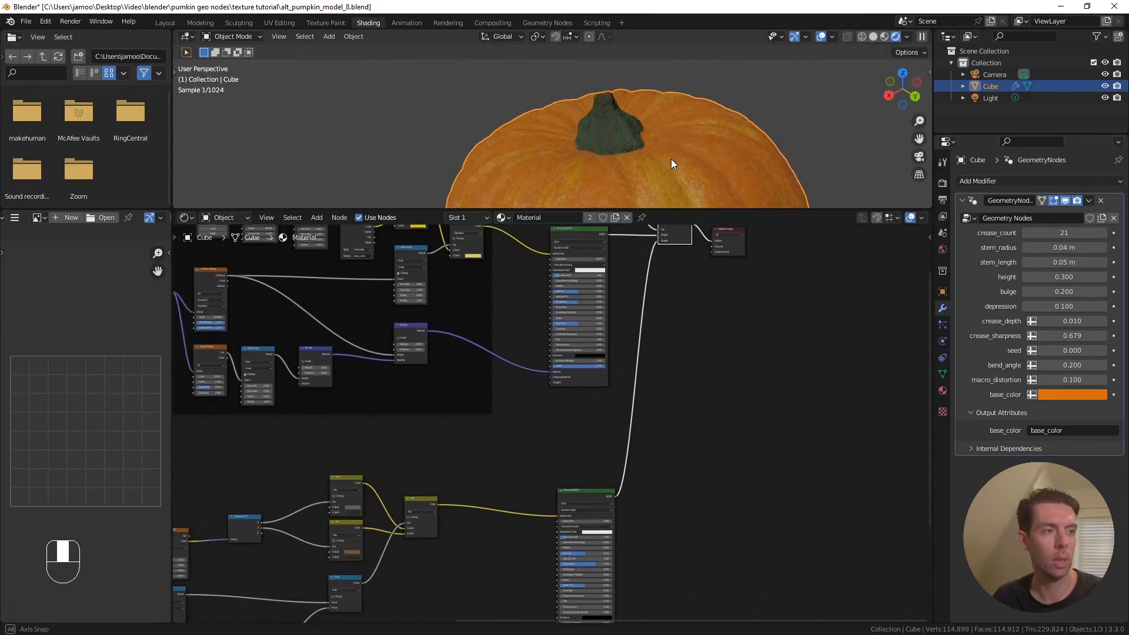
middle_click_drag(479, 452, 511, 361, "shift")
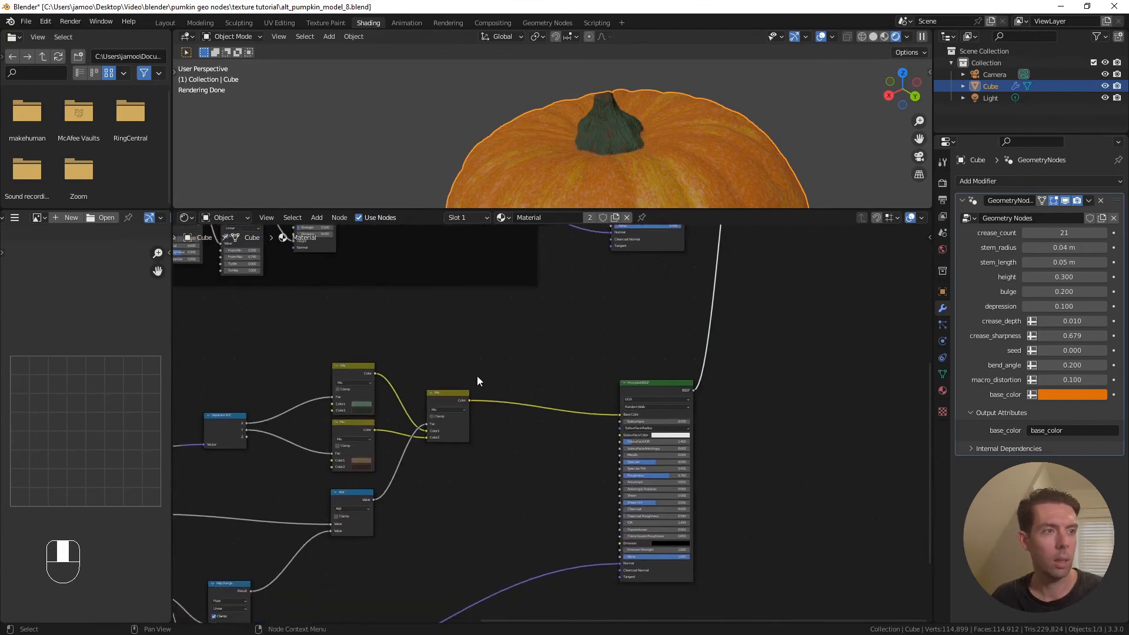
left_click_drag(450, 394, 445, 421)
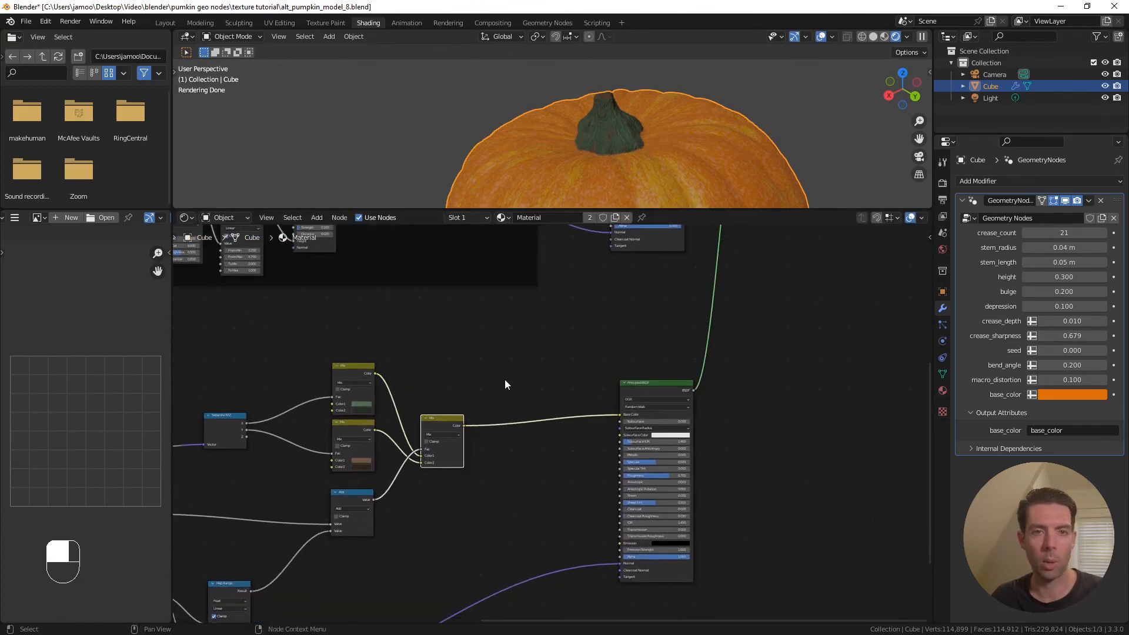
middle_click_drag(796, 392, 729, 374, "shift")
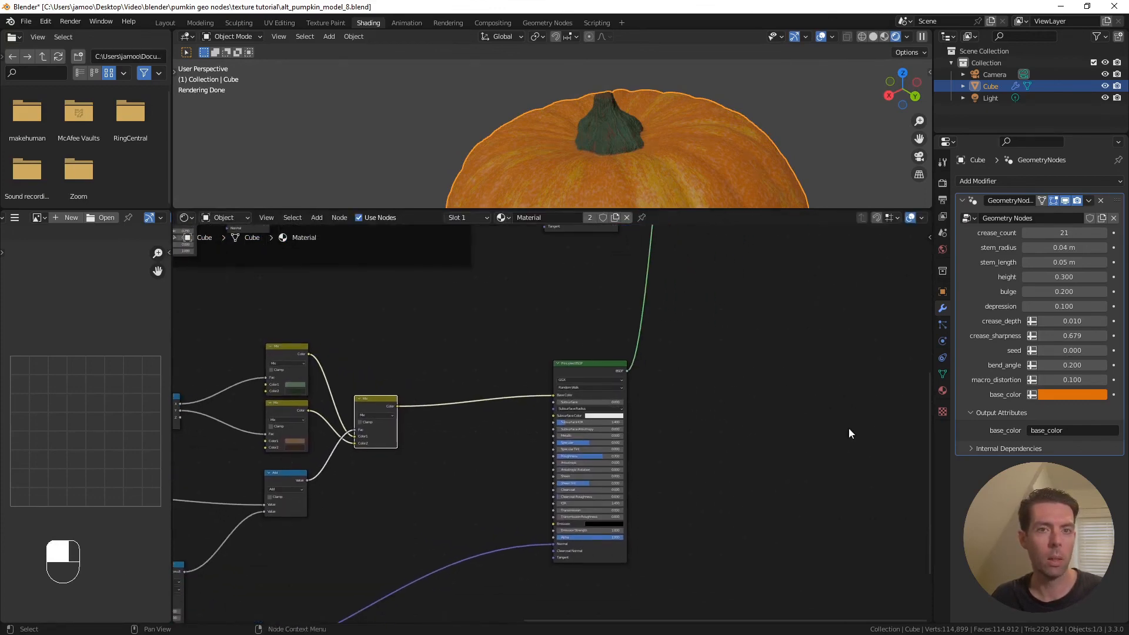
Change the pumpkin's base_color in the Geometry Nodes modifier to a pale, slightly greenish white
left_click(1054, 397)
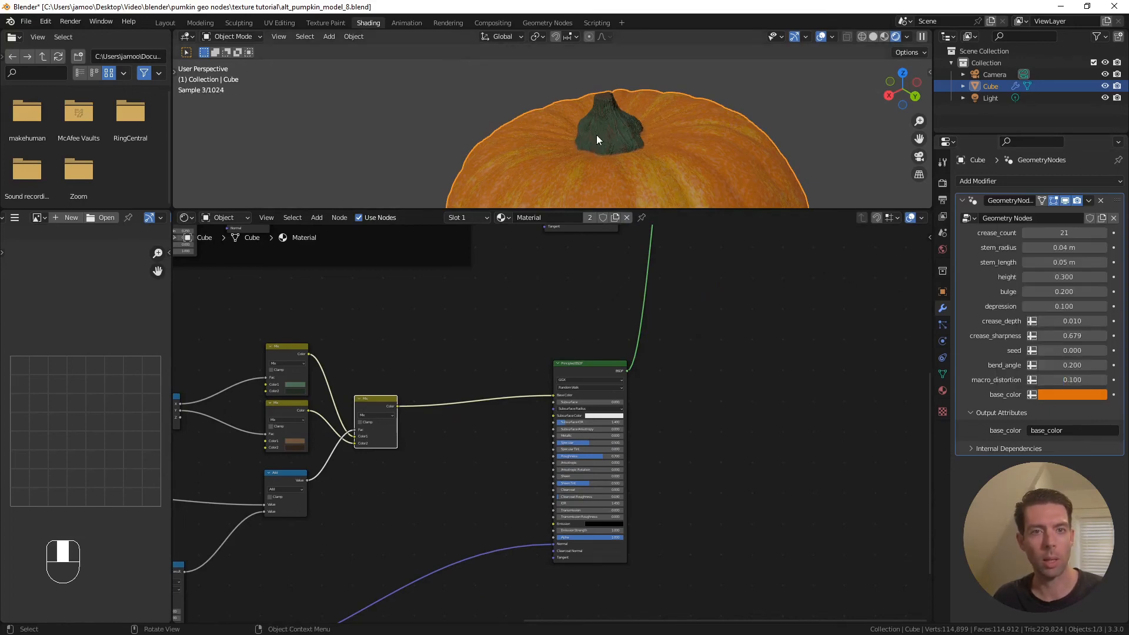
left_click(1066, 397)
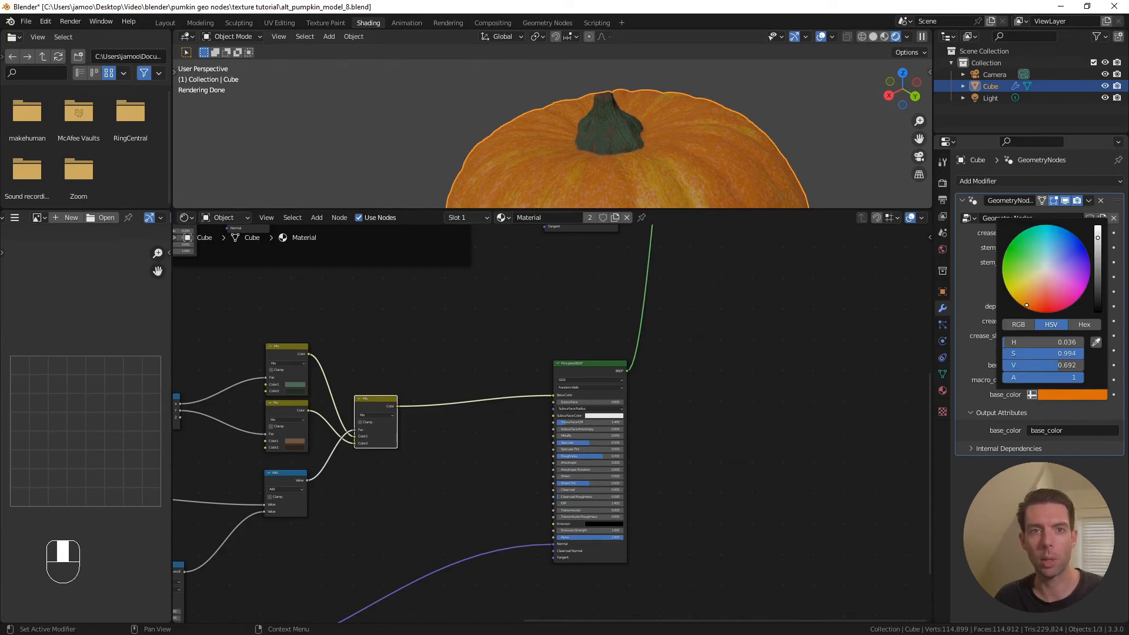
left_click(1043, 267)
left_click_drag(1043, 266, 1045, 267)
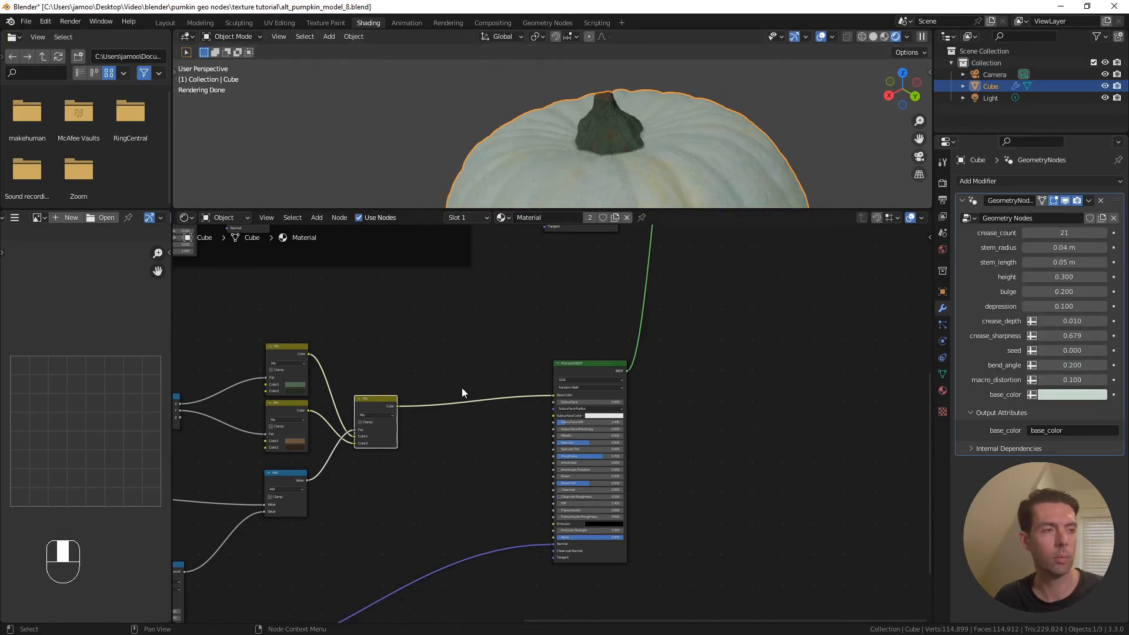
middle_click_drag(488, 388, 644, 362)
scroll(574, 345, "up", 4)
scroll(574, 345, "up", 1)
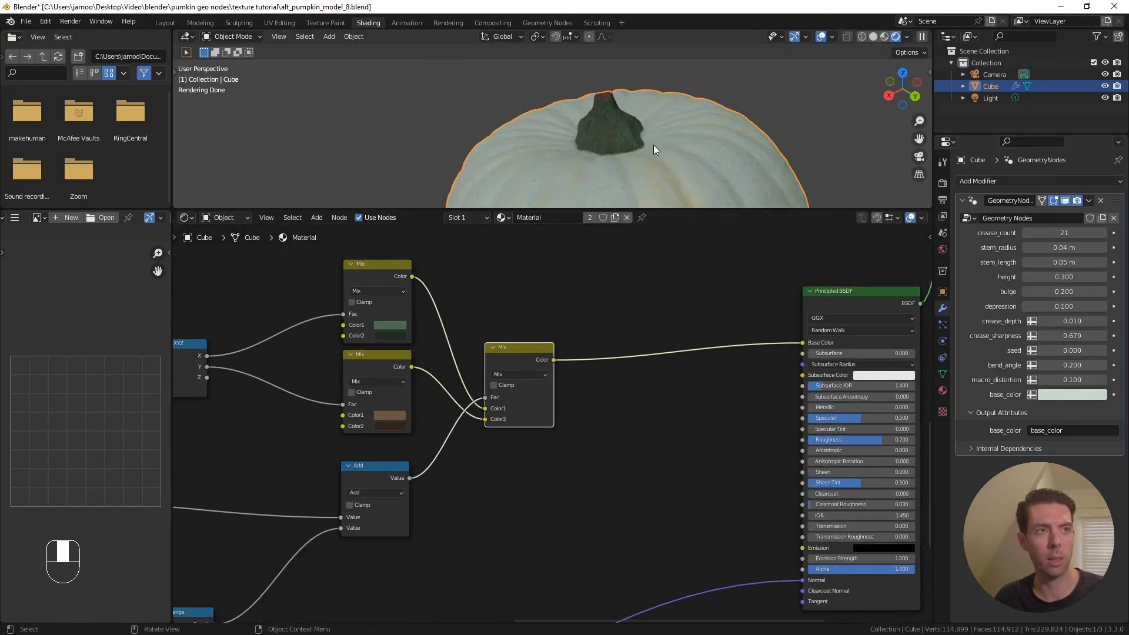
Add an Attribute node reading base_color above the final stem color Mix node
middle_click_drag(580, 300, 592, 317)
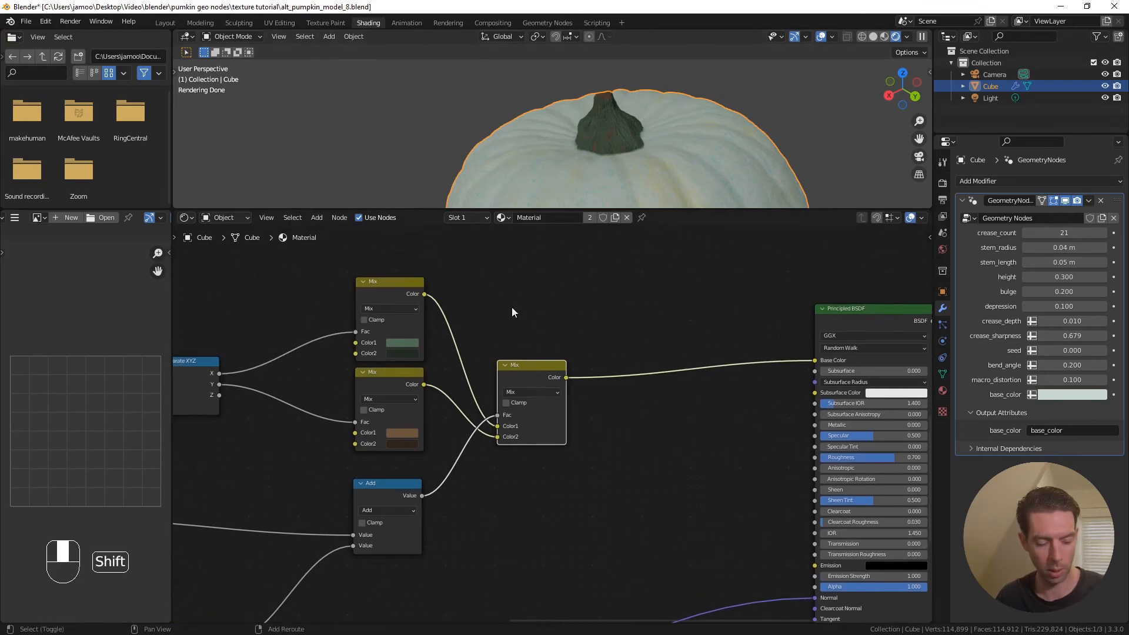
key("shift+a")
type("attr")
key("Return")
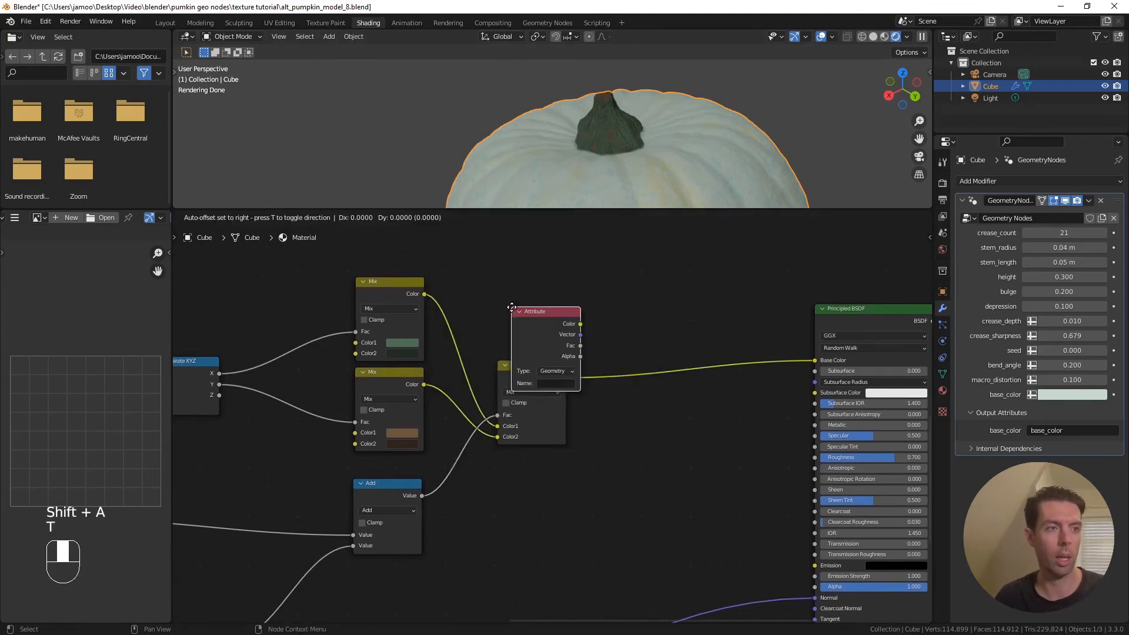
left_click(497, 264)
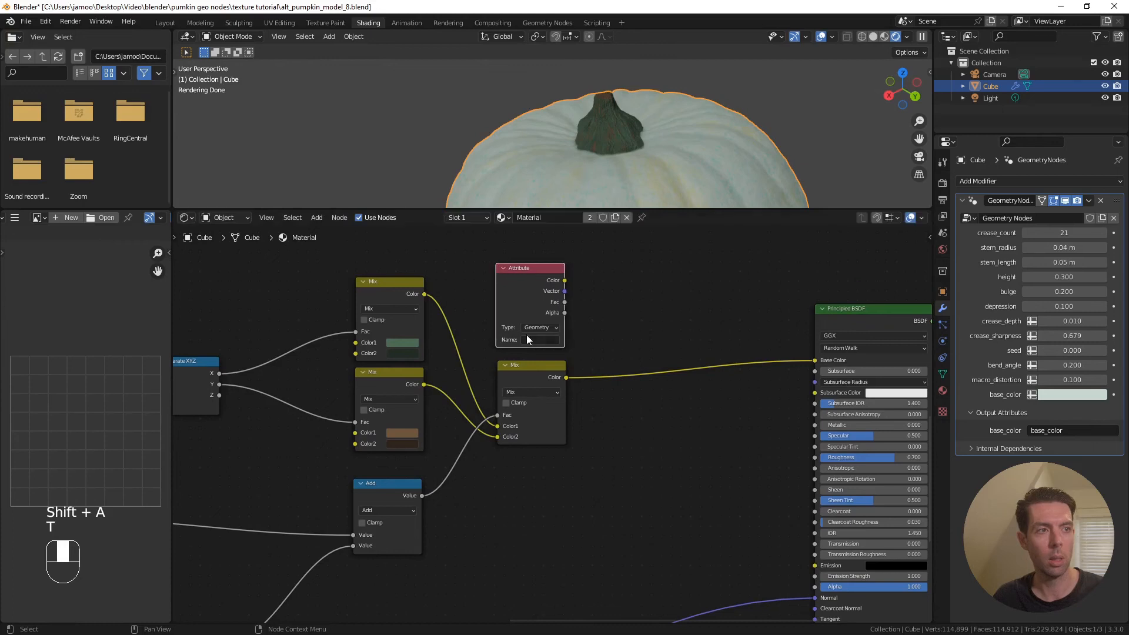
left_click(529, 338)
type("base_")
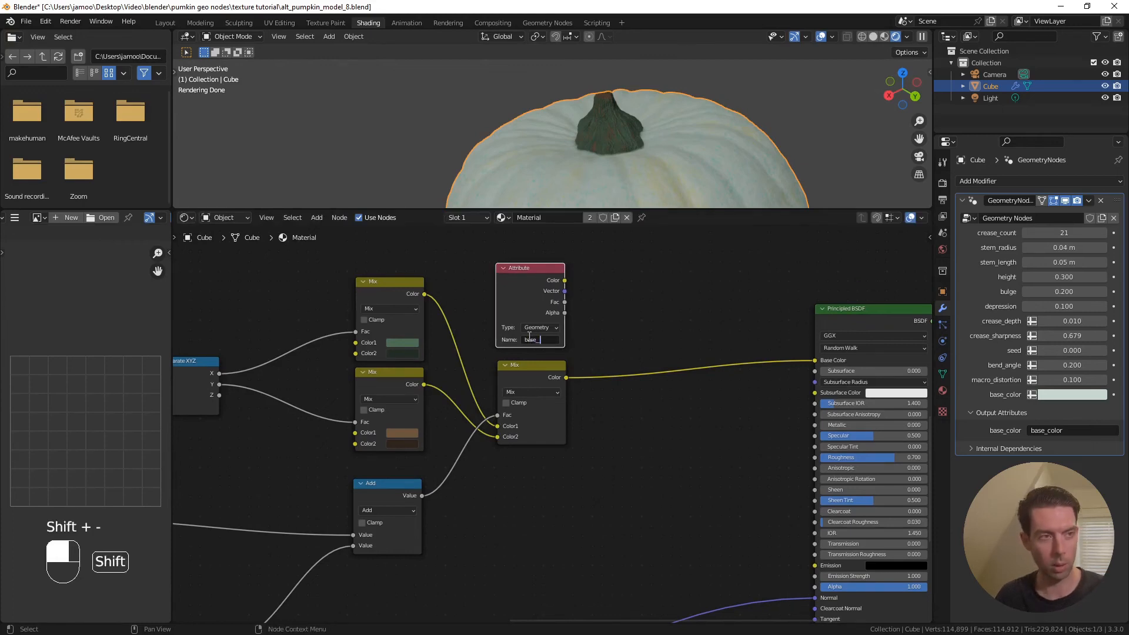
key("BackSpace")
key("BackSpace")
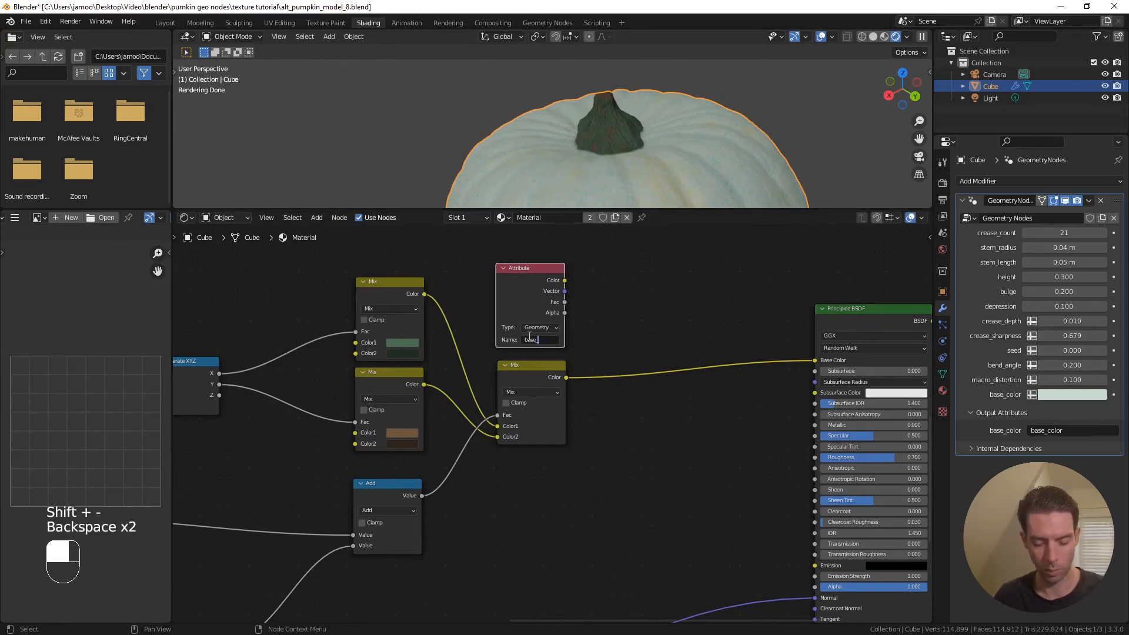
left_click(596, 306)
Insert a duplicate of the final stem Mix node before the Principled BSDF and feed the Attribute's Color into its Color2
middle_click_drag(595, 306, 546, 314)
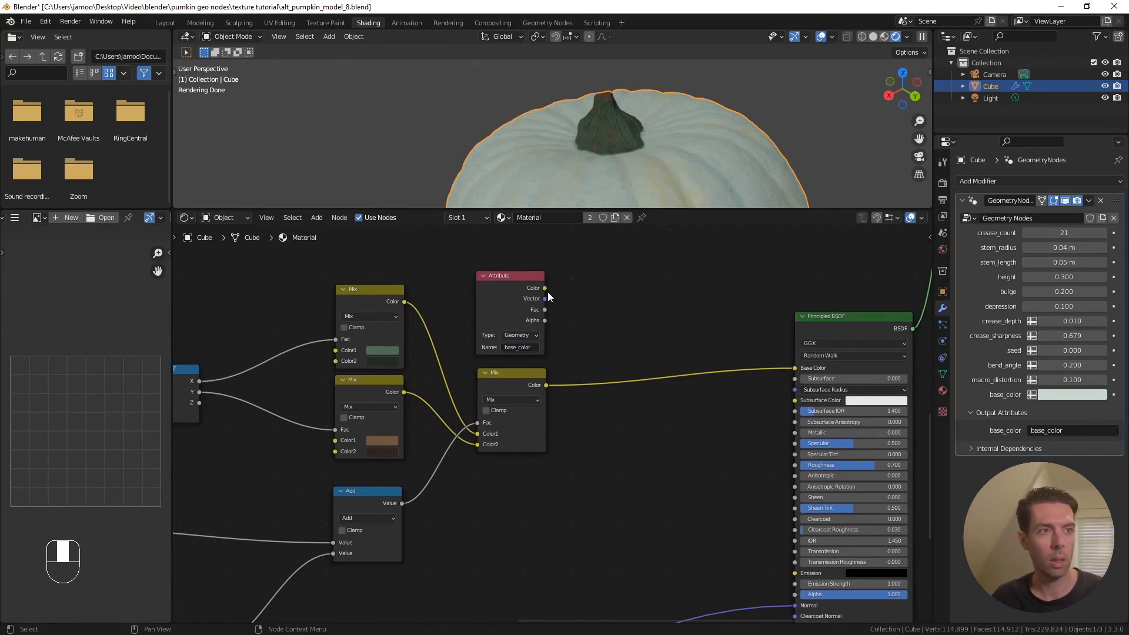
left_click(510, 386)
key("shift+d")
left_click(647, 376)
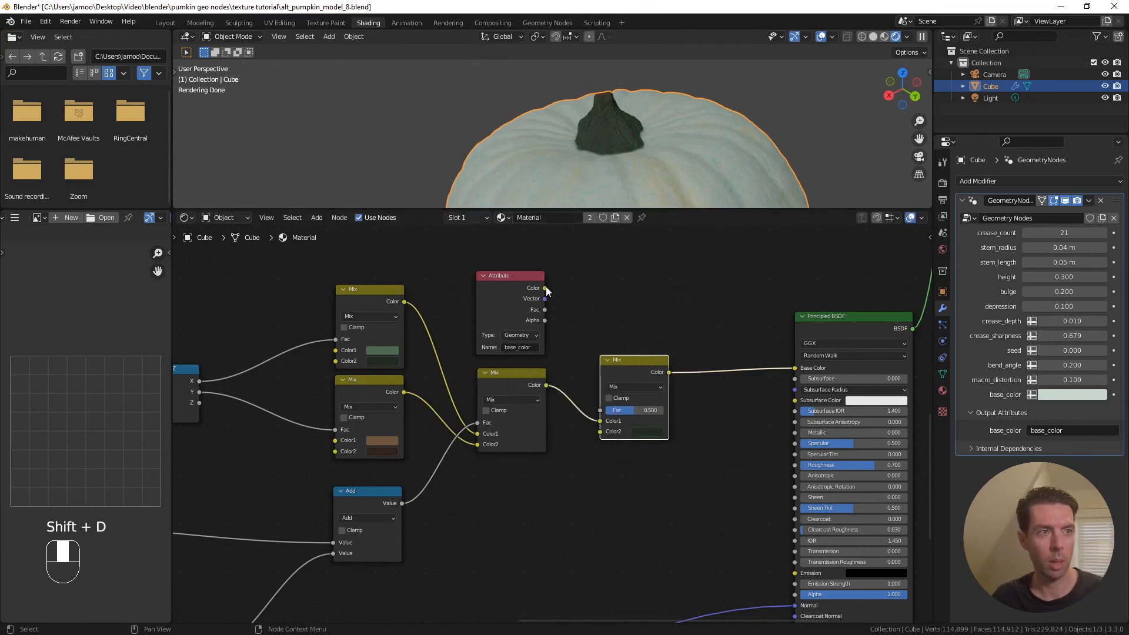
left_click_drag(546, 288, 599, 432)
Set the new Mix node's blending mode to Saturation with a Fac of 0.4
scroll(590, 377, "up", 3)
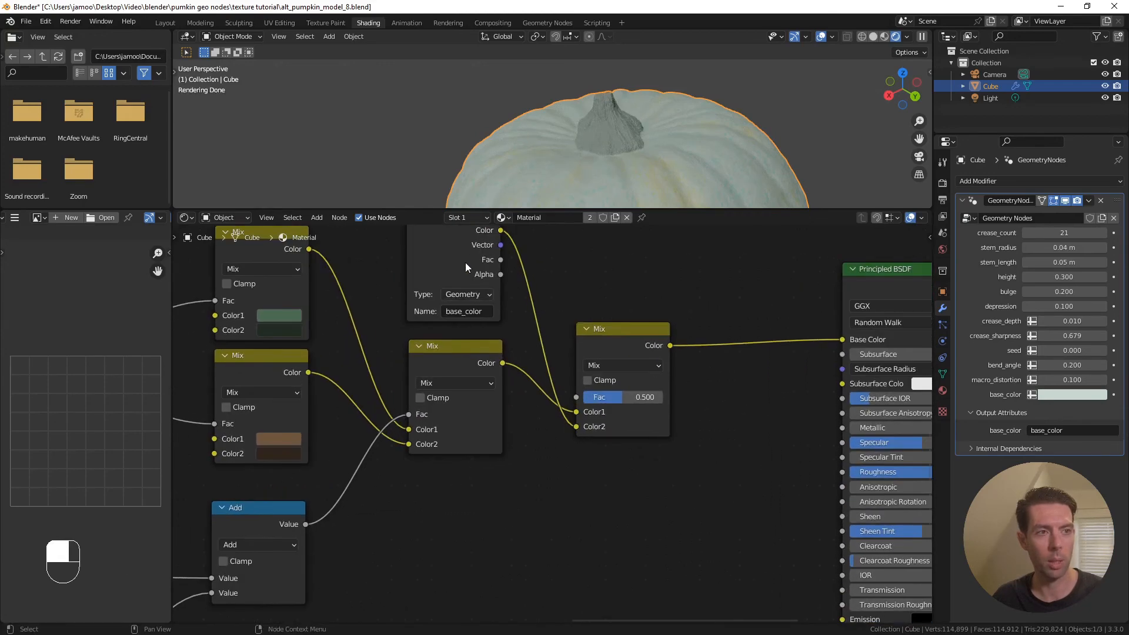
left_click(629, 367)
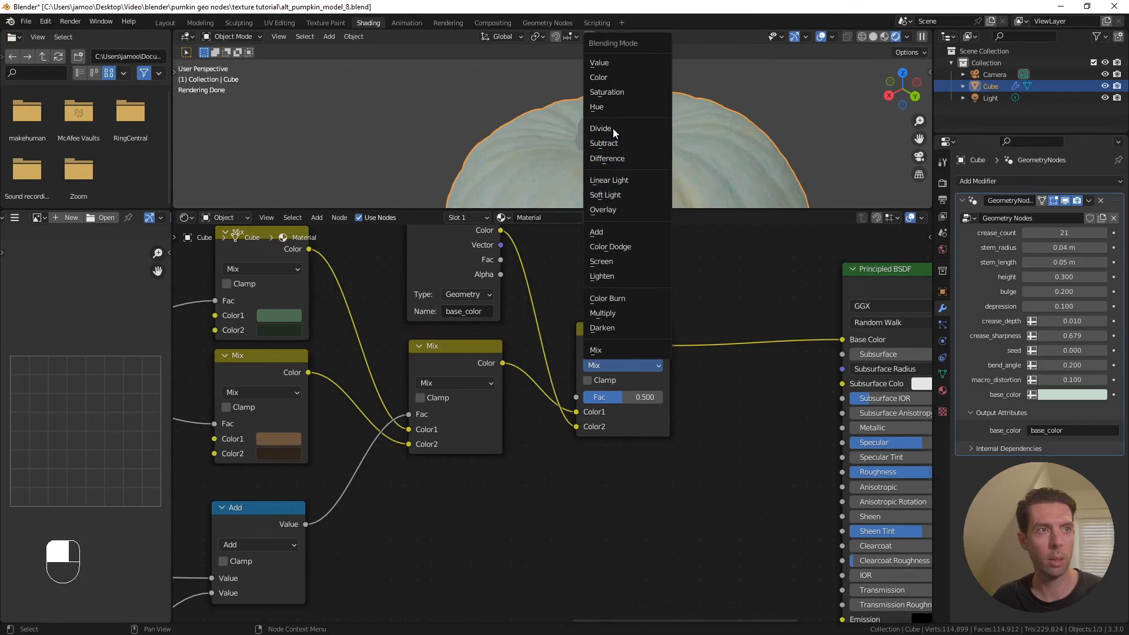
left_click(613, 97)
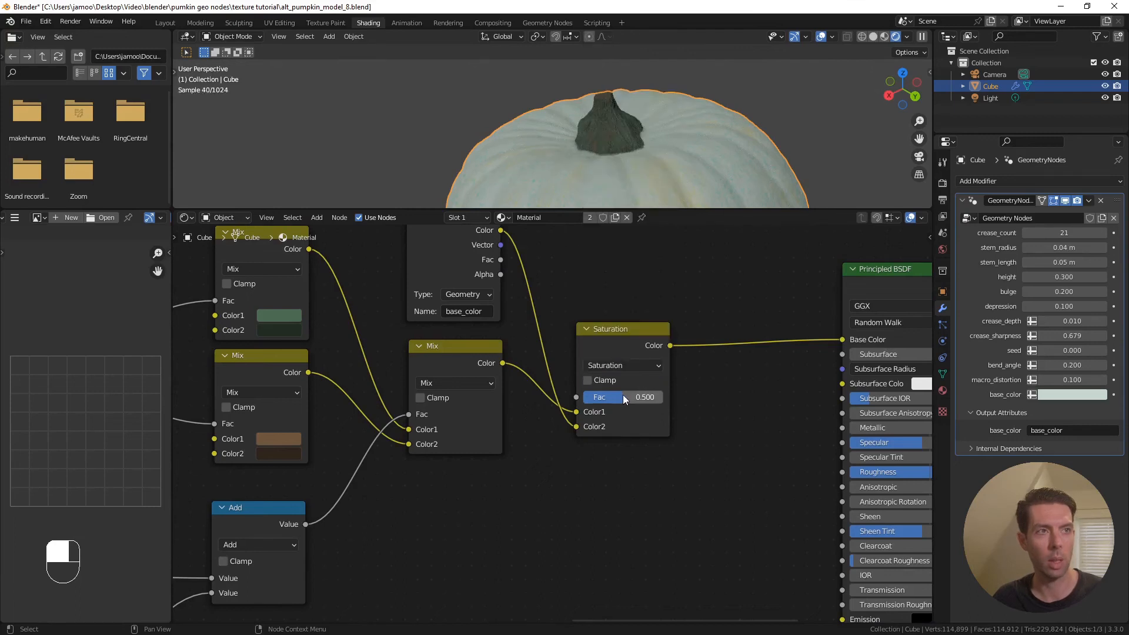
double_click(624, 396)
key("Escape")
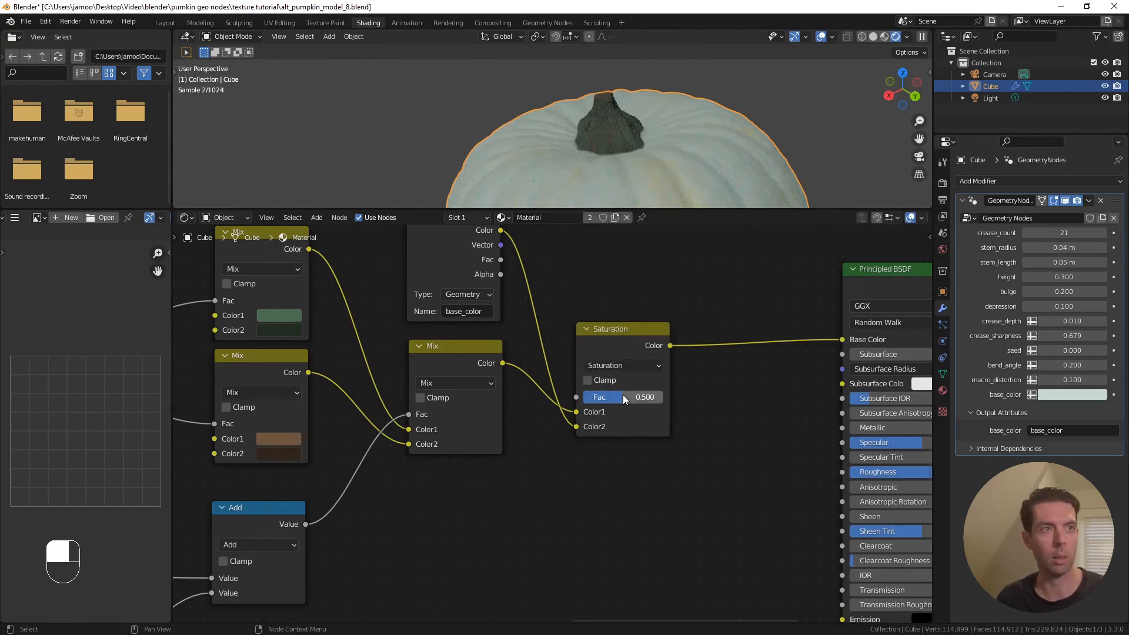
double_click(642, 397)
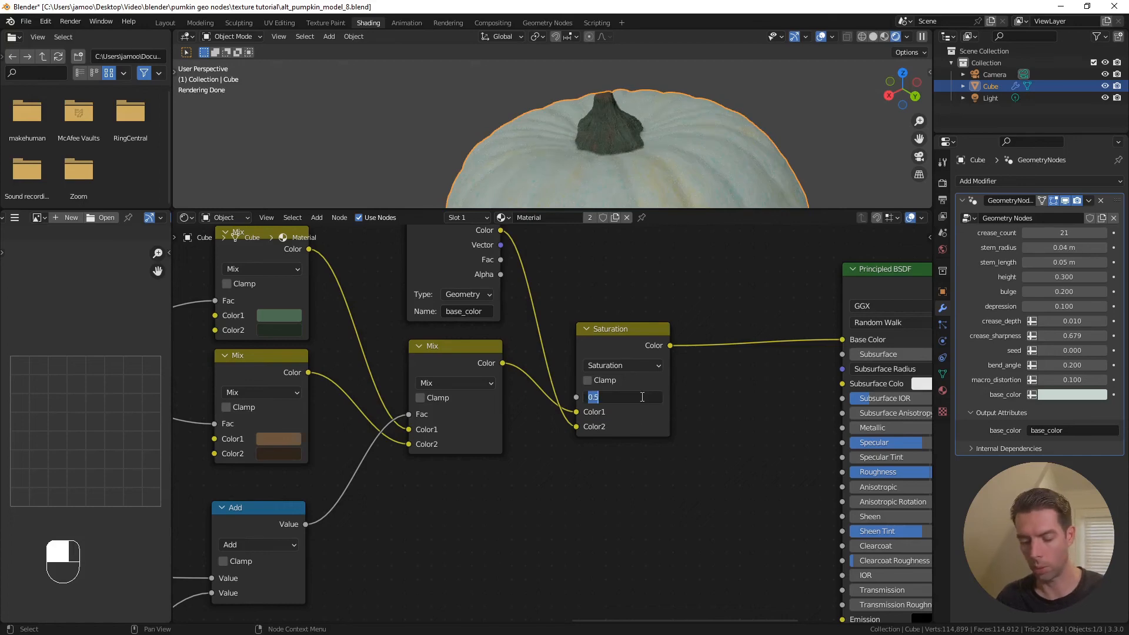
type(".4")
key("Return")
Test the stem's saturation blend with an orange base_color in the Geometry Nodes modifier
middle_click_drag(750, 395, 588, 405)
scroll(588, 410, "down", 1)
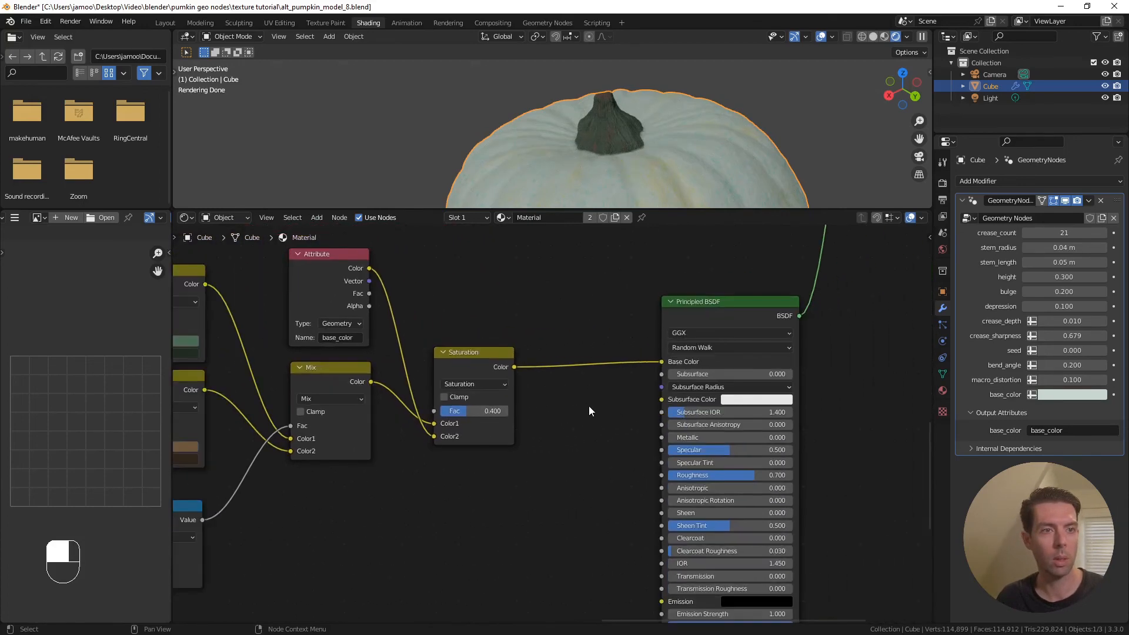
left_click(1048, 394)
left_click_drag(1042, 266, 1030, 300)
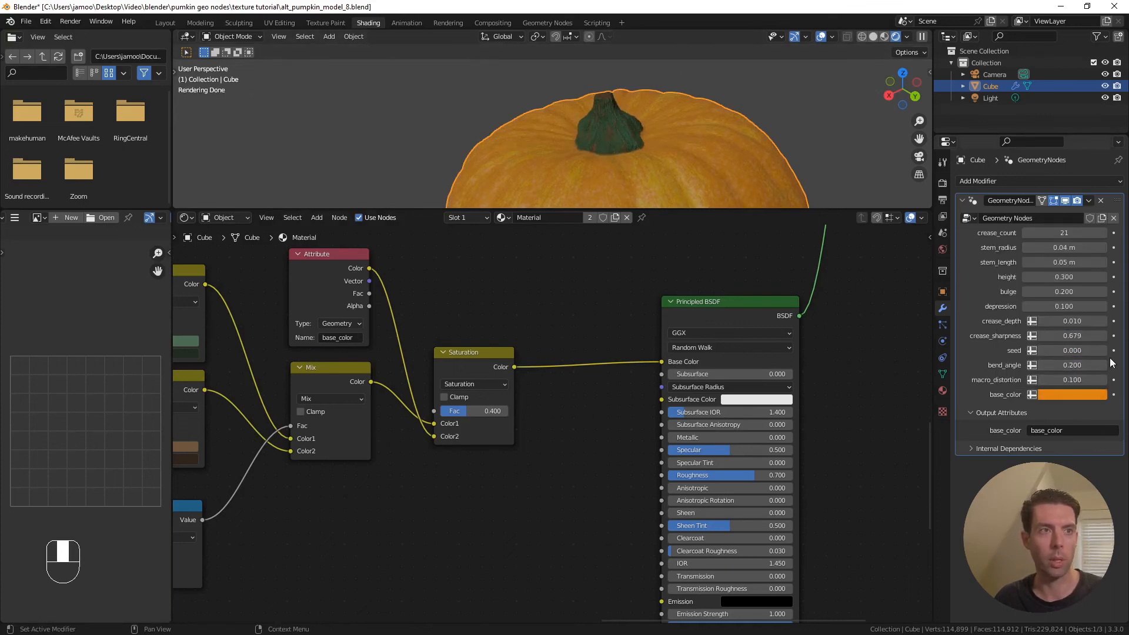
Change the pumpkin's base_color in the Geometry Nodes modifier to a dark teal green
left_click(1062, 394)
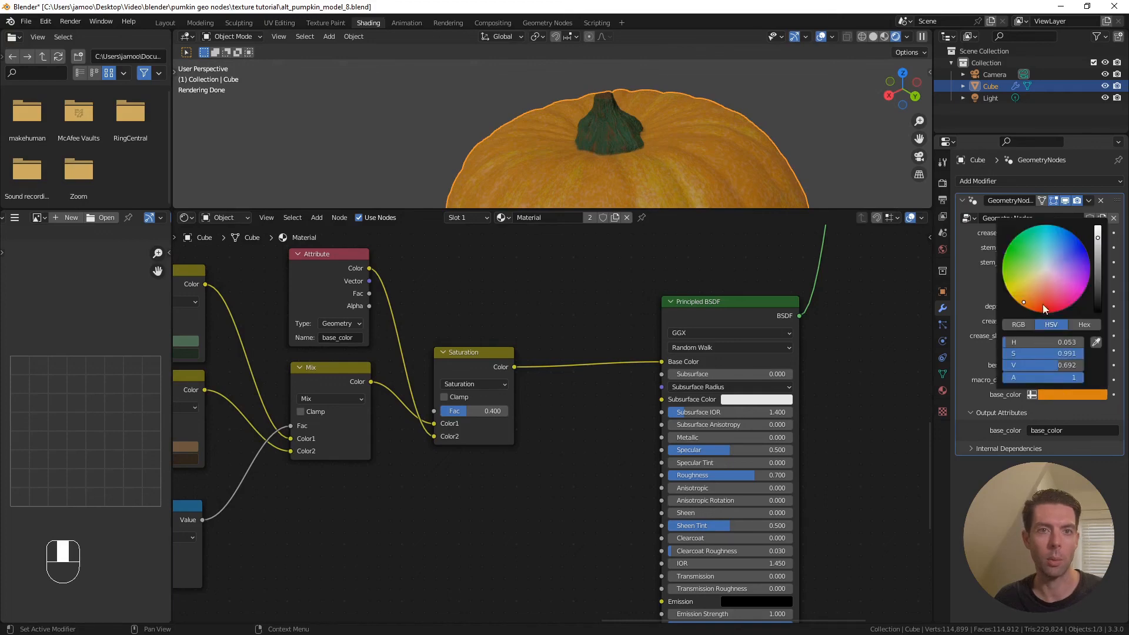
left_click(1039, 250)
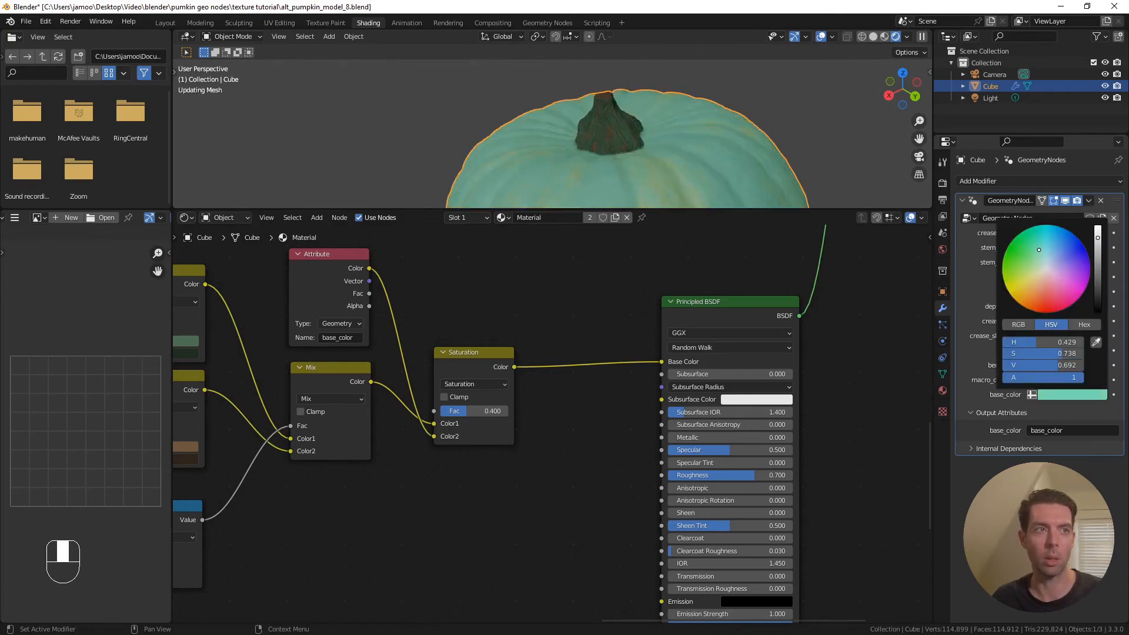
scroll(1042, 249, "down", 12)
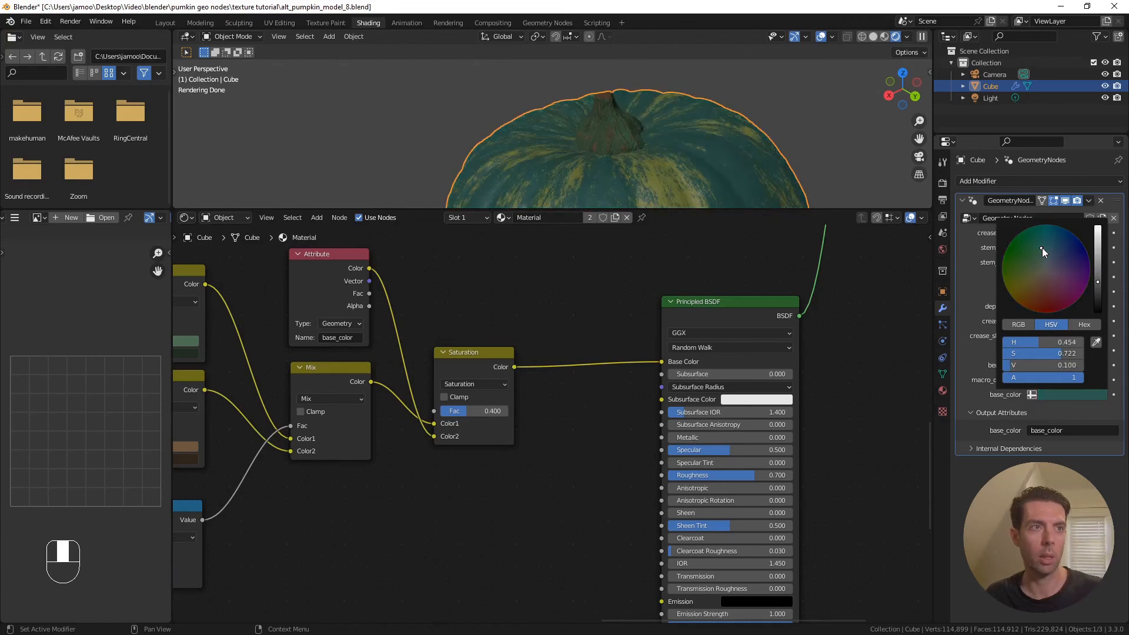
scroll(1042, 248, "down", 1)
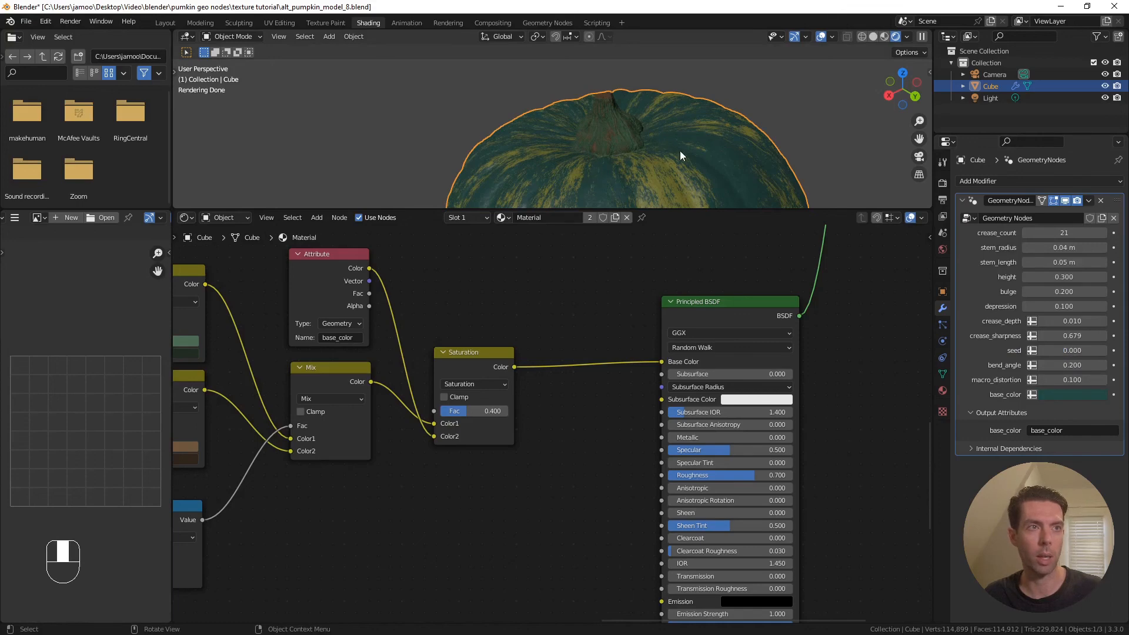
Inspect the stem and the yellow striping of the dark green pumpkin from several angles and distances
scroll(647, 153, "down", 5)
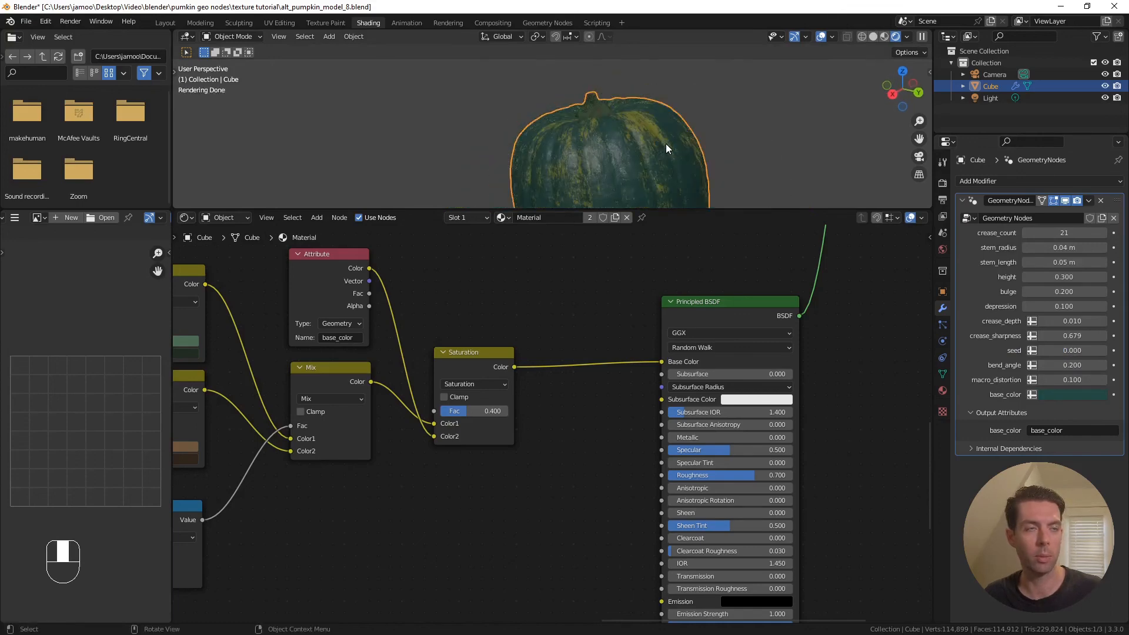
scroll(624, 124, "up", 3)
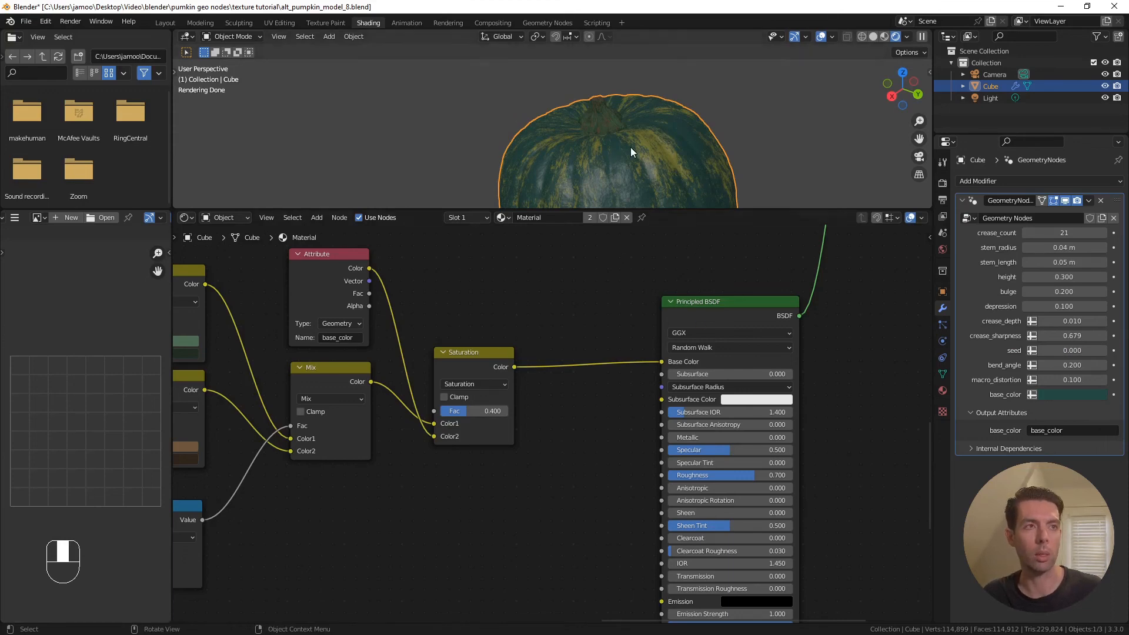
middle_click_drag(618, 136, 635, 127, "shift")
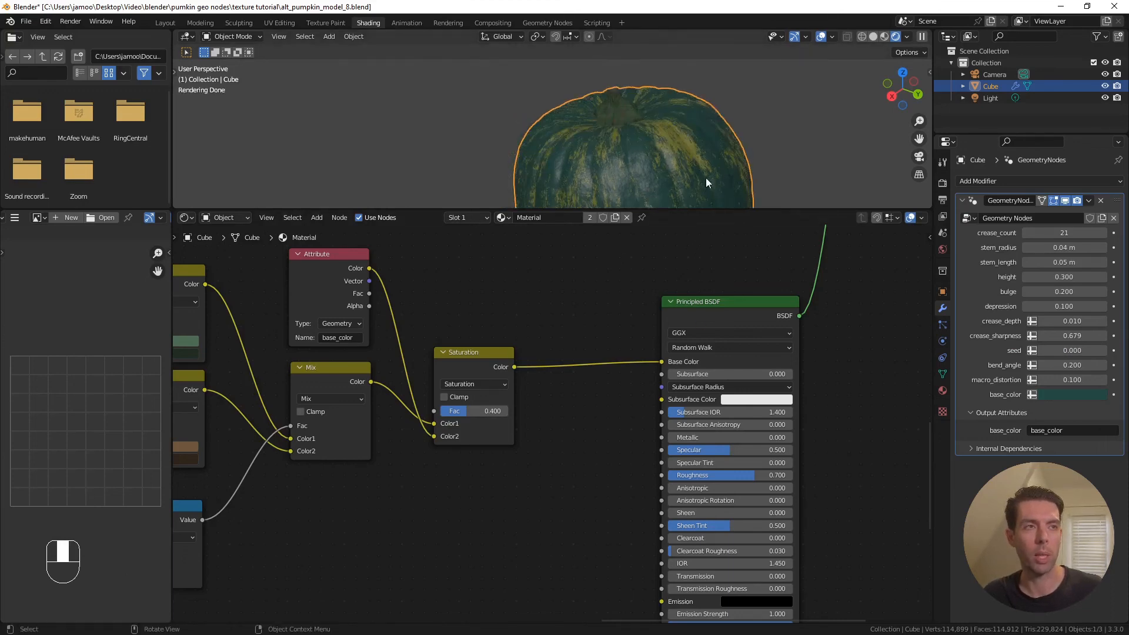
scroll(643, 118, "down", 1)
scroll(614, 126, "up", 2)
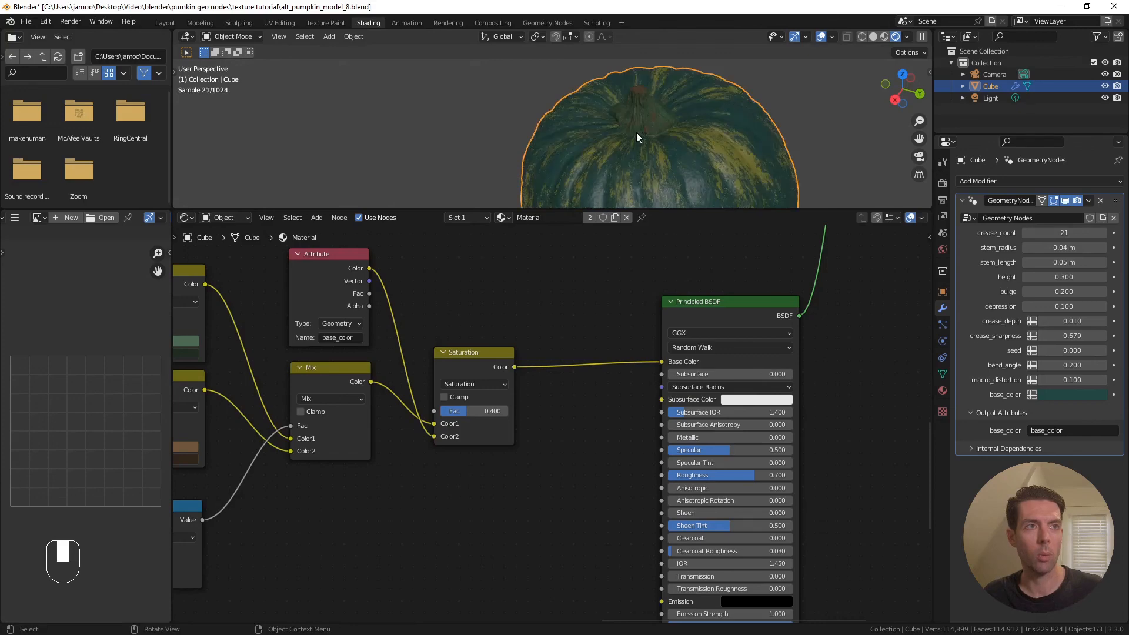
middle_click_drag(731, 153, 680, 118, "shift")
scroll(694, 141, "down", 1)
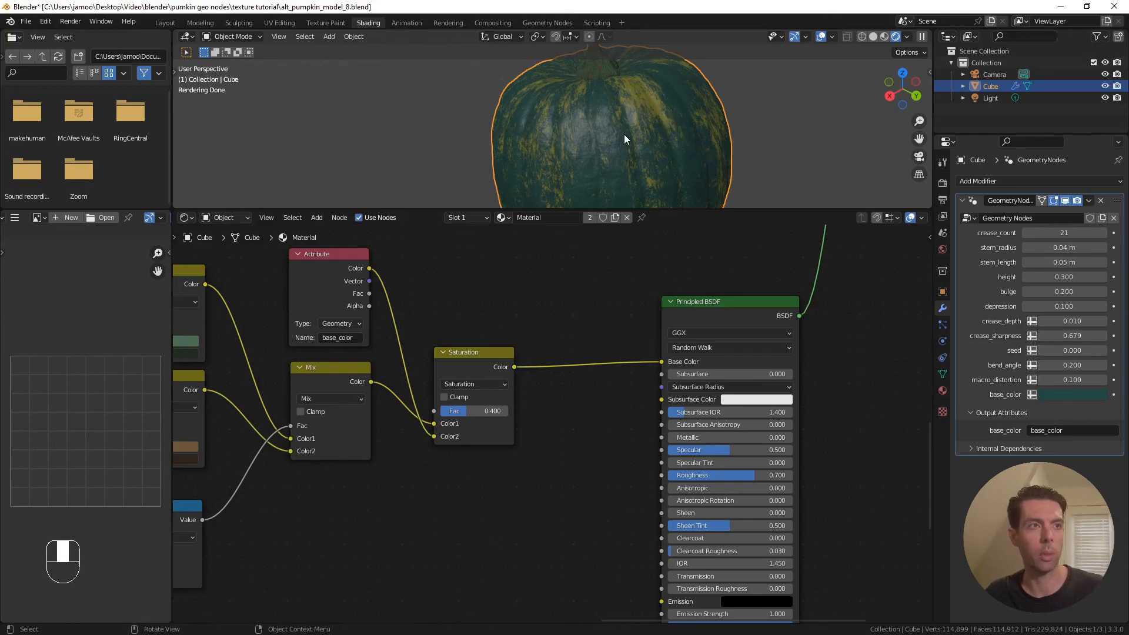
scroll(623, 134, "down", 4)
Switch the Musgrave Texture node in the pumpkin texture frame from 3D to 4D
middle_click_drag(538, 274, 619, 306, "shift")
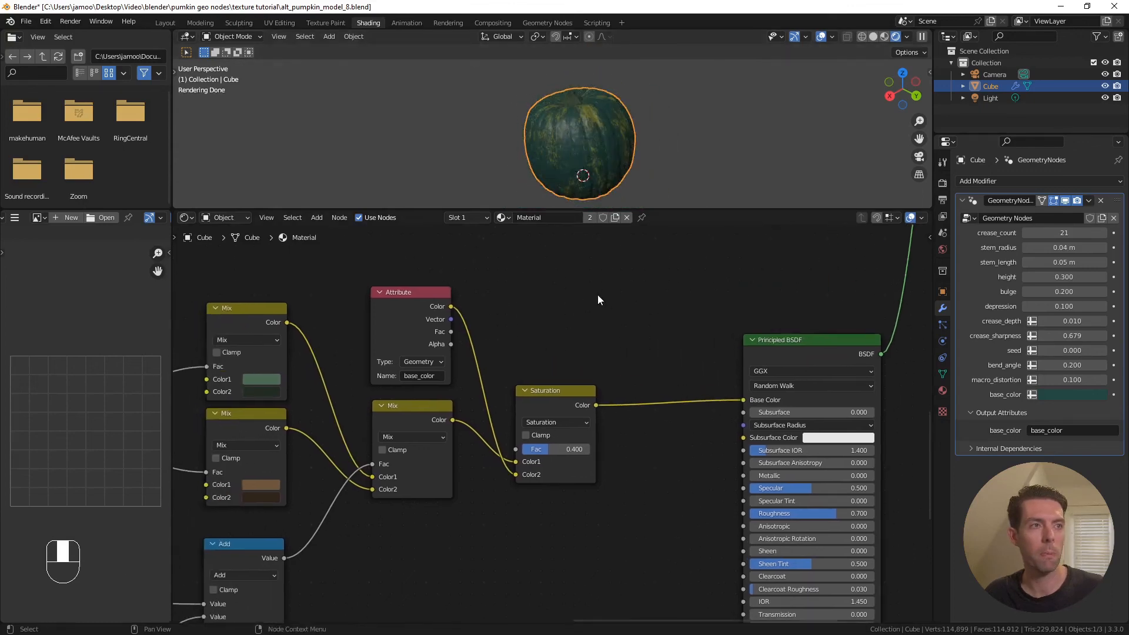
scroll(597, 295, "down", 4)
middle_click_drag(363, 291, 569, 394, "shift")
scroll(569, 394, "down", 2)
middle_click_drag(570, 340, 706, 445)
middle_click_drag(543, 329, 591, 388, "shift")
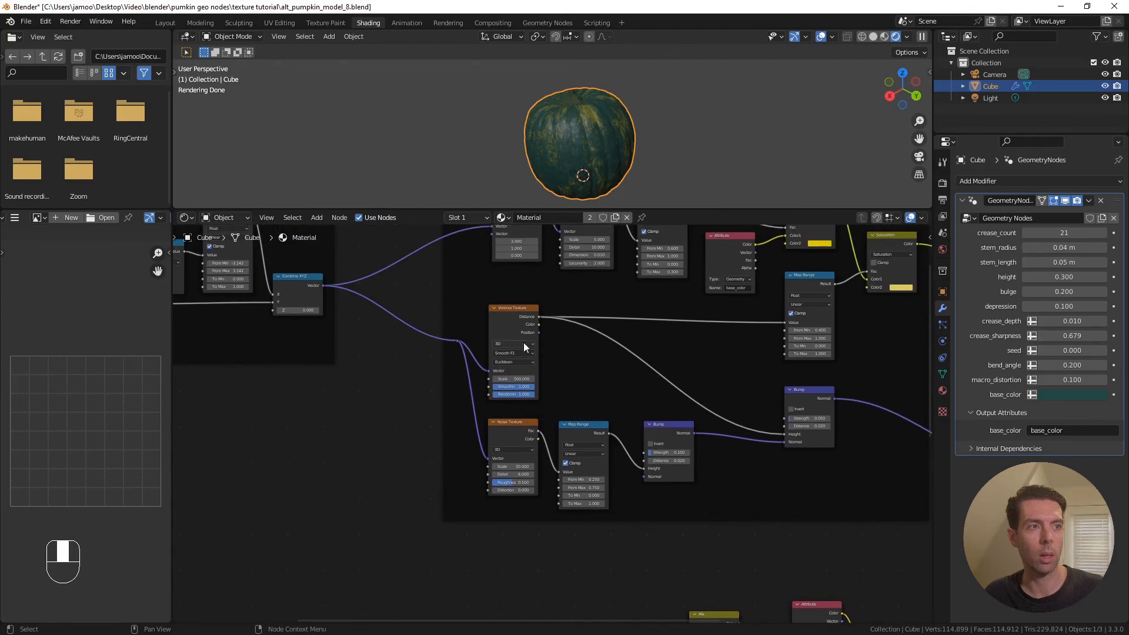
scroll(565, 388, "up", 1)
middle_click_drag(531, 284, 531, 335, "shift")
scroll(582, 372, "down", 2)
middle_click_drag(615, 374, 619, 345, "shift")
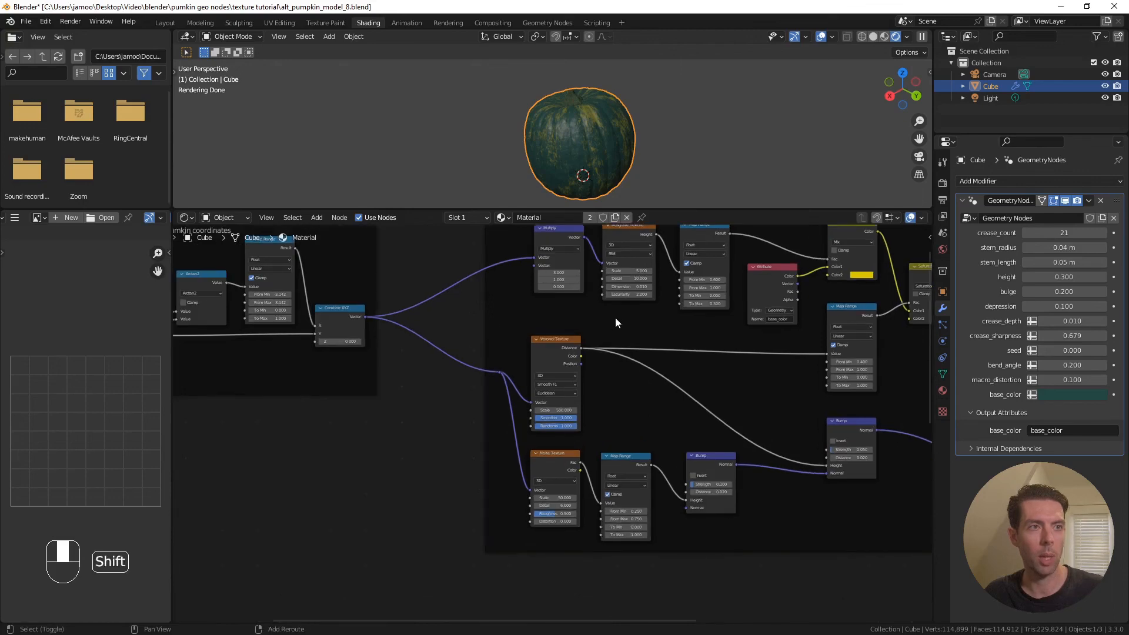
scroll(617, 306, "up", 2)
scroll(627, 277, "up", 1)
middle_click_drag(641, 330, 613, 405, "shift")
scroll(614, 323, "up", 5)
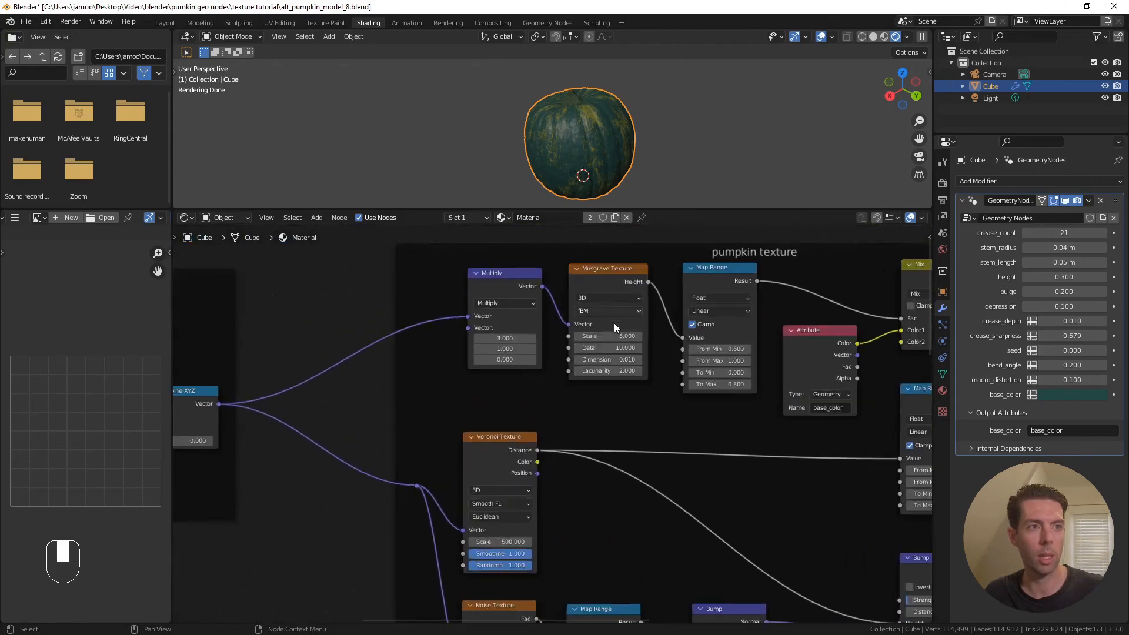
middle_click_drag(635, 268, 596, 291, "shift")
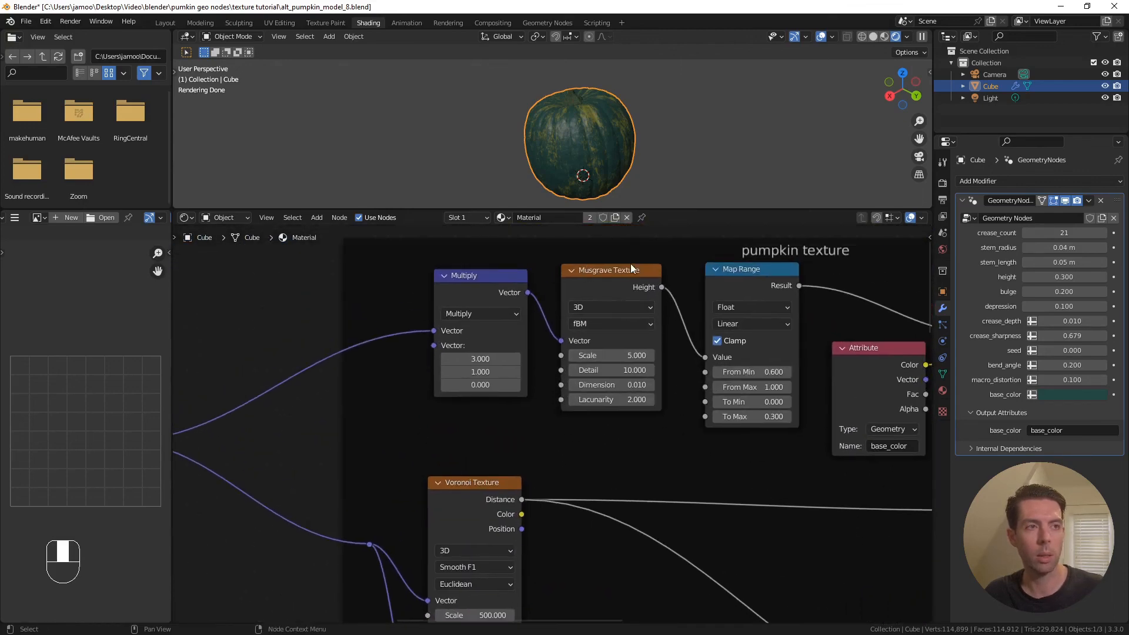
left_click(647, 307)
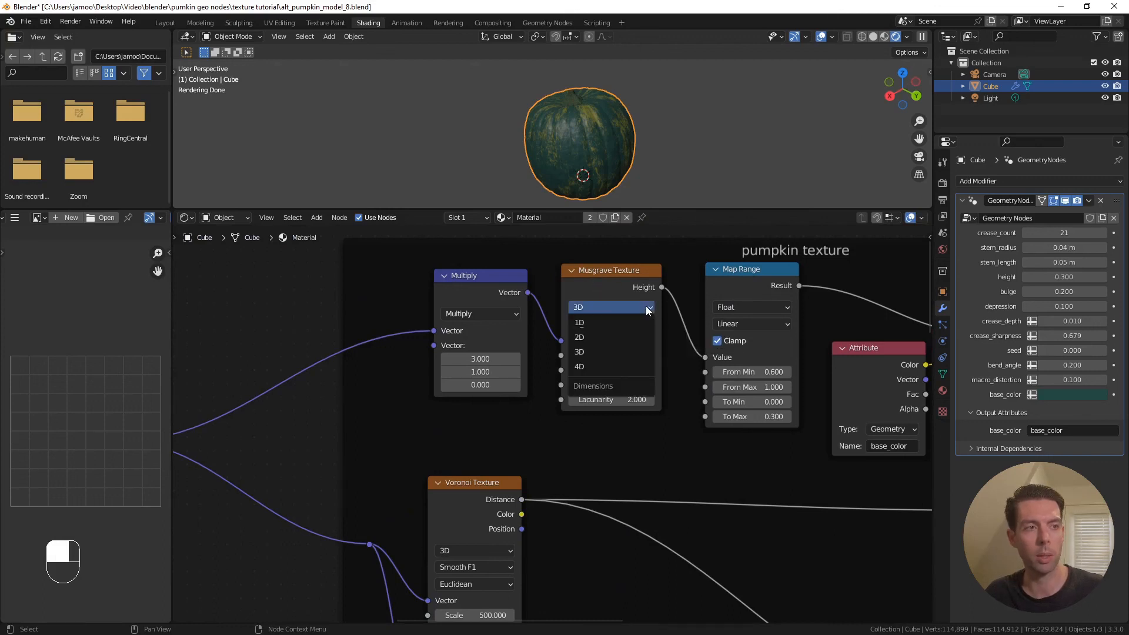
left_click(623, 362)
Move the Voronoi Texture, Noise Texture, its Map Range and the first Bump node down to make room below the Multiply node
scroll(488, 403, "down", 4)
middle_click_drag(514, 442, 524, 356, "shift")
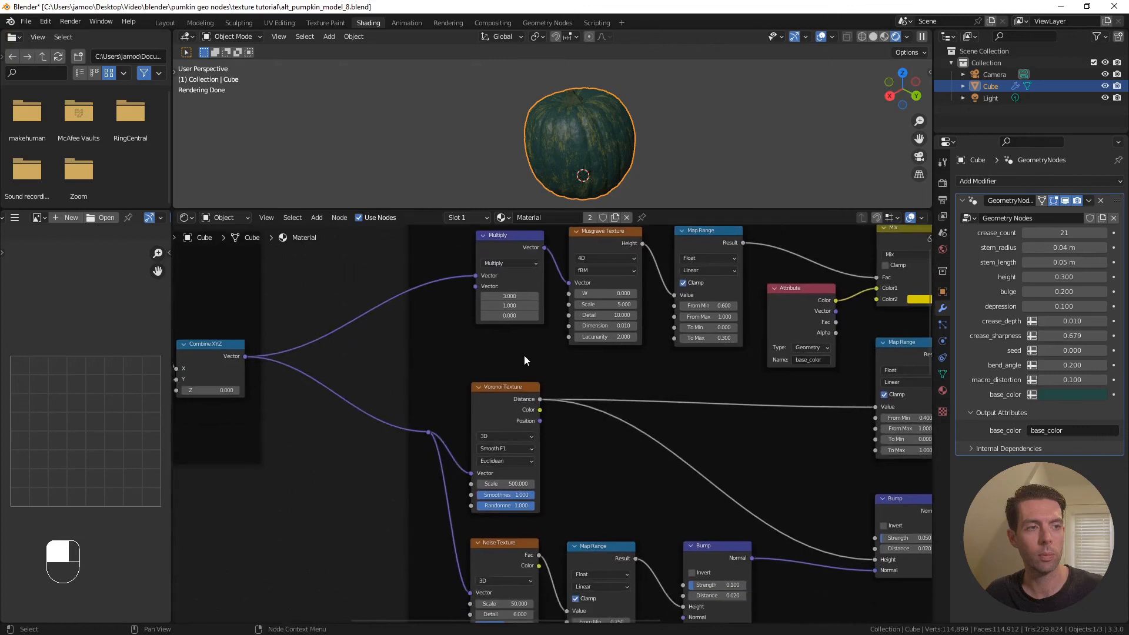
scroll(516, 370, "down", 2)
middle_click_drag(504, 395, 510, 340, "shift")
left_click_drag(456, 325, 737, 538)
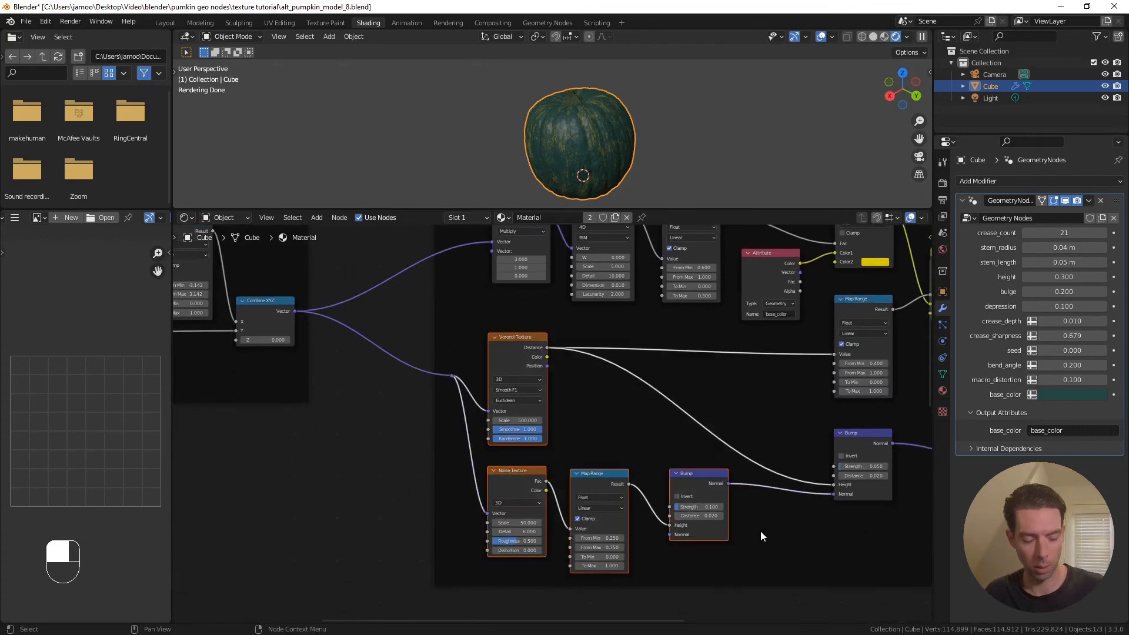
key("g")
left_click(774, 574)
Add an Attribute node between the Multiply and Voronoi Texture nodes in the pumpkin texture frame
middle_click_drag(487, 341, 625, 376, "shift")
scroll(593, 401, "up", 1)
left_click(578, 319)
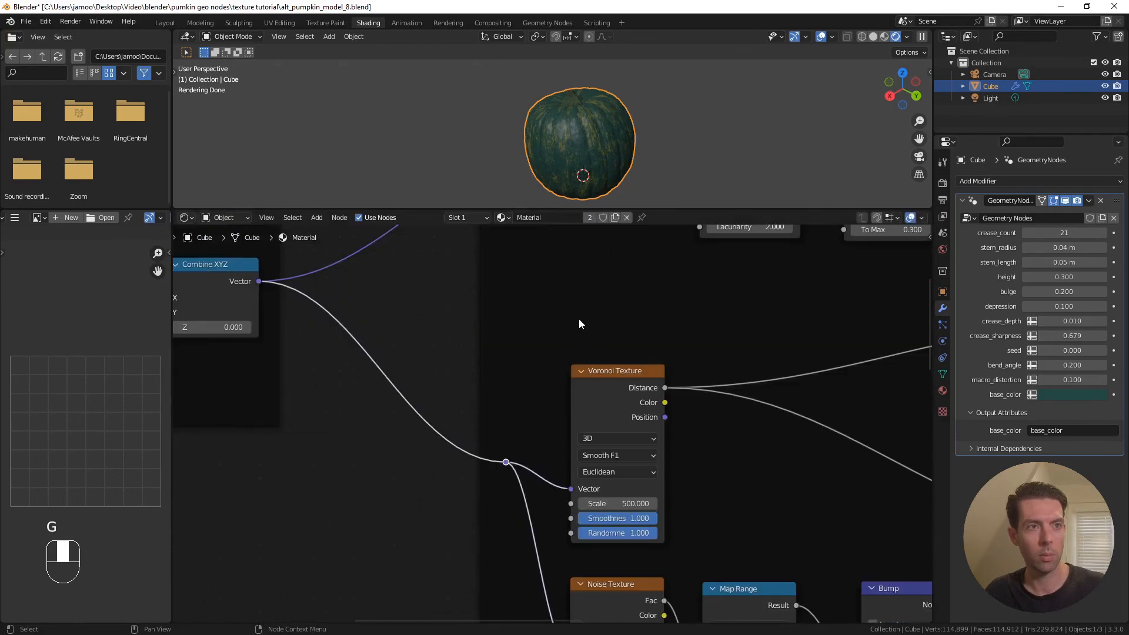
middle_click_drag(578, 319, 574, 426)
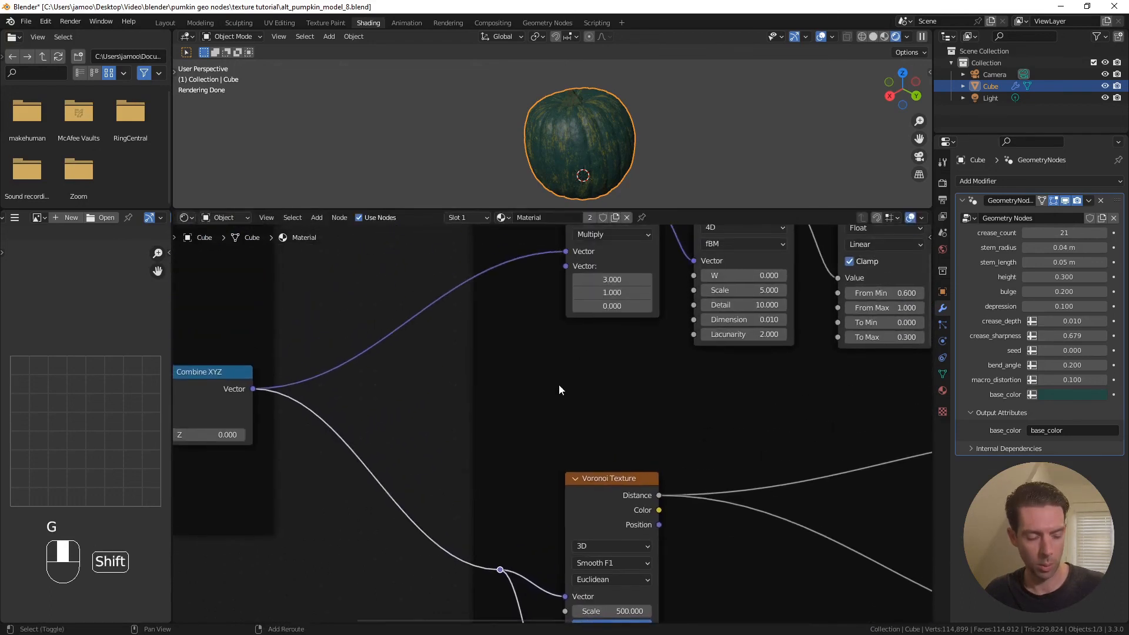
key("shift+a")
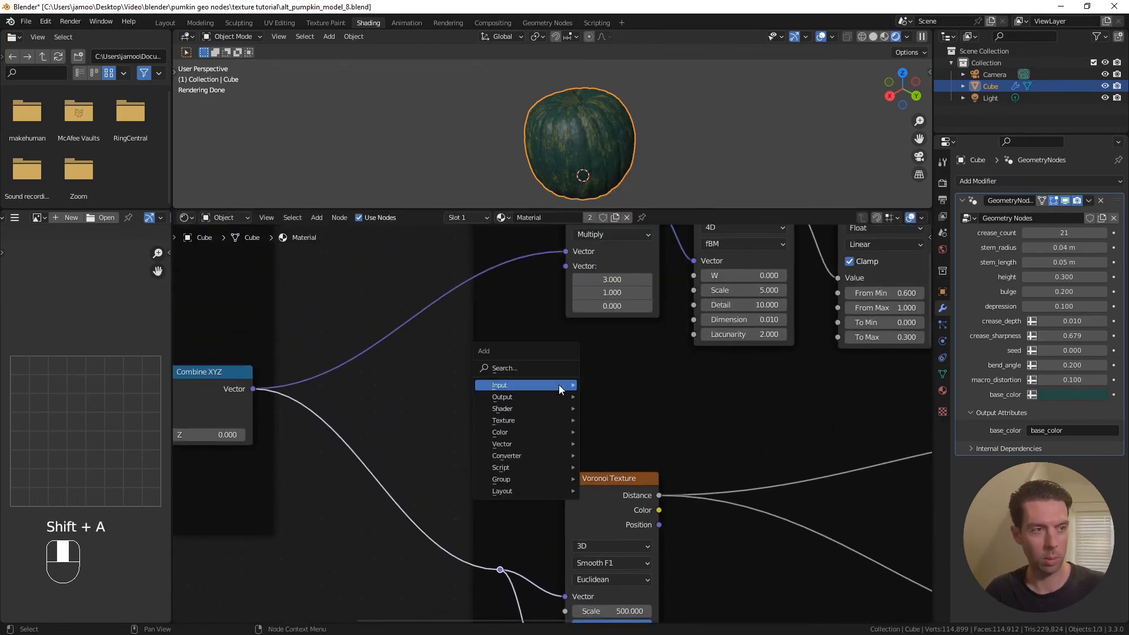
type("attri")
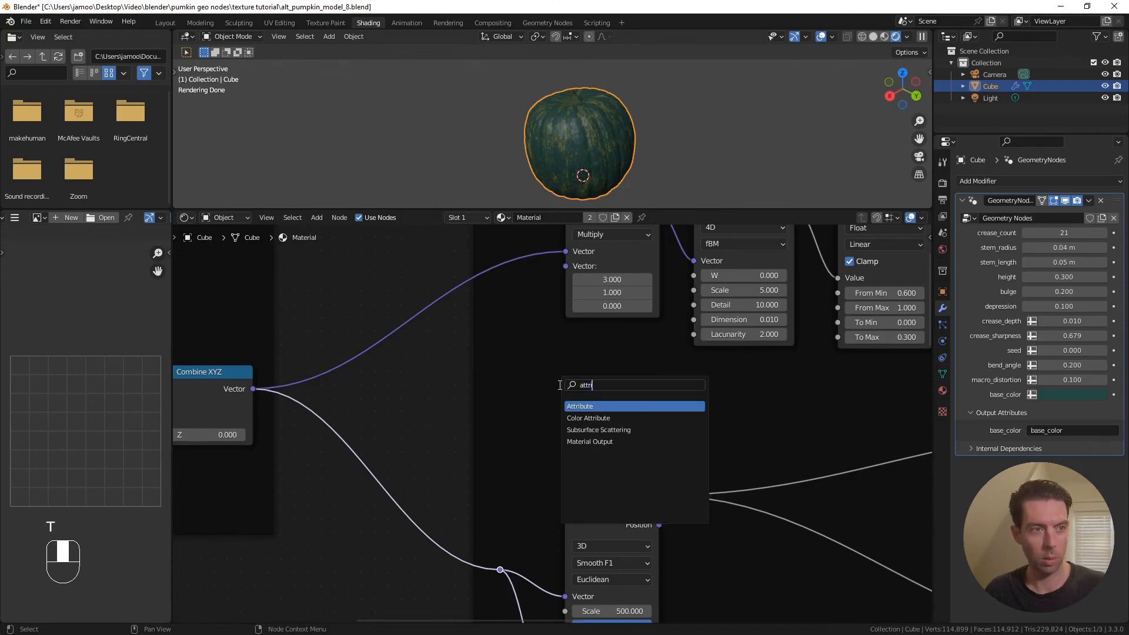
key("Return")
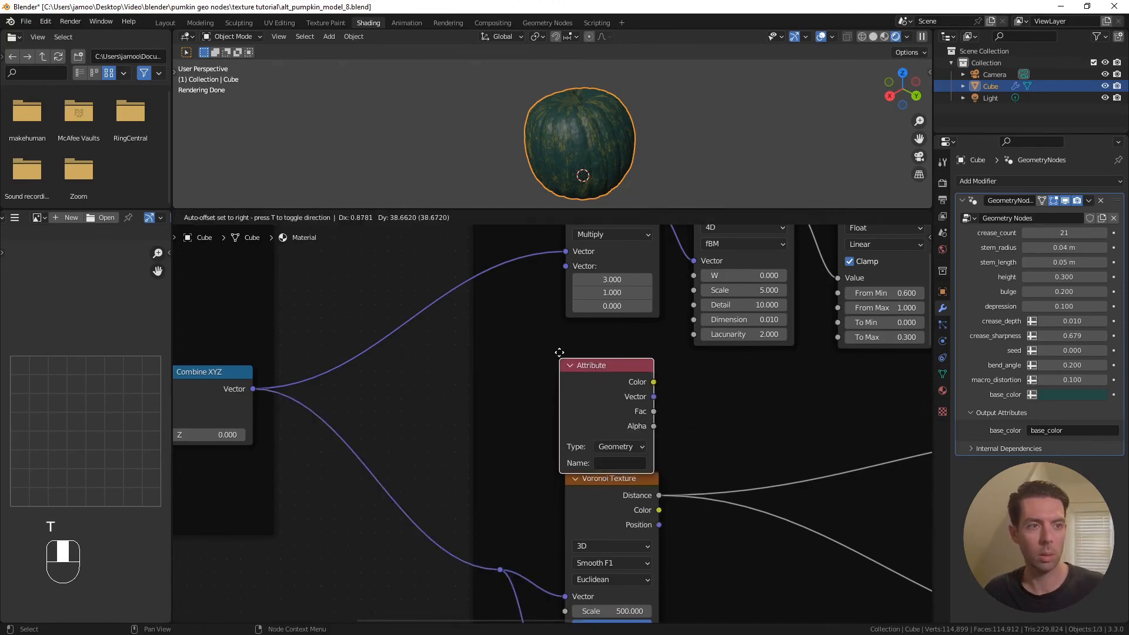
left_click(556, 346)
middle_click_drag(737, 380, 601, 432)
left_click_drag(614, 258, 624, 260)
middle_click_drag(605, 445, 622, 457, "shift")
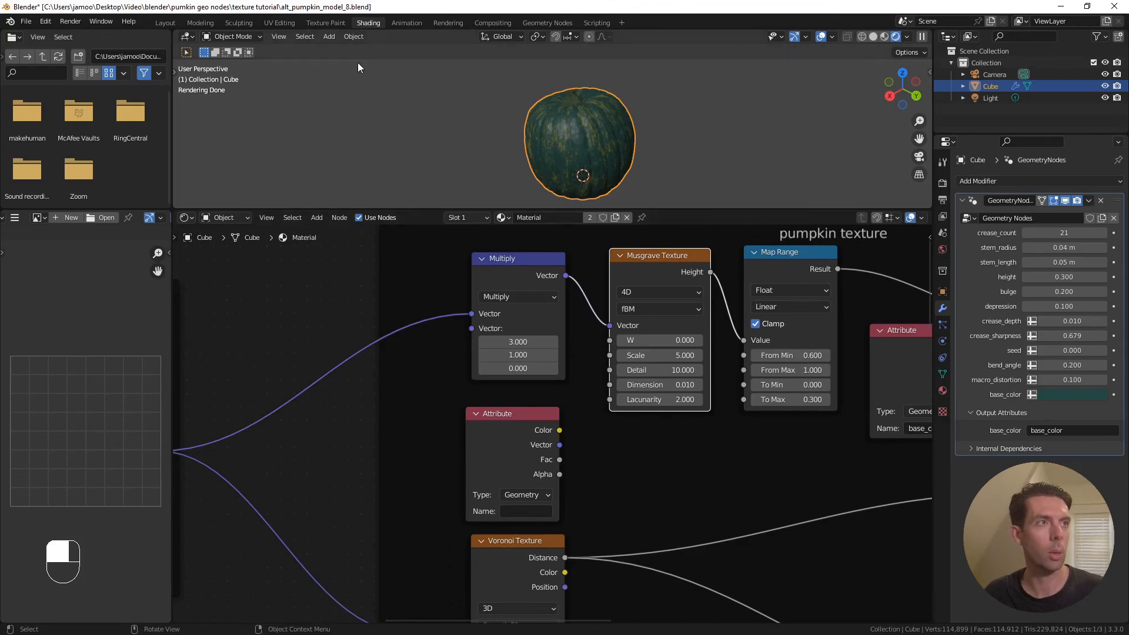
In the pumpkin's geometry node tree, connect the Group Input's seed to a new socket on the Group Output
left_click(539, 25)
scroll(556, 362, "down", 7)
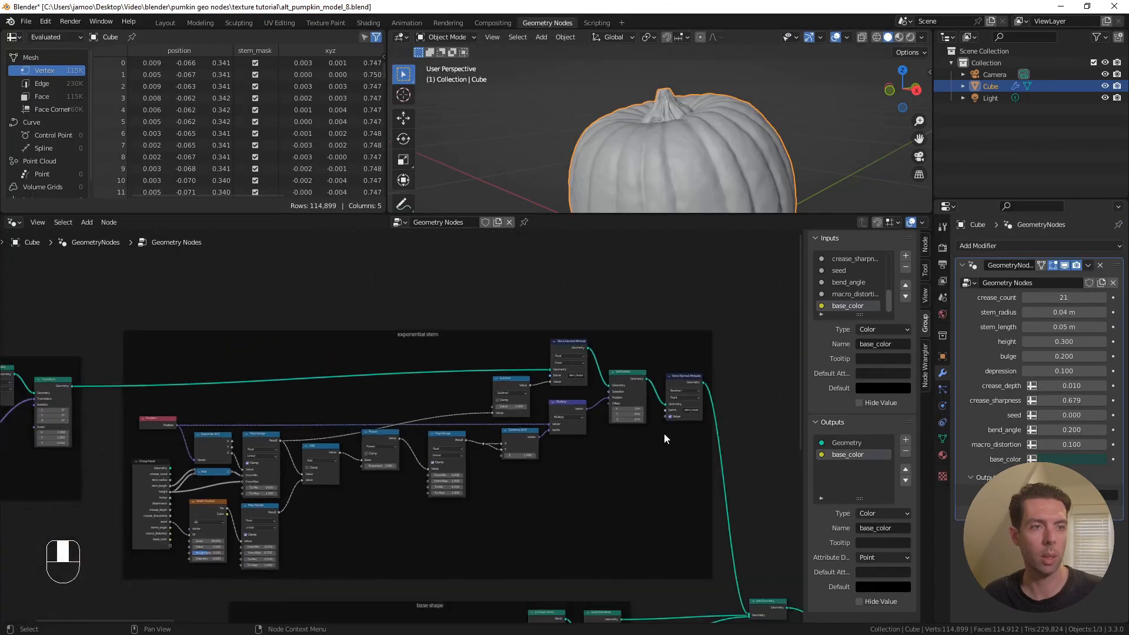
middle_click_drag(658, 430, 464, 307, "shift")
scroll(499, 367, "down", 9)
middle_click_drag(499, 367, 445, 356, "shift")
scroll(658, 375, "up", 3)
middle_click_drag(659, 375, 464, 379, "shift")
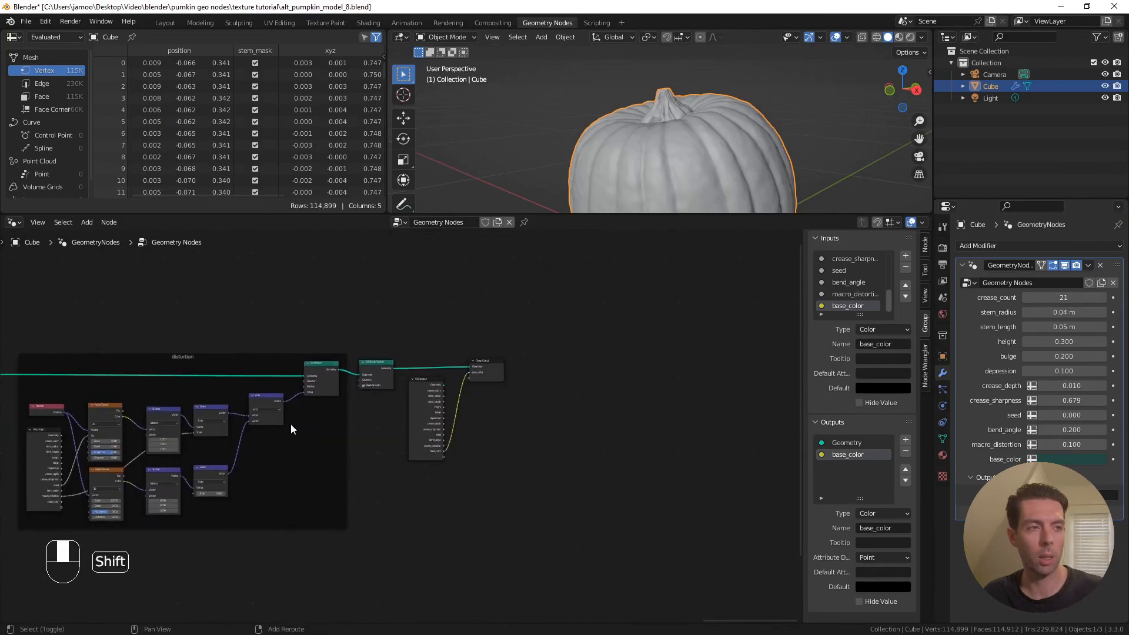
scroll(491, 383, "up", 4)
scroll(536, 376, "up", 1)
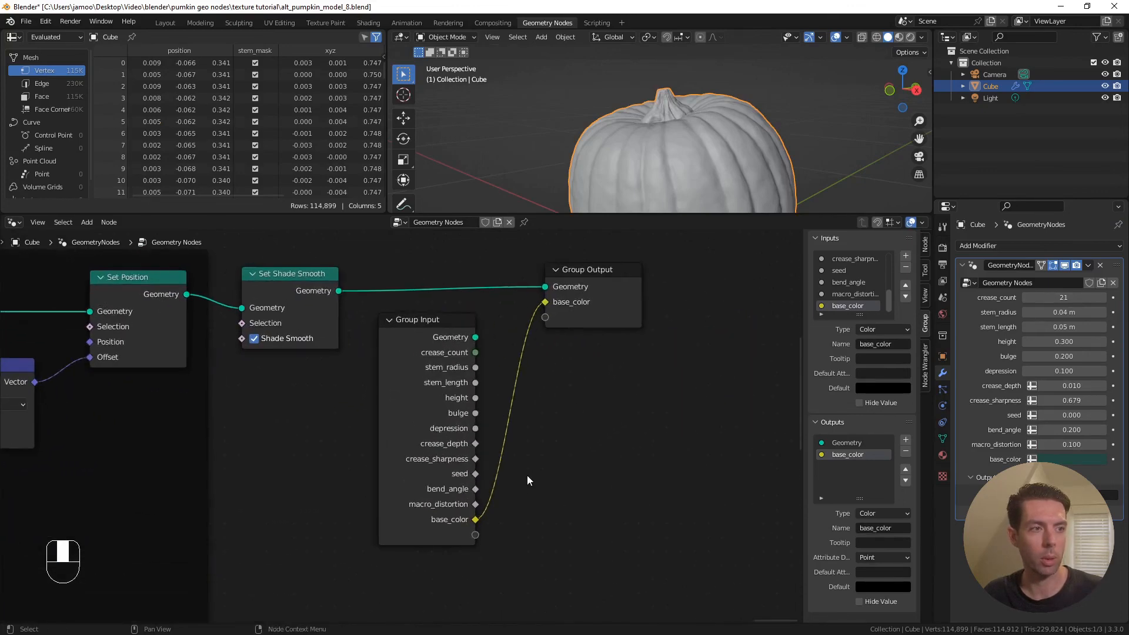
left_click_drag(477, 474, 546, 320)
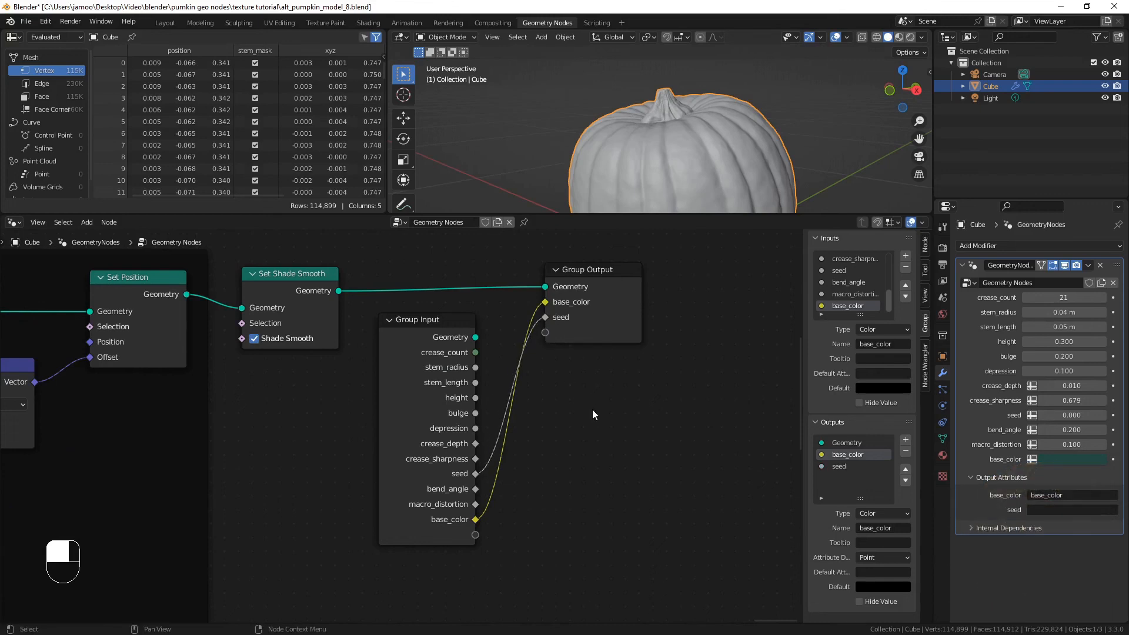
Name the modifier's seed output attribute "seed"
left_click(1054, 510)
type("see")
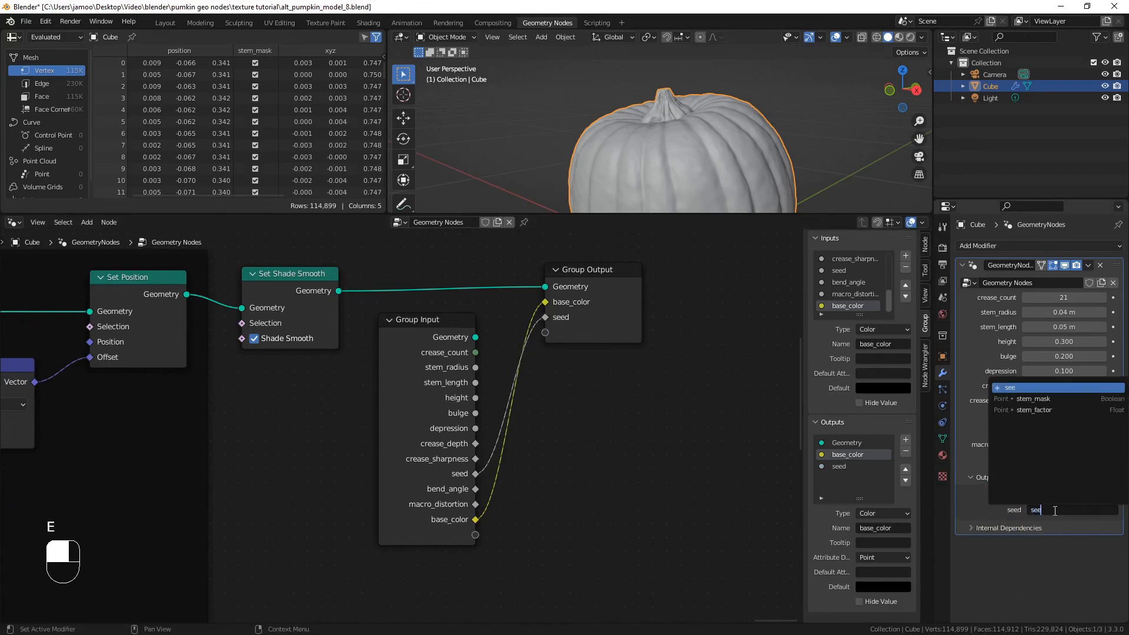
type("d")
key("Return")
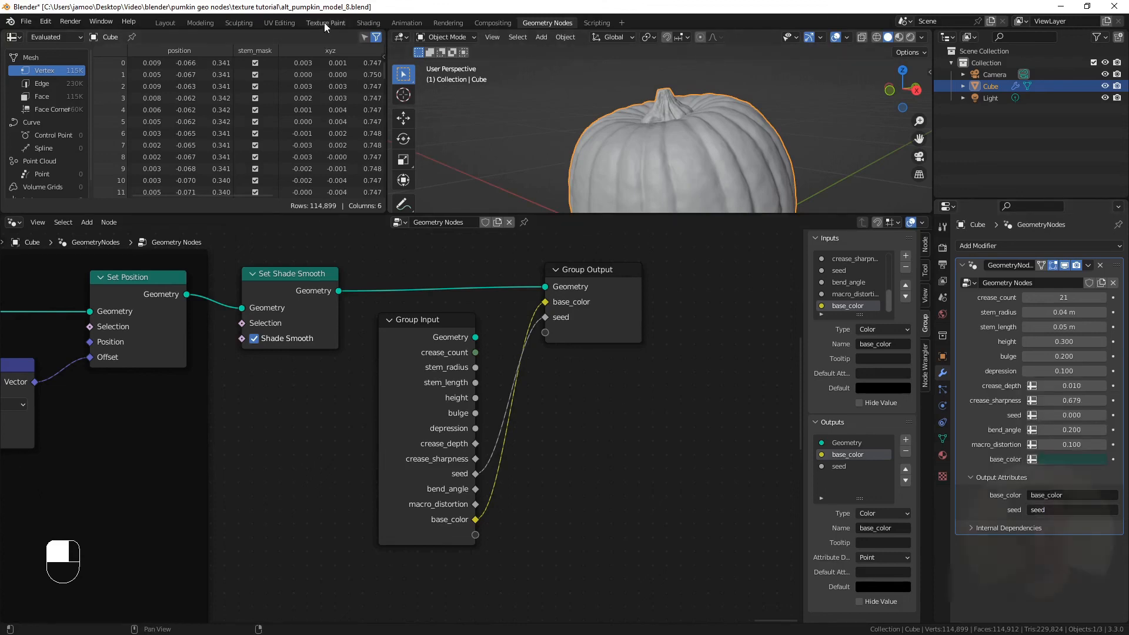
Back in the material, set the new Attribute node's name to "seed" and connect its Fac to the Musgrave Texture's W
left_click(358, 20)
left_click(518, 511)
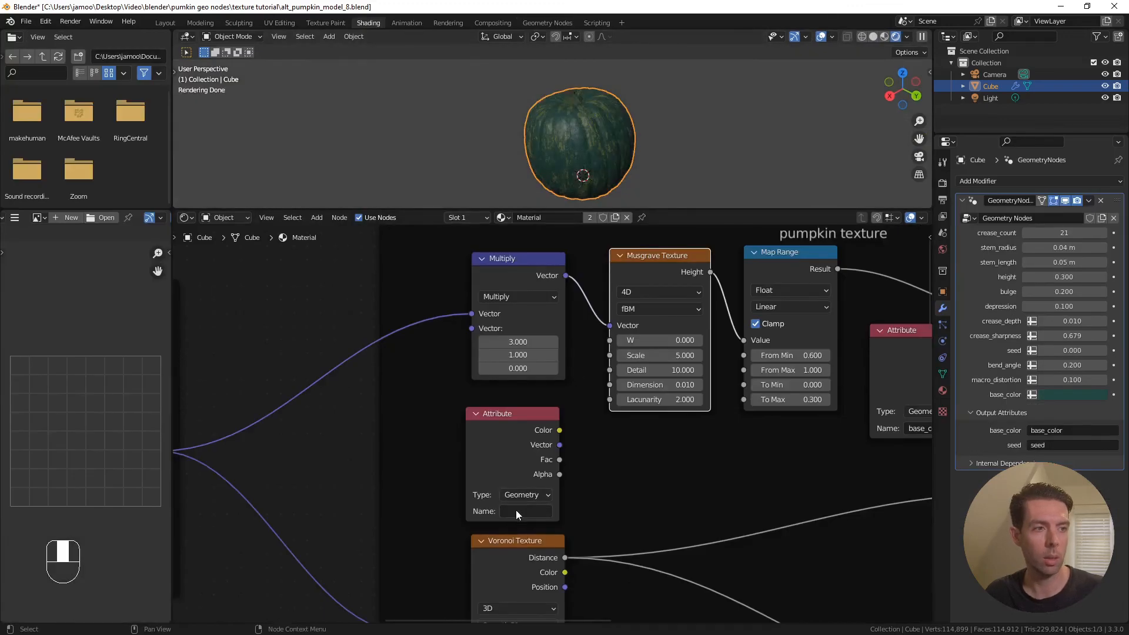
type("seed")
key("Return")
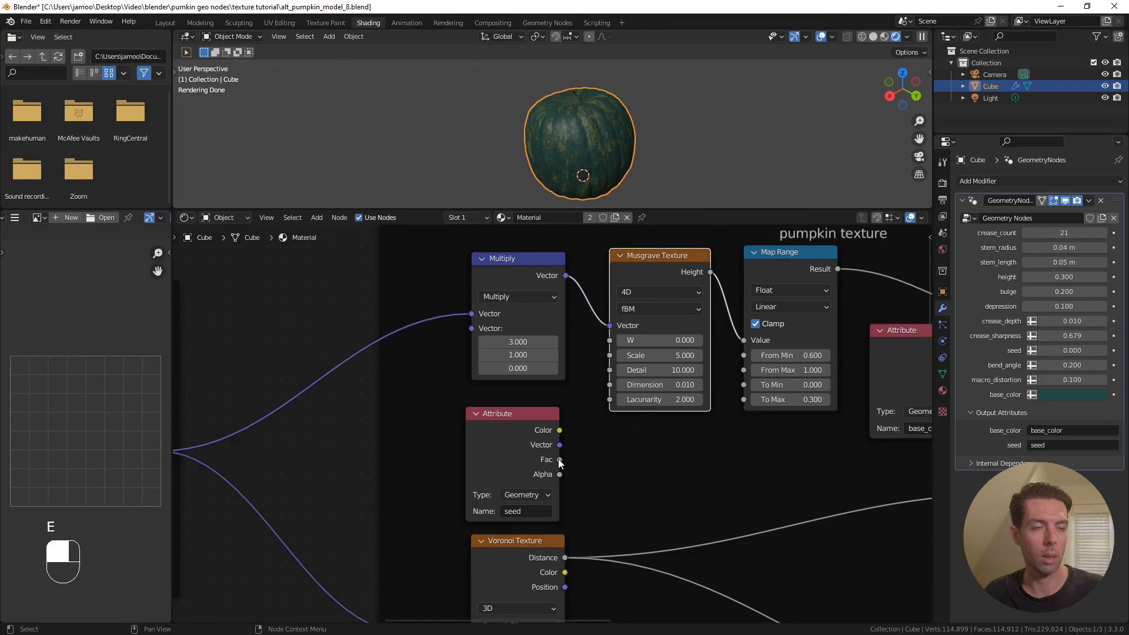
left_click_drag(559, 459, 610, 340)
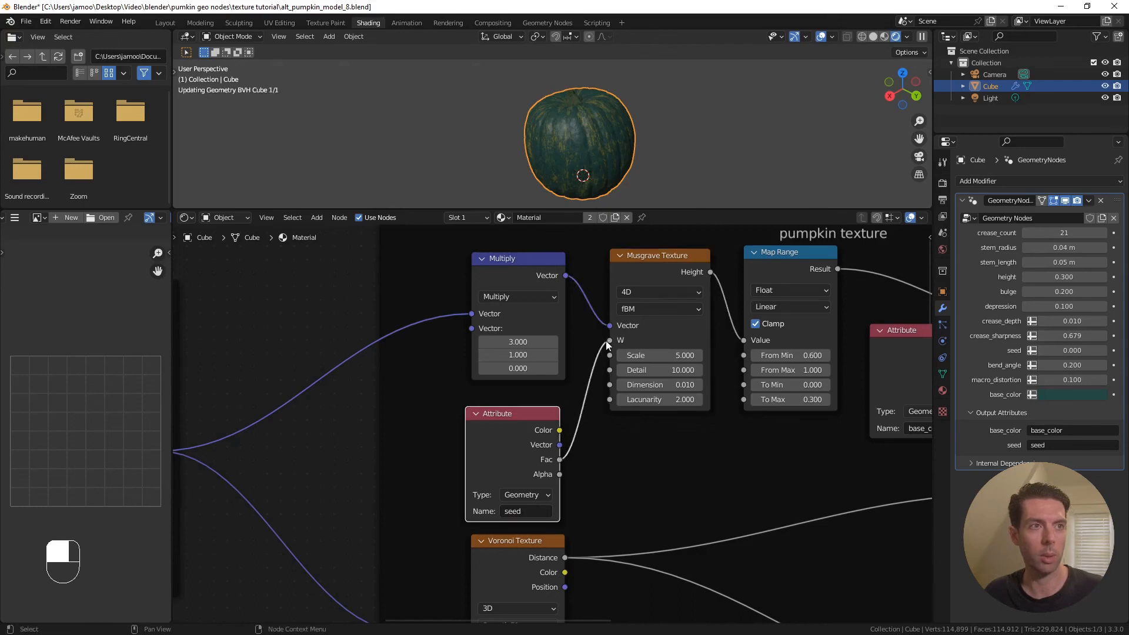
Raise the modifier's seed in small increments to 0.100 and further to 0.490 to vary the pumpkin's yellow pattern
scroll(602, 90, "up", 5)
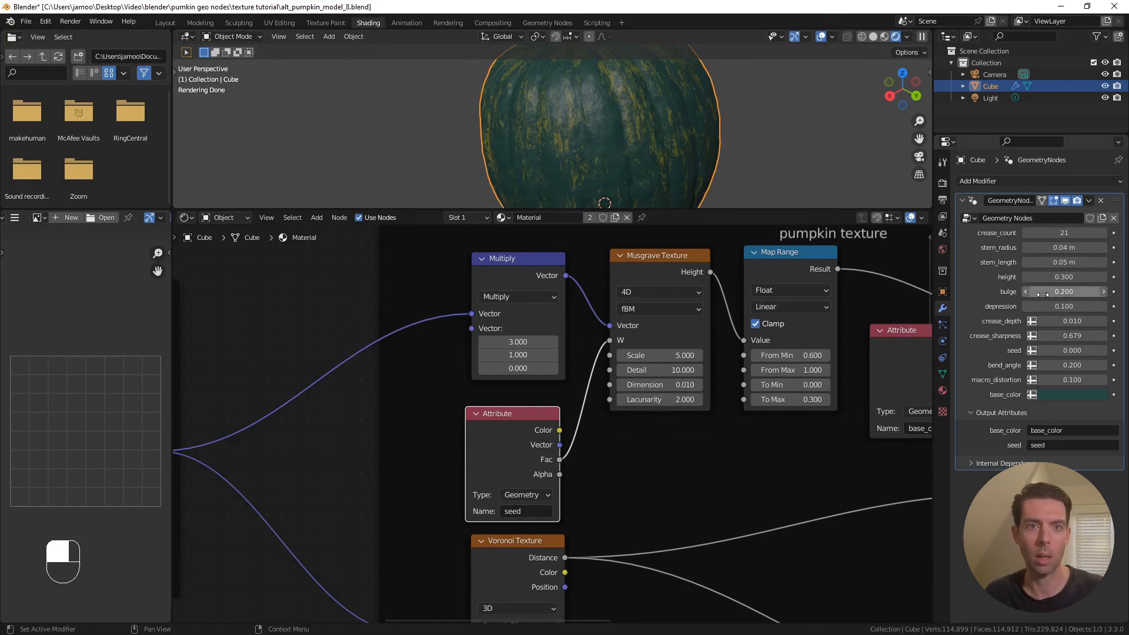
left_click(1103, 351)
left_click(1103, 351)
left_click(1103, 351)
left_click(1103, 350)
left_click(1104, 351)
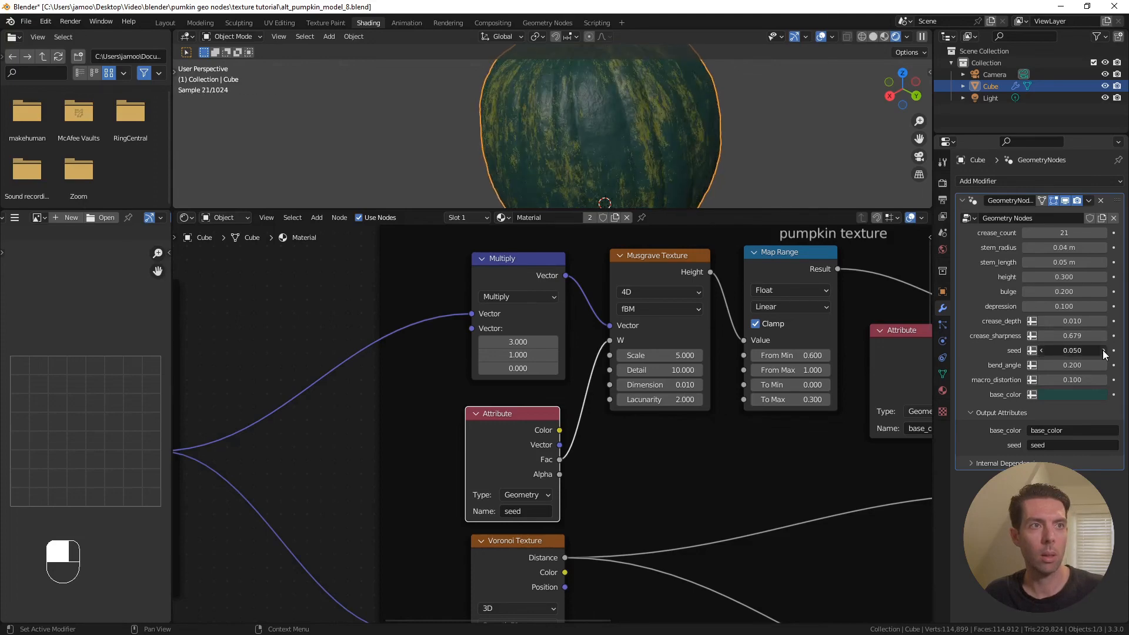
left_click(1104, 350)
left_click(1103, 350)
left_click(1103, 350)
left_click(1104, 351)
left_click(1103, 351)
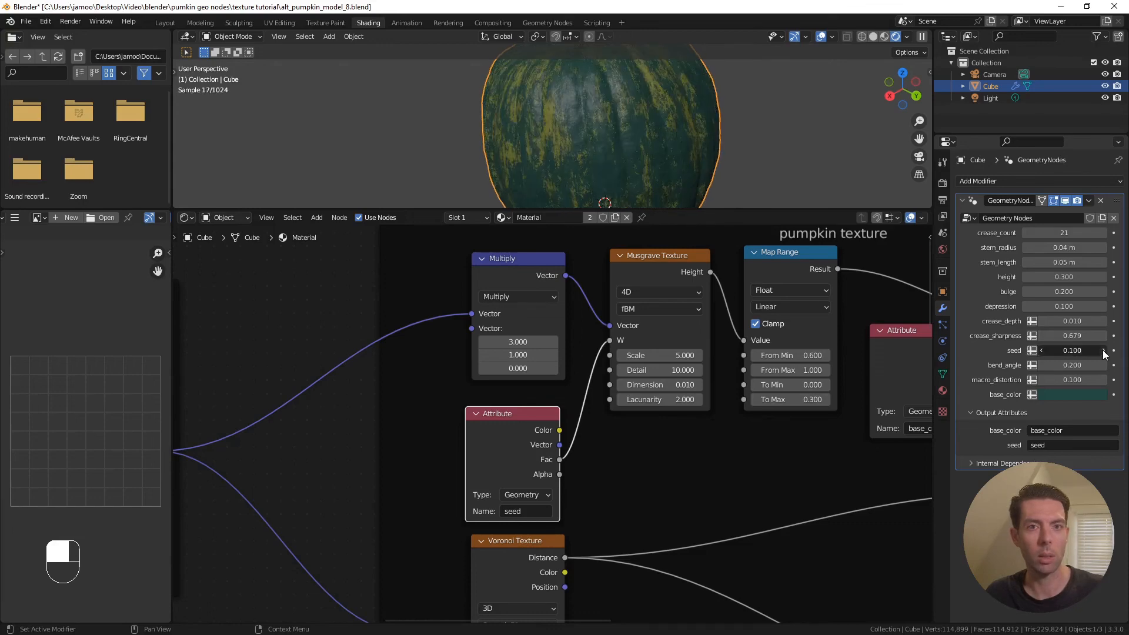
left_click_drag(1082, 350, 1098, 350)
scroll(594, 130, "down", 3)
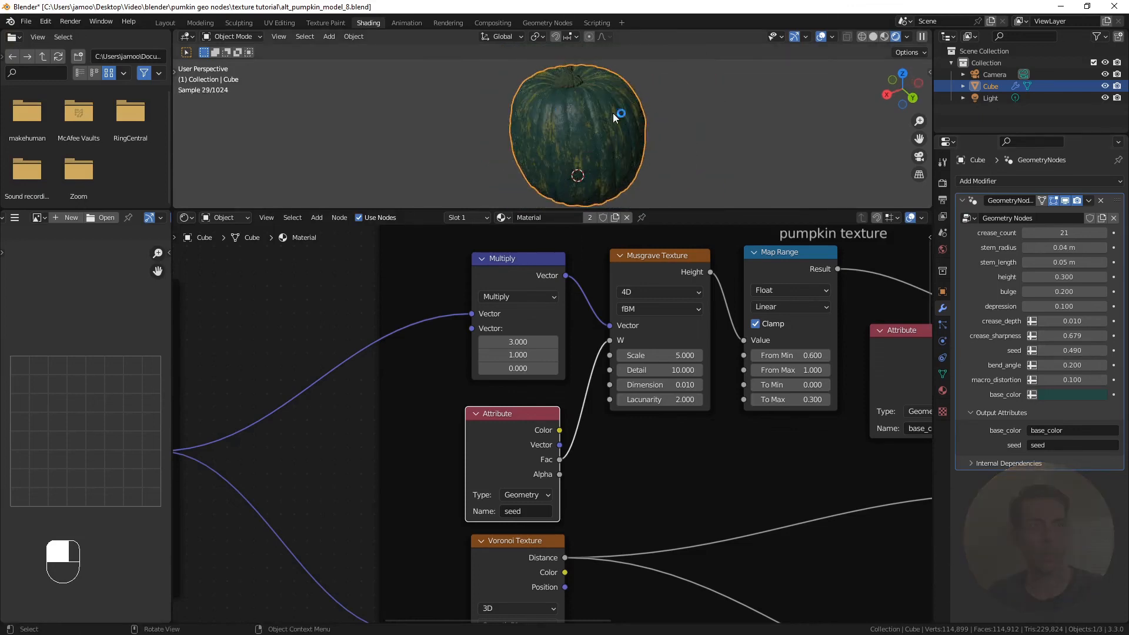